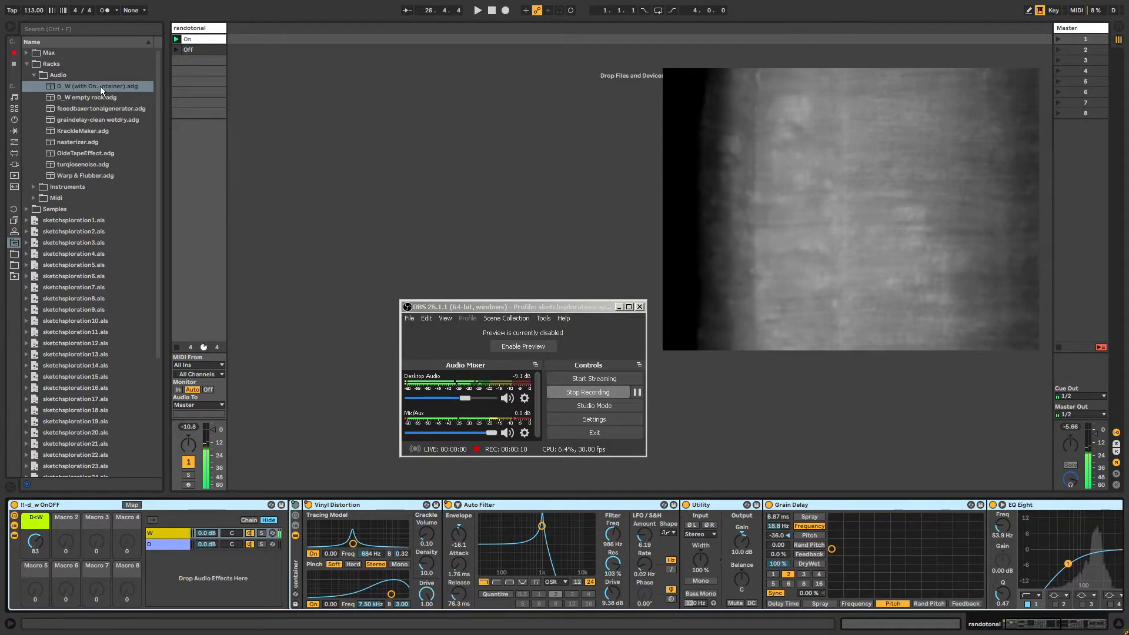
# Drag the D_W rack into the track area to create a new 2 Audio track.
pyautogui.moveTo(100, 86); pyautogui.dragTo(241, 42)
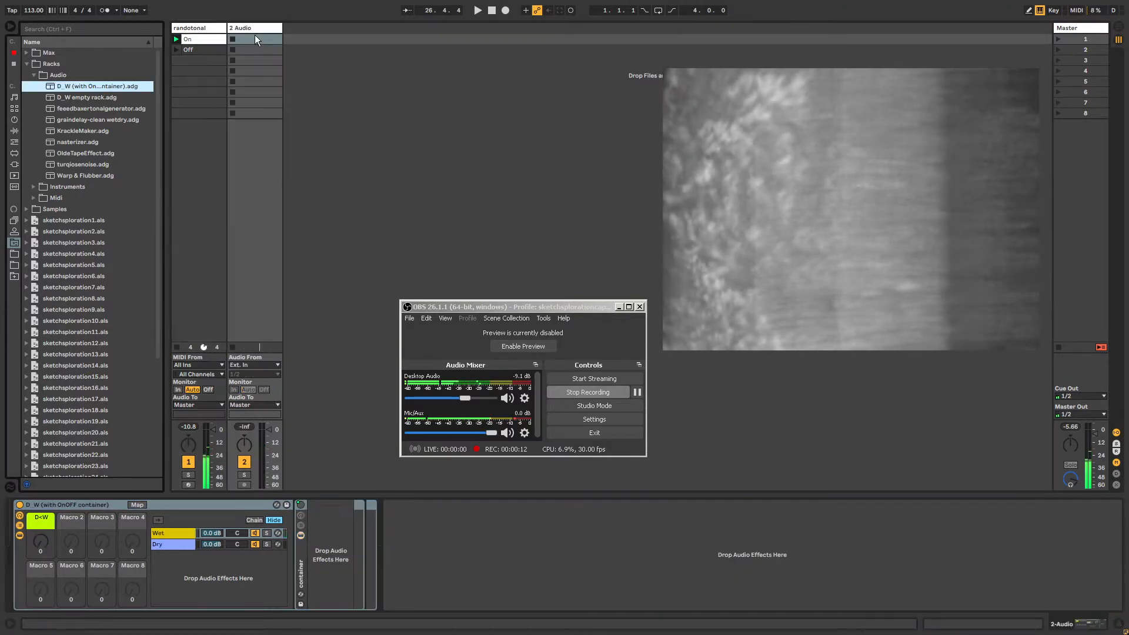
pyautogui.click(259, 28)
pyautogui.click(327, 532)
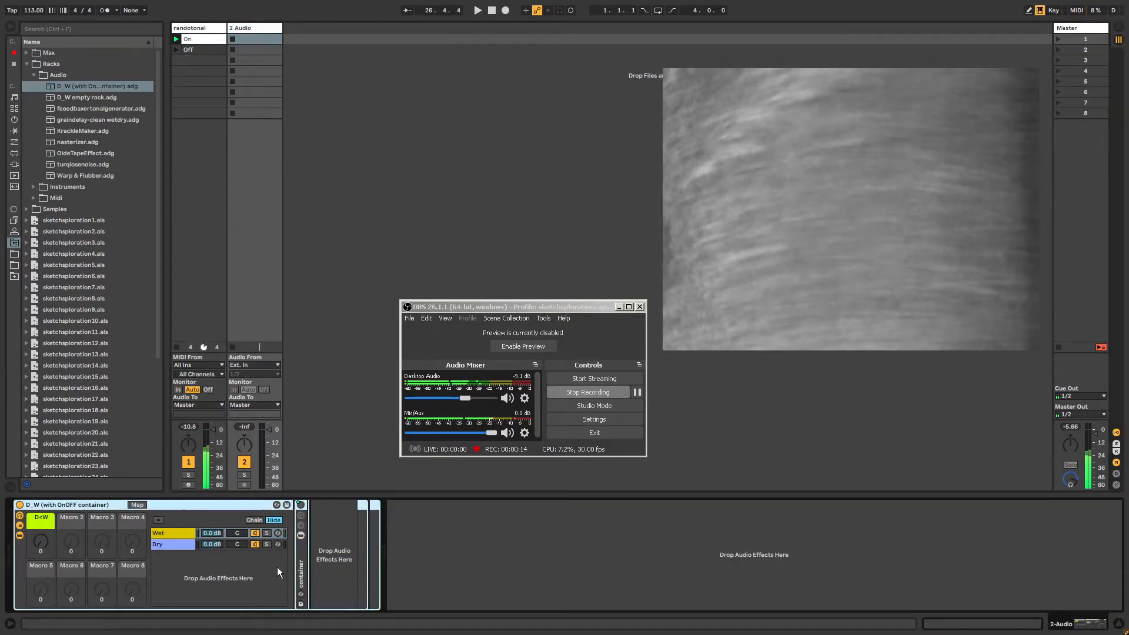
# Turn the rack's D<W macro toward dry, then delete the D_W rack from 2 Audio.
pyautogui.click(44, 542)
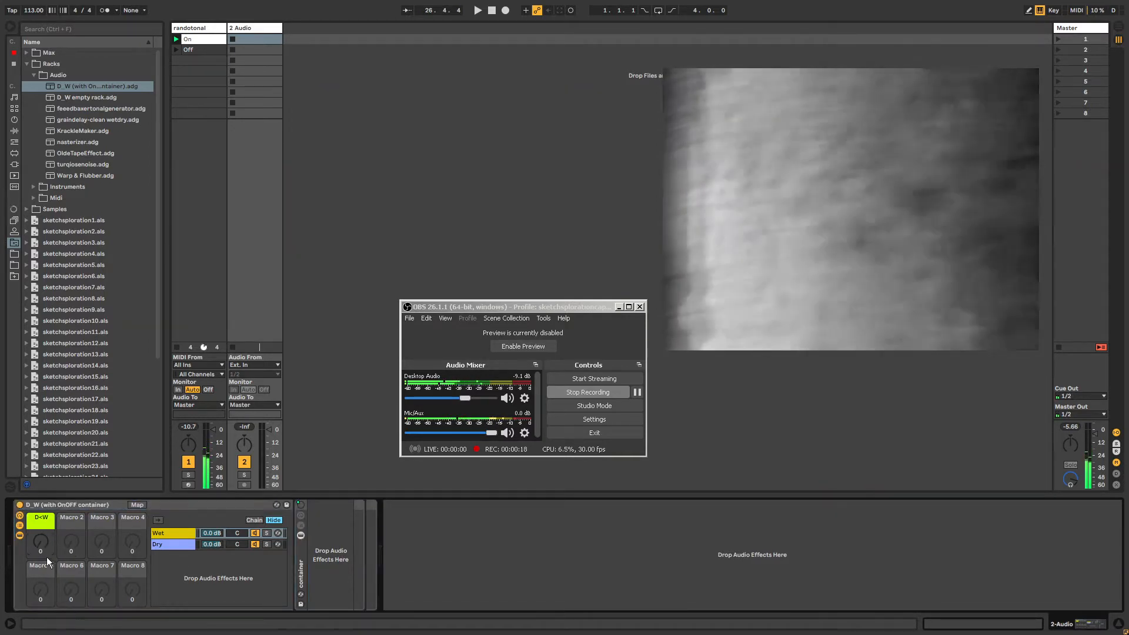
pyautogui.moveTo(40, 542); pyautogui.dragTo(40, 542)
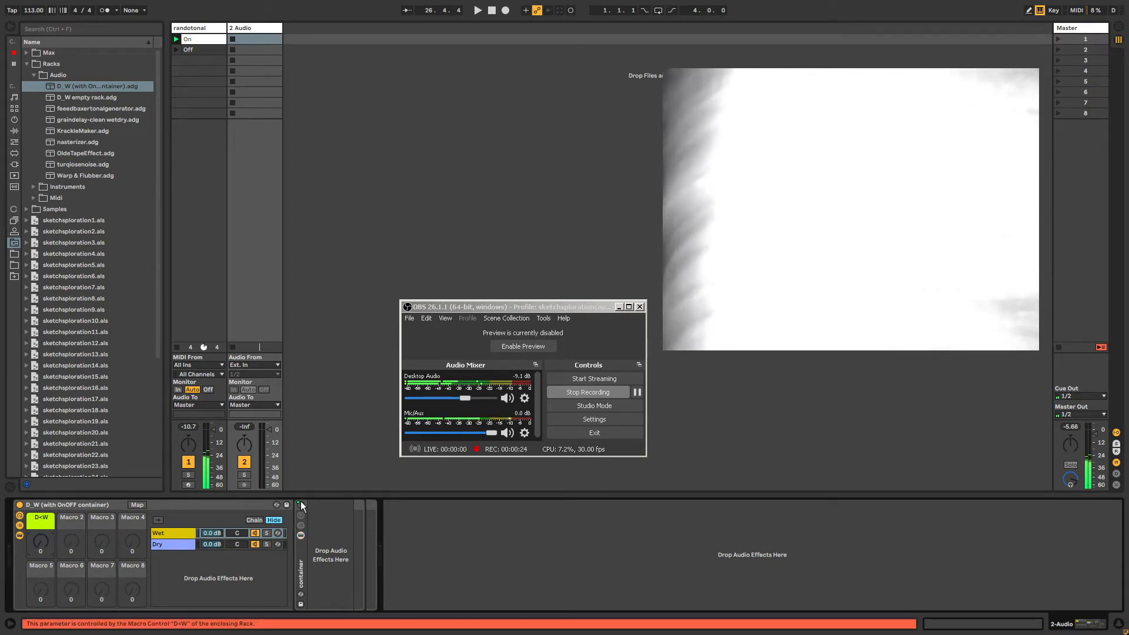
pyautogui.click(80, 504)
pyautogui.press('Delete')
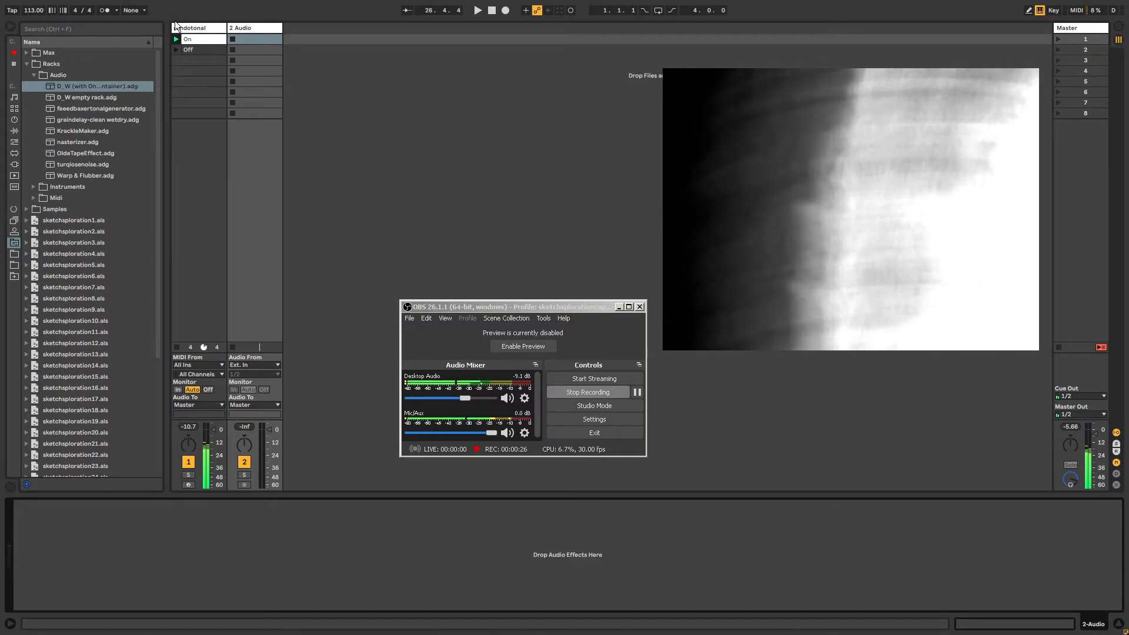
# Inspect randotonal's Vinyl Distortion, Auto Filter and Grain Delay devices, keeping the Auto Filter circuit on OSR.
pyautogui.click(196, 30)
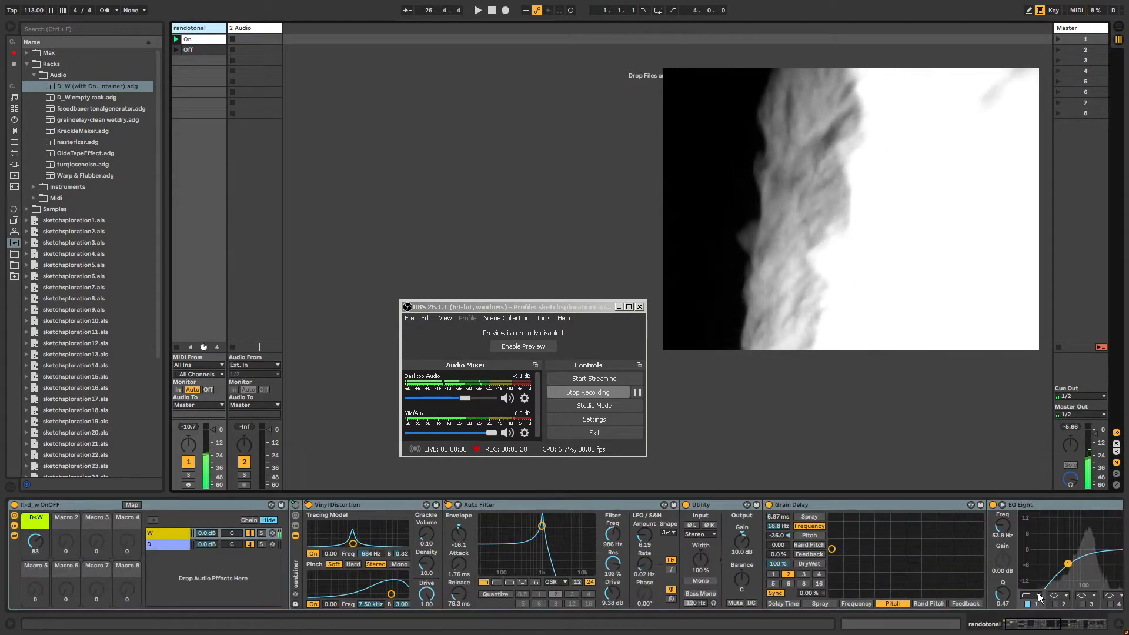
pyautogui.click(799, 506)
pyautogui.click(559, 505)
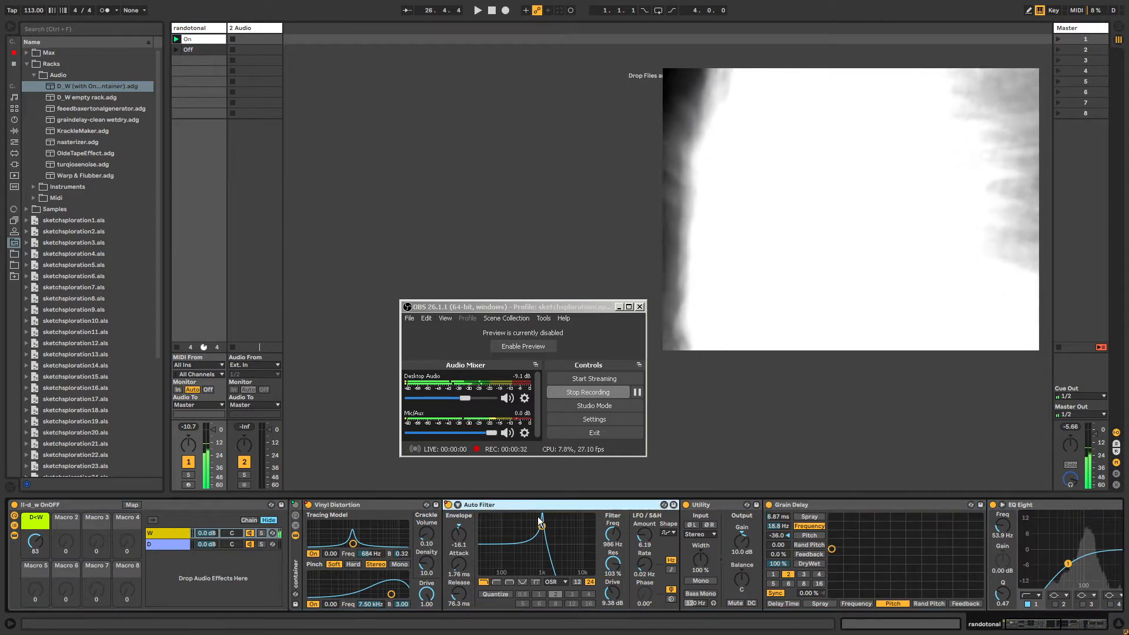
pyautogui.click(366, 510)
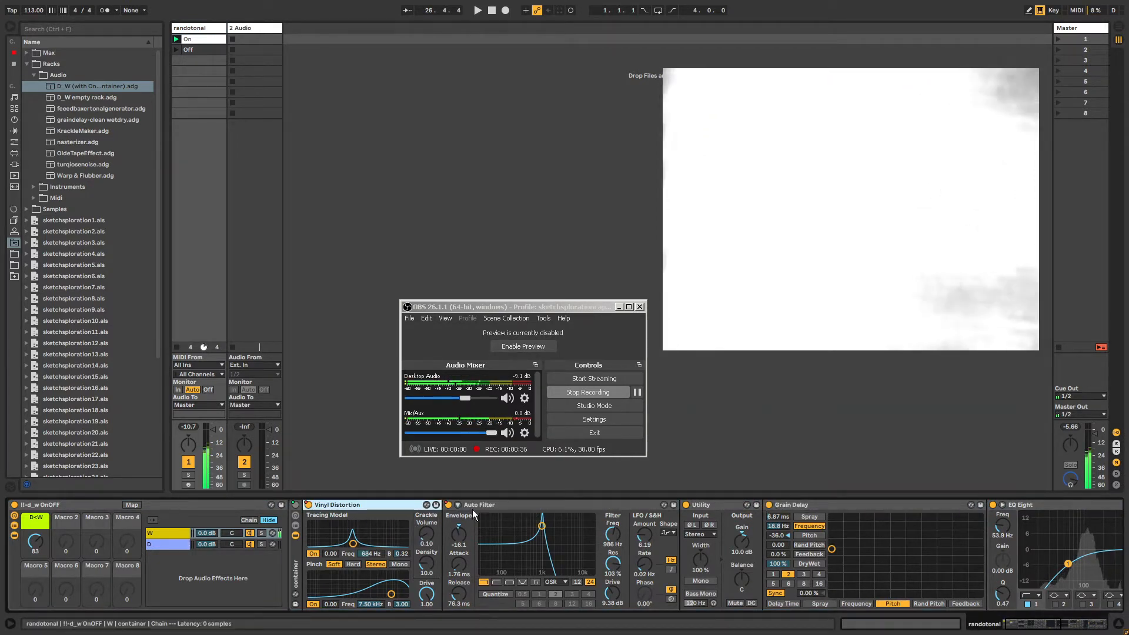
pyautogui.click(513, 507)
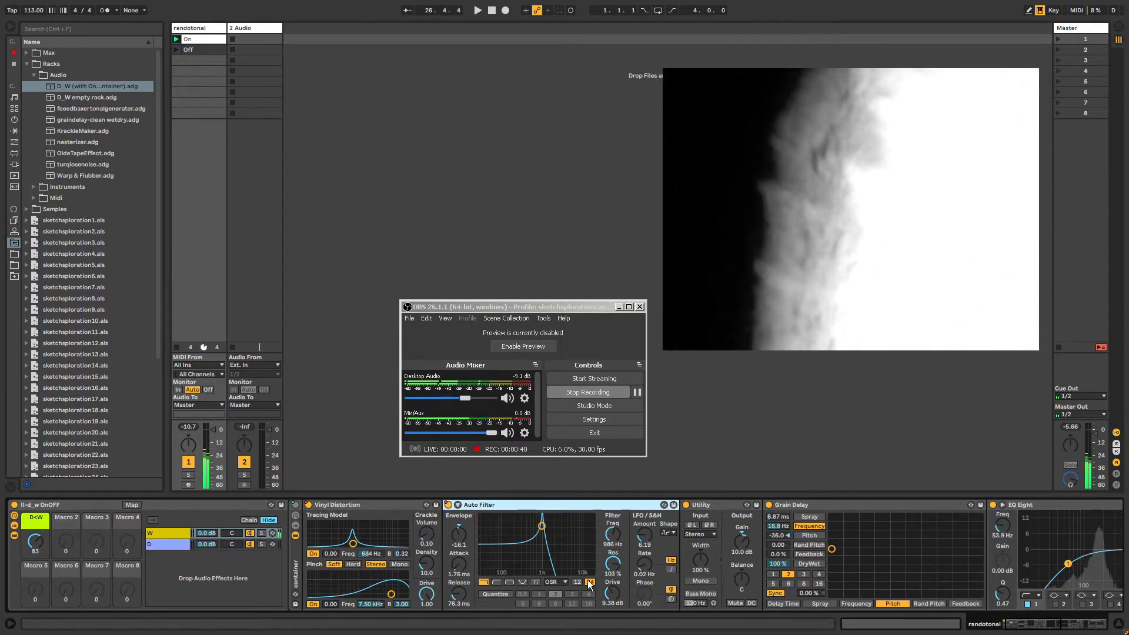
pyautogui.click(553, 583)
pyautogui.click(552, 600)
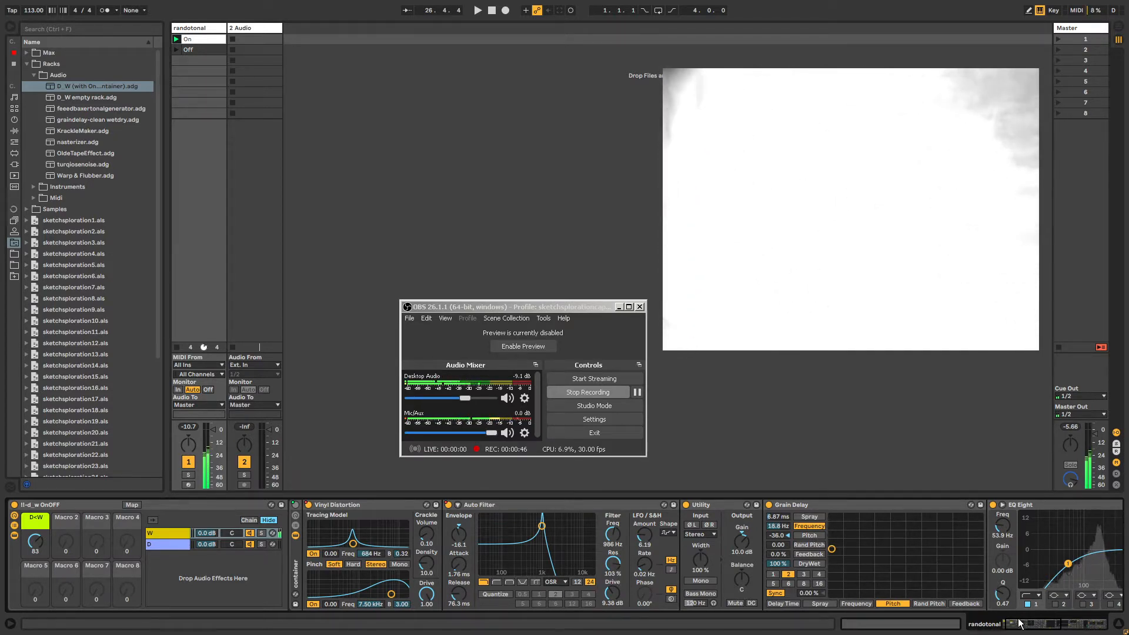
pyautogui.moveTo(1020, 624); pyautogui.dragTo(1029, 624)
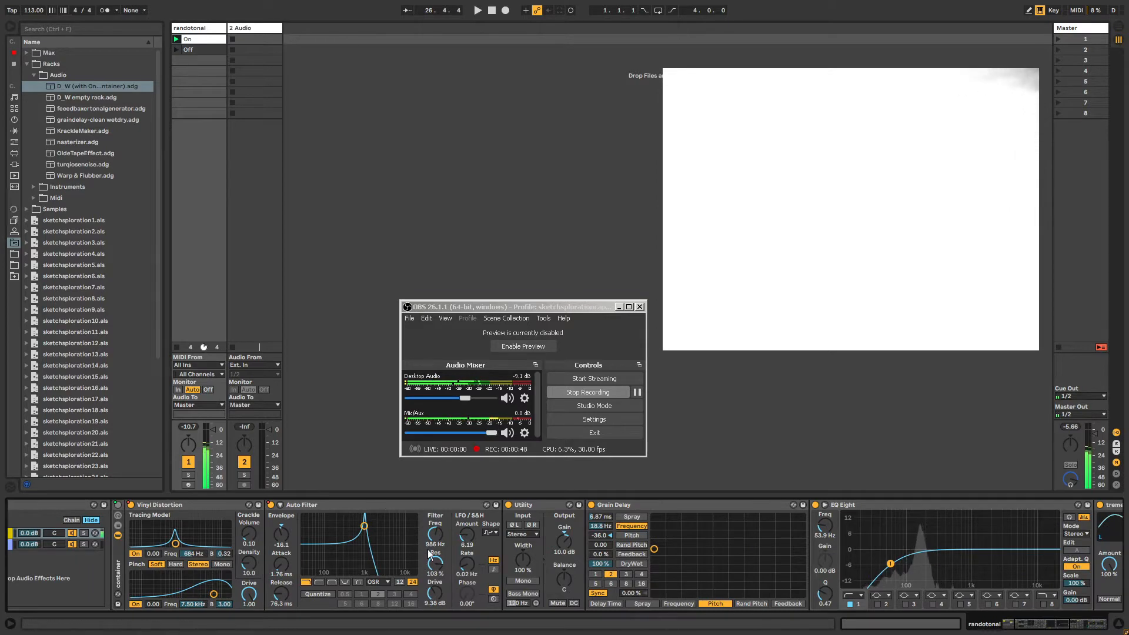
# Drop Grain Delay's dry/wet to about 55 % and pick a new Auto Filter LFO shape.
pyautogui.click(679, 505)
pyautogui.click(538, 503)
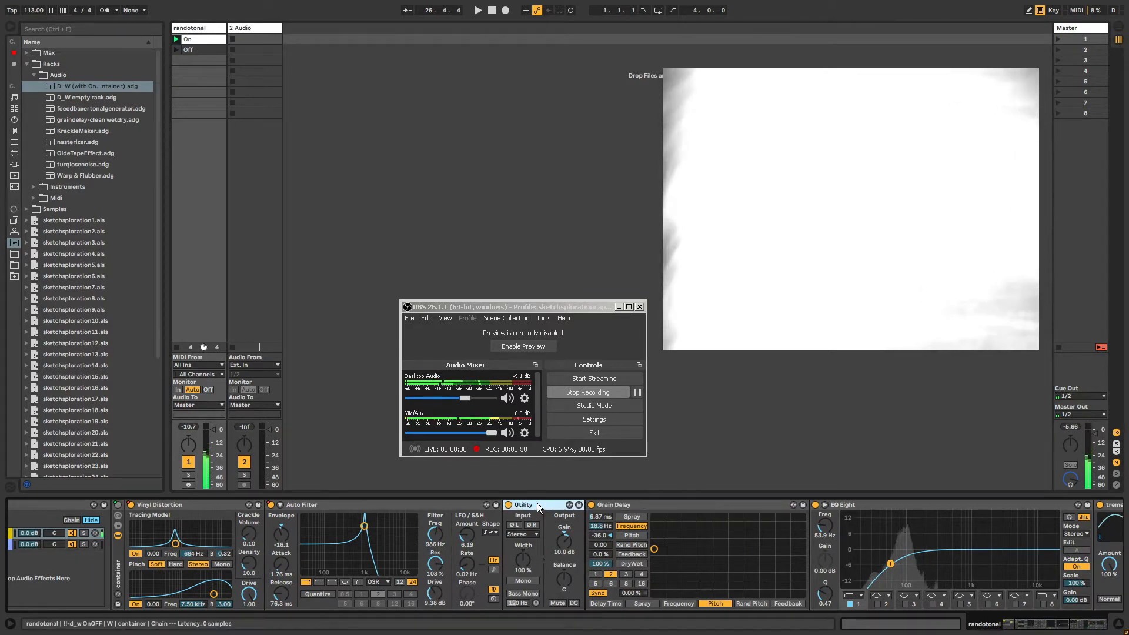
pyautogui.click(612, 507)
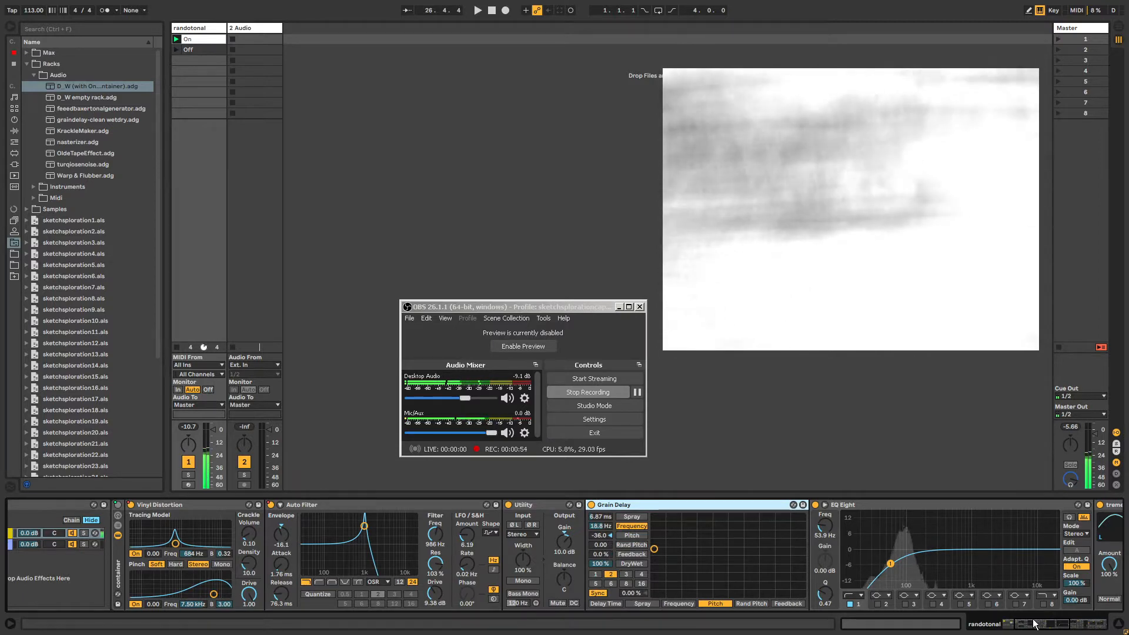
pyautogui.moveTo(1034, 623); pyautogui.dragTo(1042, 623)
pyautogui.moveTo(439, 564); pyautogui.dragTo(440, 591)
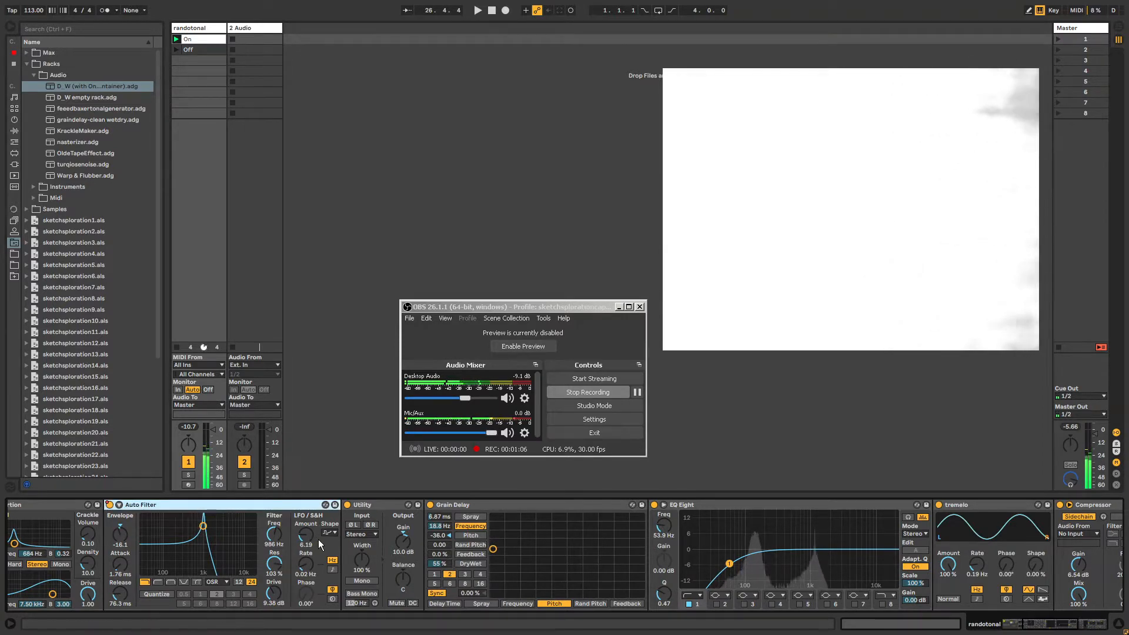
pyautogui.click(331, 595)
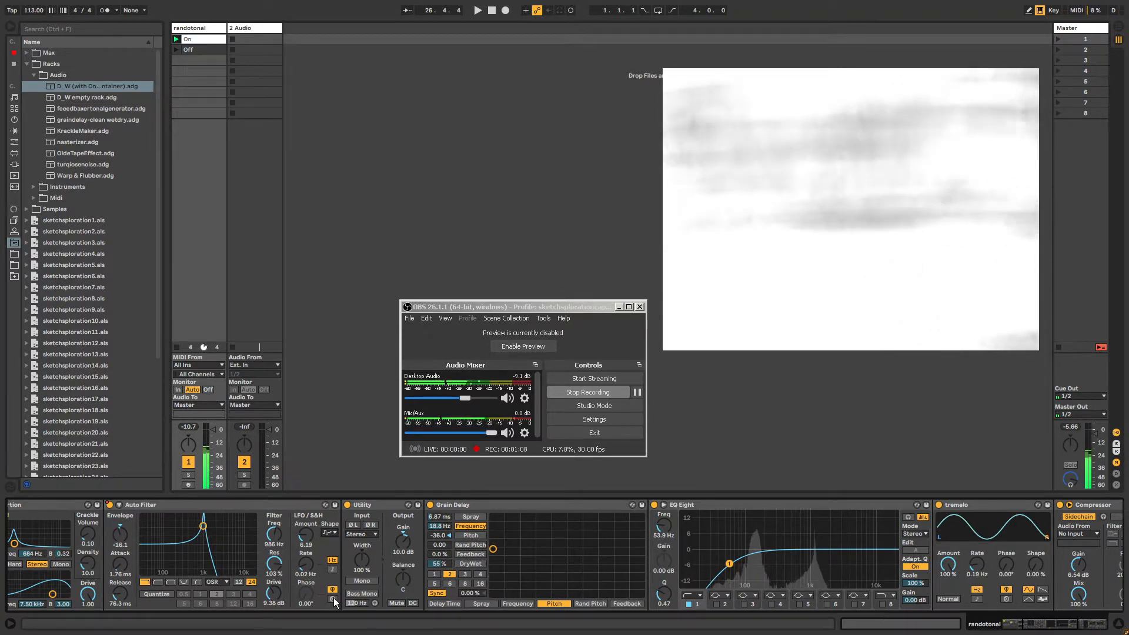
pyautogui.click(259, 506)
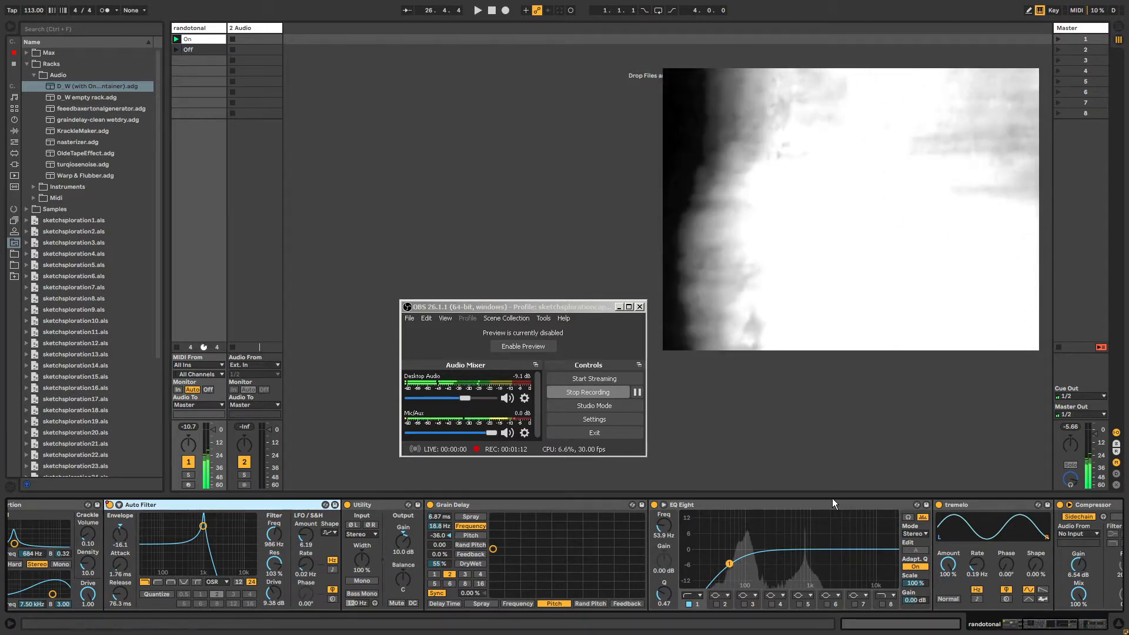
# Bring the tremelo and Compressor into view and nudge the tremelo rate down slightly.
pyautogui.click(1038, 625)
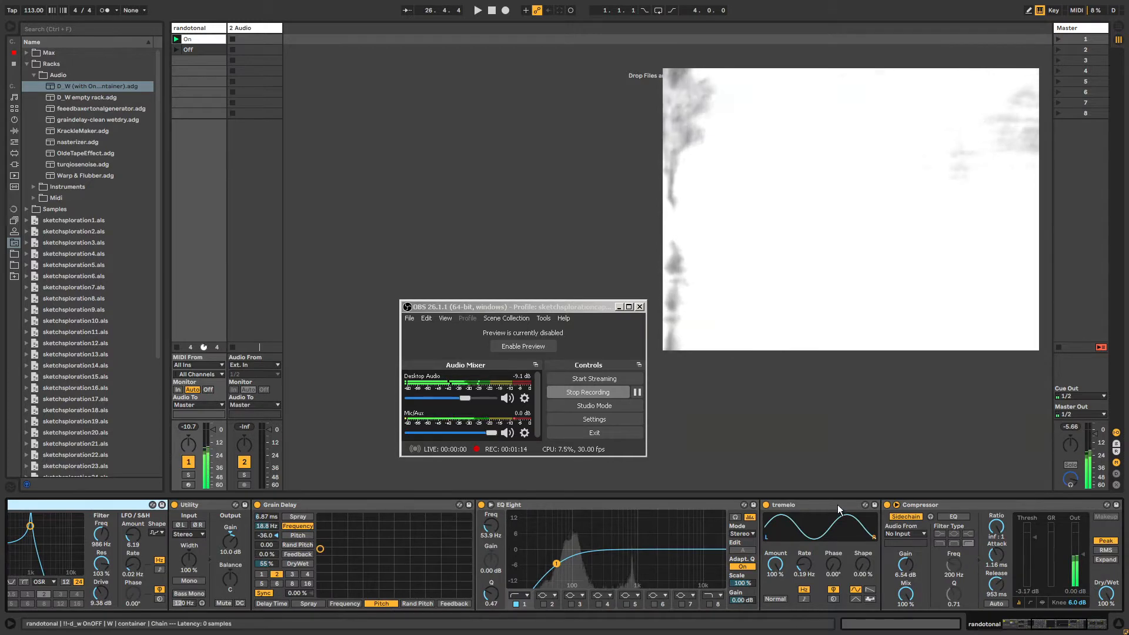
pyautogui.click(840, 509)
pyautogui.click(1049, 624)
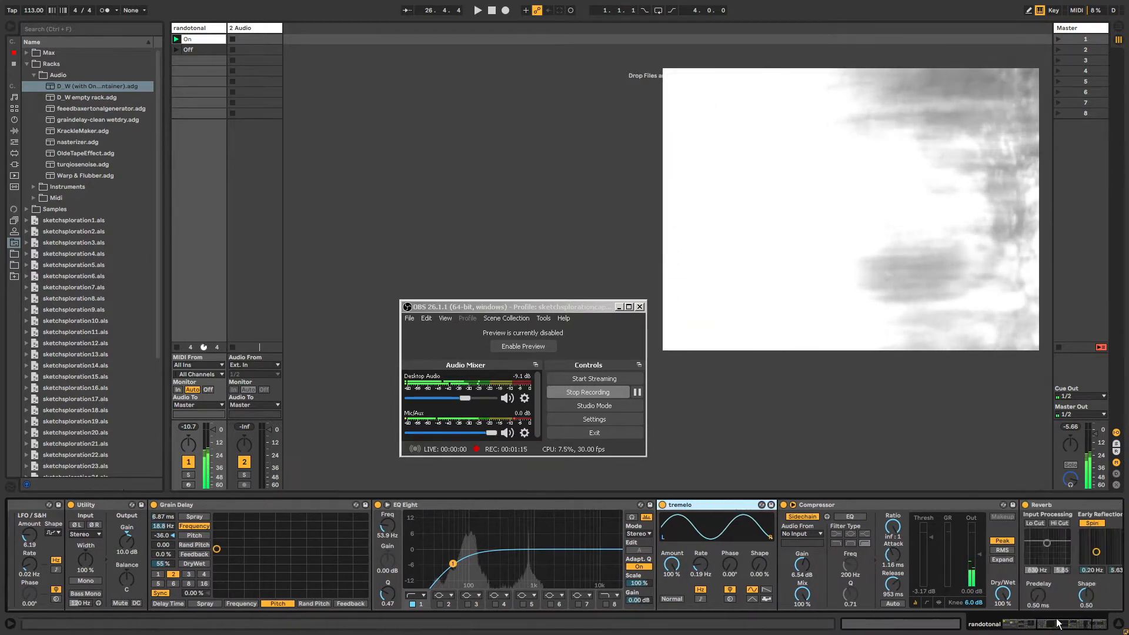
pyautogui.moveTo(511, 564); pyautogui.dragTo(511, 565)
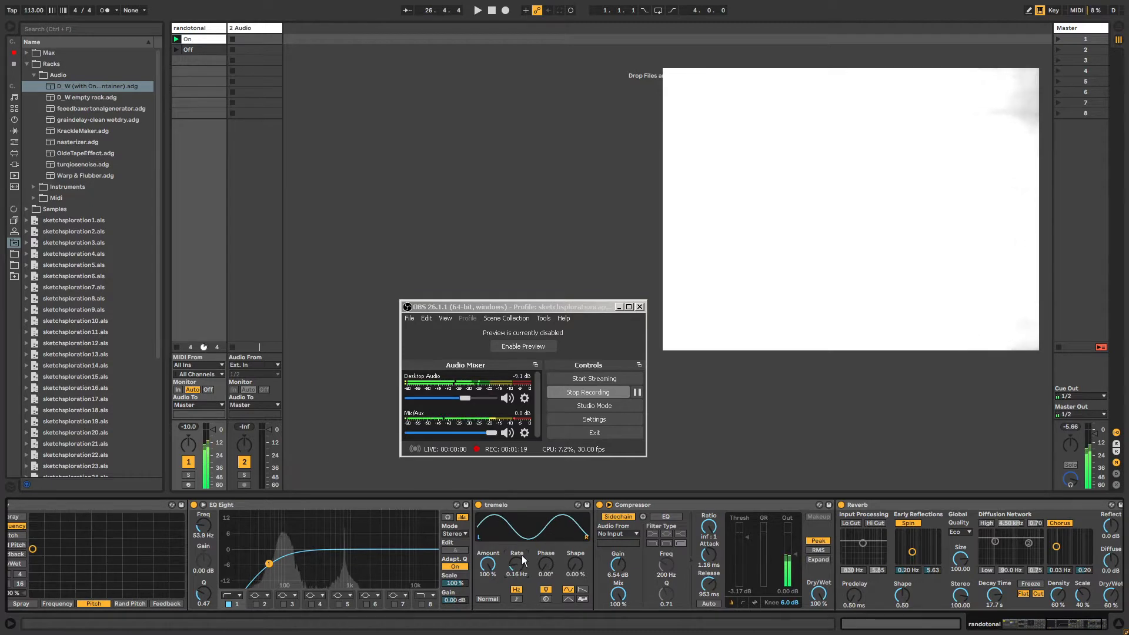
# Look through the tremelo, Compressor and Reverb devices at the end of the chain.
pyautogui.click(632, 506)
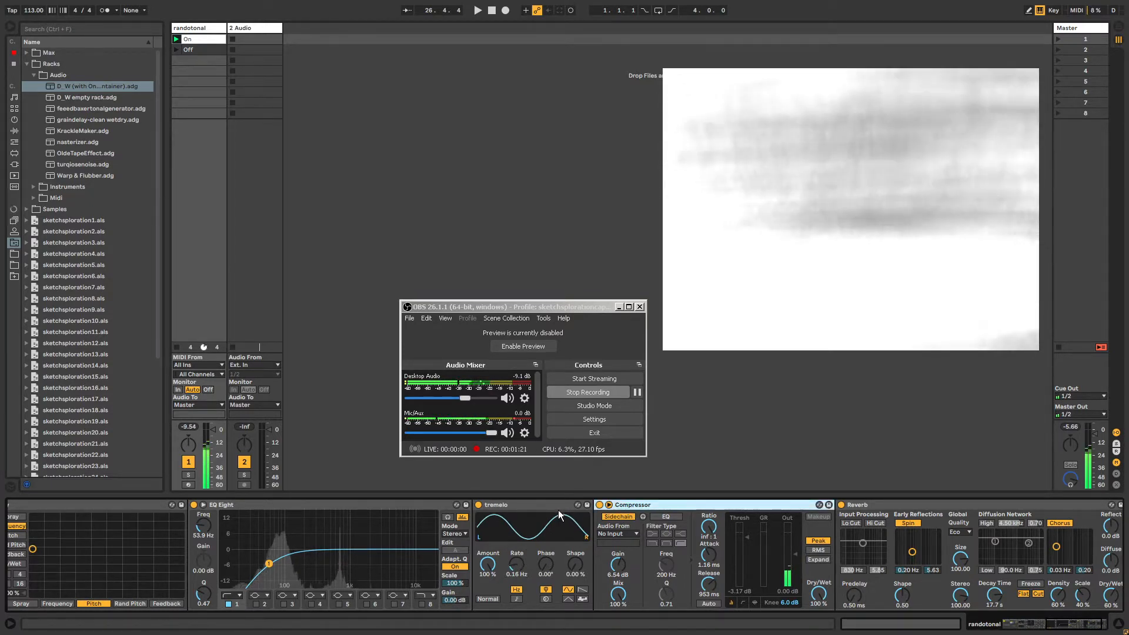
pyautogui.click(555, 506)
pyautogui.click(654, 505)
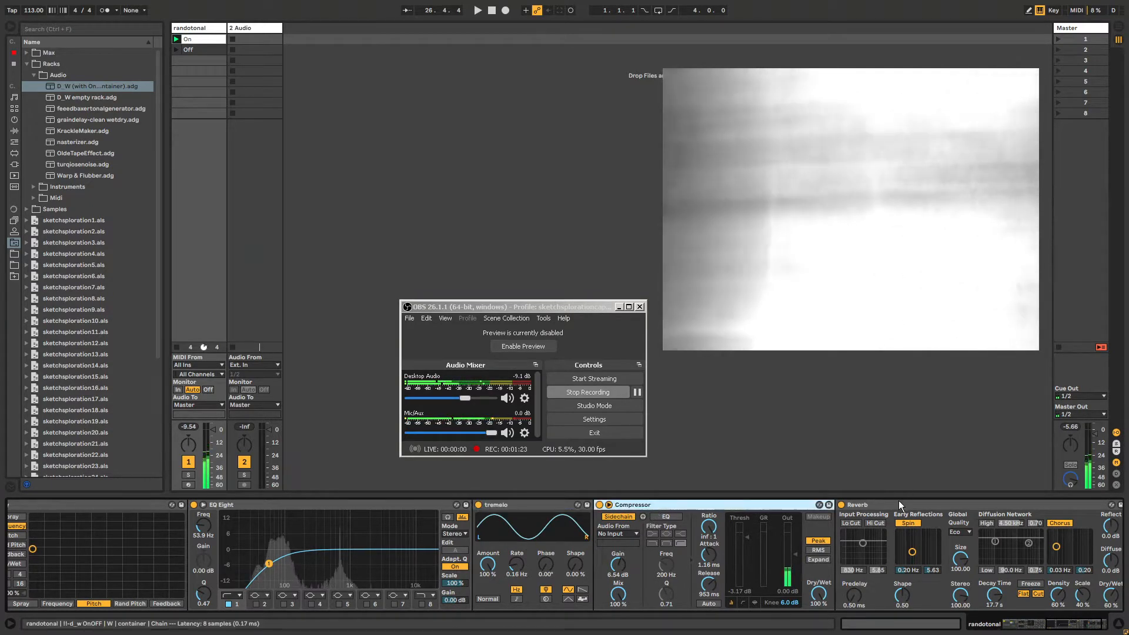
pyautogui.click(917, 524)
pyautogui.click(1087, 623)
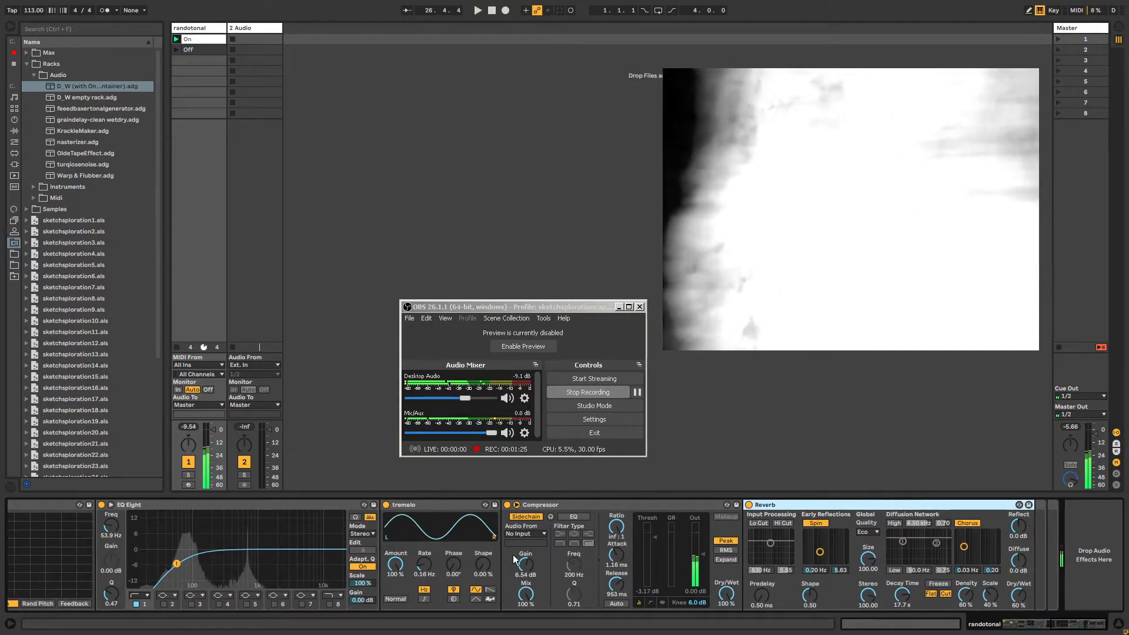
pyautogui.click(465, 506)
pyautogui.click(594, 505)
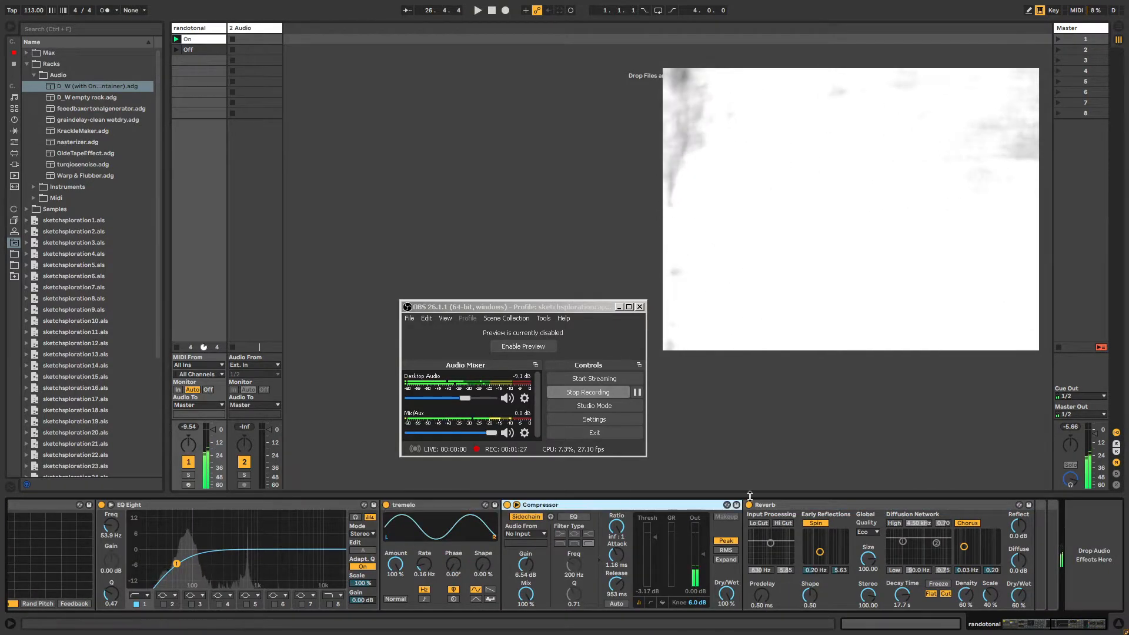
pyautogui.click(789, 506)
pyautogui.click(644, 506)
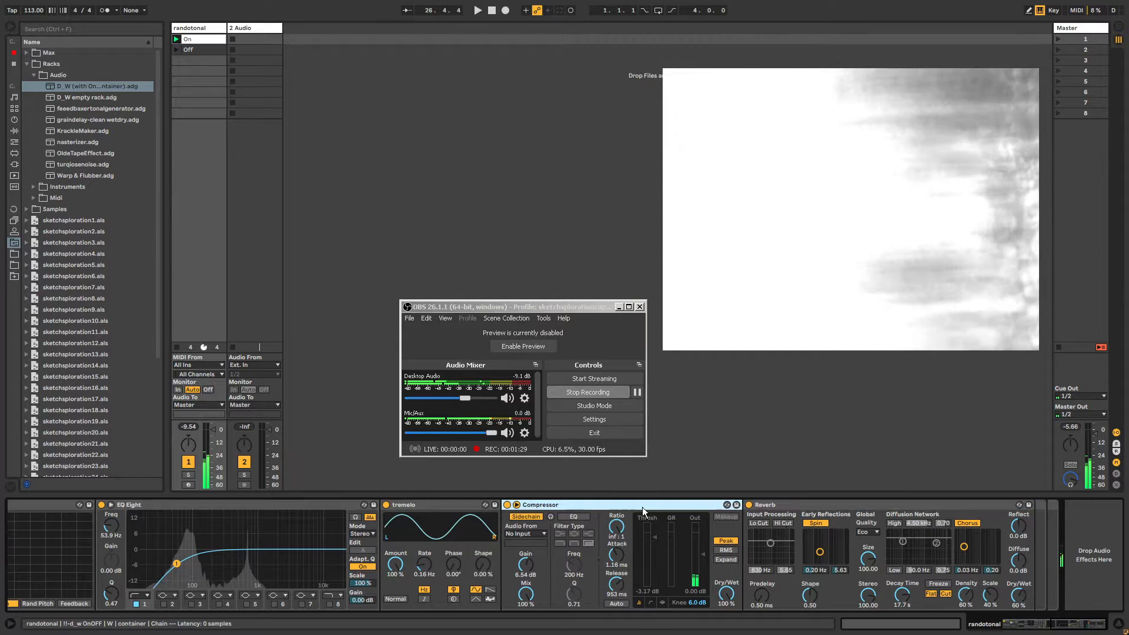
pyautogui.click(437, 506)
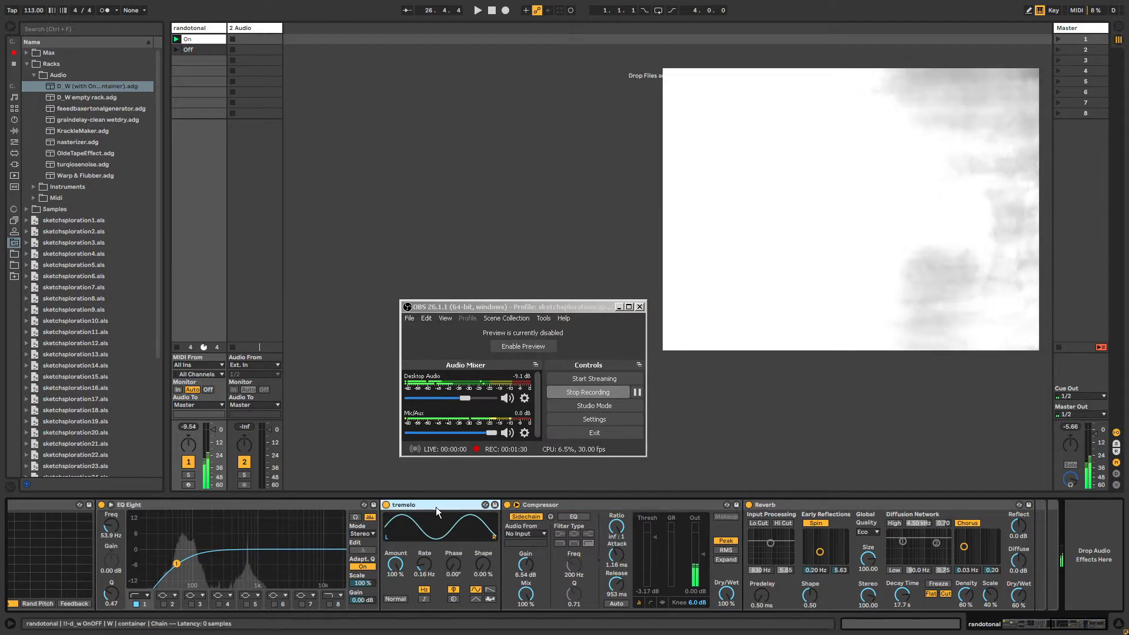
# Fine-tune the tremelo Rate to 0.17 Hz.
pyautogui.click(400, 563)
pyautogui.moveTo(424, 564); pyautogui.dragTo(424, 561)
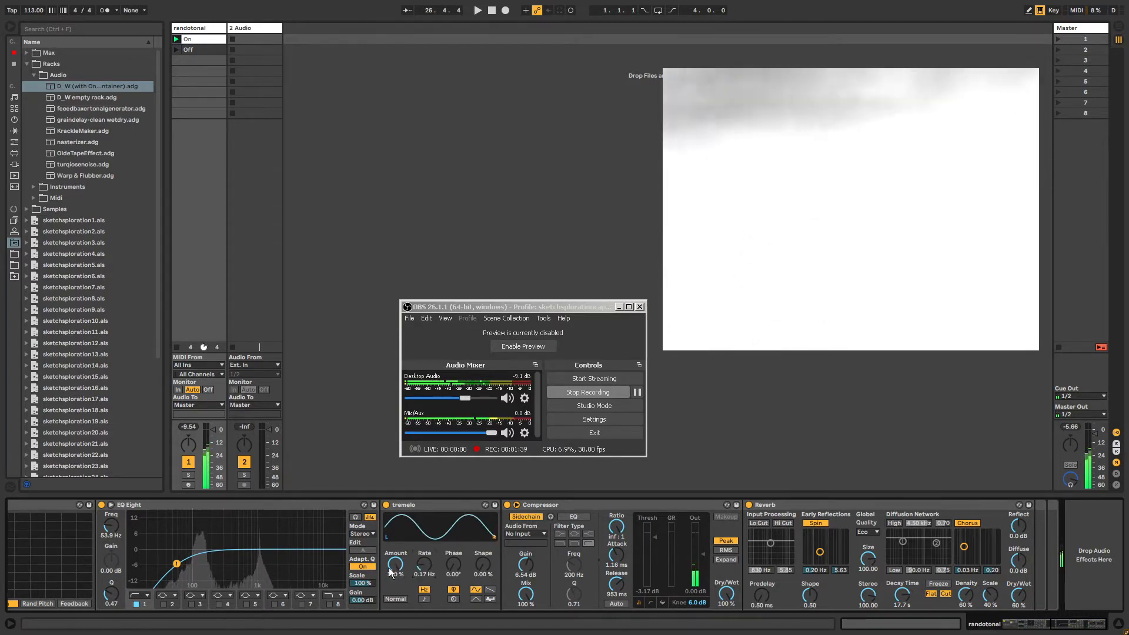
pyautogui.click(564, 504)
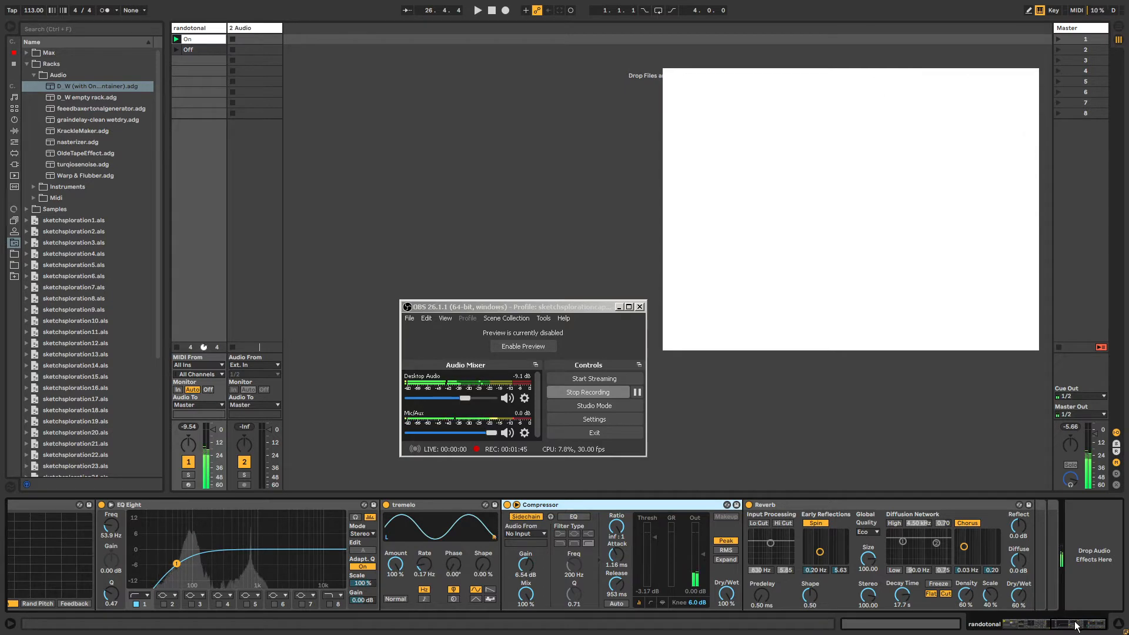
pyautogui.moveTo(1076, 626); pyautogui.dragTo(1026, 626)
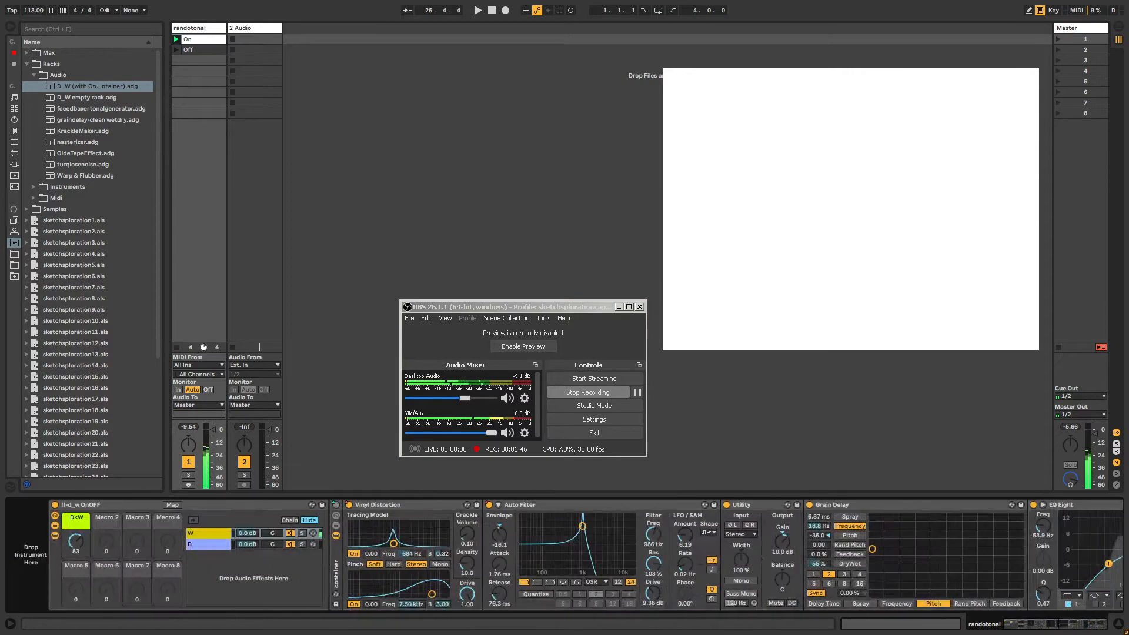
# Rename the rack to randotonal, collapse its chains and turn its D<W macro down.
pyautogui.click(69, 506)
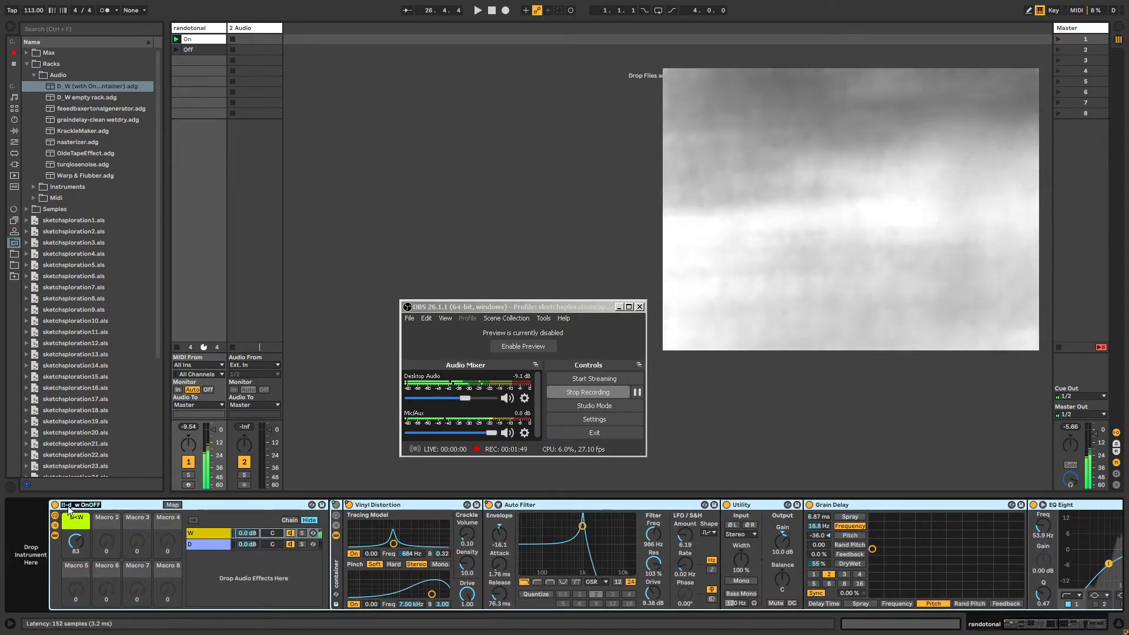
pyautogui.write('rando')
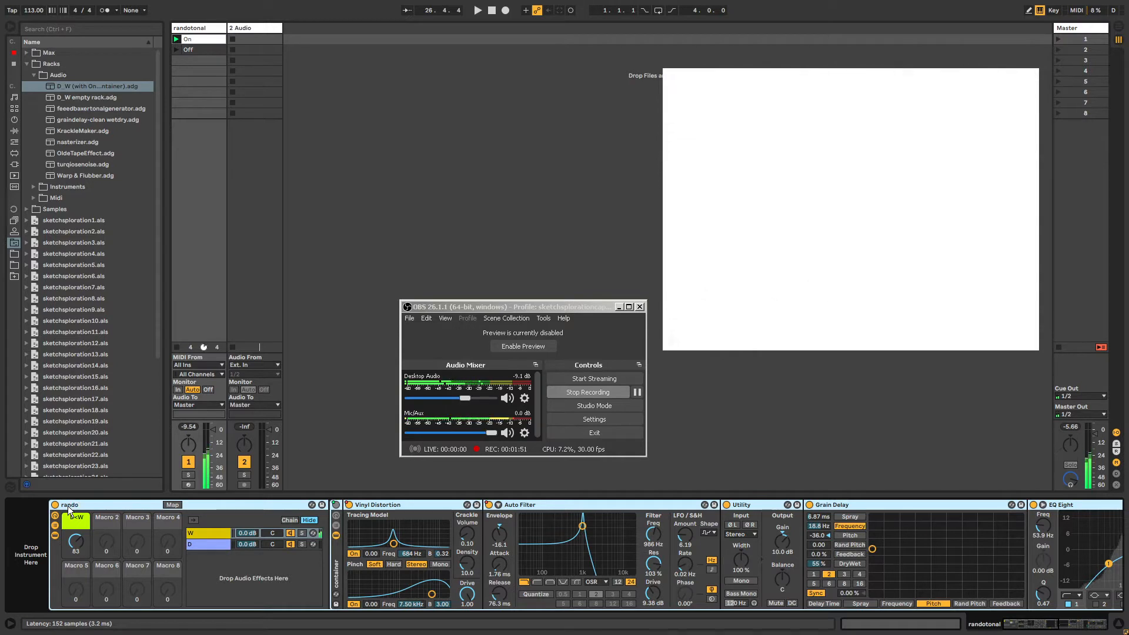
pyautogui.write('tonal')
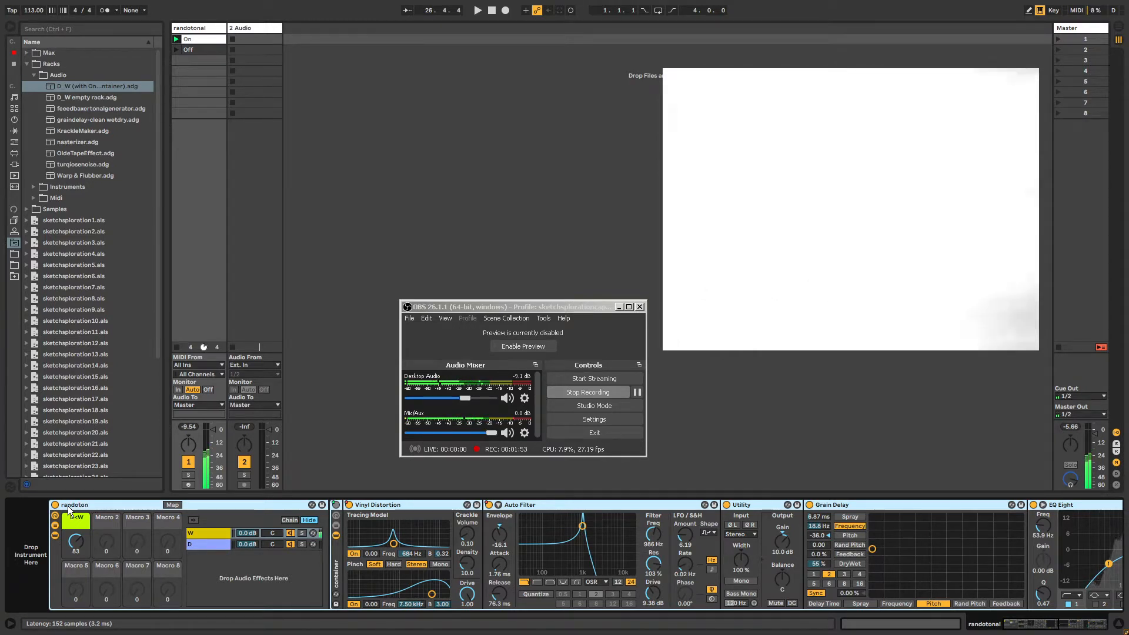
pyautogui.press('Return')
pyautogui.click(55, 525)
pyautogui.click(55, 535)
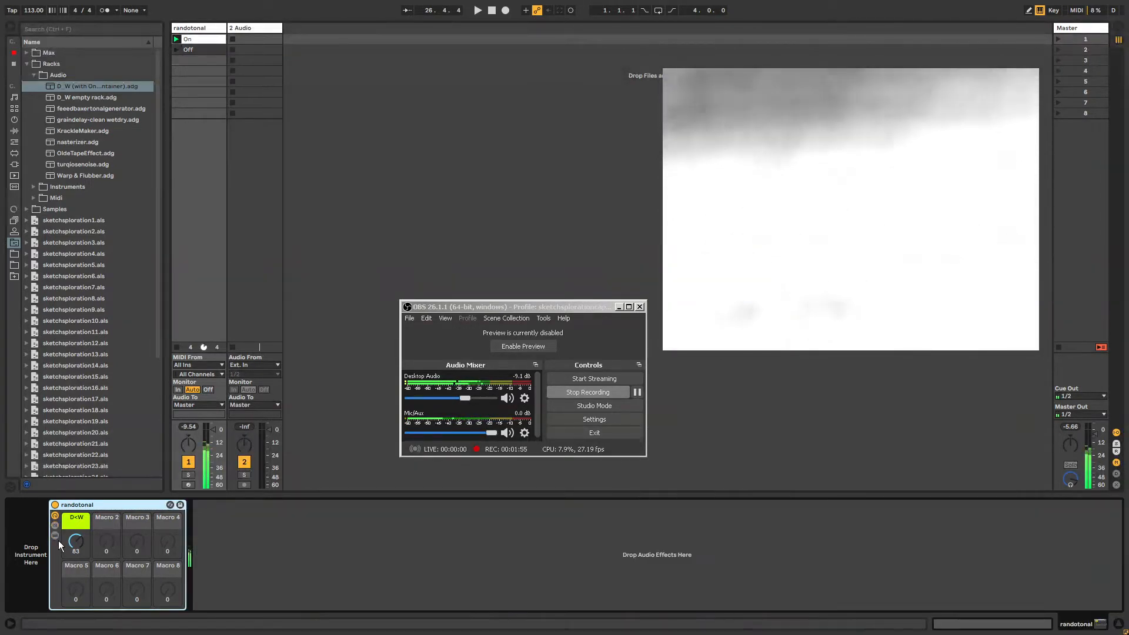
pyautogui.moveTo(76, 541); pyautogui.dragTo(76, 564)
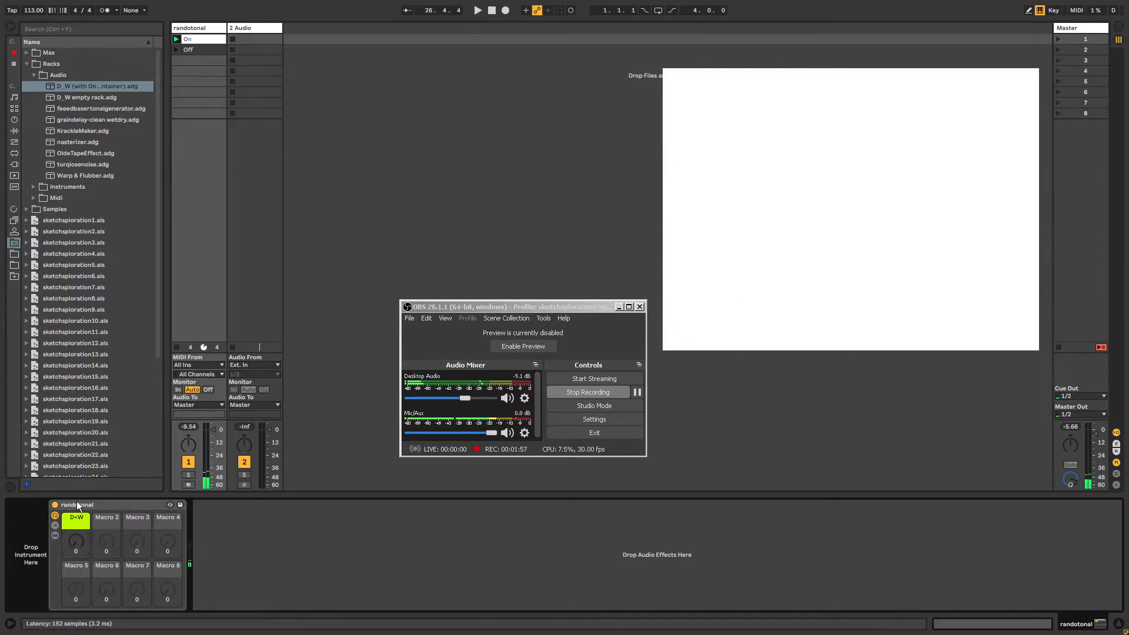
# Save the rack as preset randotonal(self run) in the Racks Audio folder.
pyautogui.click(27, 78)
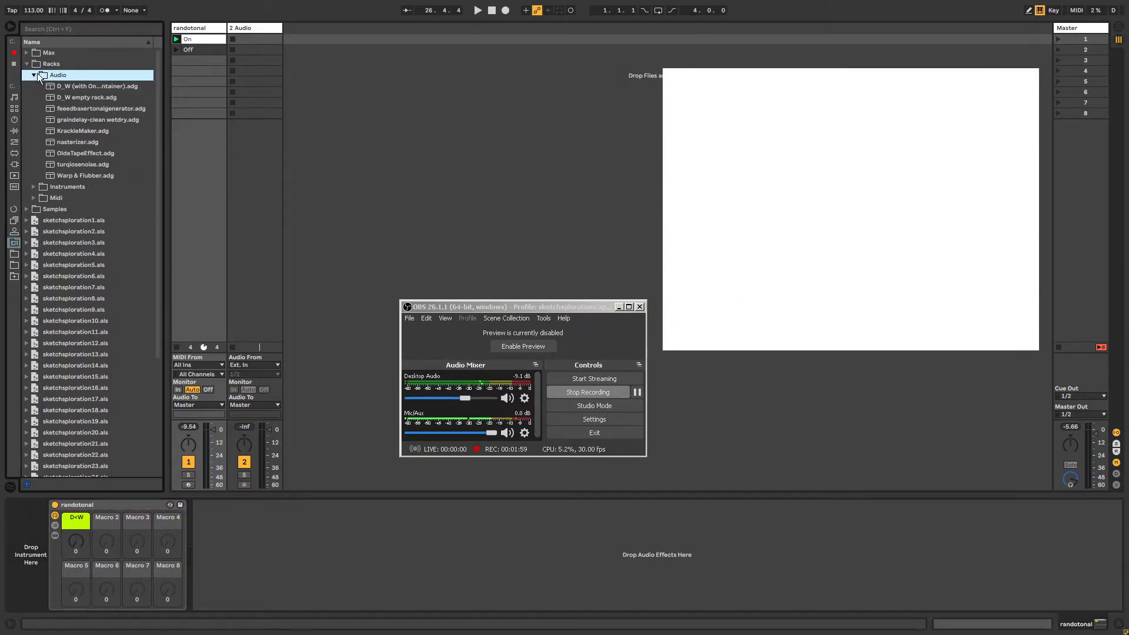
pyautogui.click(97, 505)
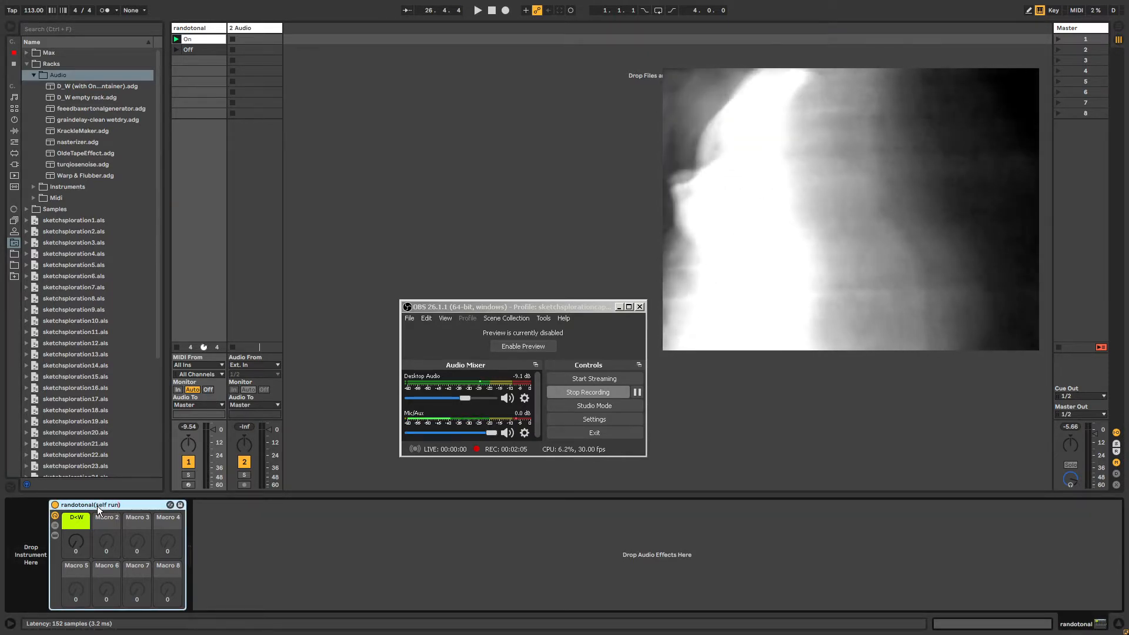
pyautogui.click(40, 111)
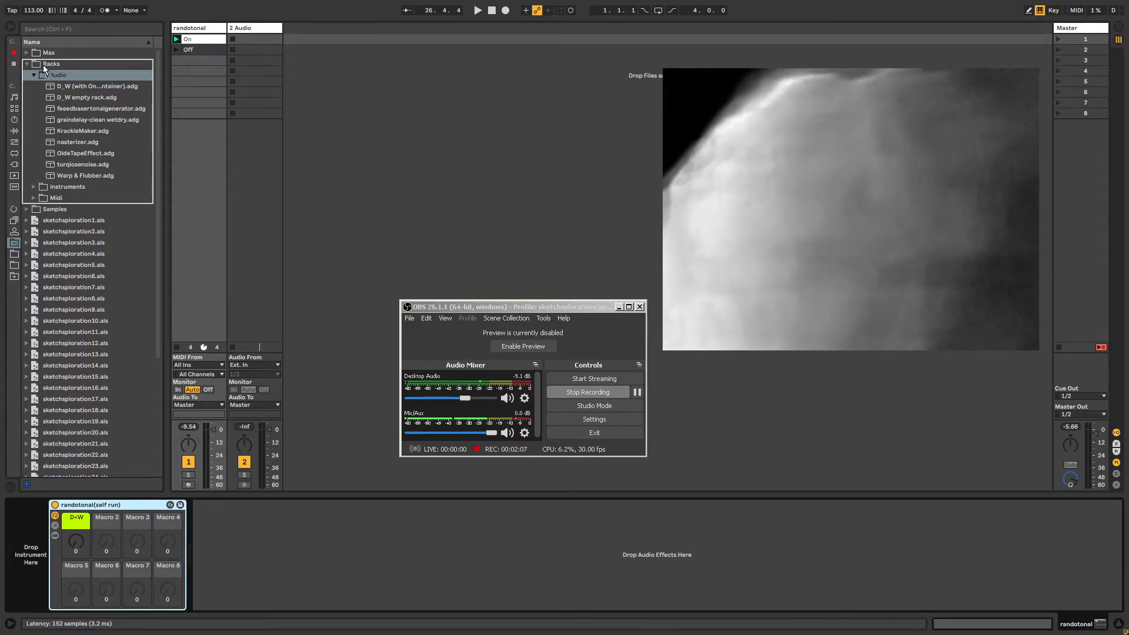
pyautogui.hotkey('ctrl', 'v')
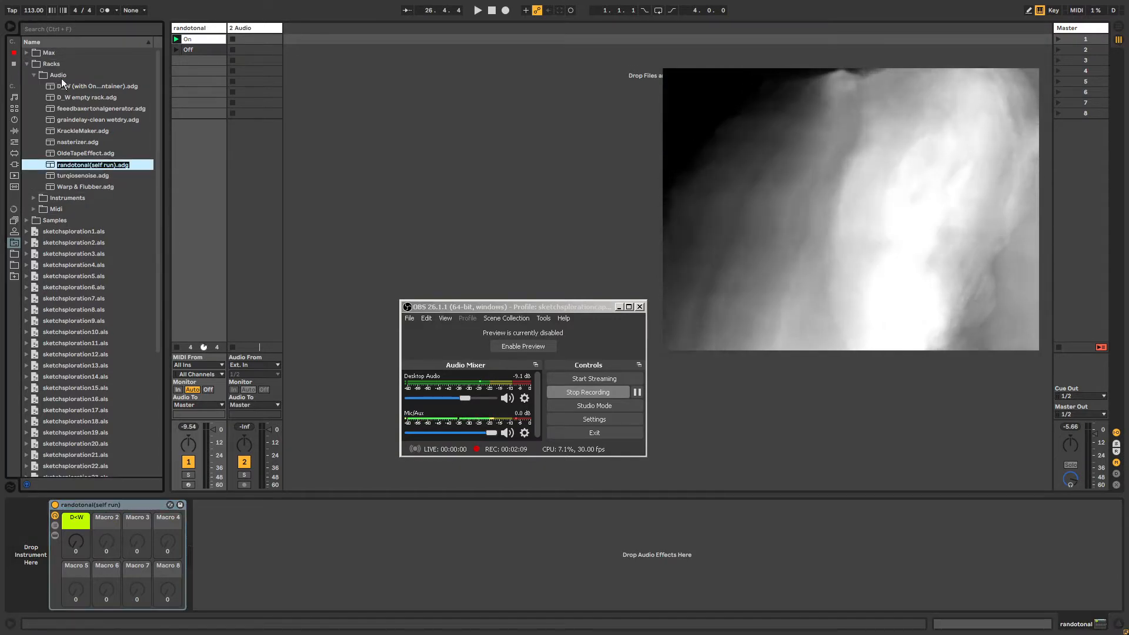
pyautogui.press('Return')
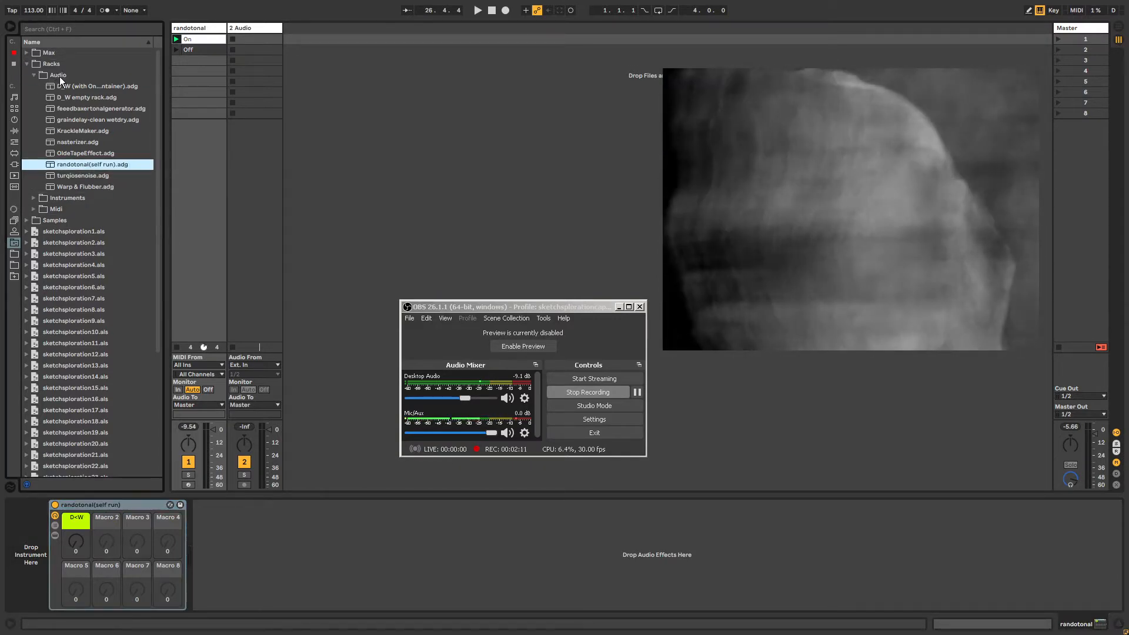
# Create a Sound Generators folder in Audio and move turqiosenoise, randotonal(self run), feeedbaxertonalgenerator and KrackleMaker into it.
pyautogui.rightClick(60, 78)
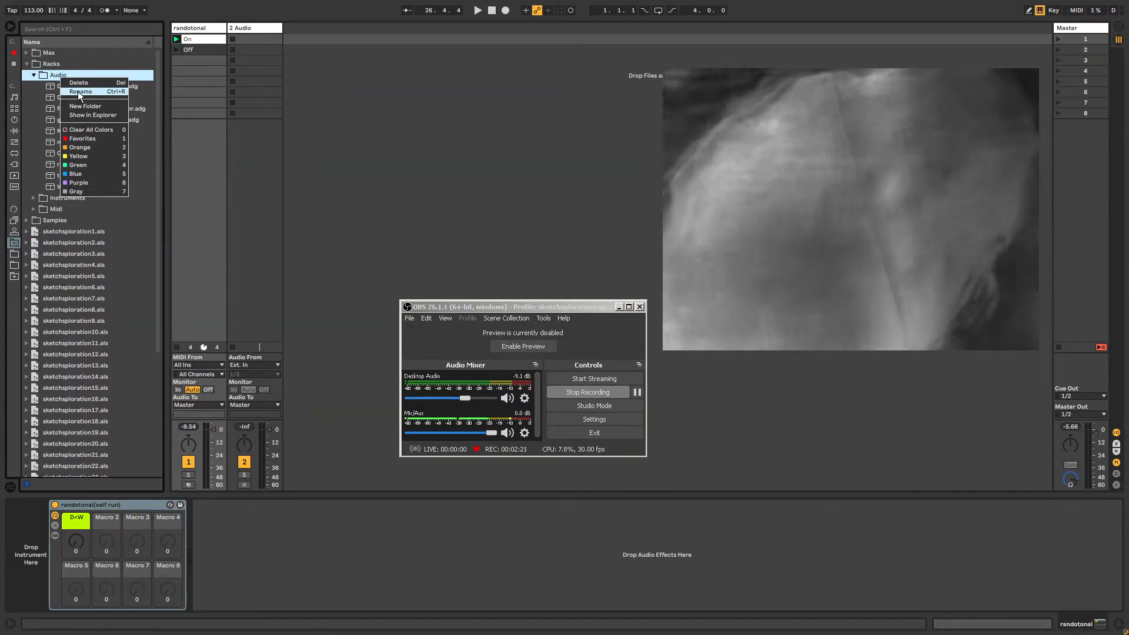
pyautogui.click(93, 107)
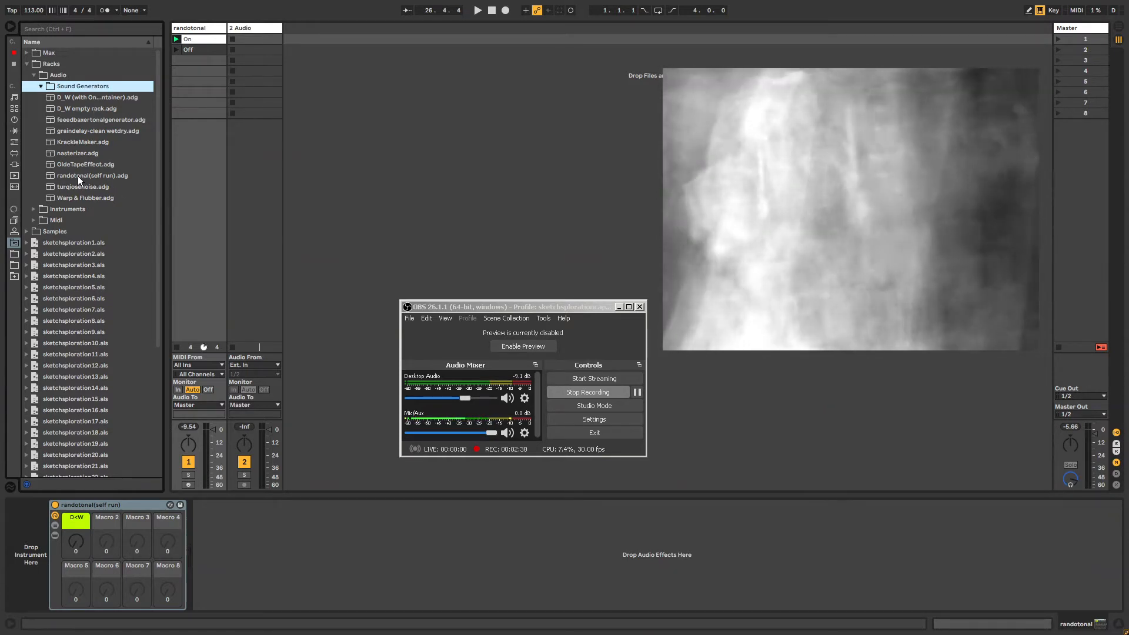
pyautogui.moveTo(61, 183); pyautogui.dragTo(86, 87)
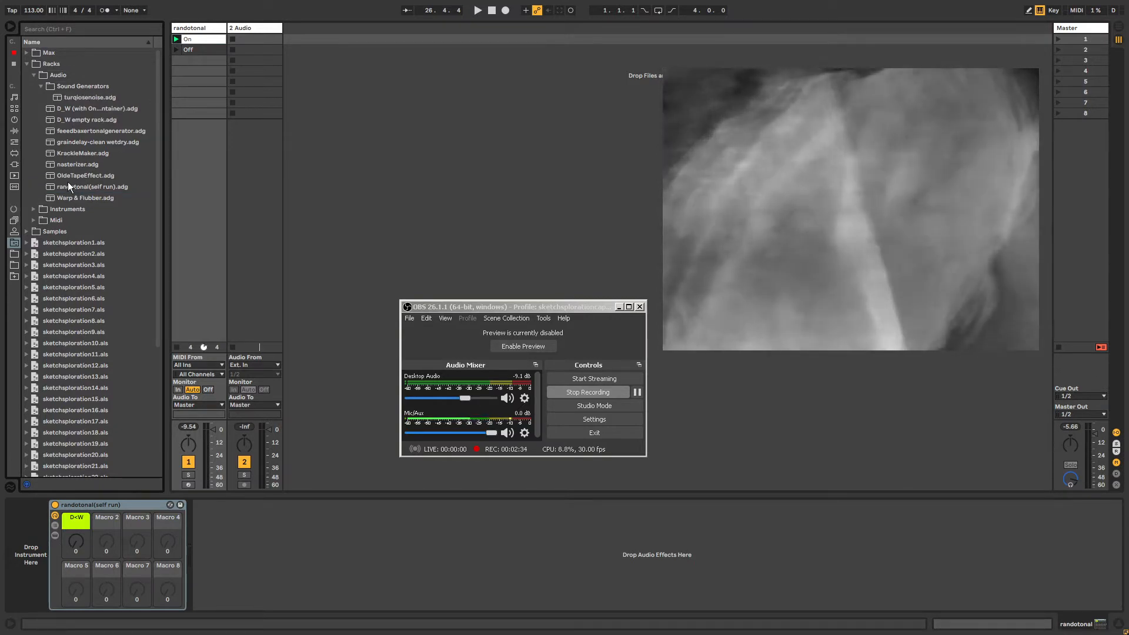
pyautogui.moveTo(68, 184); pyautogui.dragTo(64, 87)
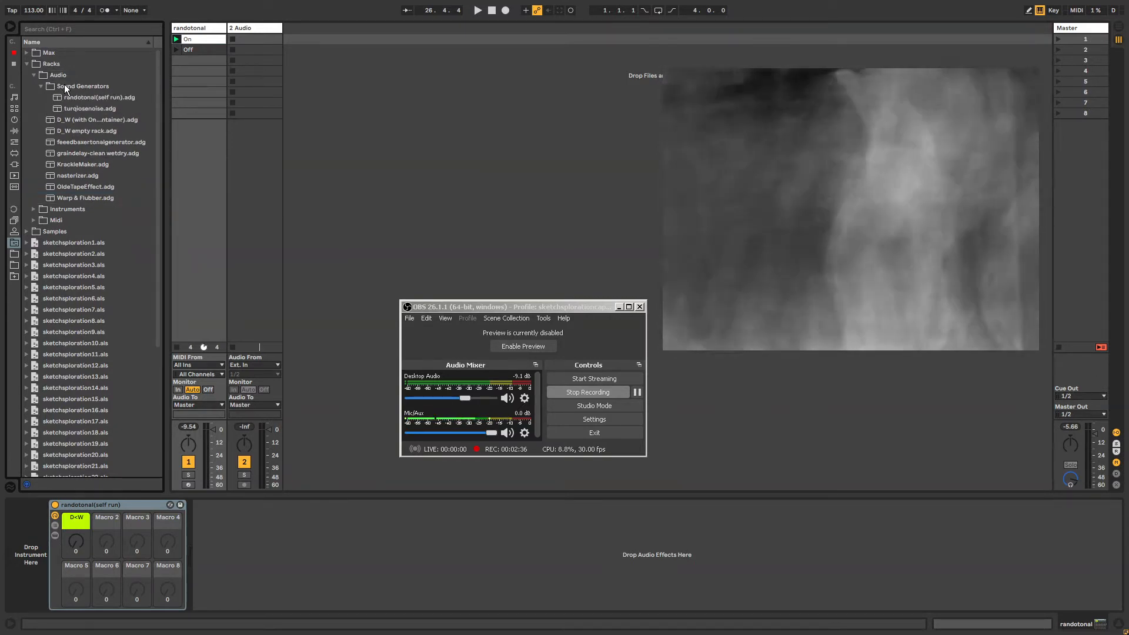
pyautogui.moveTo(90, 144); pyautogui.dragTo(82, 95)
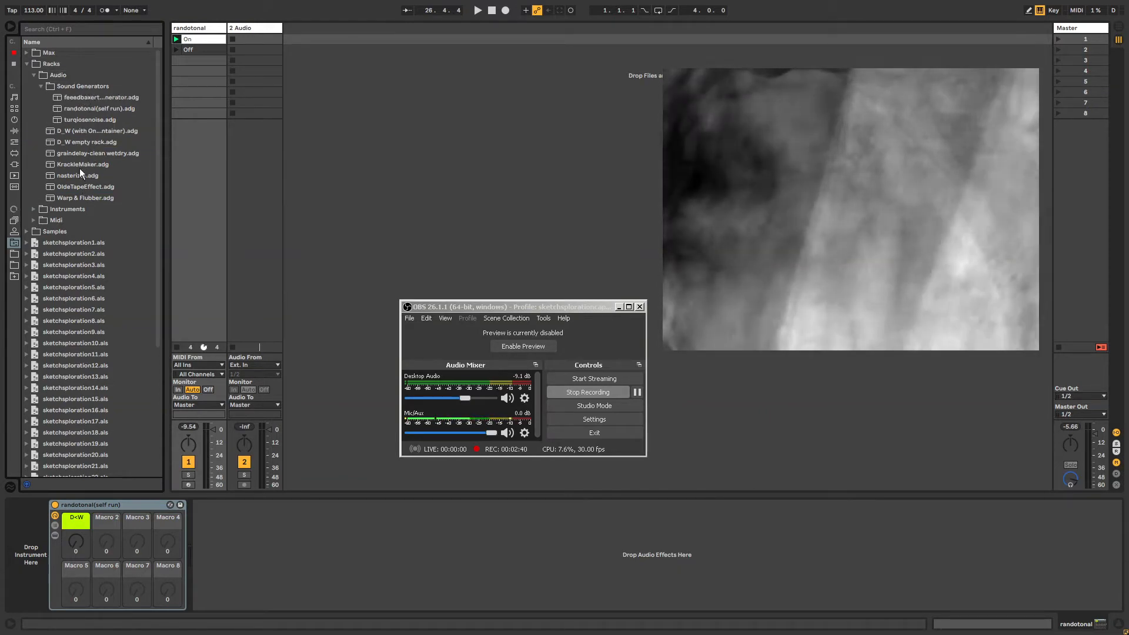
pyautogui.moveTo(80, 167); pyautogui.dragTo(77, 93)
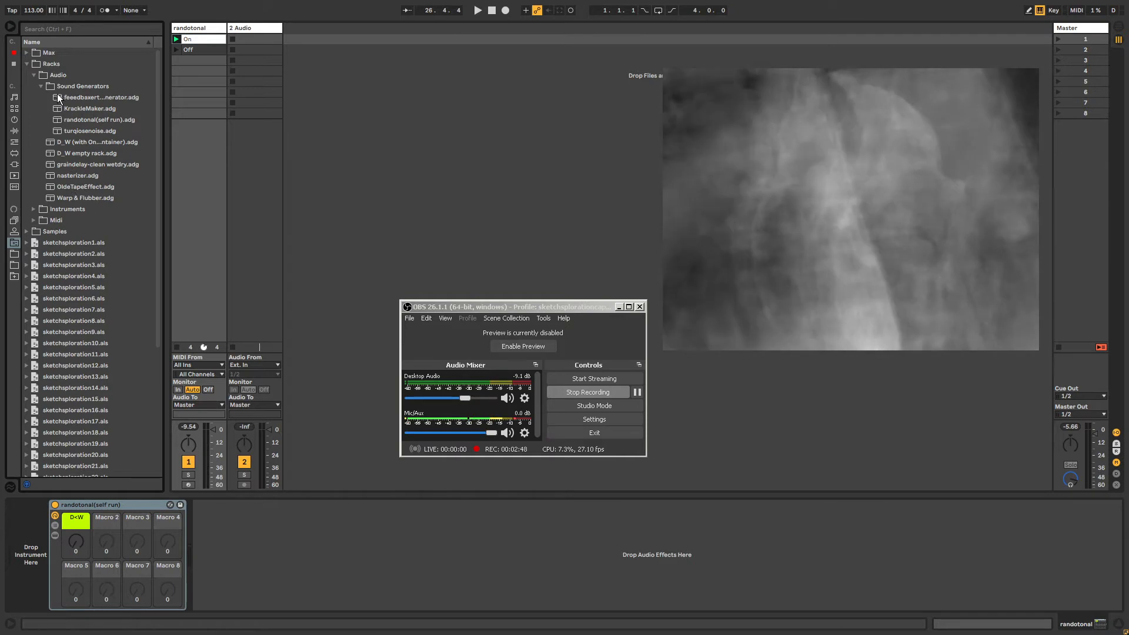
pyautogui.click(40, 86)
# Raise the rack's D<W macro to 77 and switch to Arrangement view.
pyautogui.click(99, 510)
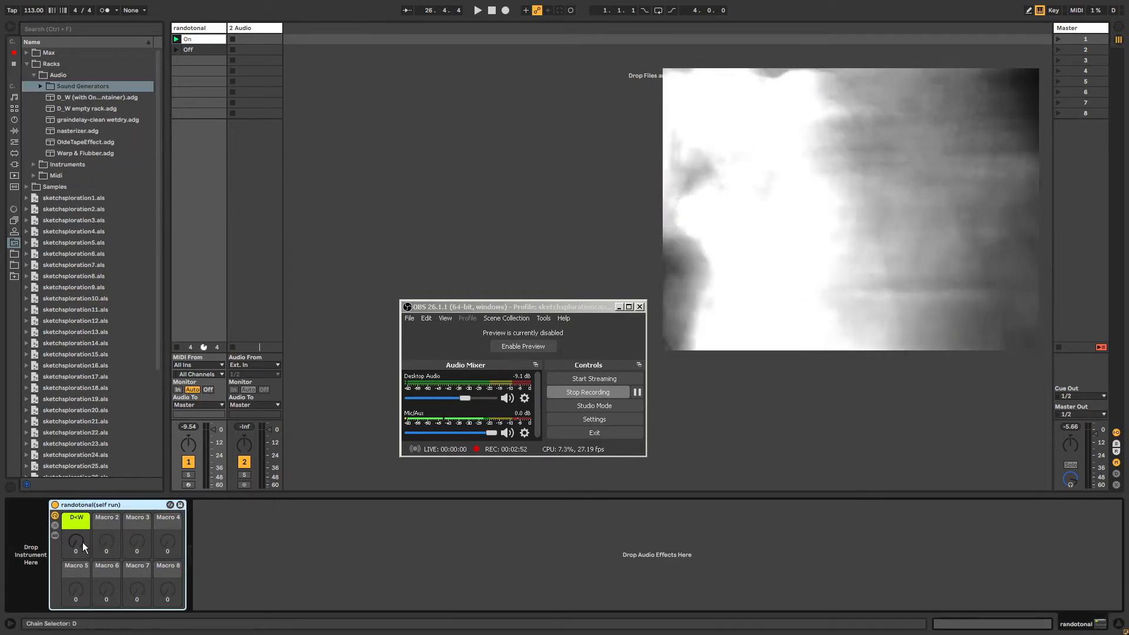
pyautogui.moveTo(76, 541); pyautogui.dragTo(77, 497)
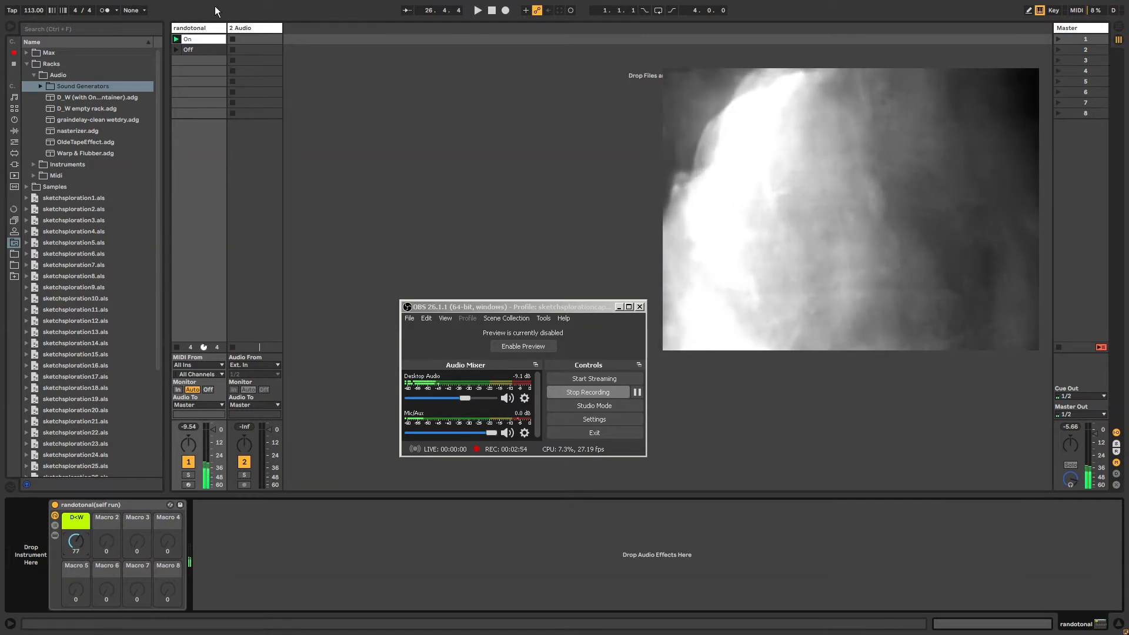
pyautogui.press('Tab')
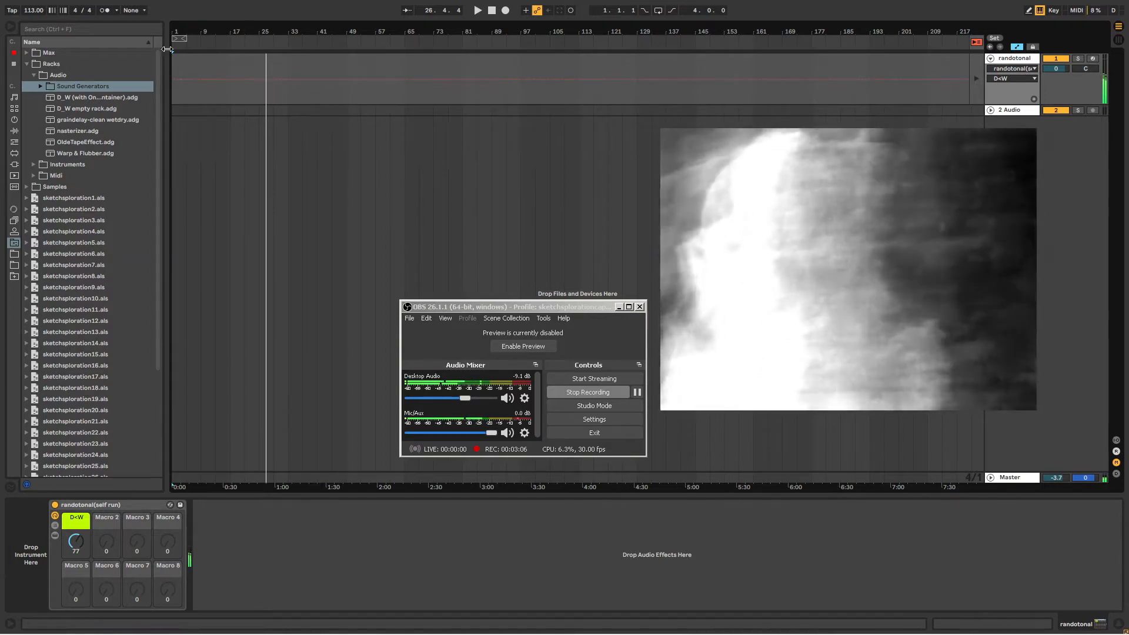
# Make time selections in the arrangement and toggle between Session and Arrangement views.
pyautogui.moveTo(819, 239)
pyautogui.mouseDown()
pyautogui.moveTo(768, 234)
pyautogui.moveTo(822, 228)
pyautogui.mouseUp()
pyautogui.moveTo(524, 303); pyautogui.dragTo(532, 280)
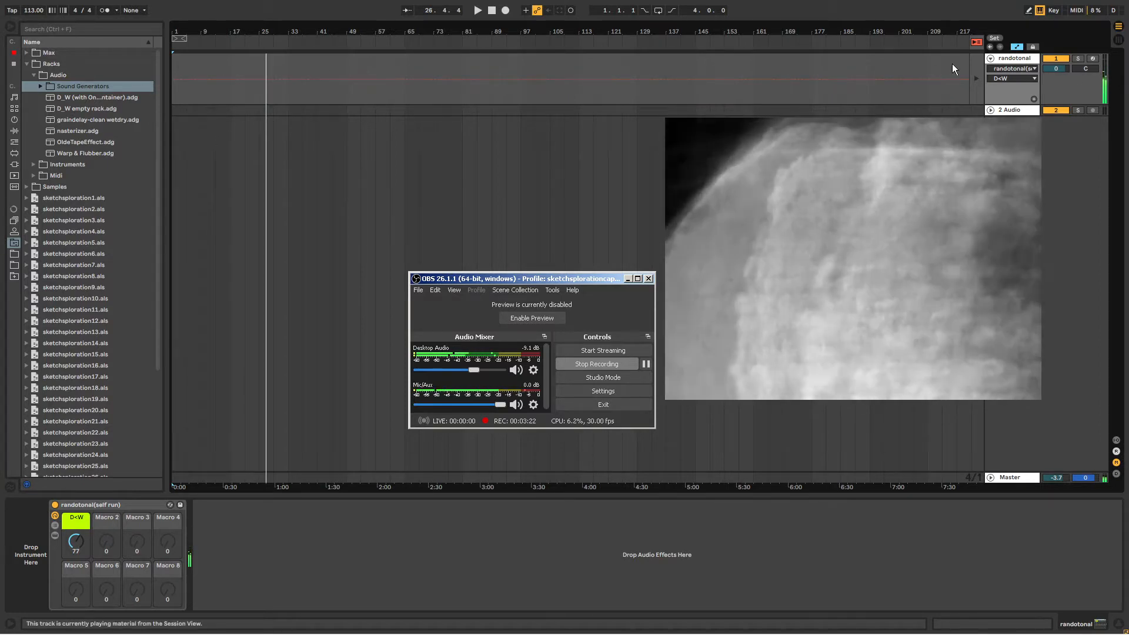
pyautogui.click(1014, 61)
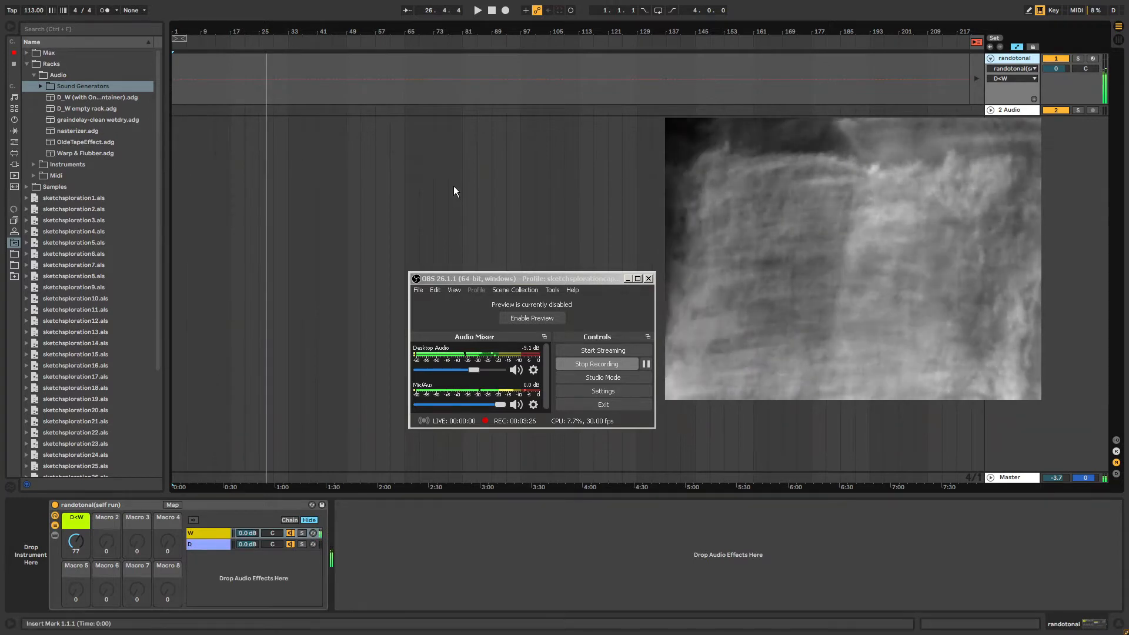
pyautogui.press('Tab')
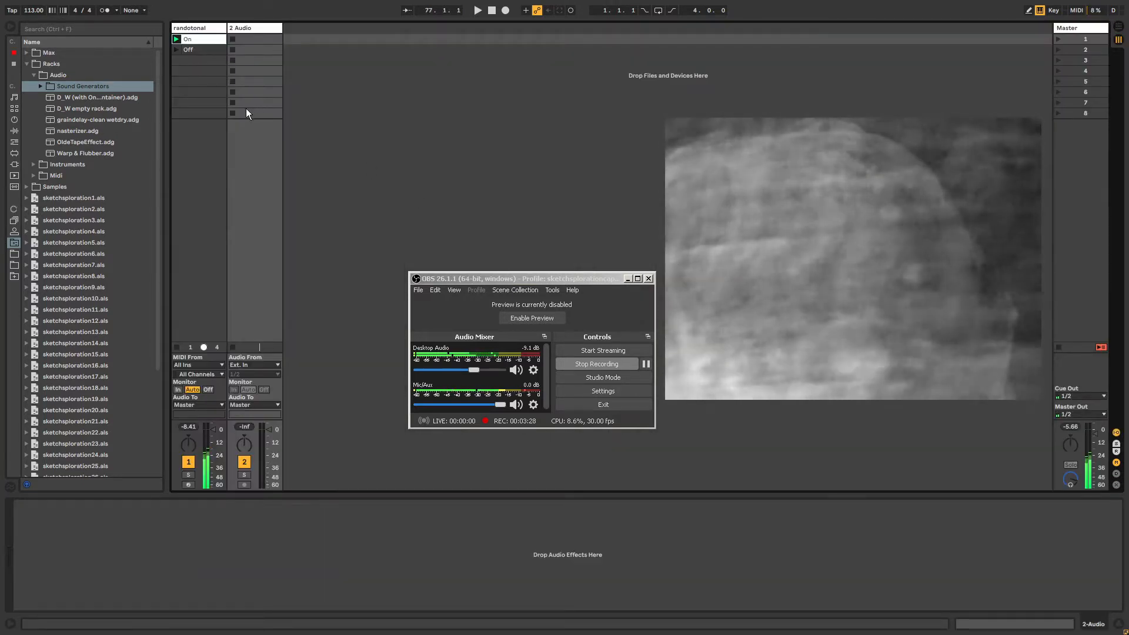
pyautogui.press('Tab')
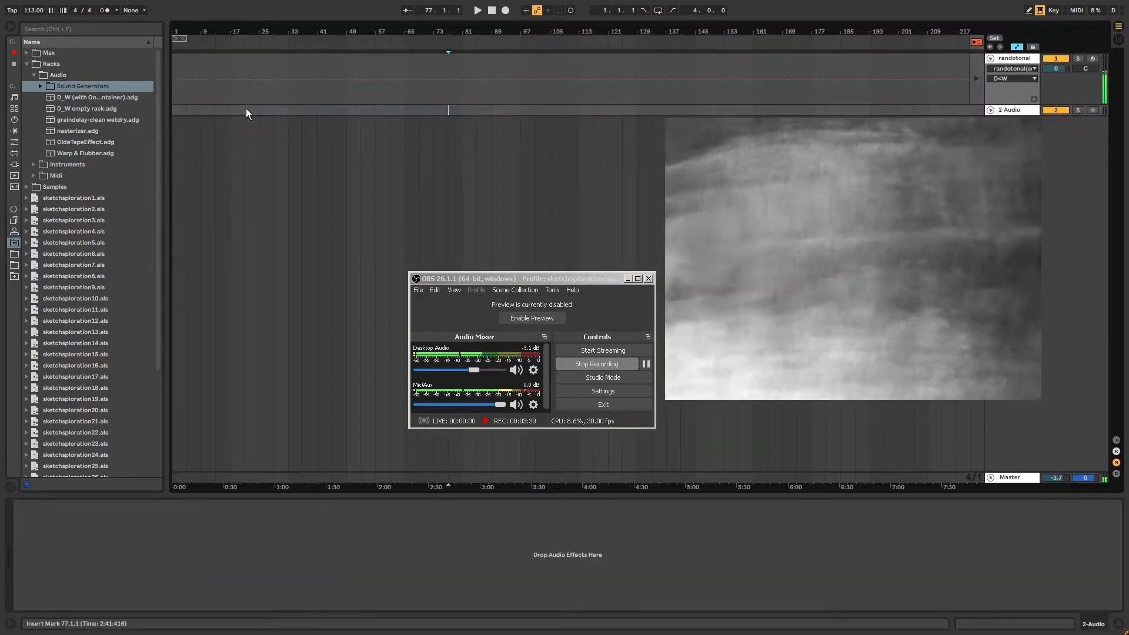
pyautogui.press('Tab')
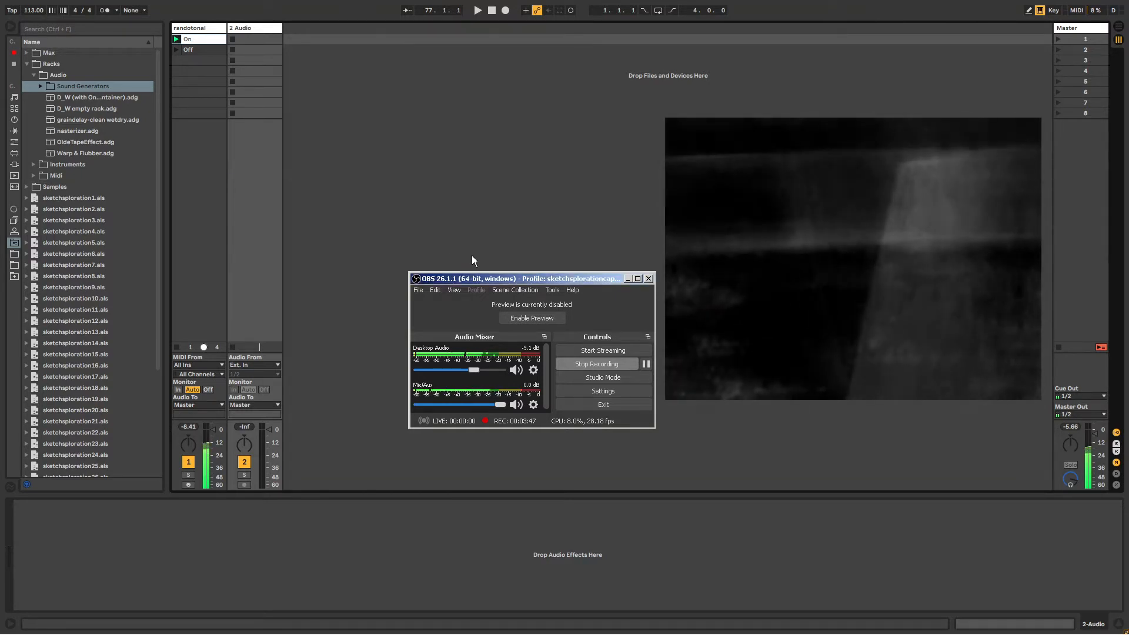
# Select the randotonal track and try time selections over bars 49–81 and 1–33 in 2 Audio.
pyautogui.moveTo(478, 253); pyautogui.dragTo(470, 248)
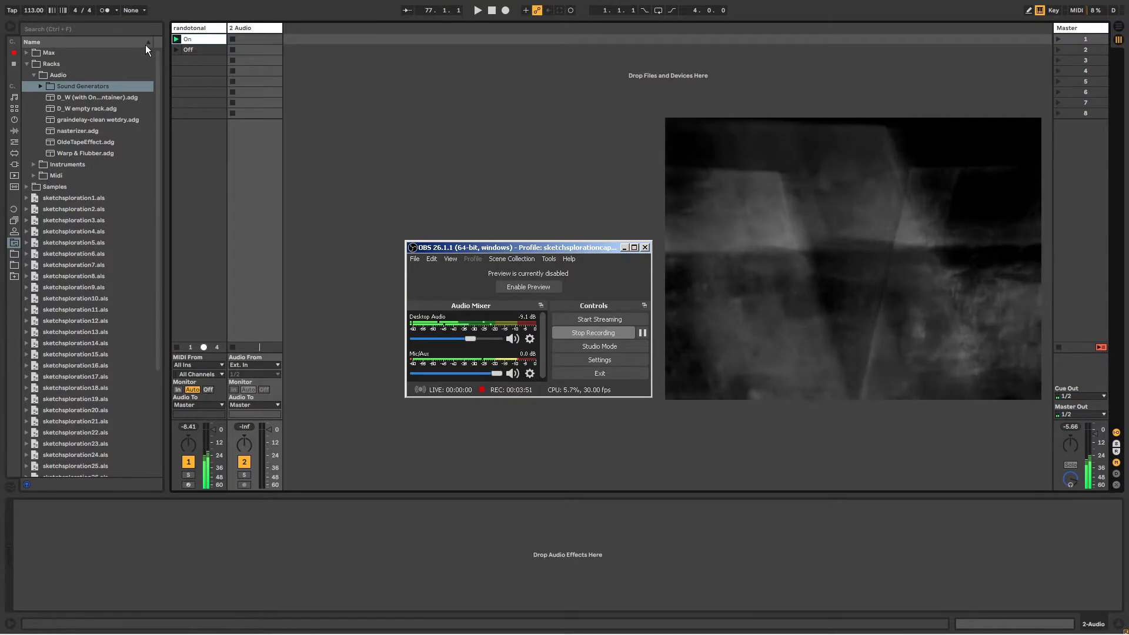
pyautogui.click(222, 30)
pyautogui.press('Tab')
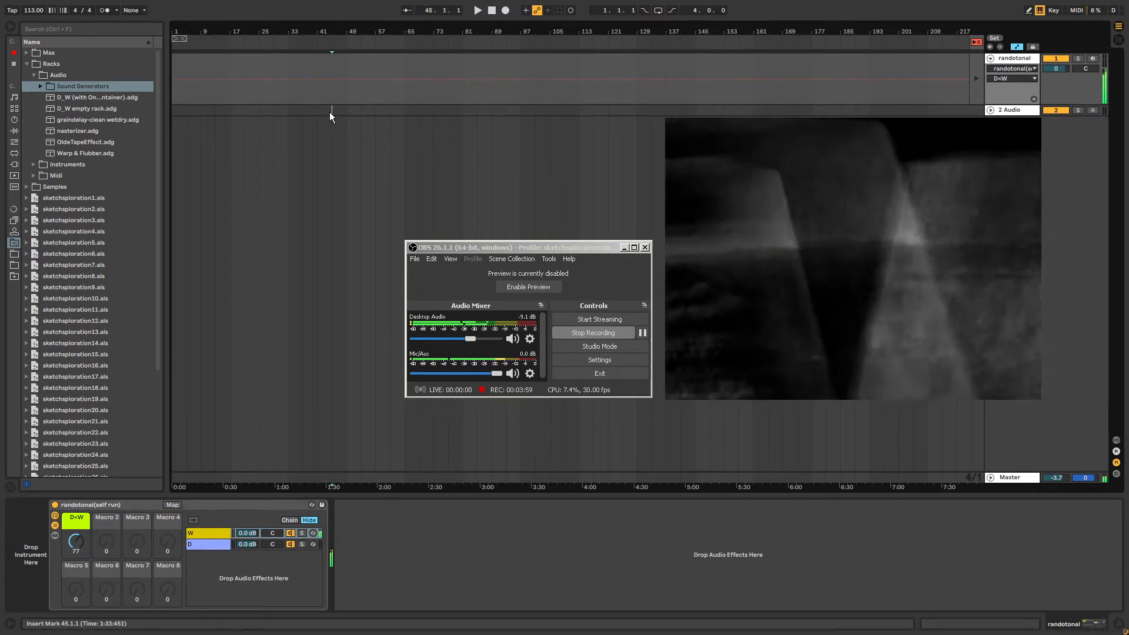
pyautogui.click(347, 111)
pyautogui.moveTo(351, 109); pyautogui.dragTo(461, 111)
pyautogui.click(461, 111)
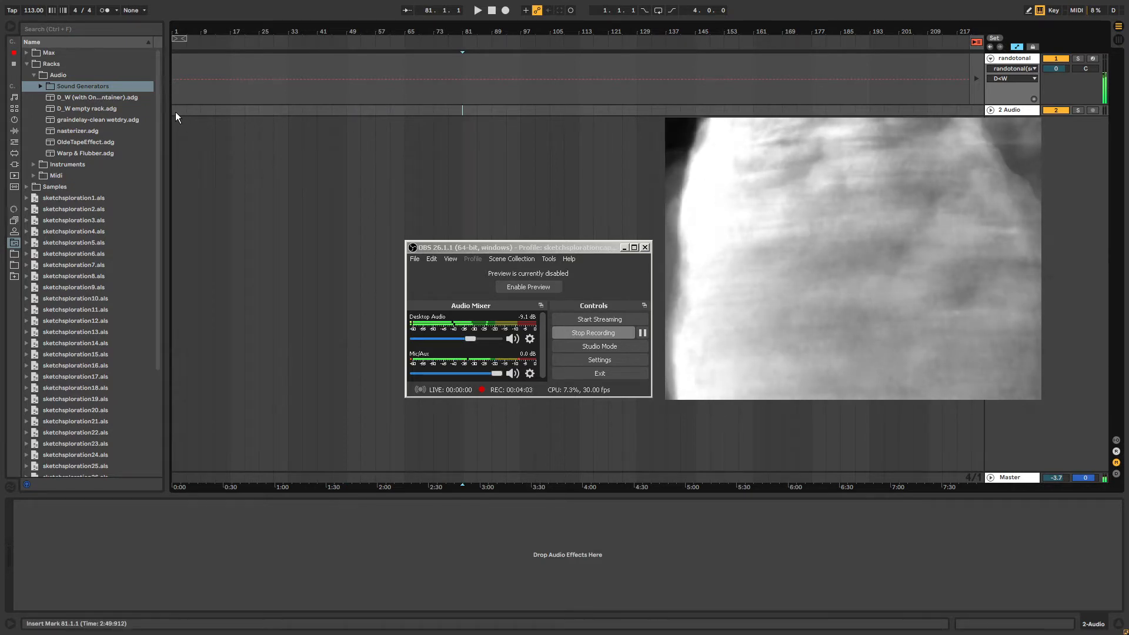
pyautogui.moveTo(175, 111); pyautogui.dragTo(285, 110)
# Select bars 33–65 and 49–65, extend back to bar 9, then show the randotonal rack in Session view.
pyautogui.press('Tab')
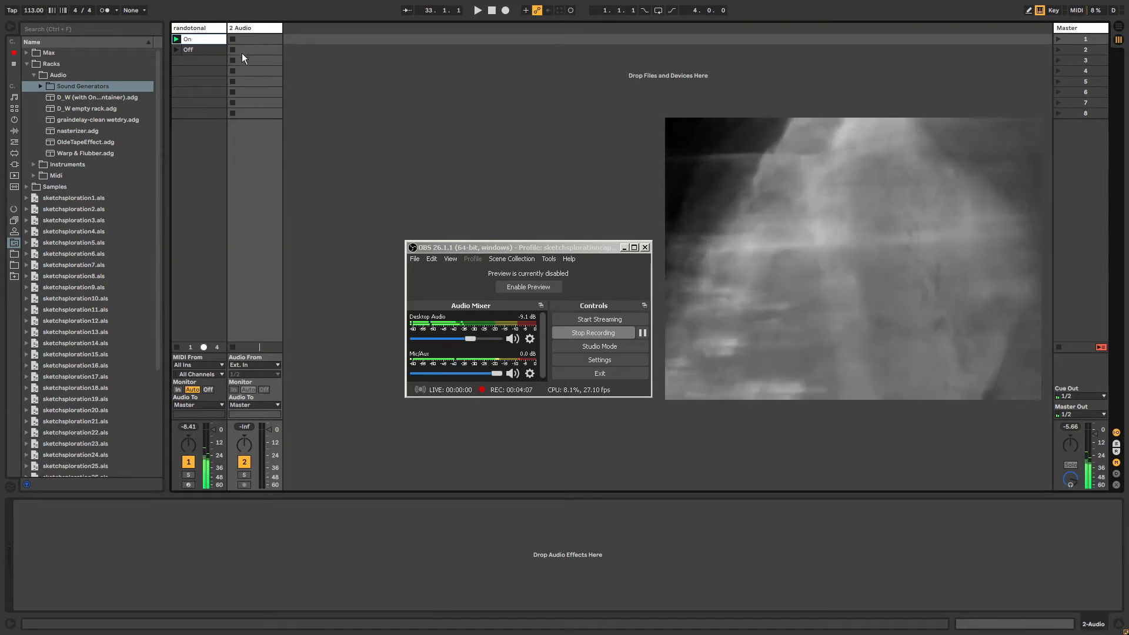
pyautogui.press('Tab')
pyautogui.moveTo(288, 111); pyautogui.dragTo(173, 108)
pyautogui.moveTo(289, 114); pyautogui.dragTo(404, 108)
pyautogui.click(403, 107)
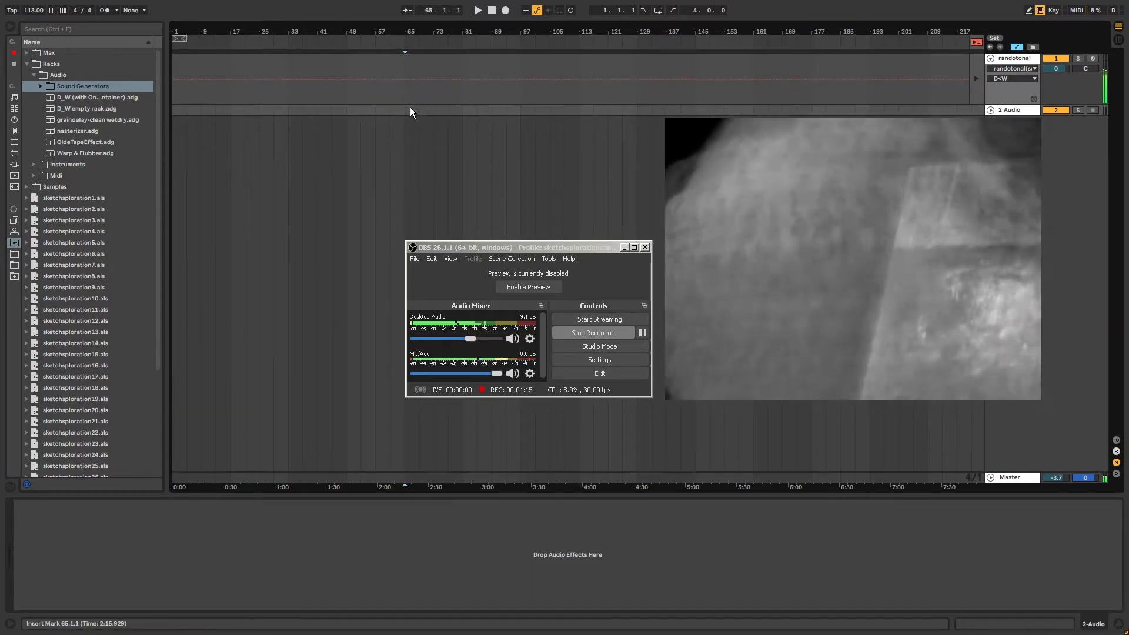
pyautogui.moveTo(410, 108); pyautogui.dragTo(357, 111)
pyautogui.moveTo(245, 110); pyautogui.dragTo(198, 110)
pyautogui.press('Tab')
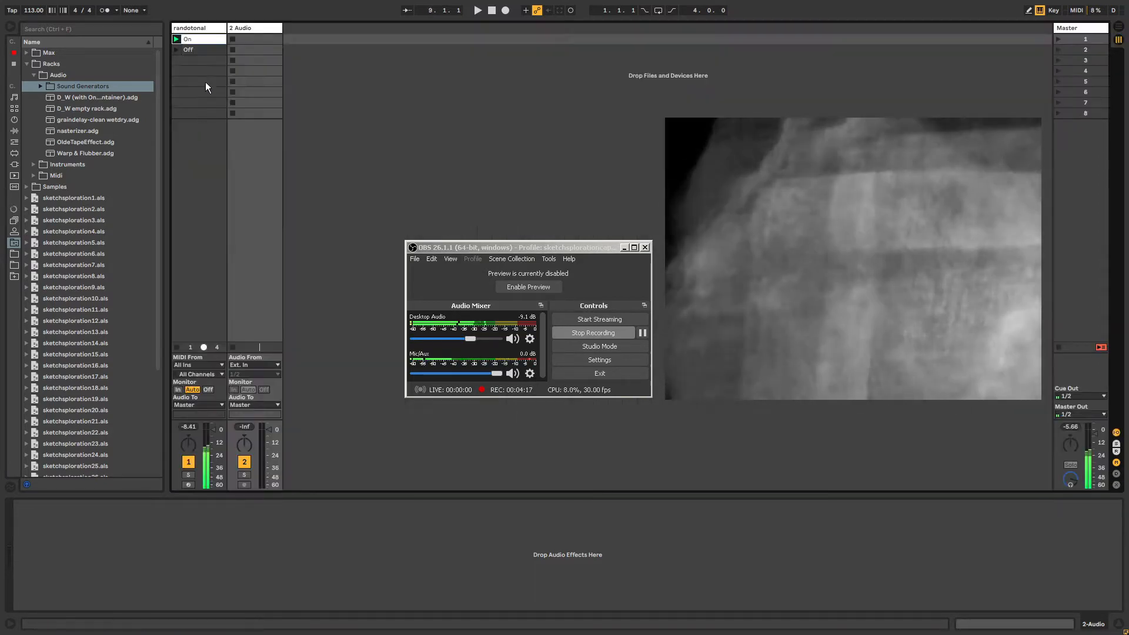
pyautogui.click(202, 28)
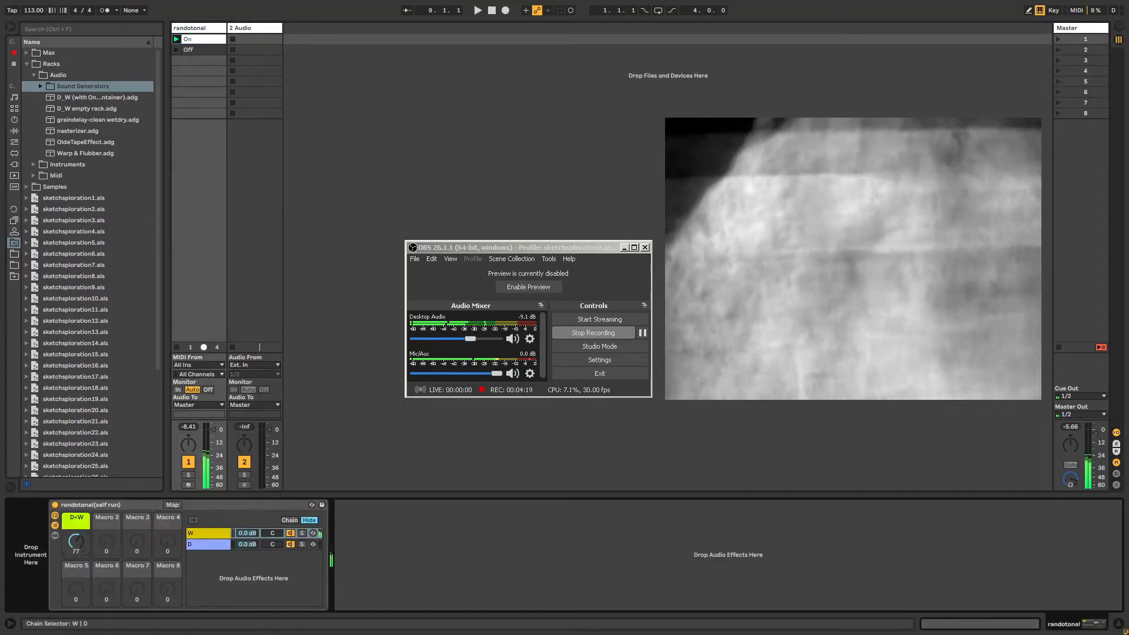
# Display the W chain's effects inside the randotonal rack.
pyautogui.click(56, 525)
pyautogui.click(55, 524)
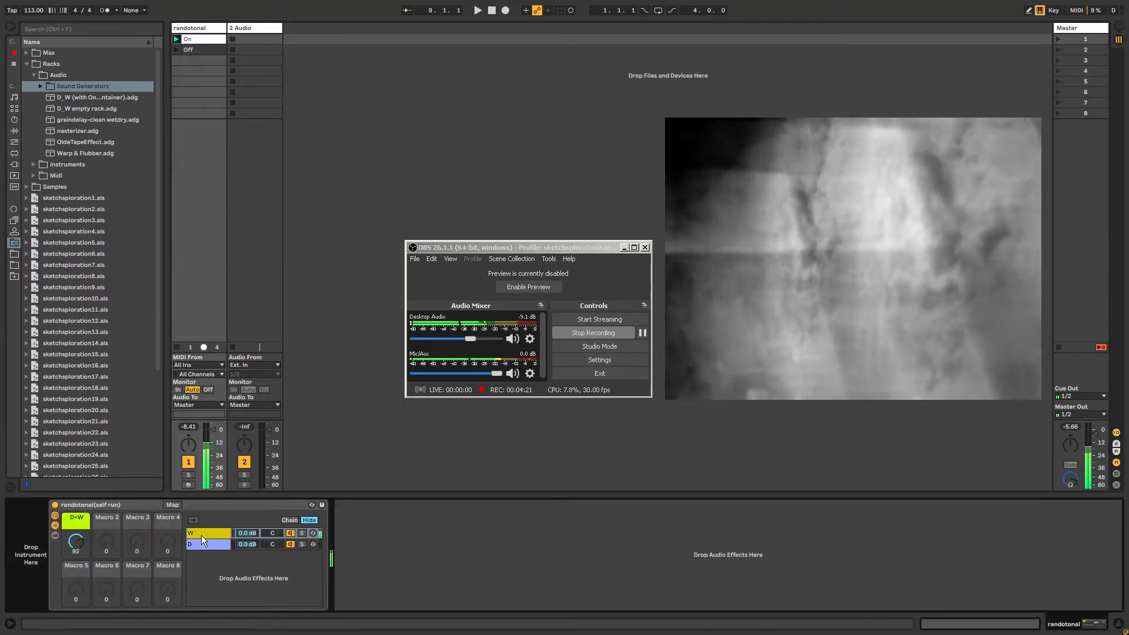
pyautogui.click(201, 534)
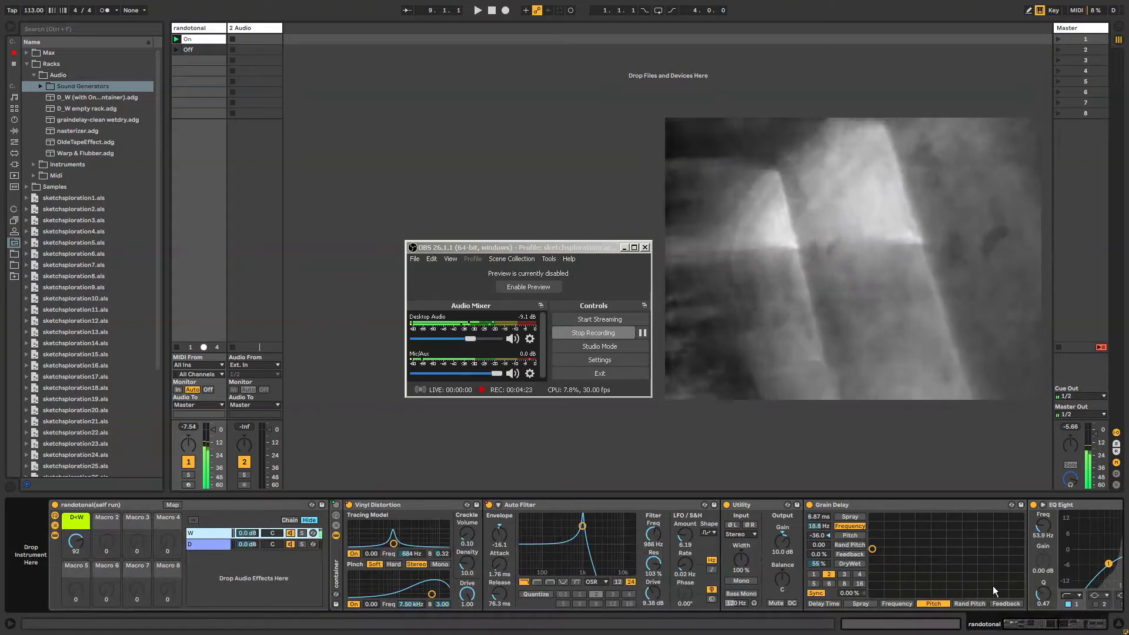
pyautogui.moveTo(1010, 620)
pyautogui.mouseDown()
pyautogui.moveTo(1062, 626)
pyautogui.moveTo(1016, 625)
pyautogui.mouseUp()
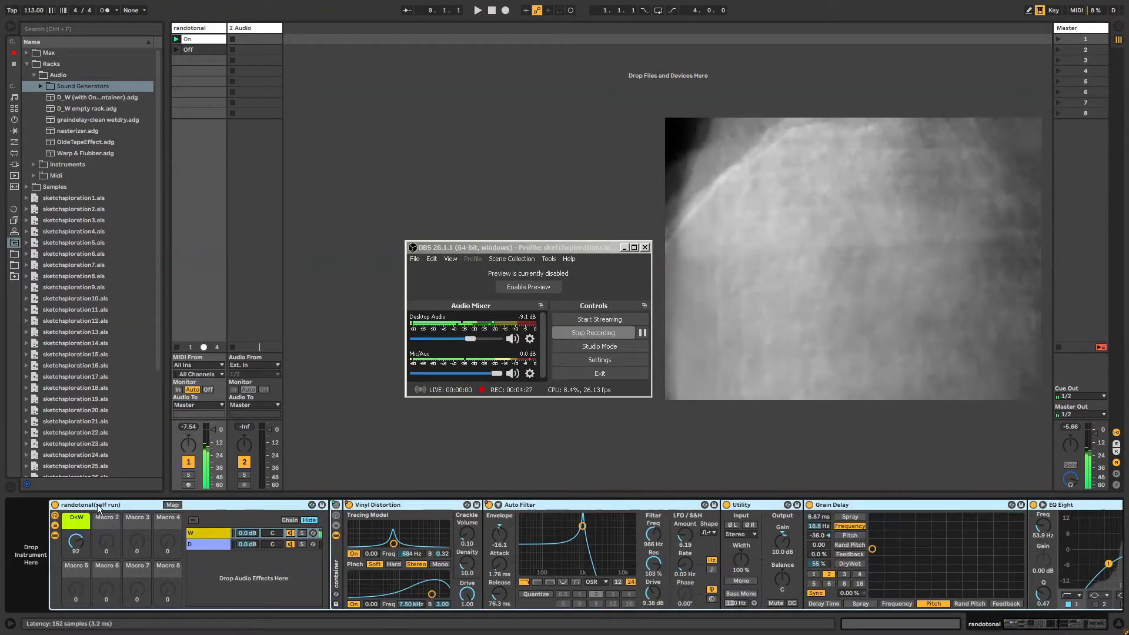
# In Arrangement view, pick the D>W macro and re-enable its automation lane.
pyautogui.press('Tab')
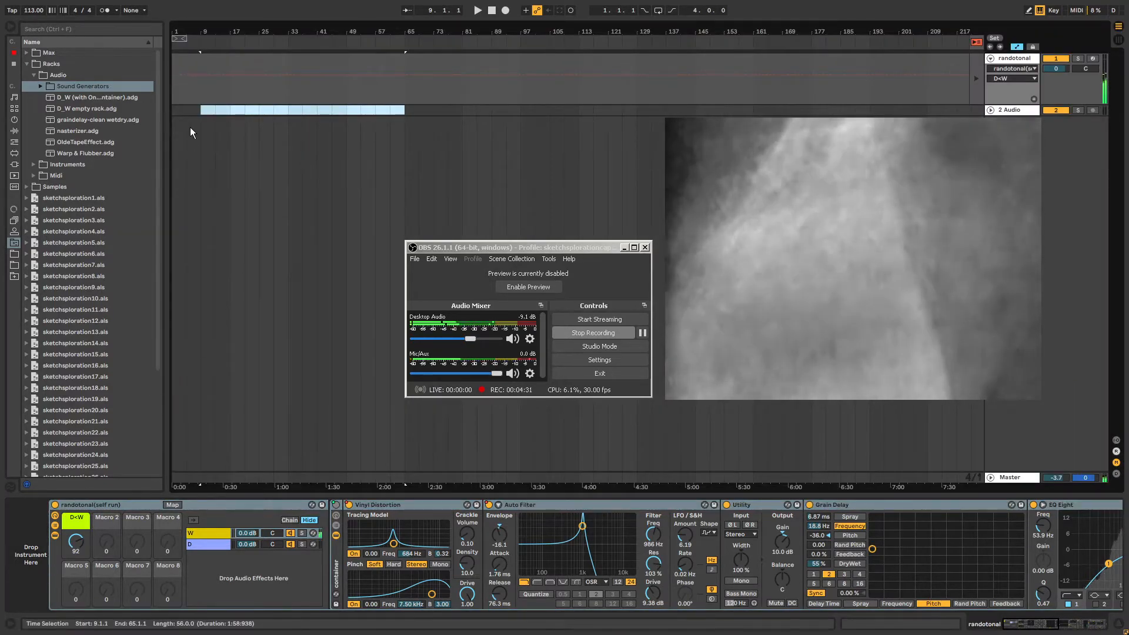
pyautogui.click(76, 541)
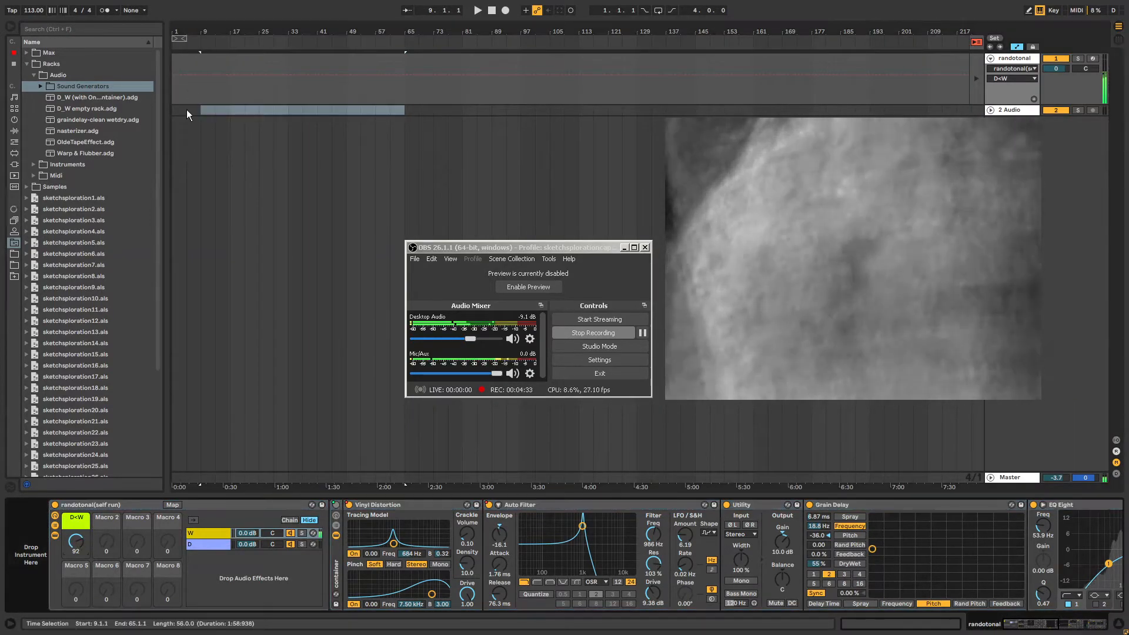
pyautogui.press('b')
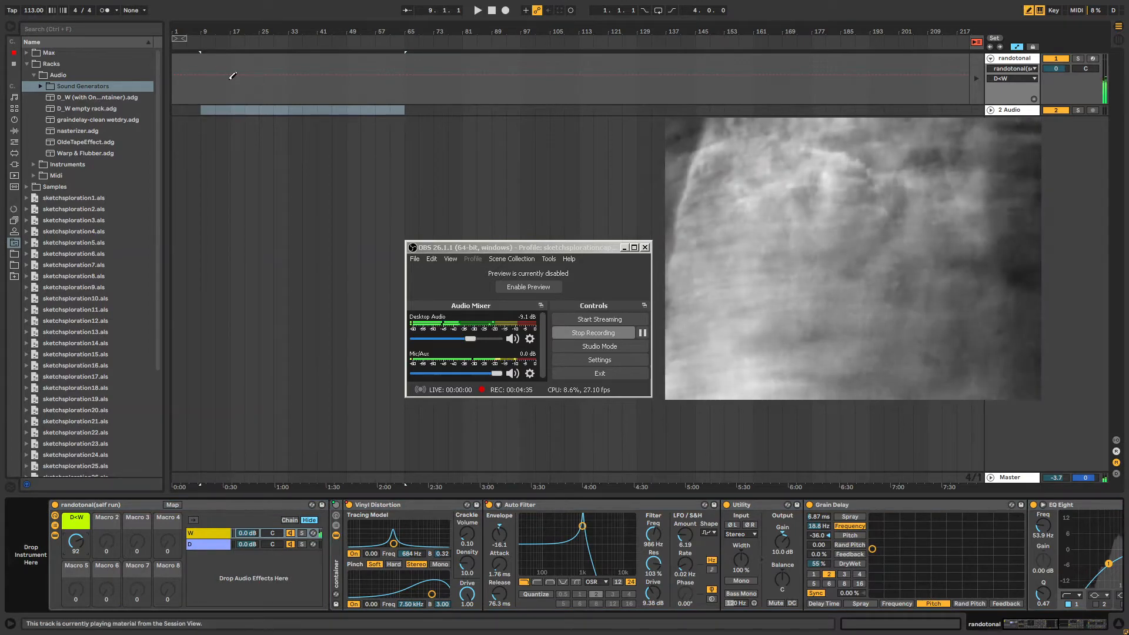
pyautogui.press('b')
pyautogui.click(236, 76)
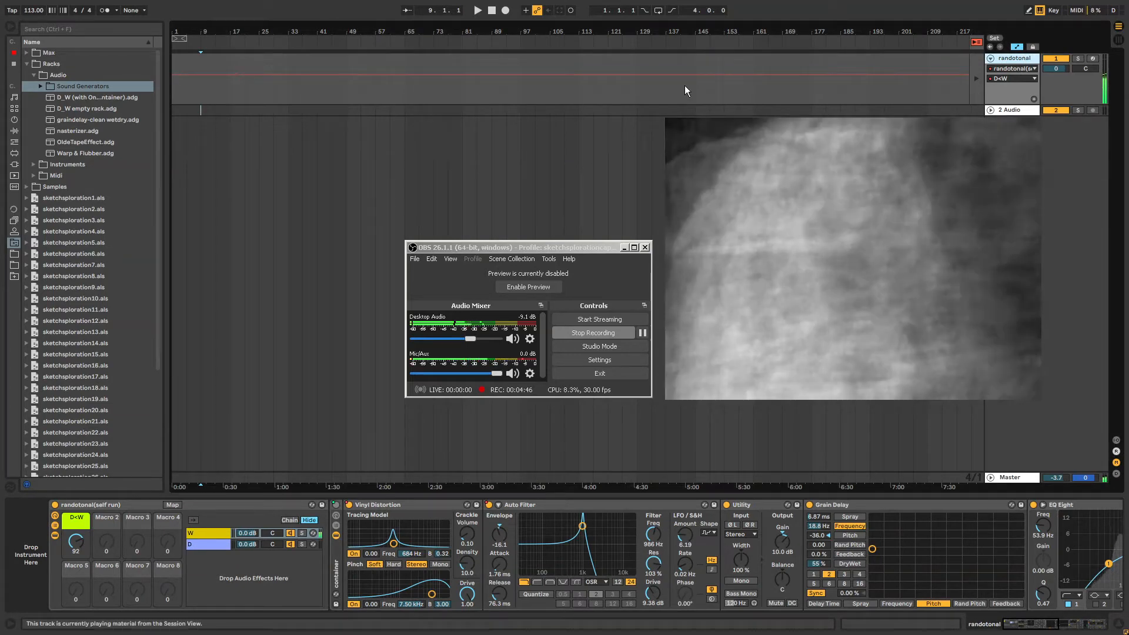
# Set the insert point at the lane start and re-enable arrangement automation for D>W.
pyautogui.click(216, 77)
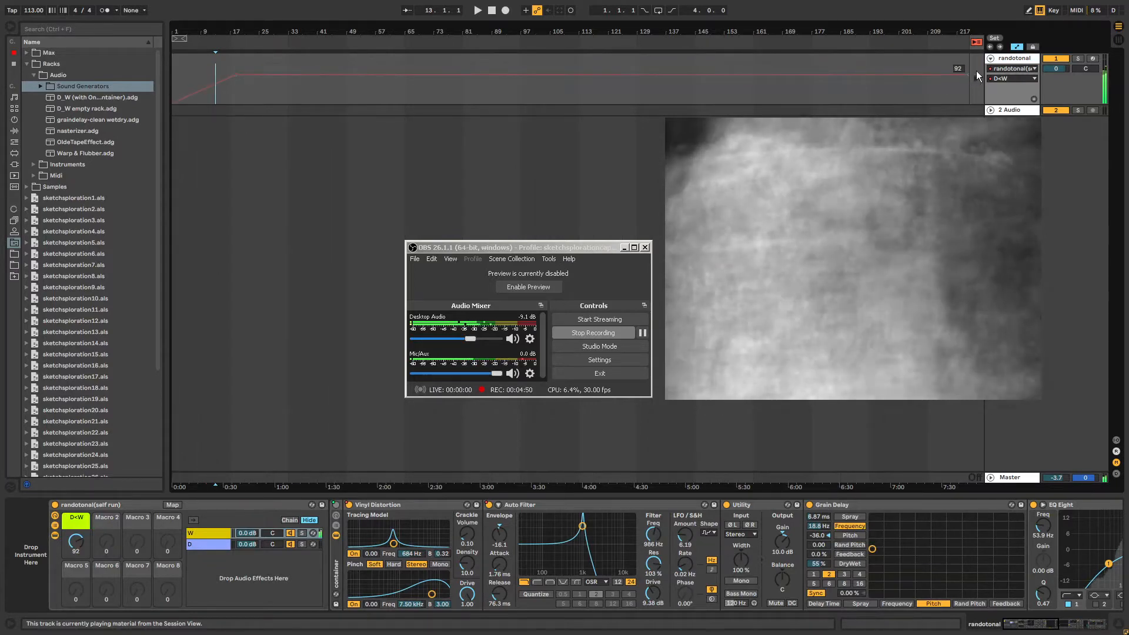
pyautogui.click(977, 78)
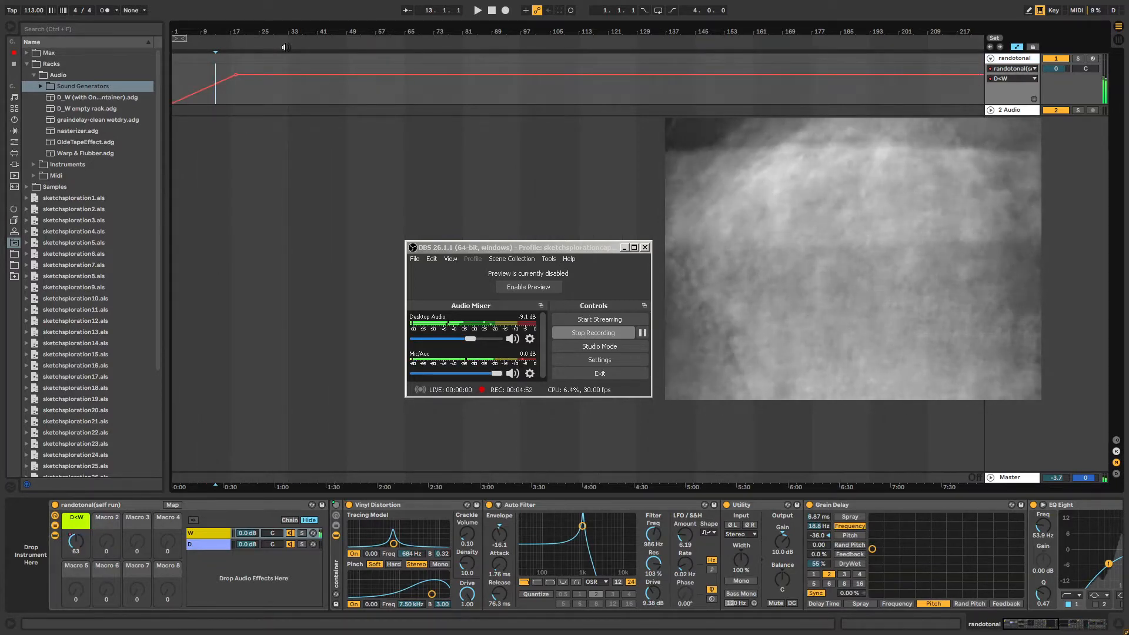
pyautogui.click(174, 76)
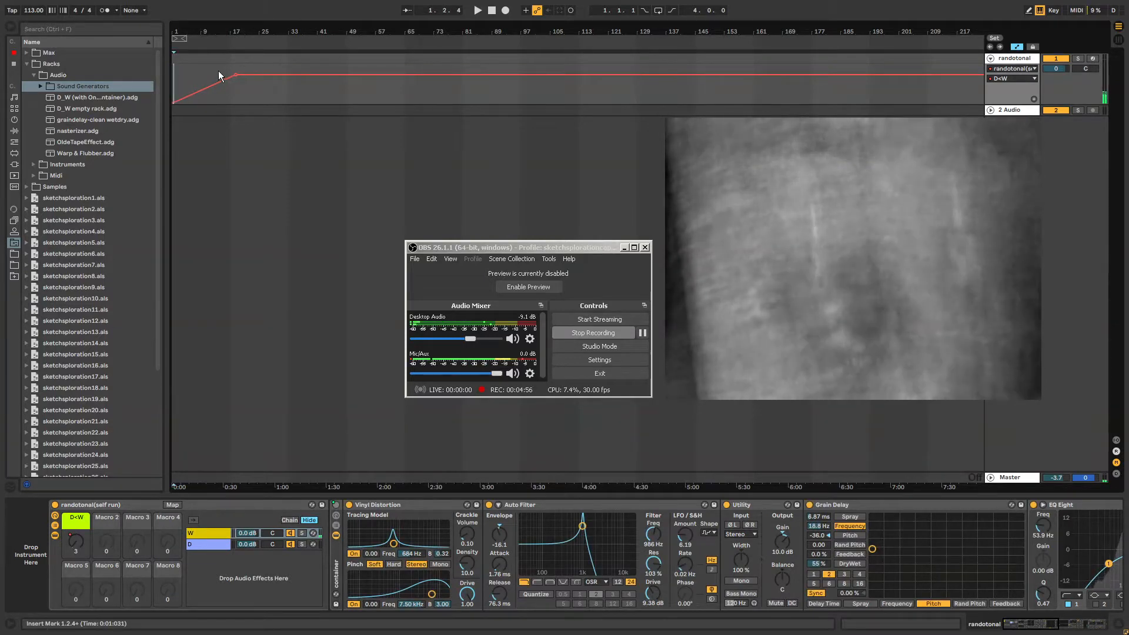
pyautogui.moveTo(216, 72); pyautogui.dragTo(246, 65)
pyautogui.click(299, 92)
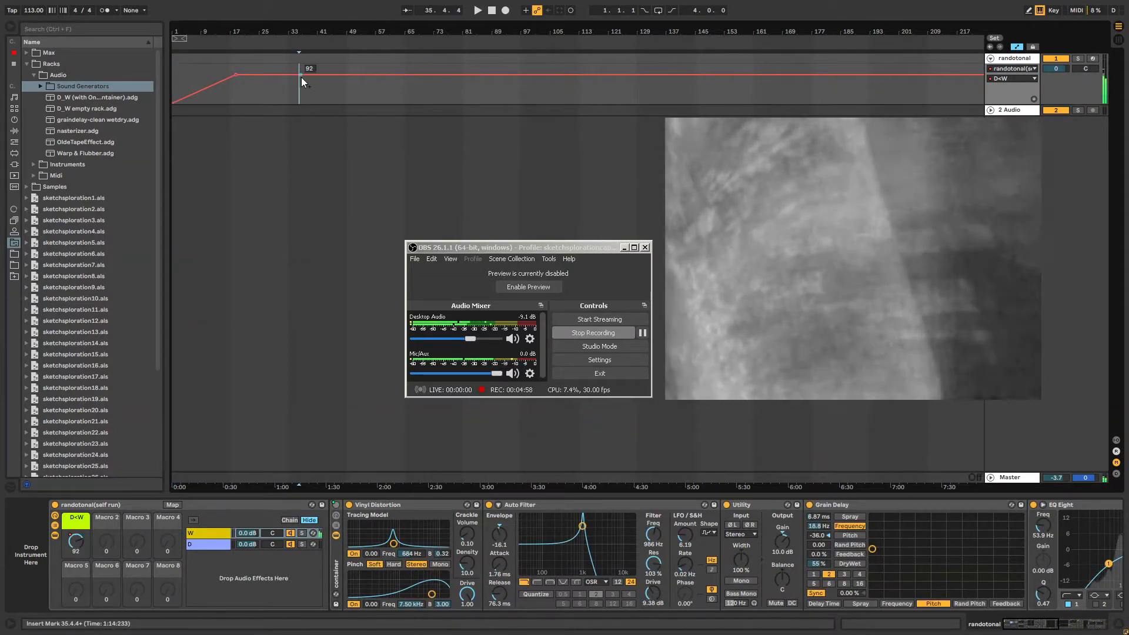
# Add breakpoints lowering the envelope to 77 near bar 35 and a dip near bar 73, then play.
pyautogui.click(381, 76)
pyautogui.click(263, 74)
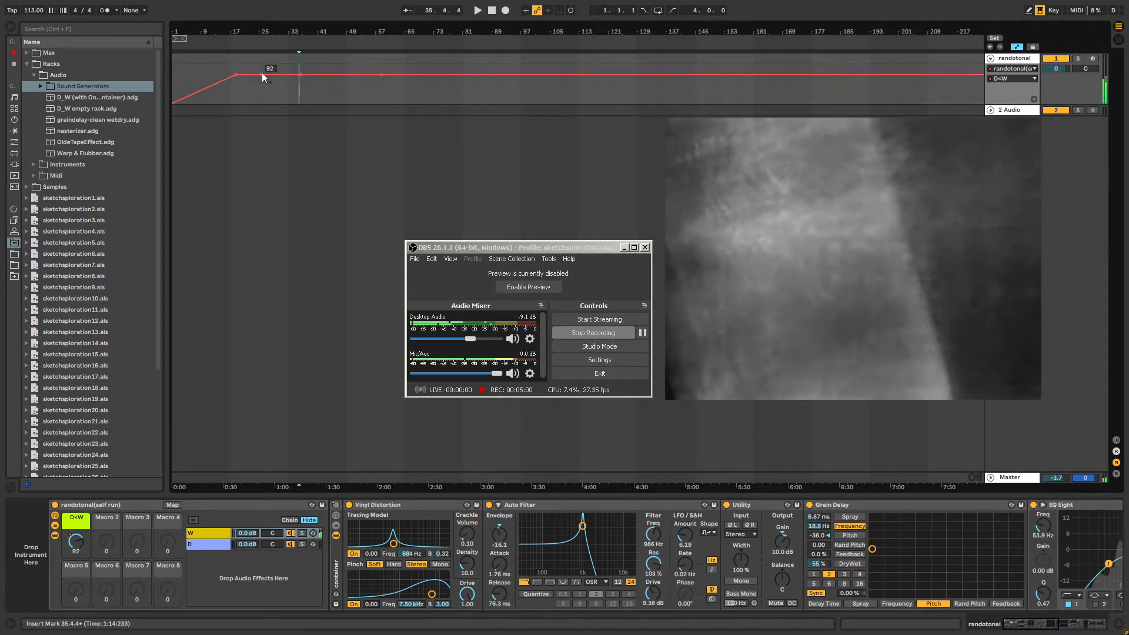
pyautogui.moveTo(299, 76); pyautogui.dragTo(304, 79)
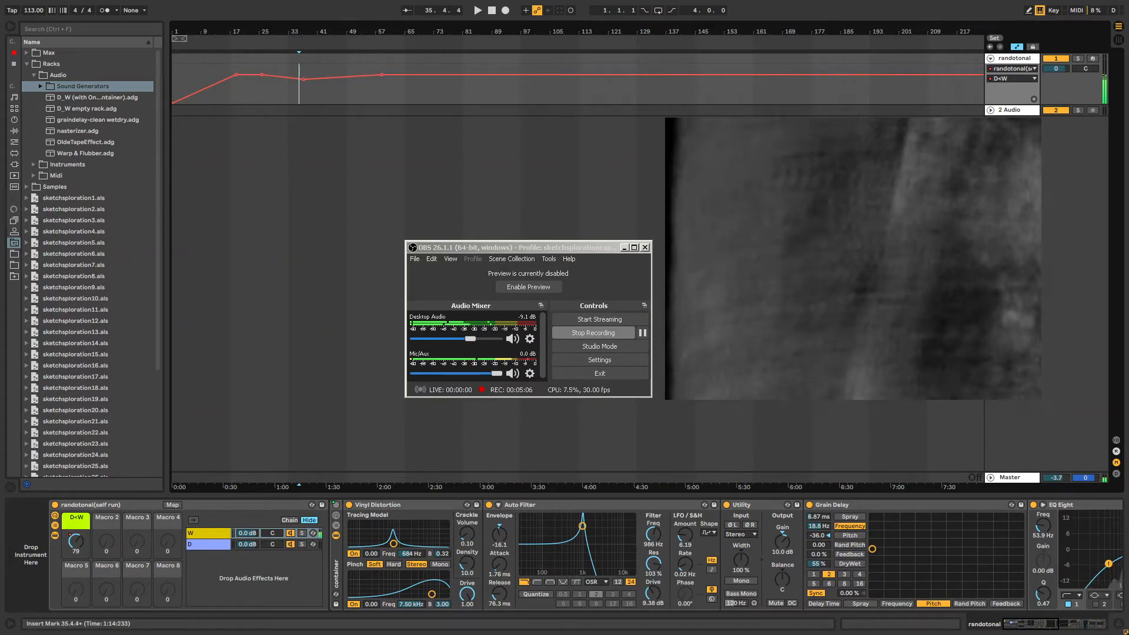
pyautogui.moveTo(461, 250)
pyautogui.mouseDown()
pyautogui.moveTo(471, 250)
pyautogui.moveTo(459, 253)
pyautogui.mouseUp()
pyautogui.click(454, 75)
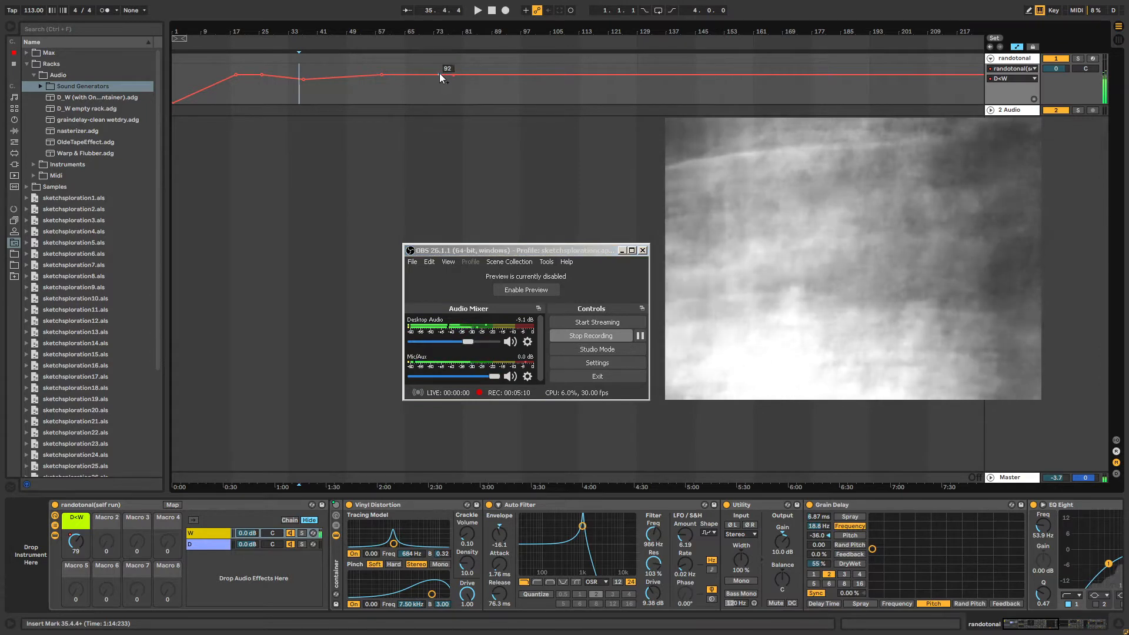
pyautogui.click(417, 80)
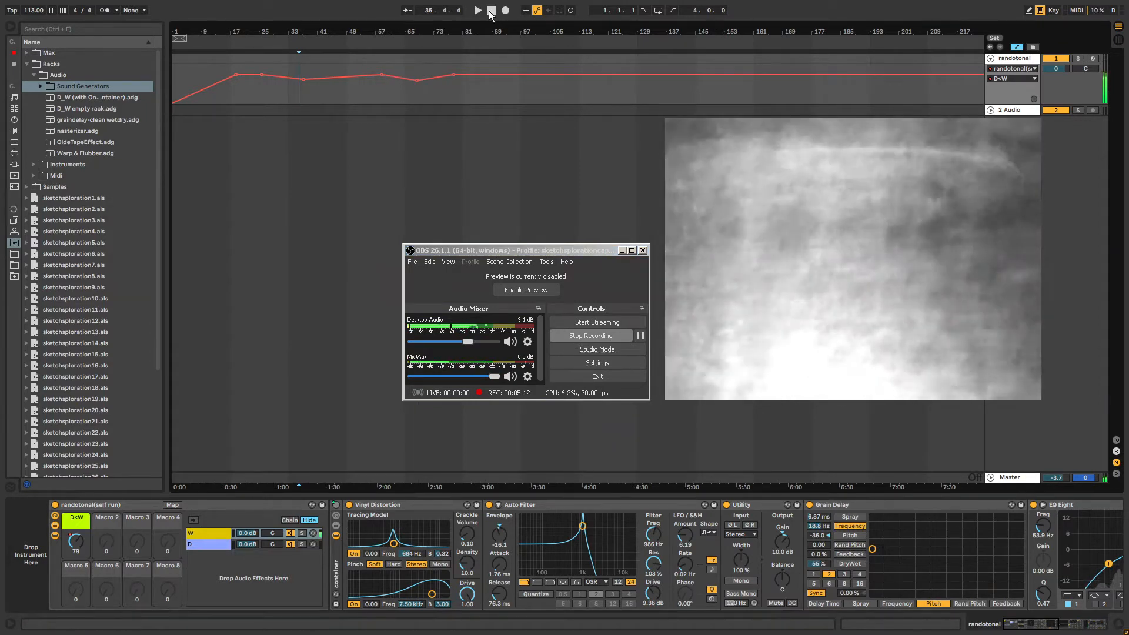
pyautogui.click(491, 11)
pyautogui.click(477, 11)
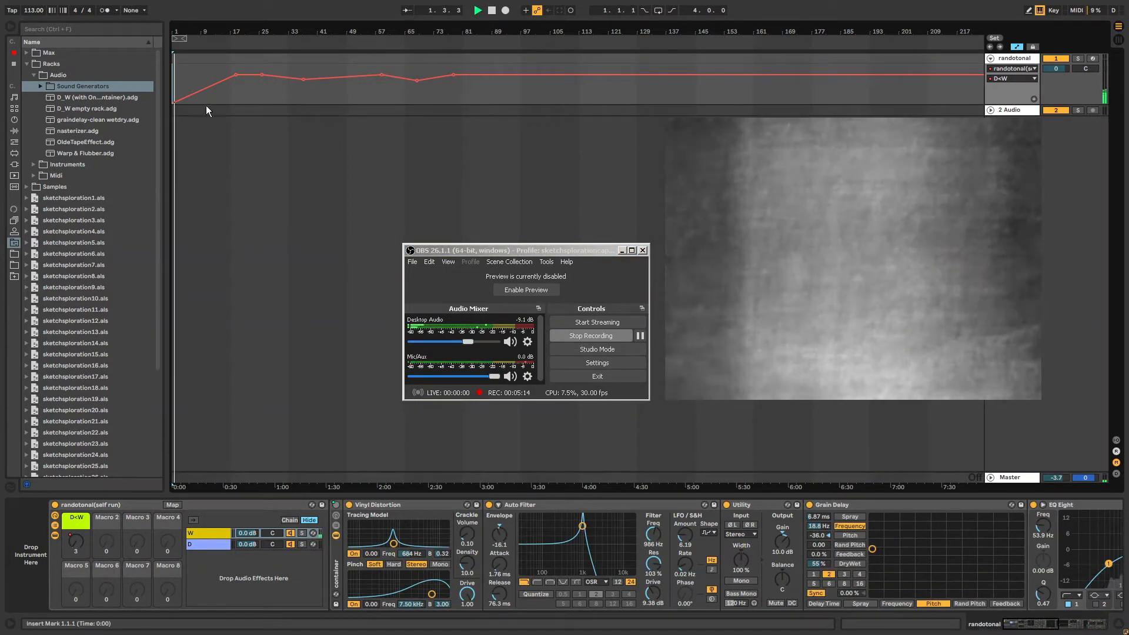
# Add breakpoints on the opening ramp and shape the curve around bar 25.
pyautogui.click(187, 91)
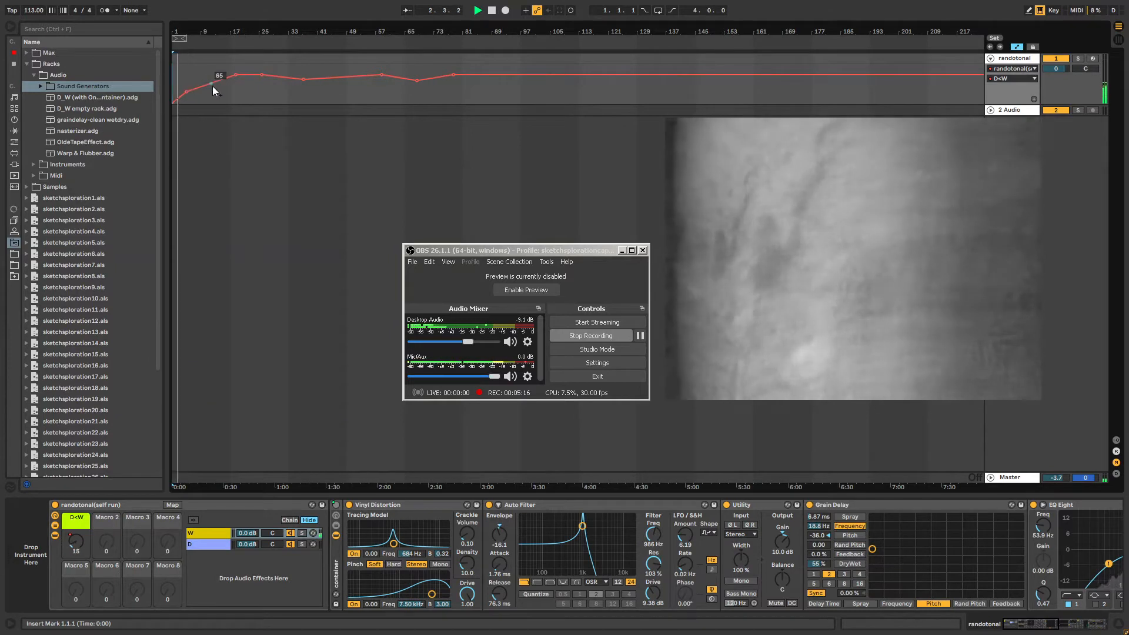
pyautogui.click(214, 90)
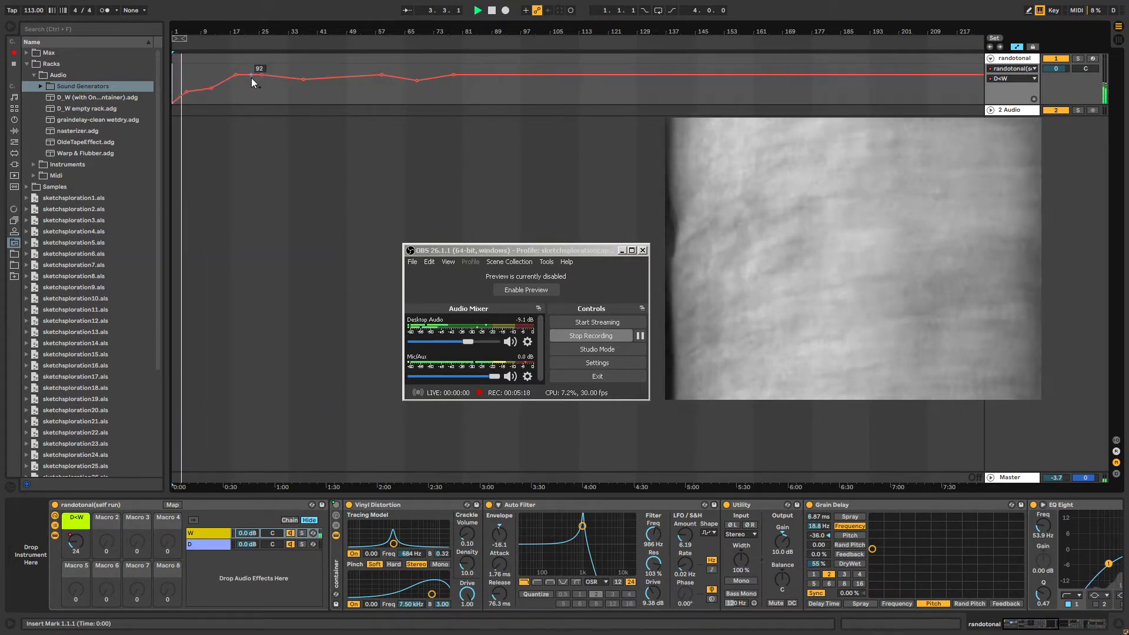
pyautogui.moveTo(257, 76); pyautogui.dragTo(389, 84)
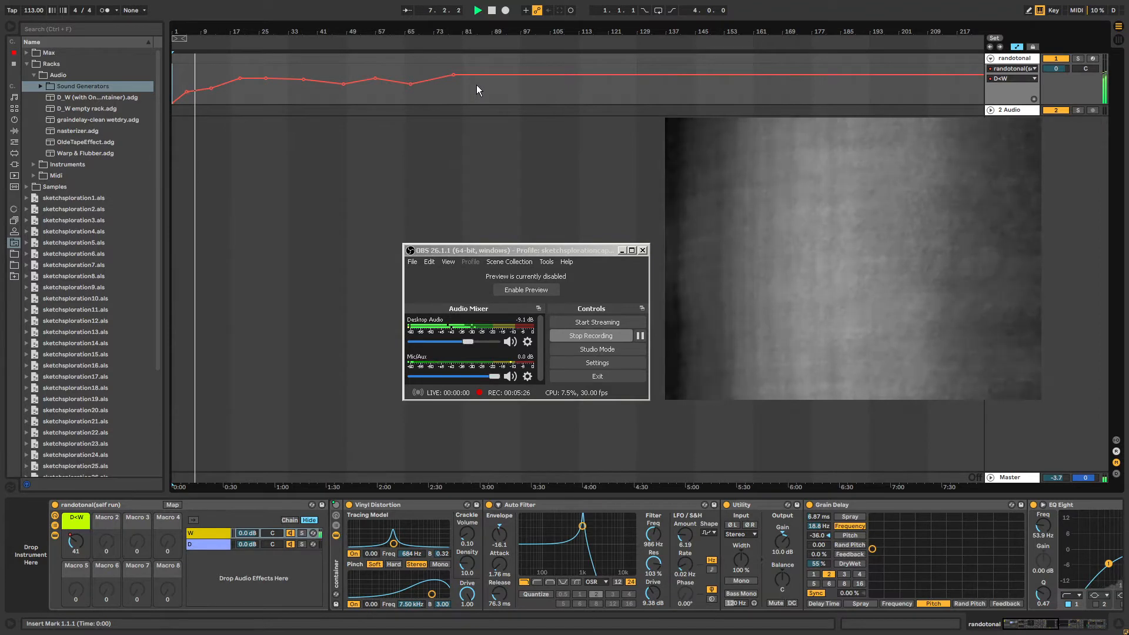
pyautogui.moveTo(571, 252); pyautogui.dragTo(575, 252)
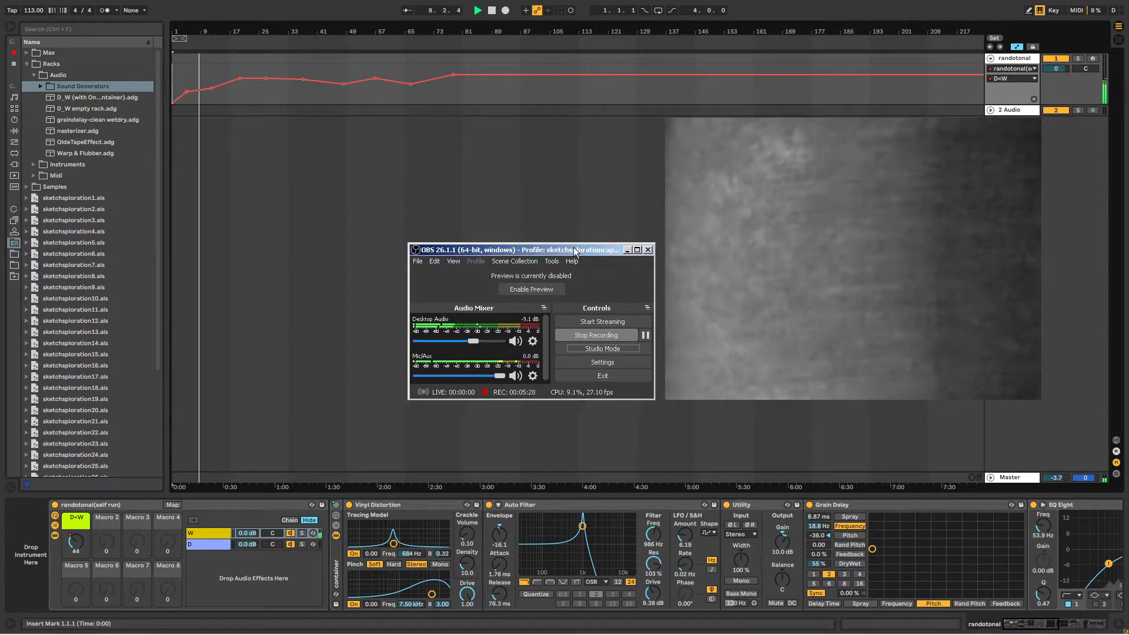
pyautogui.click(265, 81)
pyautogui.moveTo(259, 80); pyautogui.dragTo(286, 81)
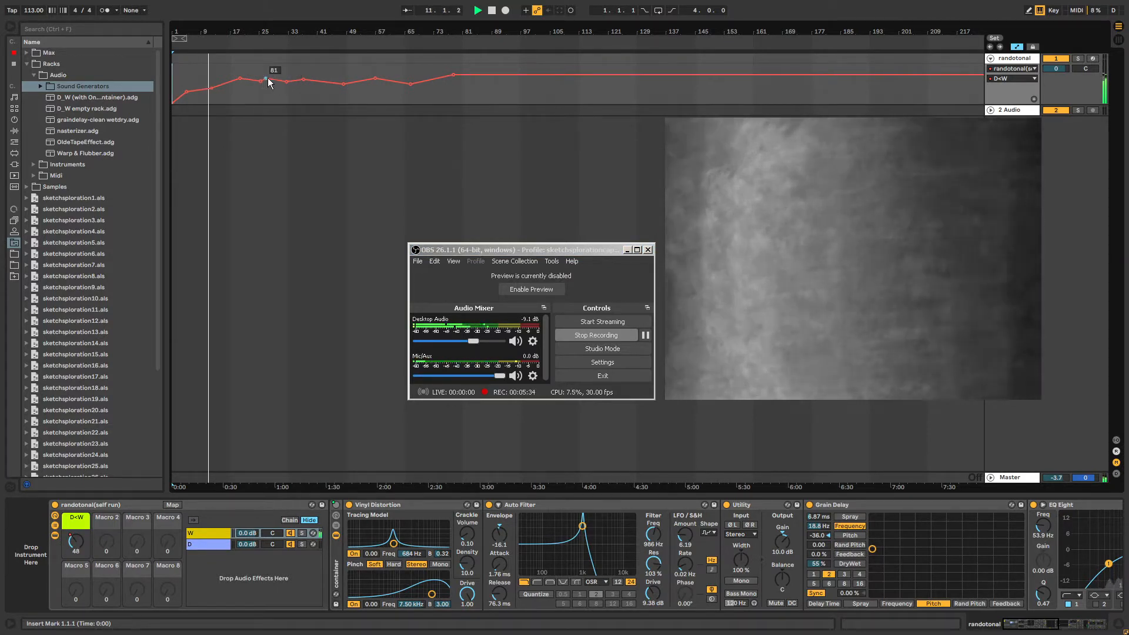
pyautogui.click(272, 81)
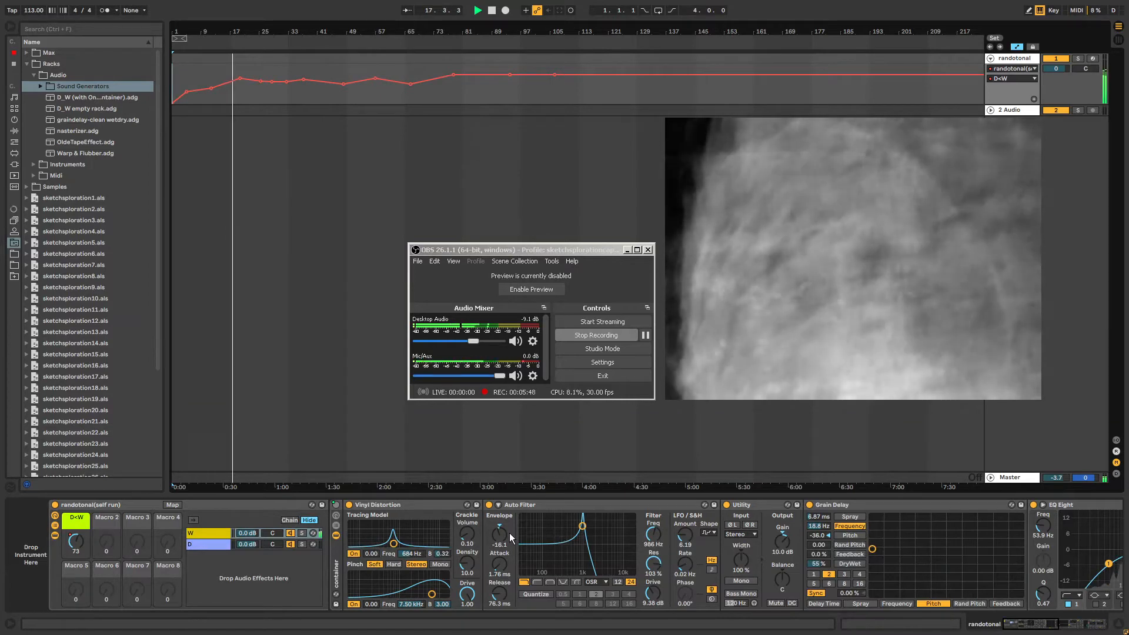
# Reset the Auto Filter resonance, then raise it to 96 %.
pyautogui.doubleClick(661, 565)
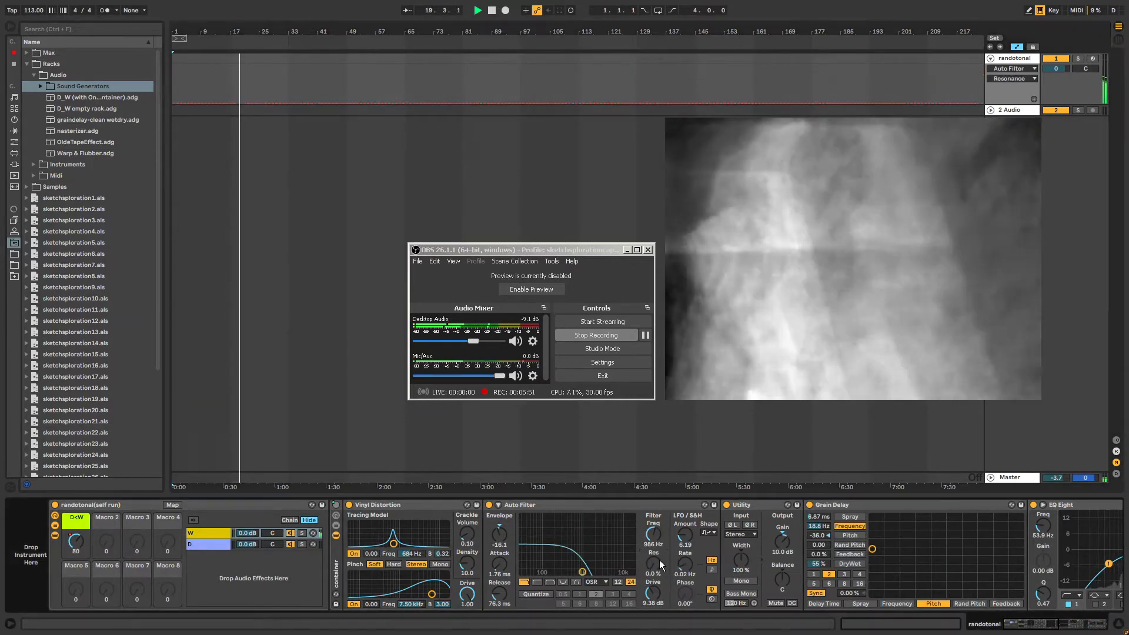
pyautogui.moveTo(661, 565); pyautogui.dragTo(660, 527)
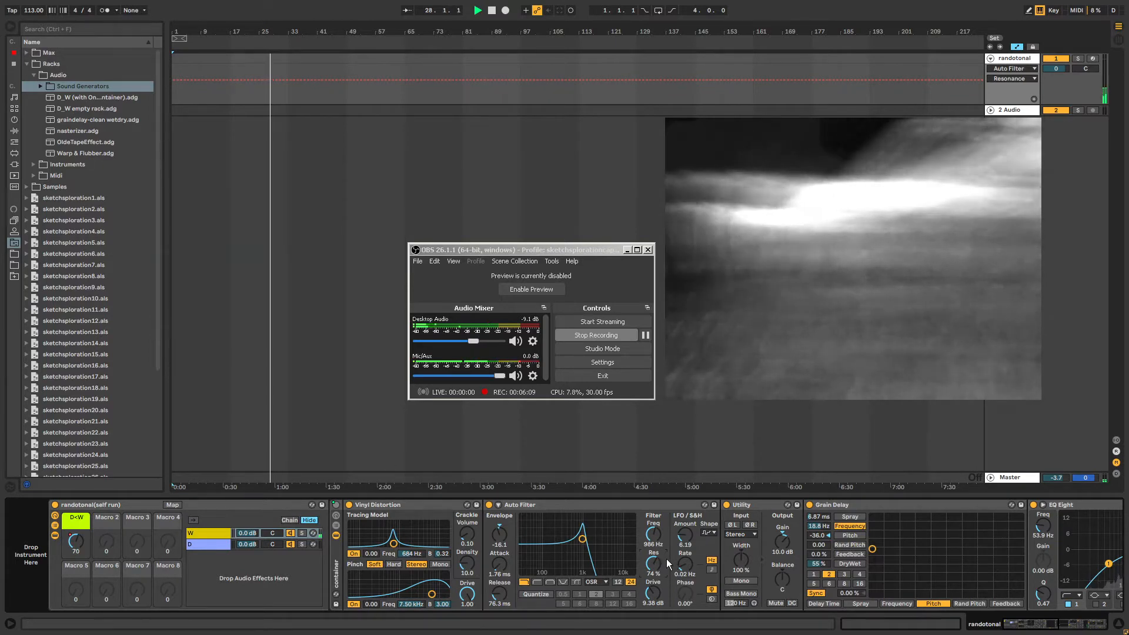
pyautogui.moveTo(654, 564); pyautogui.dragTo(654, 546)
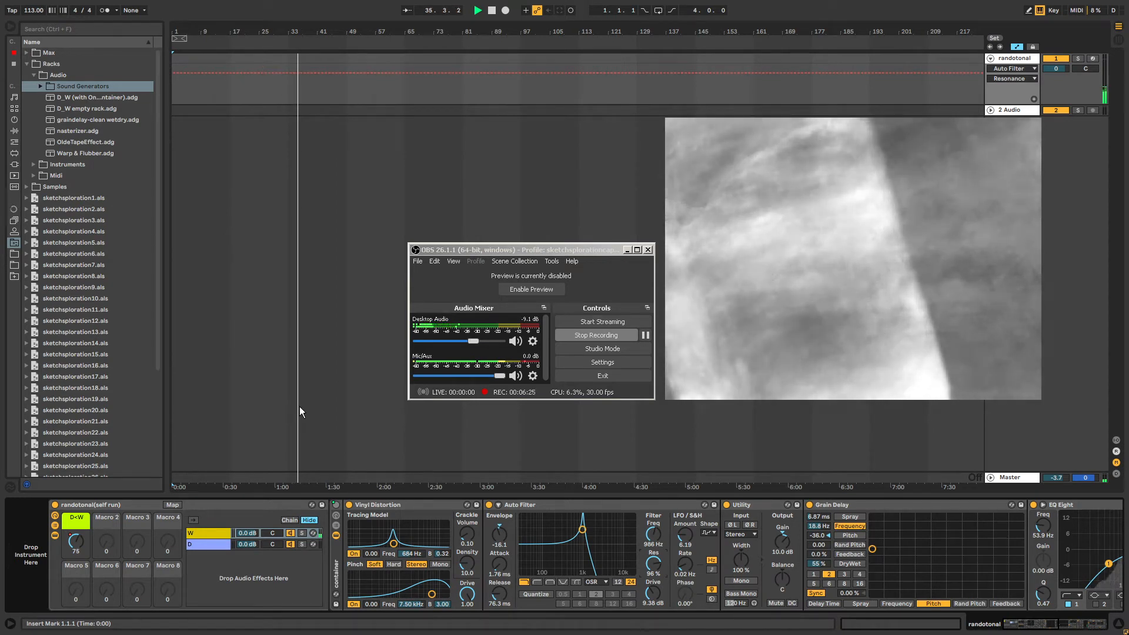
# Adjust the arrangement track area, then show the Auto Filter LFO Amount automation lane at 6.19.
pyautogui.click(471, 252)
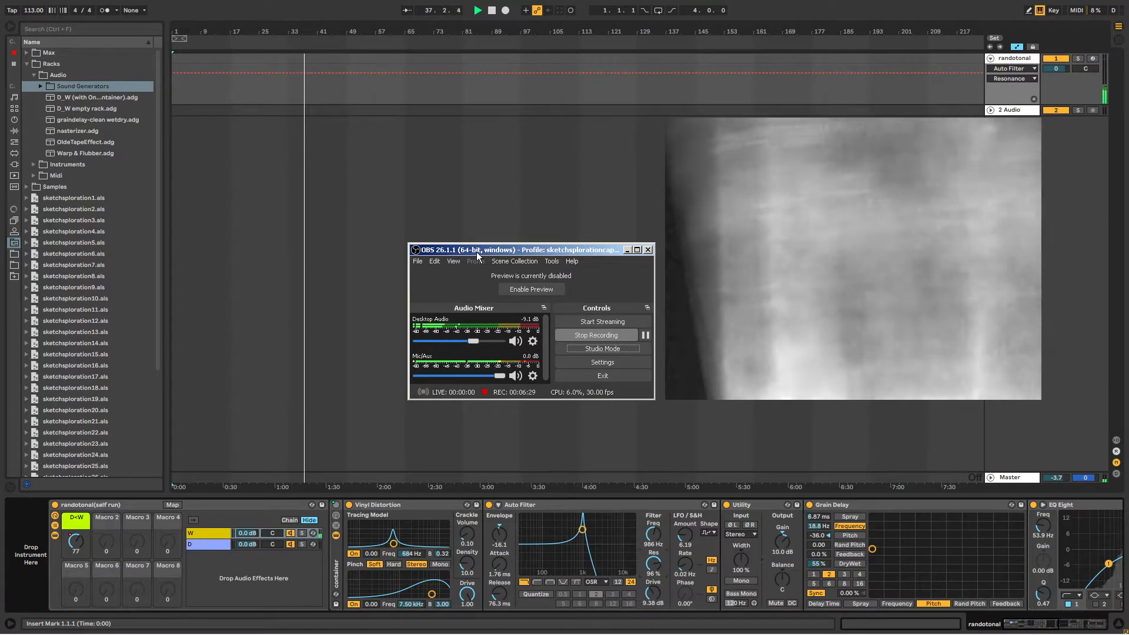
pyautogui.moveTo(472, 252); pyautogui.dragTo(479, 251)
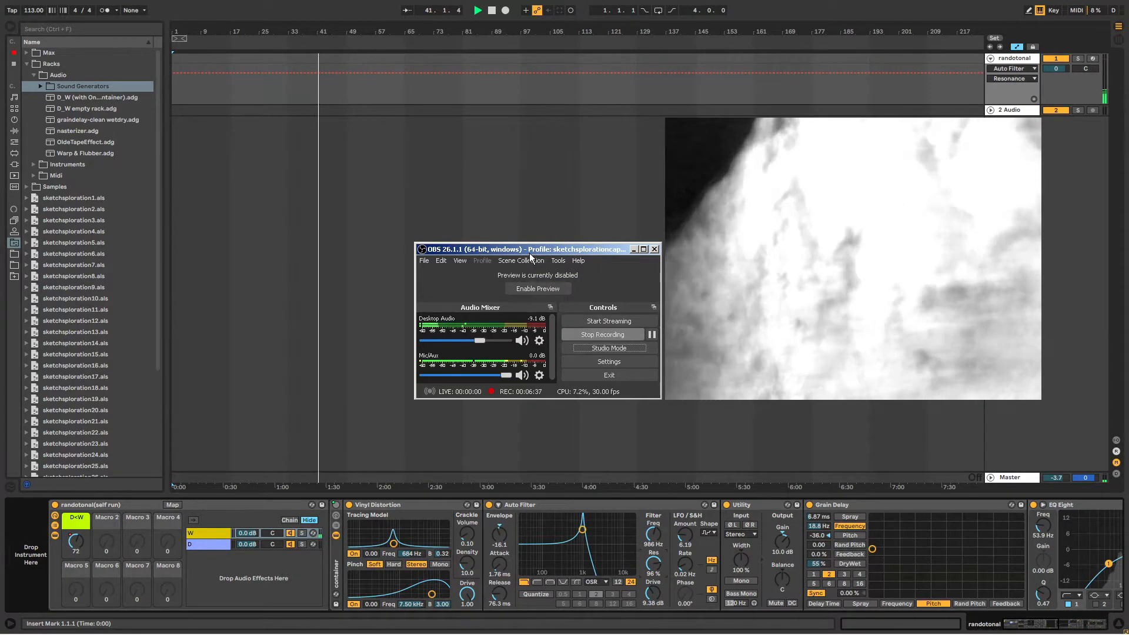
pyautogui.moveTo(528, 252); pyautogui.dragTo(529, 253)
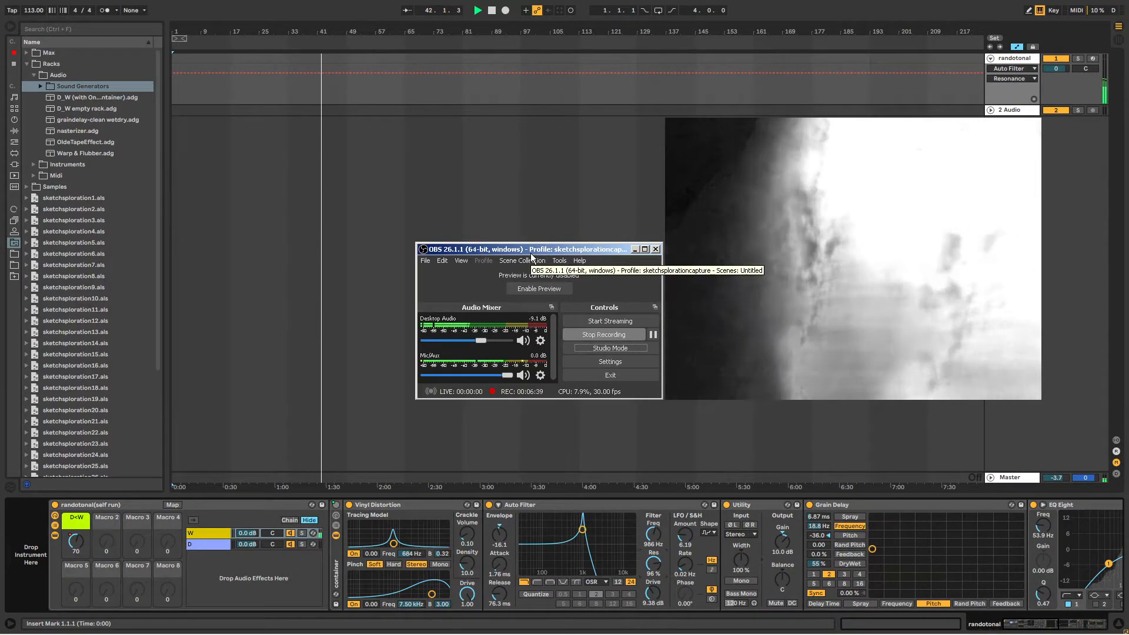
pyautogui.moveTo(530, 252); pyautogui.dragTo(530, 128)
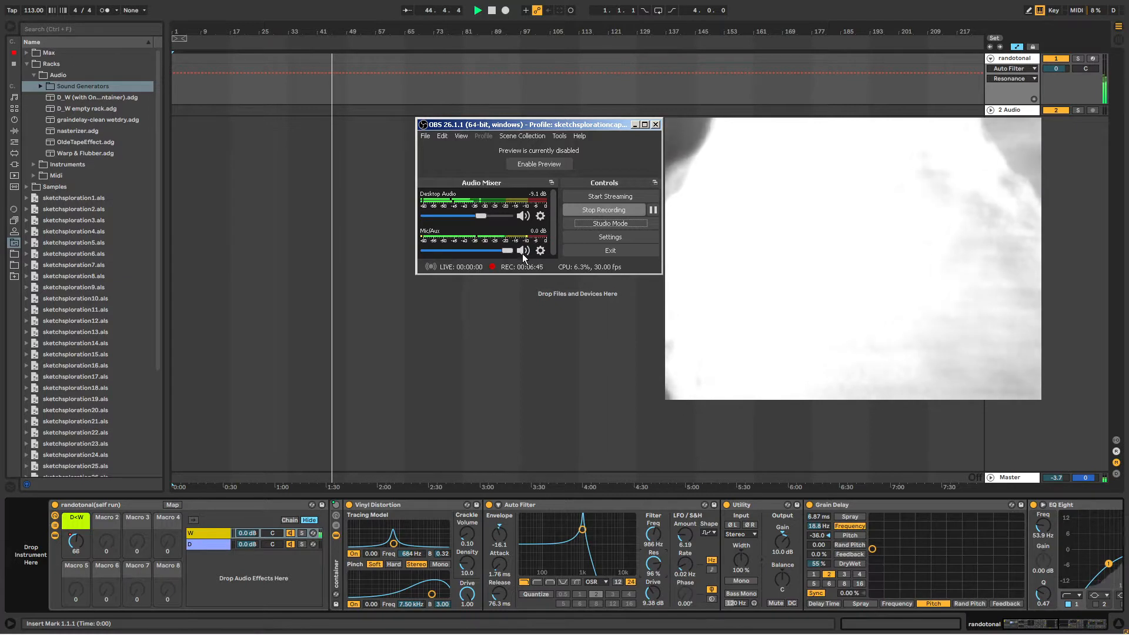
pyautogui.moveTo(526, 129); pyautogui.dragTo(523, 254)
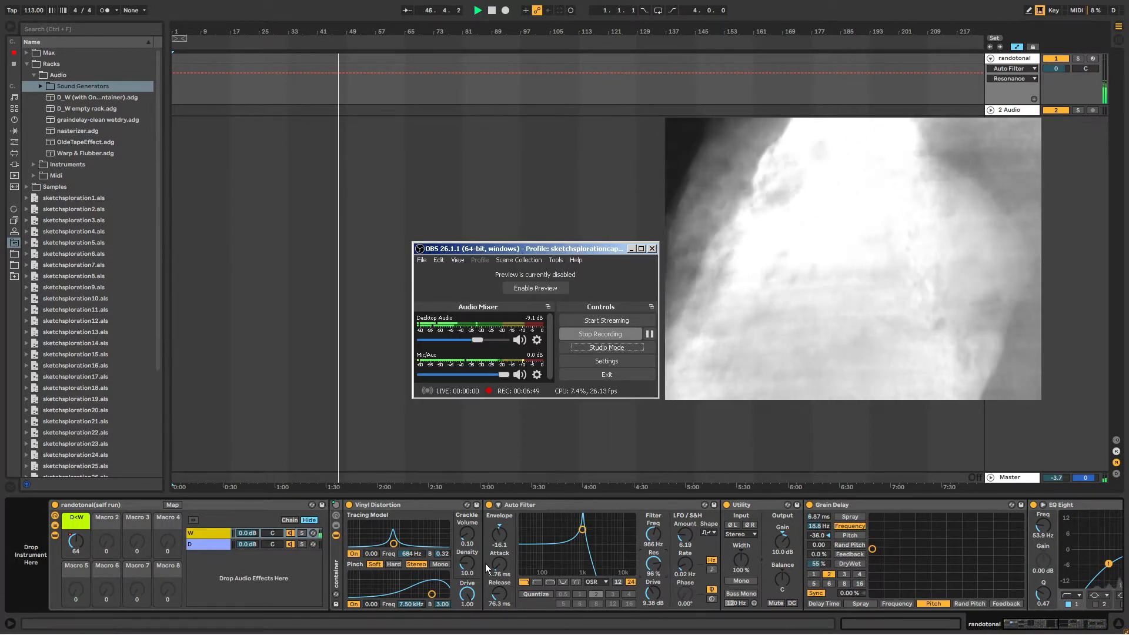
pyautogui.click(683, 535)
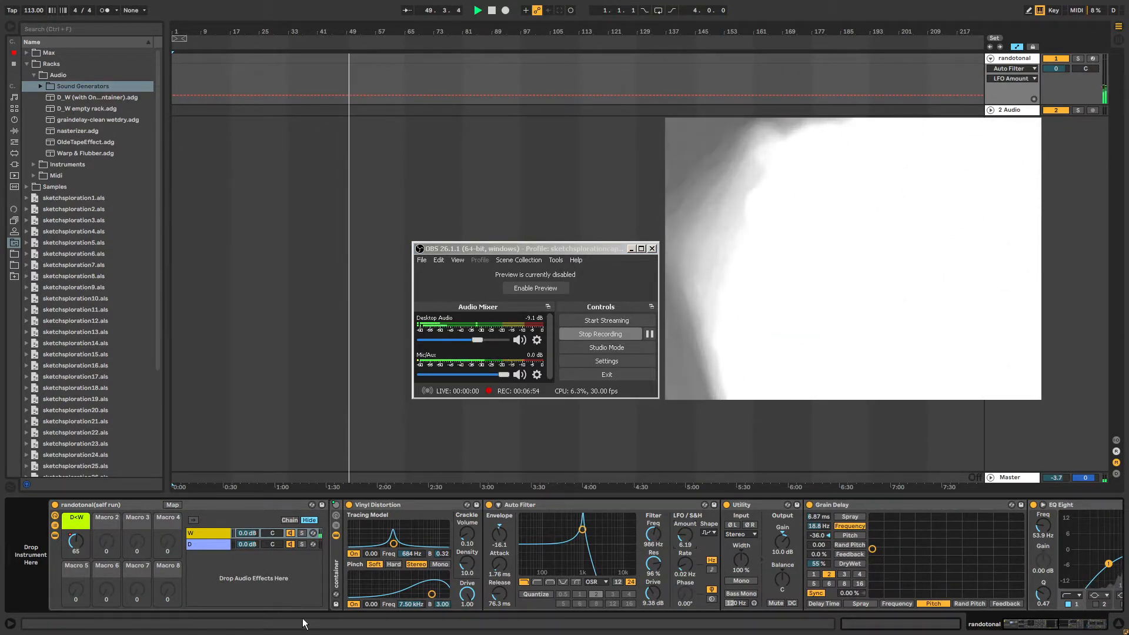
# Add Auto Filter Resonance breakpoints wavering between 94% and 101% on the randotonal track.
pyautogui.click(74, 541)
pyautogui.click(650, 567)
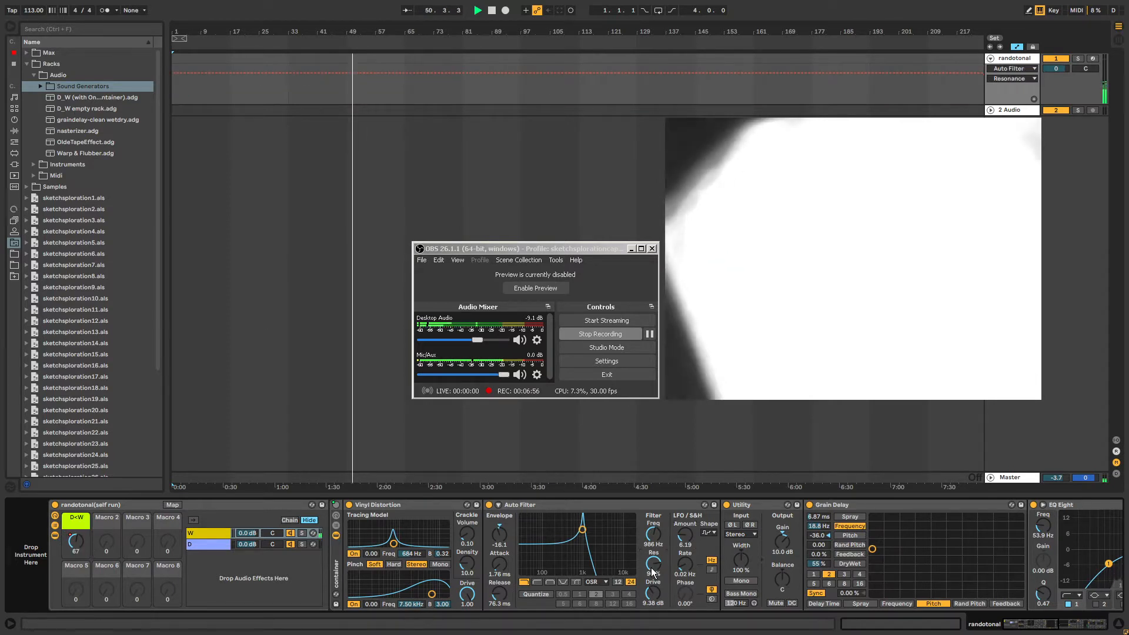
pyautogui.click(319, 73)
pyautogui.click(450, 75)
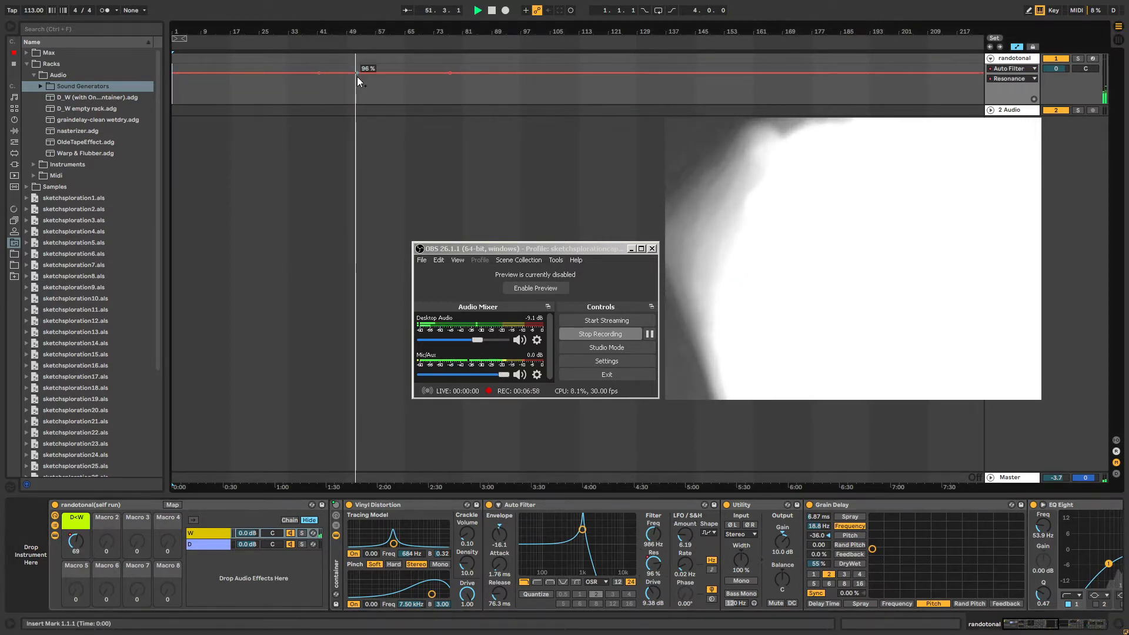
pyautogui.moveTo(366, 72); pyautogui.dragTo(366, 70)
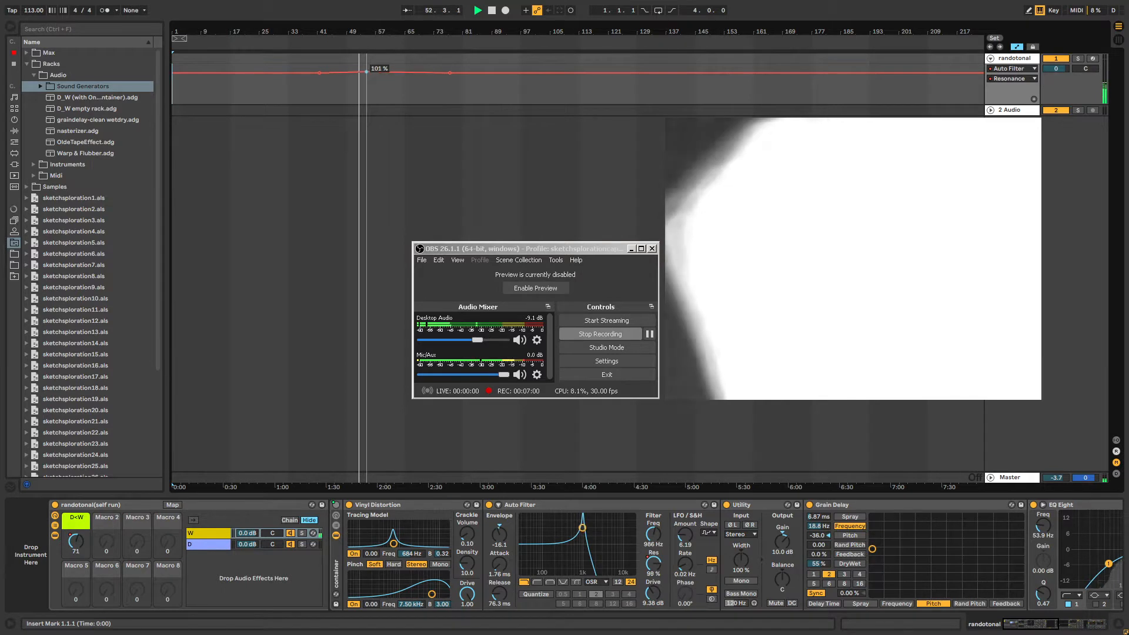
pyautogui.click(361, 72)
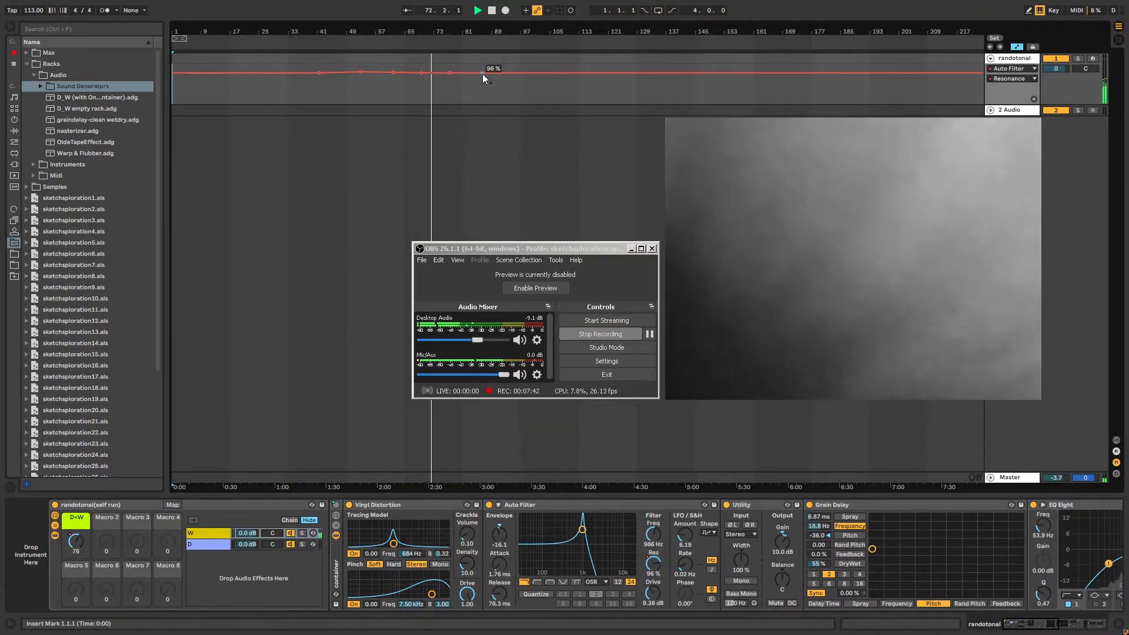
pyautogui.click(472, 73)
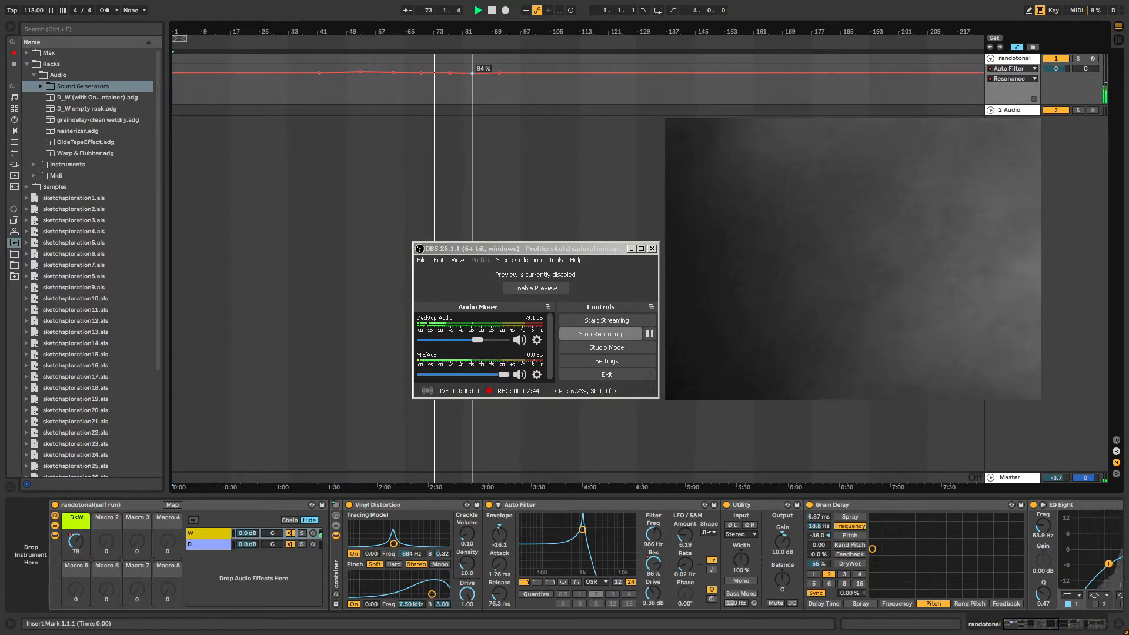
pyautogui.moveTo(471, 76); pyautogui.dragTo(469, 78)
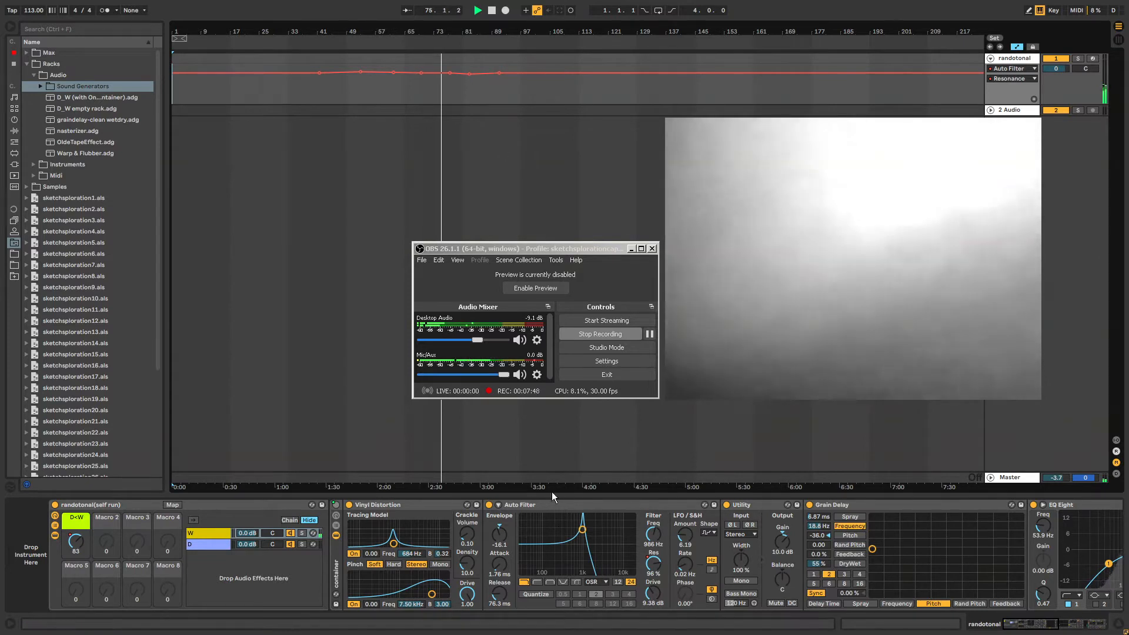
# Review the Vinyl Distortion and Auto Filter devices, replay from the start, and show D<W again.
pyautogui.click(370, 505)
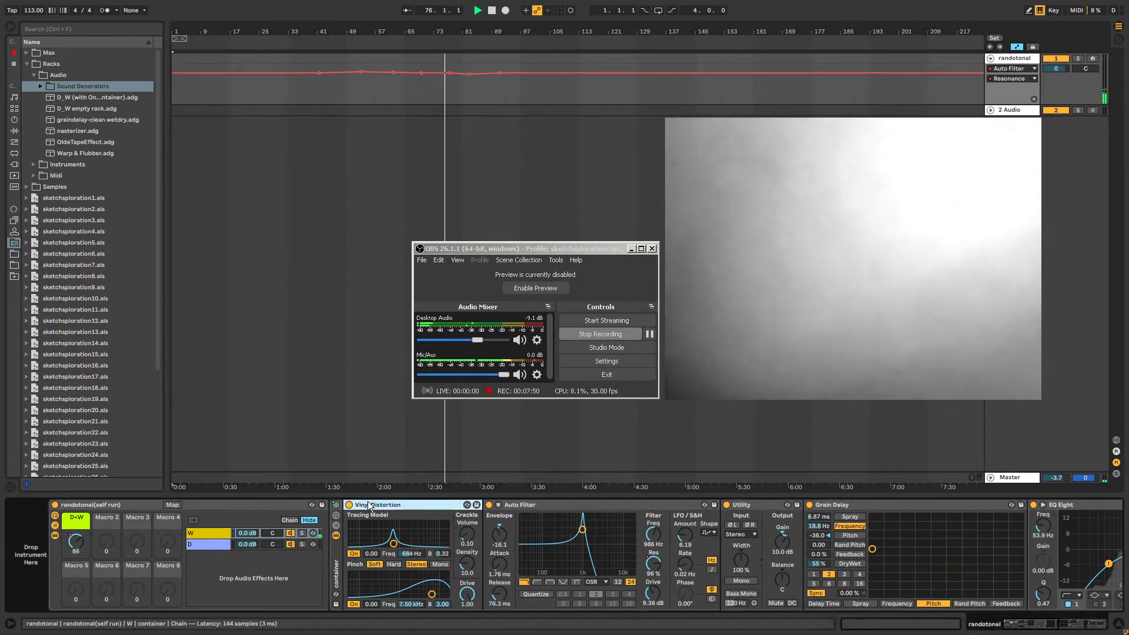
pyautogui.click(518, 506)
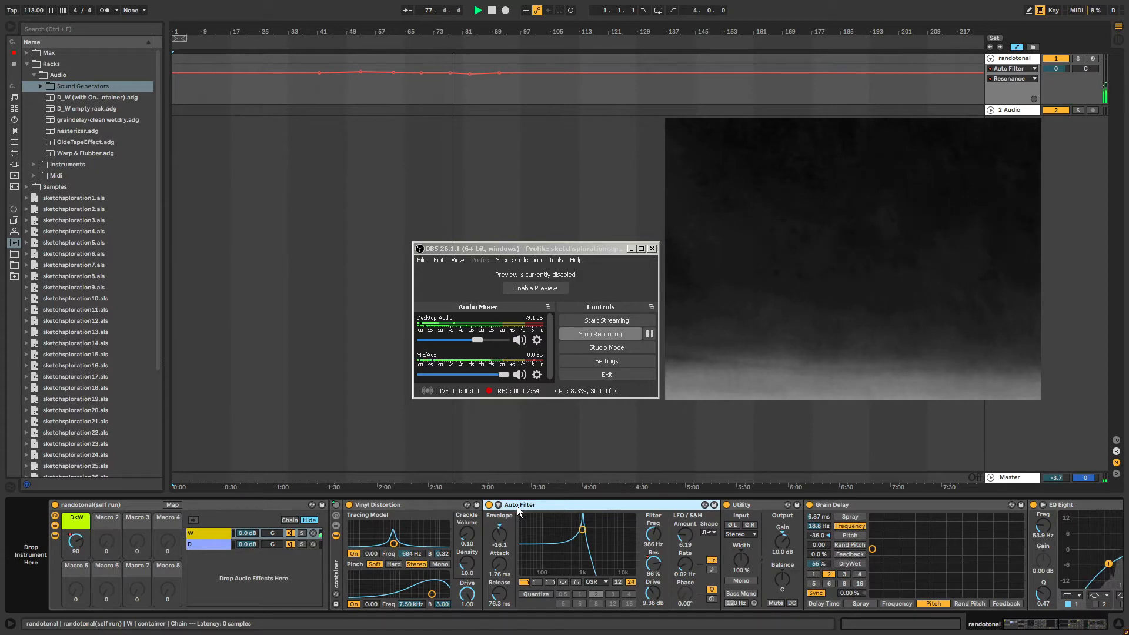
pyautogui.click(537, 256)
pyautogui.click(546, 252)
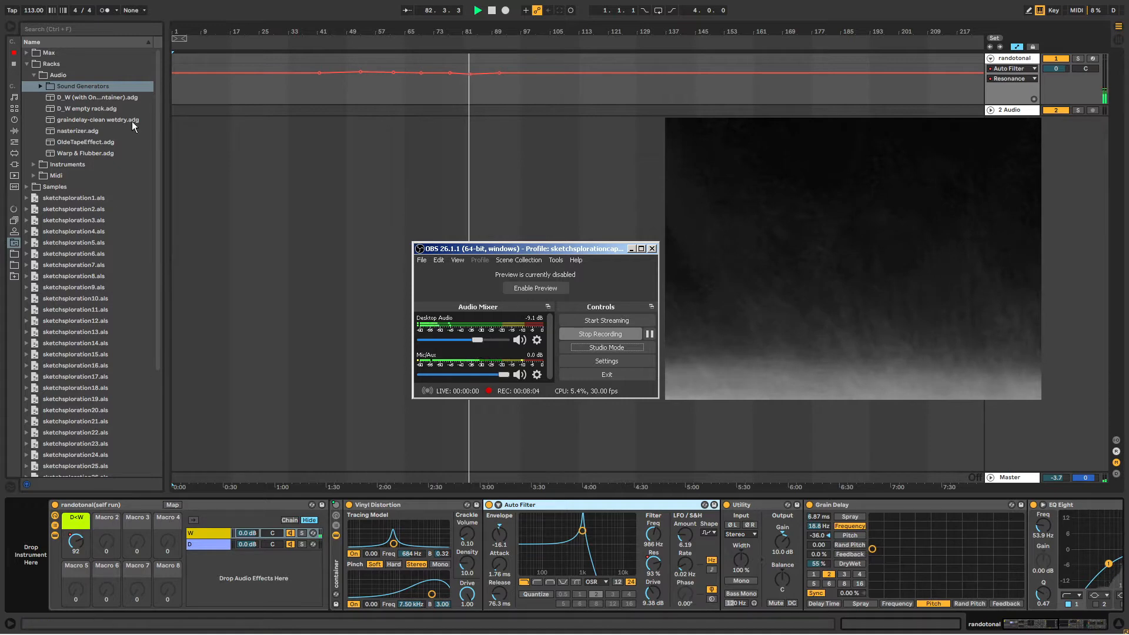
pyautogui.moveTo(1033, 624)
pyautogui.mouseDown()
pyautogui.moveTo(1088, 627)
pyautogui.moveTo(1037, 627)
pyautogui.mouseUp()
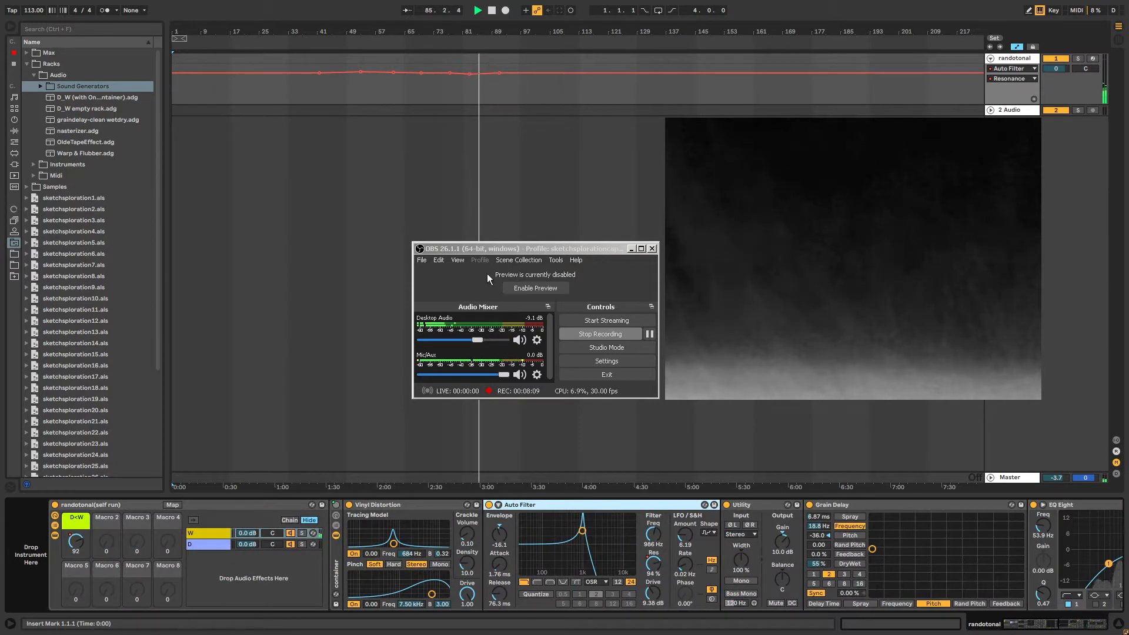
pyautogui.click(493, 11)
pyautogui.click(477, 11)
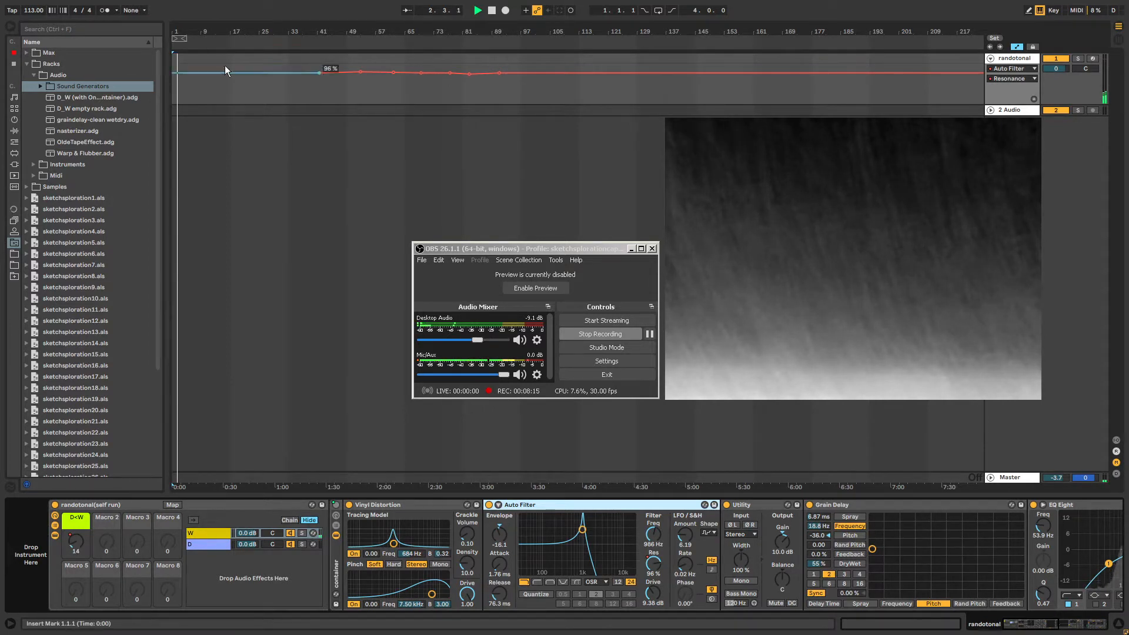
pyautogui.click(78, 548)
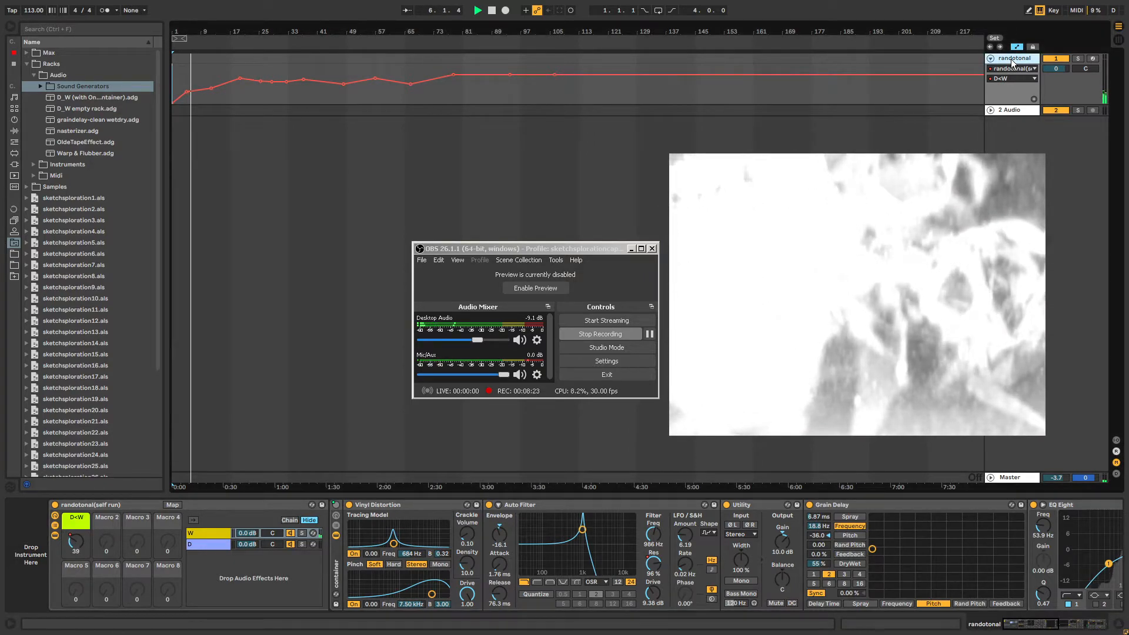
# Insert a new 2 MIDI track with Ctrl+Shift+T and select it.
pyautogui.hotkey('ctrl', 'shift', 't')
pyautogui.click(1019, 112)
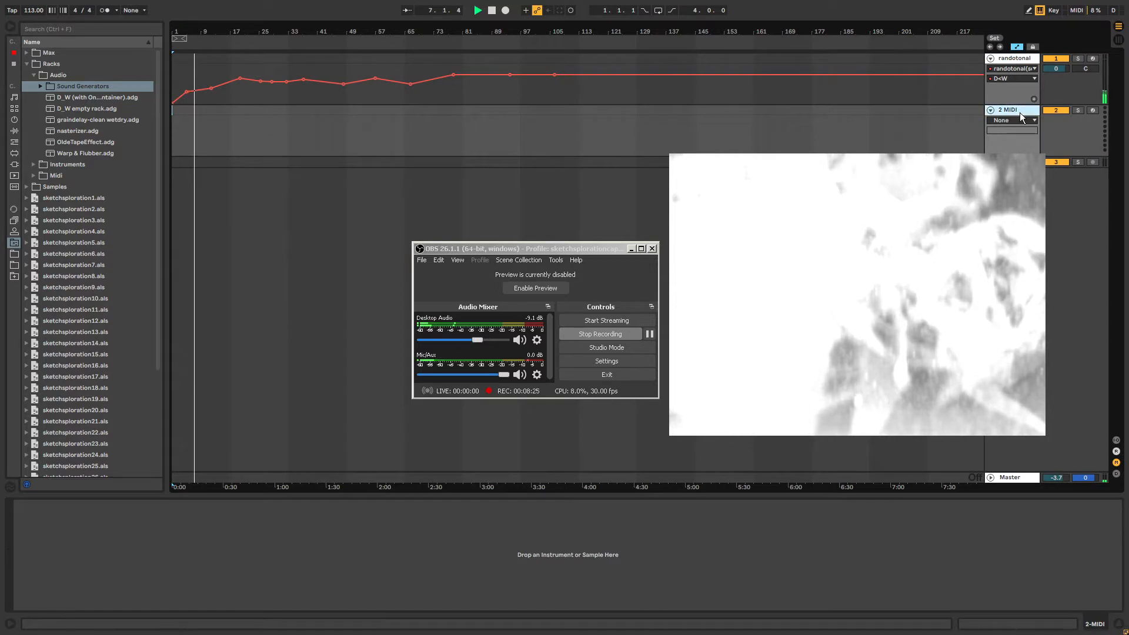
pyautogui.click(34, 75)
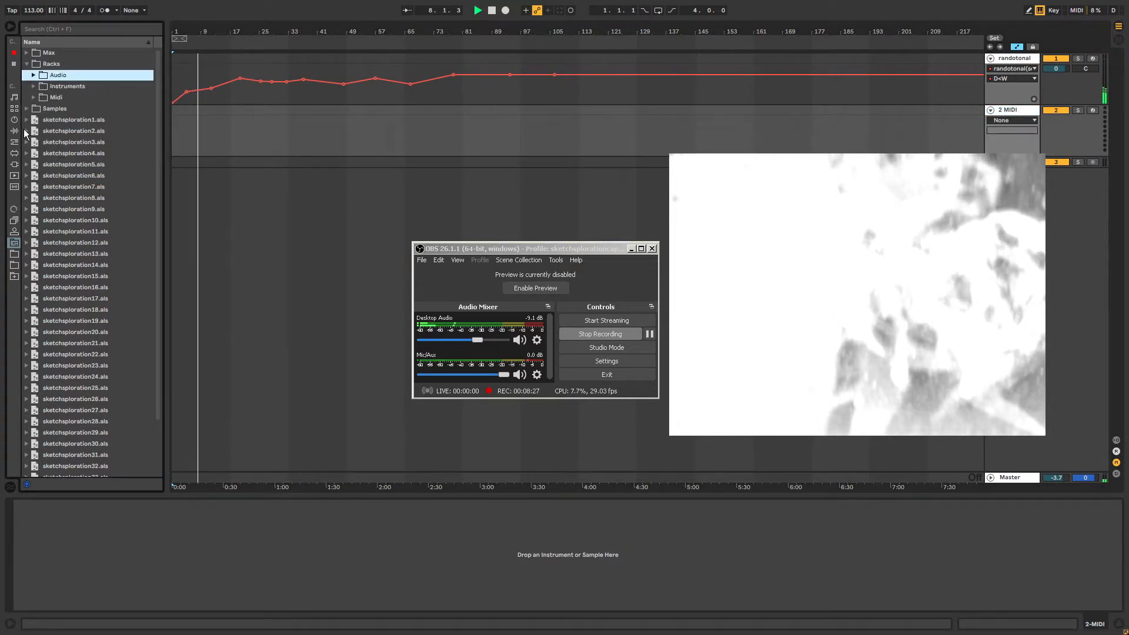
pyautogui.click(186, 129)
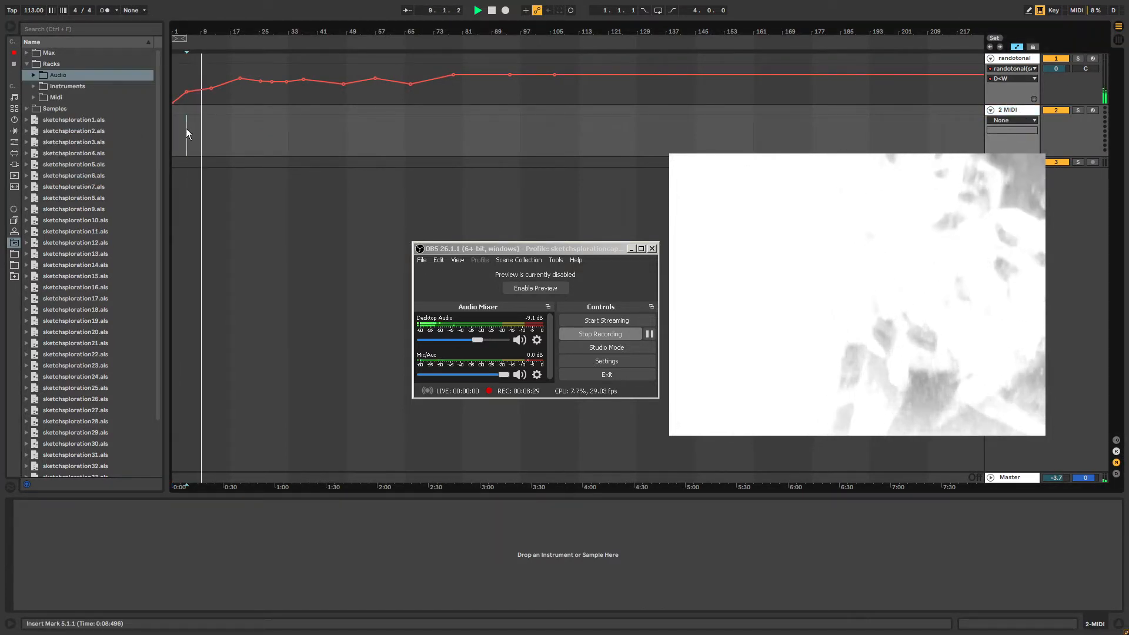
pyautogui.press('Tab')
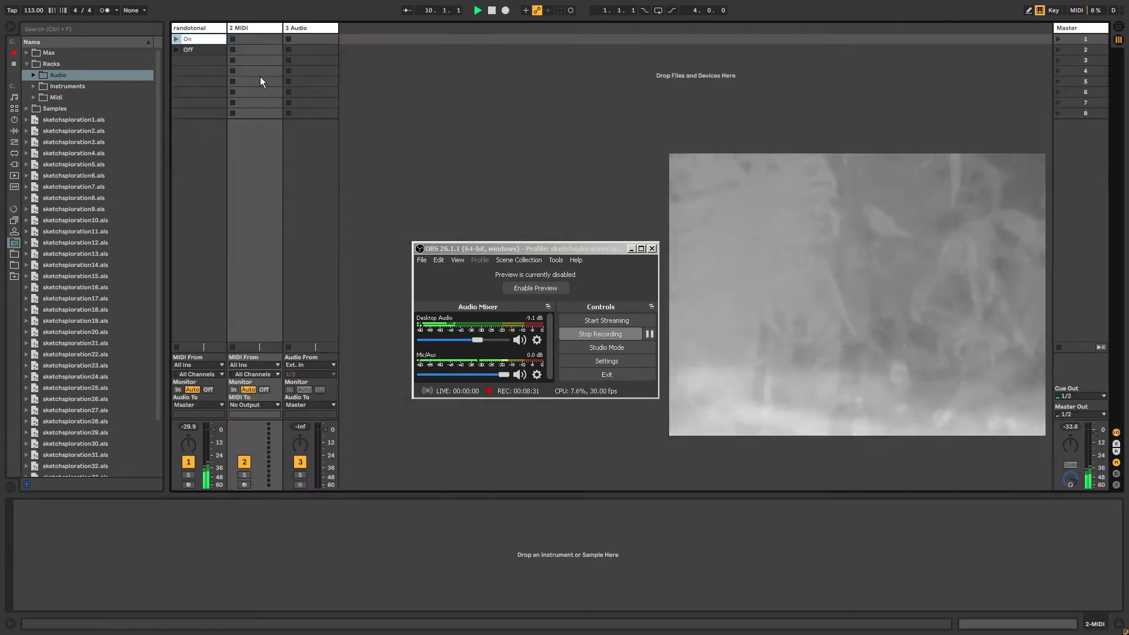
pyautogui.press('Tab')
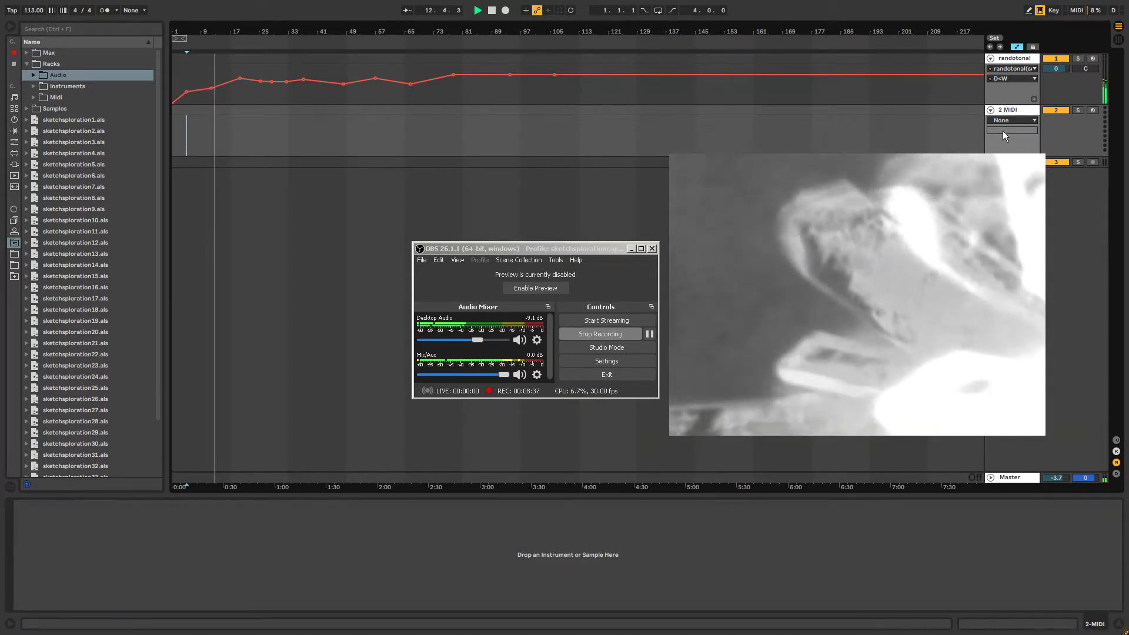
pyautogui.click(1012, 59)
pyautogui.click(1009, 110)
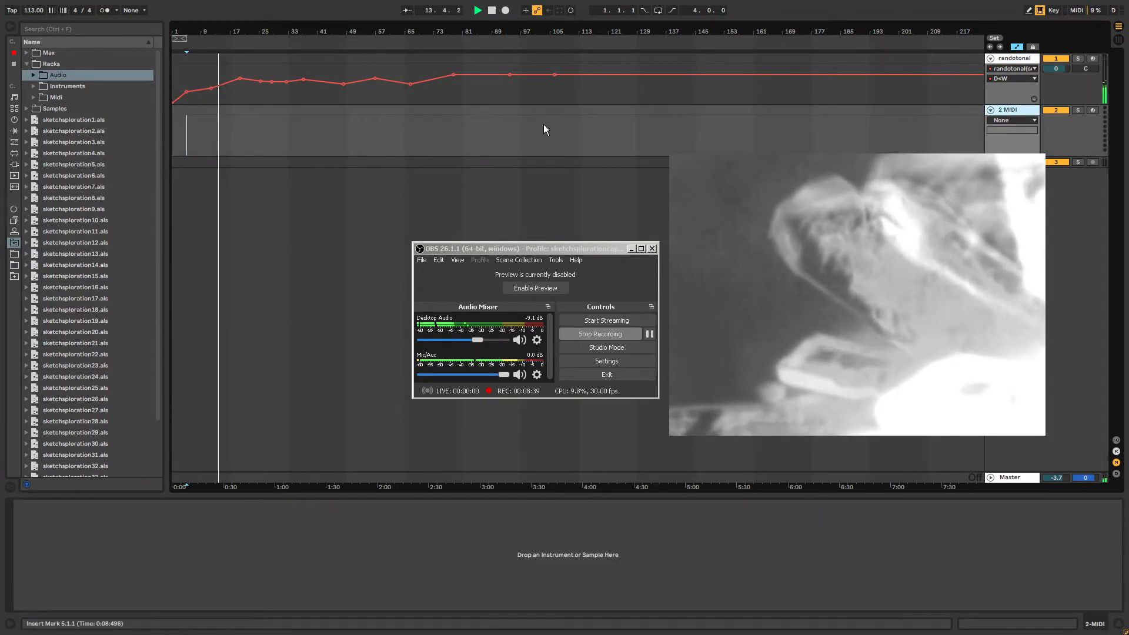
pyautogui.press('Tab')
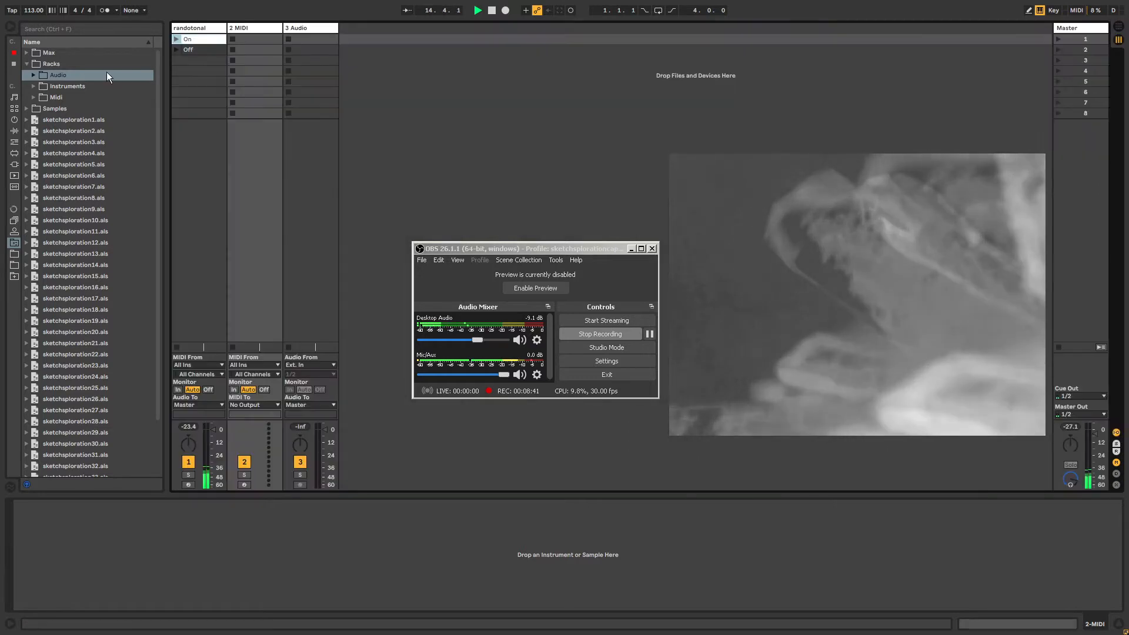
pyautogui.press('Tab')
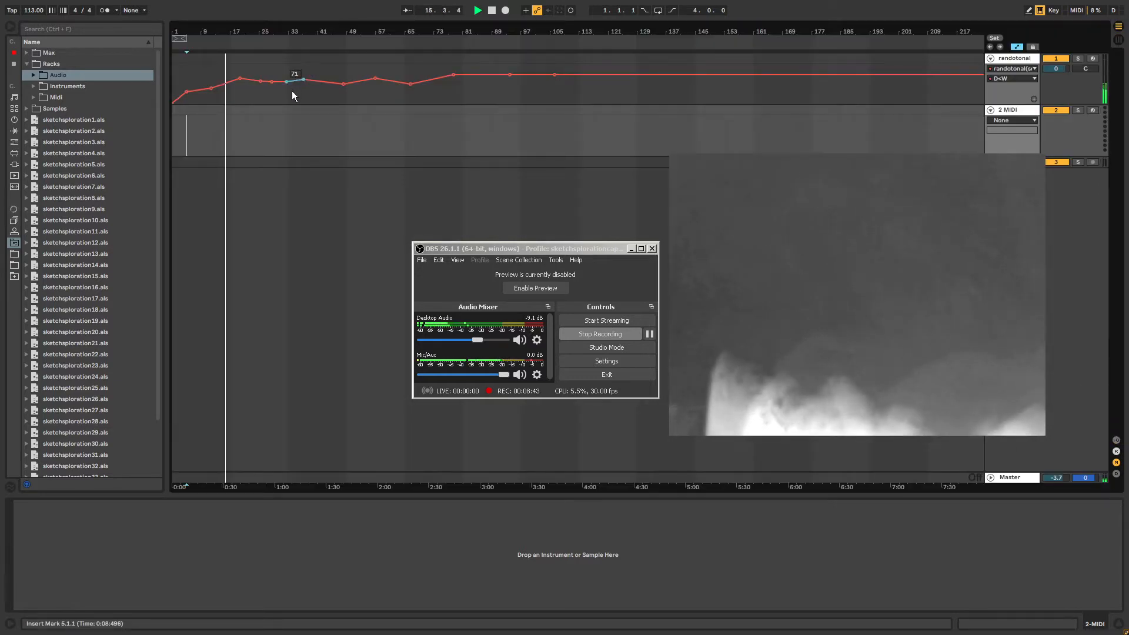
pyautogui.press('Tab')
# Delete the empty 3 Audio track.
pyautogui.click(309, 26)
pyautogui.press('Delete')
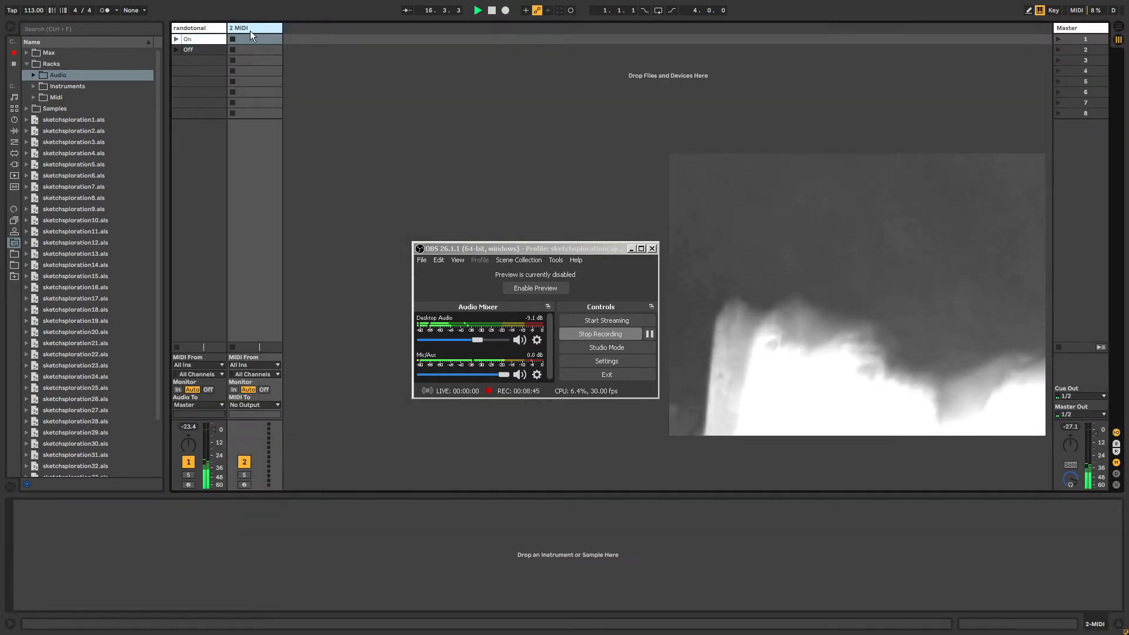
pyautogui.press('Tab')
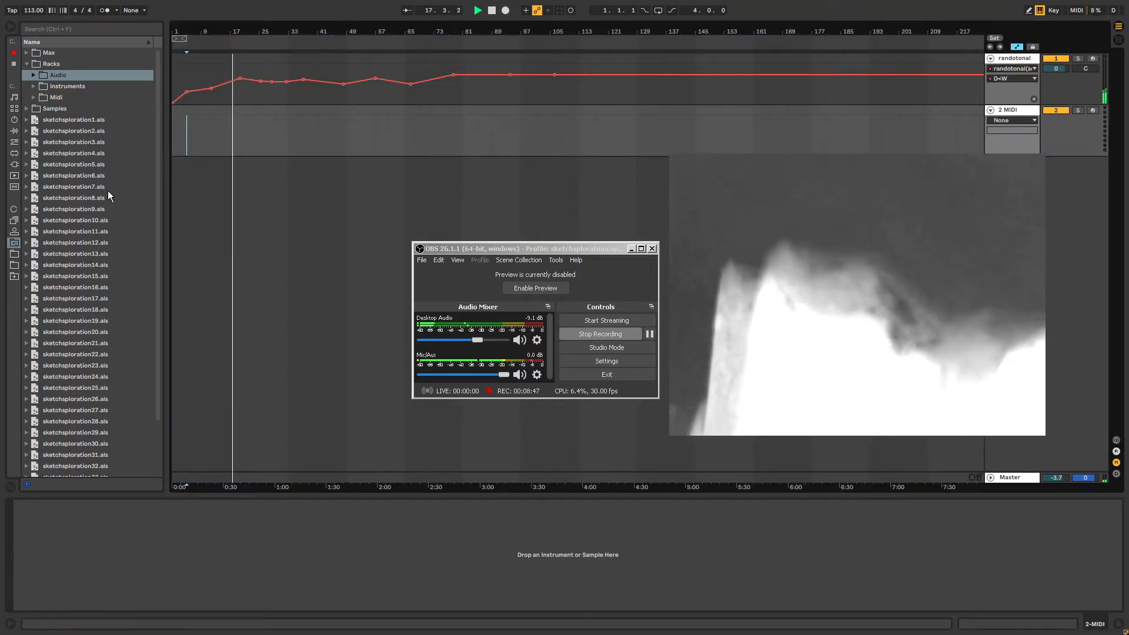
pyautogui.press('Tab')
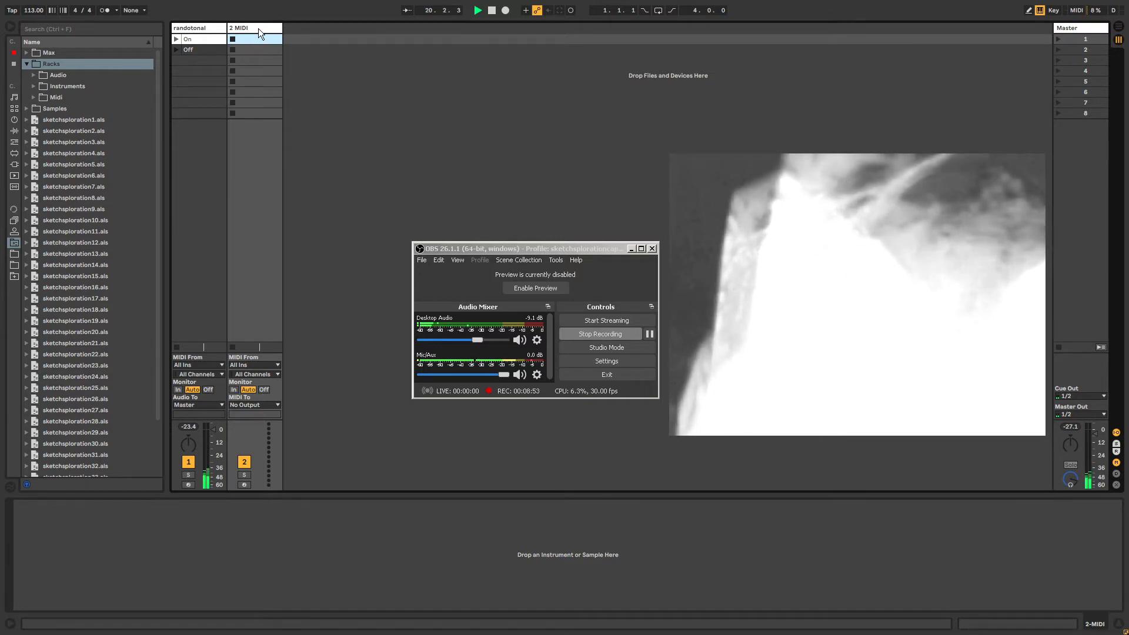
pyautogui.press('Tab')
pyautogui.press('Tab')
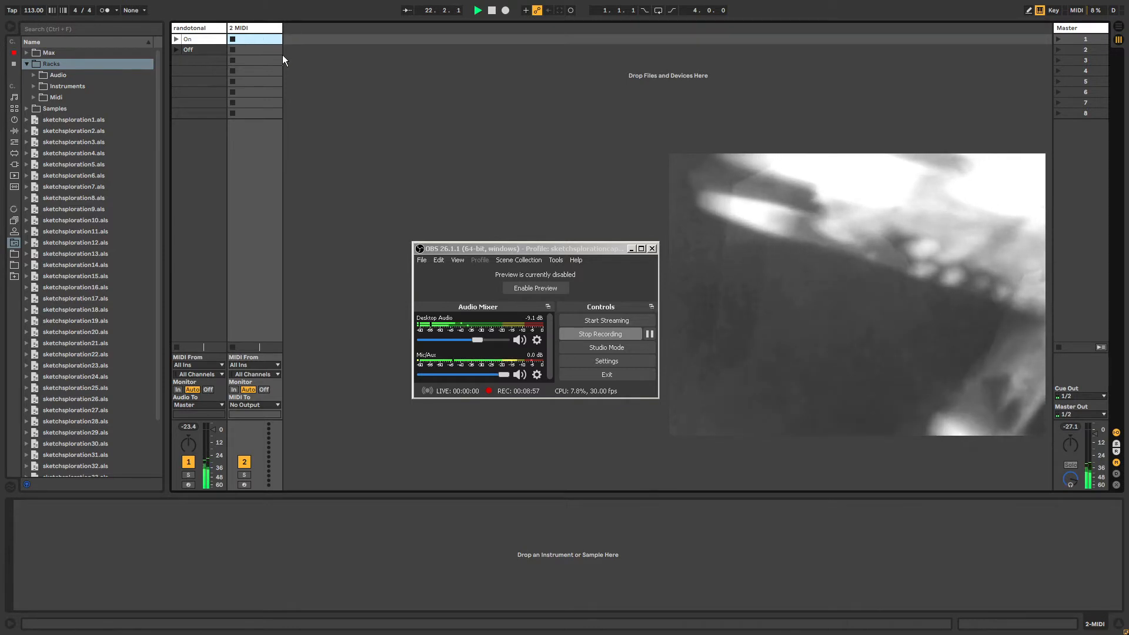
pyautogui.press('Tab')
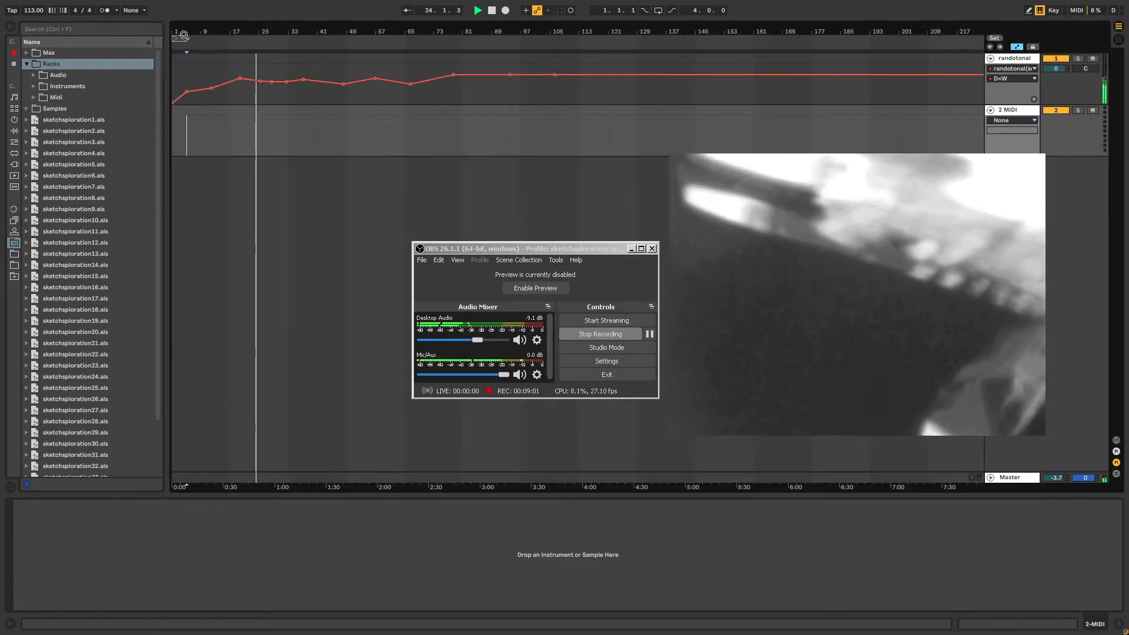
pyautogui.press('Tab')
pyautogui.press('Tab')
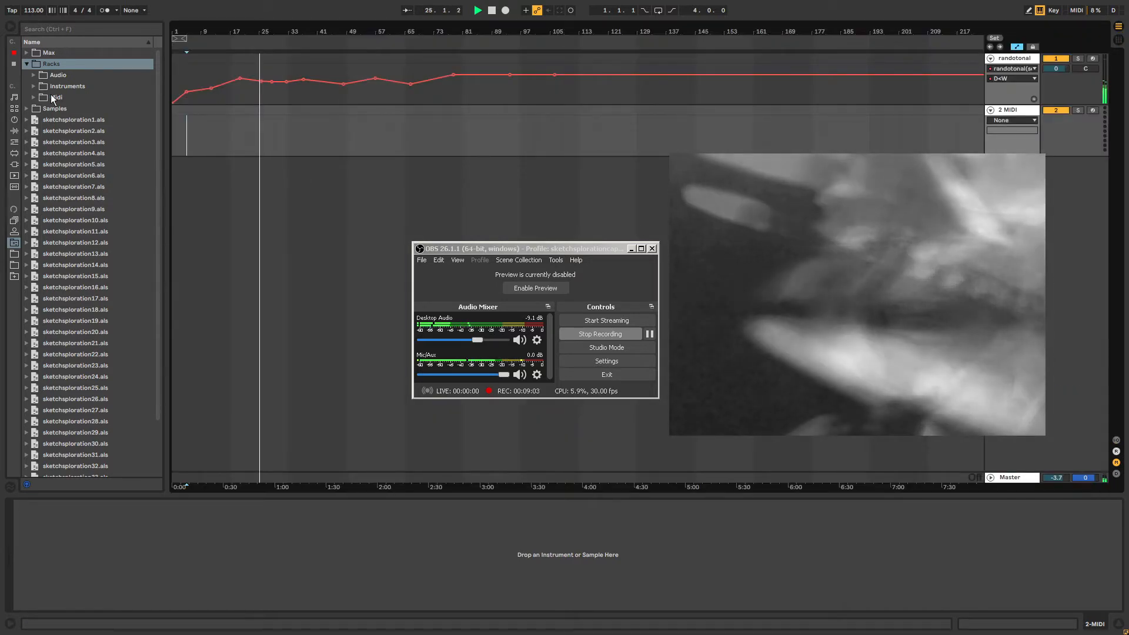
# Duplicate the randotonal track with Ctrl+D.
pyautogui.click(28, 63)
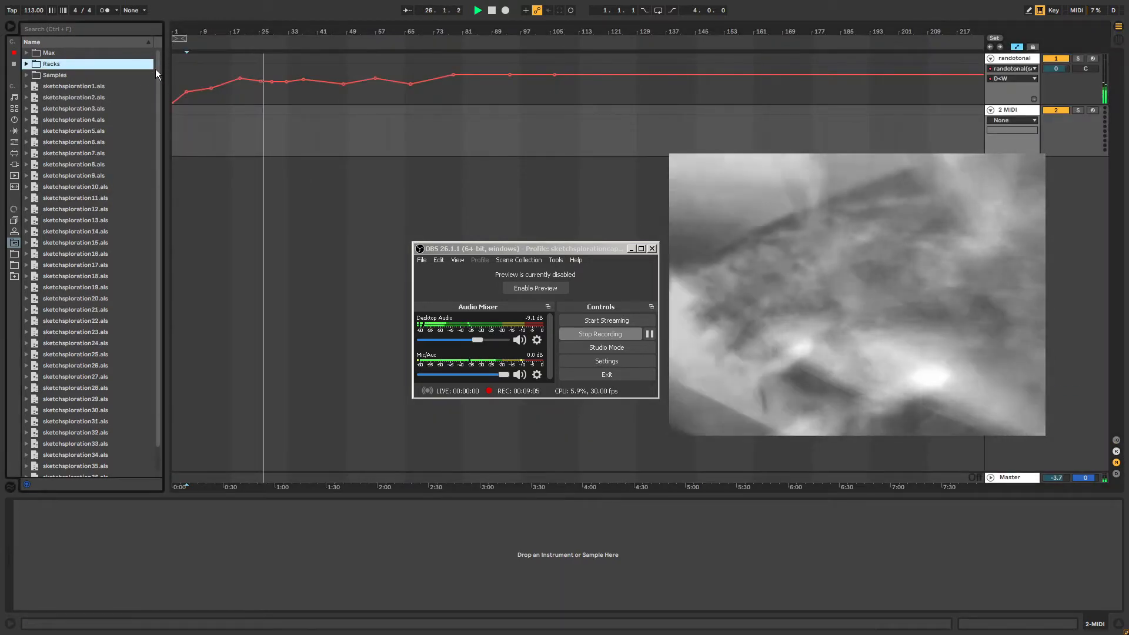
pyautogui.scroll(-2, 154, 111)
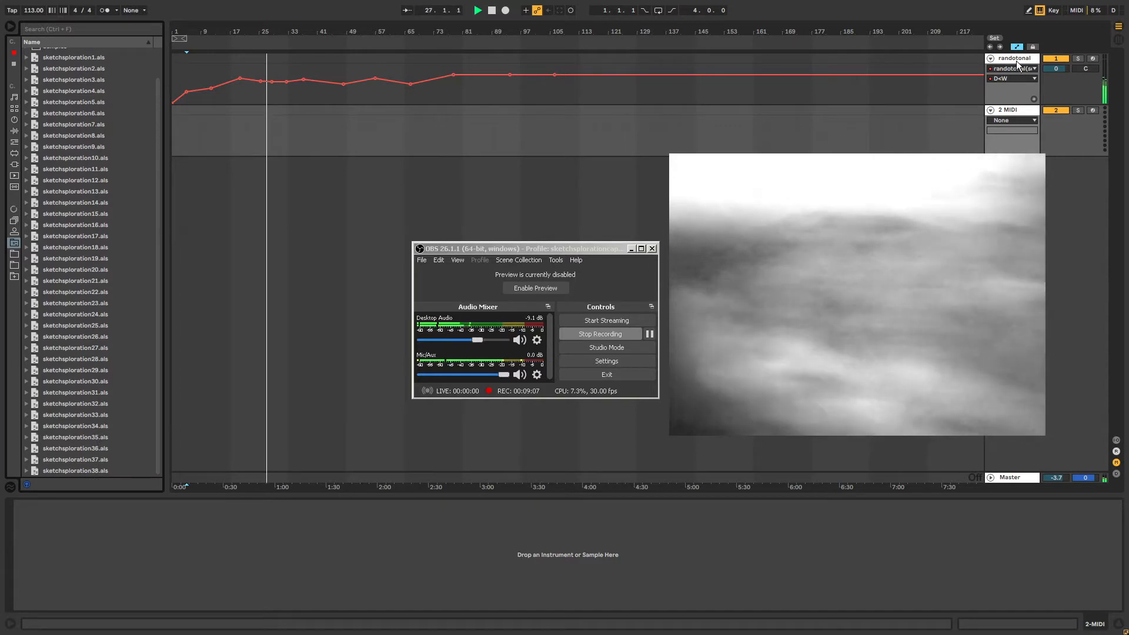
pyautogui.click(1016, 61)
pyautogui.hotkey('ctrl', 'd')
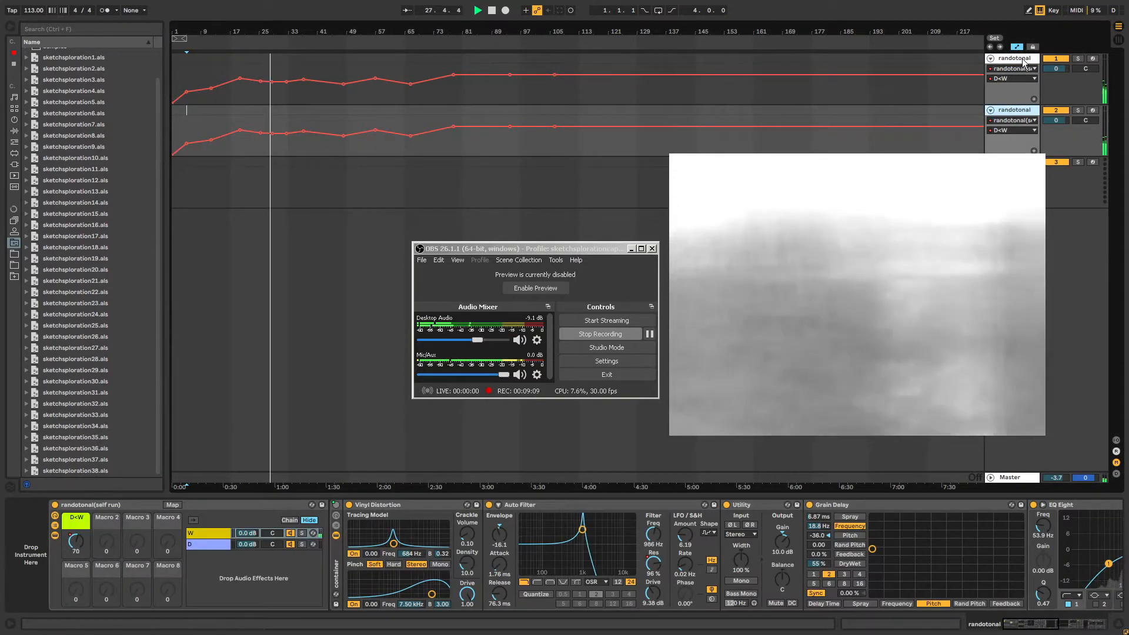
# Lower track 1's filter LFO Amount to 4.76 and enlarge its Frequency automation lane.
pyautogui.click(1023, 61)
pyautogui.moveTo(685, 534); pyautogui.dragTo(685, 560)
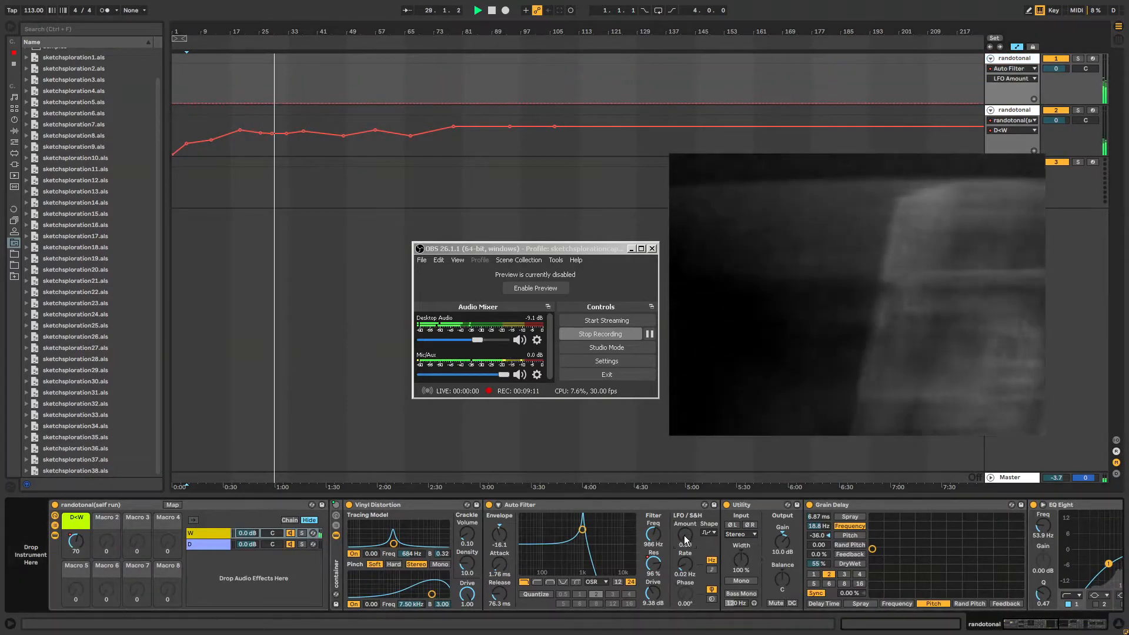
pyautogui.click(649, 534)
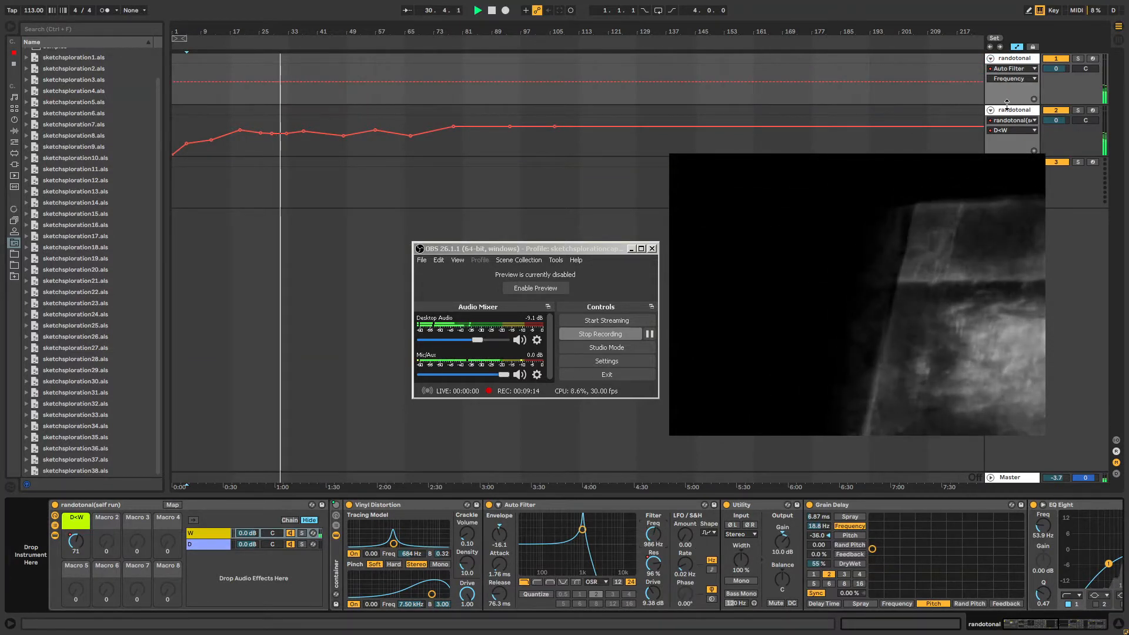
pyautogui.moveTo(1007, 105); pyautogui.dragTo(1007, 165)
pyautogui.moveTo(829, 216); pyautogui.dragTo(929, 392)
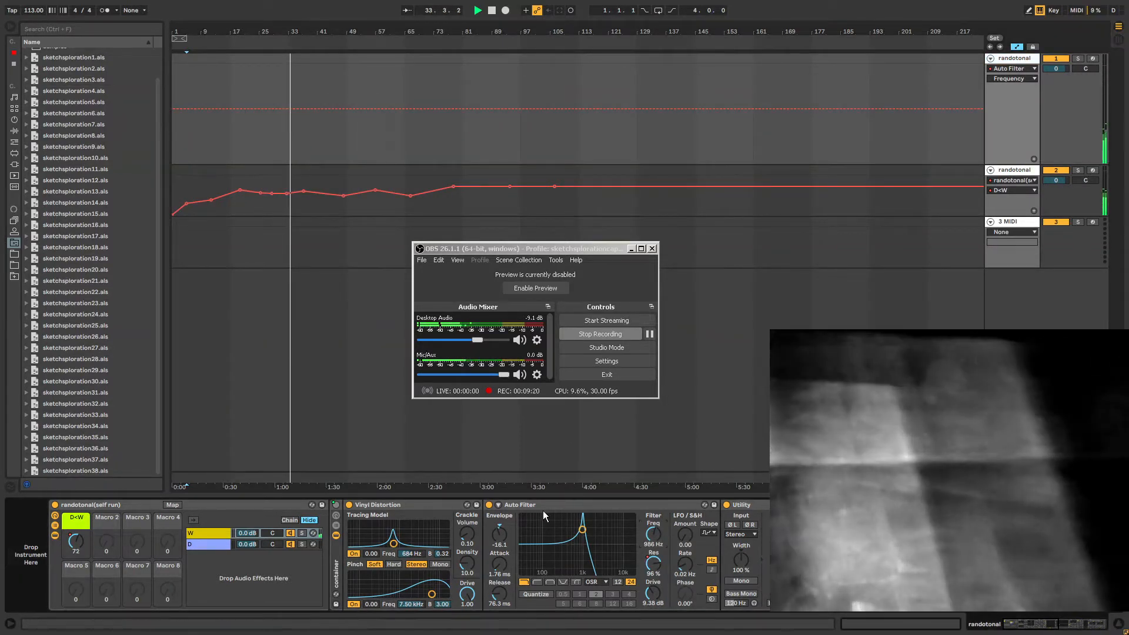
# Reset track 2's LFO Amount to 0.00, show track 1's D<W lane, and jump to bar 87.
pyautogui.click(1013, 170)
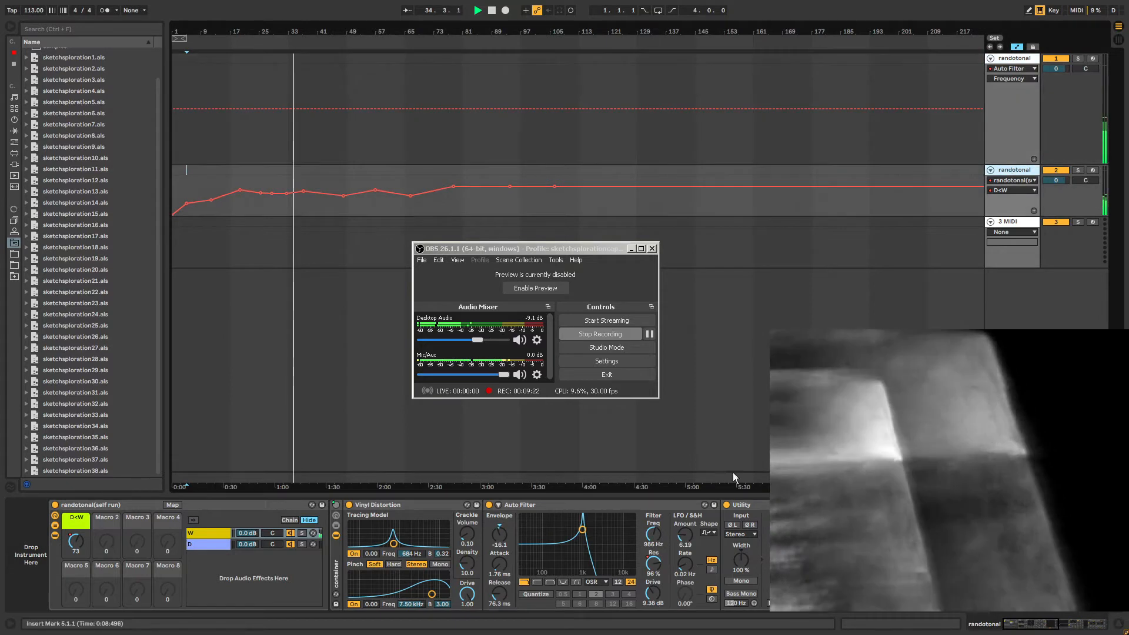
pyautogui.click(654, 564)
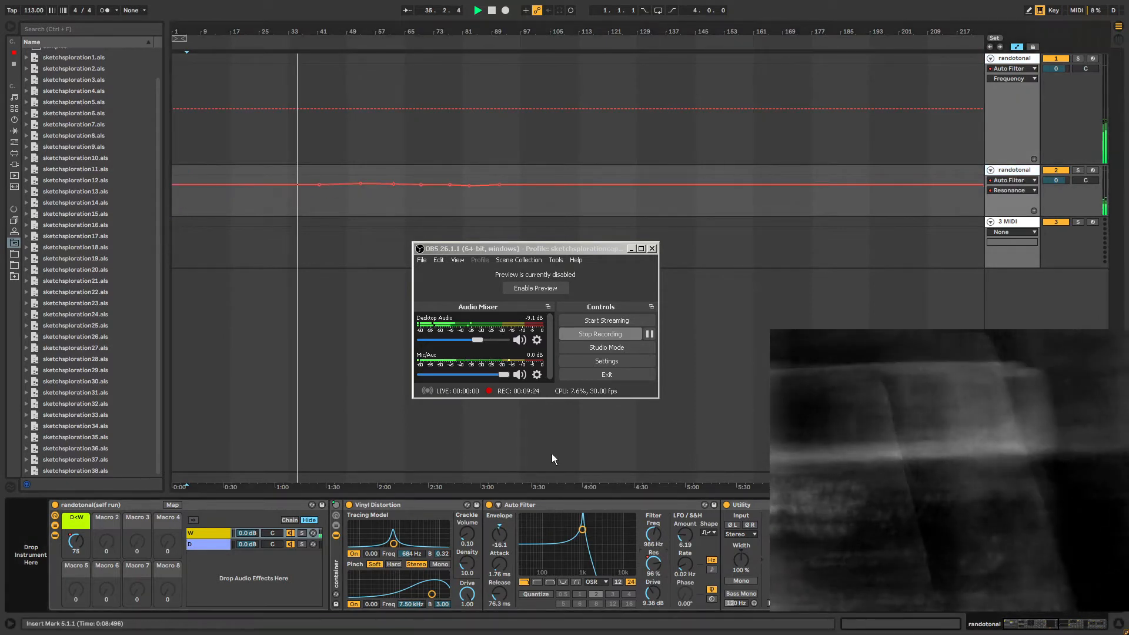
pyautogui.doubleClick(685, 534)
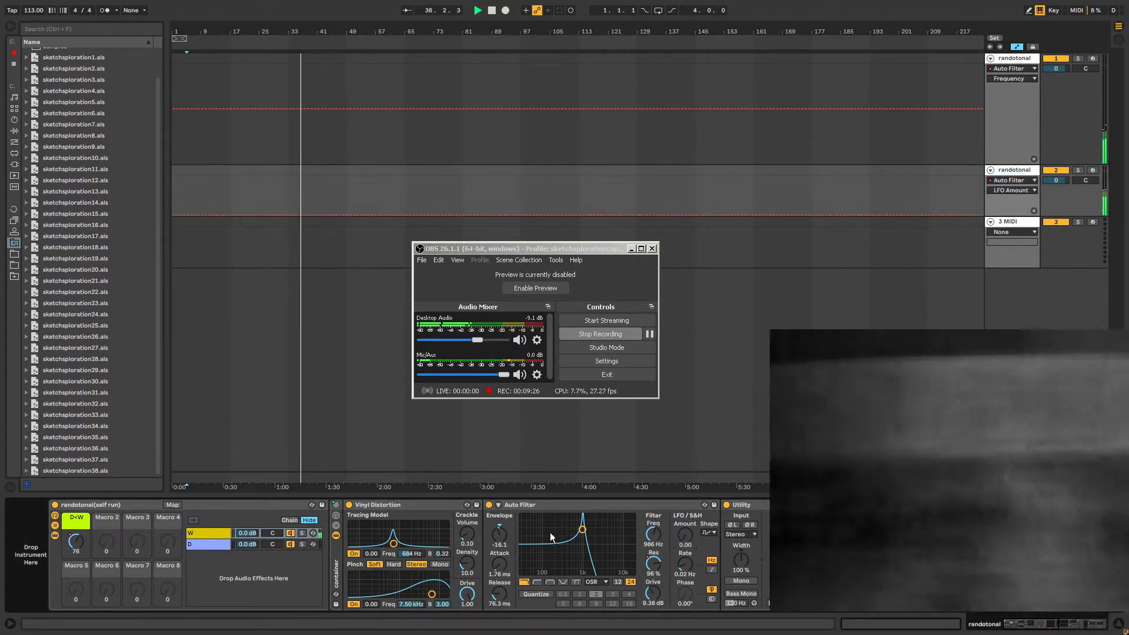
pyautogui.click(1022, 58)
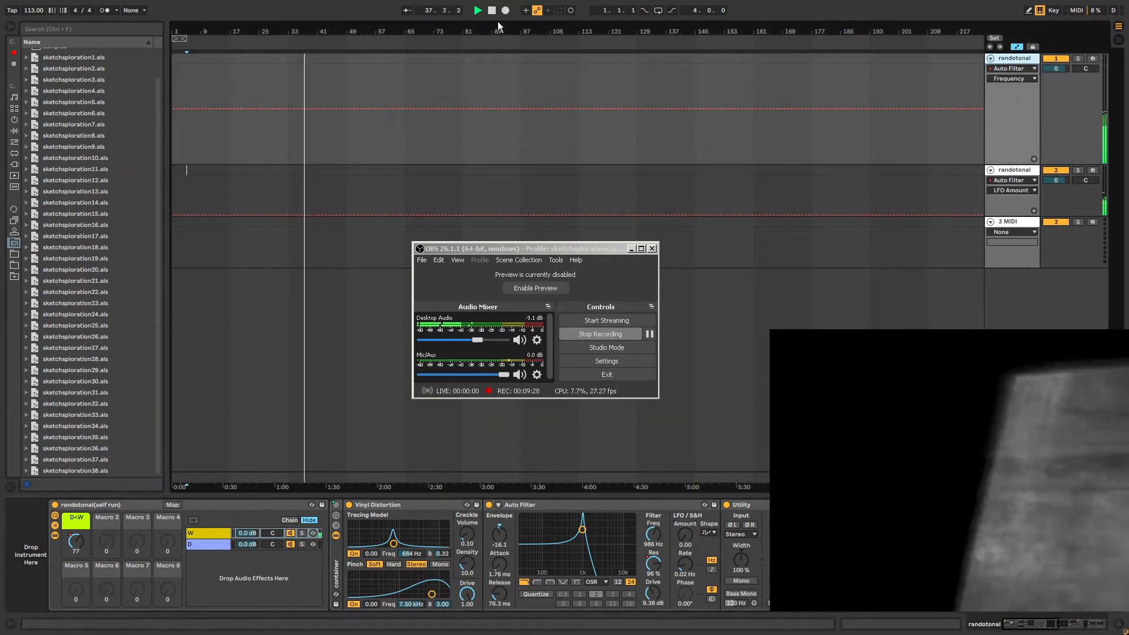
pyautogui.click(75, 543)
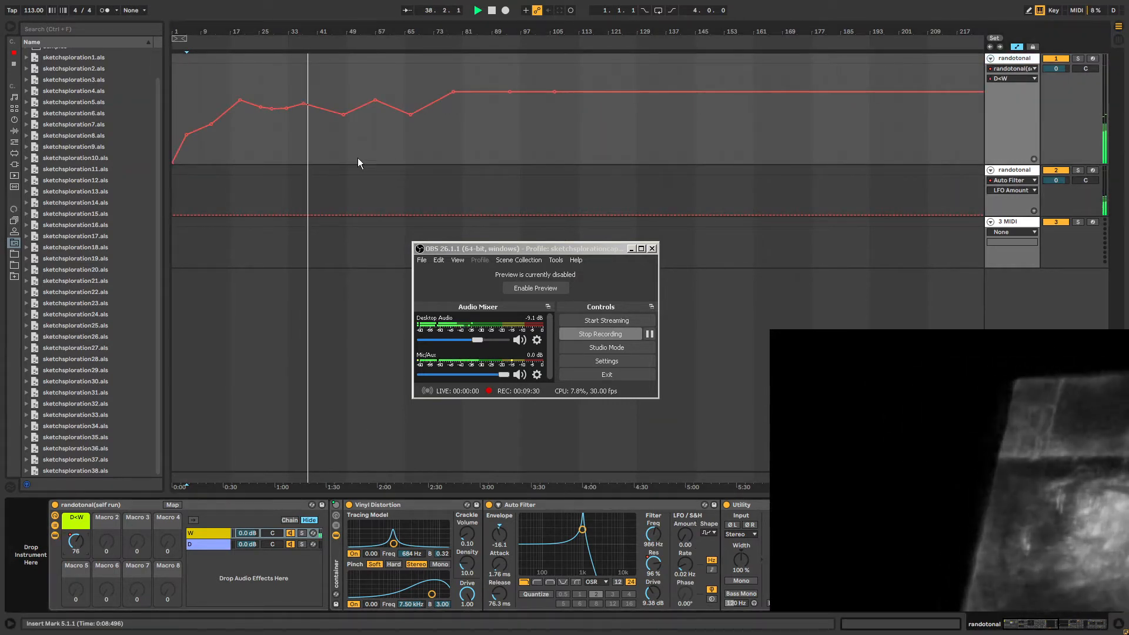
pyautogui.click(485, 55)
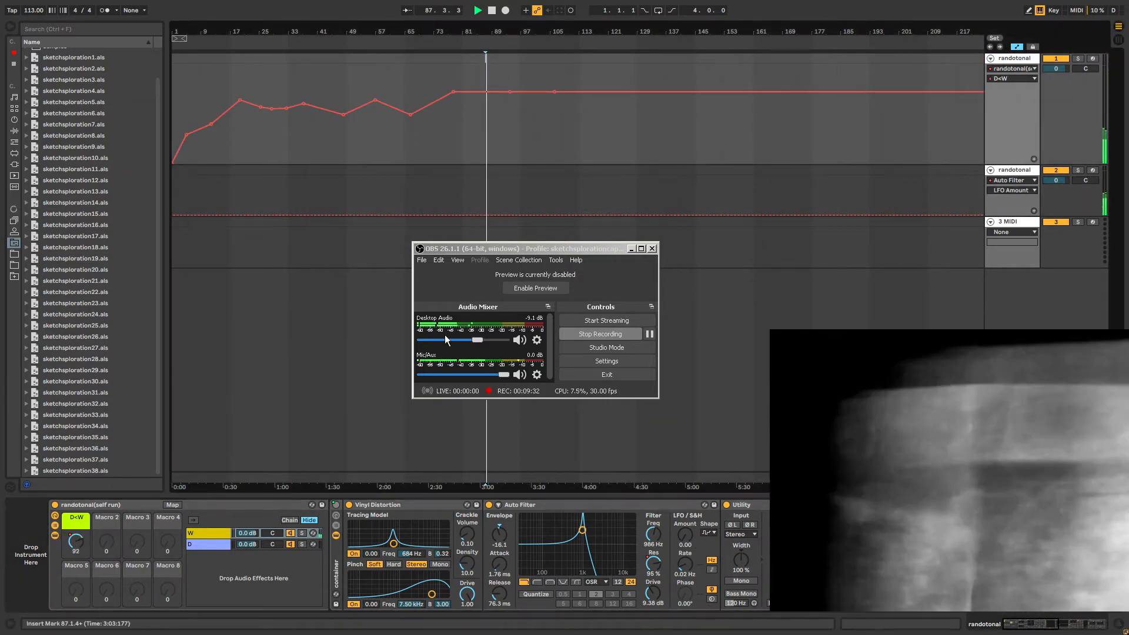
# Step track 1's Frequency and Resonance after bar 87 and enlarge track 2's automation lane.
pyautogui.click(654, 526)
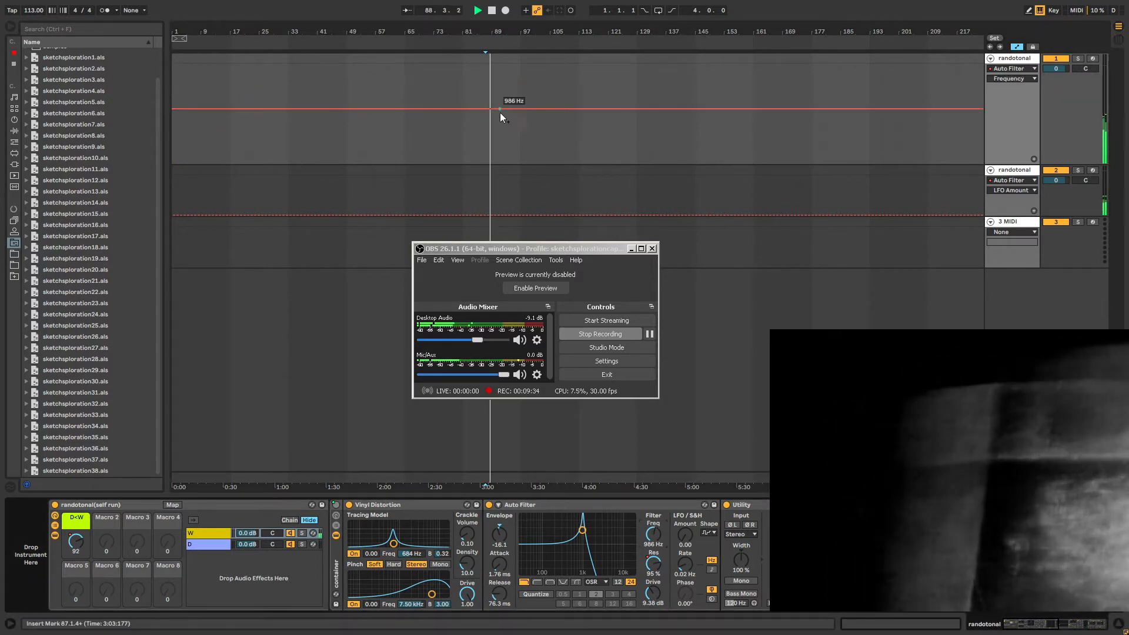
pyautogui.moveTo(494, 107); pyautogui.dragTo(492, 121)
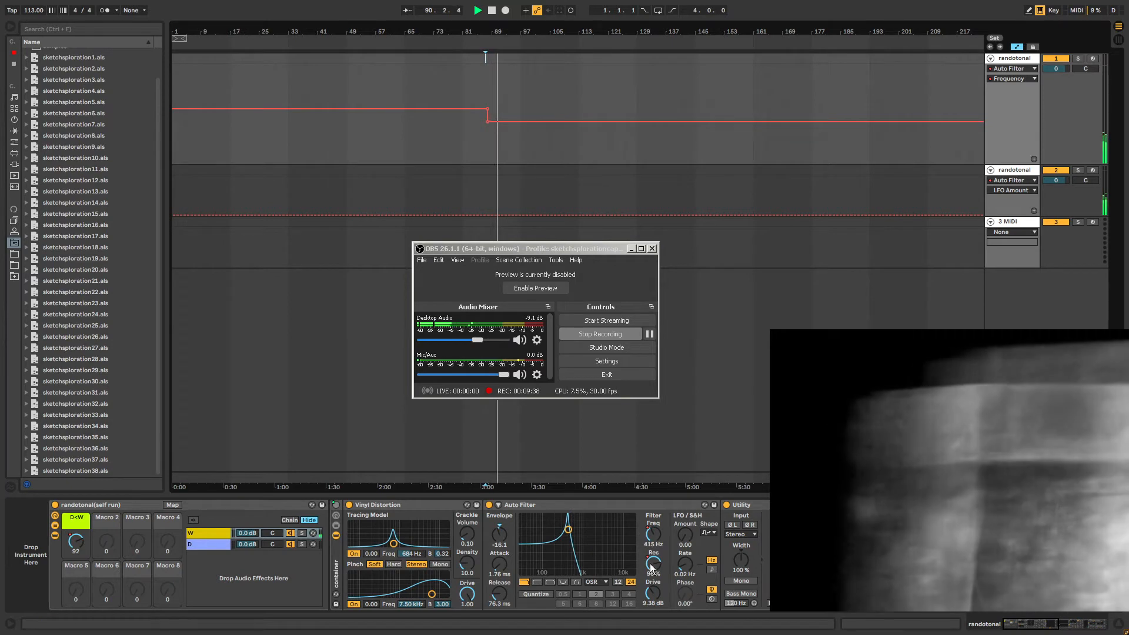
pyautogui.click(652, 567)
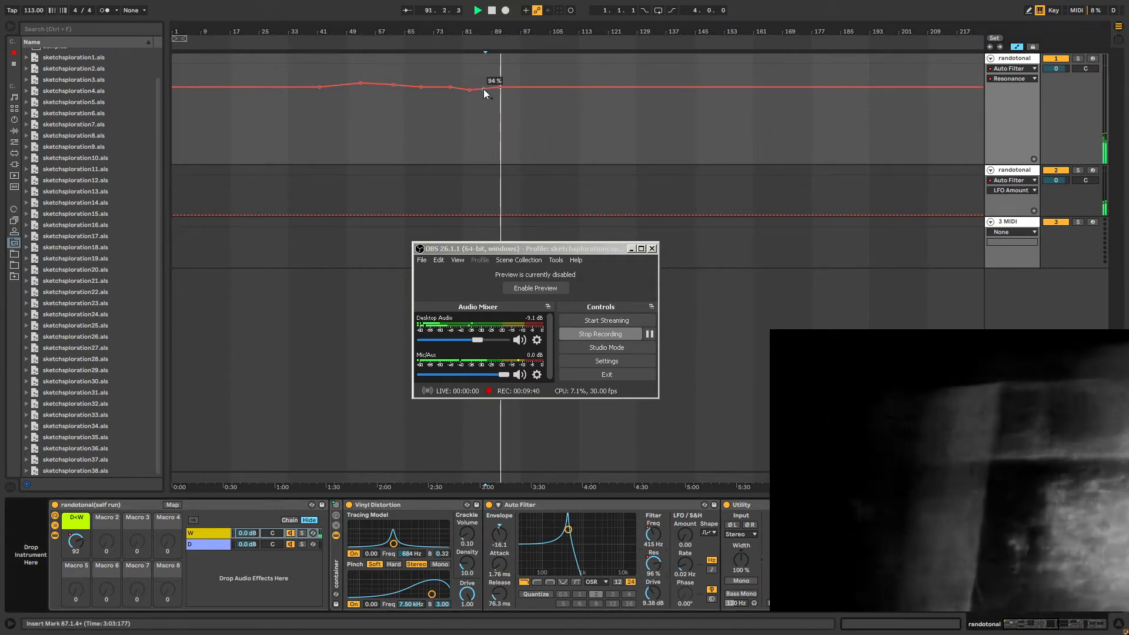
pyautogui.moveTo(484, 82); pyautogui.dragTo(485, 75)
pyautogui.click(1008, 169)
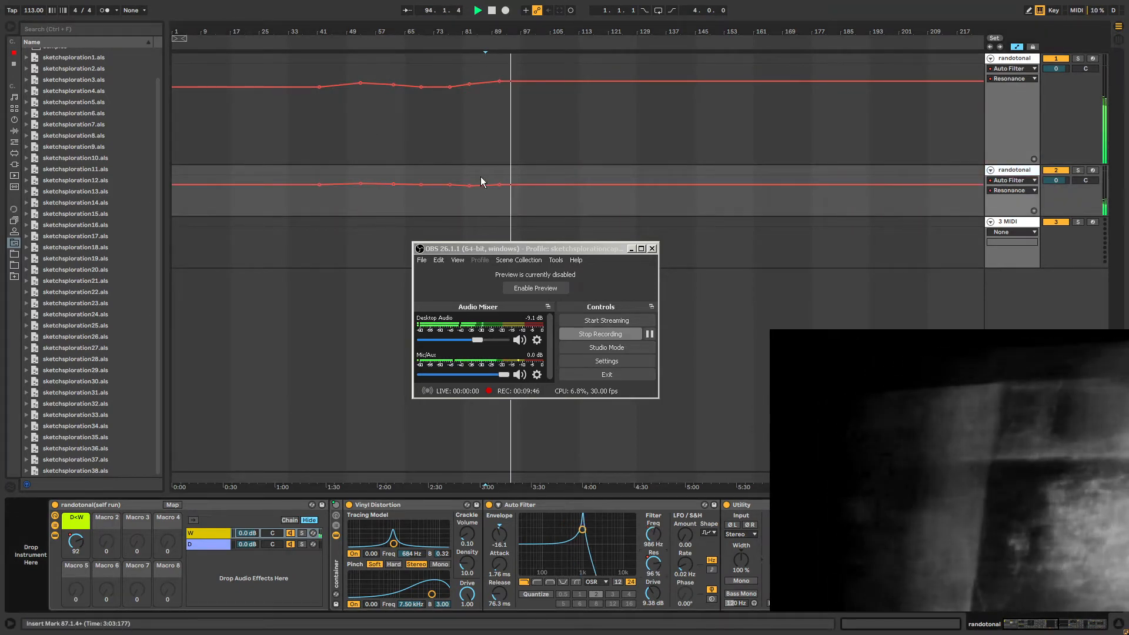
pyautogui.click(474, 184)
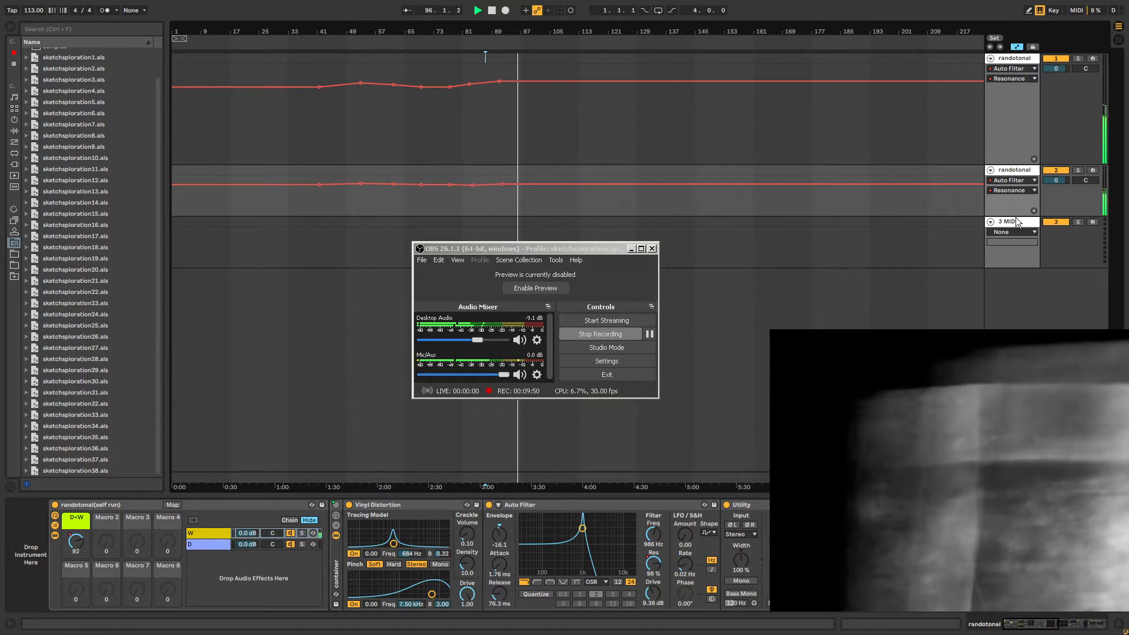
pyautogui.moveTo(1020, 215); pyautogui.dragTo(1020, 347)
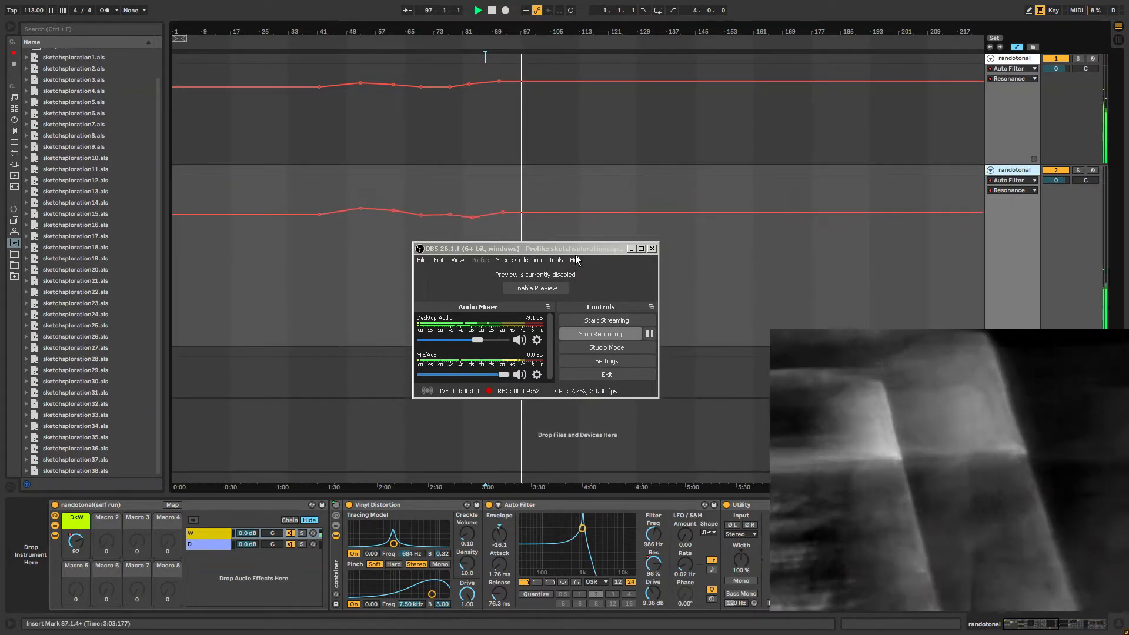
pyautogui.moveTo(567, 245); pyautogui.dragTo(171, 351)
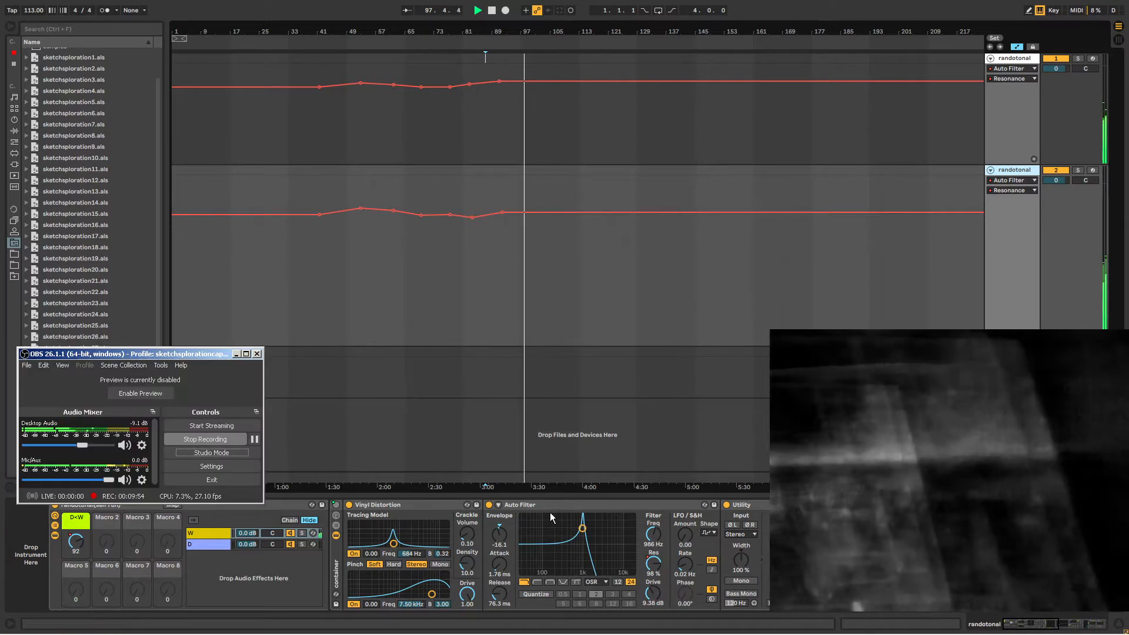
# Step track 1's Frequency down to 205 Hz and add lower and raised Frequency steps on track 2.
pyautogui.click(1014, 59)
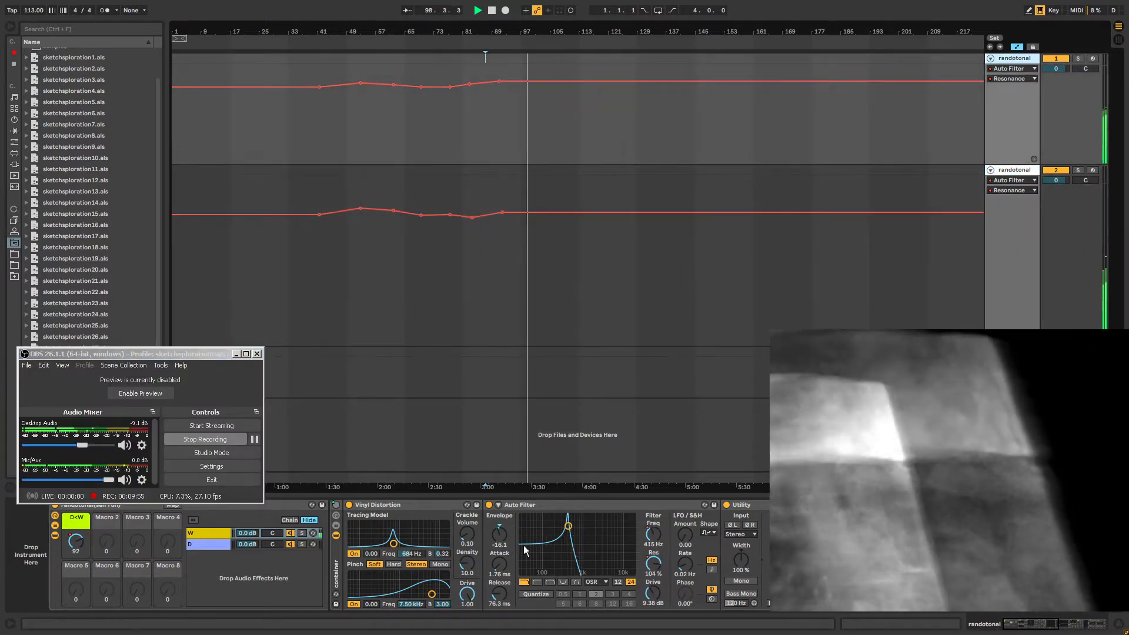
pyautogui.click(651, 534)
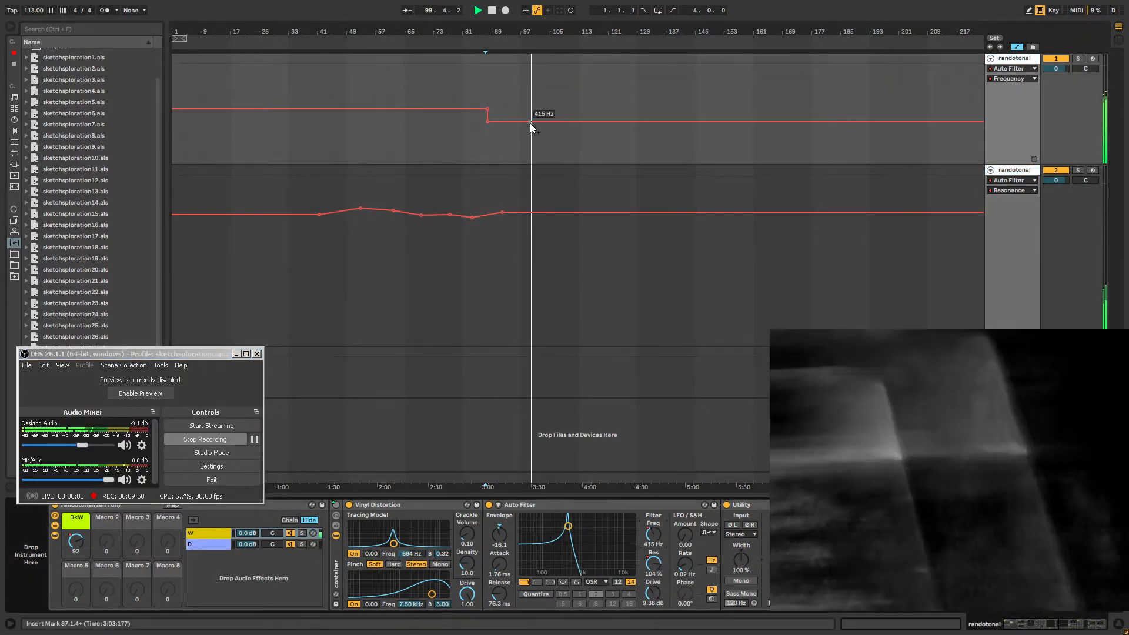
pyautogui.moveTo(532, 122); pyautogui.dragTo(531, 131)
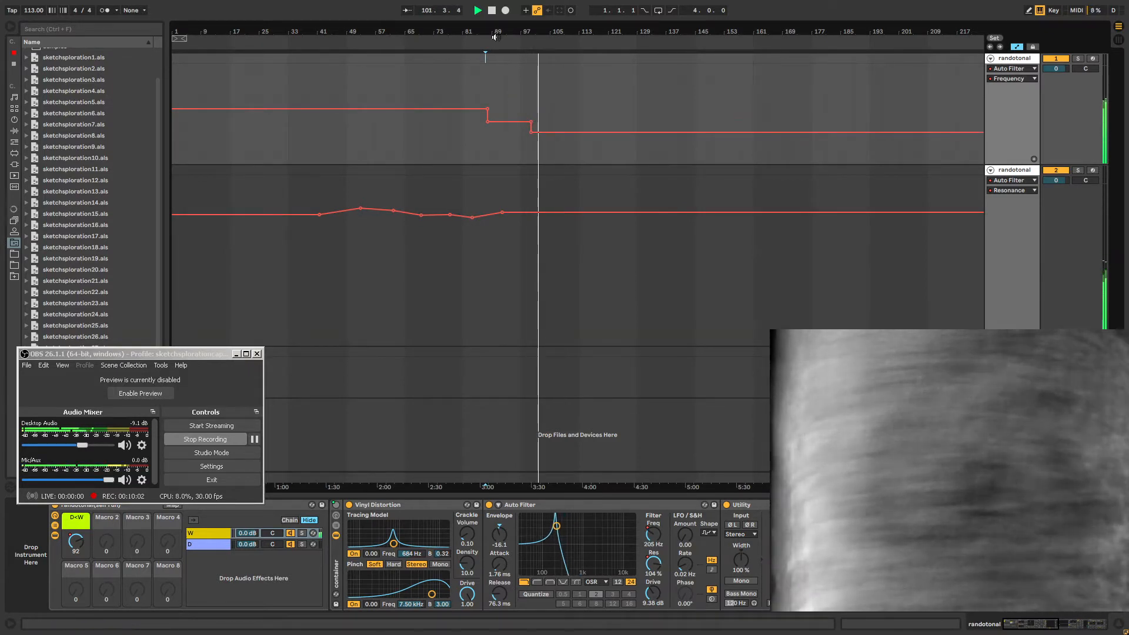
pyautogui.click(1011, 170)
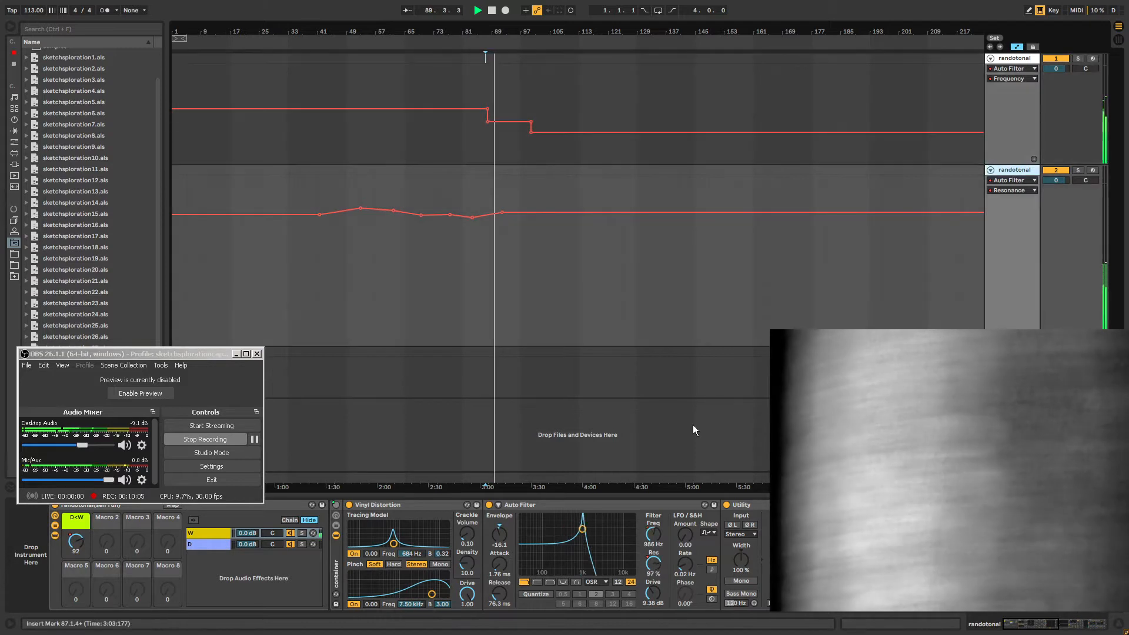
pyautogui.click(660, 539)
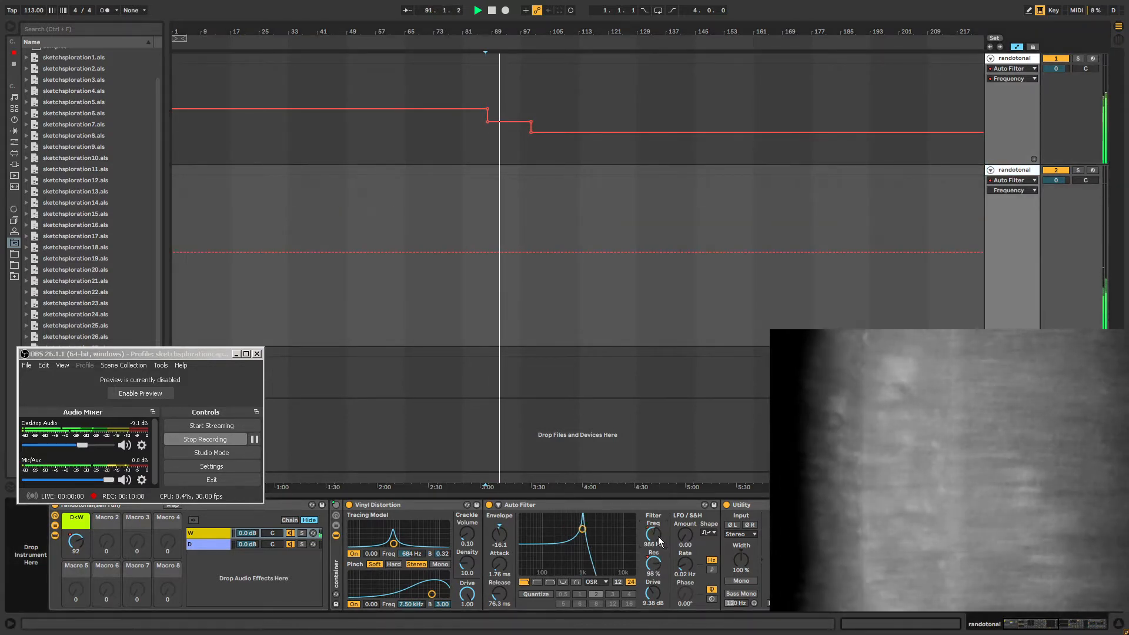
pyautogui.click(480, 252)
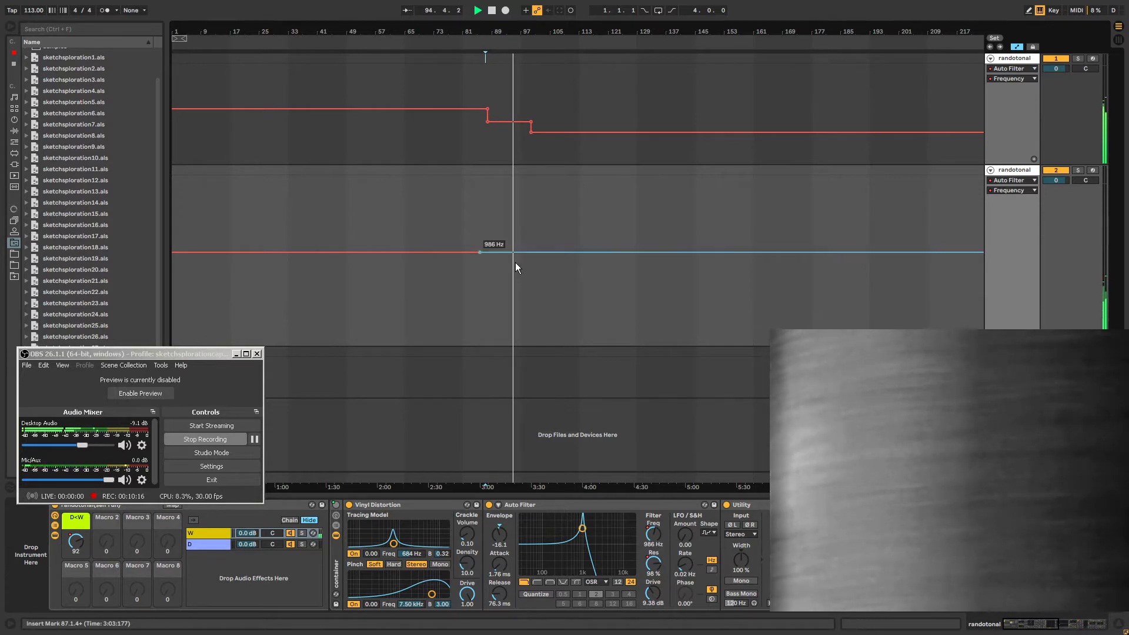
pyautogui.moveTo(502, 252); pyautogui.dragTo(524, 269)
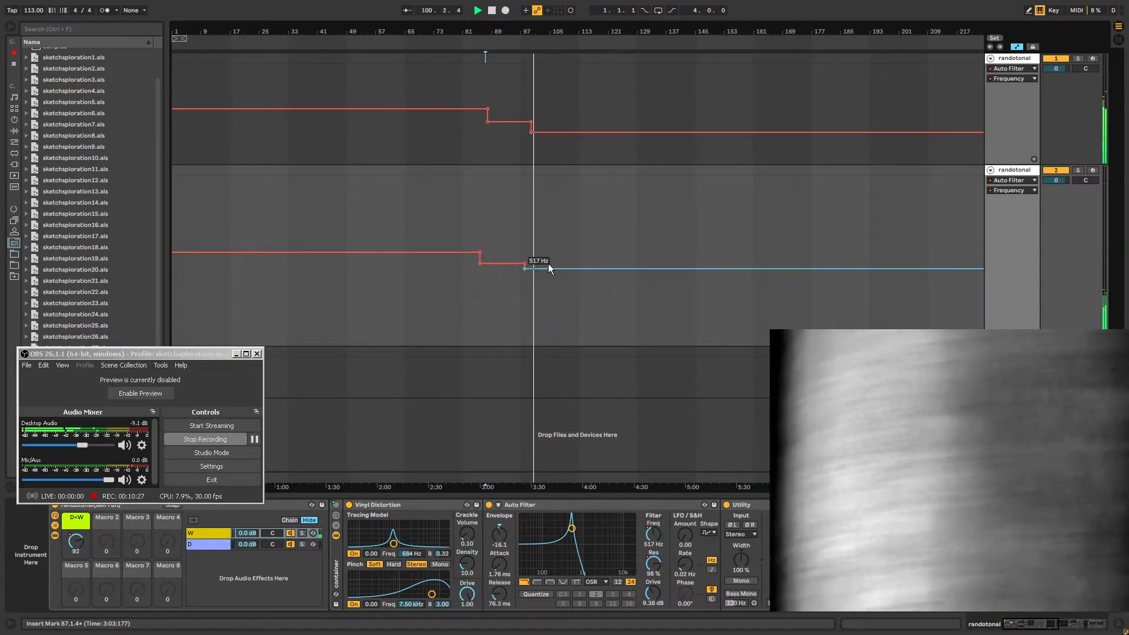
pyautogui.moveTo(553, 268); pyautogui.dragTo(566, 243)
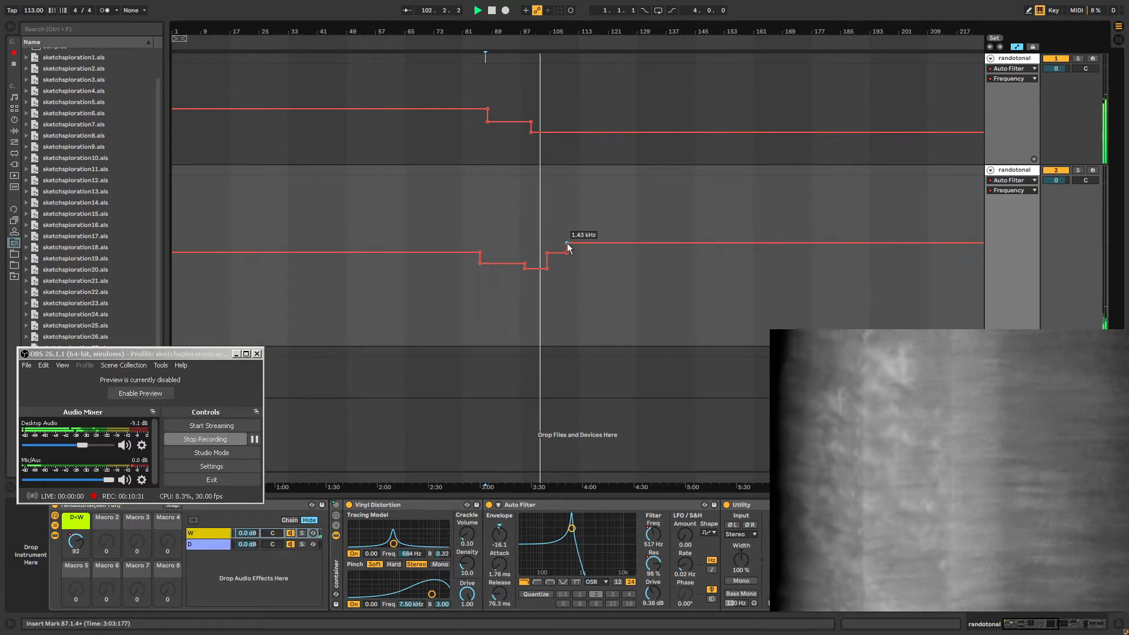
# Duplicate a stretch of each track's Frequency automation to its right with Ctrl+D.
pyautogui.moveTo(466, 140); pyautogui.dragTo(564, 131)
pyautogui.hotkey('ctrl', 'd')
pyautogui.moveTo(472, 214); pyautogui.dragTo(597, 212)
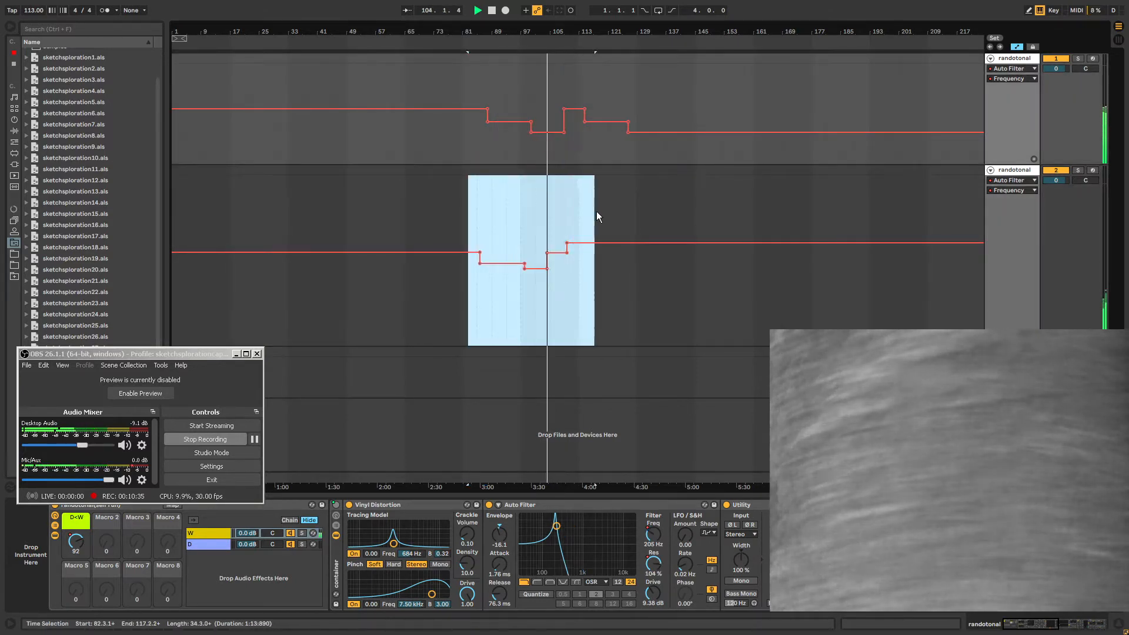
pyautogui.hotkey('ctrl', 'd')
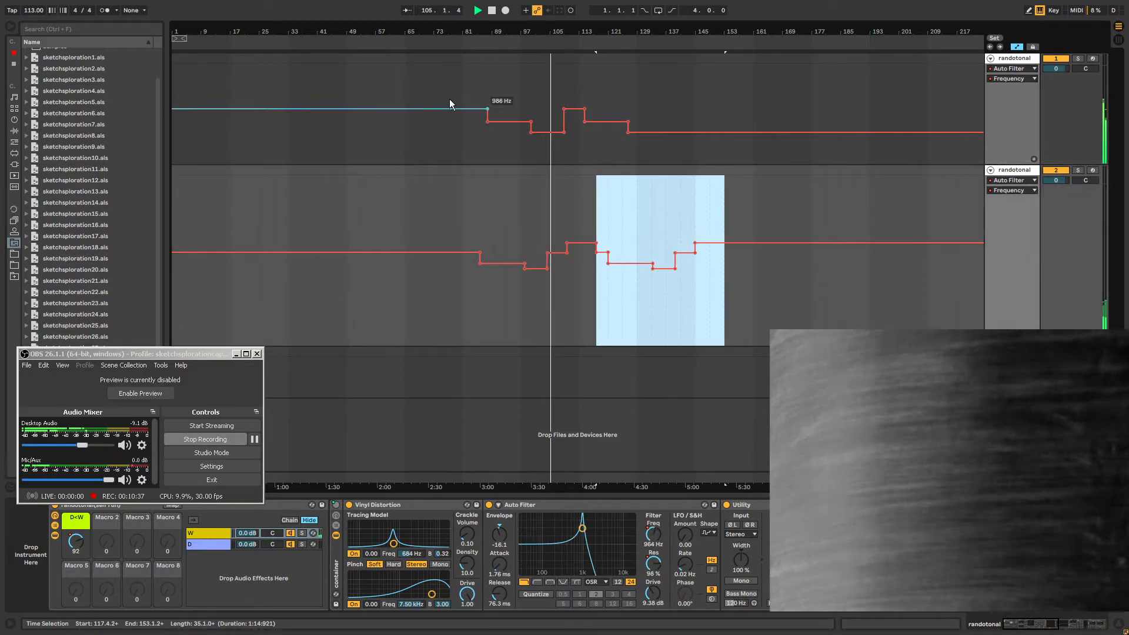
# Make both Frequency lanes ramp up from the start with a bend, then replay from the beginning.
pyautogui.moveTo(460, 109); pyautogui.dragTo(172, 139)
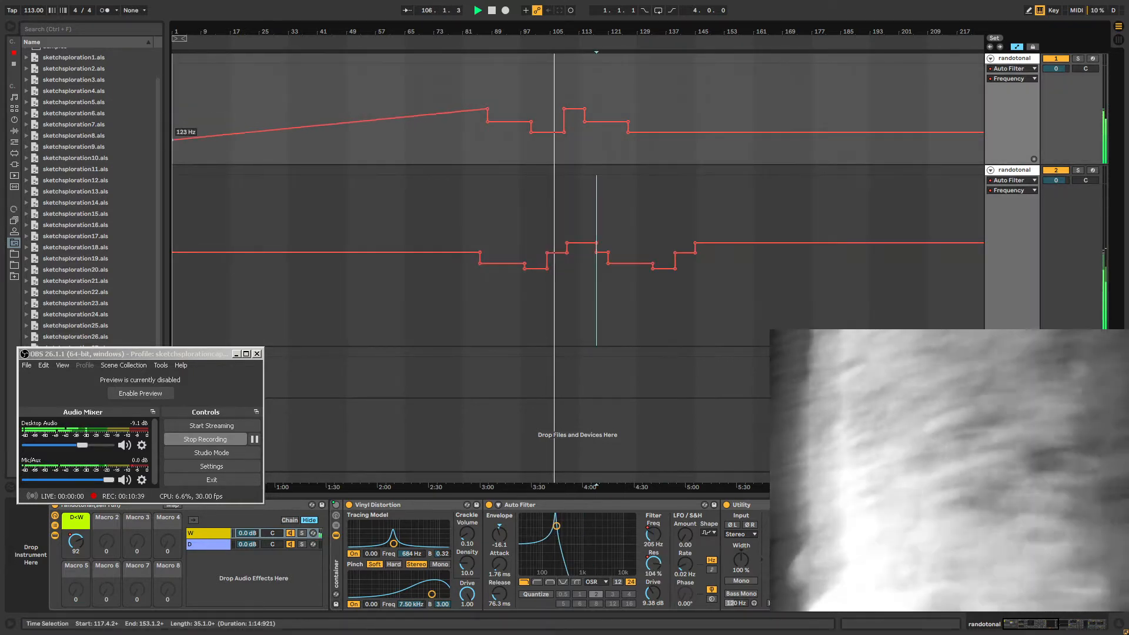
pyautogui.moveTo(421, 254); pyautogui.dragTo(176, 309)
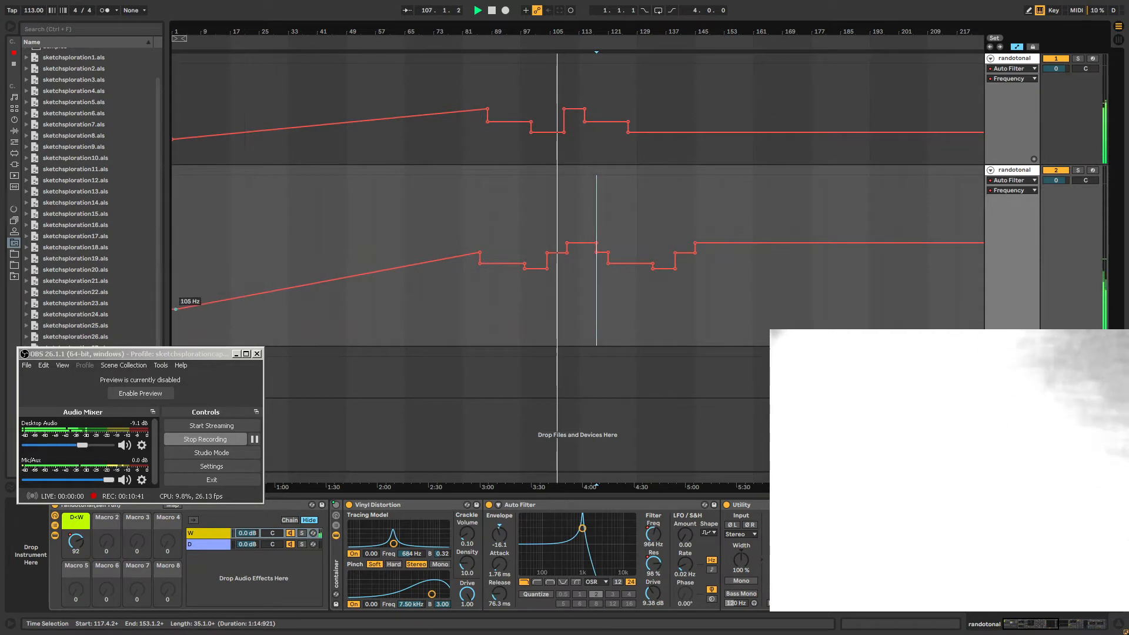
pyautogui.moveTo(450, 112); pyautogui.dragTo(443, 119)
pyautogui.moveTo(444, 257); pyautogui.dragTo(441, 271)
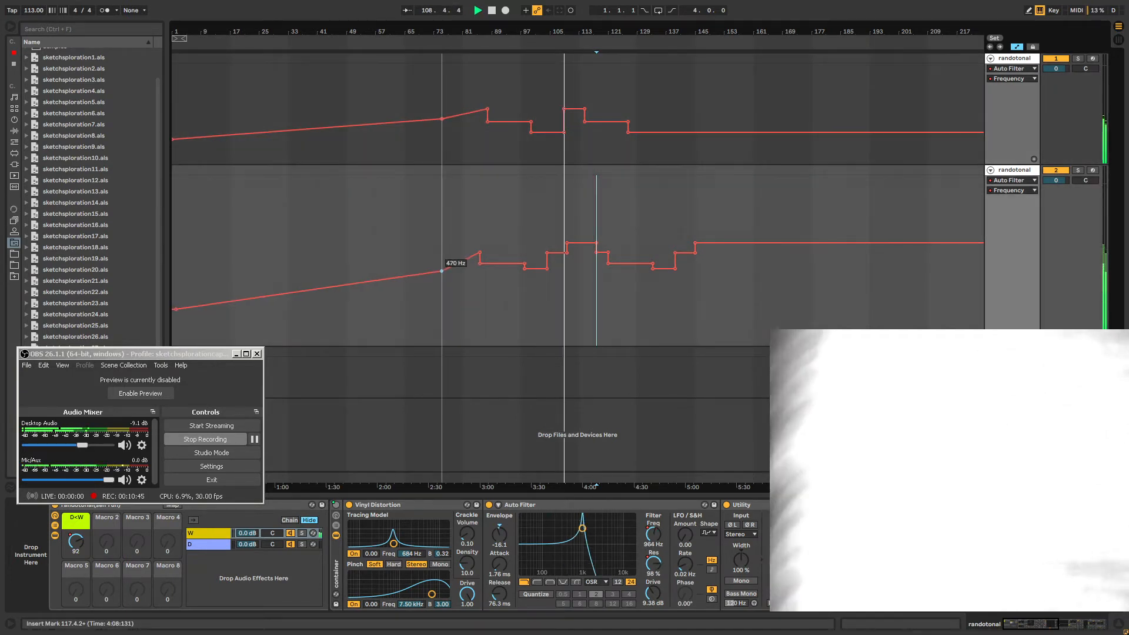
pyautogui.click(490, 10)
pyautogui.click(478, 11)
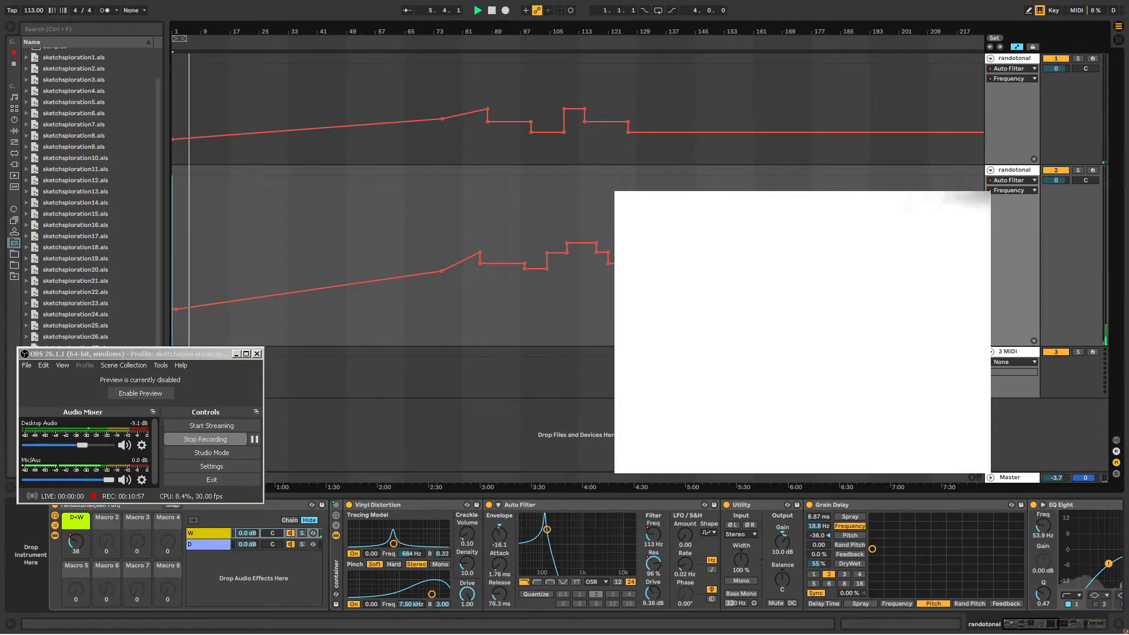
# Raise an early point on track 2's D<W envelope and push the rest up to 127.
pyautogui.click(73, 546)
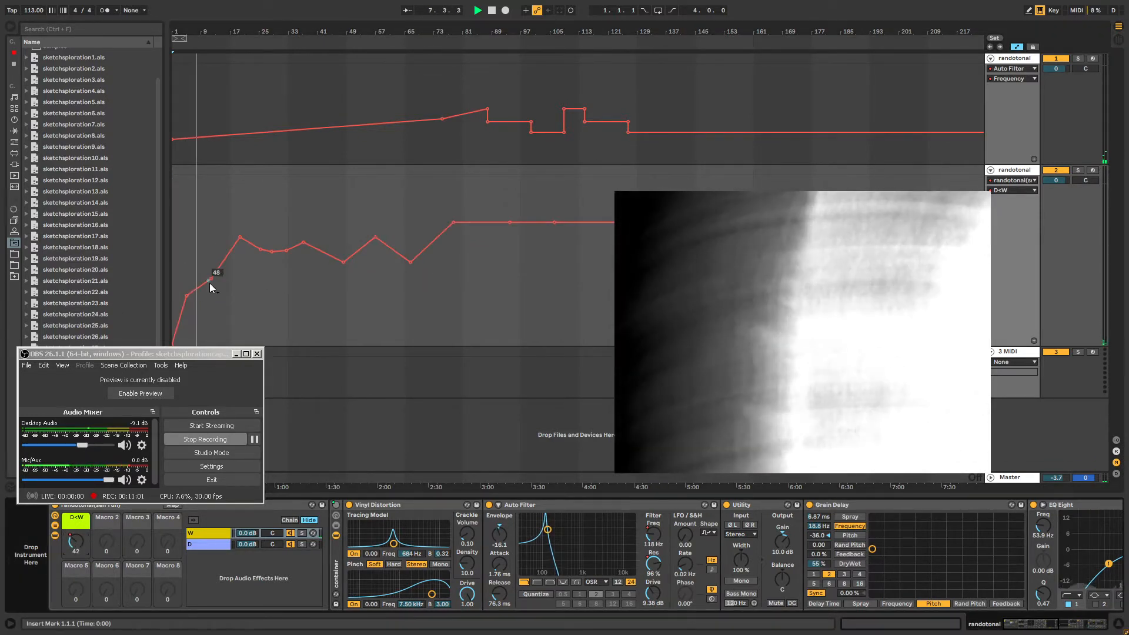
pyautogui.moveTo(211, 279)
pyautogui.mouseDown()
pyautogui.moveTo(201, 219)
pyautogui.moveTo(453, 237)
pyautogui.mouseUp()
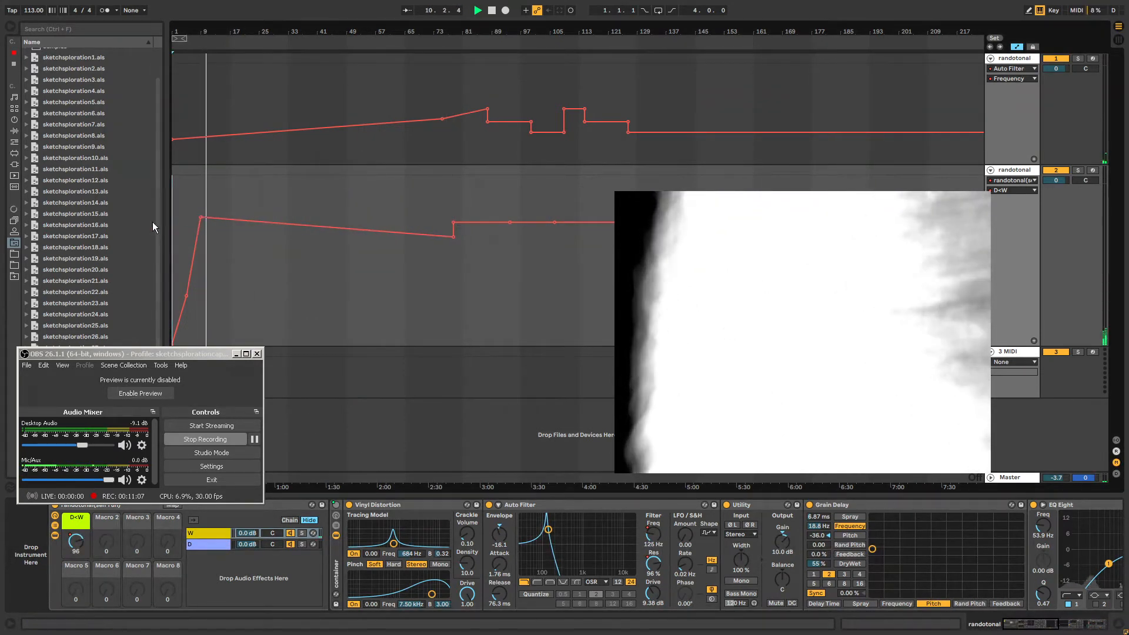
pyautogui.moveTo(221, 221)
pyautogui.mouseDown()
pyautogui.moveTo(219, 181)
pyautogui.moveTo(750, 176)
pyautogui.mouseUp()
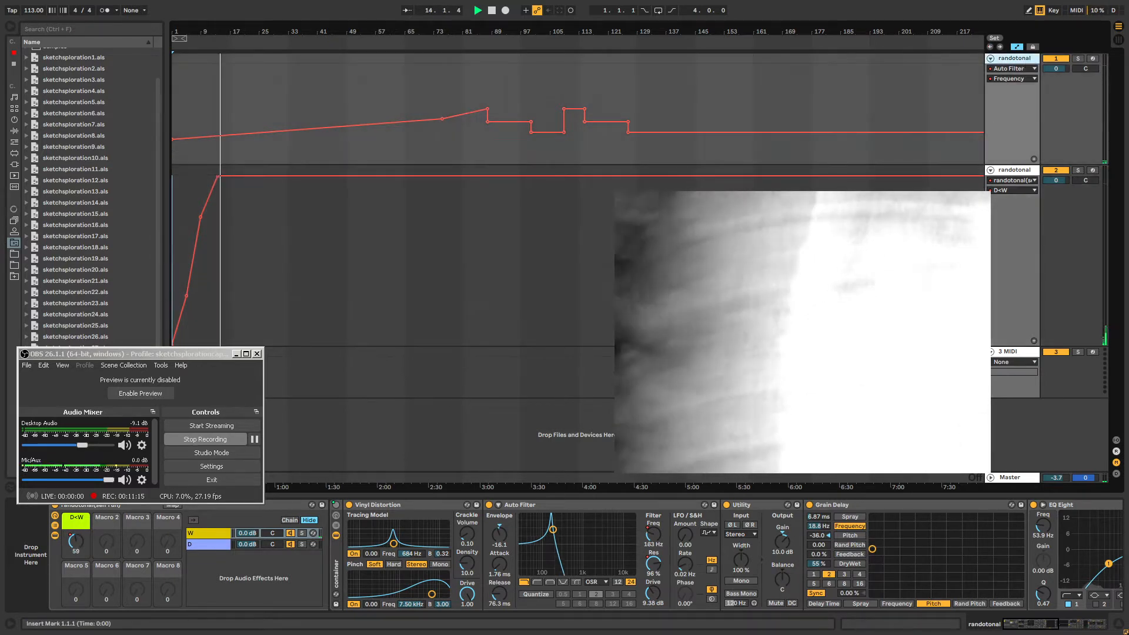
# Lift track 1's D<W envelope to 127 and flatten out its wobbles.
pyautogui.click(73, 541)
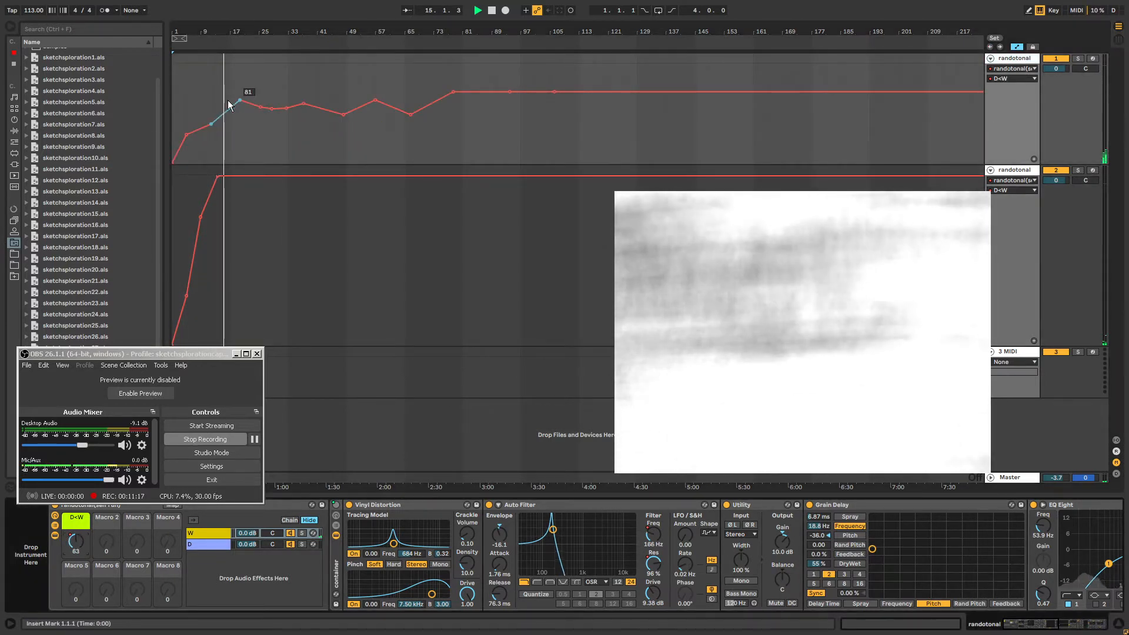
pyautogui.moveTo(229, 105); pyautogui.dragTo(224, 64)
pyautogui.moveTo(261, 107); pyautogui.dragTo(634, 64)
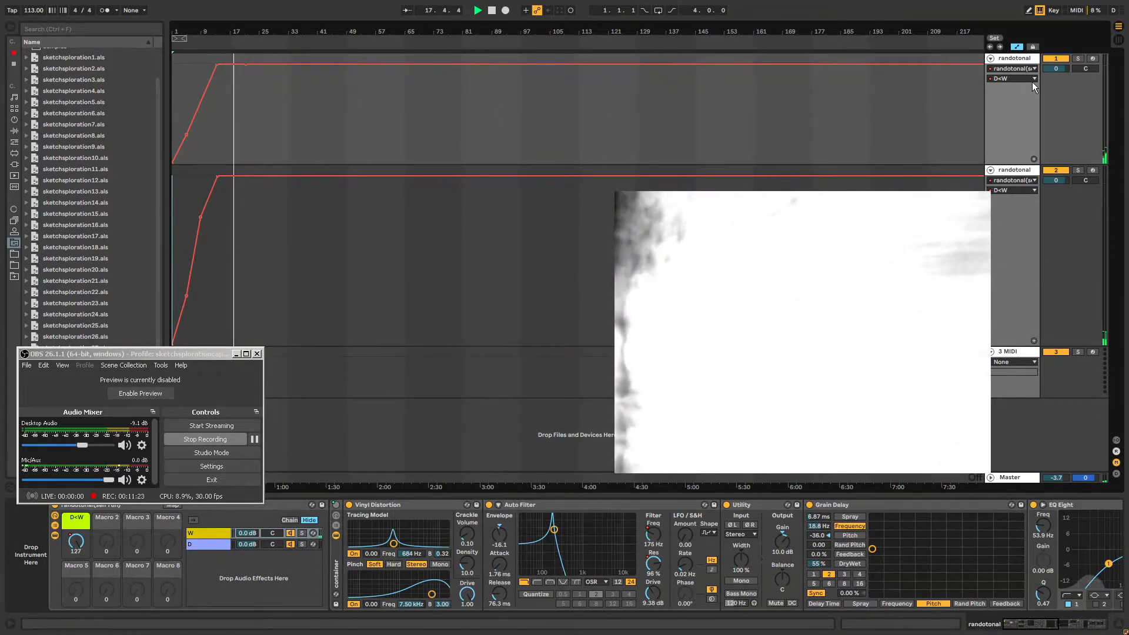
# Raise the opening Resonance to 125% on track 1 and 122% on track 2.
pyautogui.click(653, 565)
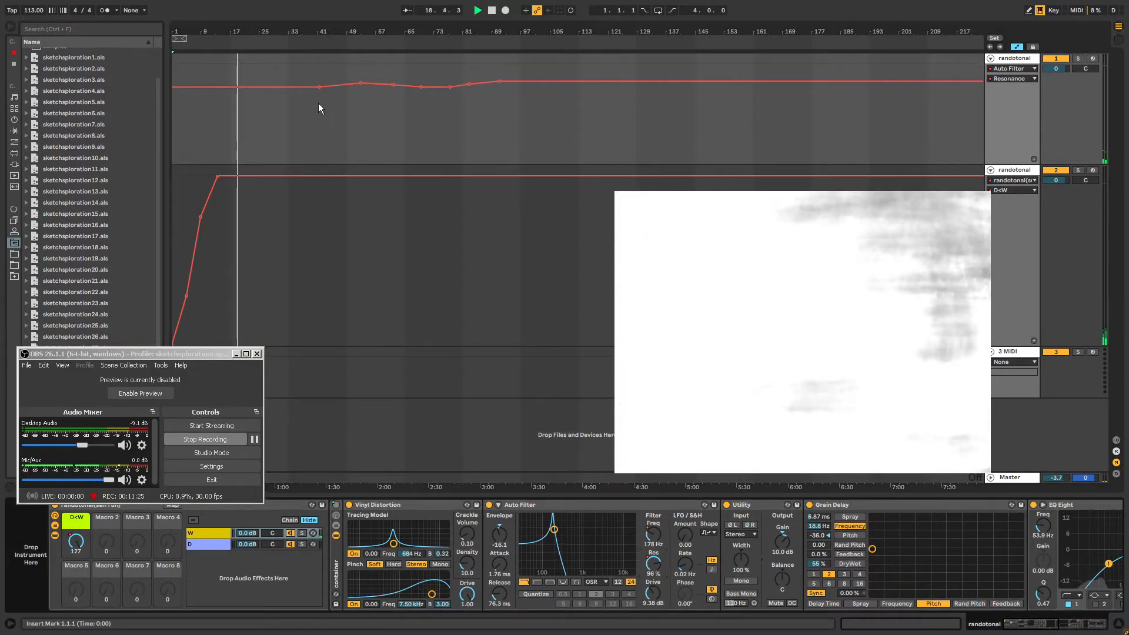
pyautogui.moveTo(318, 87); pyautogui.dragTo(265, 63)
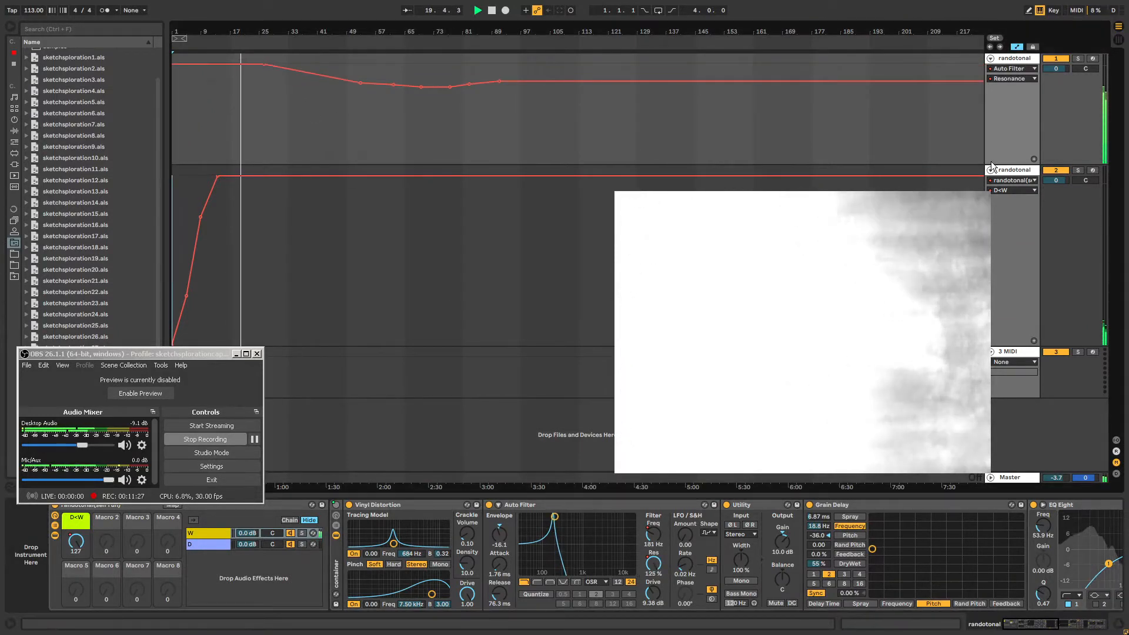
pyautogui.click(1018, 173)
pyautogui.click(654, 565)
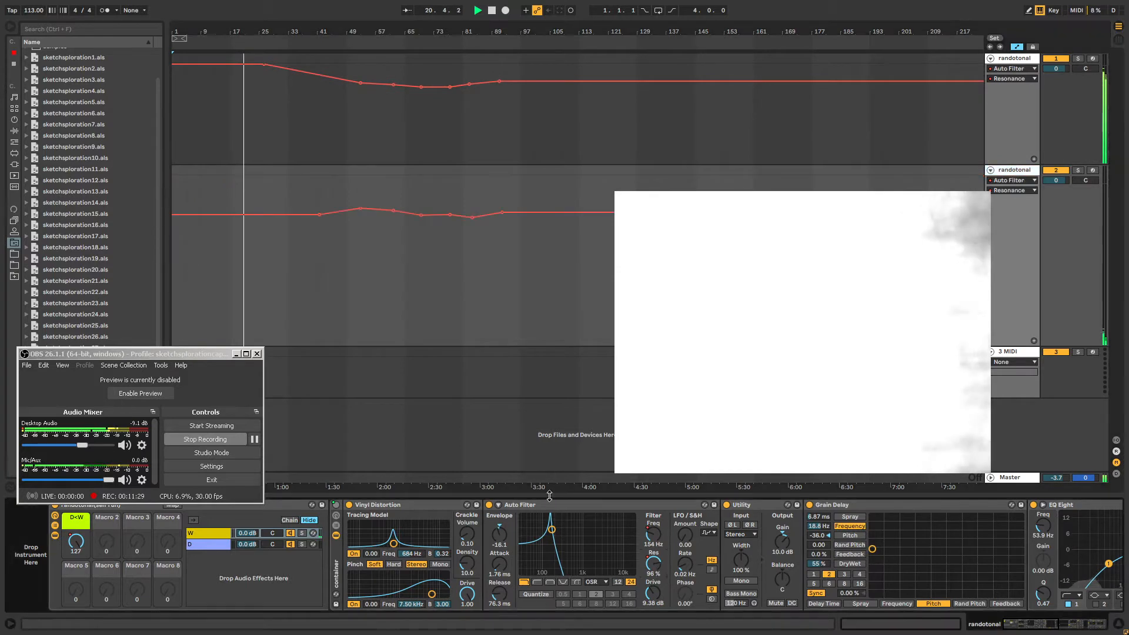
pyautogui.moveTo(322, 213); pyautogui.dragTo(246, 178)
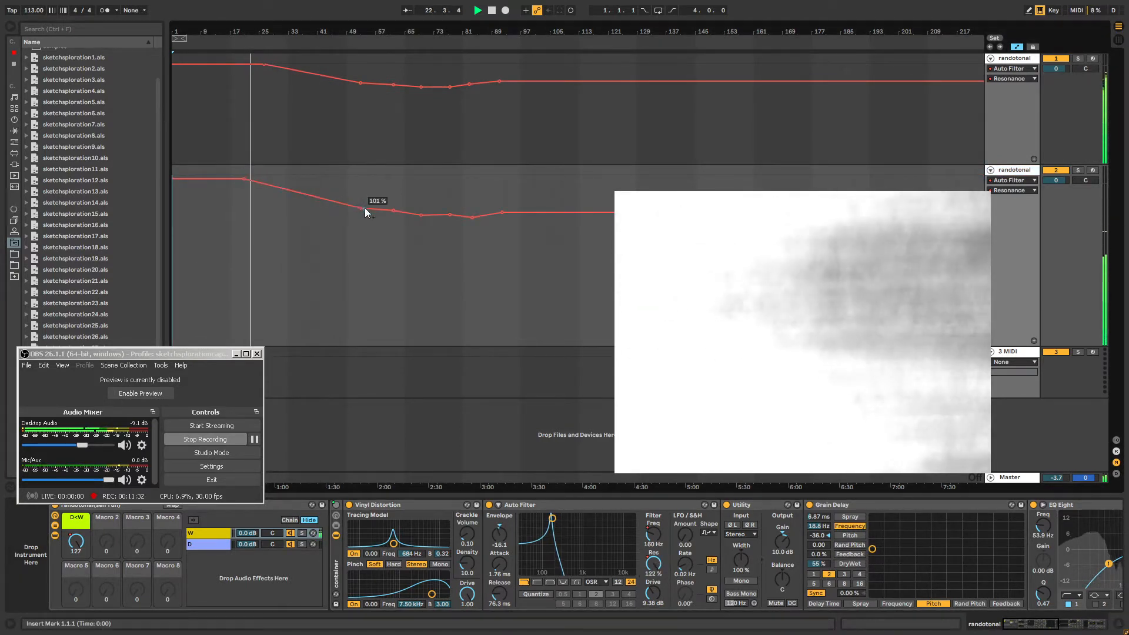
pyautogui.moveTo(376, 205); pyautogui.dragTo(391, 181)
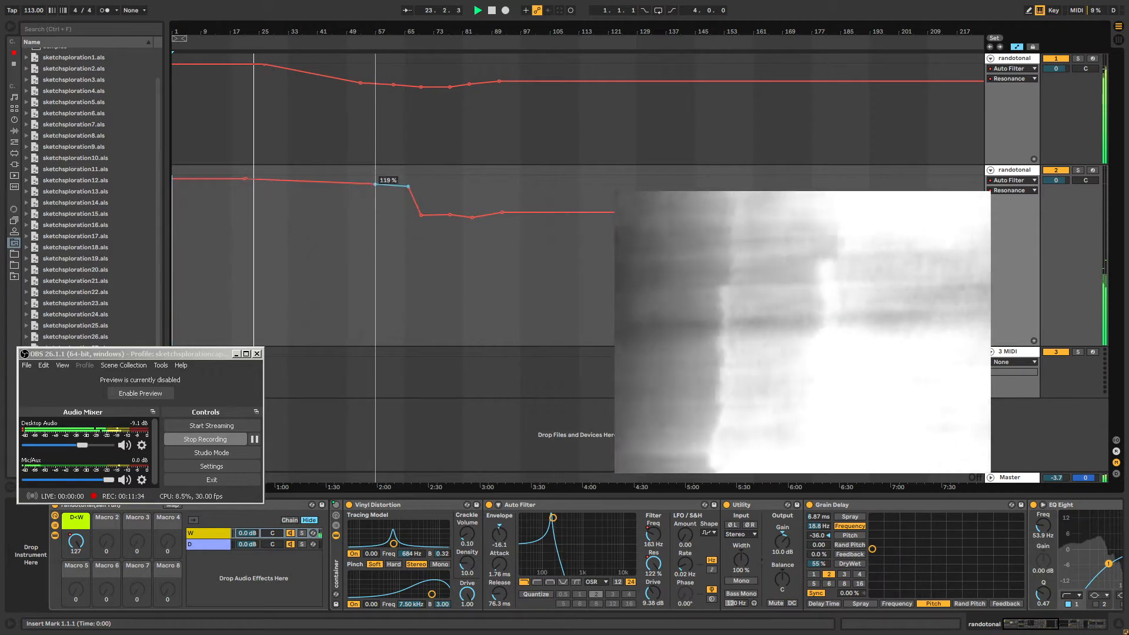
# Stop playback and play the song again from the beginning.
pyautogui.click(493, 13)
pyautogui.click(493, 13)
pyautogui.doubleClick(74, 540)
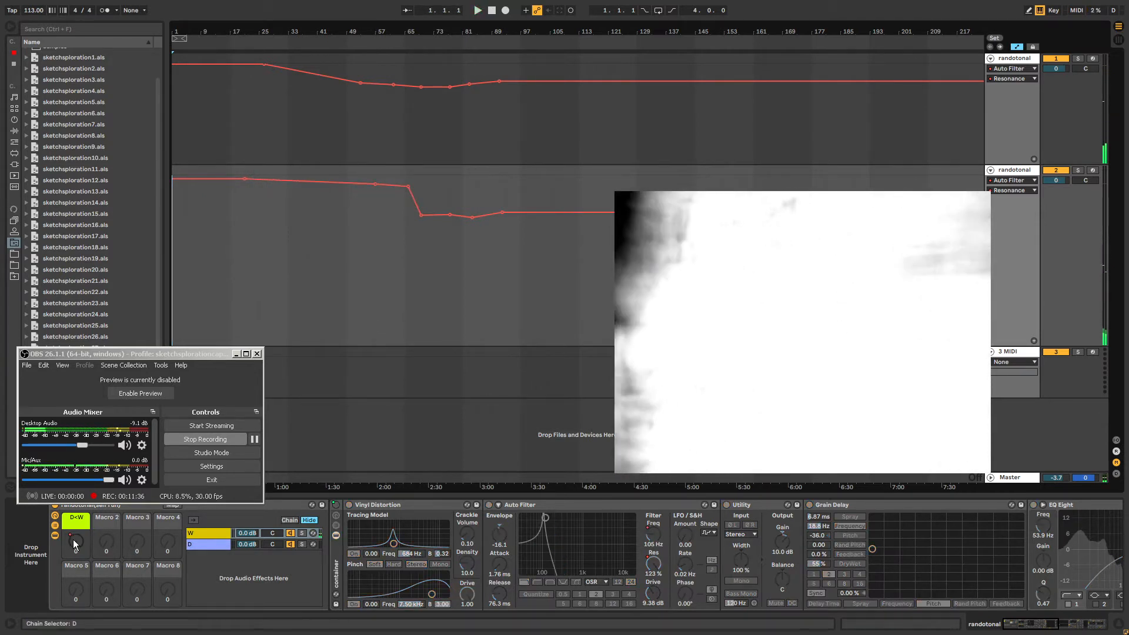
pyautogui.click(477, 10)
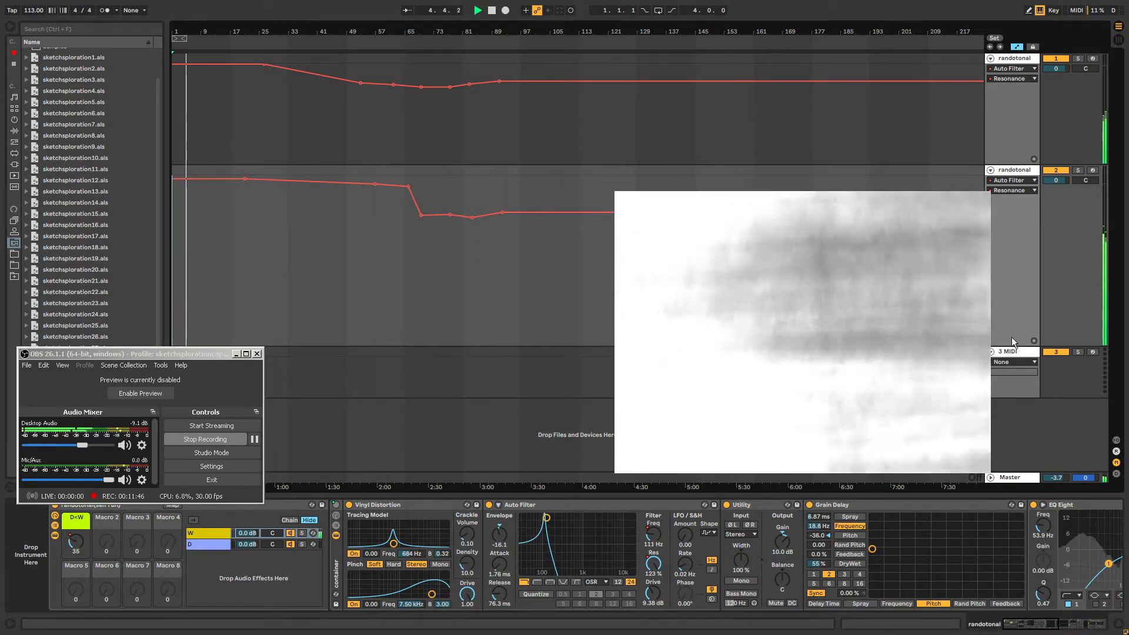
# Make the second randotonal track's lane shorter and select the empty 3 MIDI track.
pyautogui.moveTo(1013, 342); pyautogui.dragTo(1012, 254)
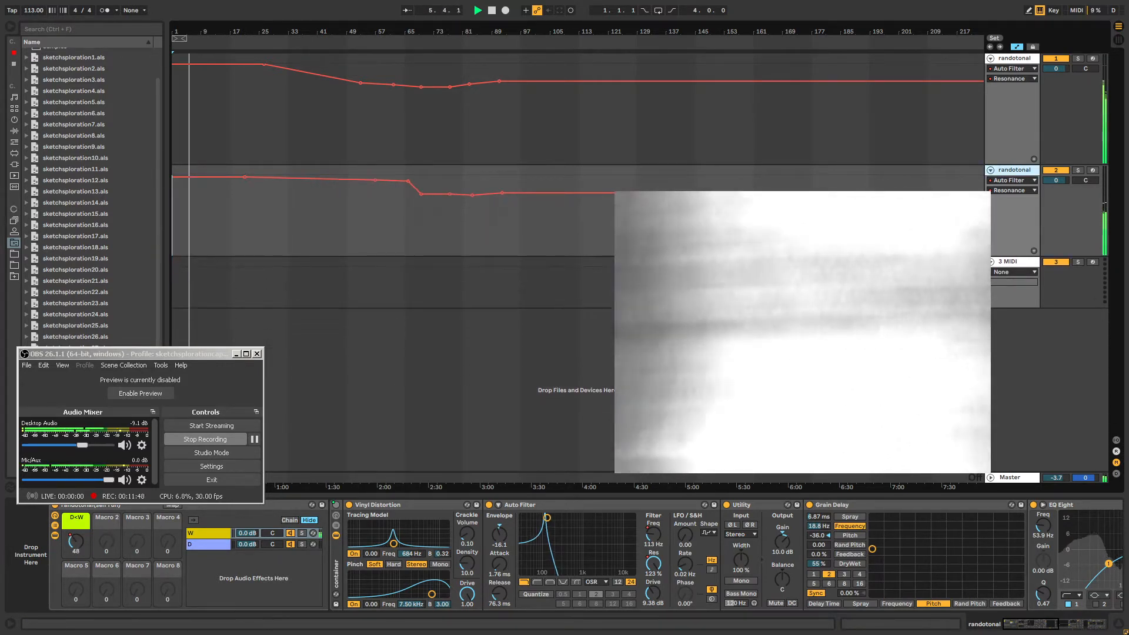
pyautogui.moveTo(855, 299); pyautogui.dragTo(775, 379)
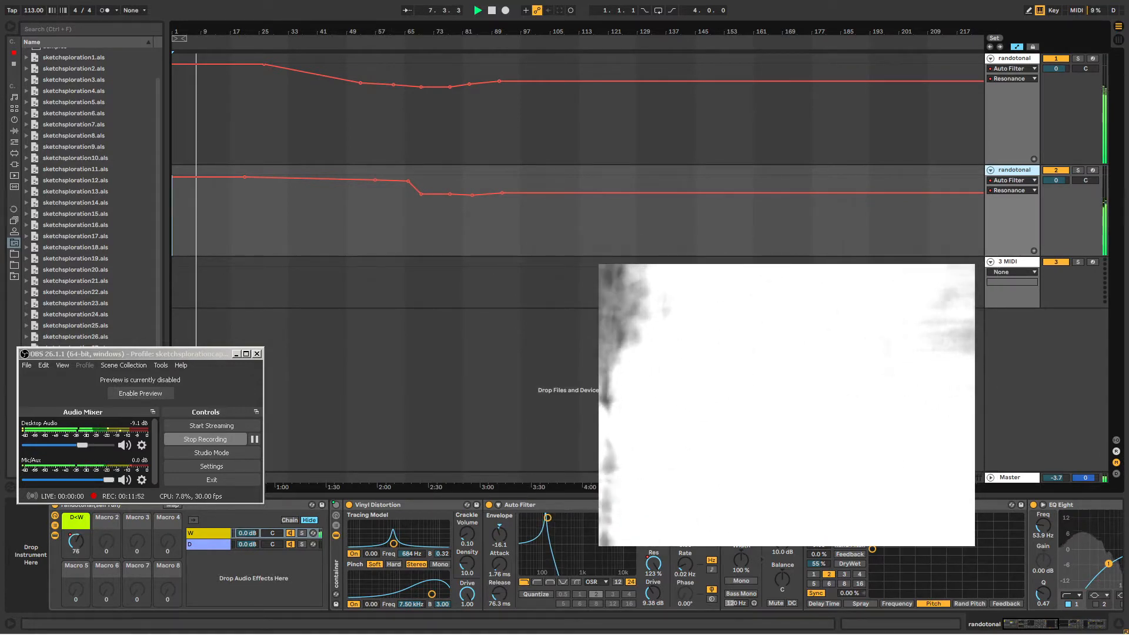
pyautogui.moveTo(781, 379); pyautogui.dragTo(1128, 381)
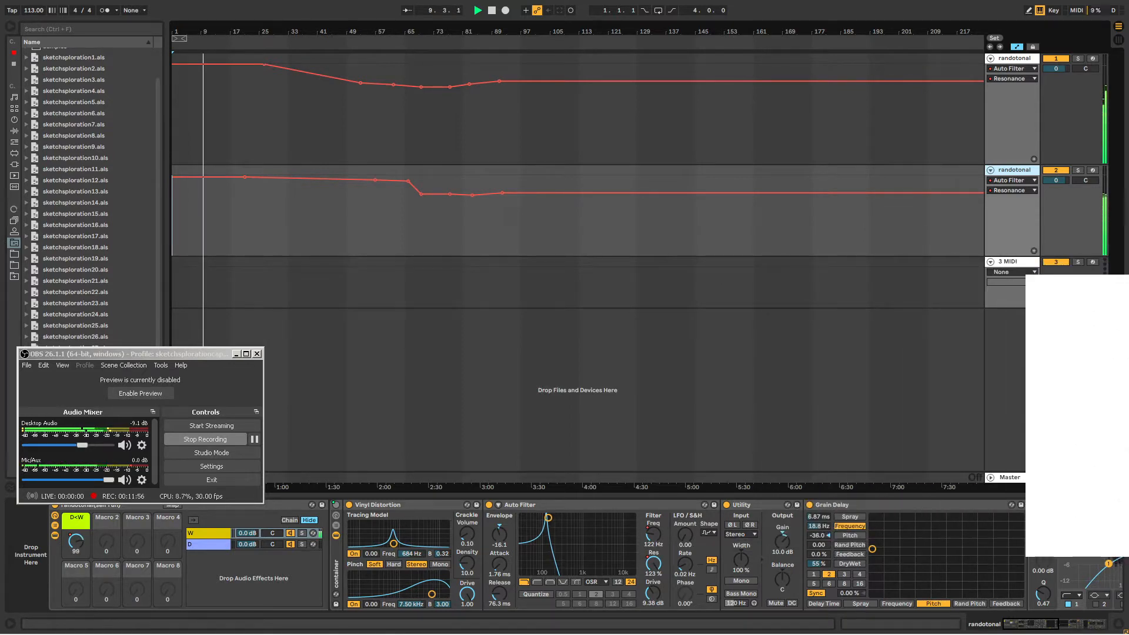
pyautogui.click(1015, 260)
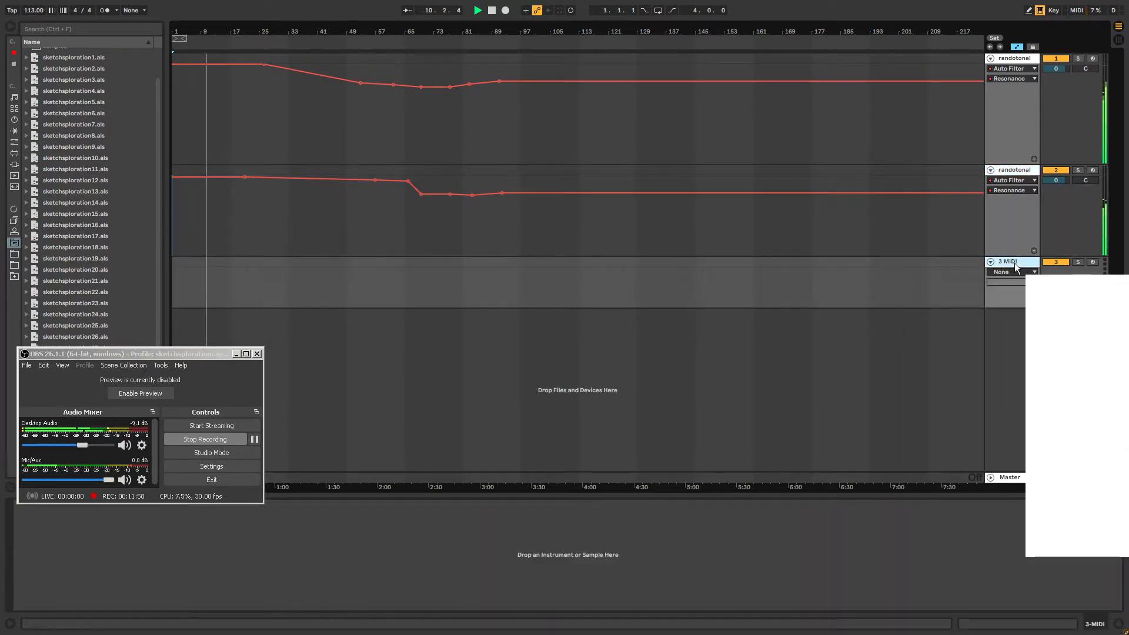
# Uncover the browser and device area and select the empty 3 MIDI track.
pyautogui.click(1023, 174)
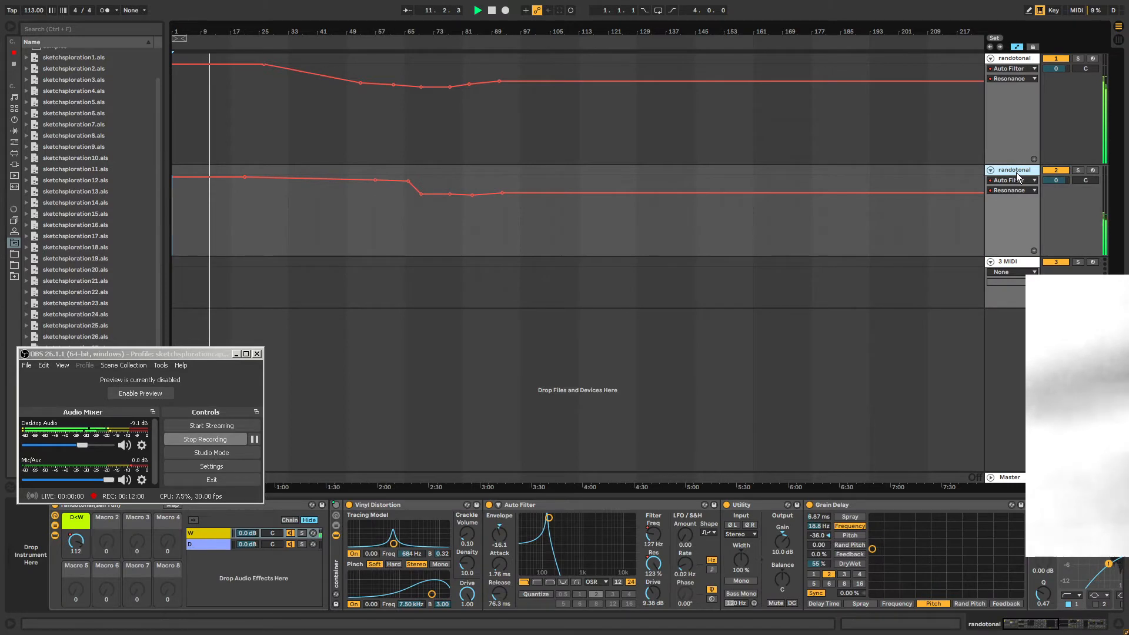
pyautogui.click(151, 347)
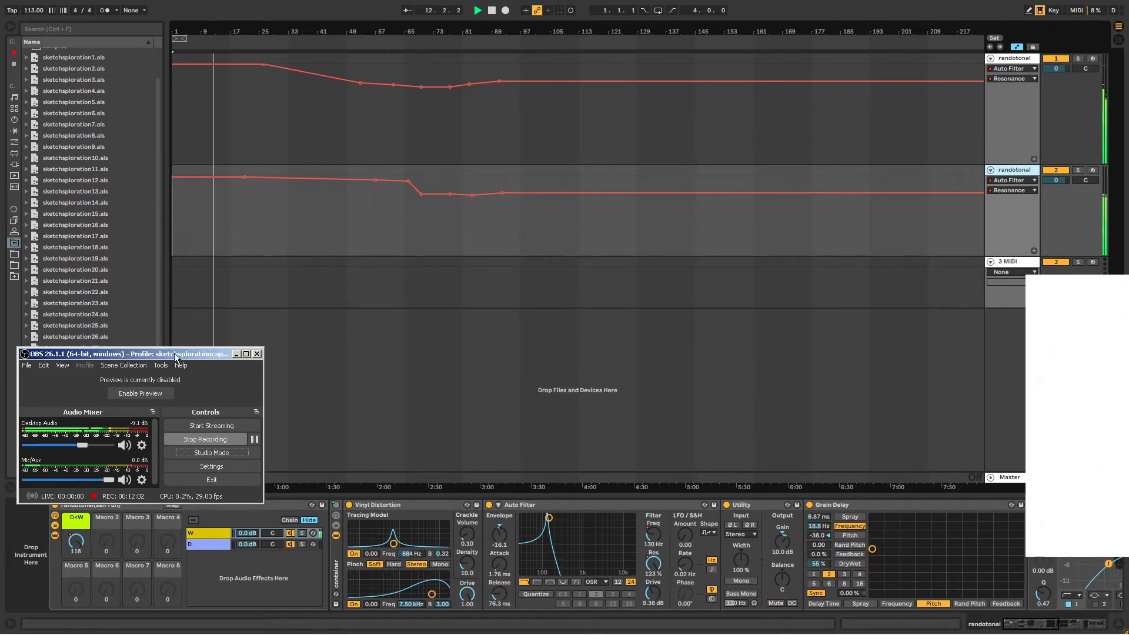
pyautogui.moveTo(733, 284); pyautogui.dragTo(887, 269)
pyautogui.click(1001, 264)
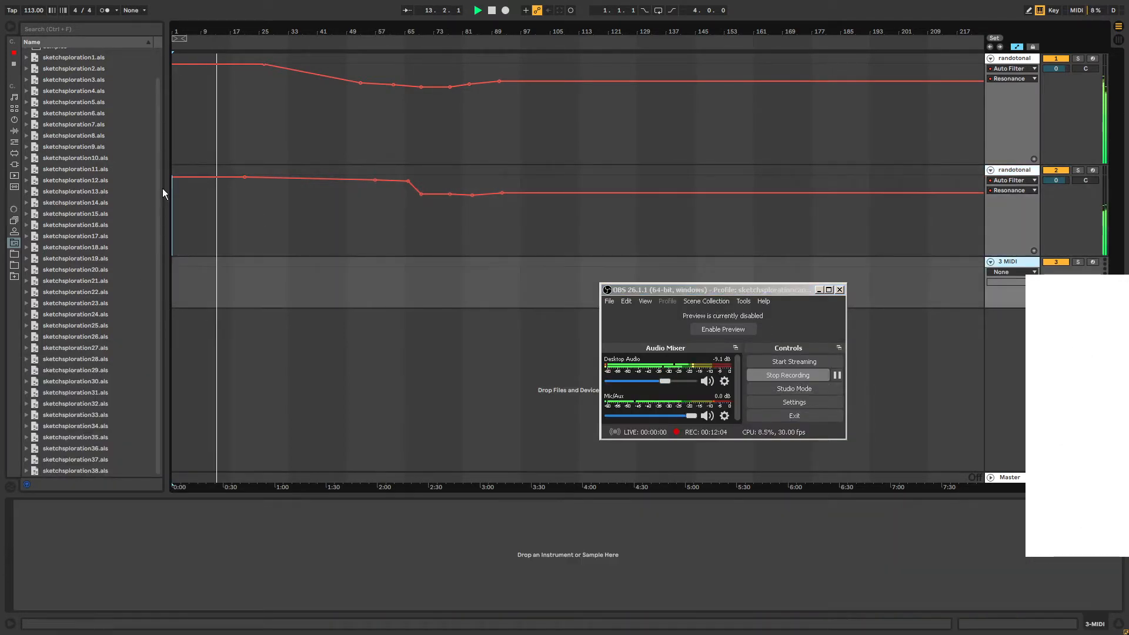
pyautogui.scroll(3, 128, 59)
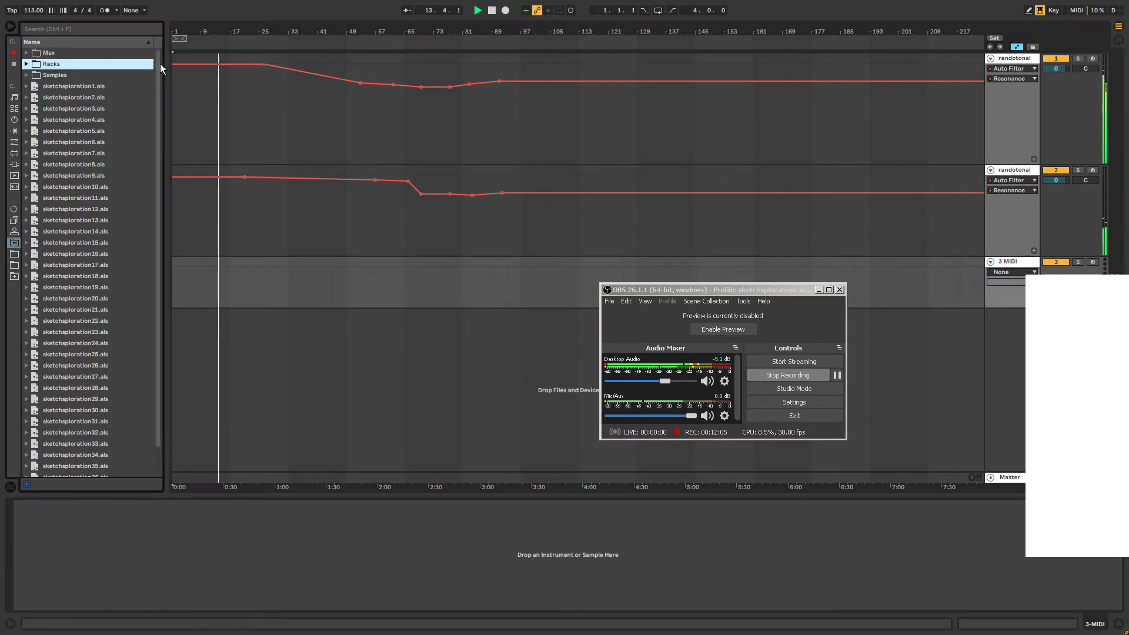
# Load turqiosenoise.adg from Racks > Audio > Sound Generators onto 3 MIDI and raise off<ON.
pyautogui.click(26, 64)
pyautogui.click(33, 74)
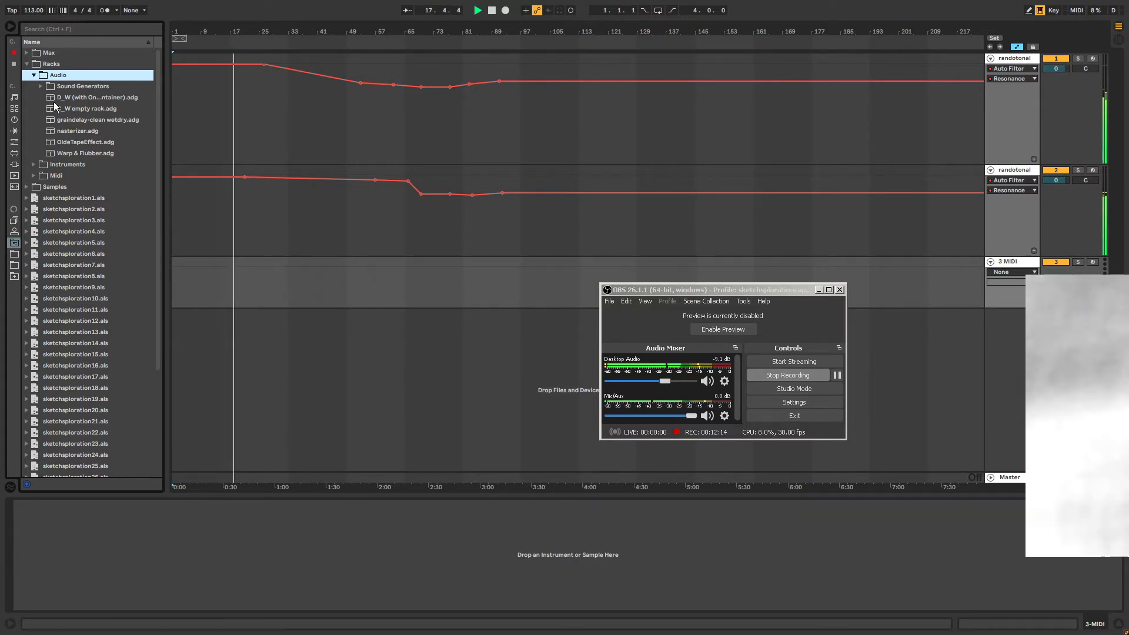
pyautogui.click(41, 83)
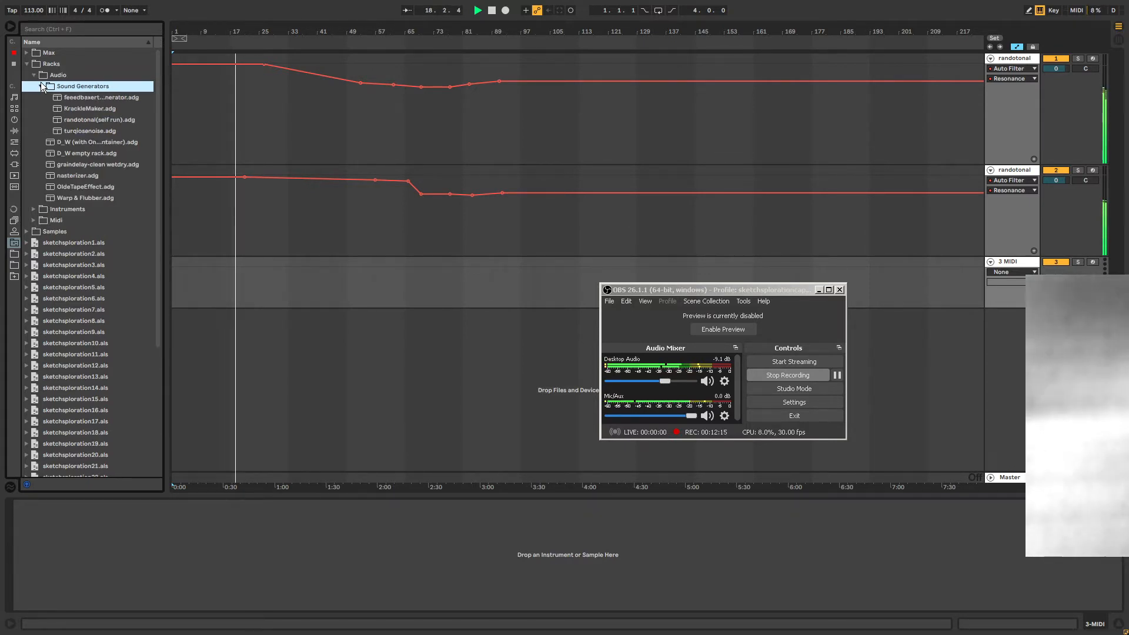
pyautogui.click(76, 132)
pyautogui.moveTo(76, 133); pyautogui.dragTo(256, 270)
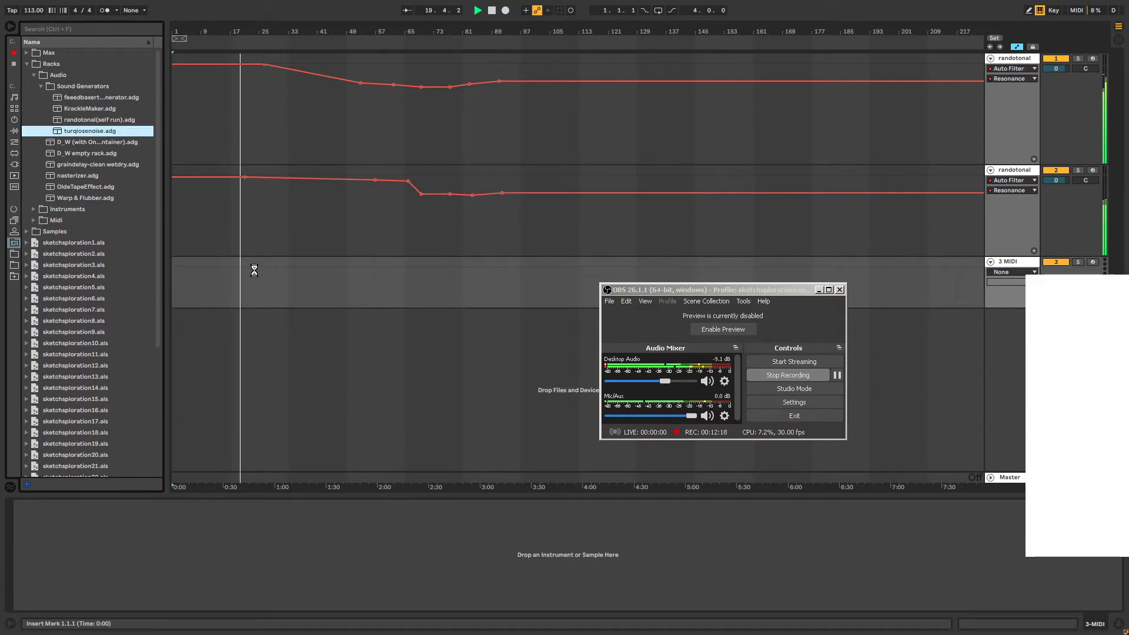
pyautogui.moveTo(65, 535); pyautogui.dragTo(93, 537)
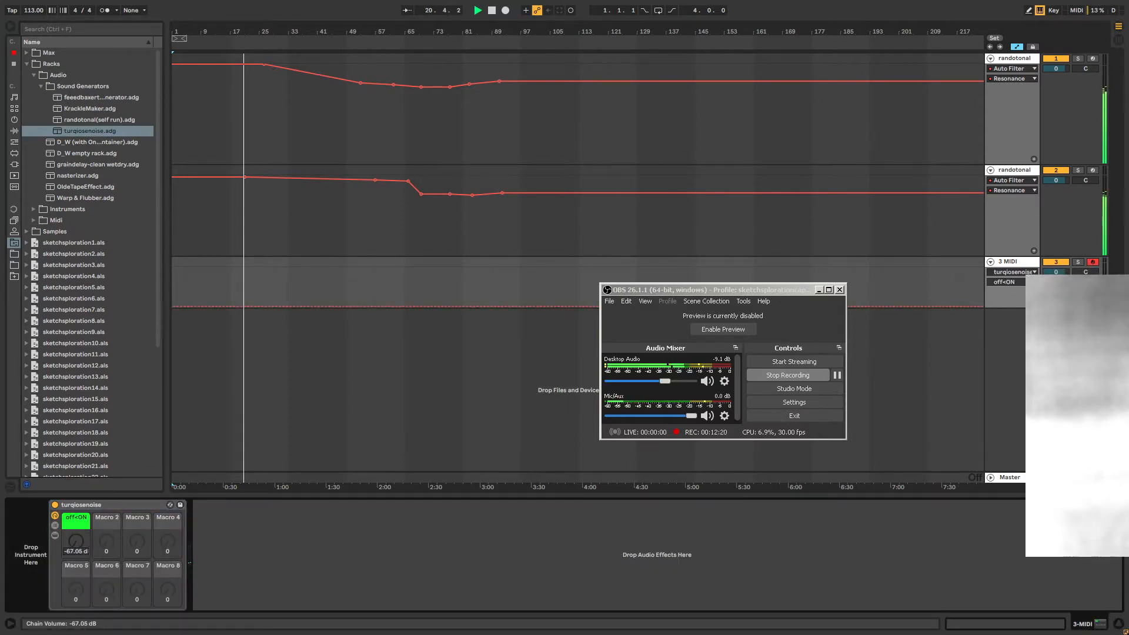
# Ramp the off<ON envelope up from silence, show Frequency lanes on both randotonal tracks, zoom near bar 87.
pyautogui.click(242, 296)
pyautogui.moveTo(208, 298); pyautogui.dragTo(405, 268)
pyautogui.click(1012, 59)
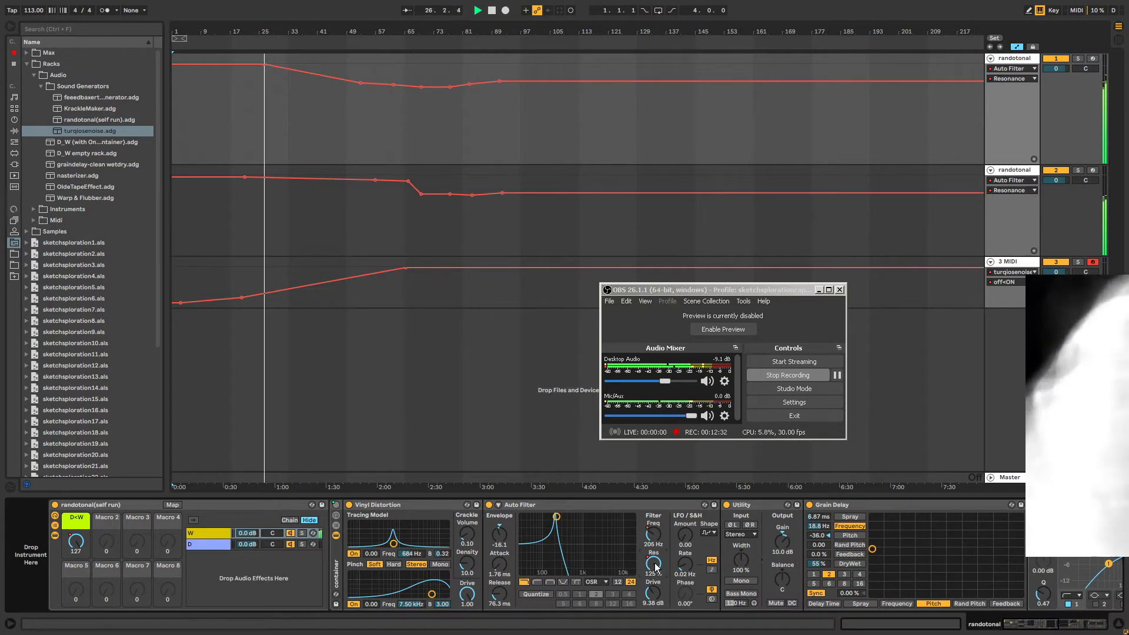
pyautogui.click(653, 535)
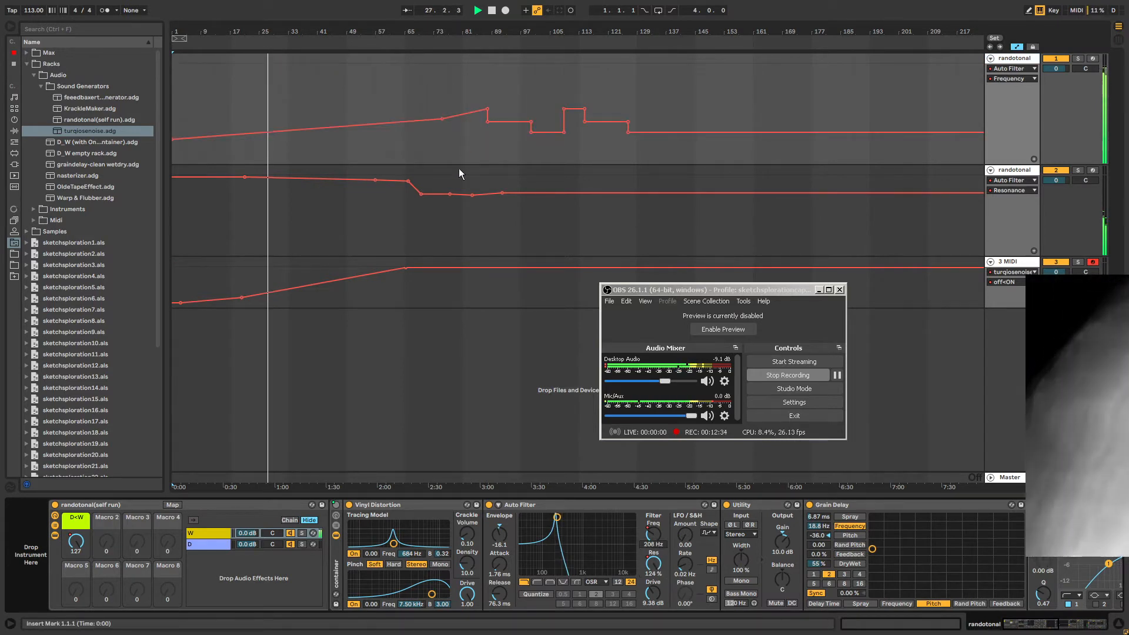
pyautogui.click(1026, 177)
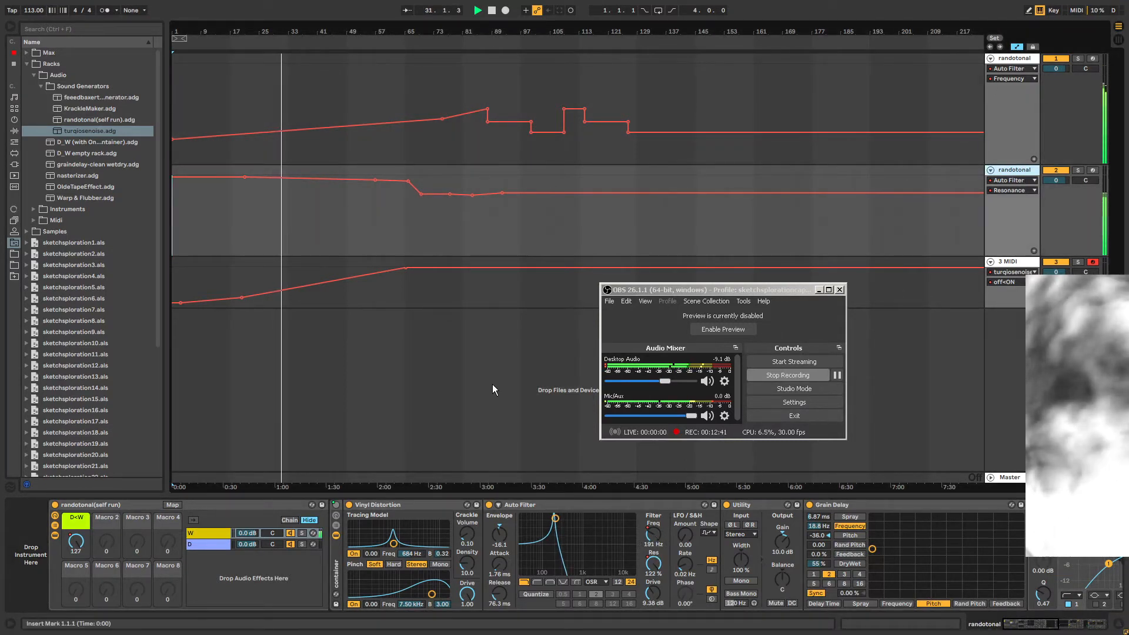
pyautogui.click(659, 539)
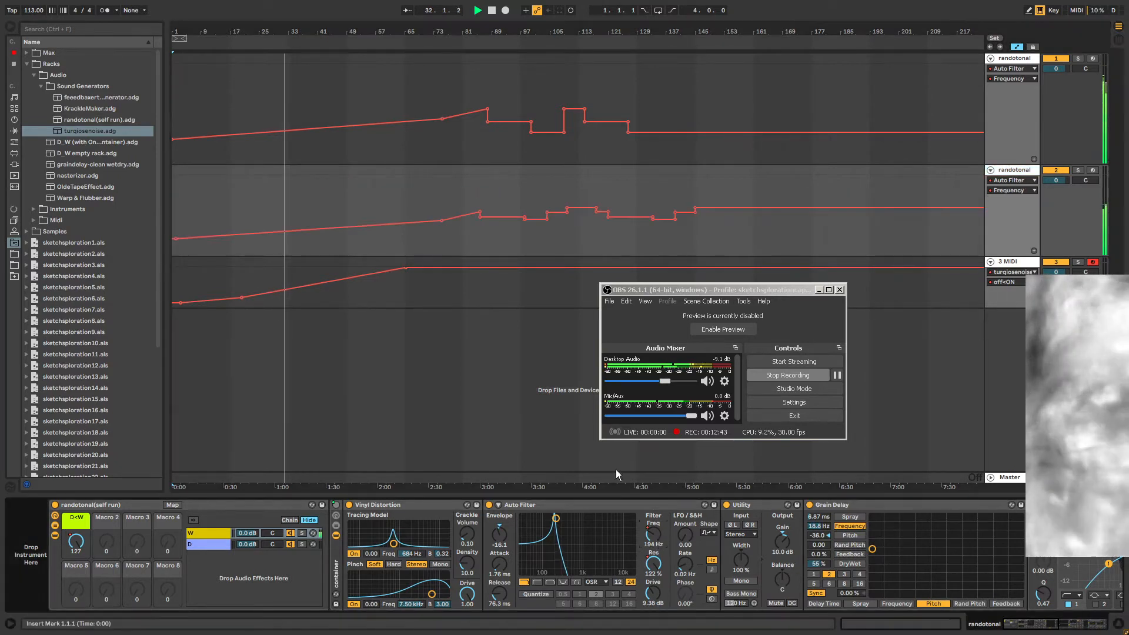
pyautogui.moveTo(489, 27); pyautogui.dragTo(487, 118)
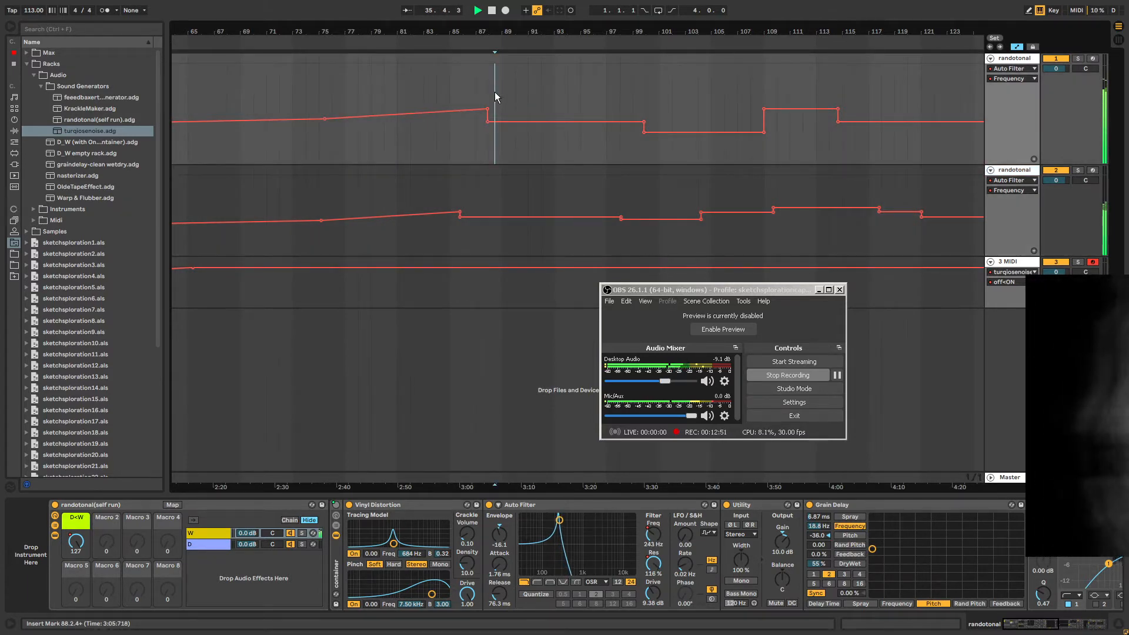
# Add a locator near bar 88 and draw a 1.70 kHz Frequency peak before bar 89 on track 2.
pyautogui.rightClick(500, 39)
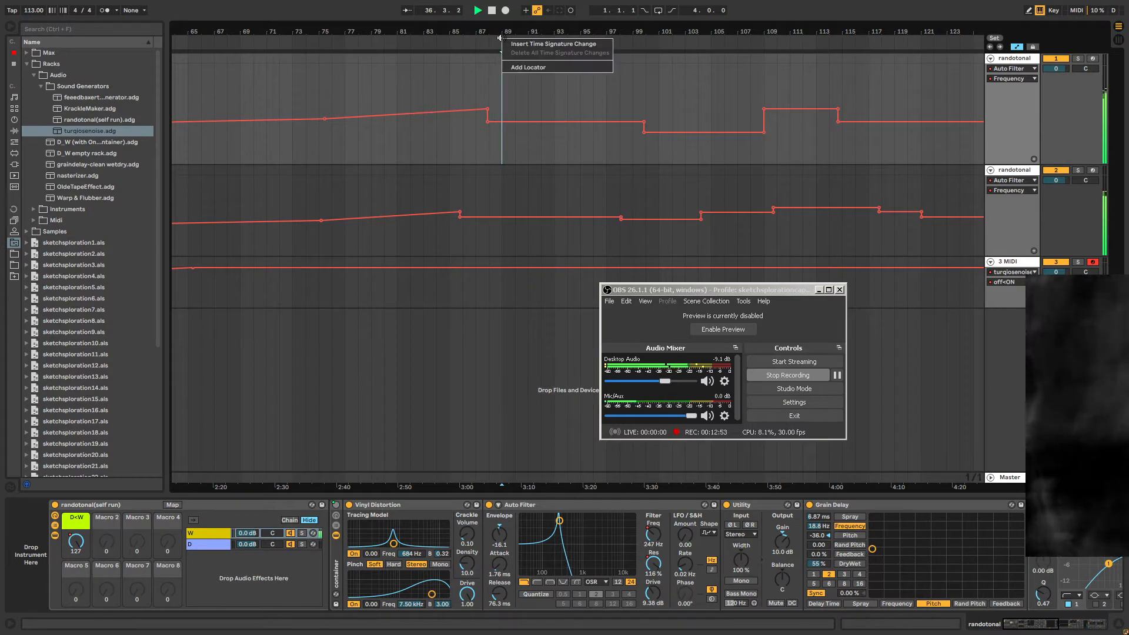
pyautogui.click(521, 67)
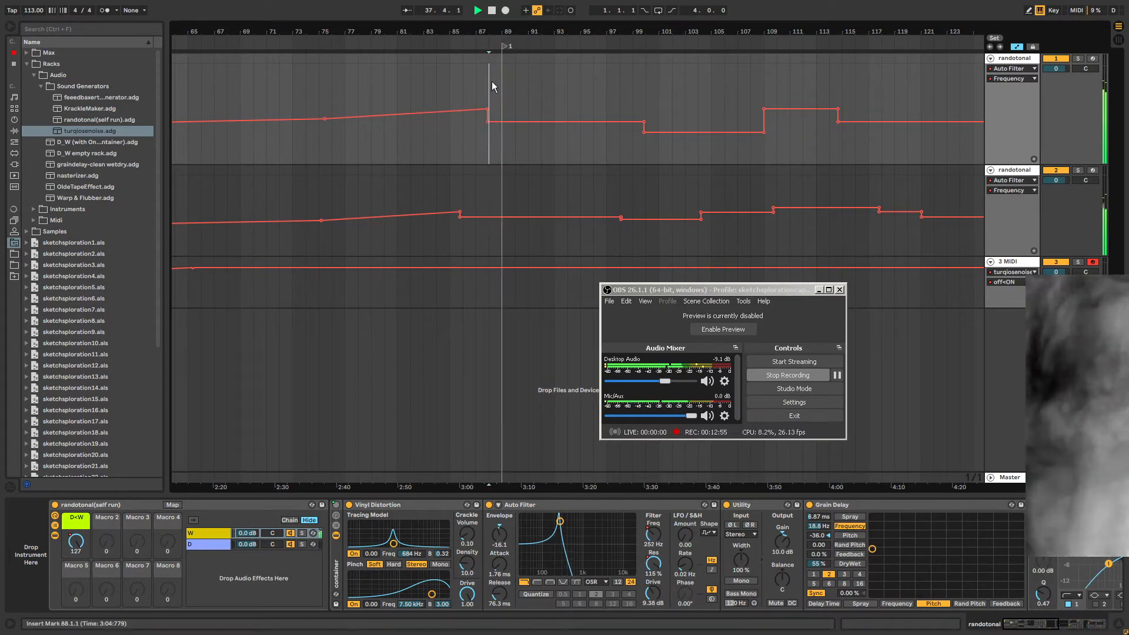
pyautogui.press('b')
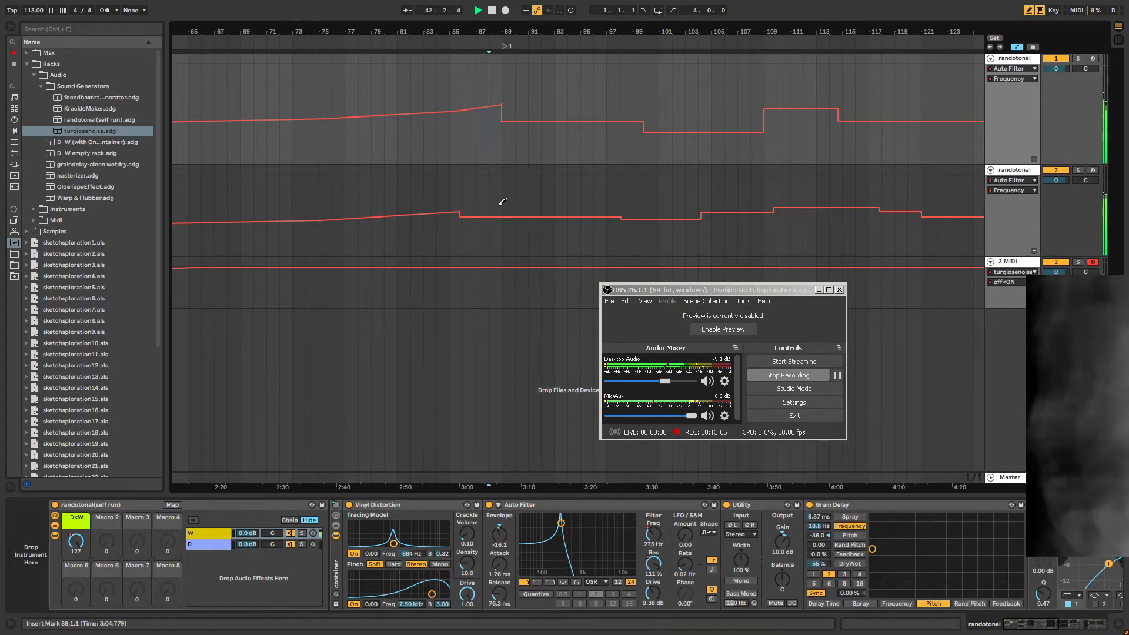
pyautogui.click(499, 205)
pyautogui.press('b')
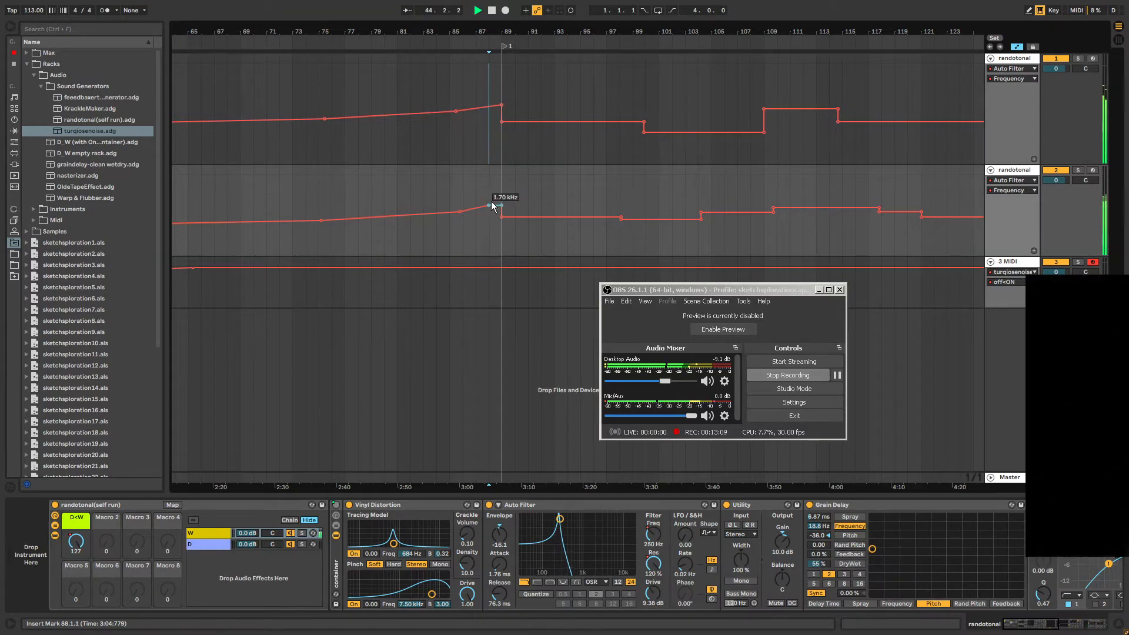
pyautogui.moveTo(518, 27); pyautogui.dragTo(648, 7)
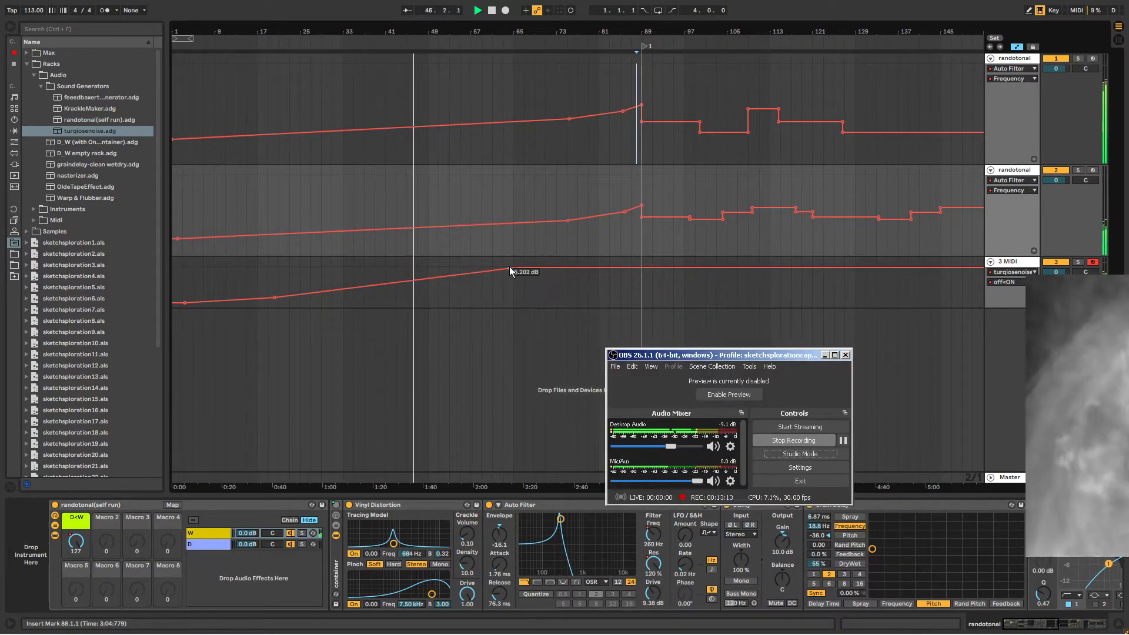
pyautogui.click(587, 273)
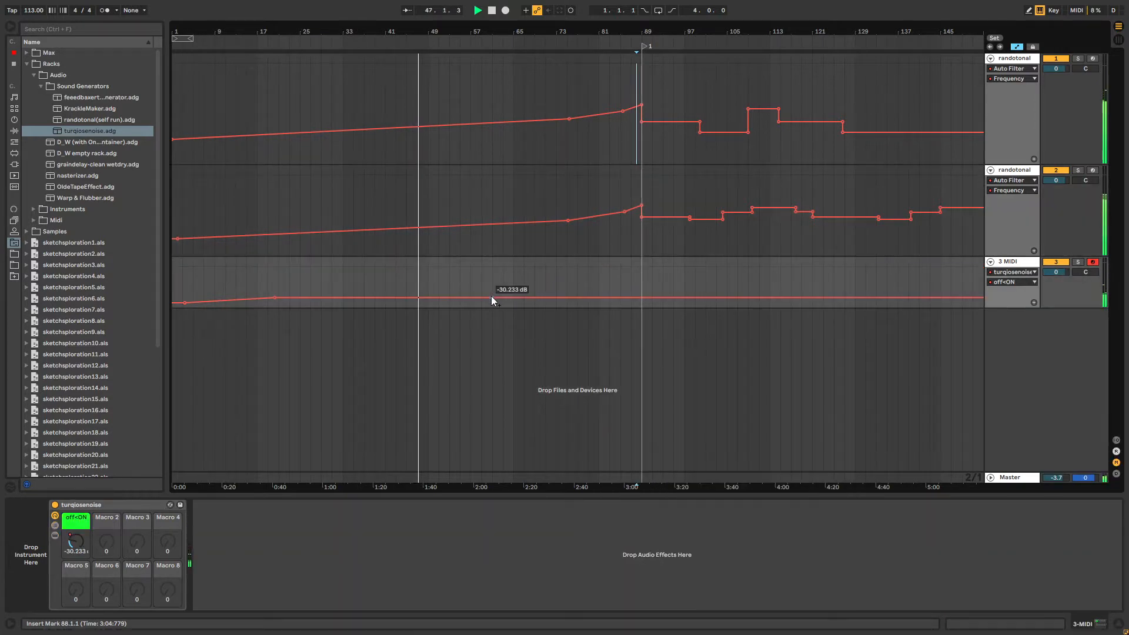
# Extend the off<ON fade-in to bar 88, drop it to -42.173 dB afterwards, and heighten the lane.
pyautogui.moveTo(492, 295); pyautogui.dragTo(609, 292)
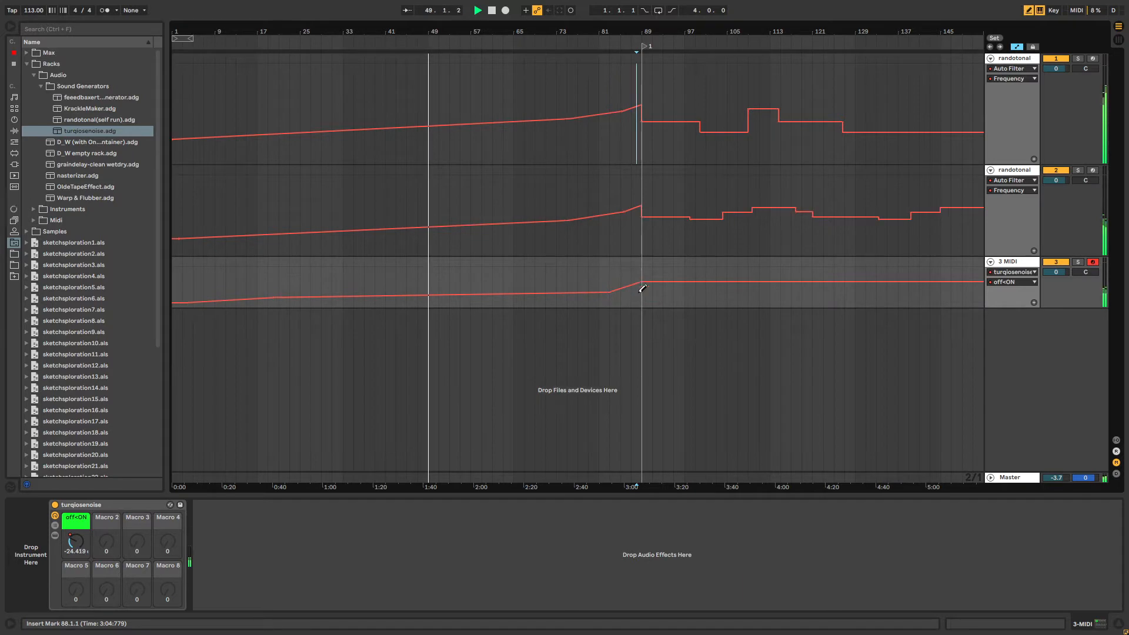
pyautogui.moveTo(643, 301); pyautogui.dragTo(638, 302)
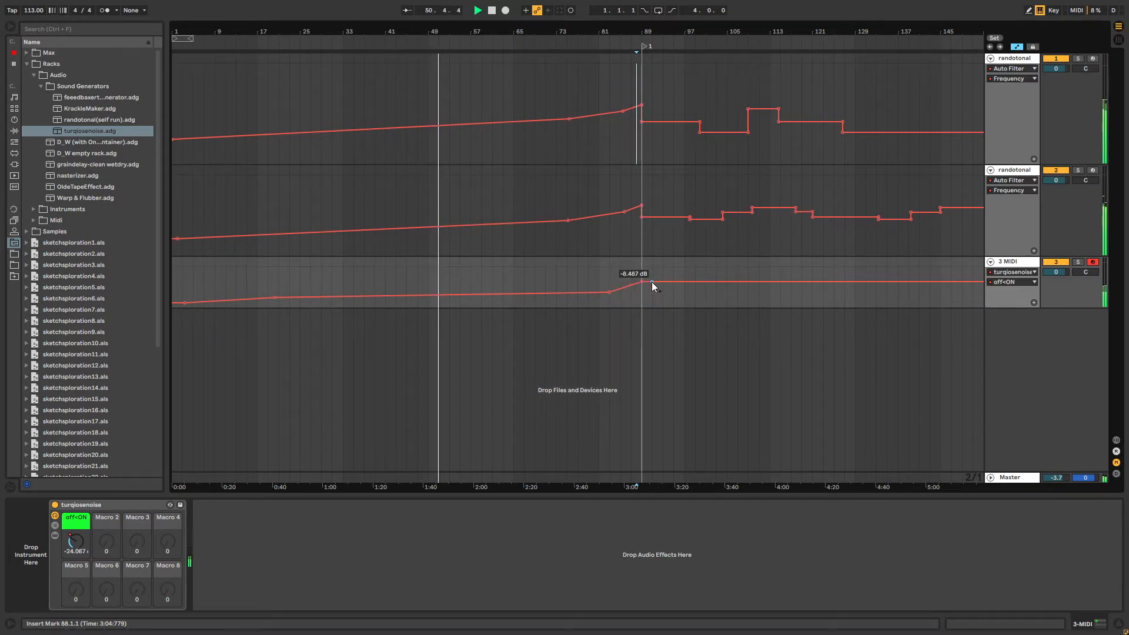
pyautogui.moveTo(652, 281); pyautogui.dragTo(641, 301)
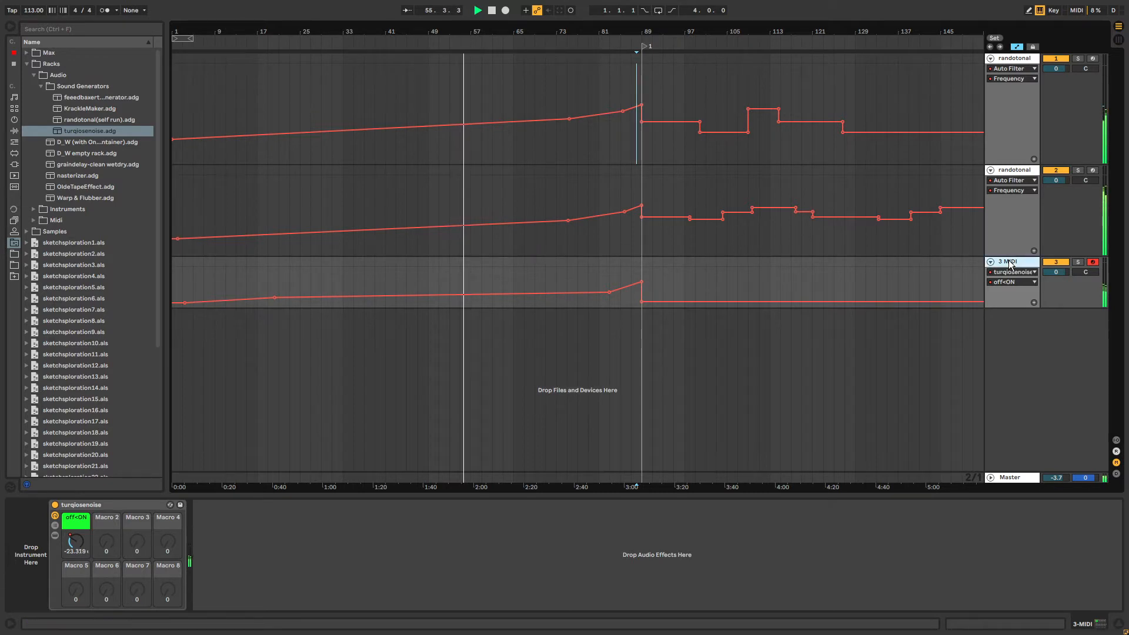
pyautogui.moveTo(1005, 308); pyautogui.dragTo(1005, 331)
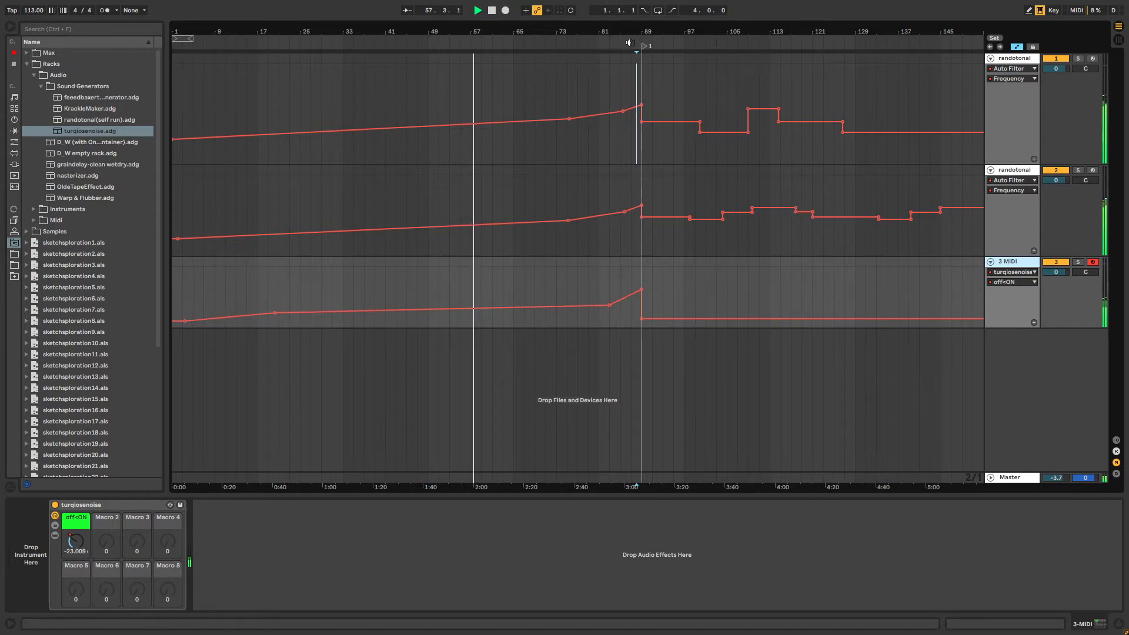
# Select the third MIDI track and rename it noise.
pyautogui.click(649, 77)
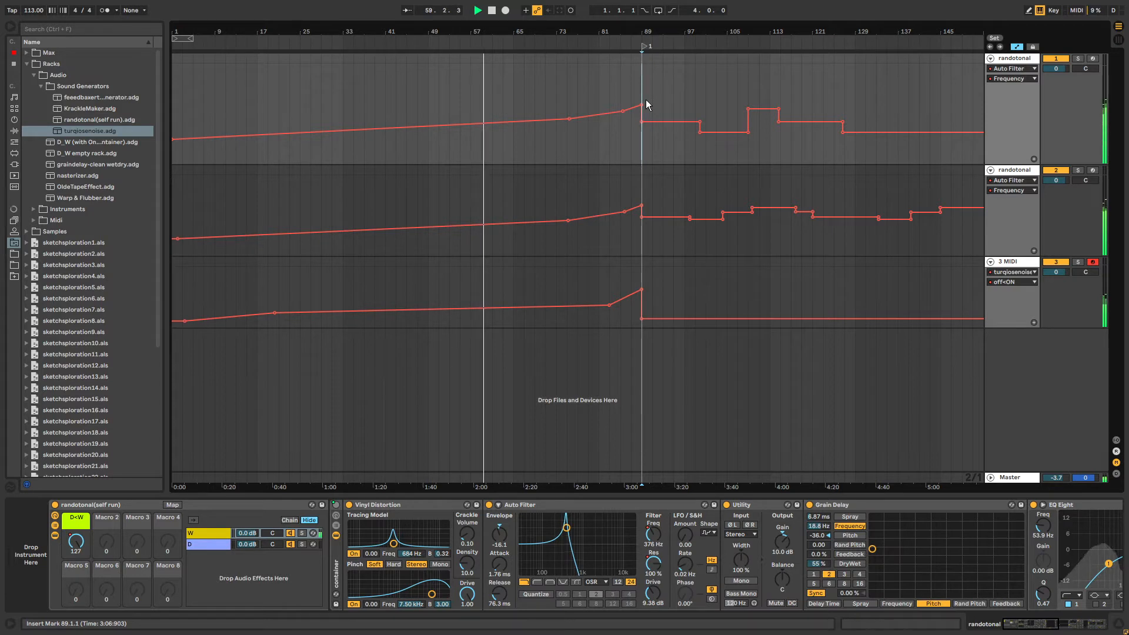
pyautogui.click(1013, 181)
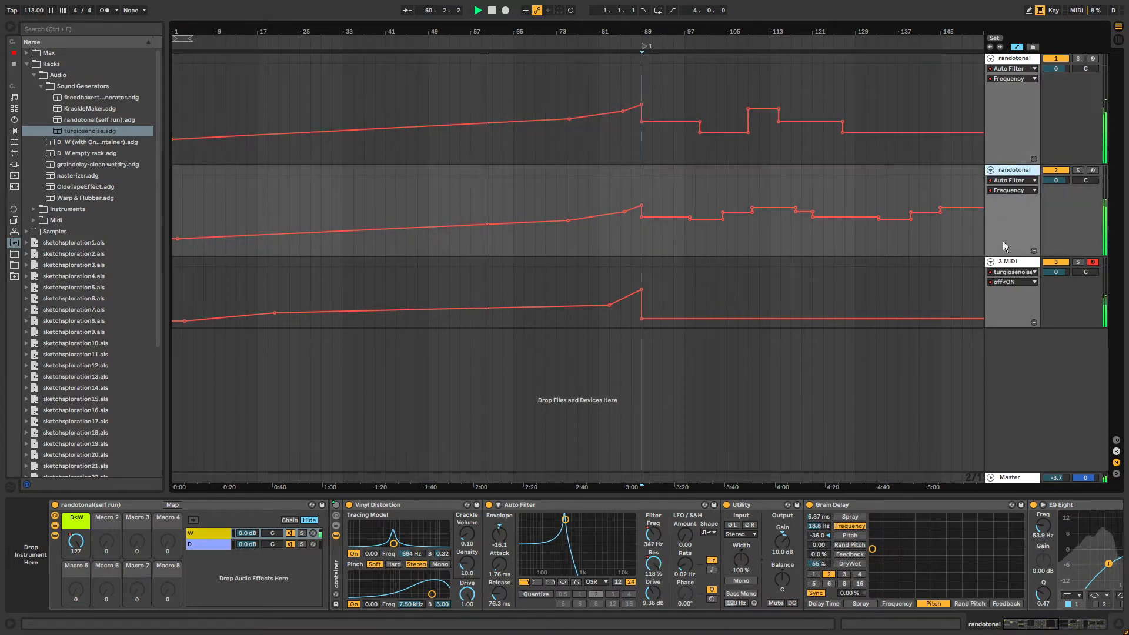
pyautogui.click(1010, 264)
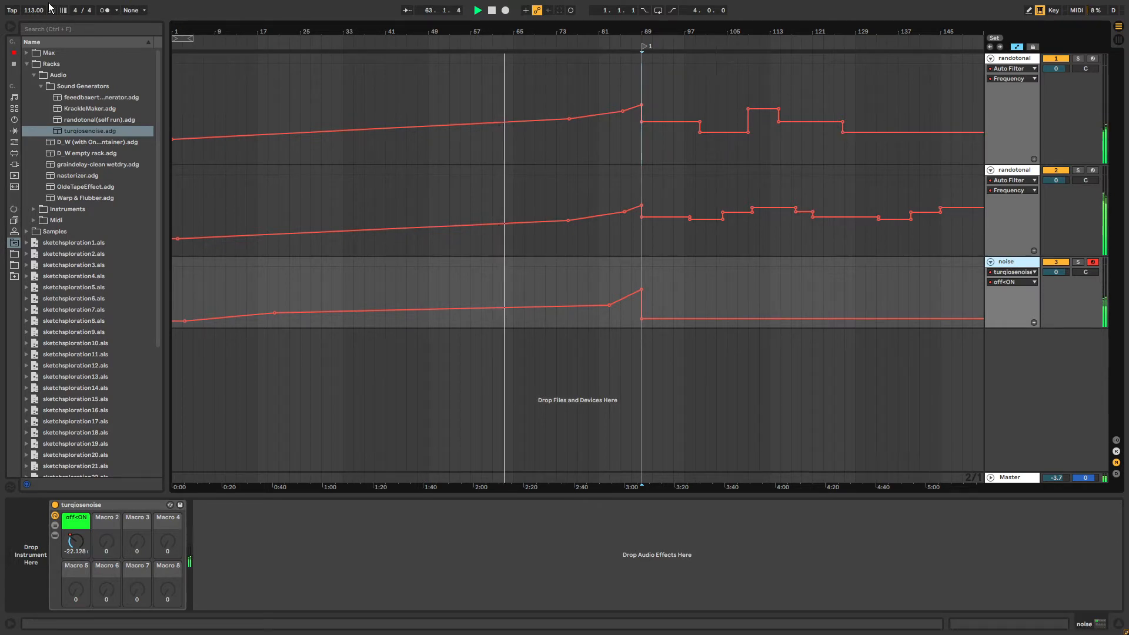
# Raise the song tempo to 180 BPM and show the Master track's Song Tempo automation.
pyautogui.moveTo(33, 10); pyautogui.dragTo(33, 6)
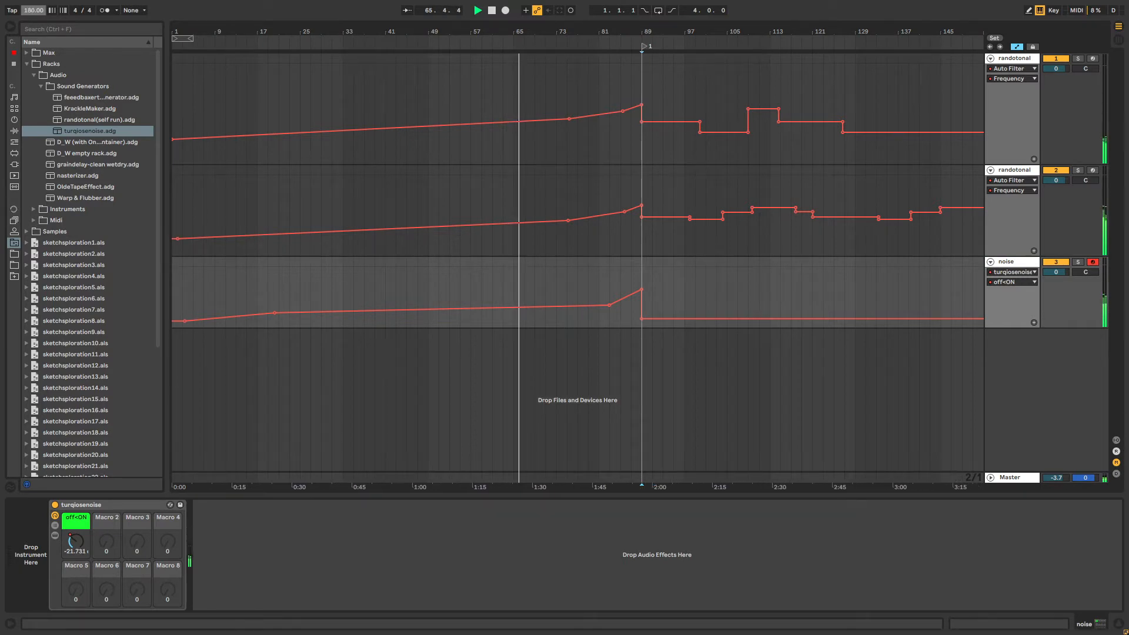
pyautogui.click(992, 478)
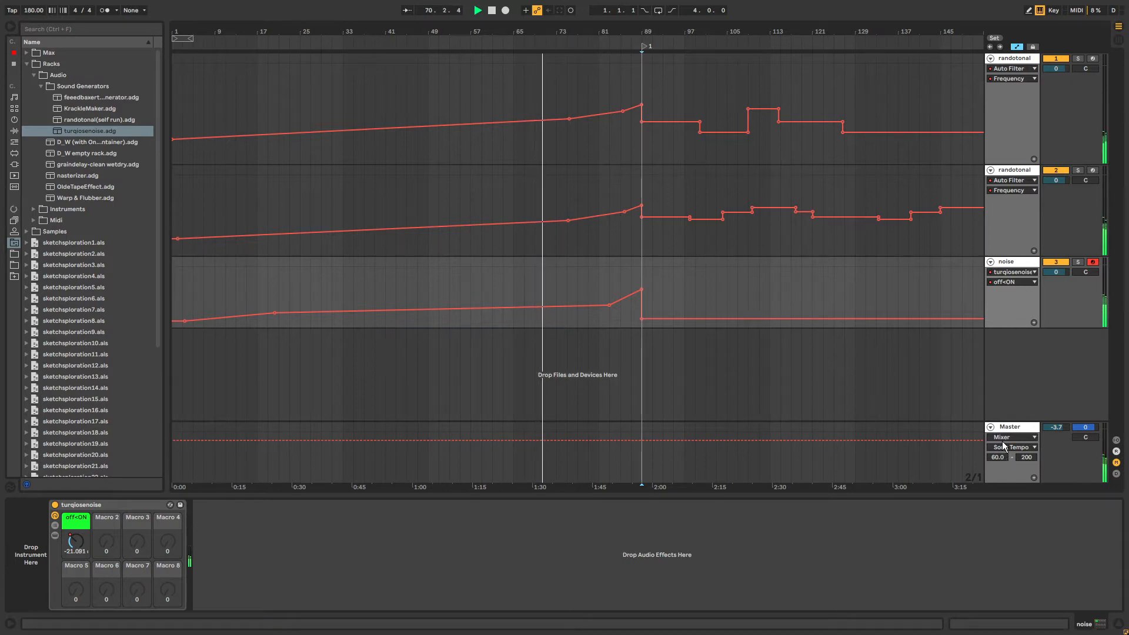
pyautogui.click(1009, 171)
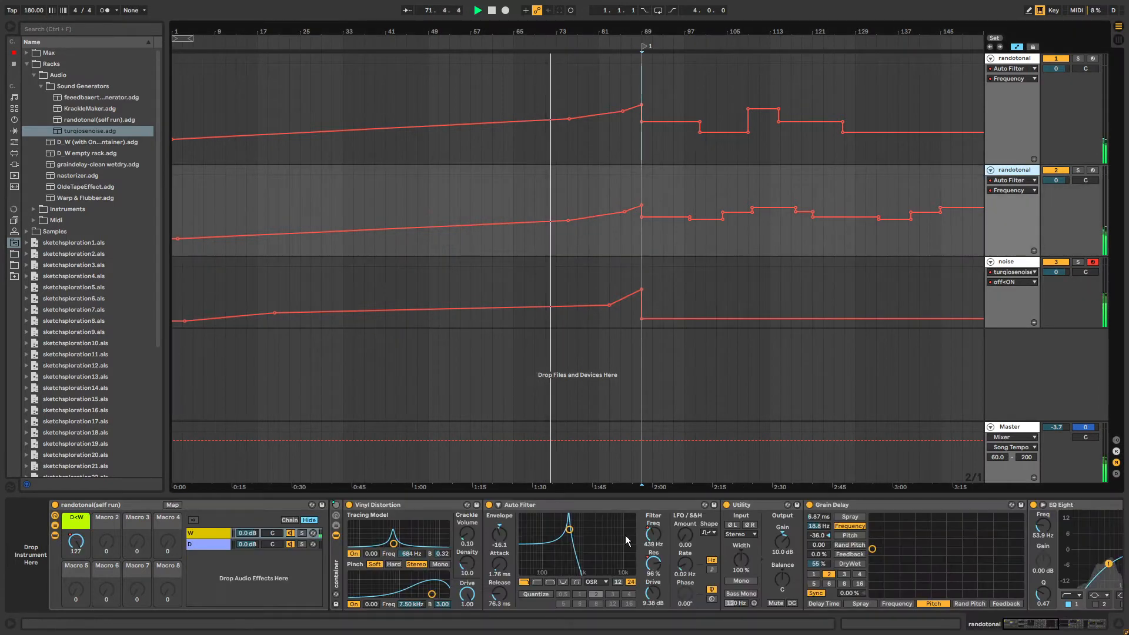
# Shape the second randotonal track's Resonance automation with a dip, then a 125% peak at bar 89.
pyautogui.click(654, 563)
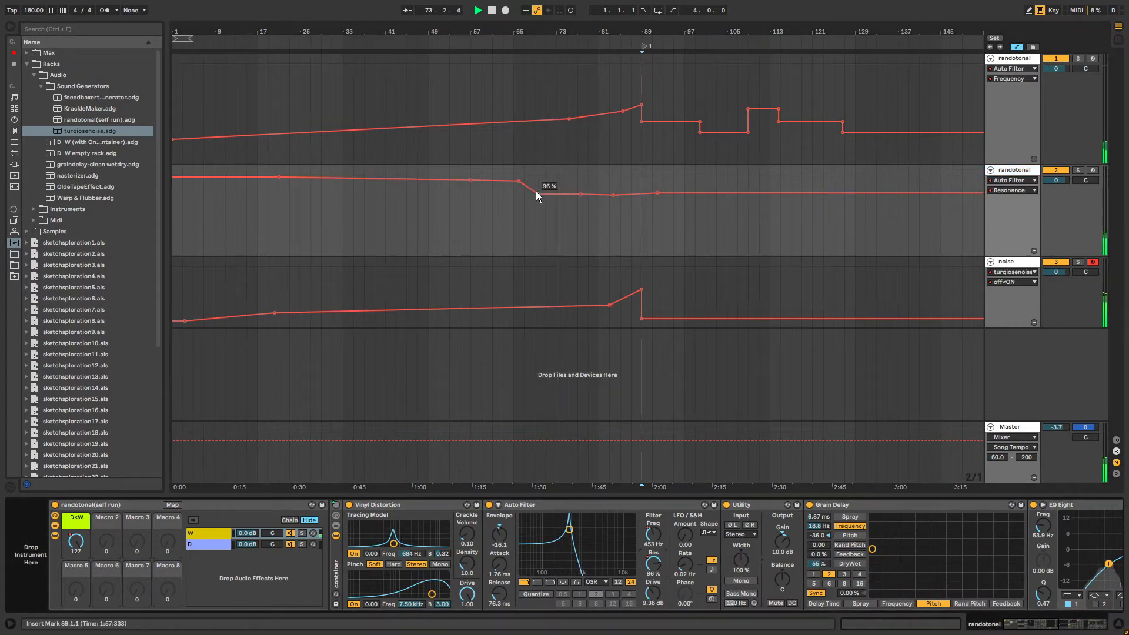
pyautogui.moveTo(537, 194); pyautogui.dragTo(652, 176)
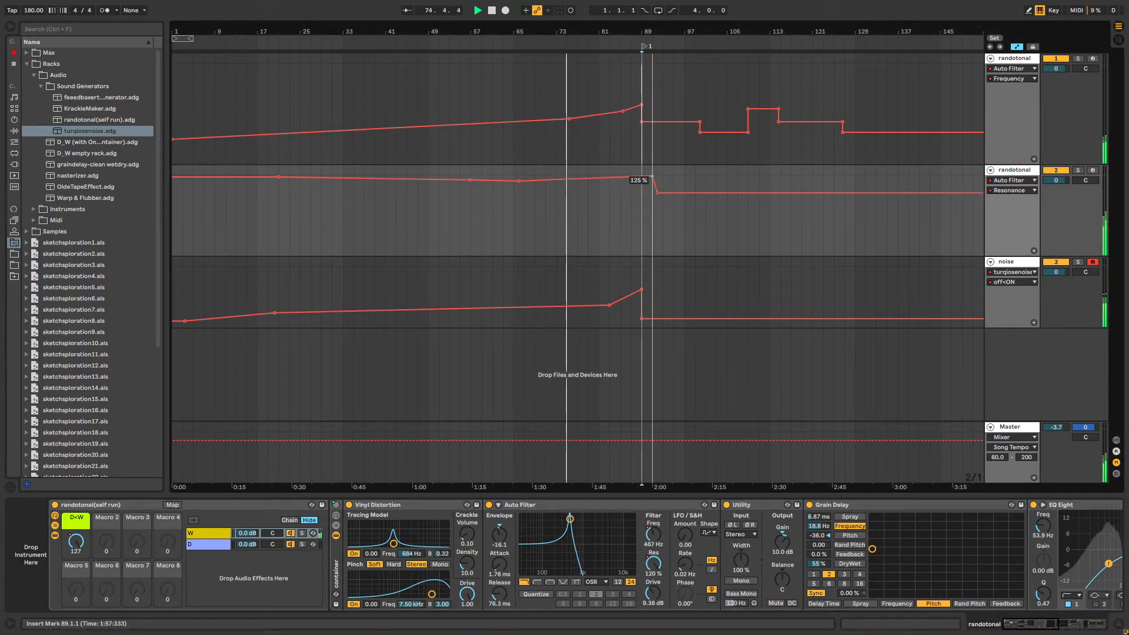
pyautogui.click(657, 193)
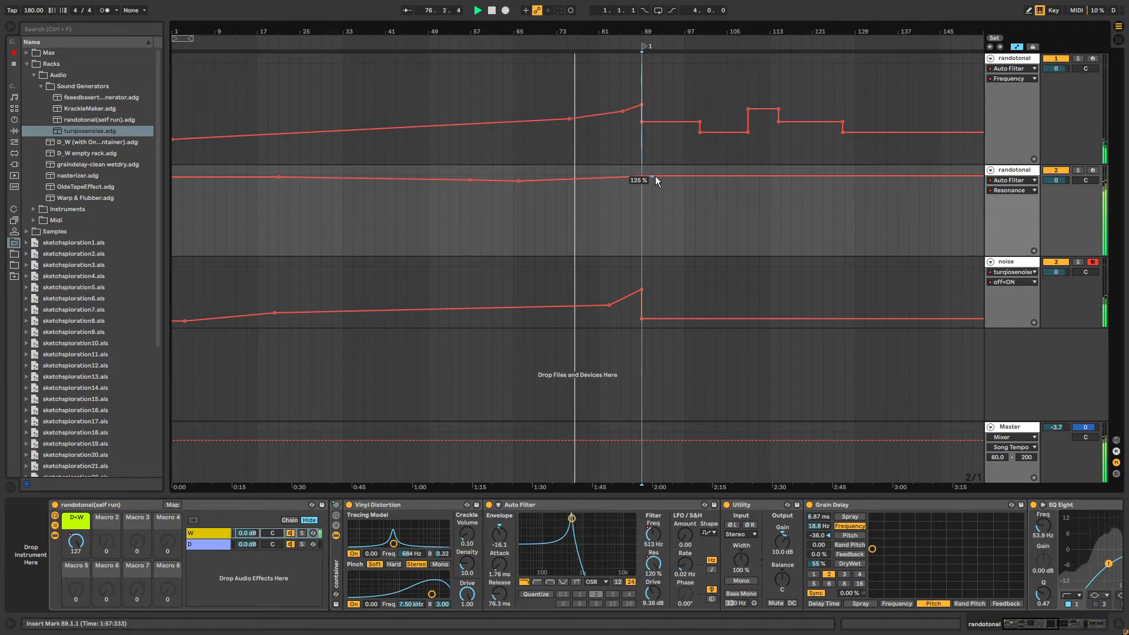
pyautogui.moveTo(556, 177); pyautogui.dragTo(598, 196)
# Add a 125% Resonance peak at bar 89 on the first track, then show track 2's Grain Delay DryWet lane.
pyautogui.click(999, 60)
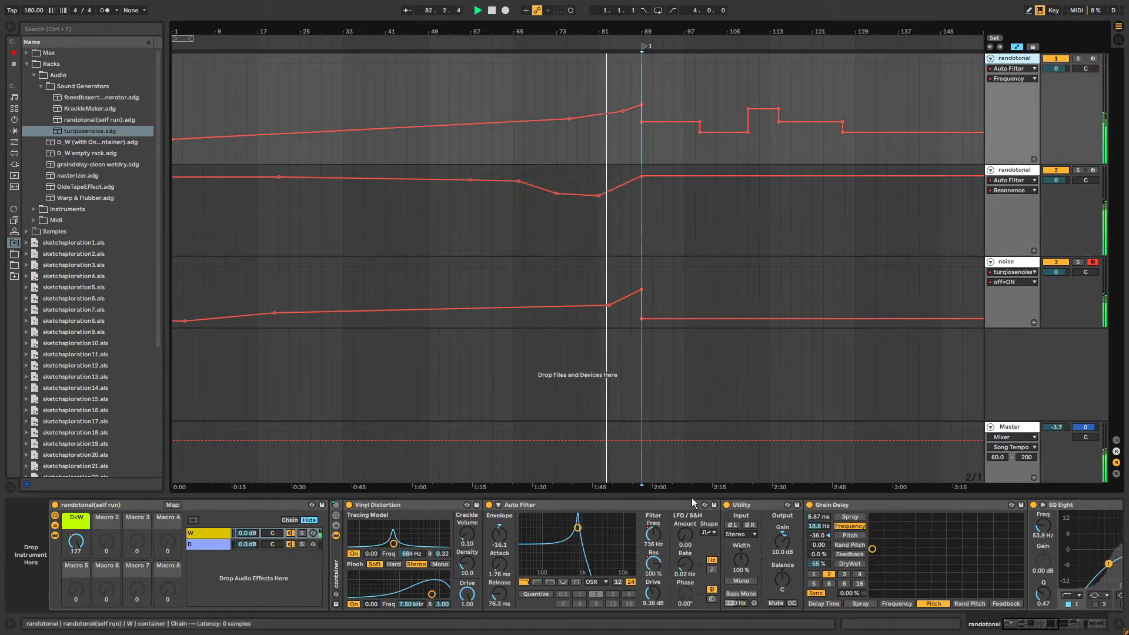
pyautogui.click(653, 563)
pyautogui.moveTo(631, 83)
pyautogui.mouseDown()
pyautogui.moveTo(631, 64)
pyautogui.moveTo(642, 65)
pyautogui.moveTo(642, 84)
pyautogui.mouseUp()
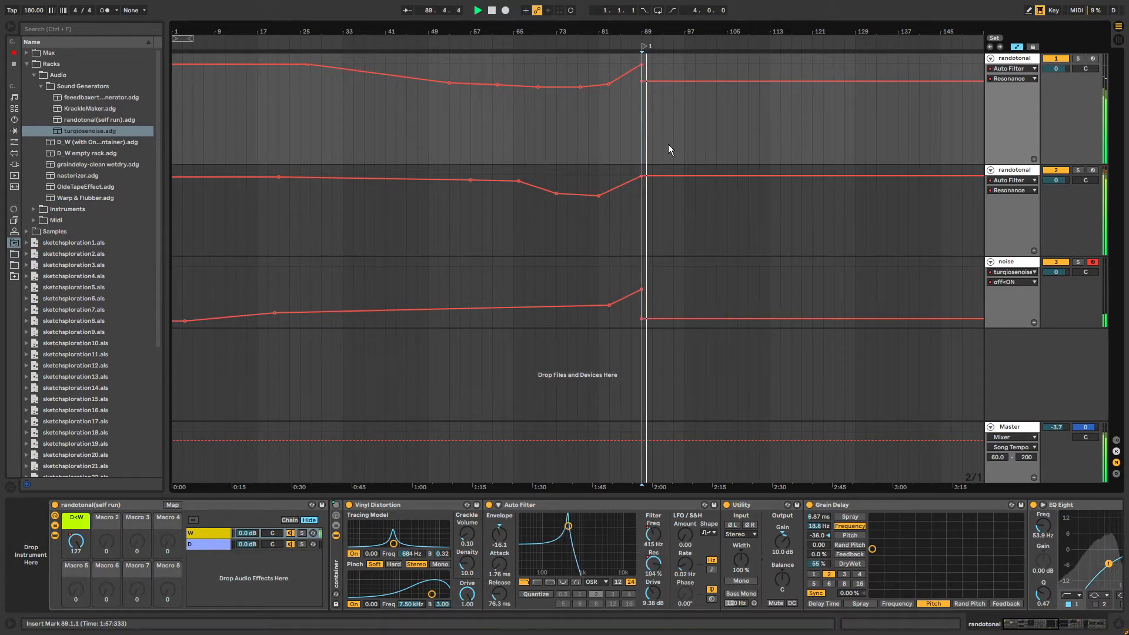
pyautogui.moveTo(643, 176); pyautogui.dragTo(642, 186)
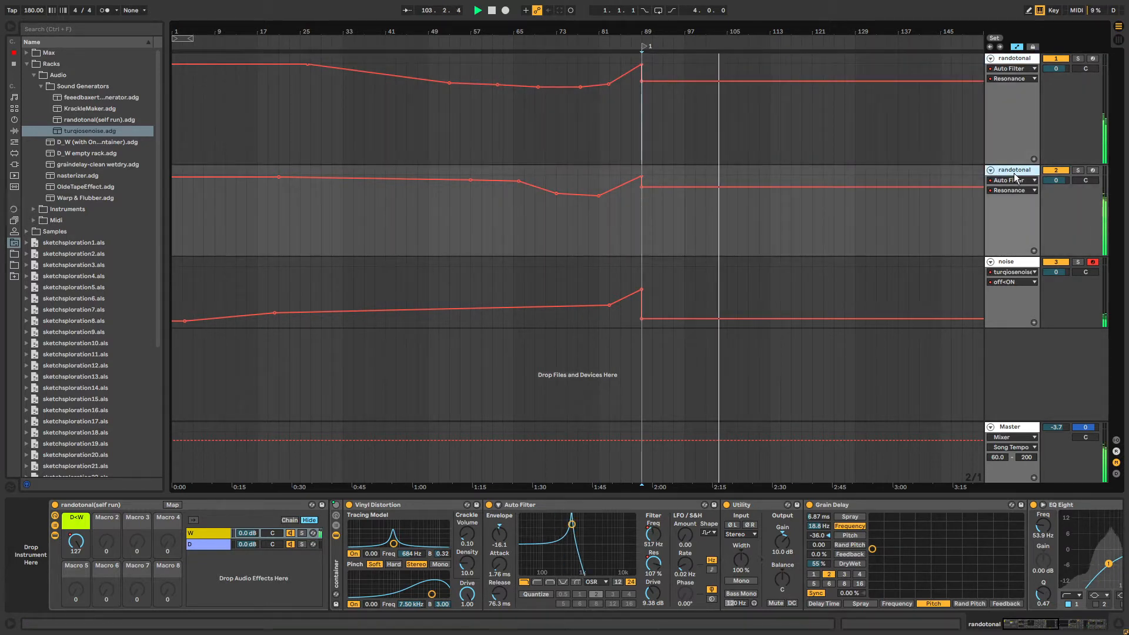
pyautogui.click(819, 564)
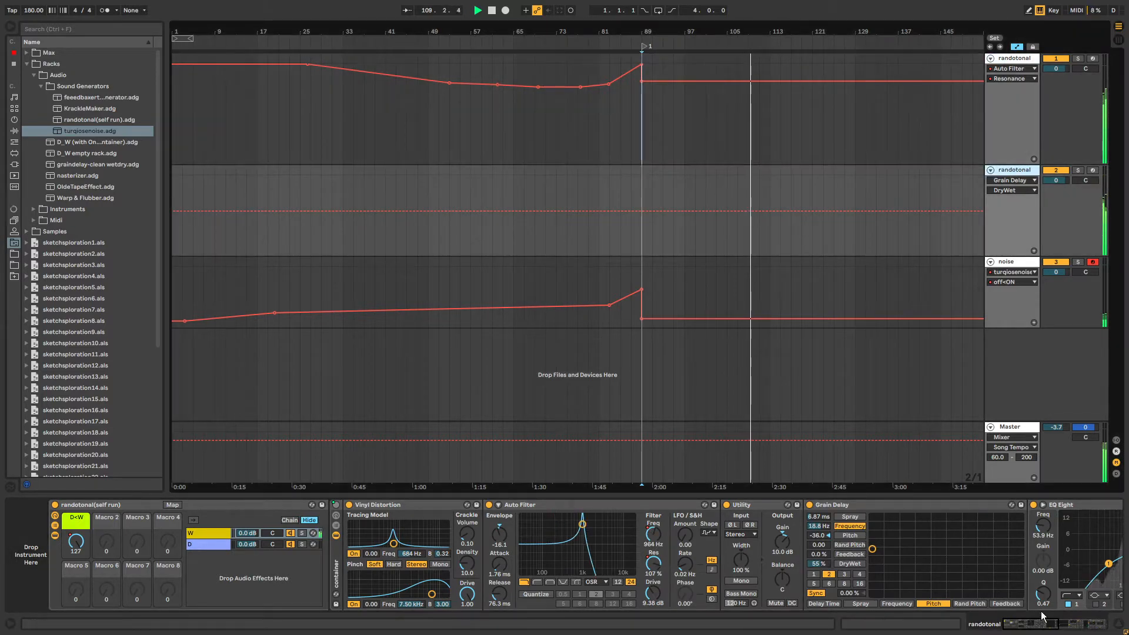
# Check the second track's tremelo Amount automation, then return its lane to filter Frequency.
pyautogui.click(1042, 616)
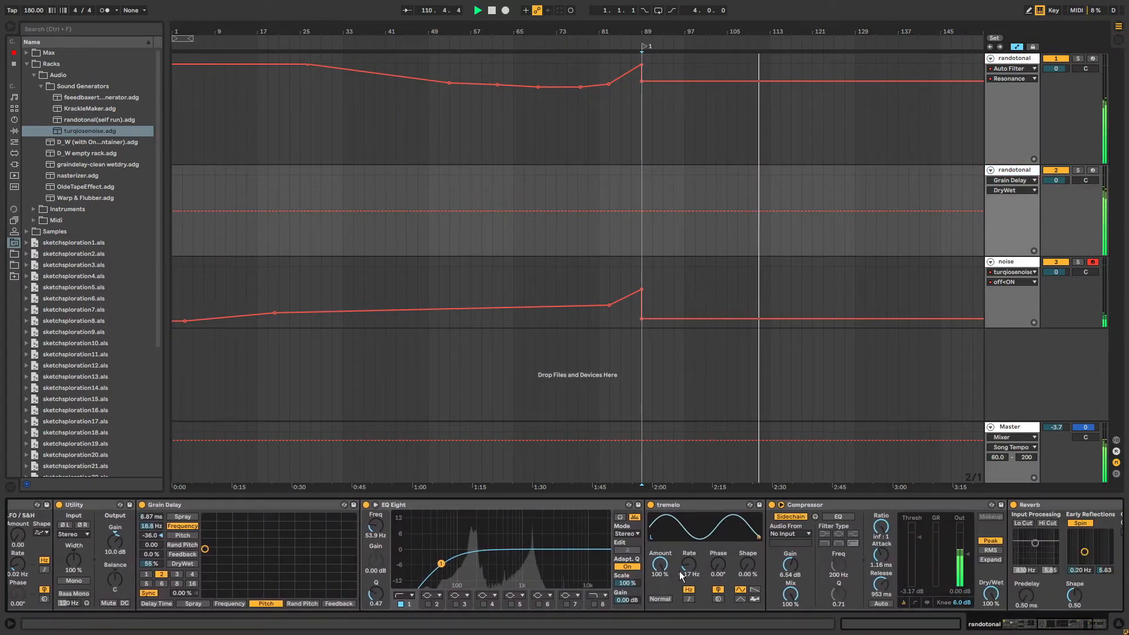
pyautogui.click(662, 565)
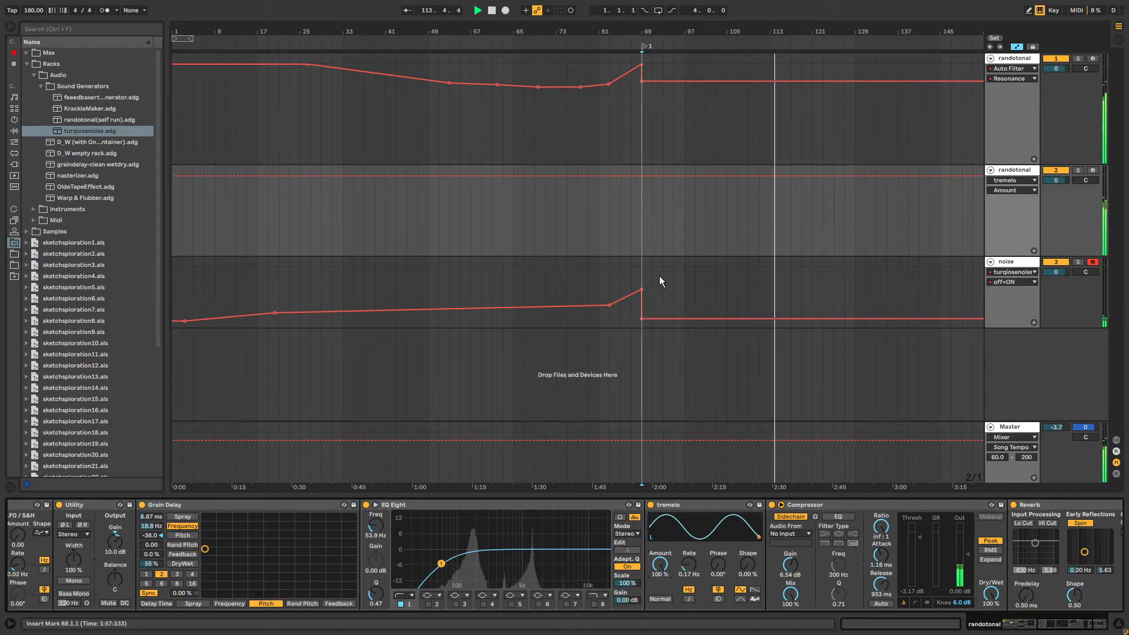
pyautogui.moveTo(1071, 624); pyautogui.dragTo(1033, 631)
pyautogui.click(610, 535)
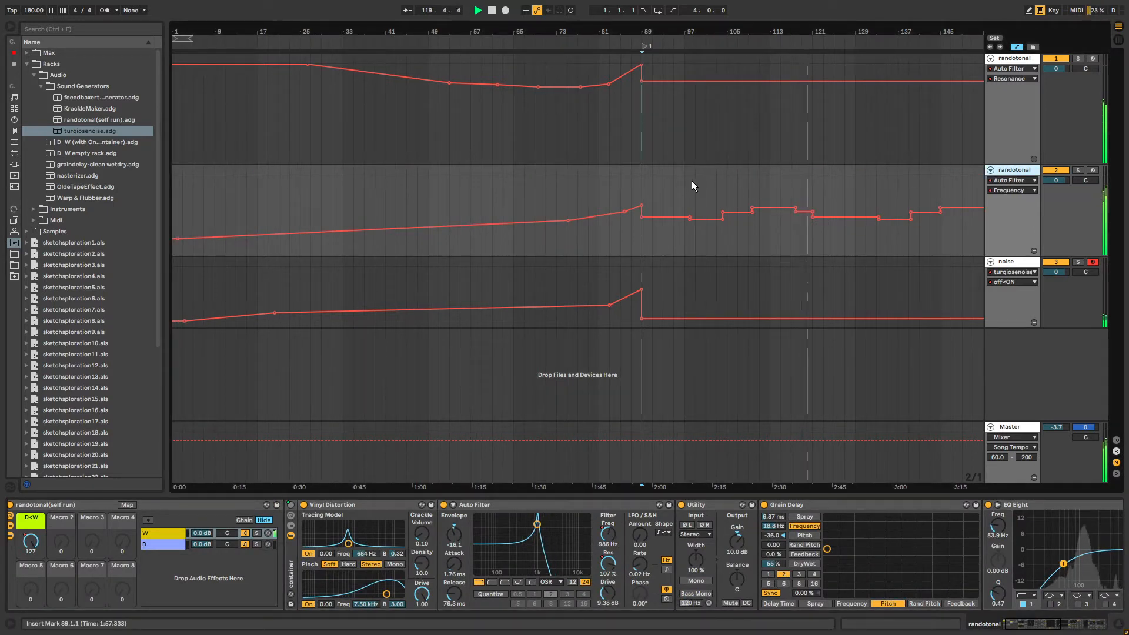
# Add an Auto Pan device from Audio Effects to the noise track after the turqiosenoise rack.
pyautogui.click(1007, 263)
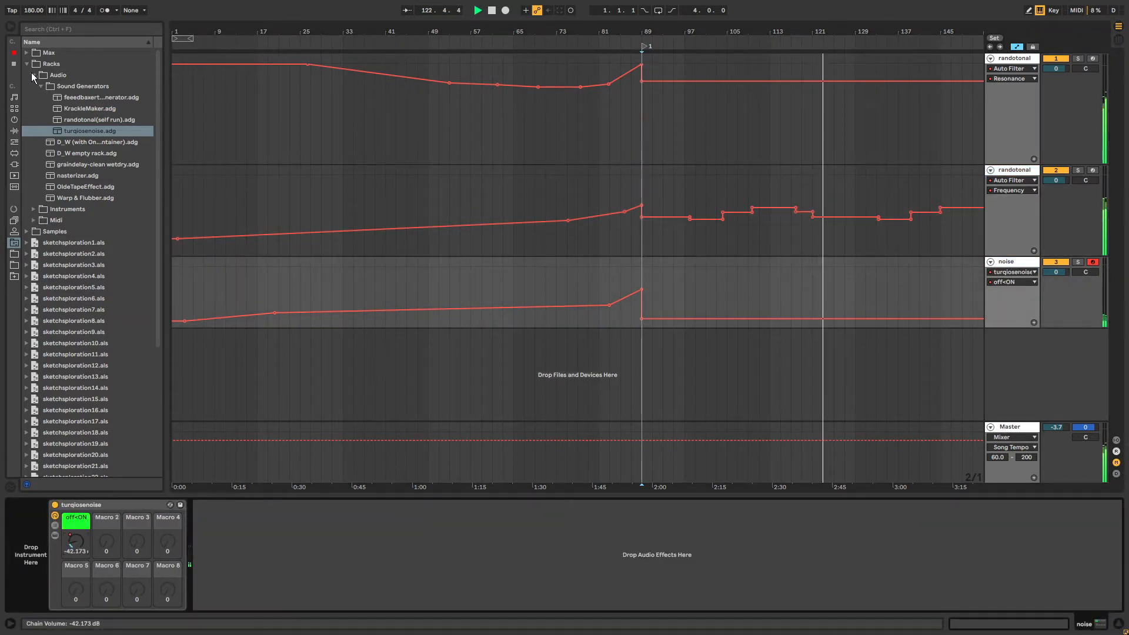
pyautogui.click(27, 64)
pyautogui.click(15, 130)
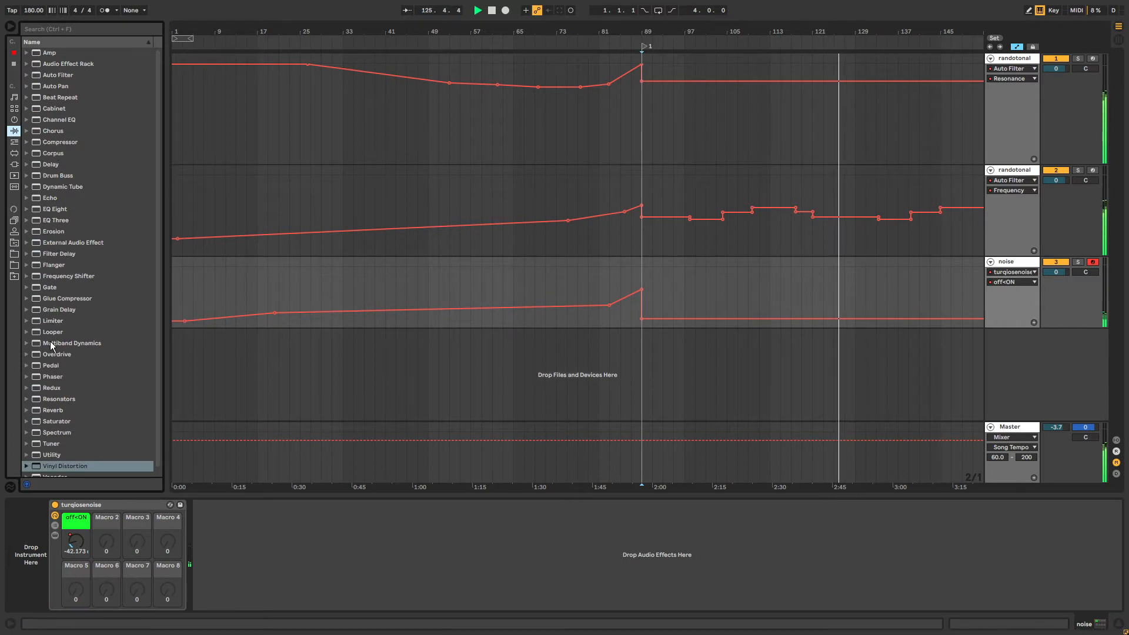
pyautogui.scroll(-1, 57, 441)
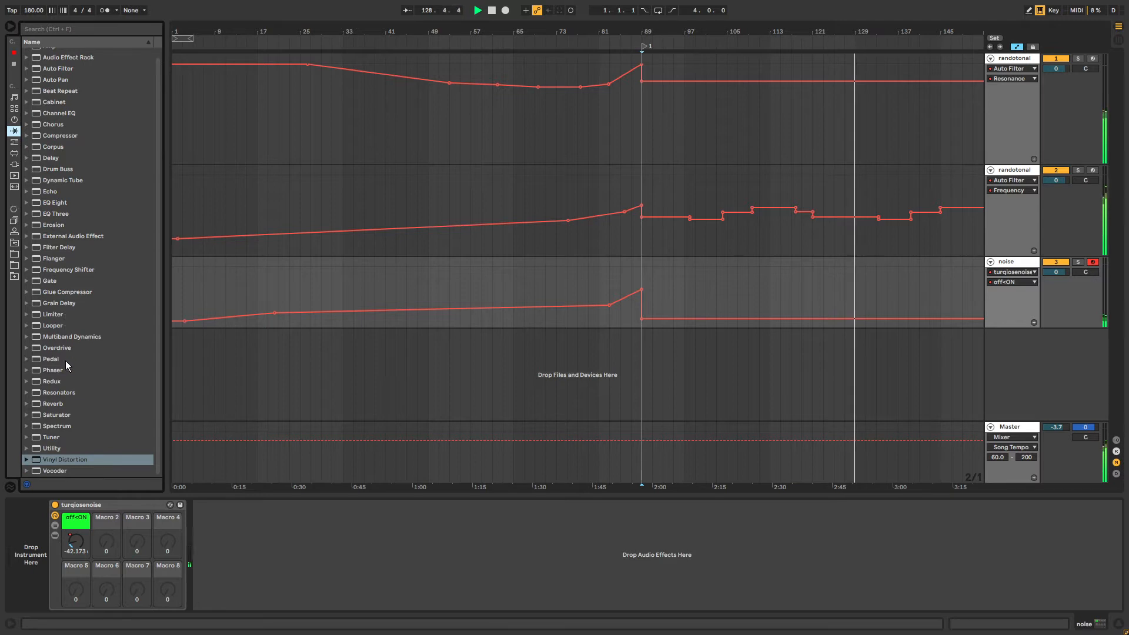
pyautogui.scroll(1, 57, 417)
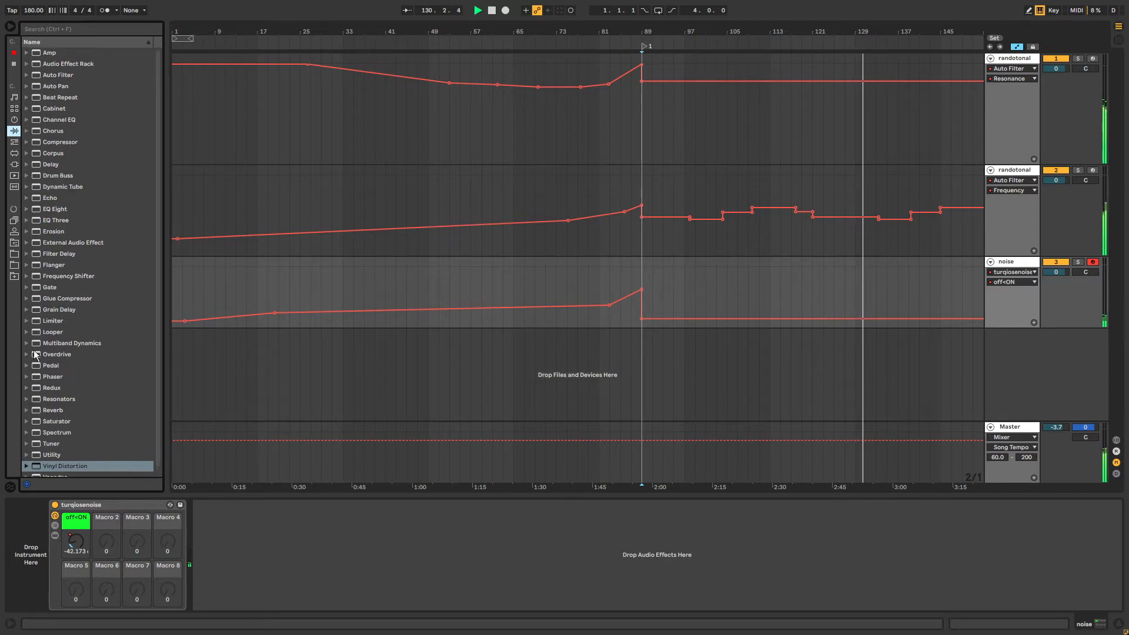
pyautogui.moveTo(56, 87); pyautogui.dragTo(207, 506)
# Set the tremolo to full depth, sawtooth waveform, 1/8 rate and 40.5% shape.
pyautogui.click(237, 601)
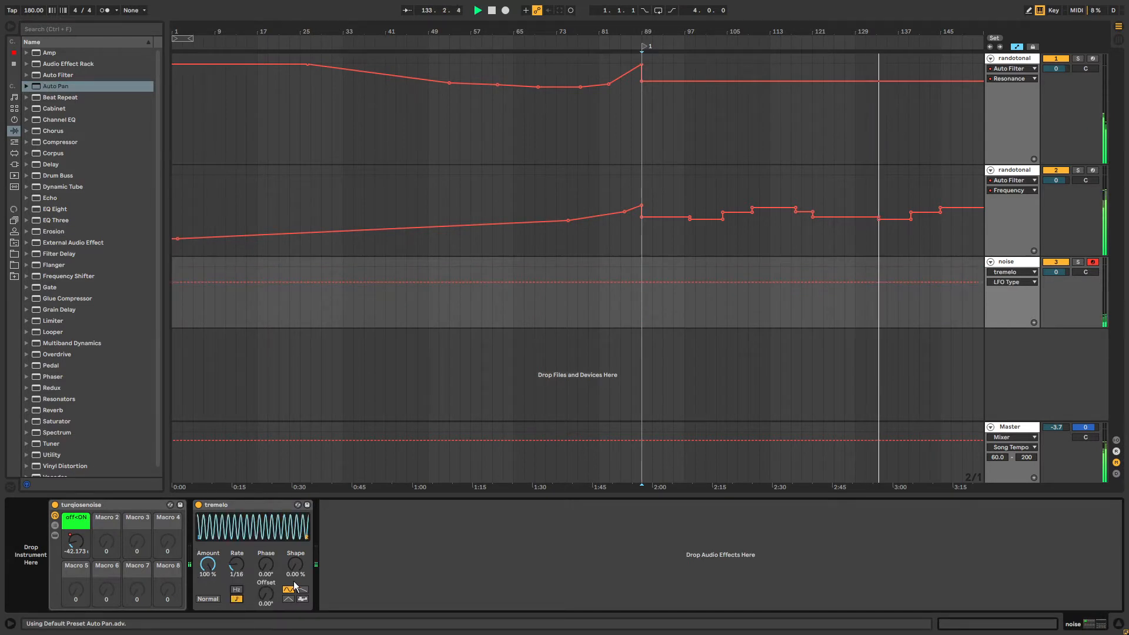
pyautogui.click(303, 599)
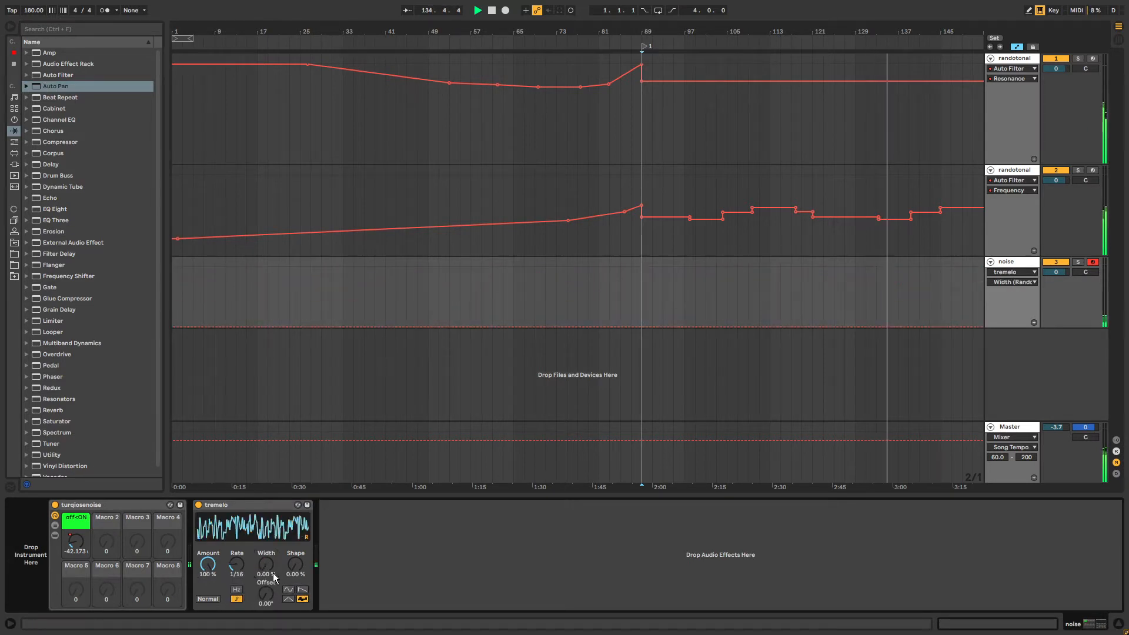
pyautogui.click(303, 589)
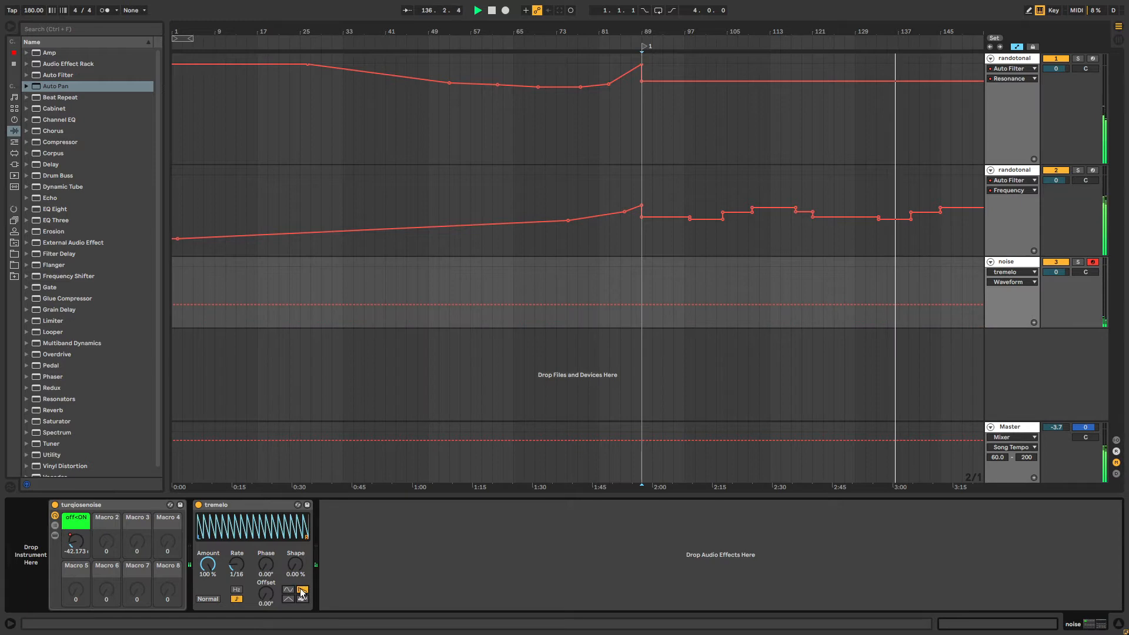
pyautogui.moveTo(237, 564); pyautogui.dragTo(296, 547)
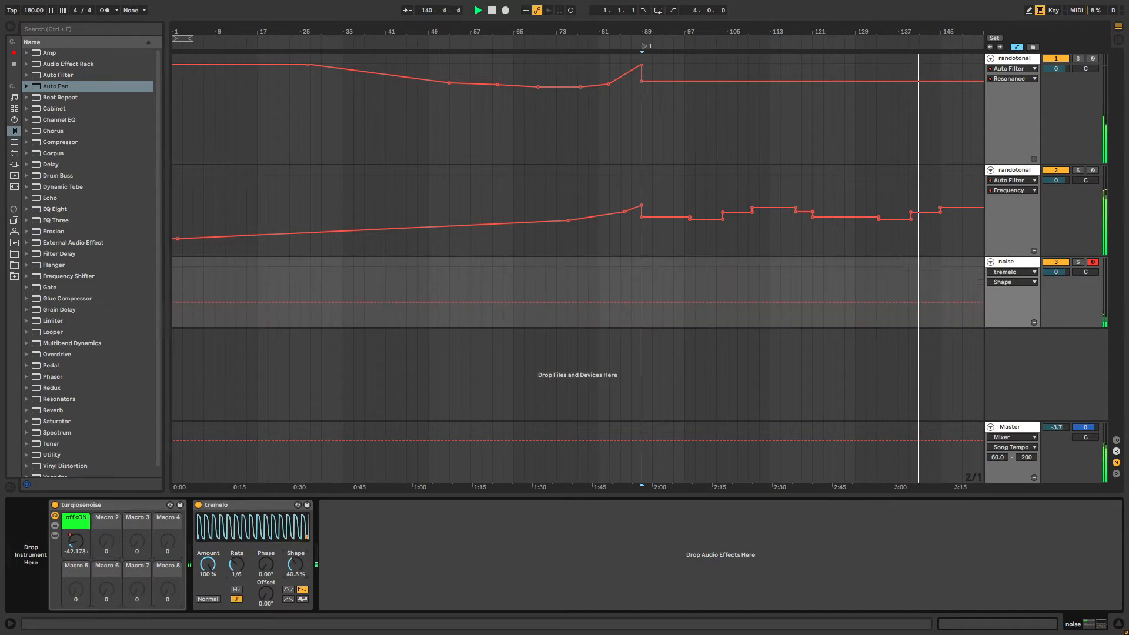
pyautogui.click(76, 541)
# Add an off<ON breakpoint and repeat the bars 89–107 noise-level automation three times with Ctrl+D.
pyautogui.moveTo(666, 319); pyautogui.dragTo(738, 316)
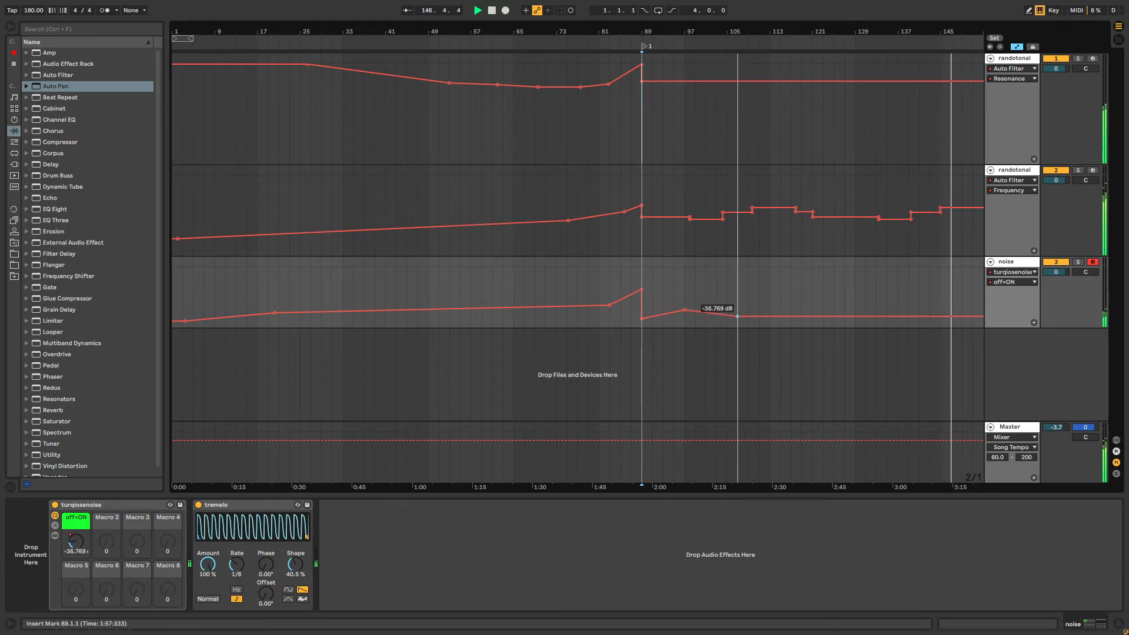
pyautogui.moveTo(651, 269); pyautogui.dragTo(727, 272)
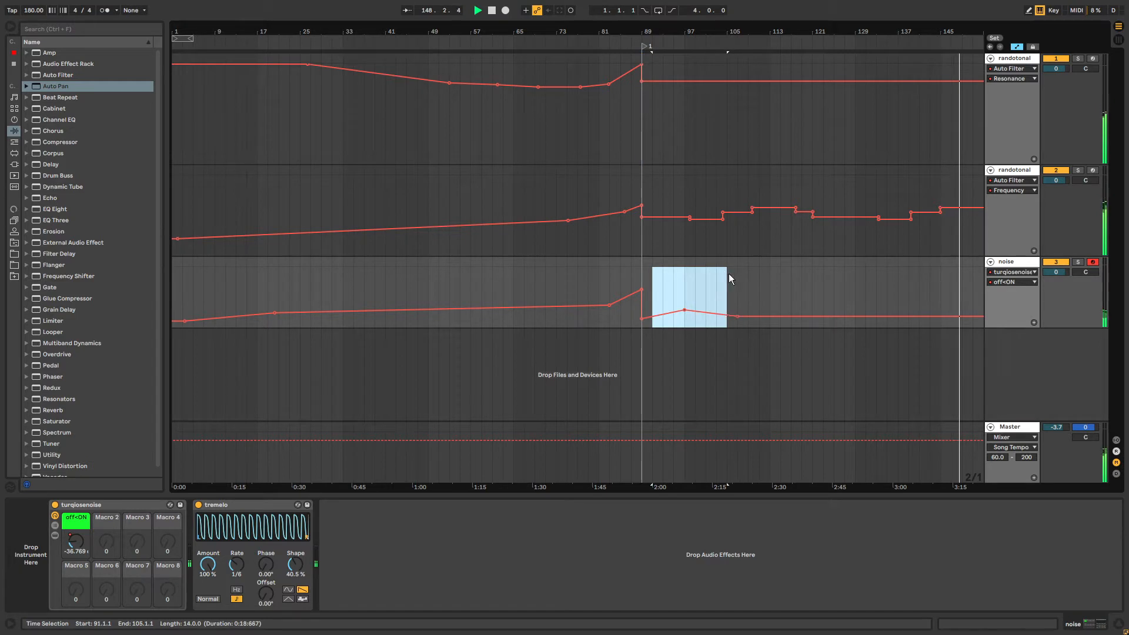
pyautogui.moveTo(642, 273); pyautogui.dragTo(732, 269)
pyautogui.hotkey('ctrl', 'd')
pyautogui.hotkey('ctrl', 'd')
pyautogui.hotkey('ctrl', 'd')
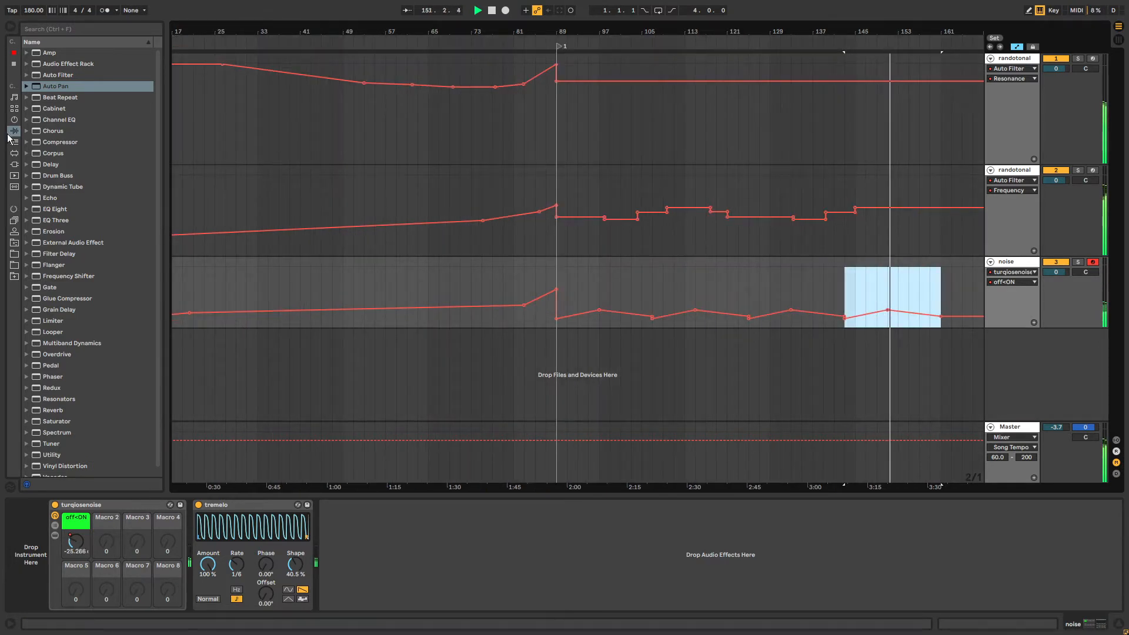
pyautogui.click(208, 564)
# Draw the noise tremolo Amount at 0% before bar 89 so it starts at bar 89.
pyautogui.press('b')
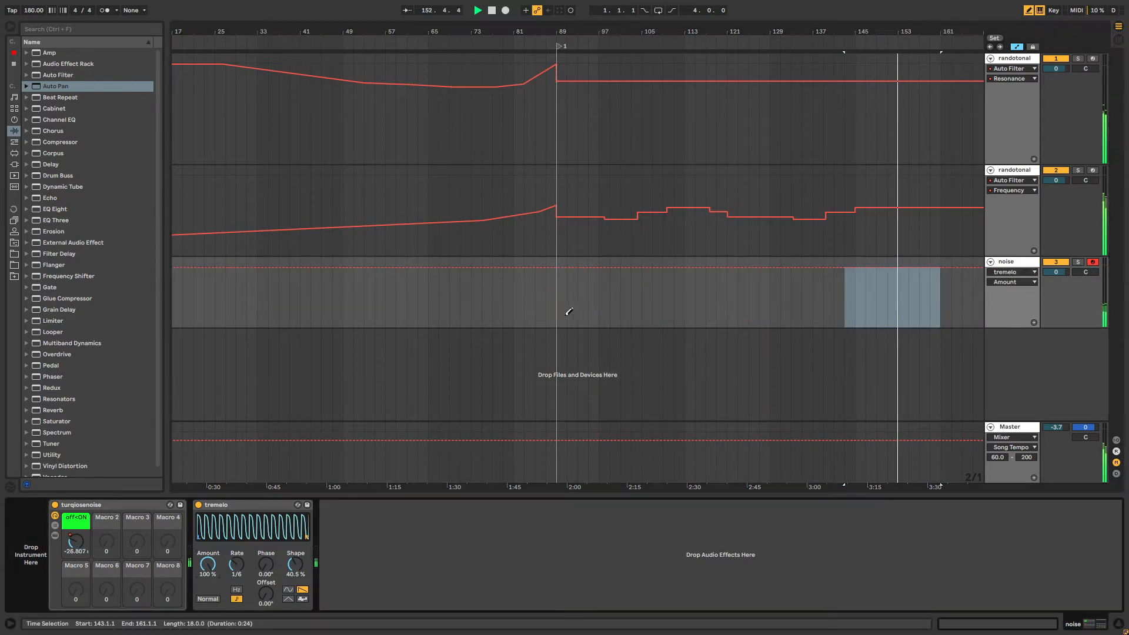
pyautogui.moveTo(555, 310); pyautogui.dragTo(557, 338)
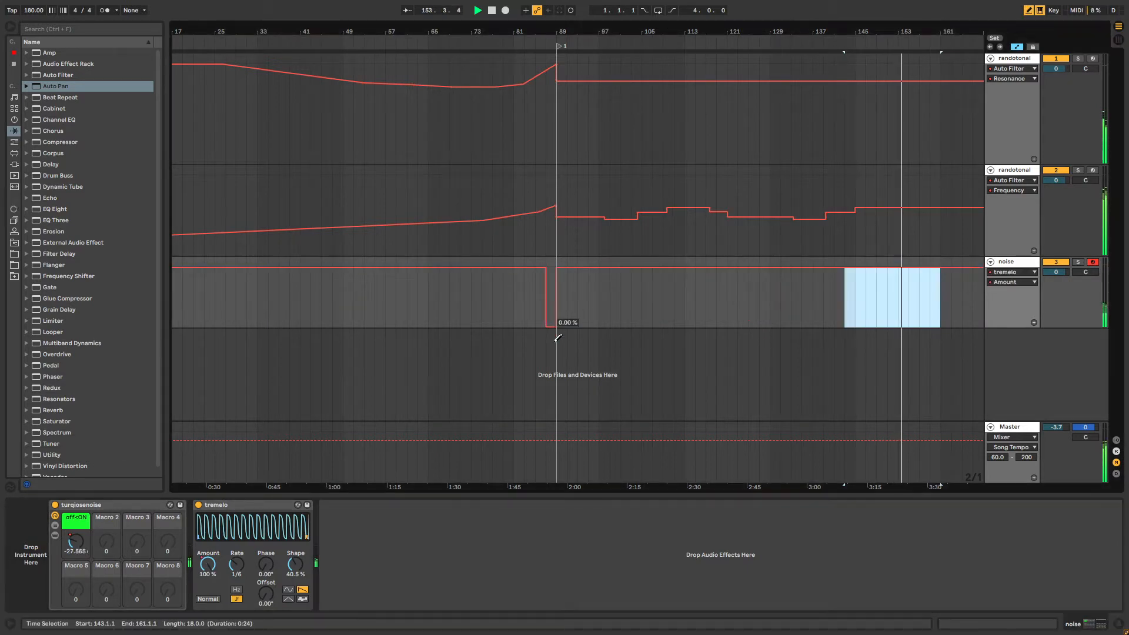
pyautogui.click(543, 270)
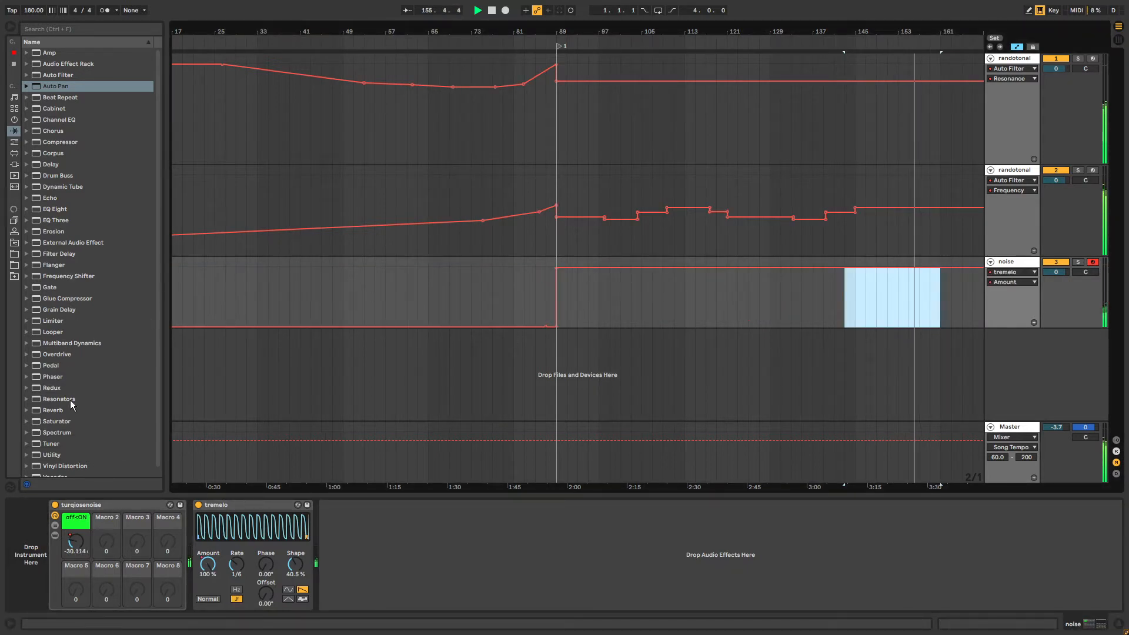
# Add a Delay at 40% Dry/Wet and duplicate a range of the second randotonal's Frequency automation.
pyautogui.doubleClick(51, 168)
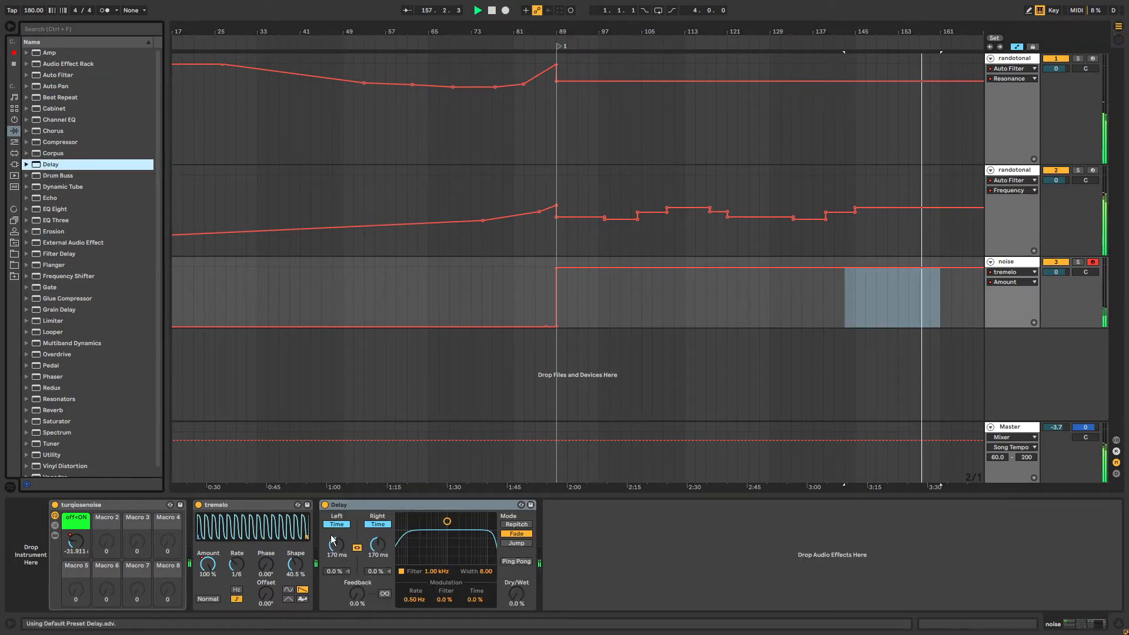
pyautogui.moveTo(517, 594); pyautogui.dragTo(517, 579)
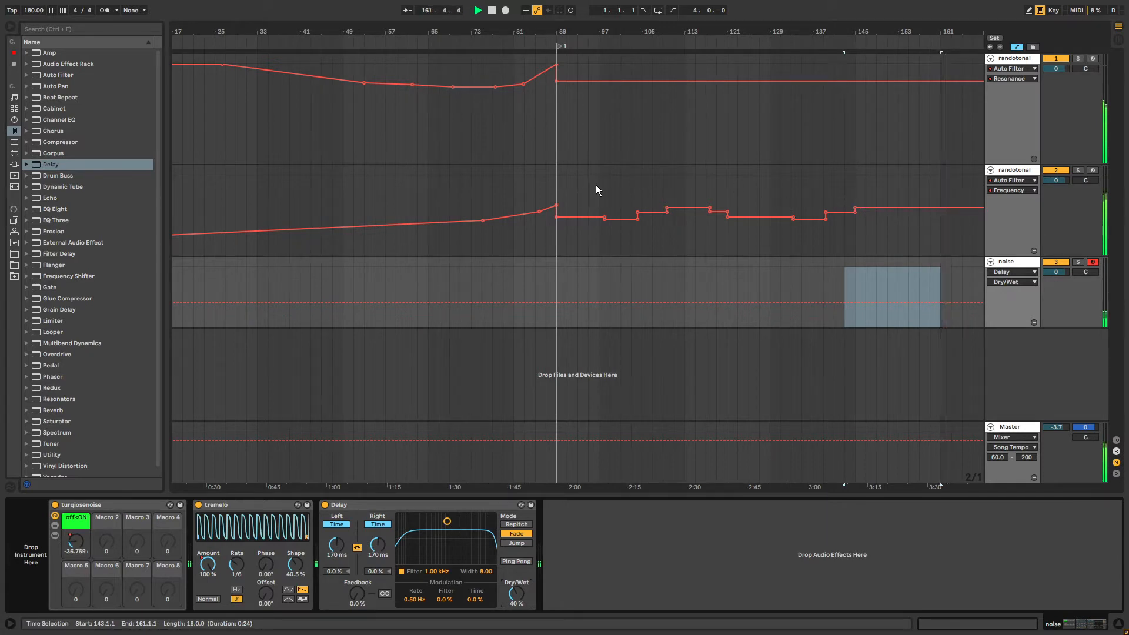
pyautogui.moveTo(597, 185); pyautogui.dragTo(868, 181)
pyautogui.hotkey('ctrl', 'd')
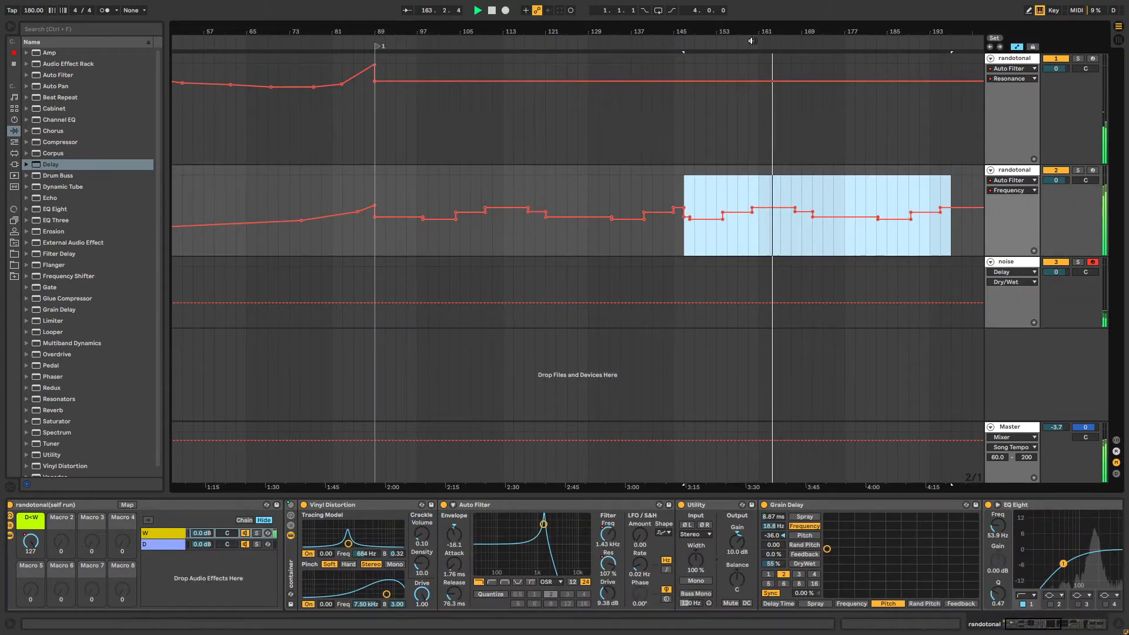
# Show the first randotonal track's Frequency automation and repeat a selected range twice to the right.
pyautogui.click(540, 526)
pyautogui.click(652, 534)
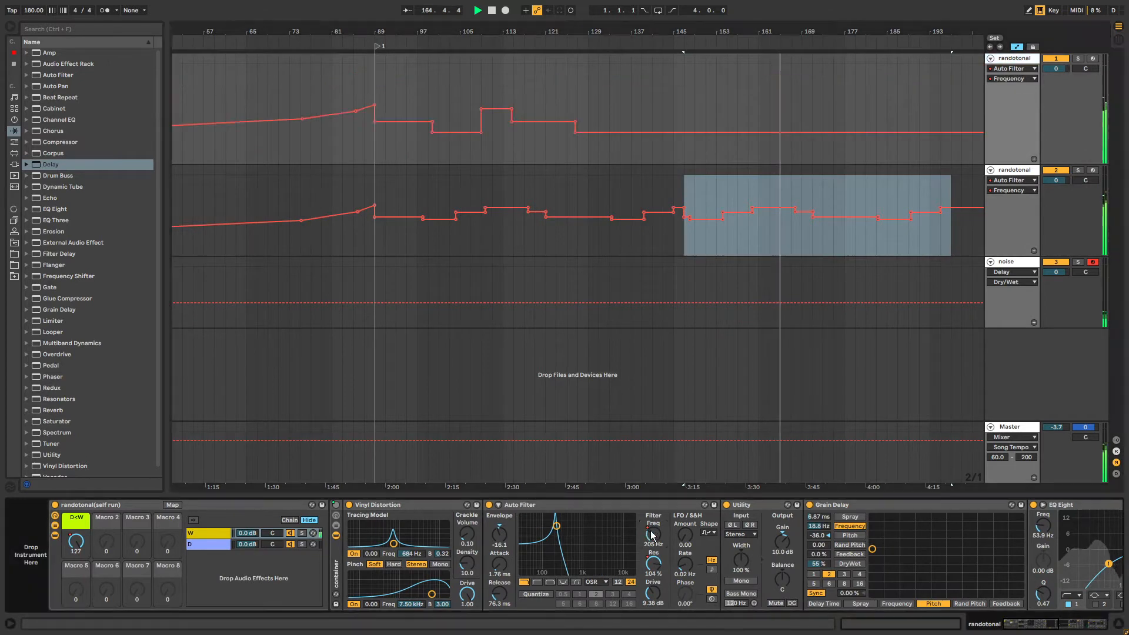
pyautogui.moveTo(435, 105); pyautogui.dragTo(630, 97)
pyautogui.hotkey('ctrl', 'd')
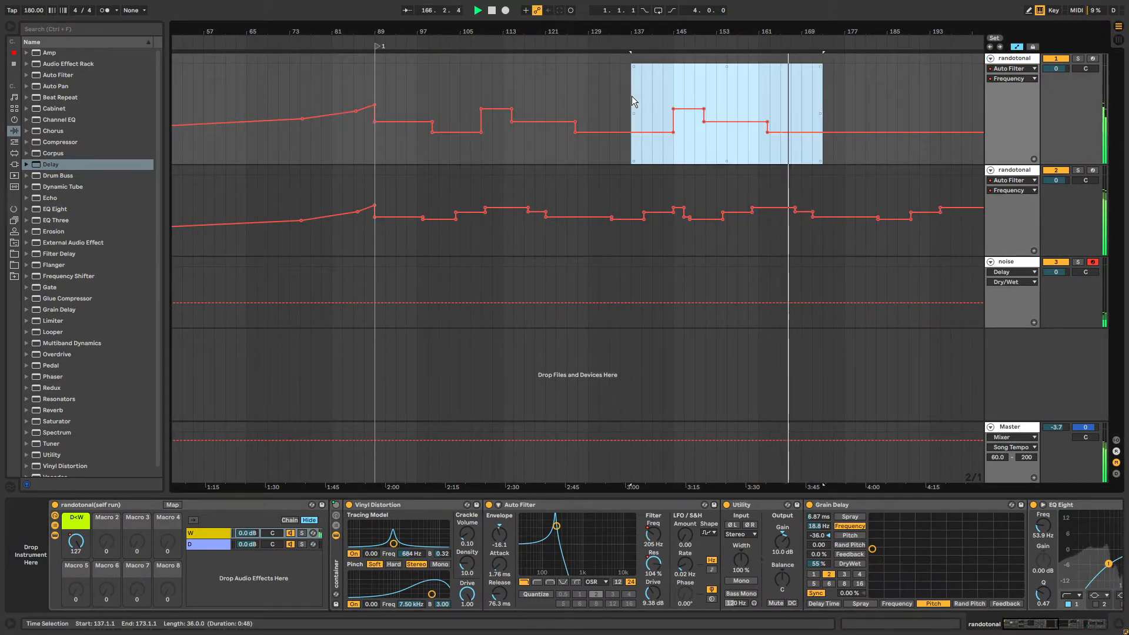
pyautogui.hotkey('ctrl', 'd')
# Paste bars 125–133 of the second lane's automation at bars 161–169 and draw a lower step near bars 173–175.
pyautogui.moveTo(794, 36); pyautogui.dragTo(725, 35)
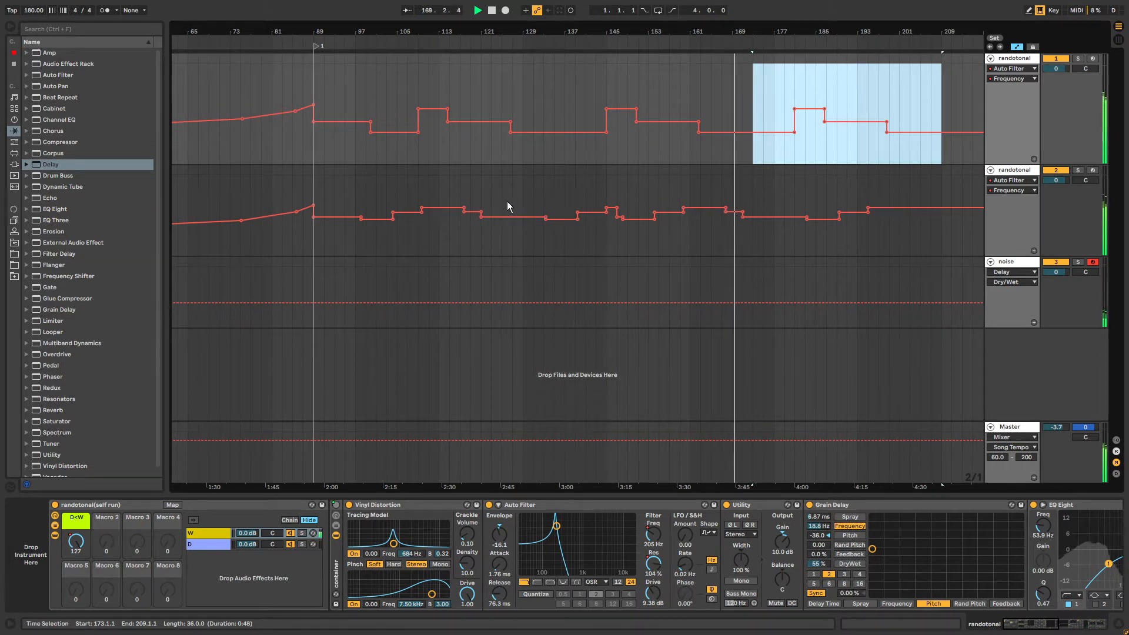
pyautogui.moveTo(505, 206); pyautogui.dragTo(542, 183)
pyautogui.click(689, 233)
pyautogui.hotkey('ctrl', 'v')
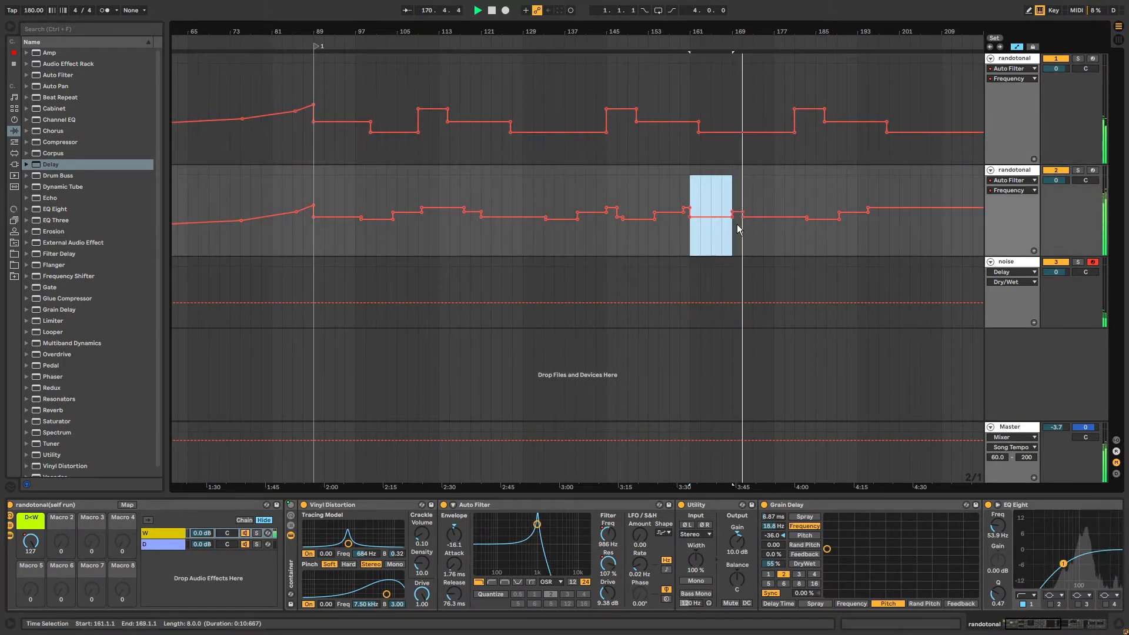
pyautogui.press('b')
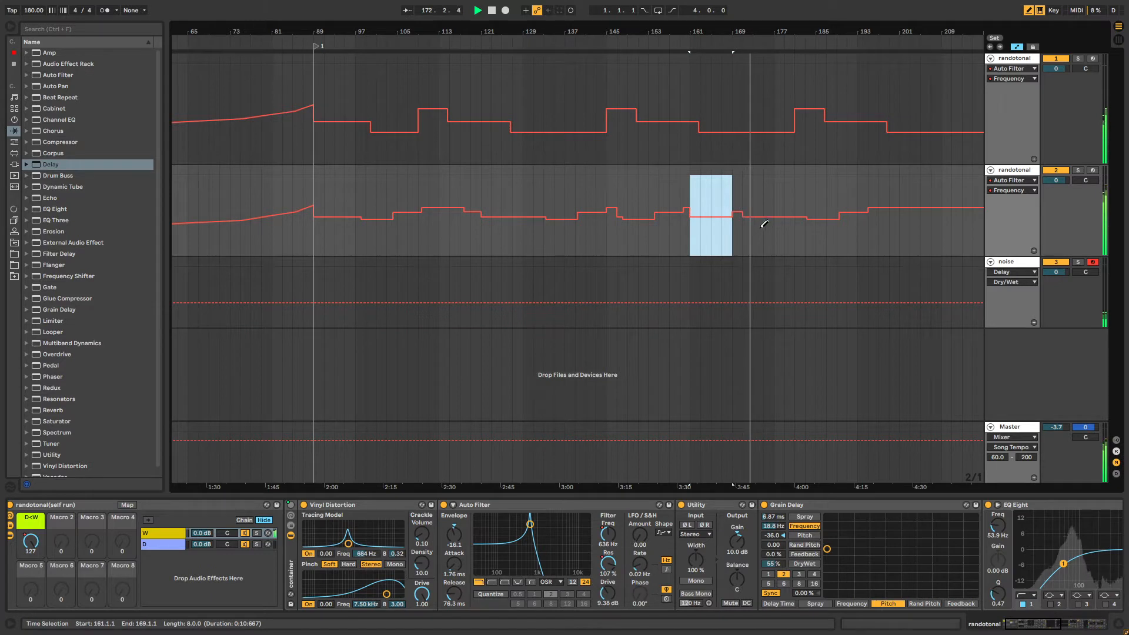
pyautogui.click(760, 227)
pyautogui.press('b')
pyautogui.press('b')
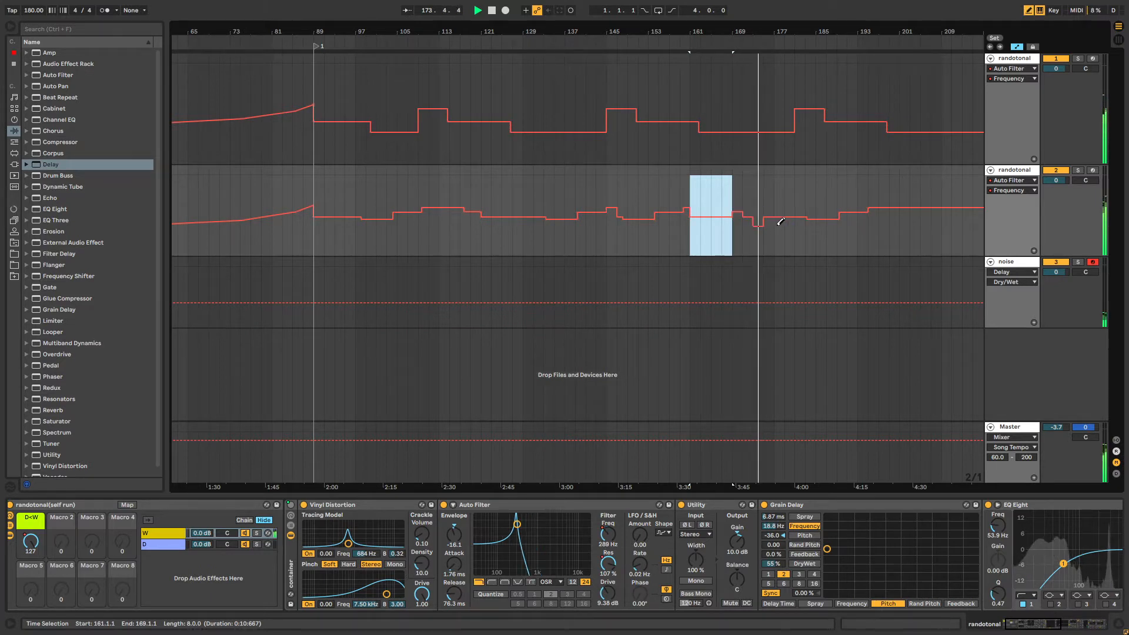
pyautogui.press('b')
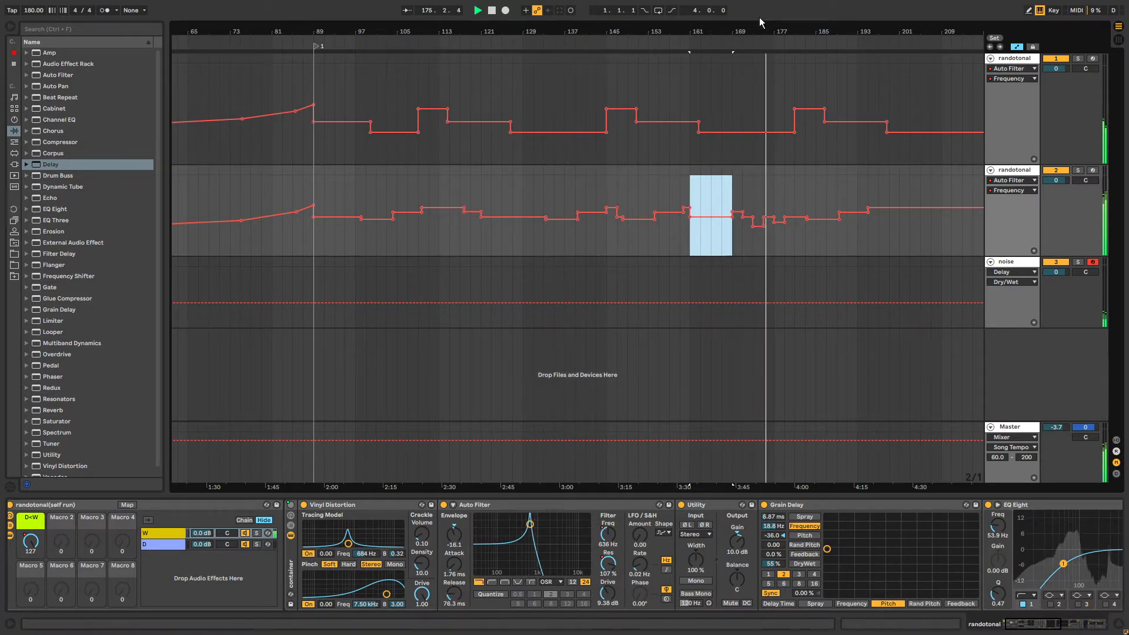
# Draw new Frequency steps near the end of the top lane, extending it to about bar 201.
pyautogui.moveTo(763, 29); pyautogui.dragTo(764, 8)
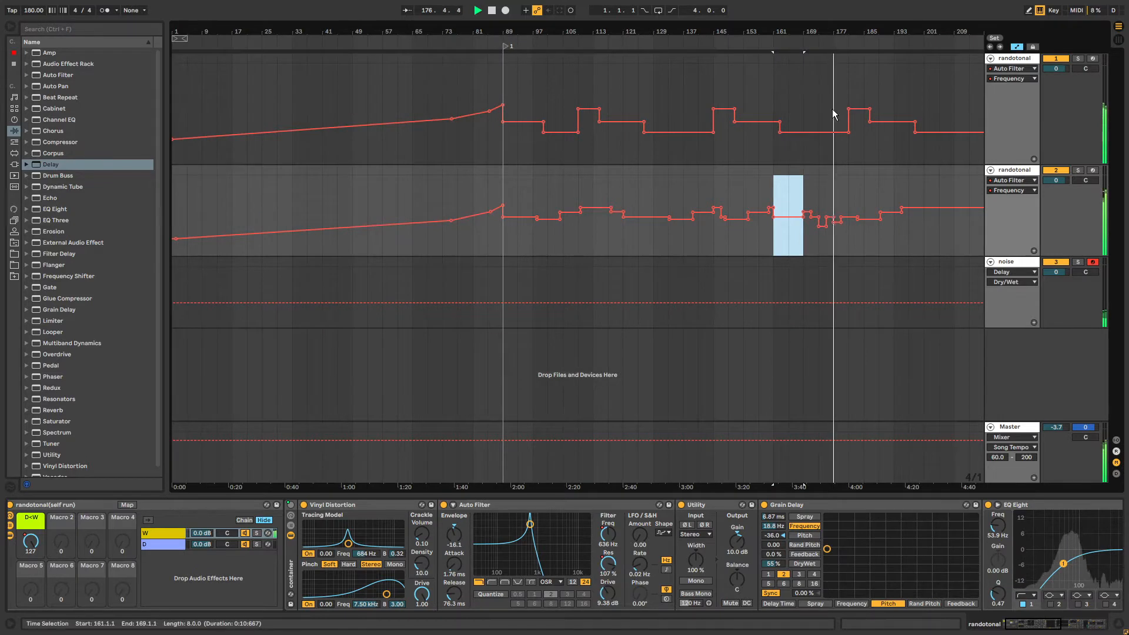
pyautogui.press('b')
pyautogui.moveTo(873, 133)
pyautogui.mouseDown()
pyautogui.moveTo(887, 111)
pyautogui.moveTo(915, 106)
pyautogui.moveTo(944, 133)
pyautogui.moveTo(961, 112)
pyautogui.moveTo(978, 120)
pyautogui.mouseUp()
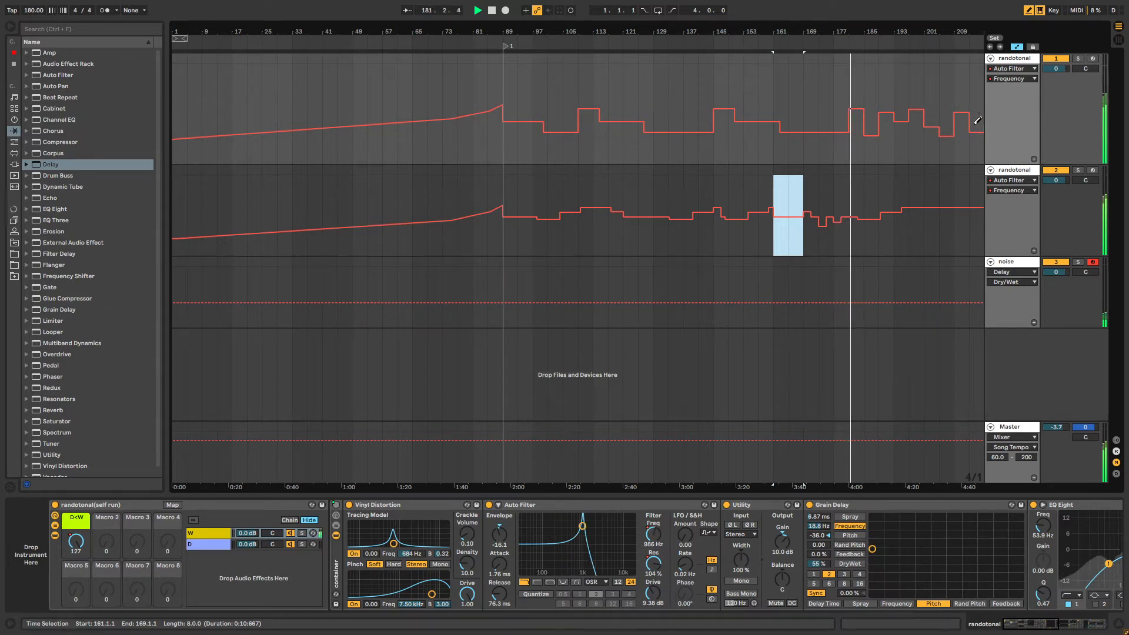
pyautogui.moveTo(909, 32); pyautogui.dragTo(874, 33)
pyautogui.press('b')
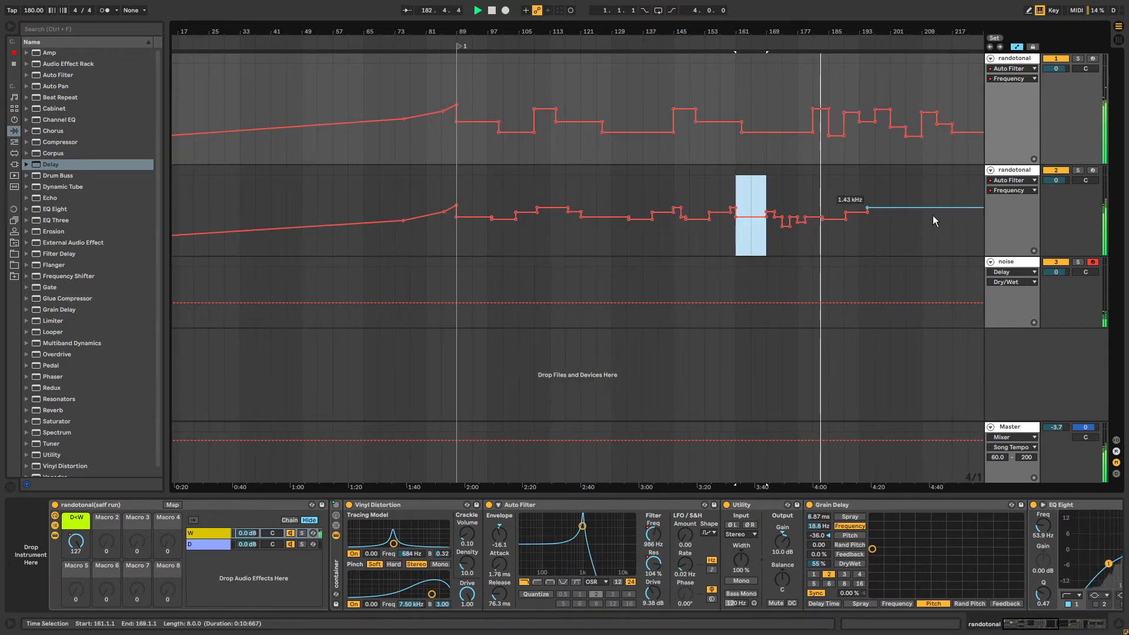
pyautogui.click(1007, 263)
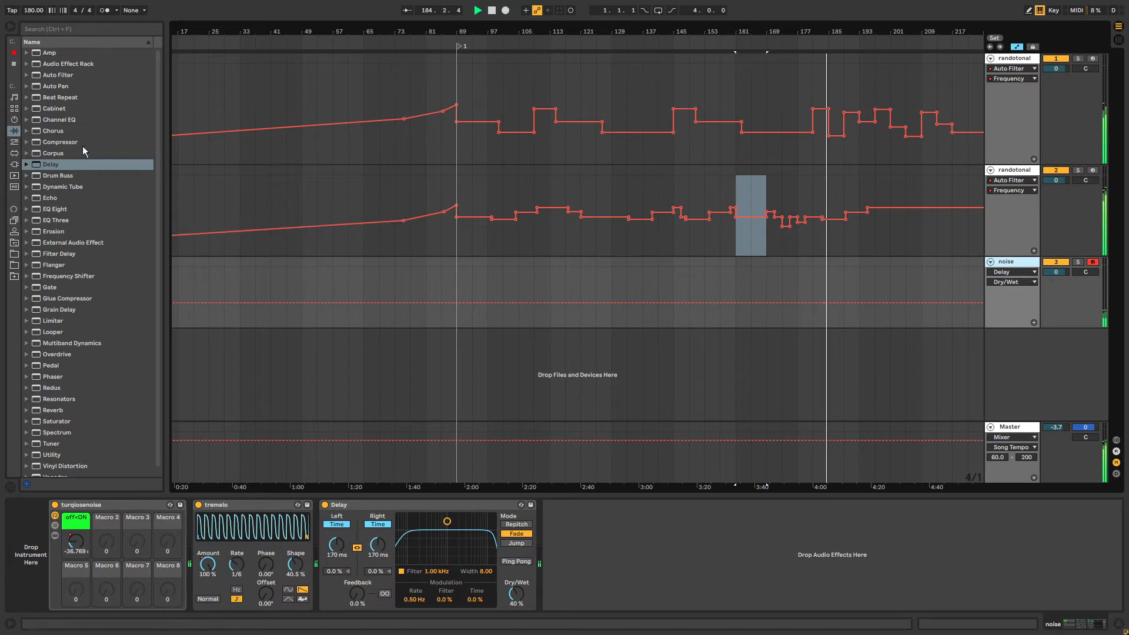
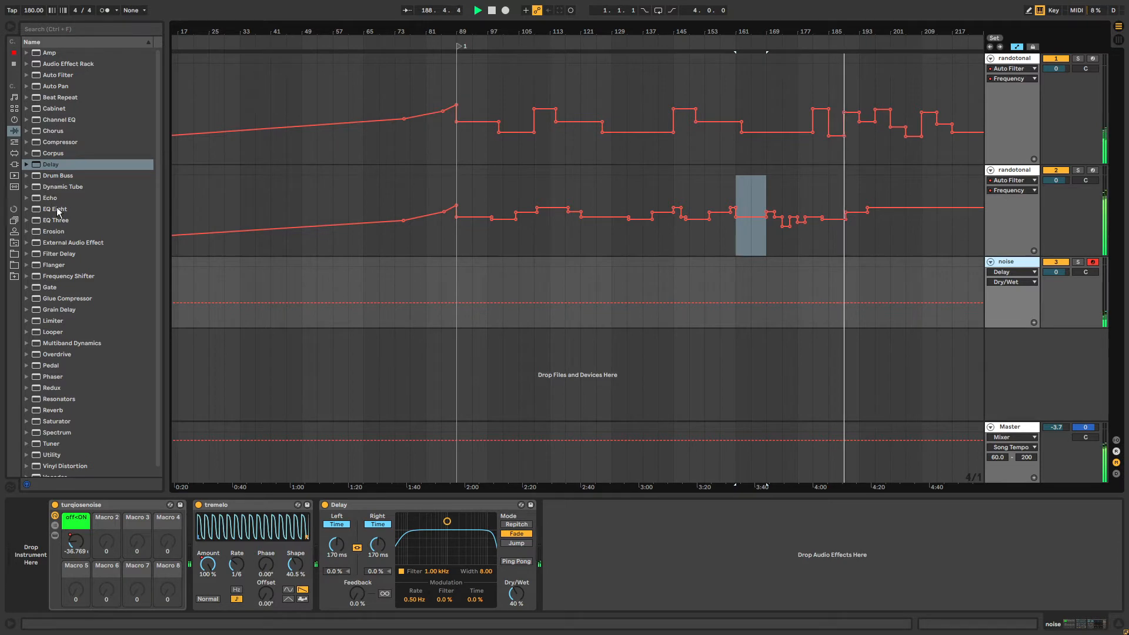
# Add EQ Eight to the noise track and drag its first and third bands into a low-end boost.
pyautogui.moveTo(58, 210); pyautogui.dragTo(629, 562)
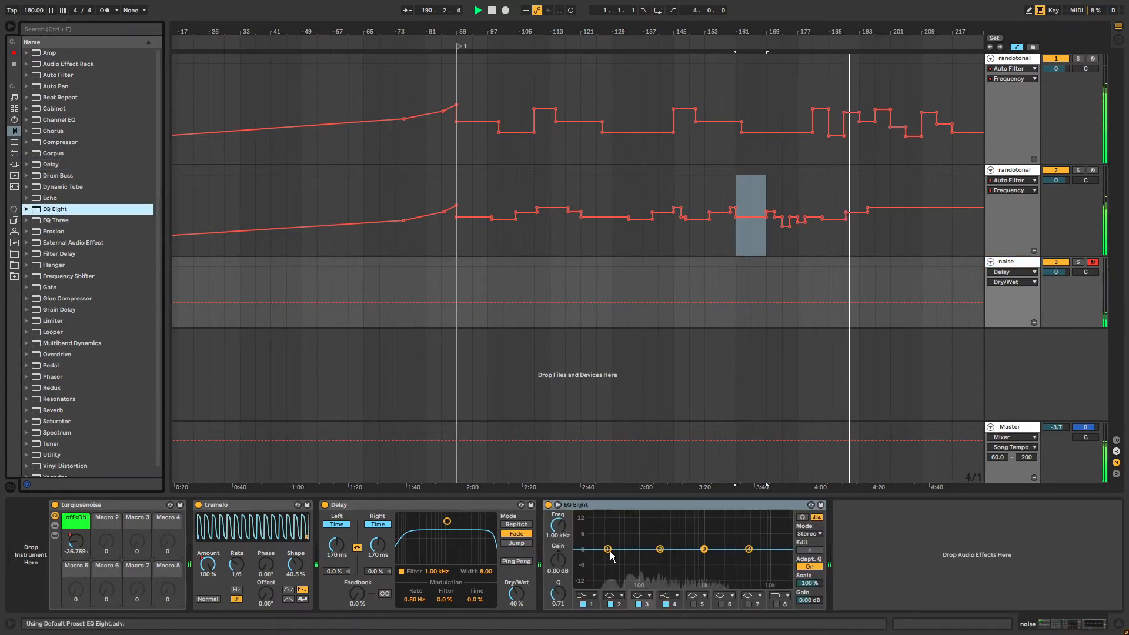
pyautogui.moveTo(609, 553); pyautogui.dragTo(622, 513)
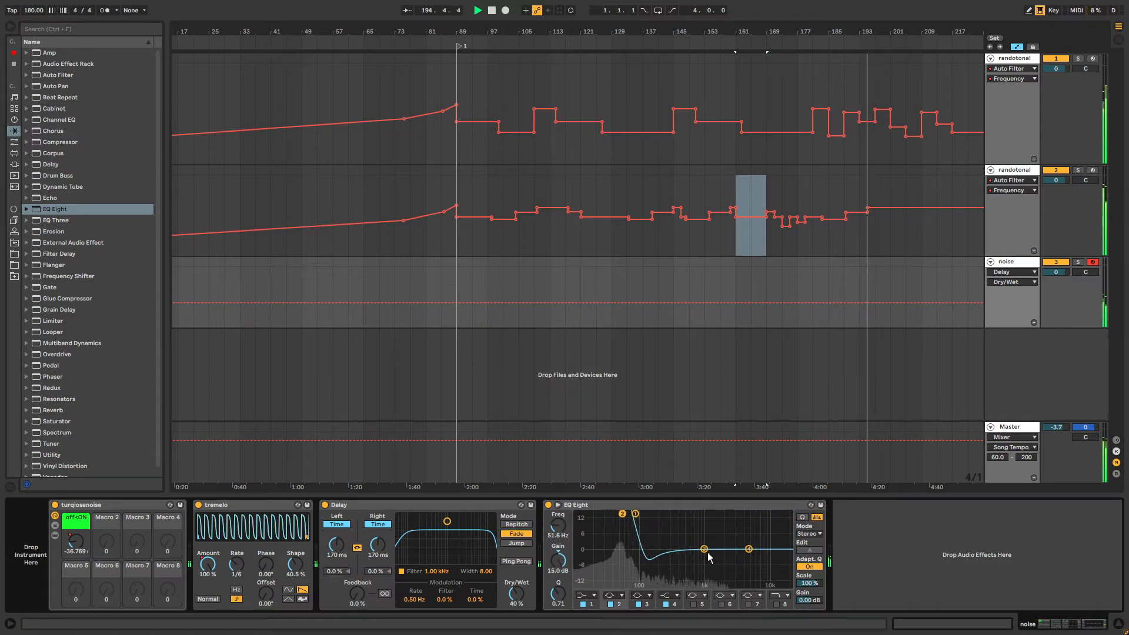
pyautogui.moveTo(704, 548); pyautogui.dragTo(621, 513)
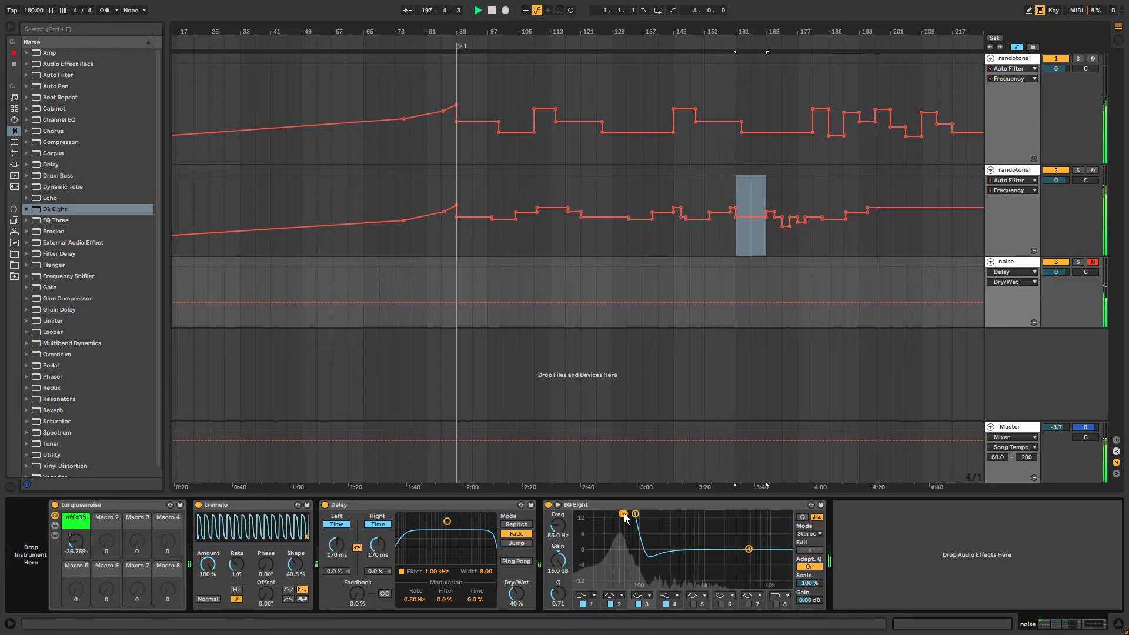
# Make band 4 a bell with Q 2.59 boosting 51.6 Hz by 14.8 dB, and lower Delay mix to 32%.
pyautogui.click(748, 549)
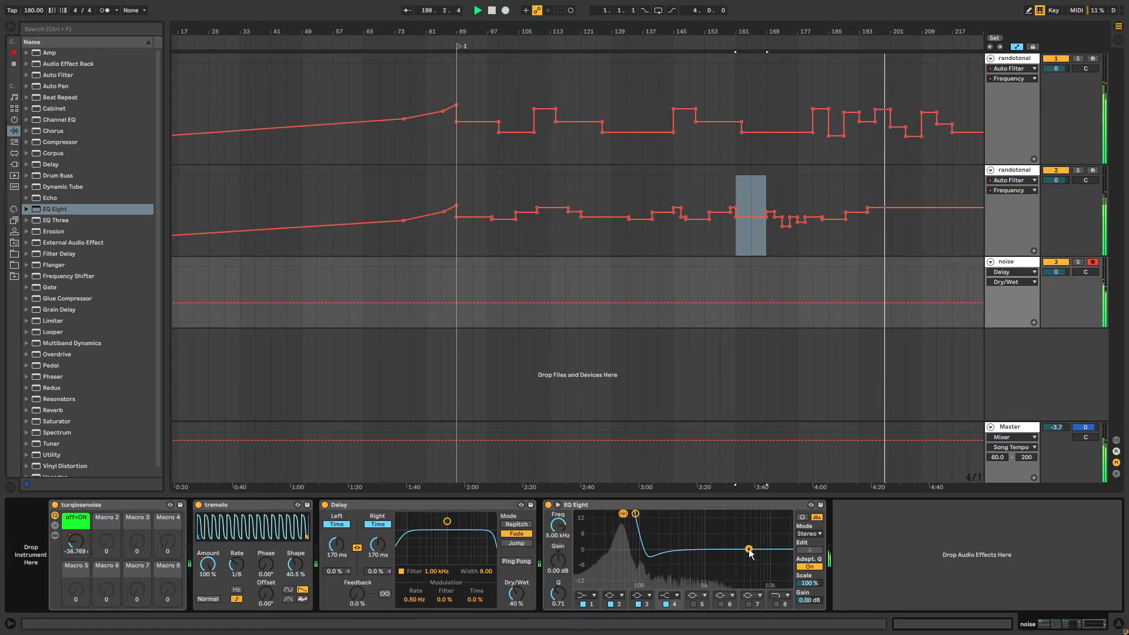
pyautogui.click(670, 598)
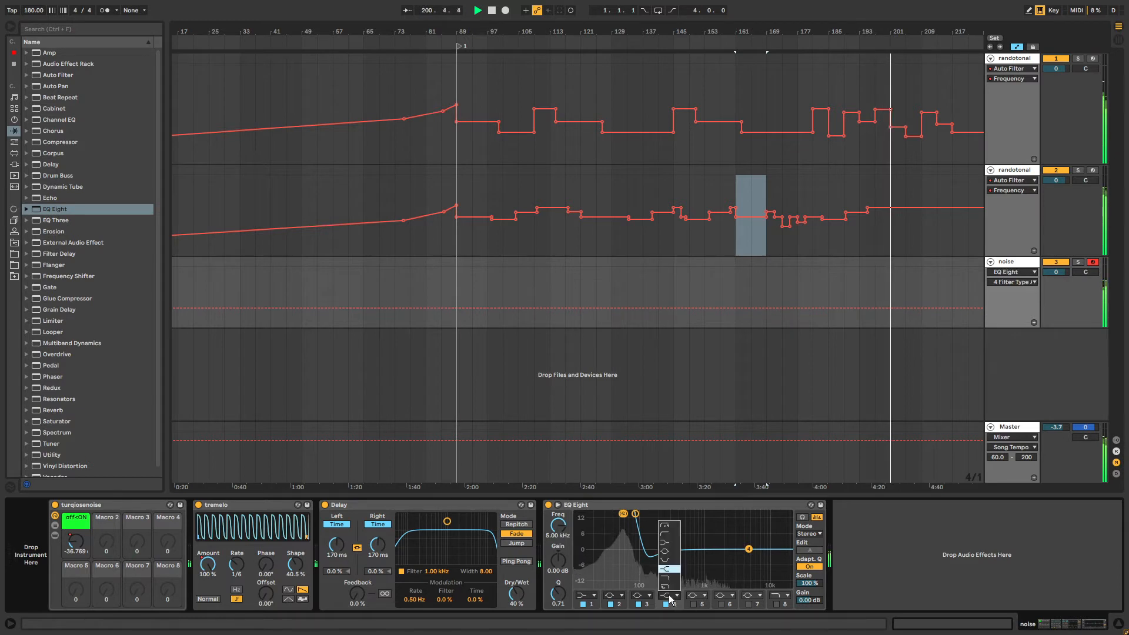
pyautogui.click(659, 553)
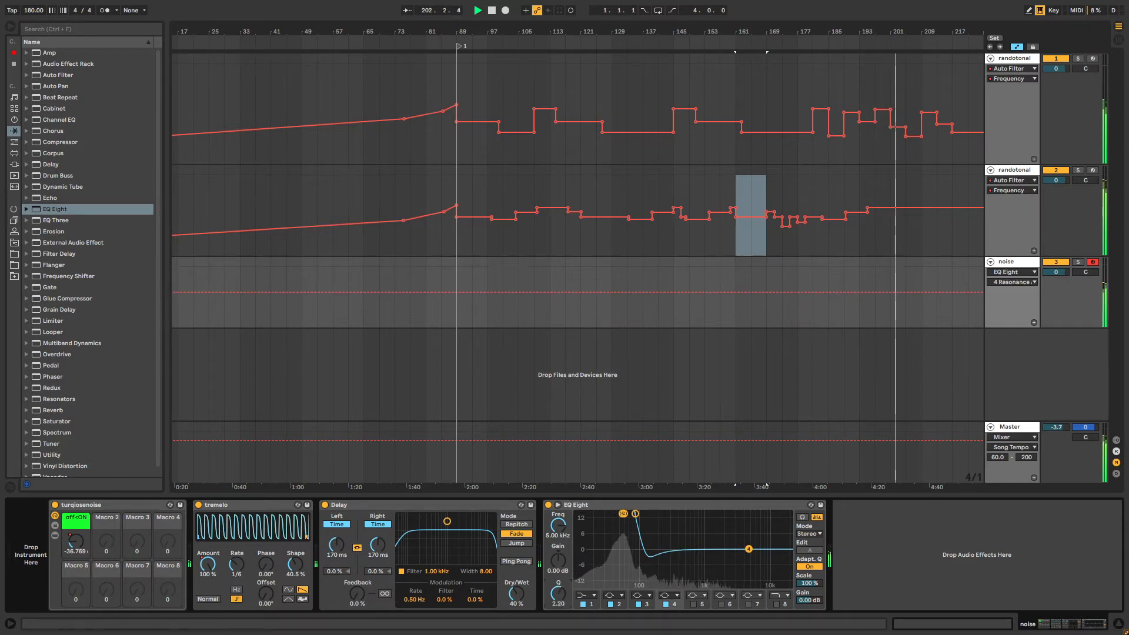
pyautogui.moveTo(558, 594); pyautogui.dragTo(558, 590)
pyautogui.moveTo(749, 549); pyautogui.dragTo(329, 504)
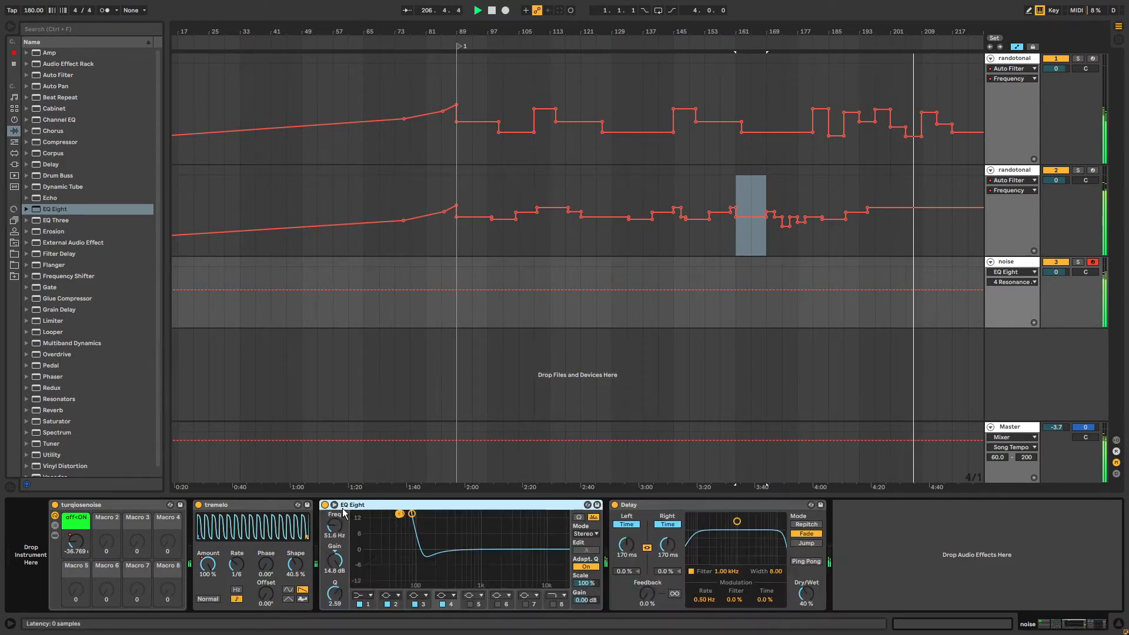
pyautogui.moveTo(806, 594); pyautogui.dragTo(806, 600)
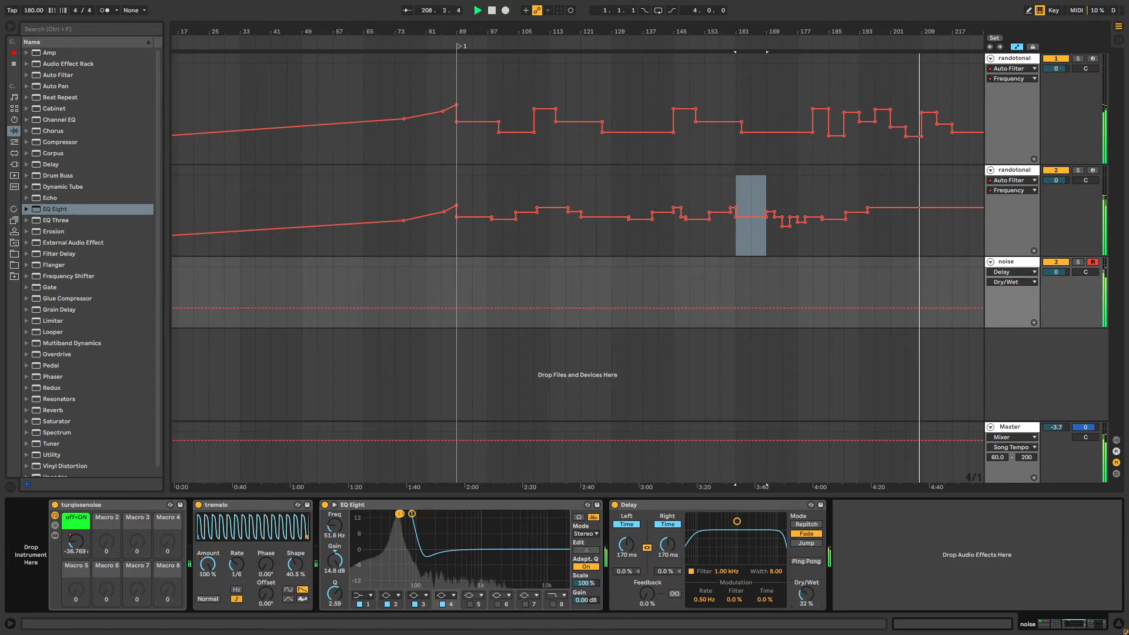
# Show the noise EQ Eight Scale automation and add breakpoints, pulling the earlier one to 13%.
pyautogui.click(587, 583)
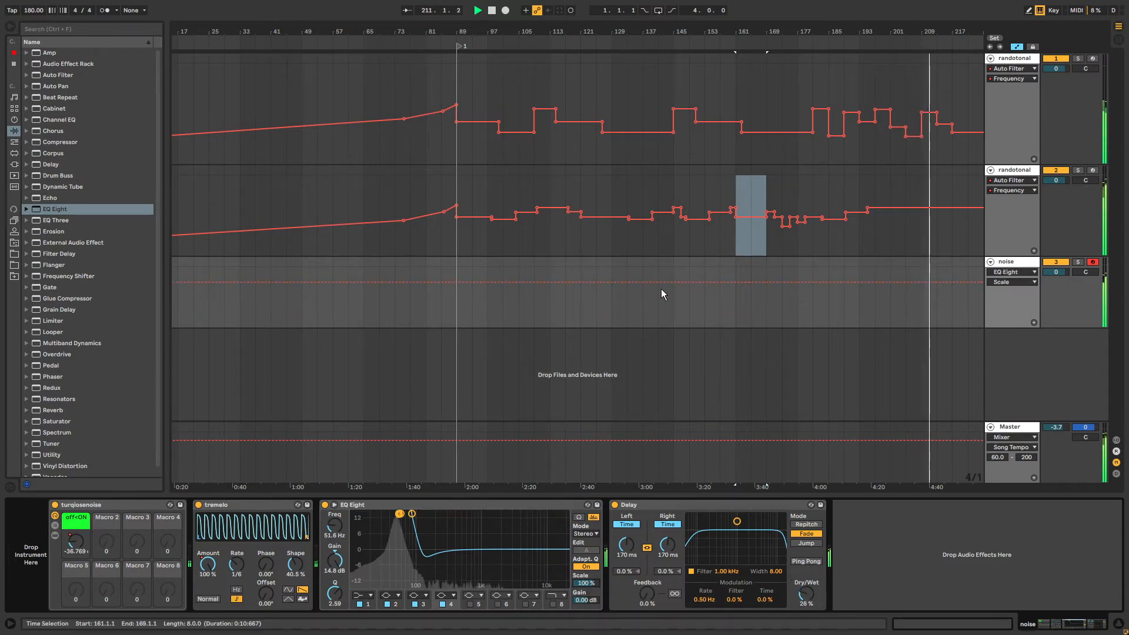
pyautogui.click(746, 282)
pyautogui.moveTo(565, 283)
pyautogui.mouseDown()
pyautogui.moveTo(565, 295)
pyautogui.moveTo(581, 287)
pyautogui.mouseUp()
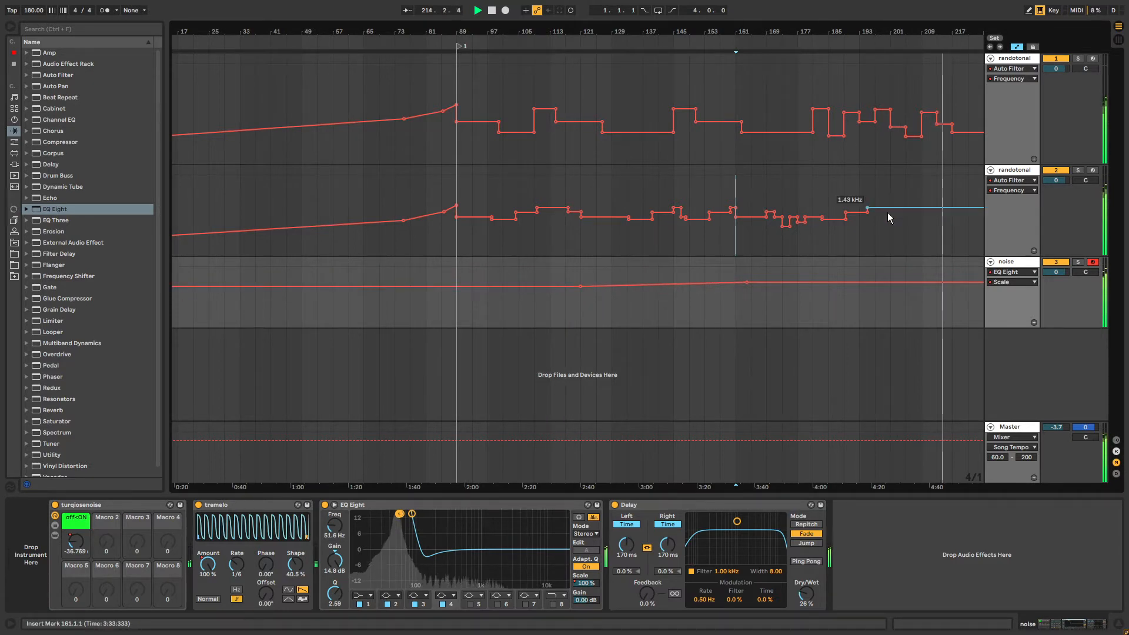
# Add a 916 Hz breakpoint on the second rendotonal lane and paste the copied automation at bar 209.
pyautogui.click(921, 208)
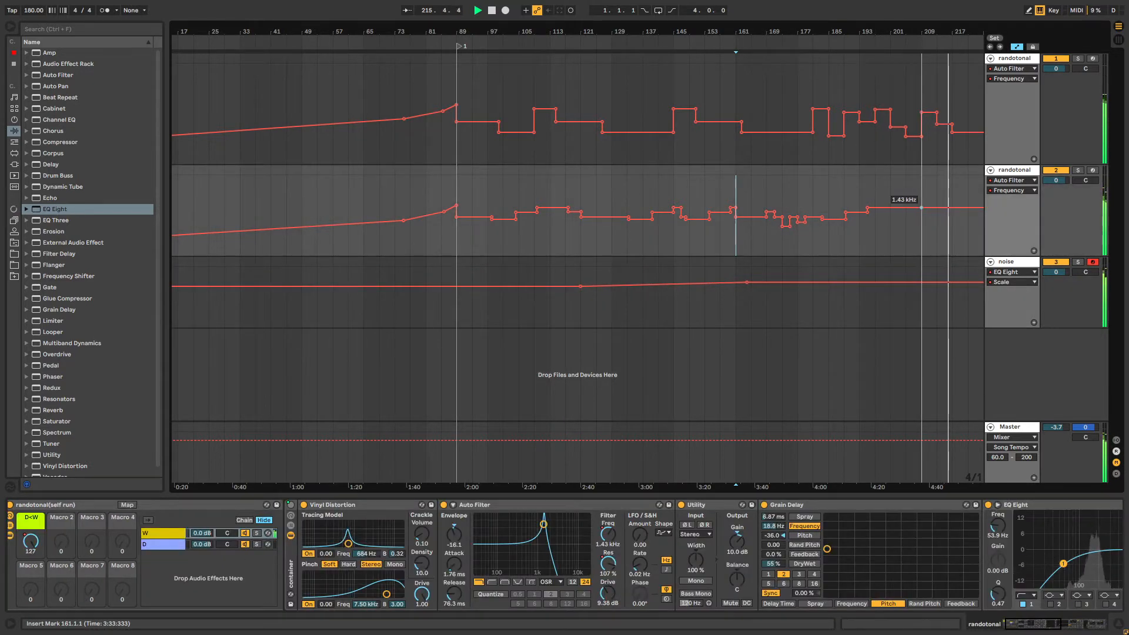
pyautogui.moveTo(922, 207); pyautogui.dragTo(909, 213)
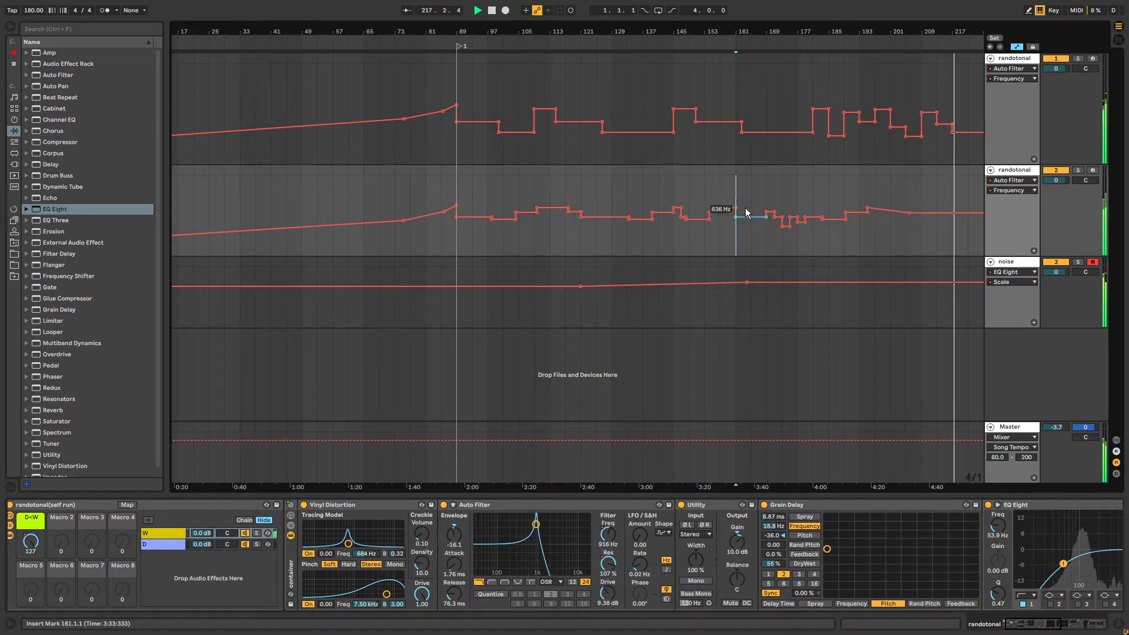
pyautogui.moveTo(627, 197); pyautogui.dragTo(690, 200)
pyautogui.click(920, 190)
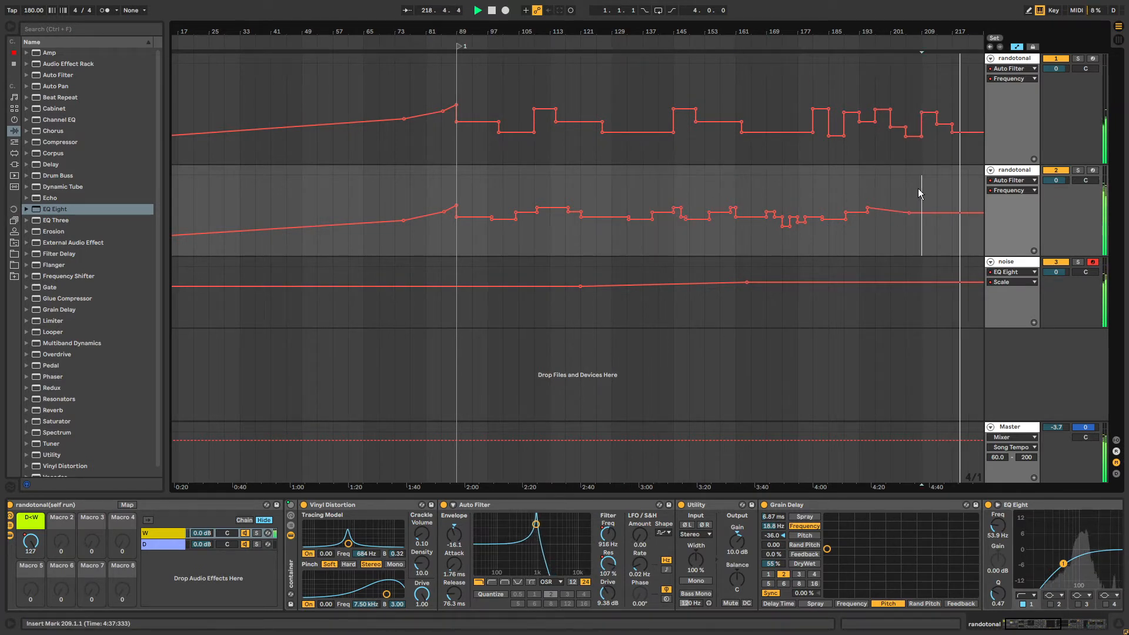
pyautogui.hotkey('ctrl', 'v')
pyautogui.moveTo(915, 34); pyautogui.dragTo(896, 25)
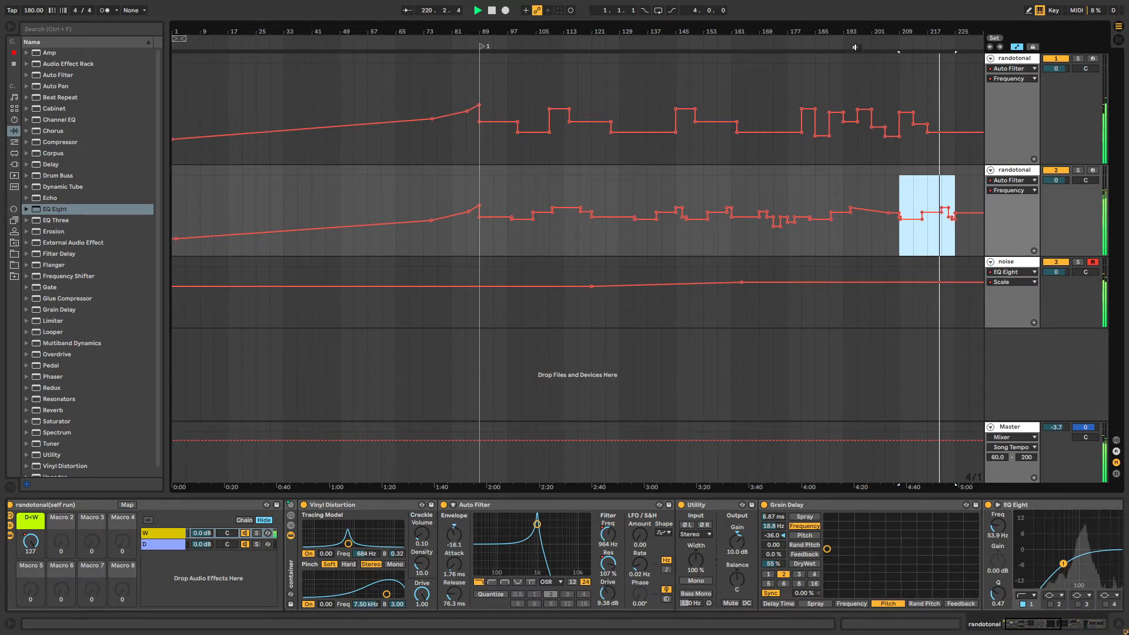
# Duplicate the first lane's bars 173–217 onto 217–261 and paste 44 bars on the second lane at bar 225.
pyautogui.moveTo(774, 71); pyautogui.dragTo(928, 66)
pyautogui.hotkey('ctrl', 'd')
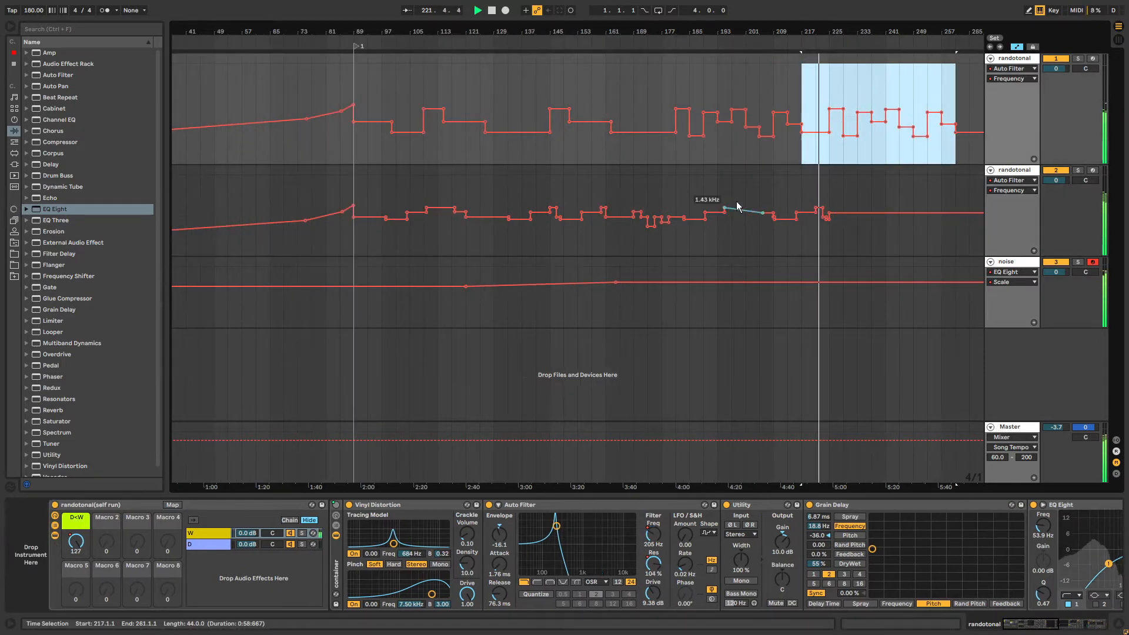
pyautogui.moveTo(479, 200); pyautogui.dragTo(634, 196)
pyautogui.click(827, 187)
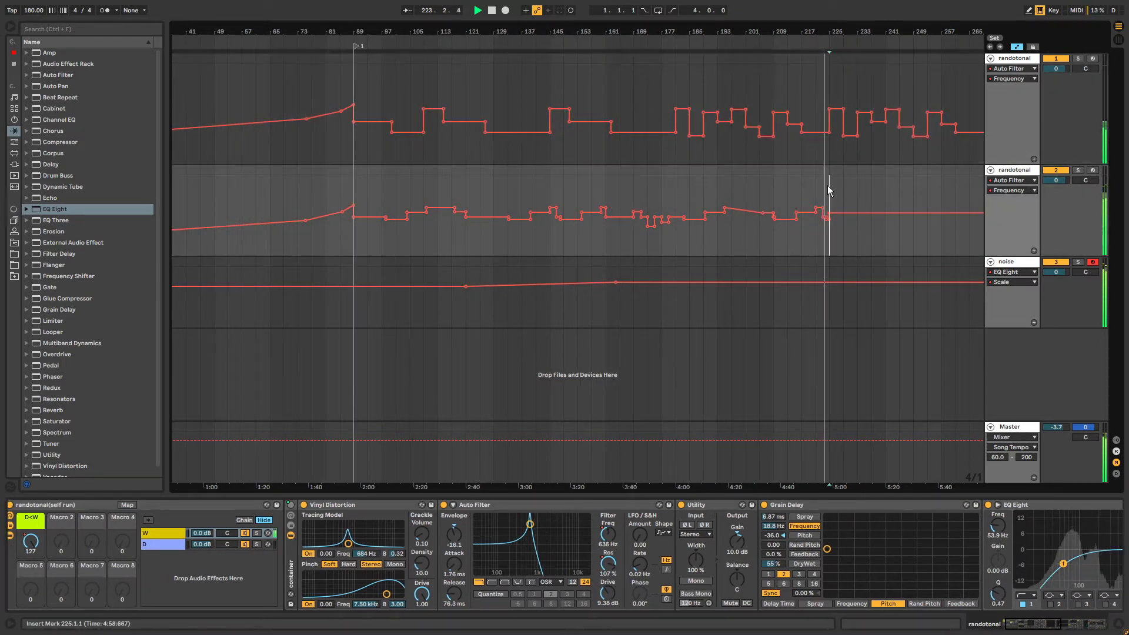
pyautogui.hotkey('ctrl', 'v')
pyautogui.moveTo(464, 28); pyautogui.dragTo(484, 26)
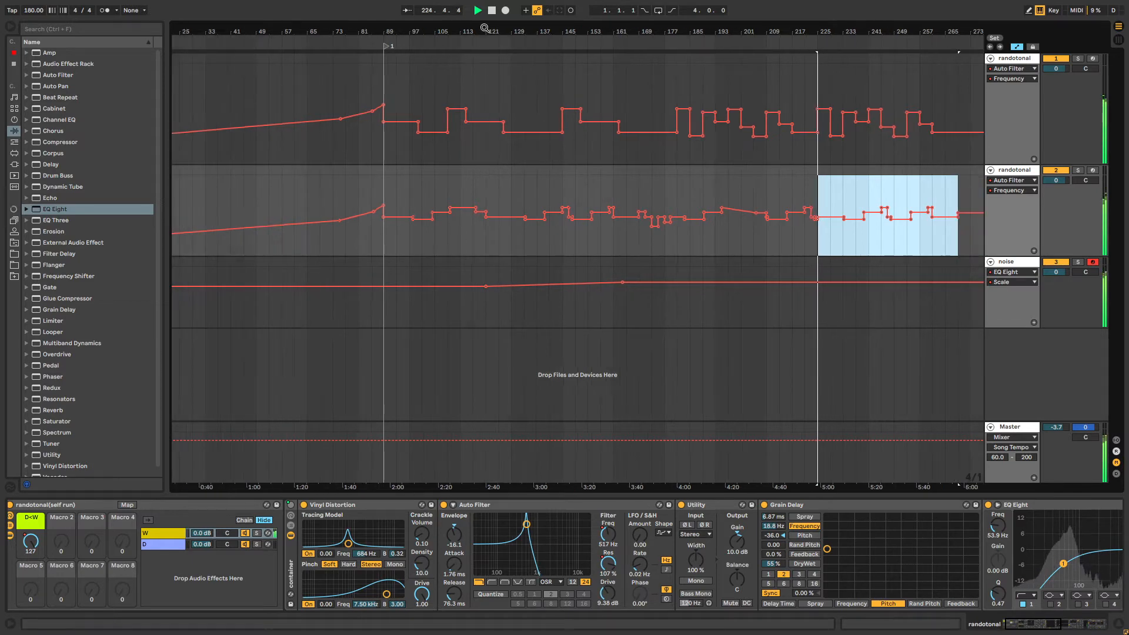
# Drag the noise track's 72% Scale breakpoint down to 13%.
pyautogui.click(962, 272)
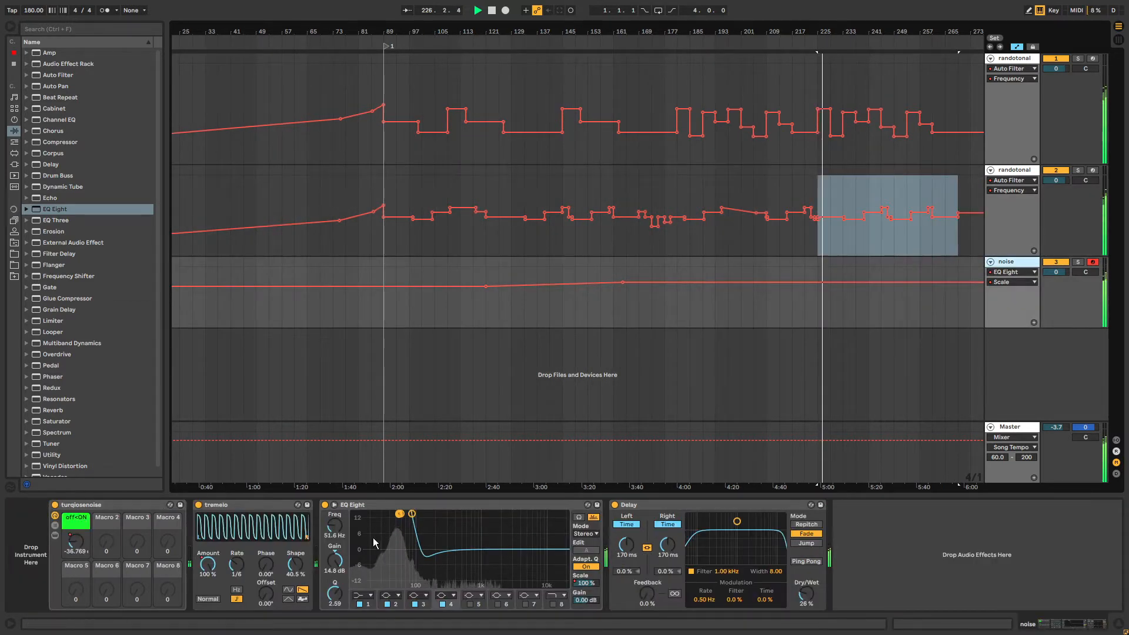
pyautogui.click(532, 343)
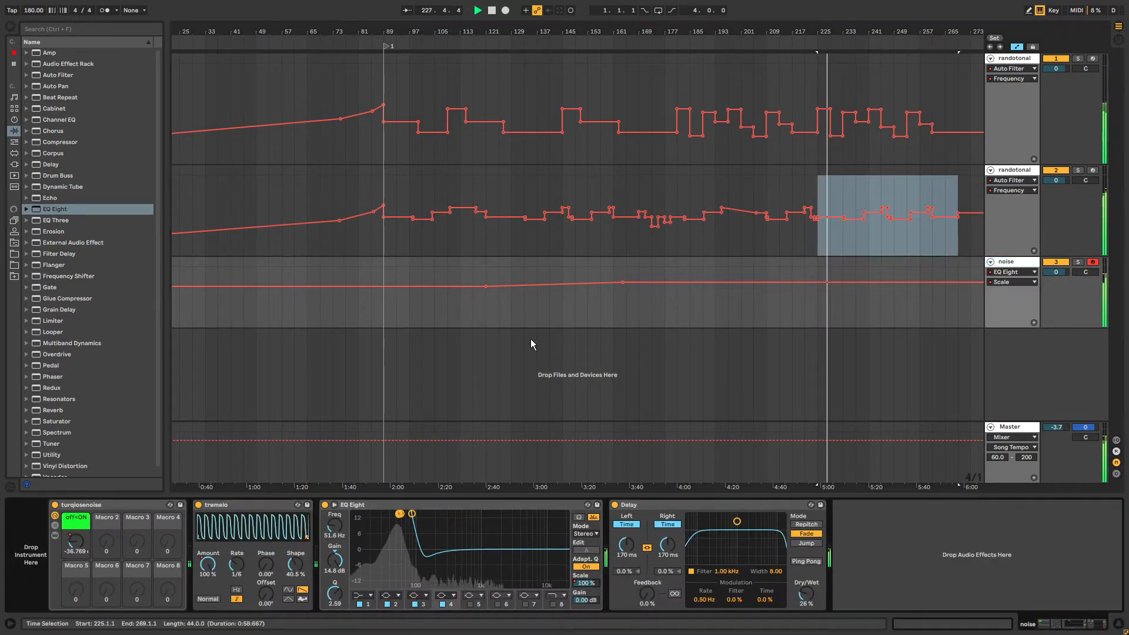
pyautogui.moveTo(488, 286); pyautogui.dragTo(488, 298)
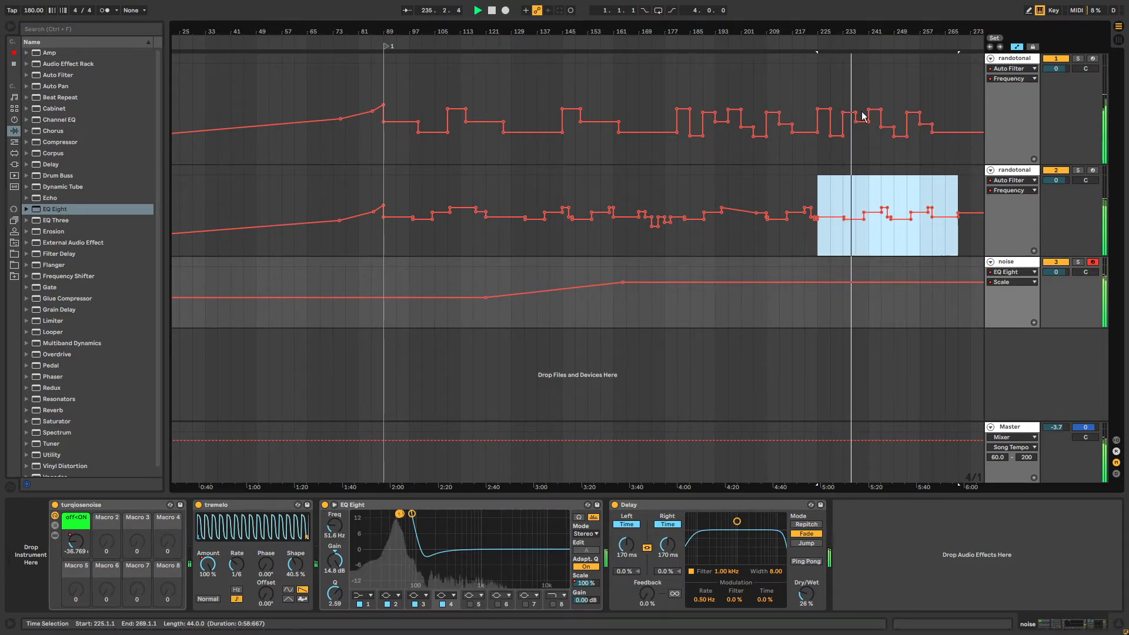
# Review the arrangement's end, undoing an accidental bar 89 breakpoint on the first rendotonal frequency curve.
pyautogui.moveTo(961, 32); pyautogui.dragTo(961, 30)
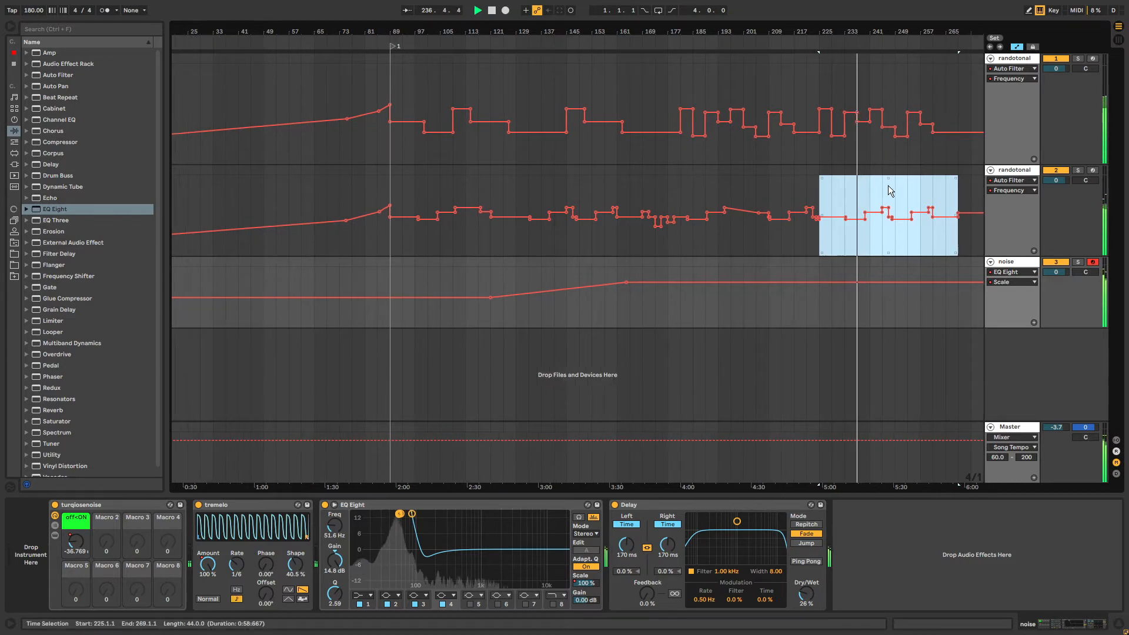
pyautogui.click(870, 189)
pyautogui.click(1022, 64)
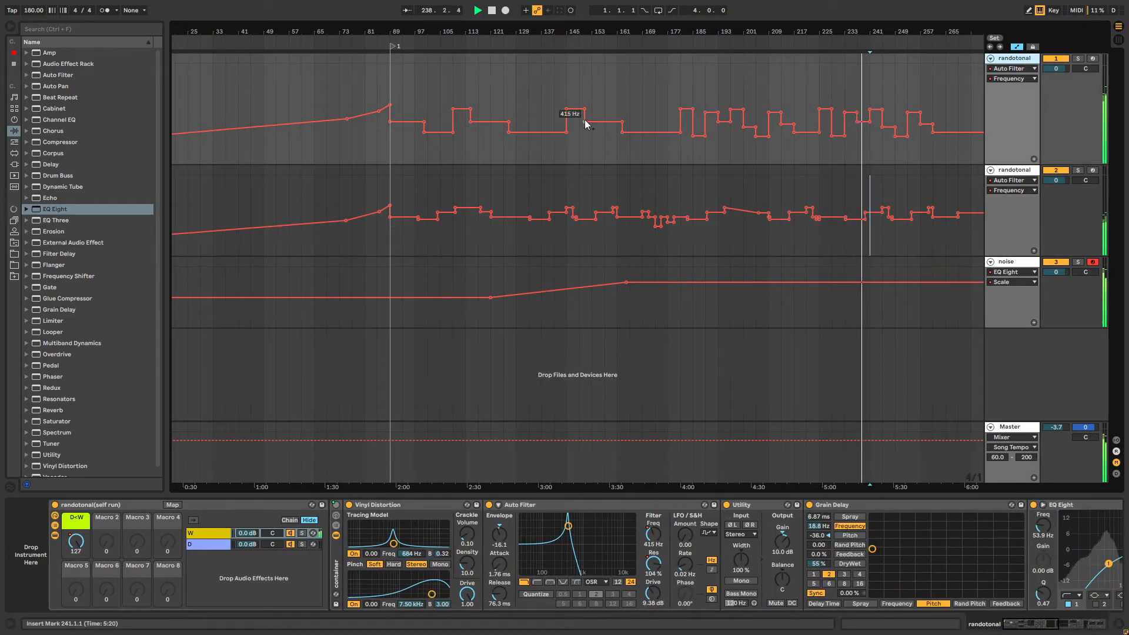
pyautogui.click(390, 85)
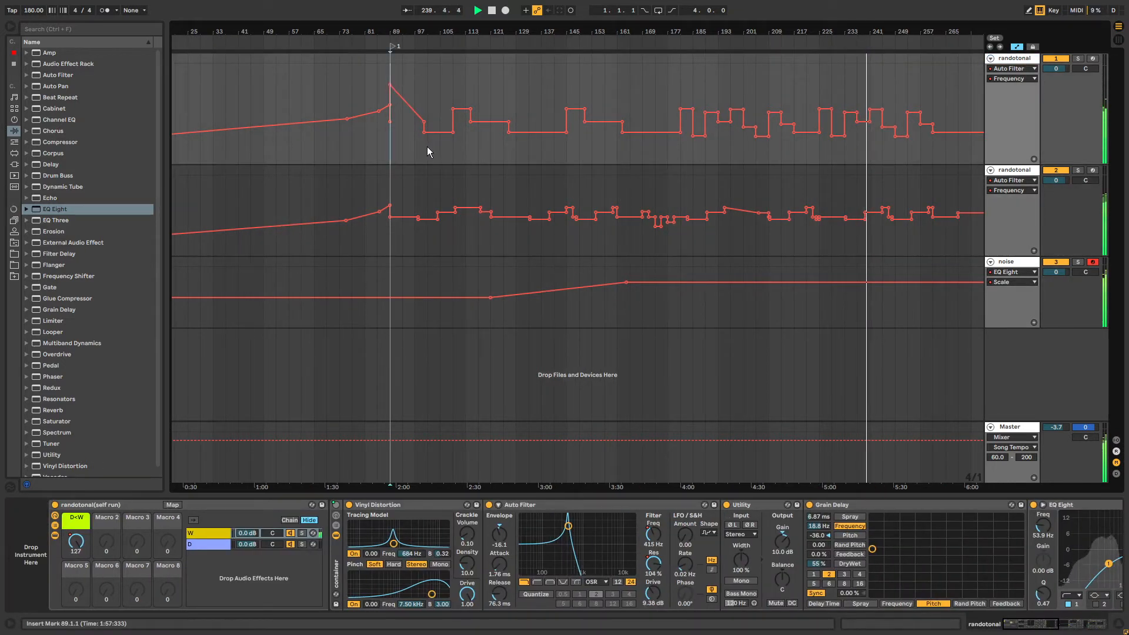
pyautogui.hotkey('ctrl', 'z')
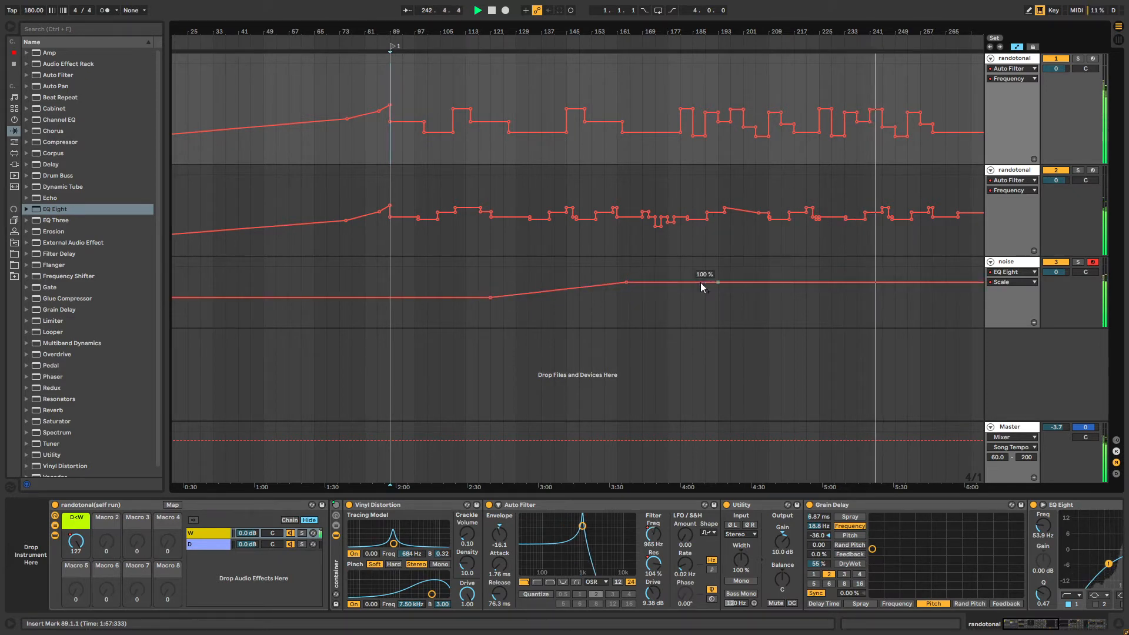
pyautogui.moveTo(889, 27); pyautogui.dragTo(888, 30)
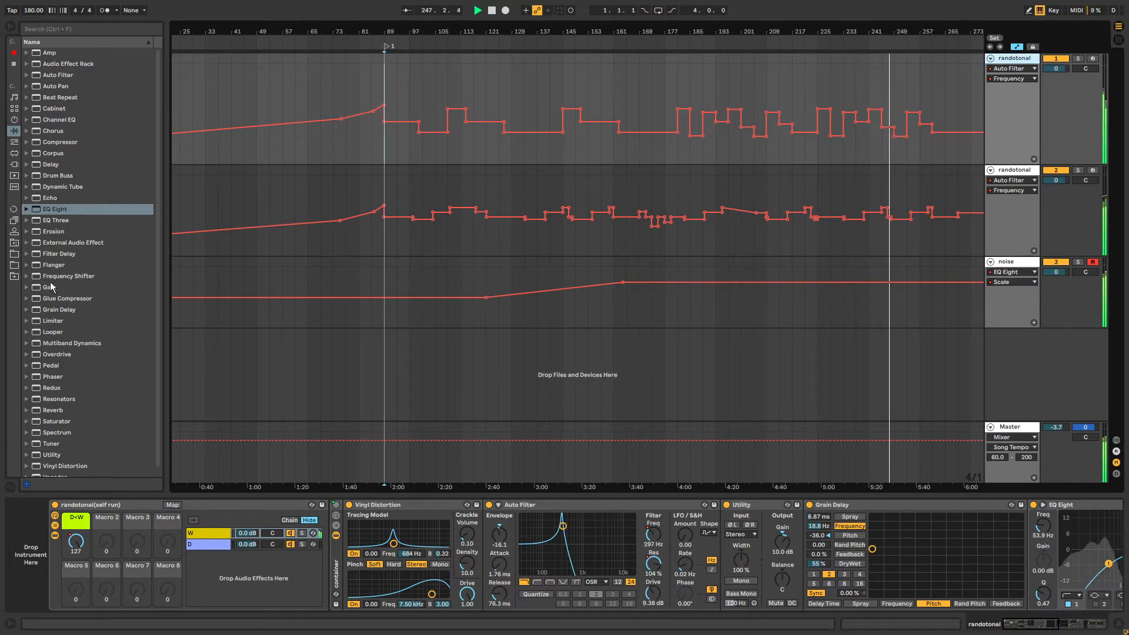
pyautogui.moveTo(979, 33); pyautogui.dragTo(970, 77)
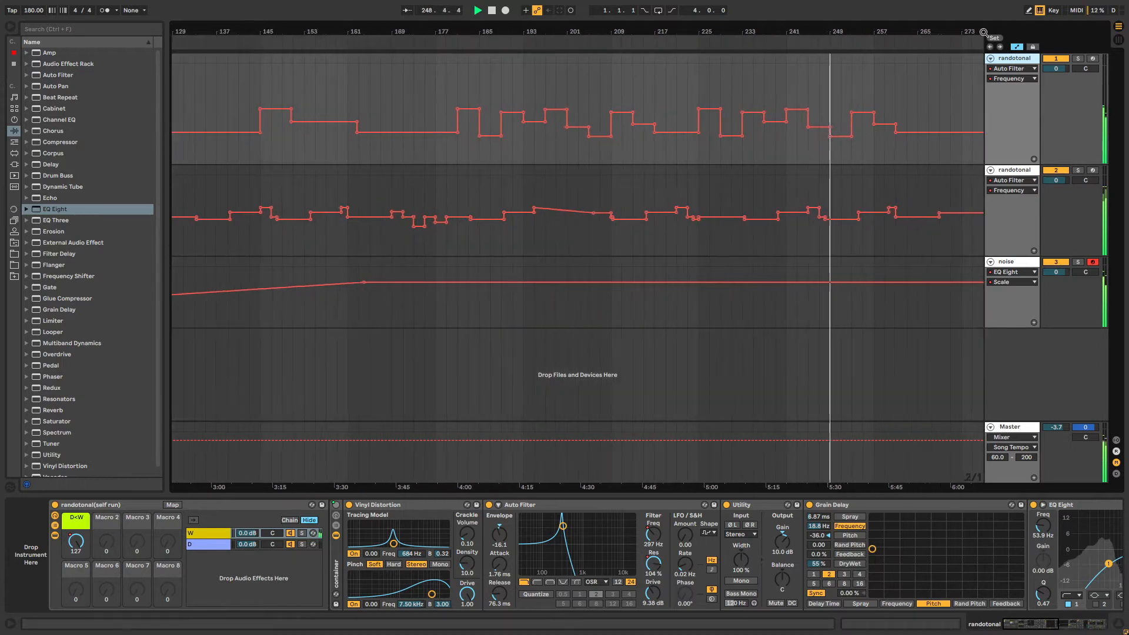
pyautogui.moveTo(673, 35); pyautogui.dragTo(819, 31)
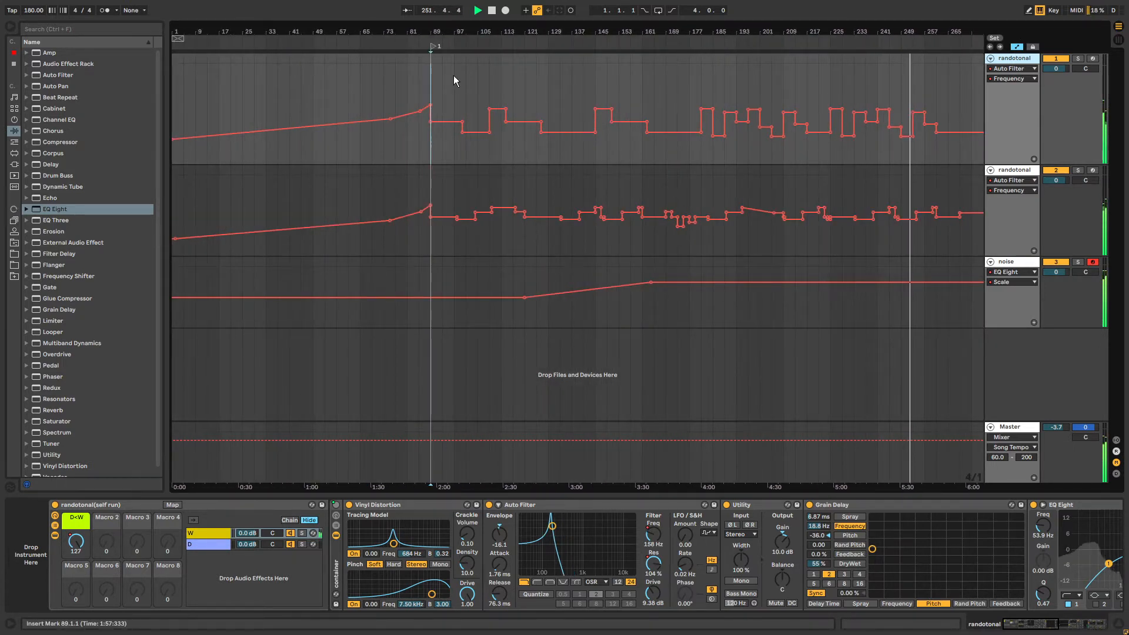
# Insert a new MIDI track and load the feedbaxertonalgenerator rack from the Racks folder onto it.
pyautogui.click(14, 143)
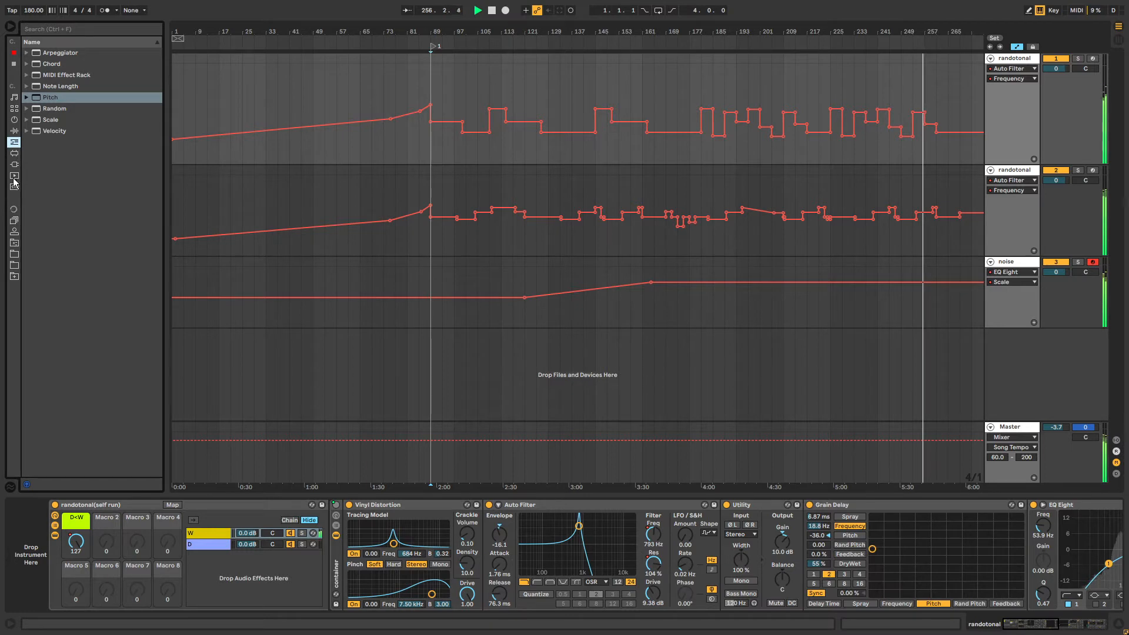
pyautogui.click(14, 242)
pyautogui.click(27, 64)
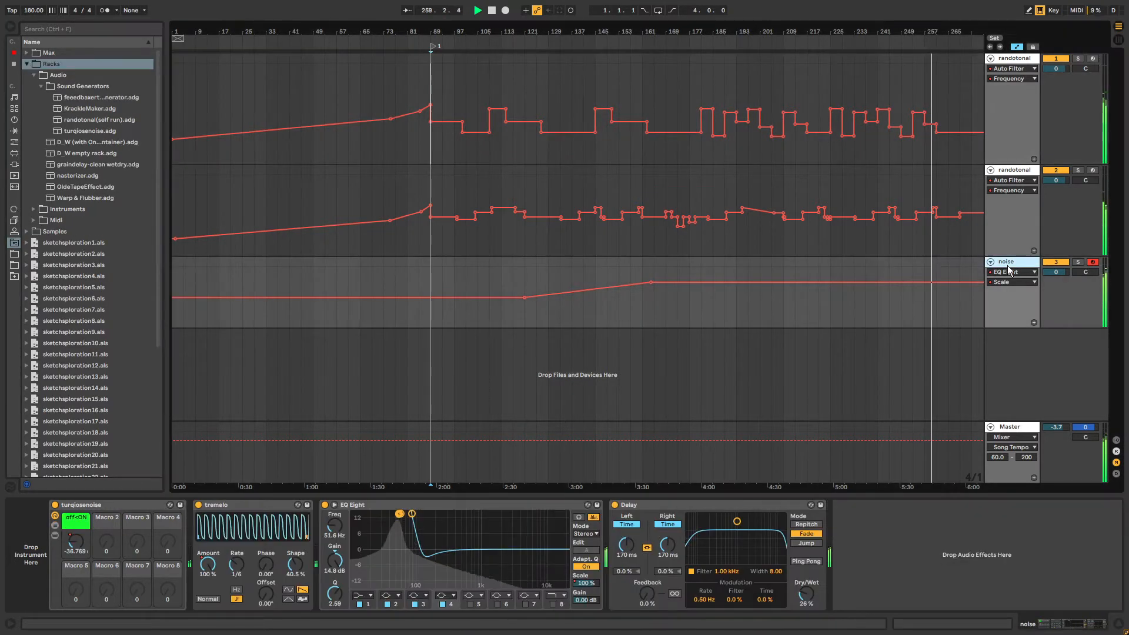
pyautogui.hotkey('ctrl', 'shift', 't')
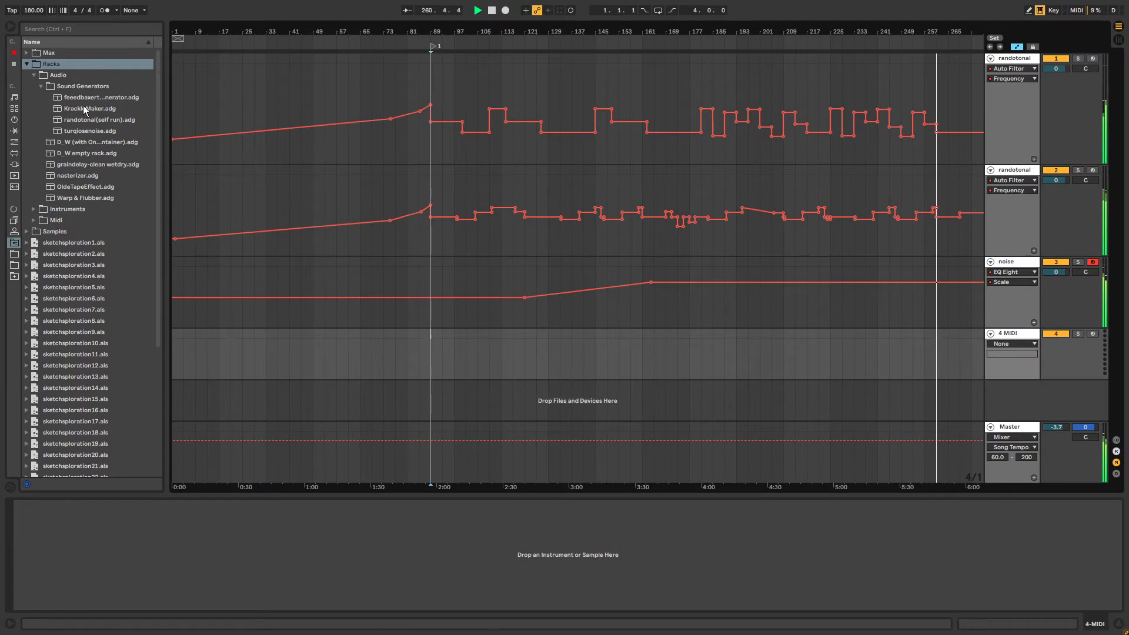
pyautogui.click(87, 124)
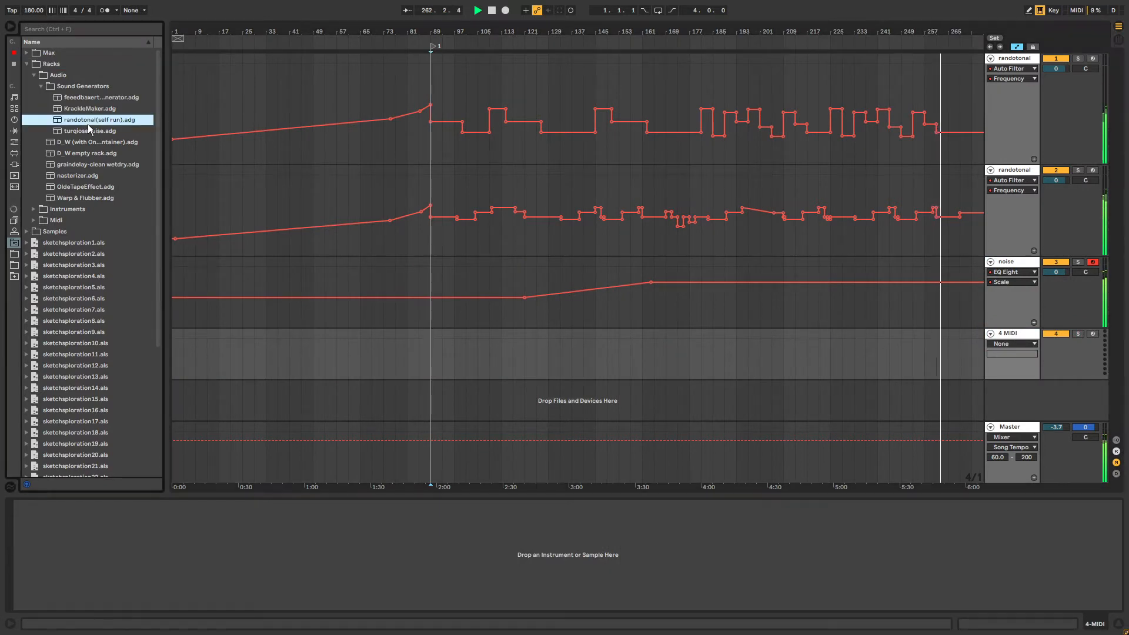
pyautogui.click(83, 97)
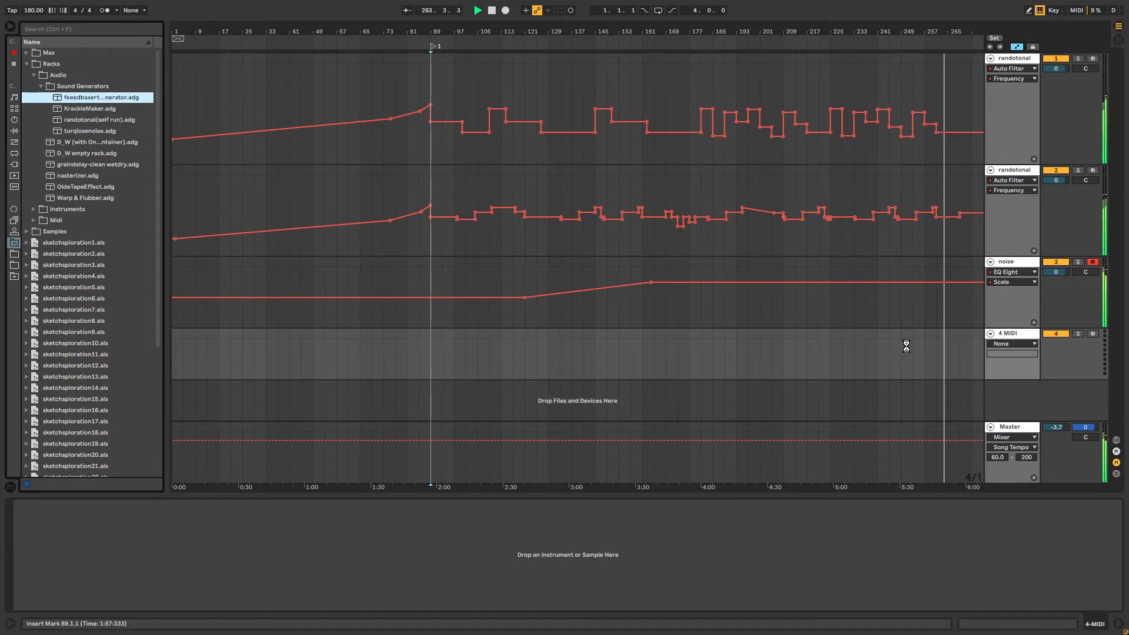
# Set the FDBKout macro to 73.2% and draw an FDBKout automation step near the end.
pyautogui.moveTo(76, 542); pyautogui.dragTo(75, 543)
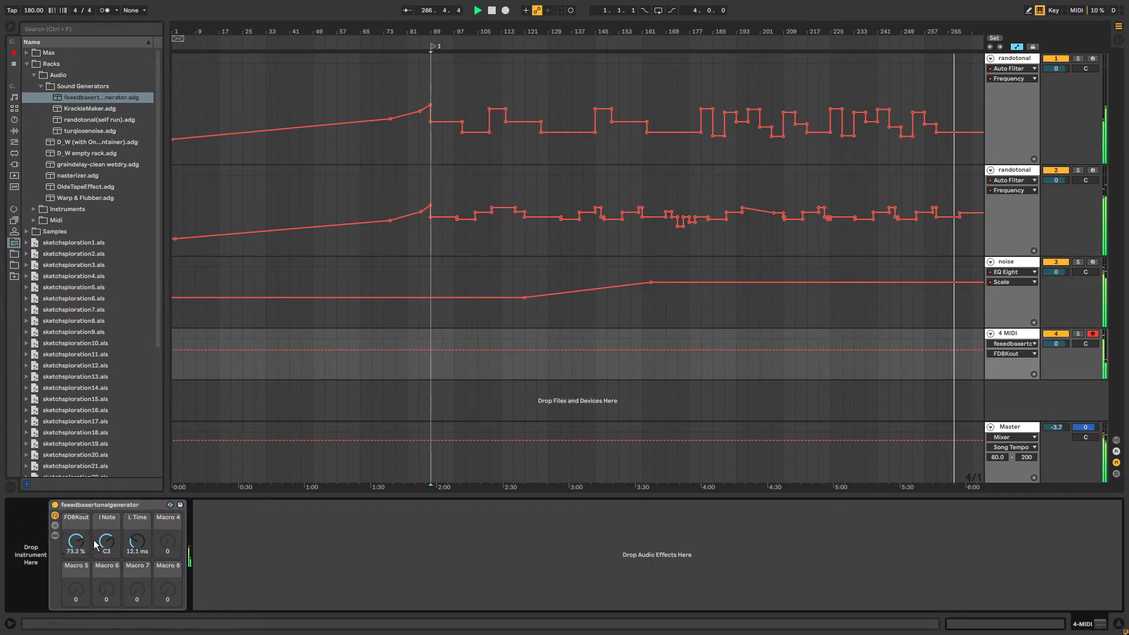
pyautogui.moveTo(944, 357); pyautogui.dragTo(936, 378)
pyautogui.press('b')
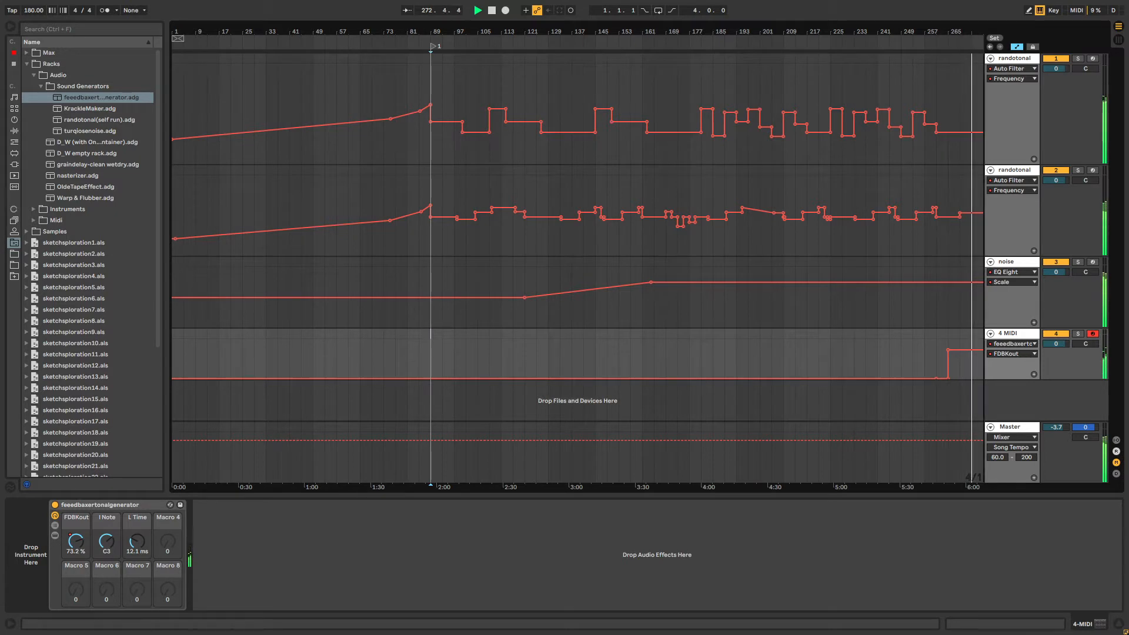
# Slope track 4's I Note automation down toward the end, finishing at C#-1.
pyautogui.moveTo(981, 33); pyautogui.dragTo(948, 80)
pyautogui.click(111, 547)
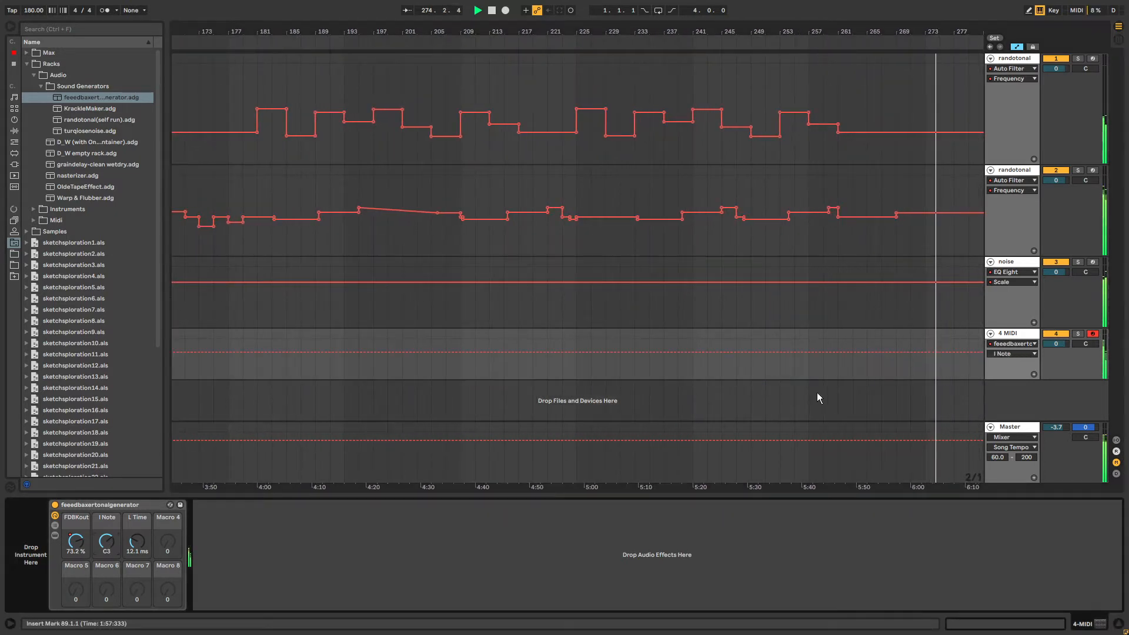
pyautogui.click(926, 352)
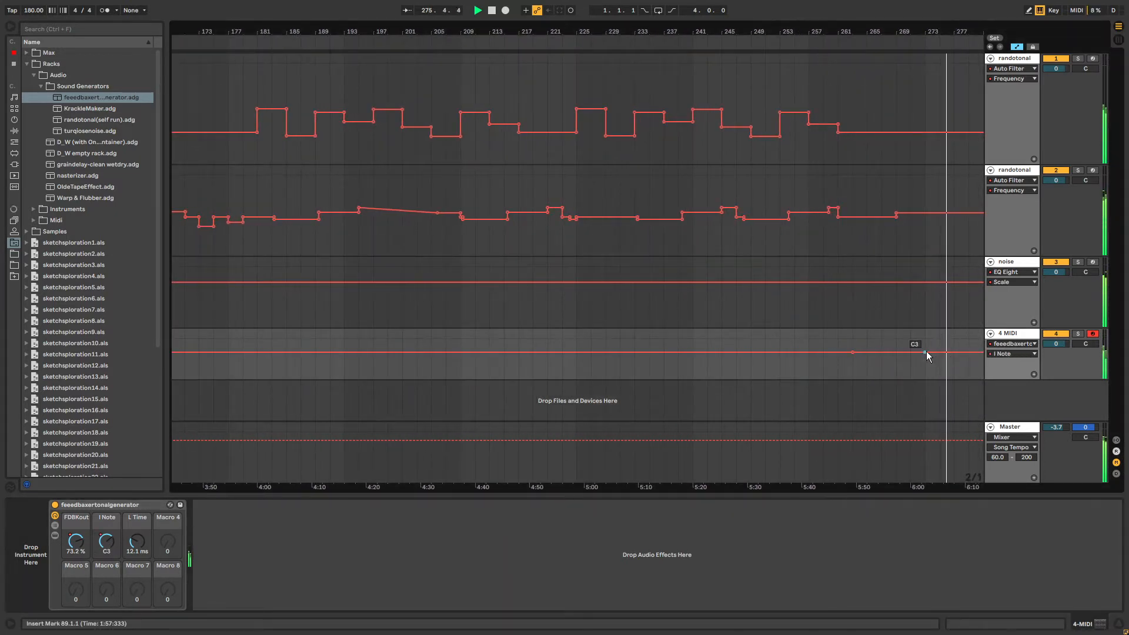
pyautogui.moveTo(940, 352); pyautogui.dragTo(984, 366)
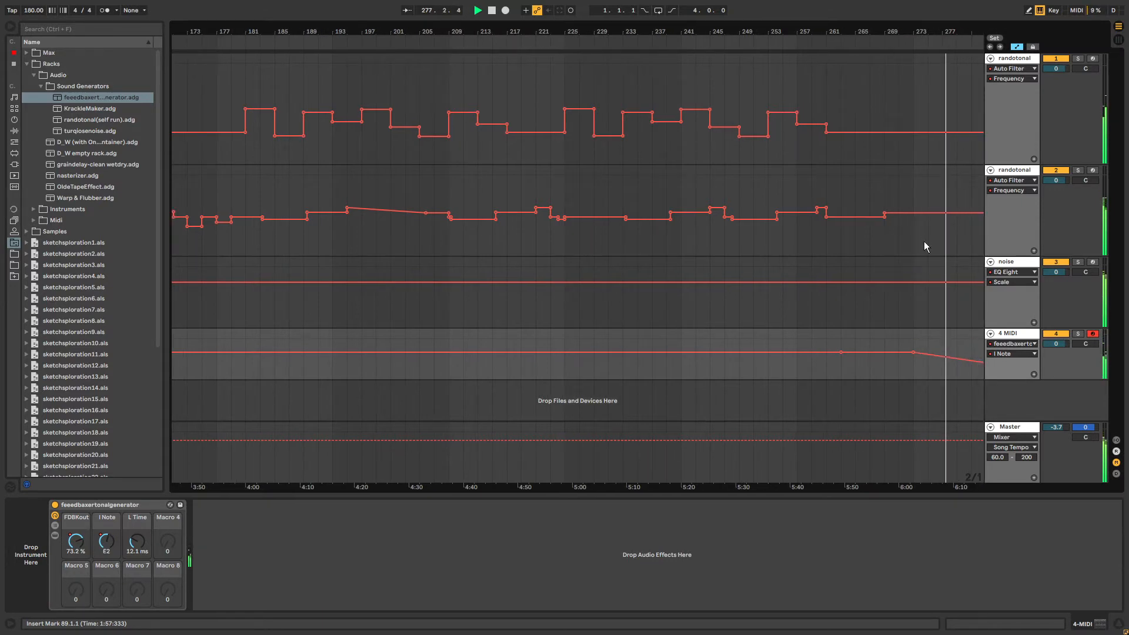
pyautogui.click(931, 322)
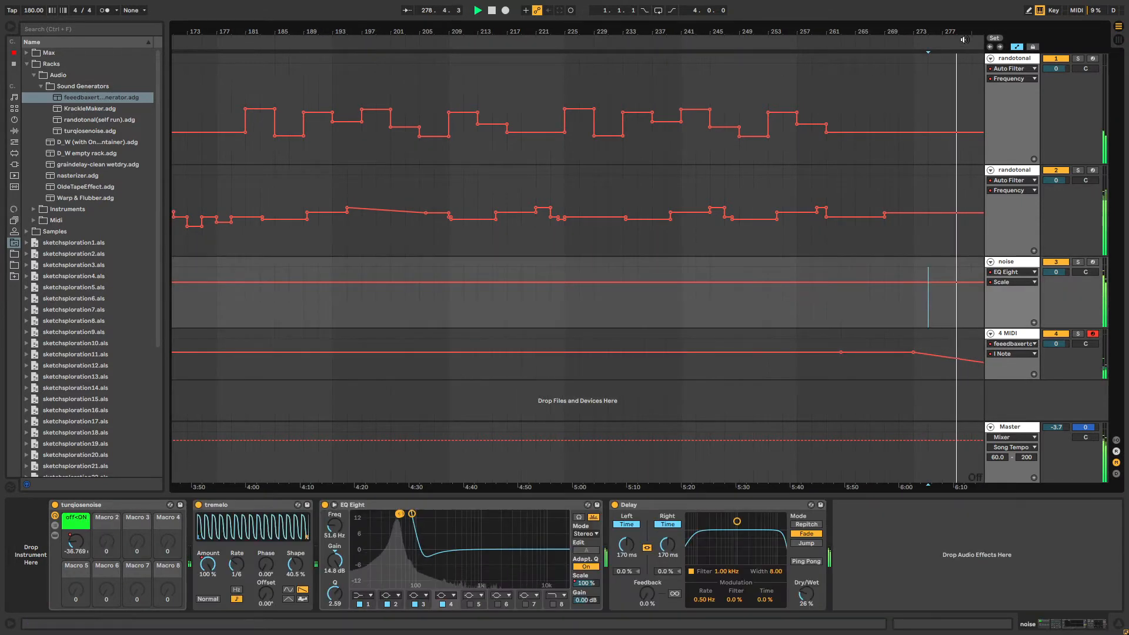
pyautogui.moveTo(957, 365); pyautogui.dragTo(900, 374)
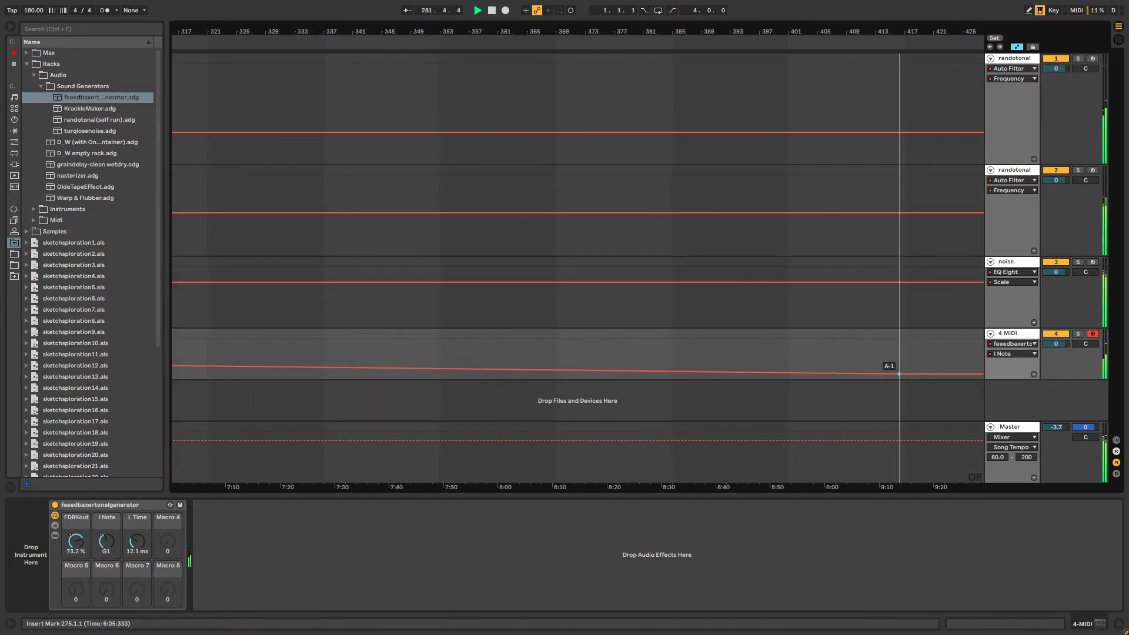
# Lower the noise track's EQ Scale automation to 41% near the end.
pyautogui.moveTo(786, 29); pyautogui.dragTo(877, 27)
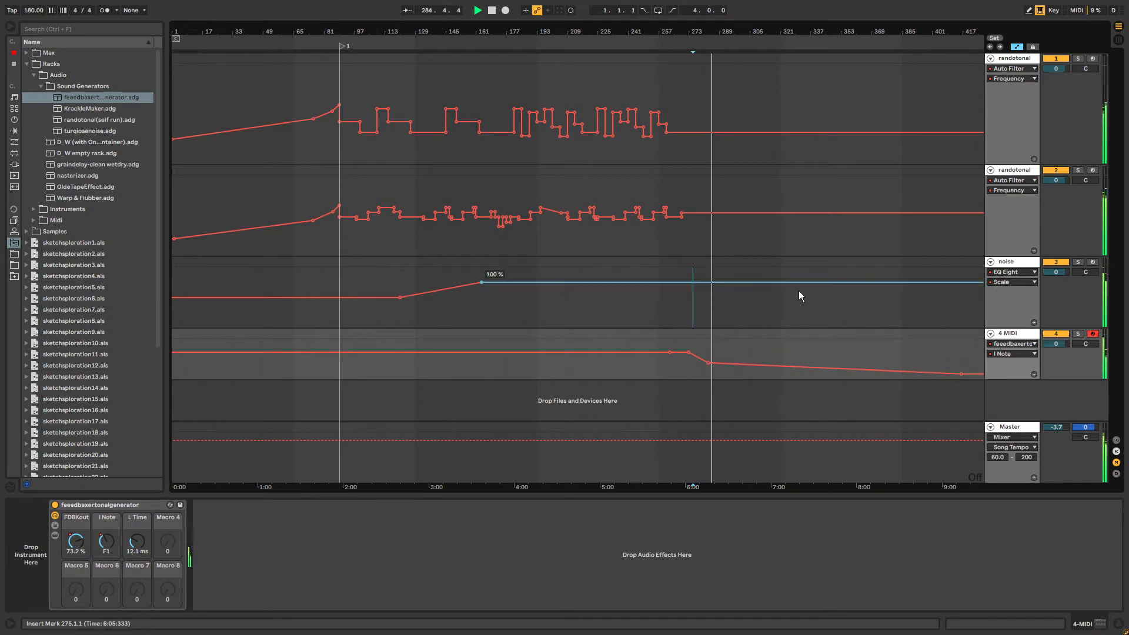
pyautogui.click(691, 283)
pyautogui.moveTo(728, 284); pyautogui.dragTo(906, 281)
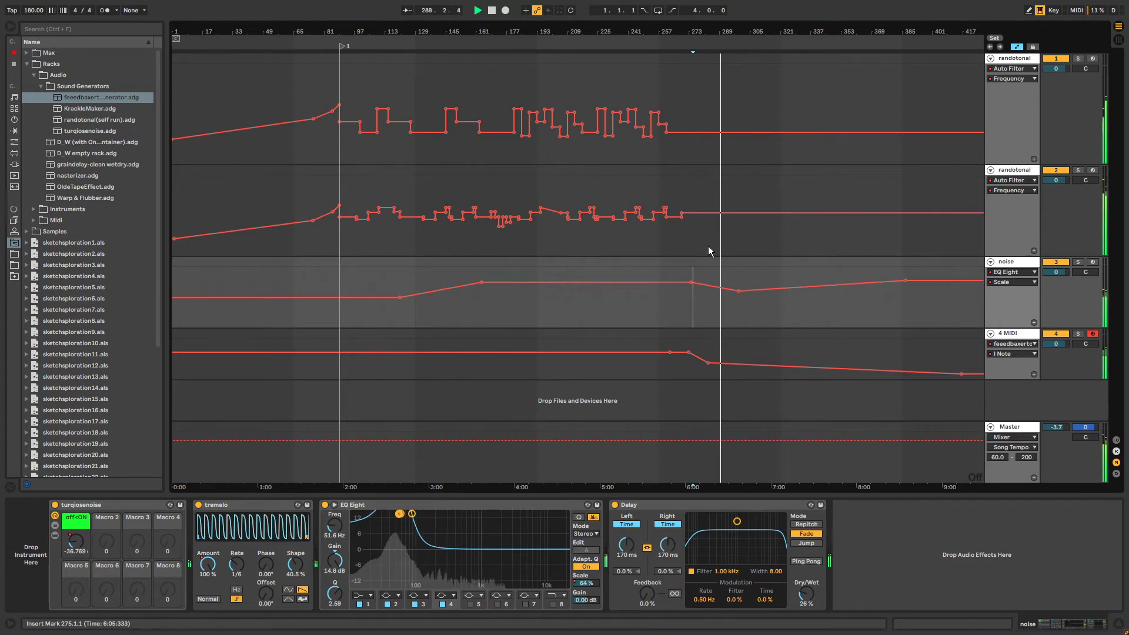
# Shape track 4's L Time automation into a gentle rise through 294 and 360 ms to a 597 ms peak.
pyautogui.click(747, 367)
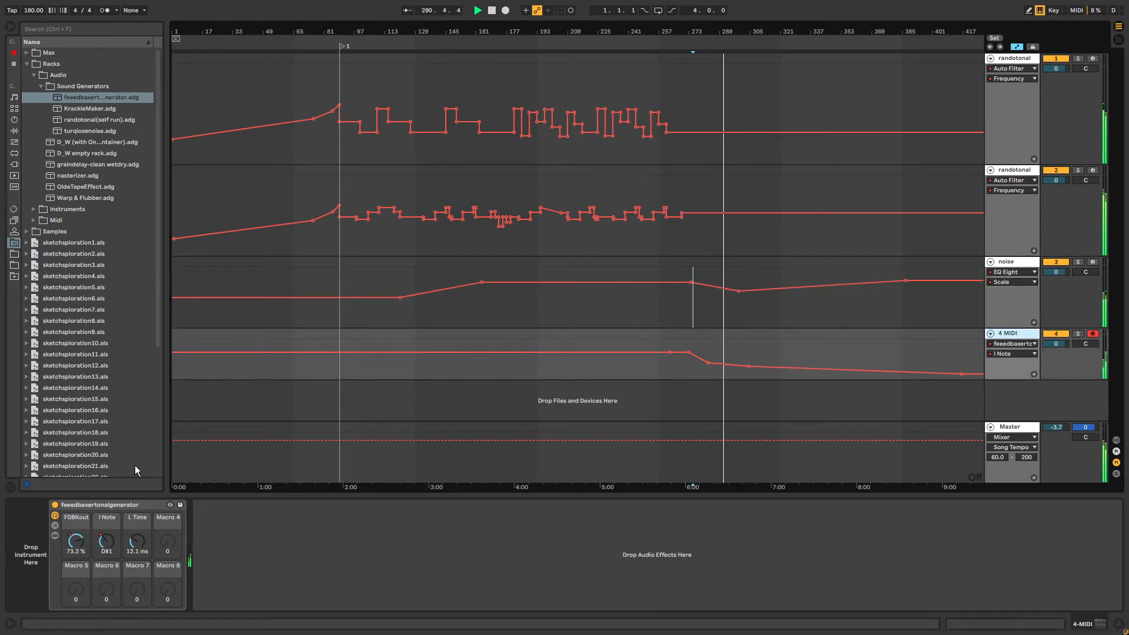
pyautogui.click(134, 542)
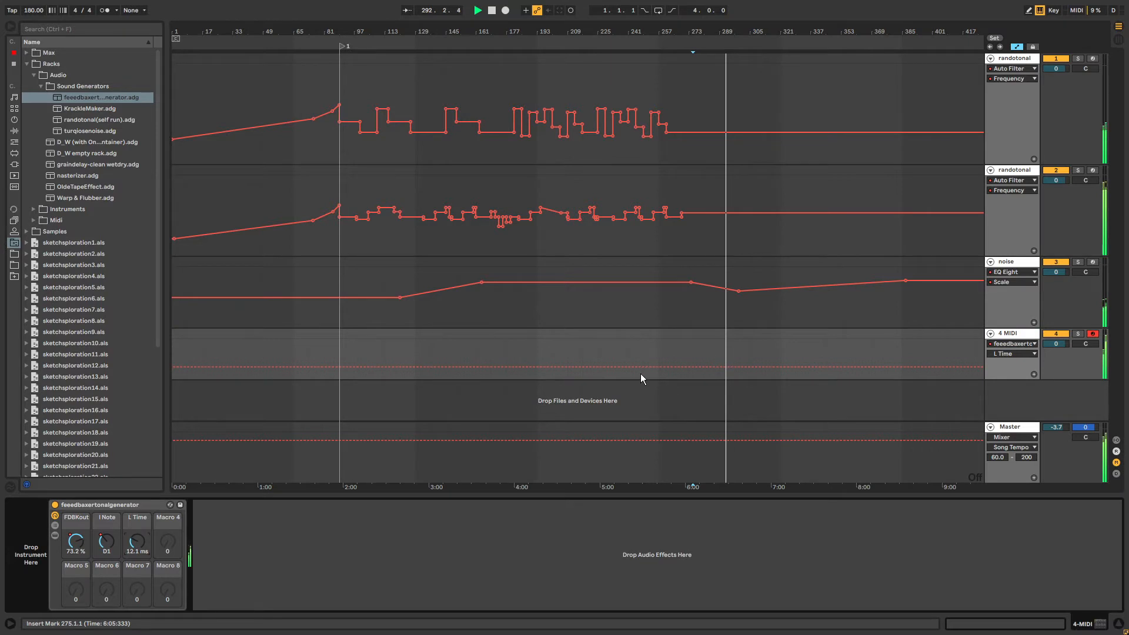
pyautogui.click(382, 369)
pyautogui.moveTo(731, 367); pyautogui.dragTo(735, 358)
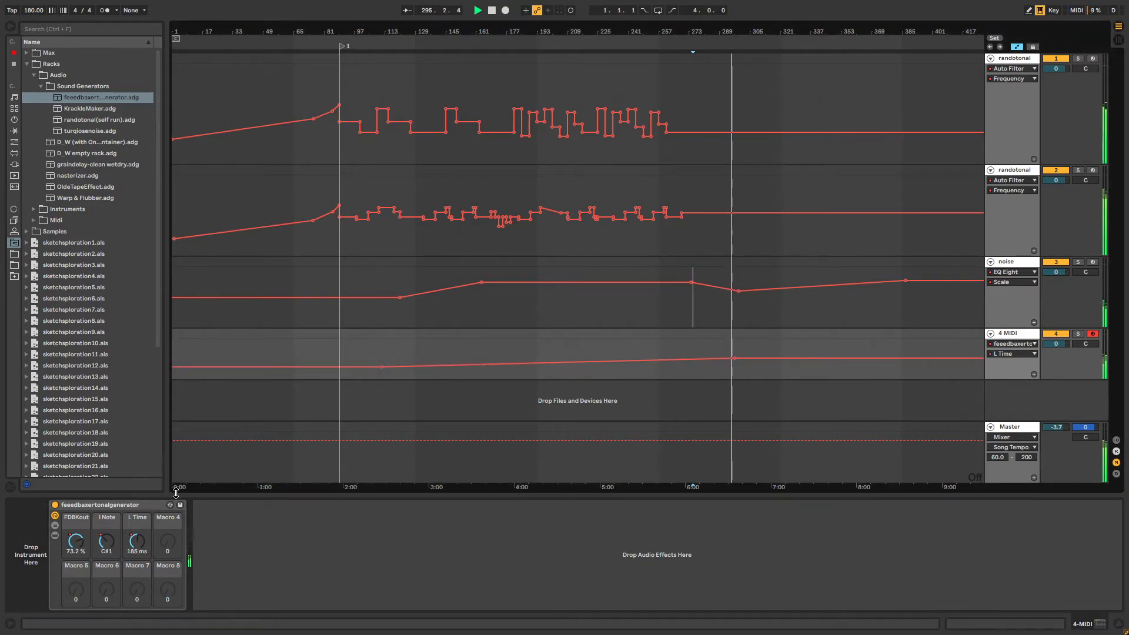
pyautogui.click(768, 356)
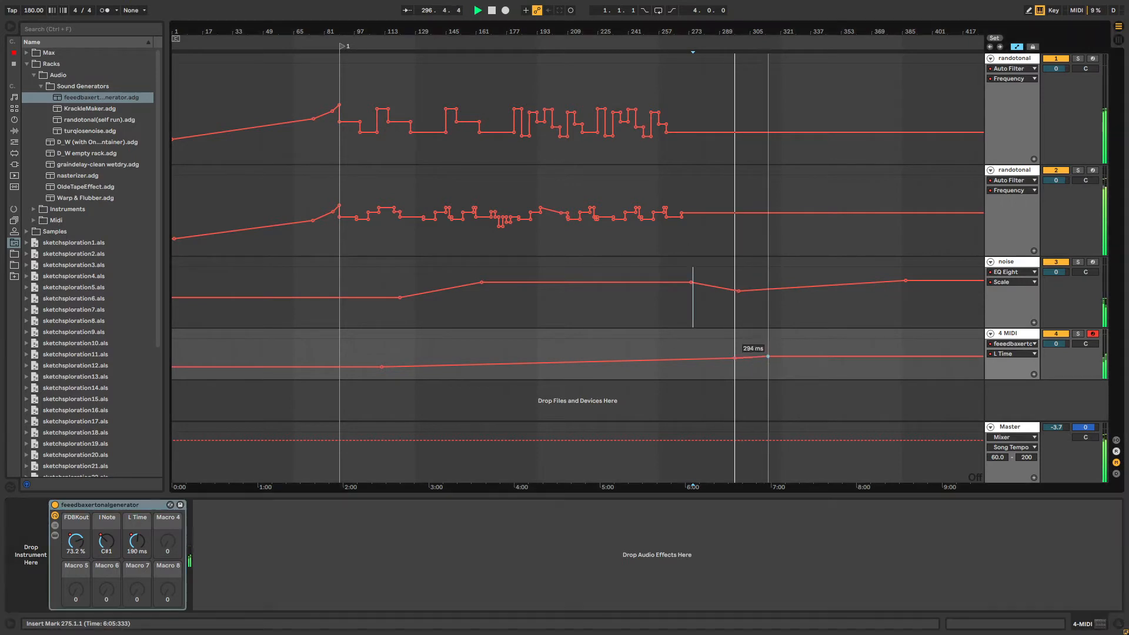
pyautogui.moveTo(768, 356); pyautogui.dragTo(714, 356)
pyautogui.moveTo(737, 355); pyautogui.dragTo(805, 354)
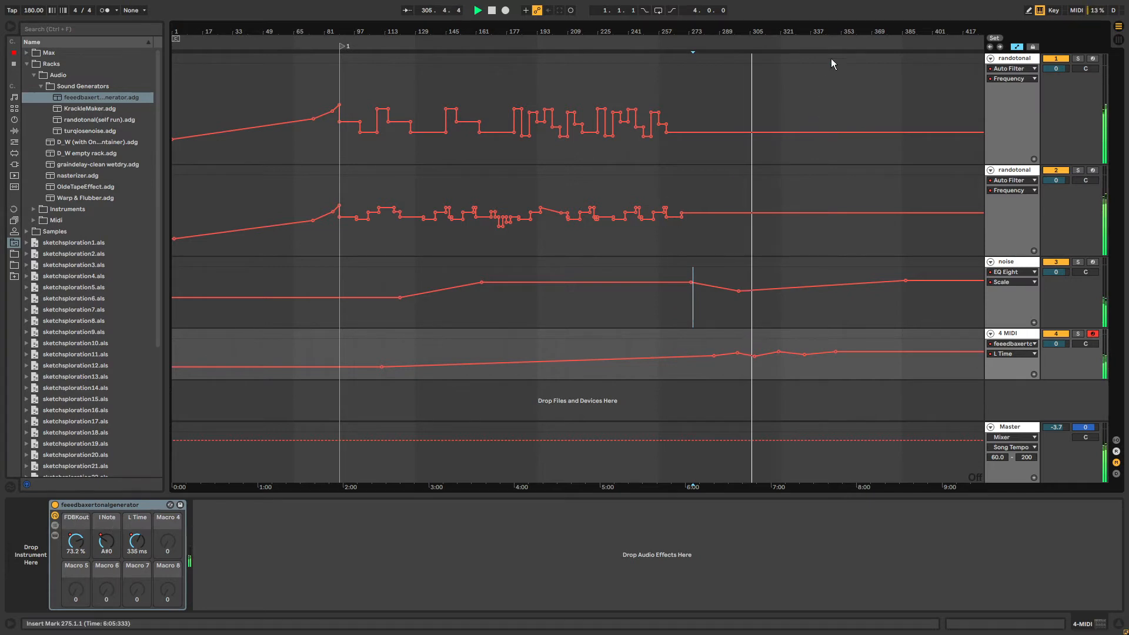
pyautogui.click(1013, 61)
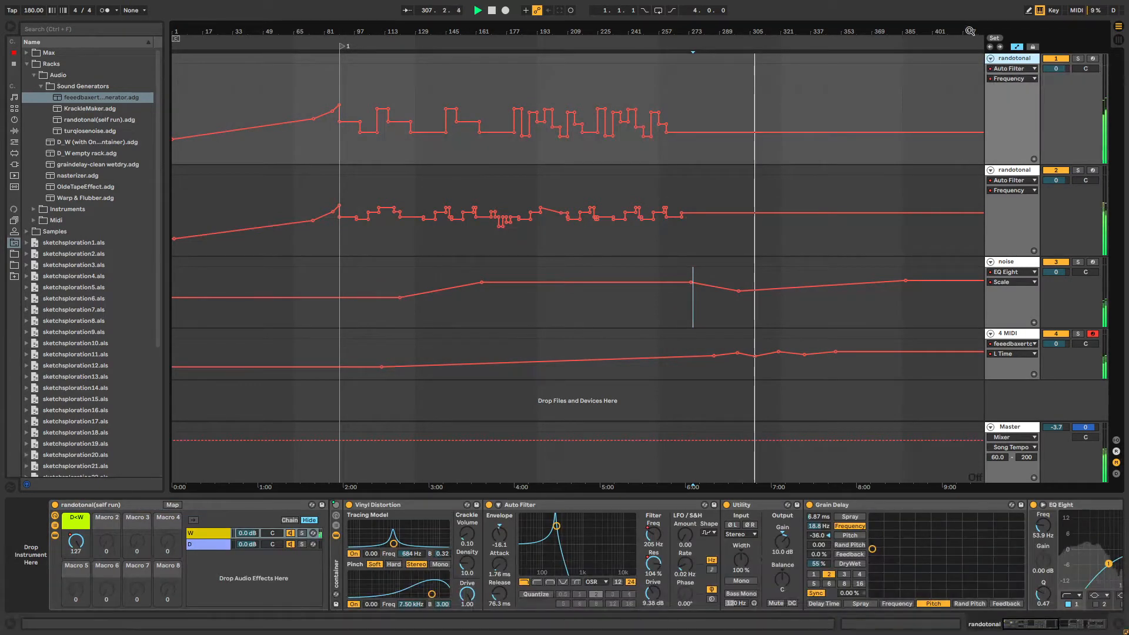
# Add a 292 Hz breakpoint on track 1's Frequency line and select its step around bars 273–281.
pyautogui.moveTo(969, 32); pyautogui.dragTo(969, 71)
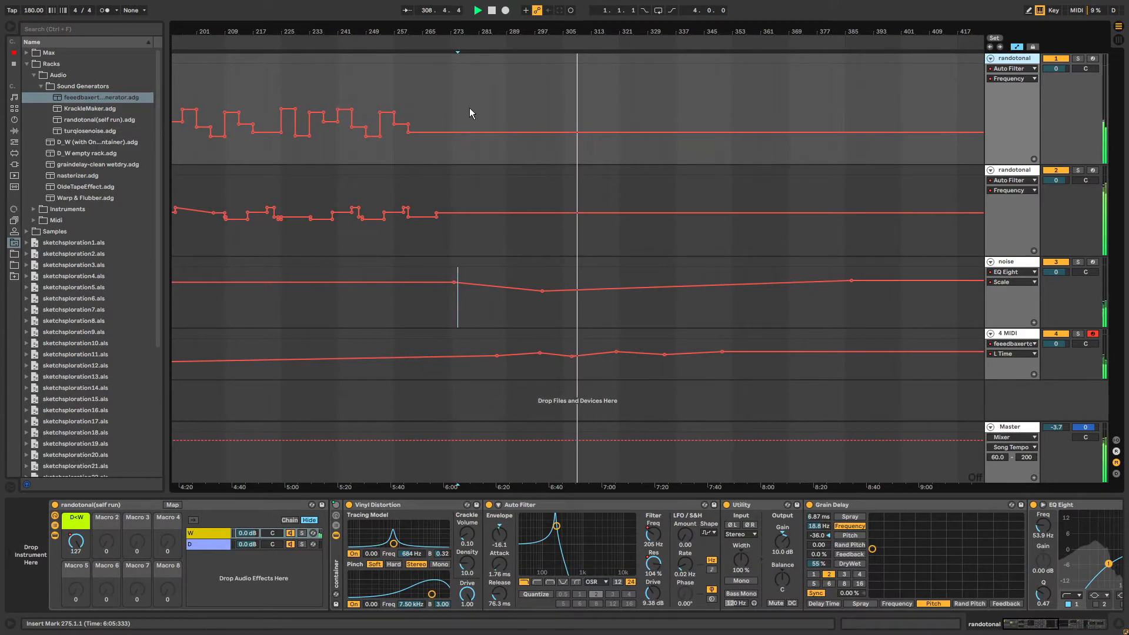
pyautogui.click(516, 134)
pyautogui.moveTo(597, 133); pyautogui.dragTo(592, 128)
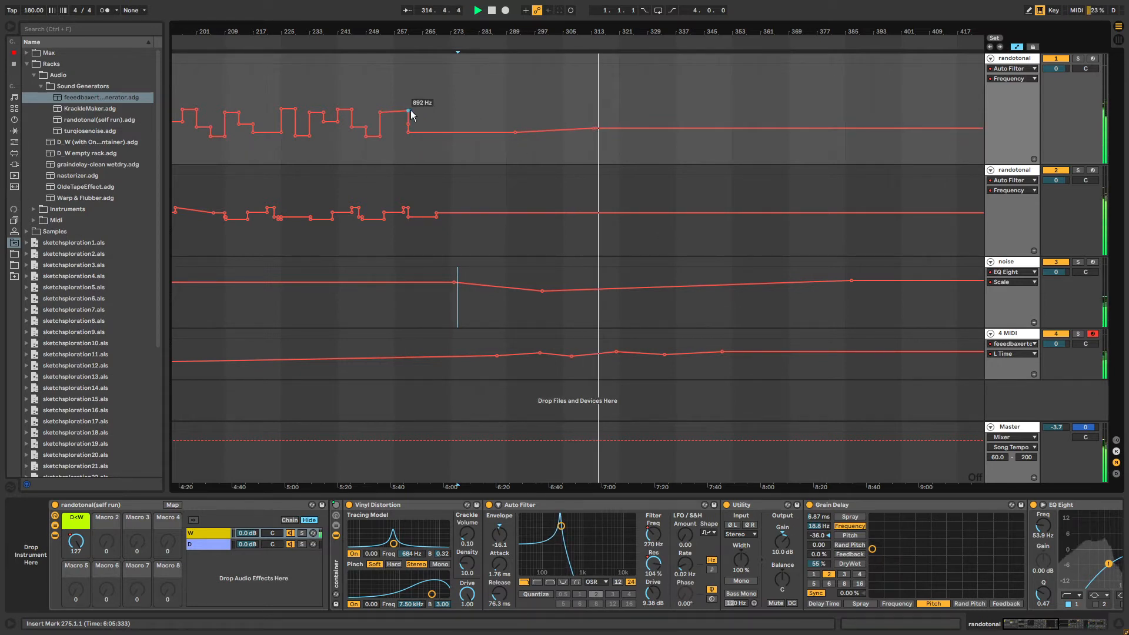
pyautogui.moveTo(473, 106); pyautogui.dragTo(500, 92)
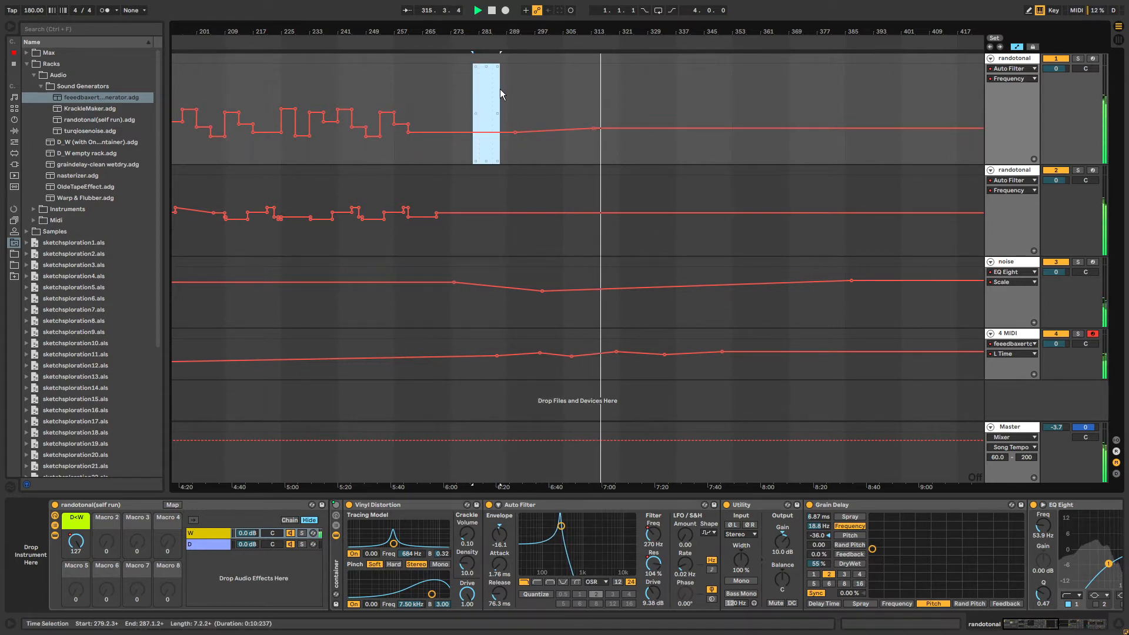
pyautogui.click(616, 121)
pyautogui.moveTo(593, 128); pyautogui.dragTo(599, 129)
# Paste the copied Frequency step on track 1, including at bar 335, and on track 2 near bar 329.
pyautogui.click(612, 116)
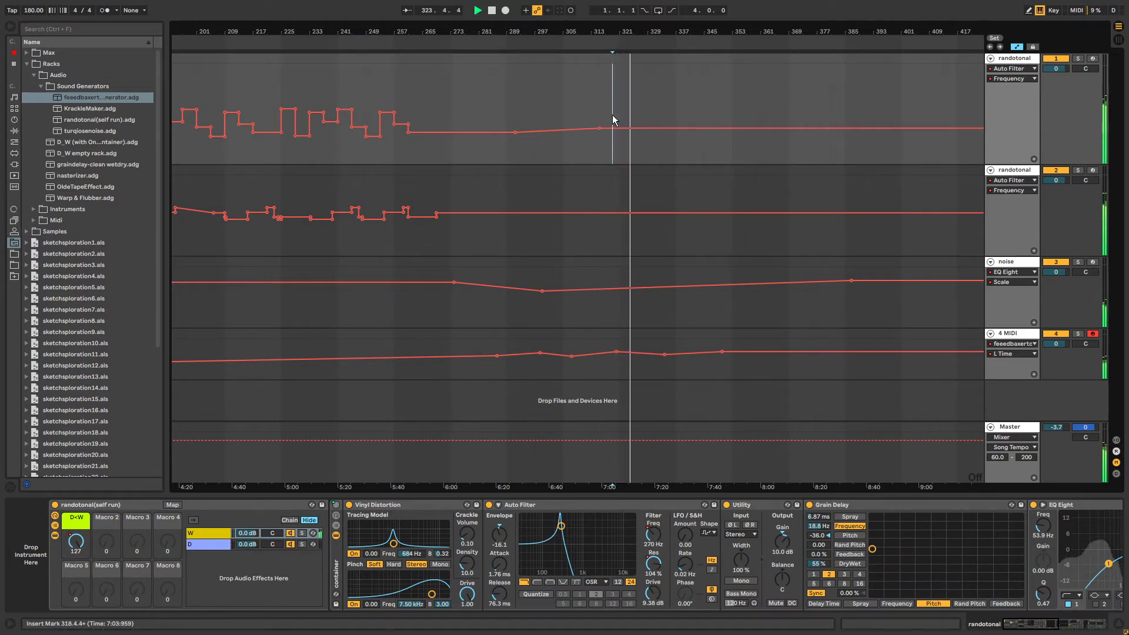
pyautogui.hotkey('ctrl', 'v')
pyautogui.click(670, 119)
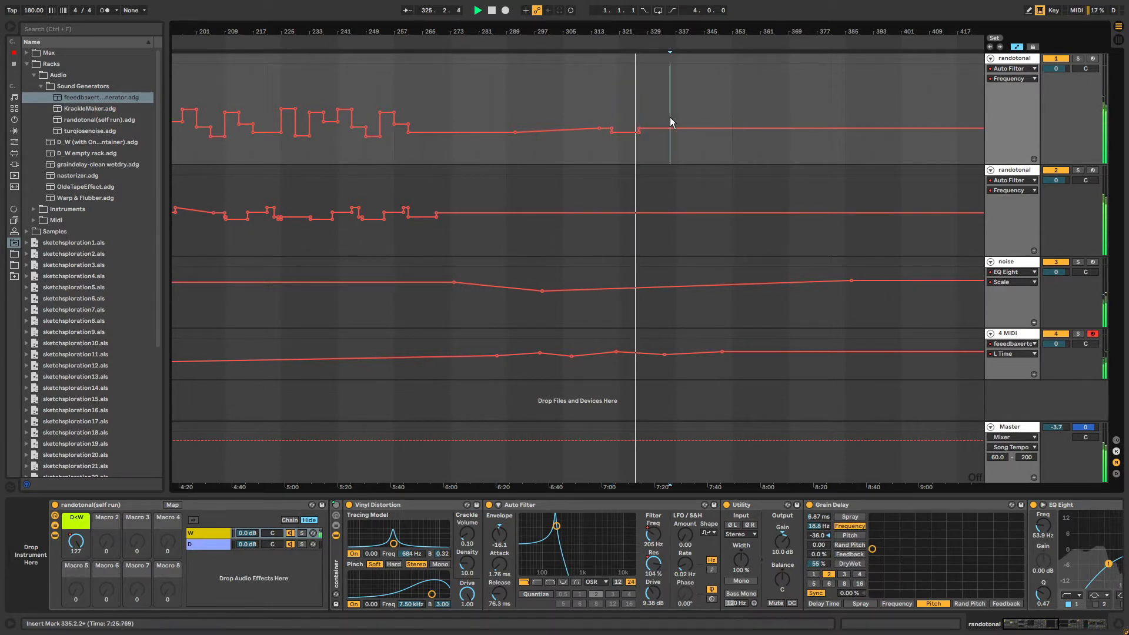
pyautogui.hotkey('ctrl', 'v')
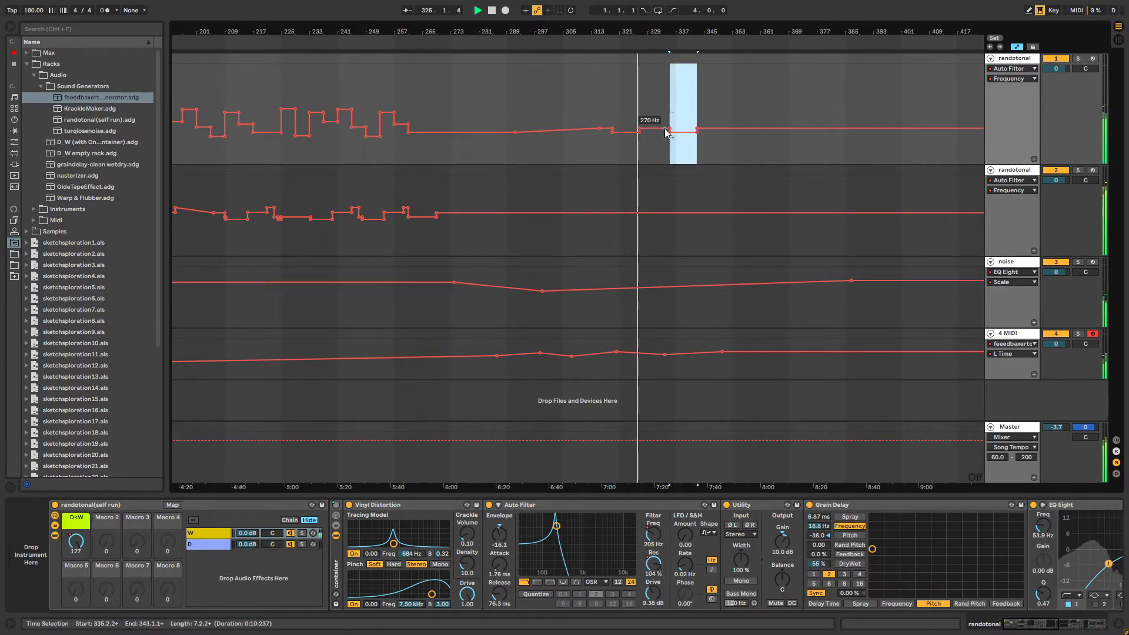
pyautogui.click(600, 213)
pyautogui.click(650, 199)
pyautogui.hotkey('ctrl', 'v')
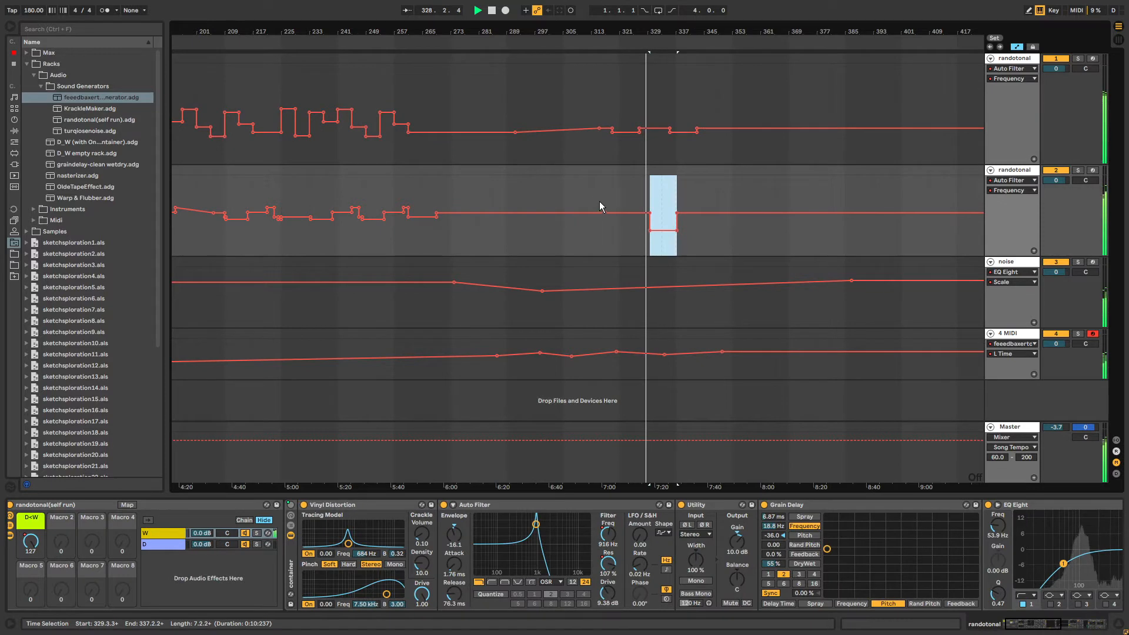
# Copy track 1's stepped Frequency section, bars 322–348, onto track 2 at bar 333.
pyautogui.moveTo(625, 113); pyautogui.dragTo(715, 105)
pyautogui.hotkey('ctrl', 'c')
pyautogui.click(665, 197)
pyautogui.hotkey('ctrl', 'v')
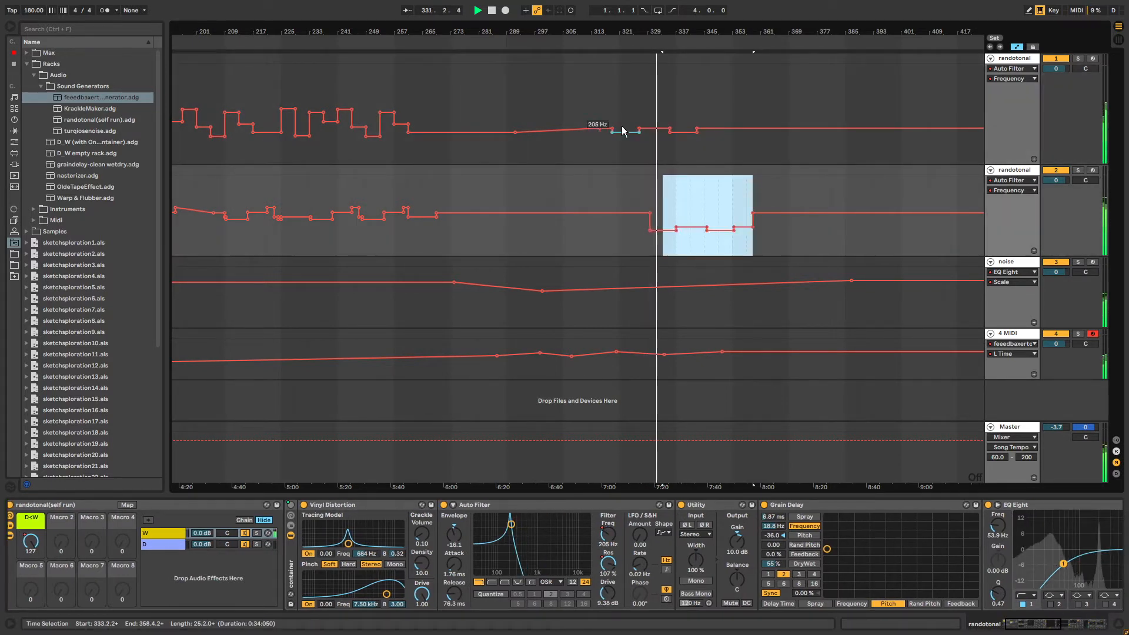
# Duplicate track 1's bars 325–350 and track 2's bars 335–357 after themselves.
pyautogui.moveTo(635, 115); pyautogui.dragTo(722, 99)
pyautogui.hotkey('ctrl', 'd')
pyautogui.moveTo(672, 194); pyautogui.dragTo(749, 195)
pyautogui.hotkey('ctrl', 'd')
pyautogui.click(696, 350)
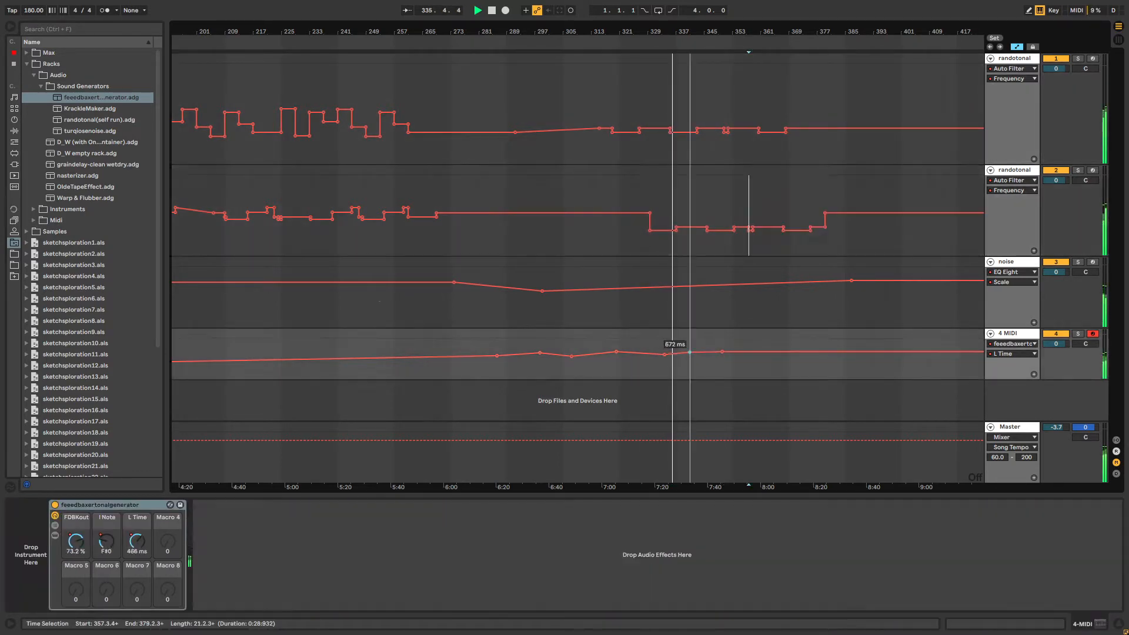
# Add I Note breakpoints on track 4, raising one to C#1 before the descent.
pyautogui.click(108, 547)
pyautogui.click(674, 369)
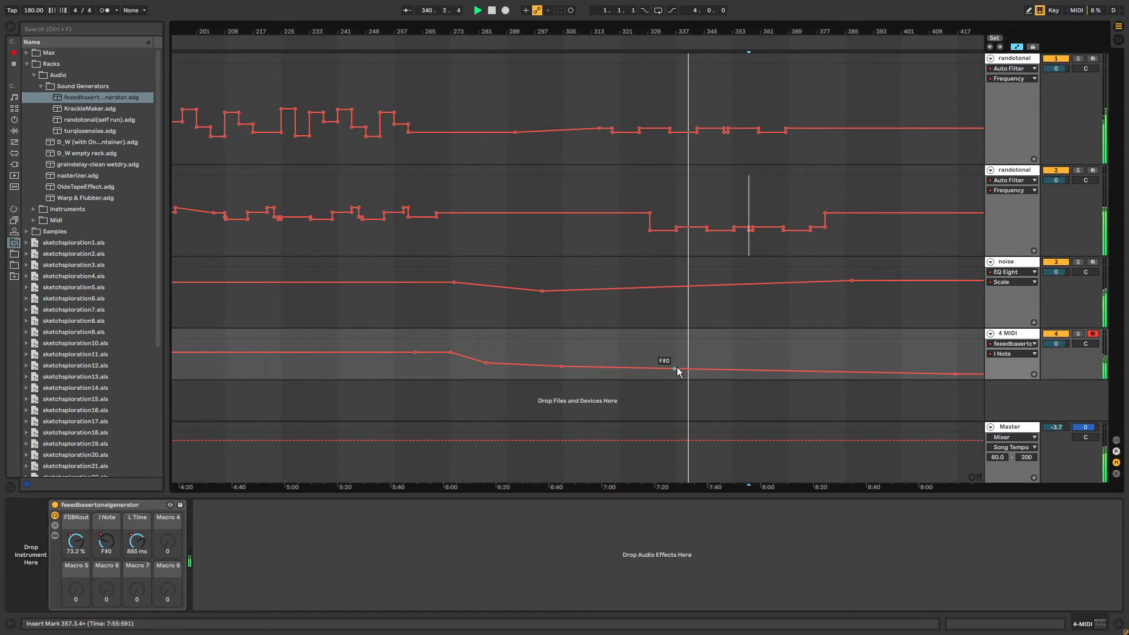
pyautogui.moveTo(713, 369); pyautogui.dragTo(794, 358)
pyautogui.moveTo(739, 35); pyautogui.dragTo(745, 28)
# Disarm the 4 MIDI track and select bars 334–366 on track 1.
pyautogui.click(1090, 335)
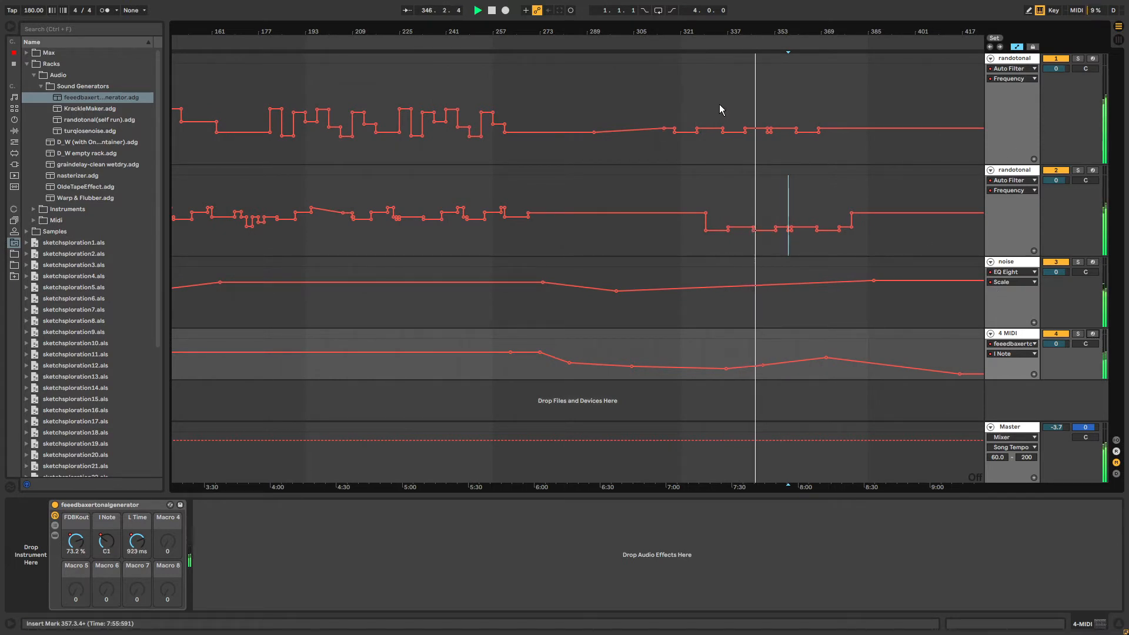
pyautogui.moveTo(719, 104); pyautogui.dragTo(813, 101)
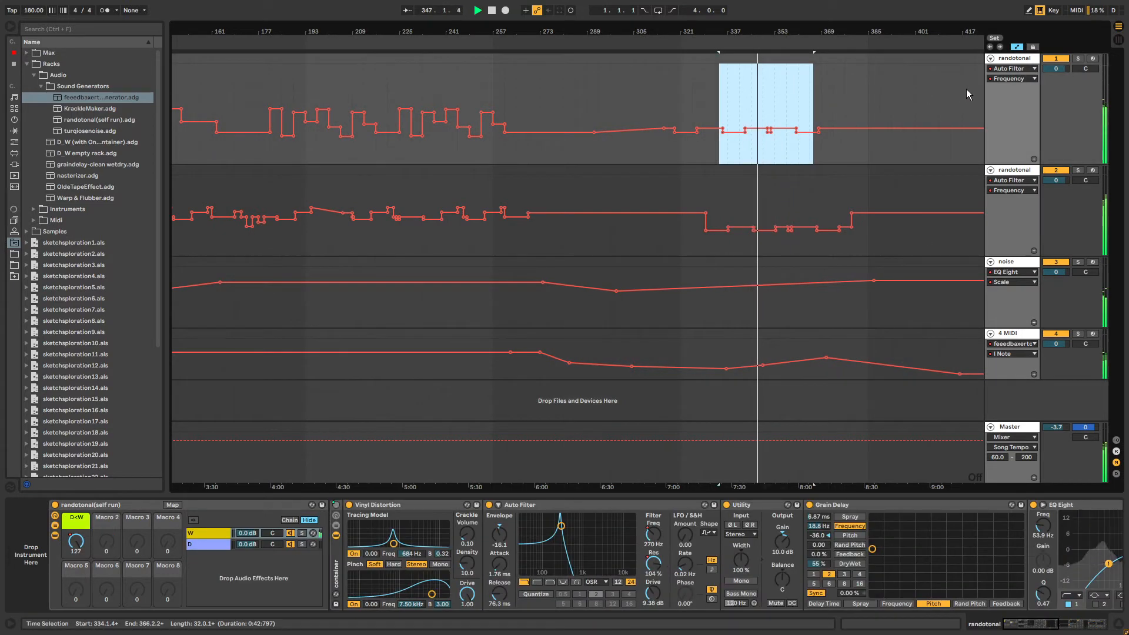
pyautogui.click(1084, 69)
# Automate panning so track 1 ramps gradually left and track 2 ramps gradually right.
pyautogui.moveTo(341, 35); pyautogui.dragTo(342, 15)
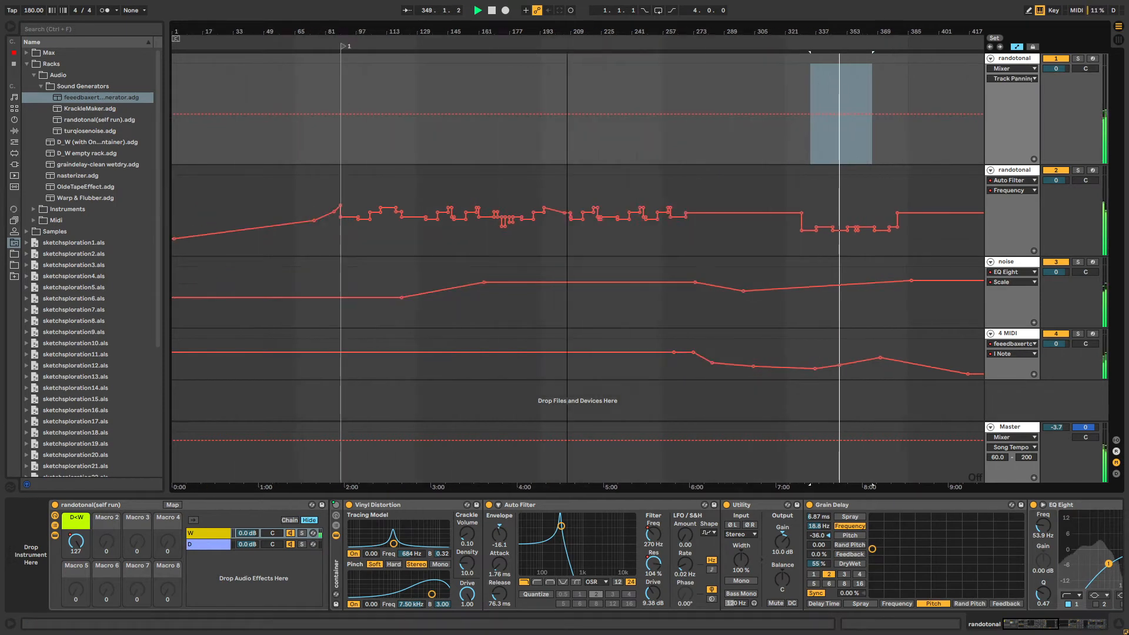
pyautogui.click(346, 114)
pyautogui.moveTo(810, 114); pyautogui.dragTo(810, 144)
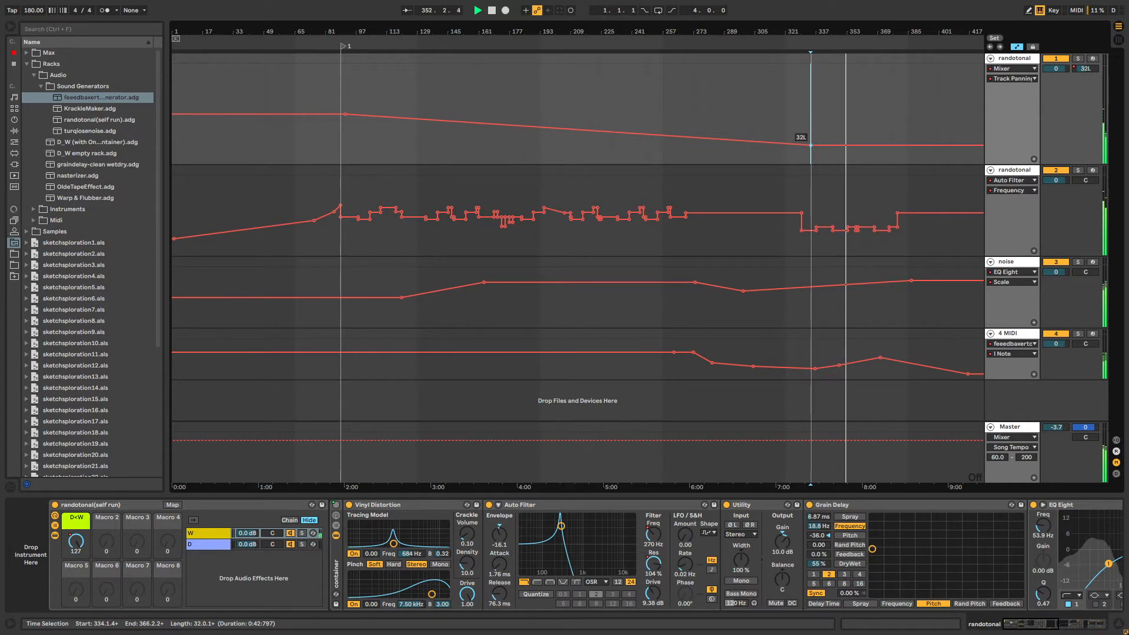
pyautogui.click(1008, 170)
pyautogui.click(1085, 181)
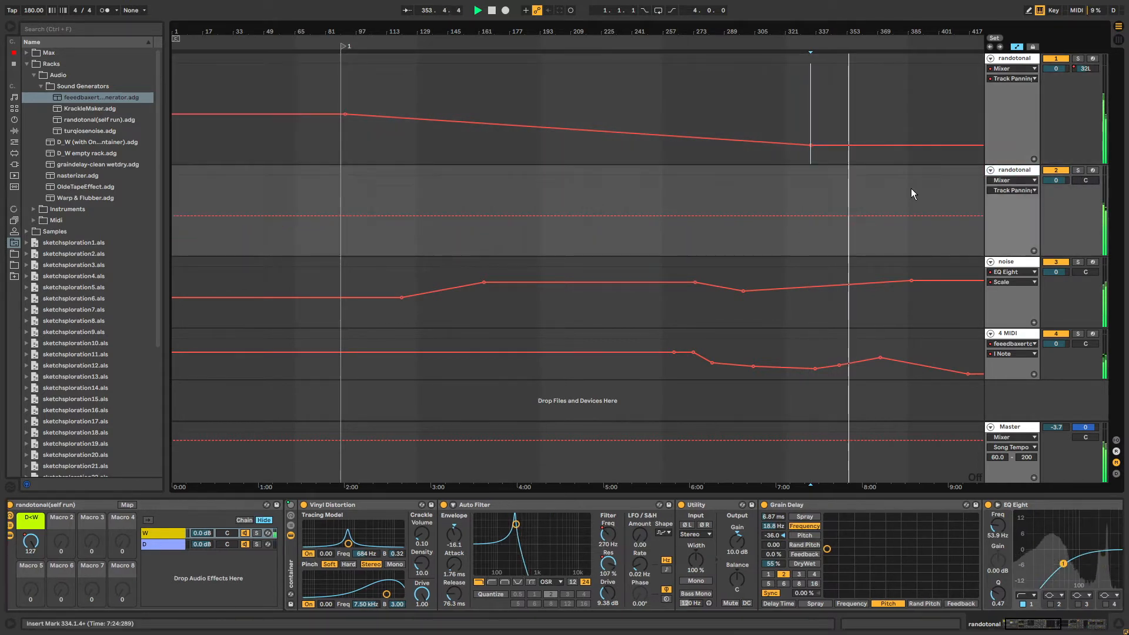
pyautogui.click(346, 216)
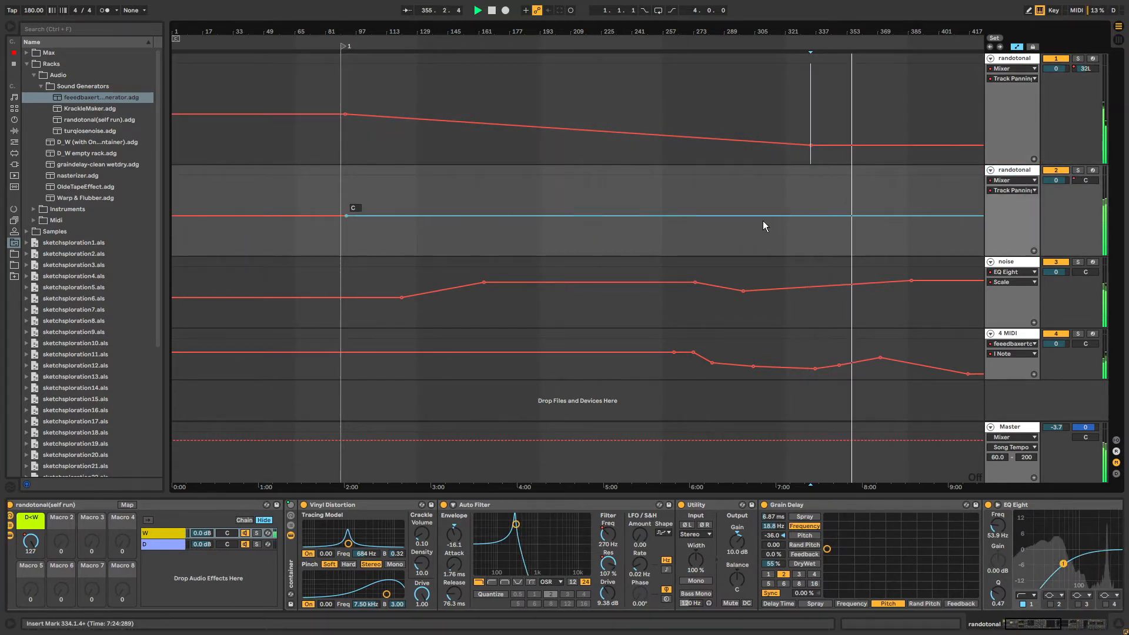
pyautogui.moveTo(820, 216); pyautogui.dragTo(813, 193)
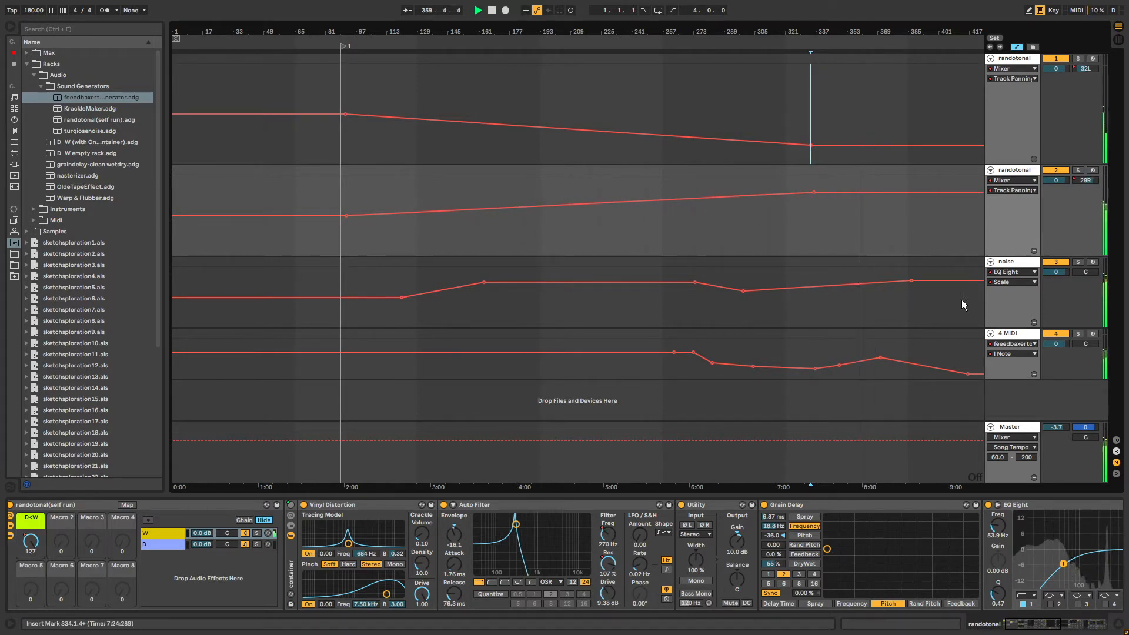
# Automate track volumes fading later on, track 1 to -7.0 dB and track 2 to -8.5 dB.
pyautogui.click(1019, 335)
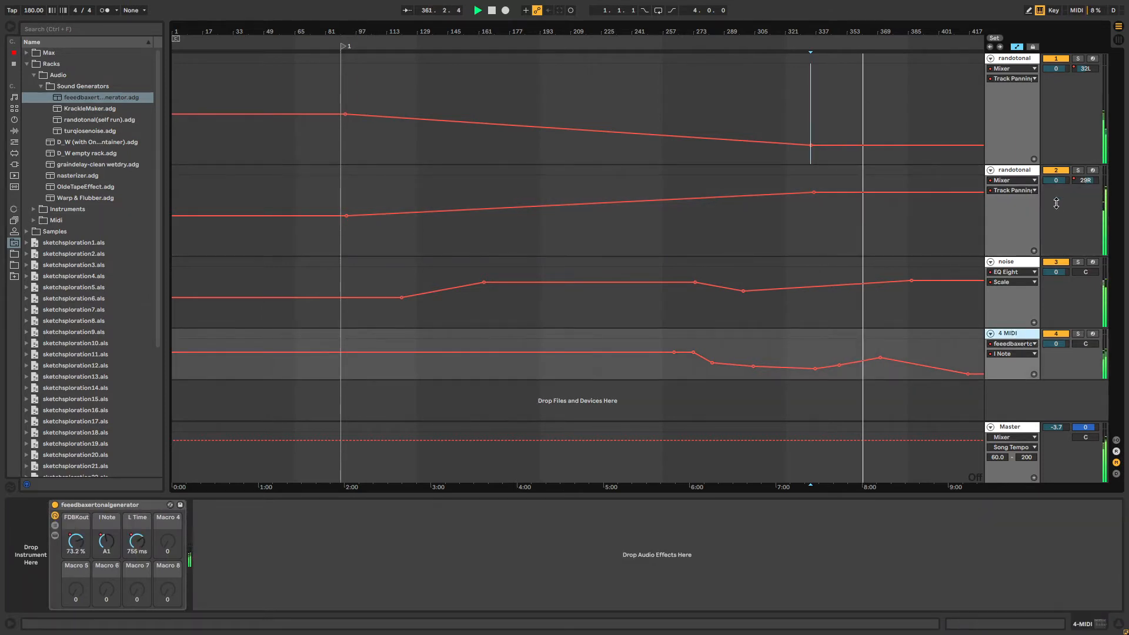
pyautogui.click(1052, 179)
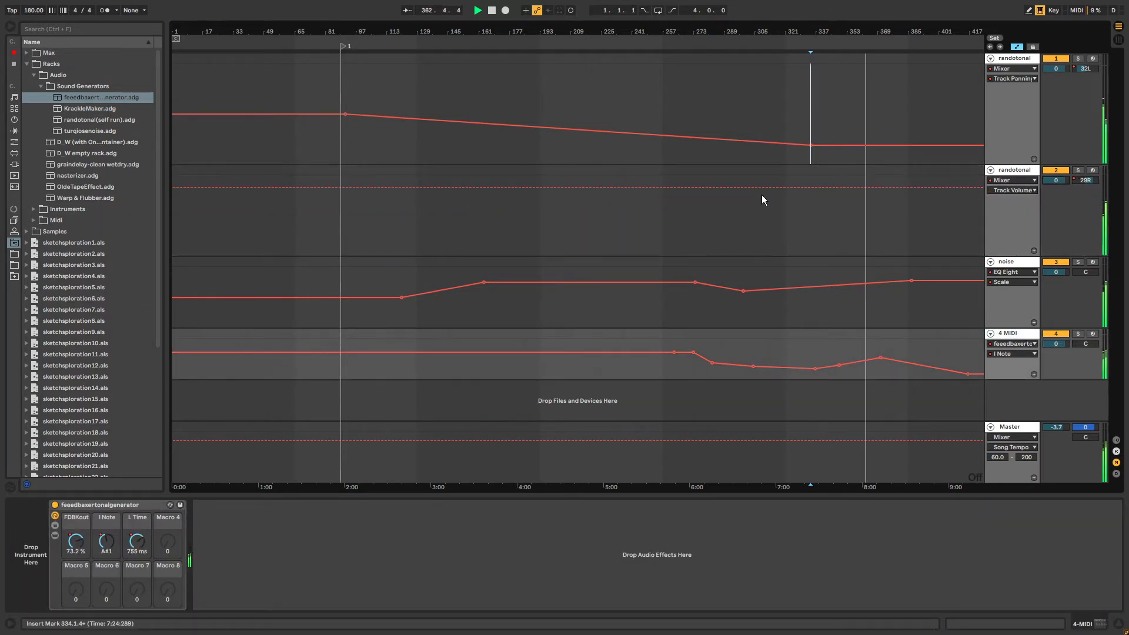
pyautogui.click(644, 187)
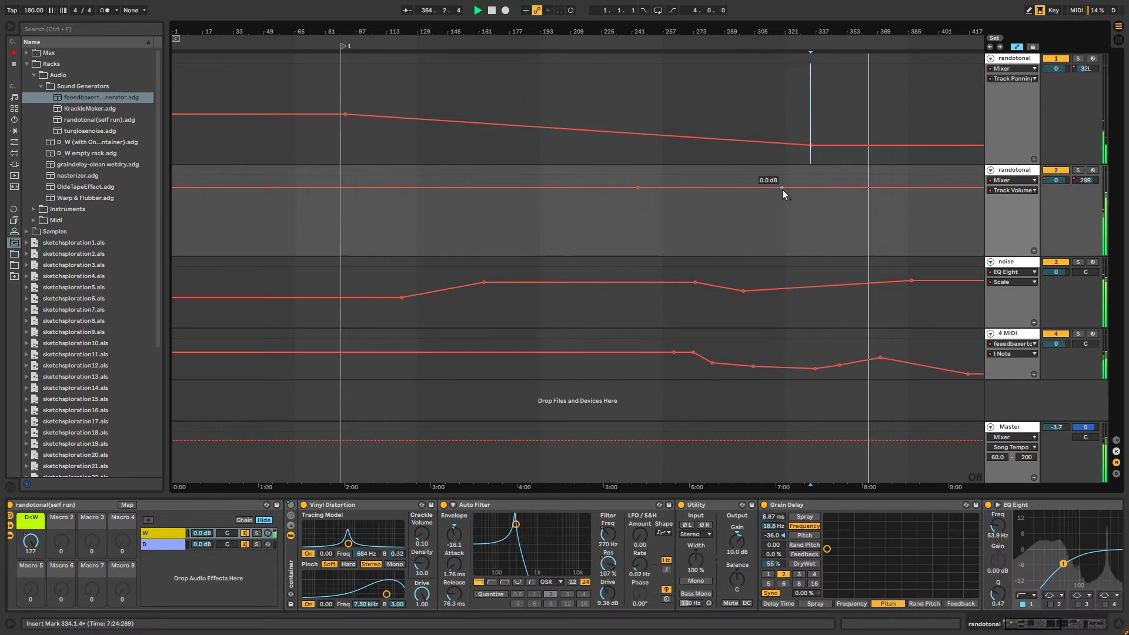
pyautogui.moveTo(780, 188); pyautogui.dragTo(781, 196)
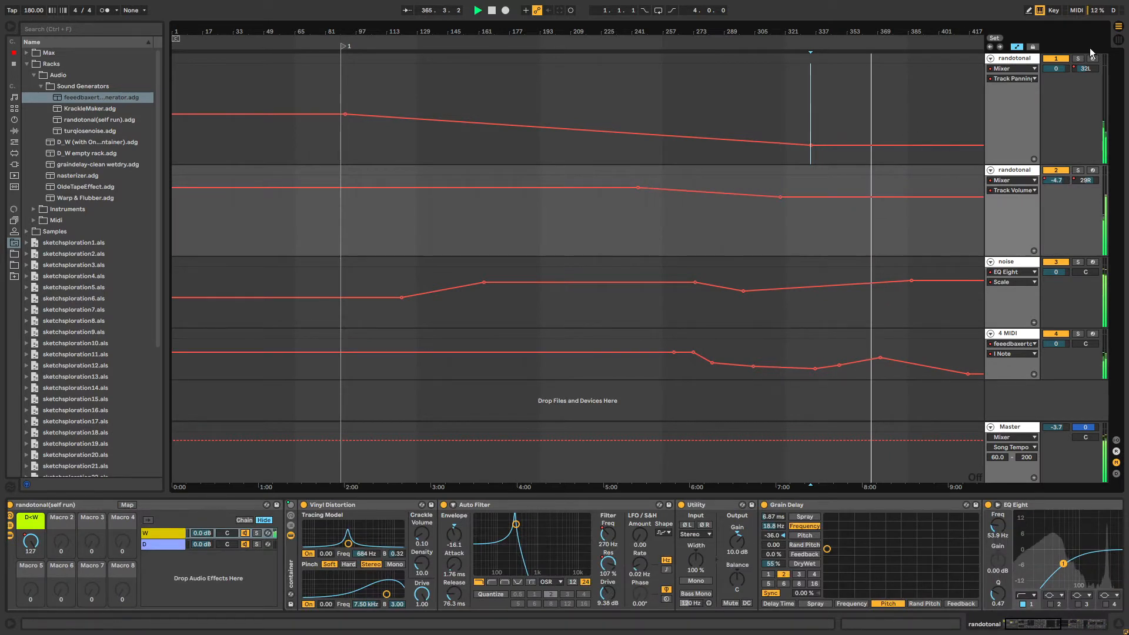
pyautogui.click(1050, 71)
pyautogui.click(637, 78)
pyautogui.moveTo(768, 79); pyautogui.dragTo(779, 97)
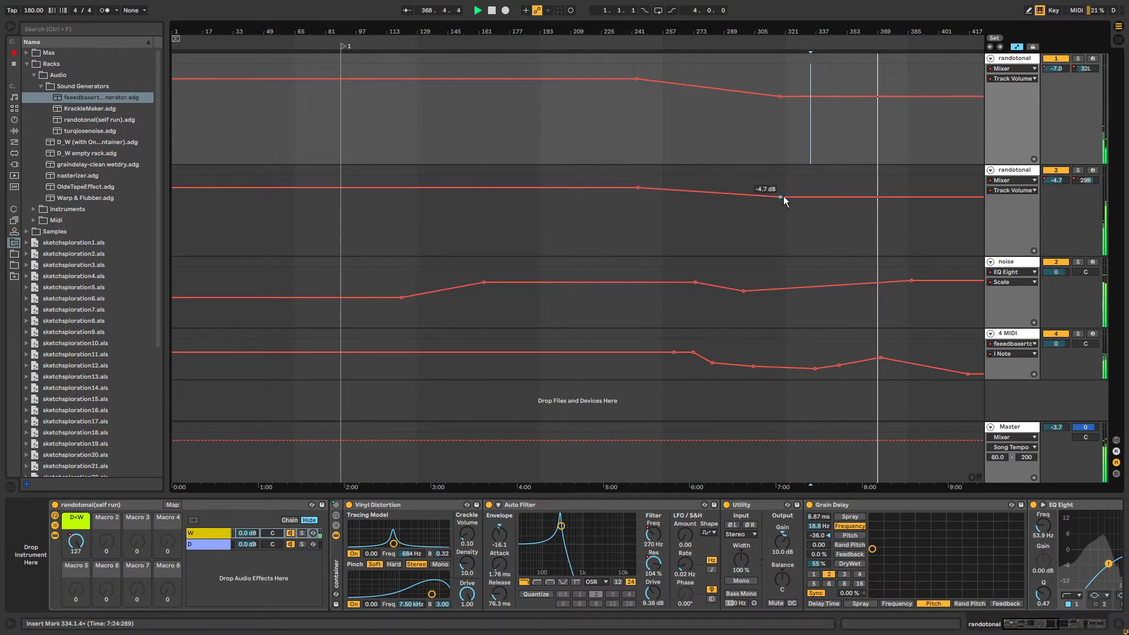
pyautogui.moveTo(781, 197); pyautogui.dragTo(782, 204)
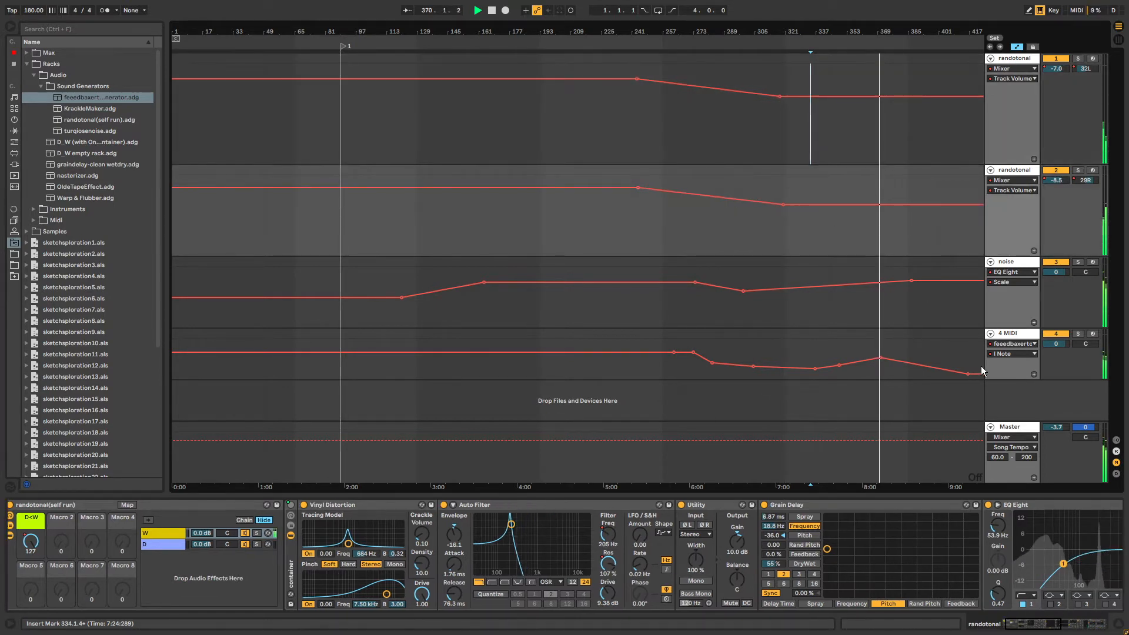
# Switch the 4 MIDI lane to L Time and pencil jagged raised steps near bar 401 in Draw Mode.
pyautogui.click(1011, 263)
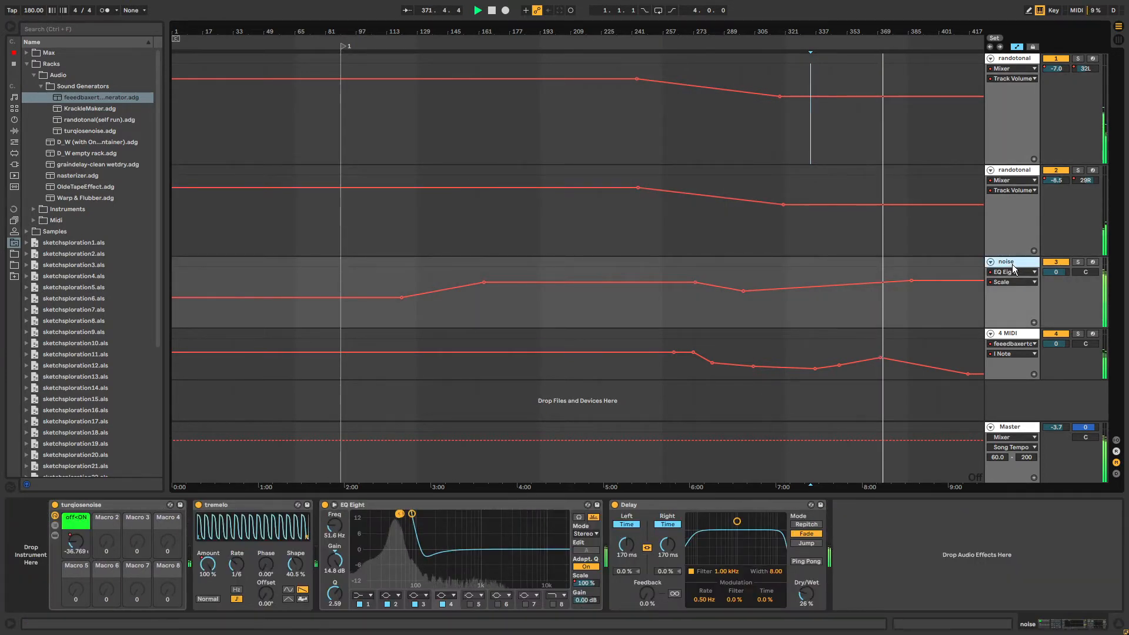
pyautogui.click(1030, 334)
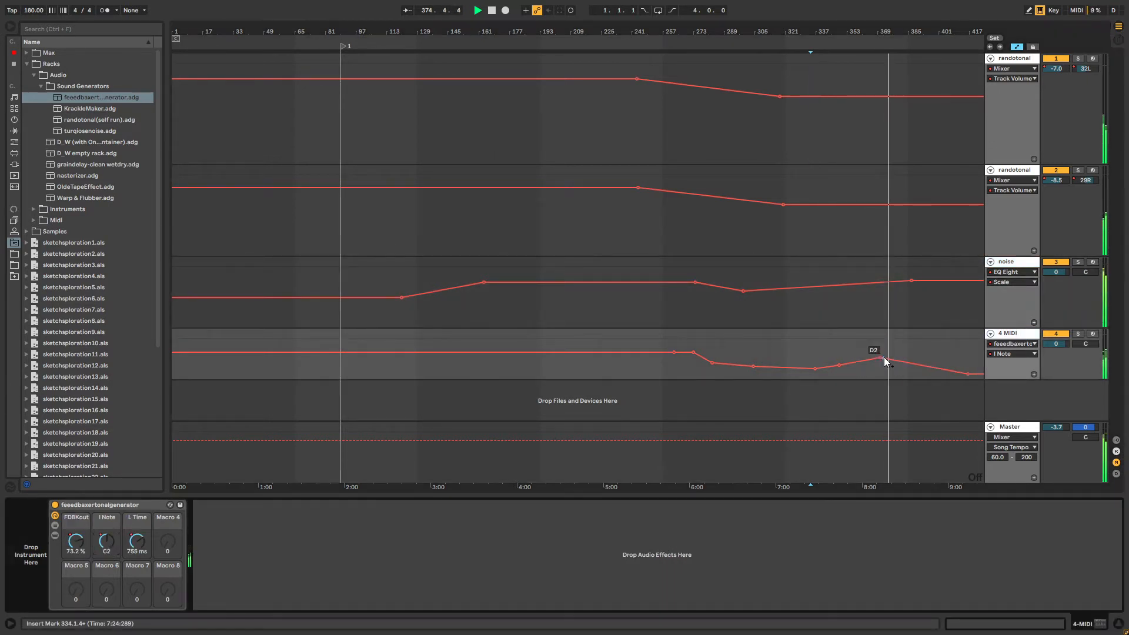
pyautogui.moveTo(884, 358)
pyautogui.mouseDown()
pyautogui.moveTo(927, 372)
pyautogui.moveTo(887, 351)
pyautogui.moveTo(904, 359)
pyautogui.moveTo(910, 348)
pyautogui.moveTo(915, 371)
pyautogui.moveTo(927, 368)
pyautogui.moveTo(928, 349)
pyautogui.mouseUp()
pyautogui.click(136, 542)
pyautogui.press('b')
pyautogui.press('b')
pyautogui.click(938, 370)
pyautogui.press('b')
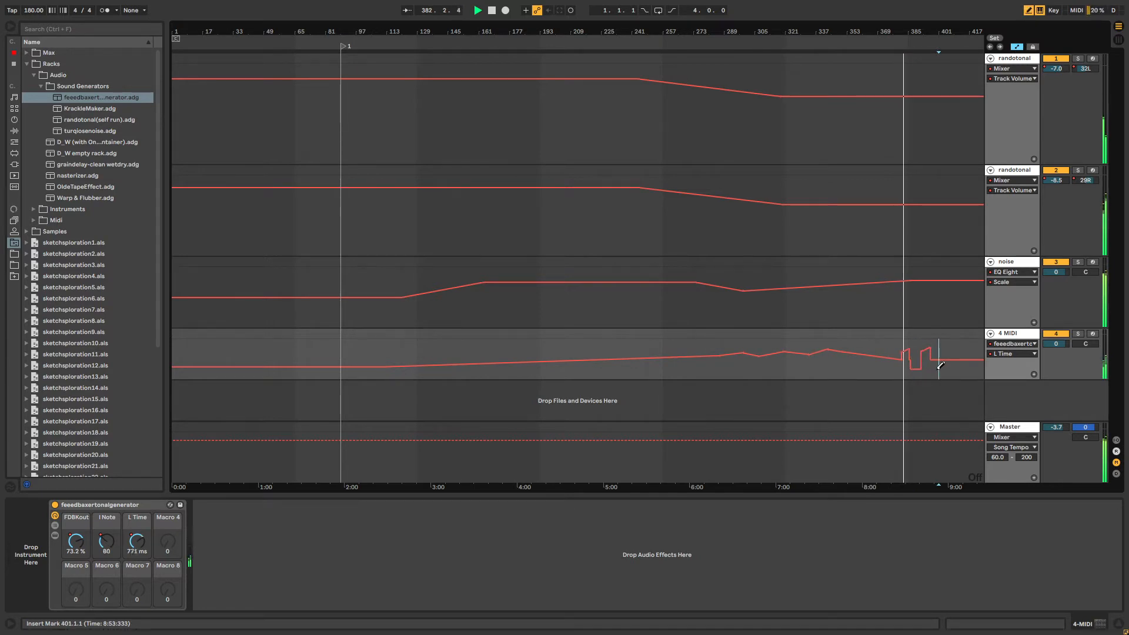
pyautogui.moveTo(952, 349); pyautogui.dragTo(960, 346)
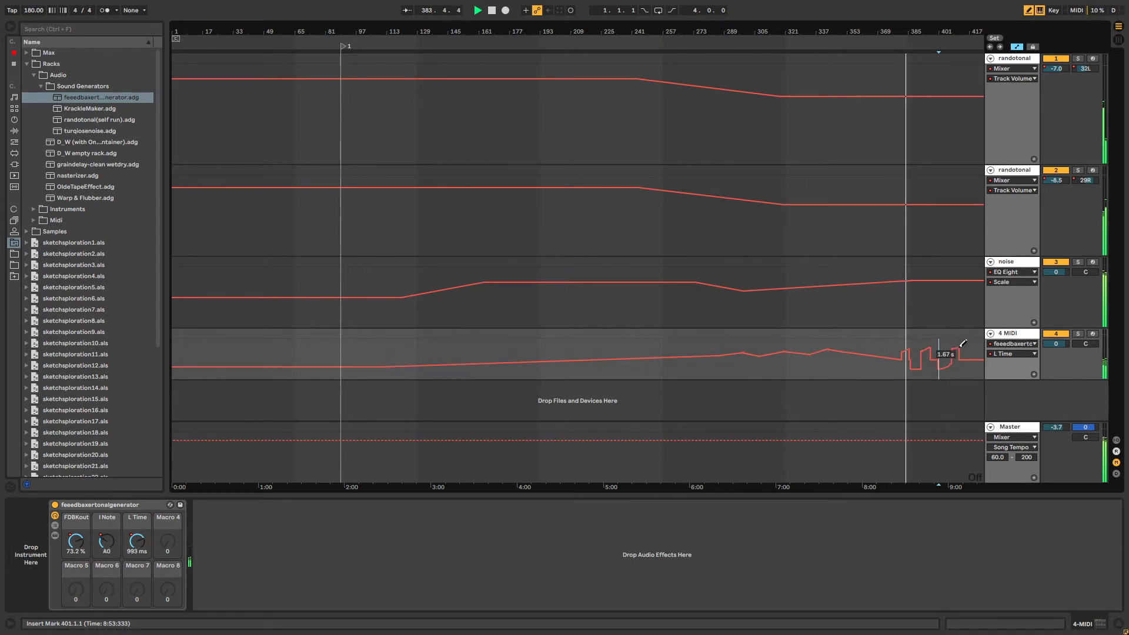
pyautogui.press('b')
pyautogui.click(1015, 58)
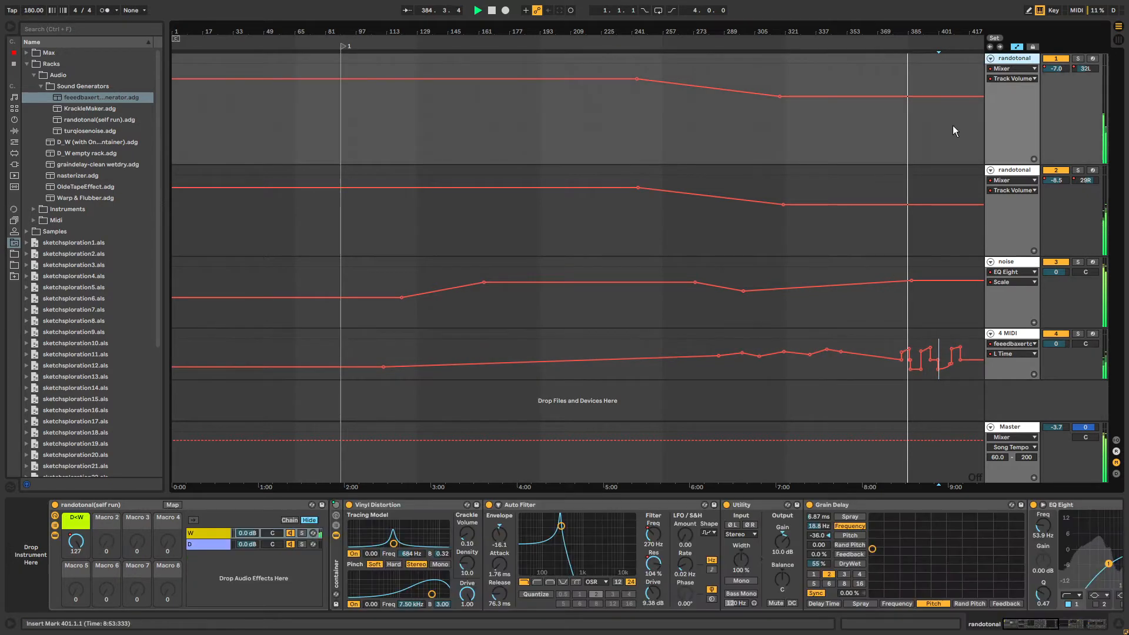
# Lower the first randotonal track's Auto Filter frequency automation at the end.
pyautogui.click(653, 535)
pyautogui.click(905, 128)
pyautogui.moveTo(916, 128); pyautogui.dragTo(904, 144)
# Pull the second randotonal track's filter frequency down to 209 Hz, shaping where the drop begins.
pyautogui.click(1011, 171)
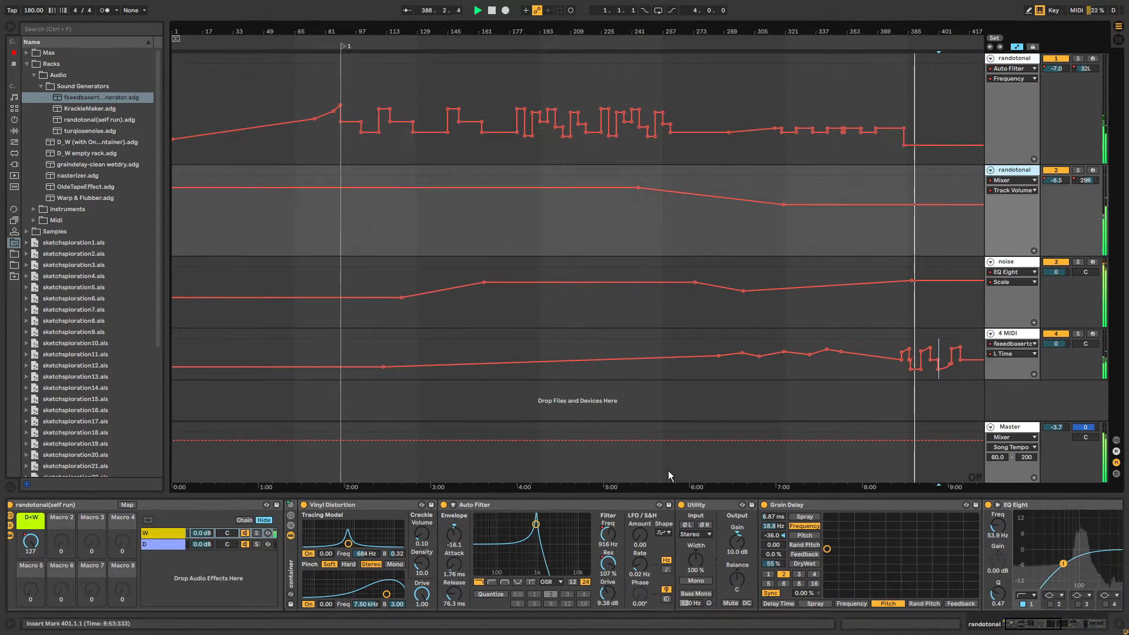
pyautogui.click(608, 536)
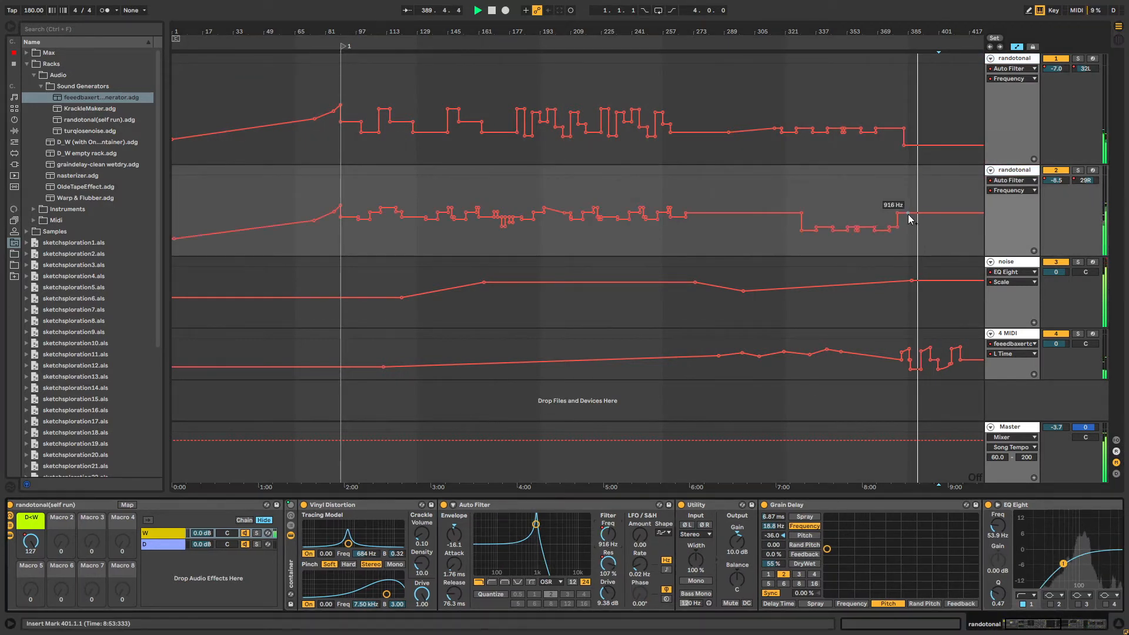
pyautogui.moveTo(933, 212); pyautogui.dragTo(908, 233)
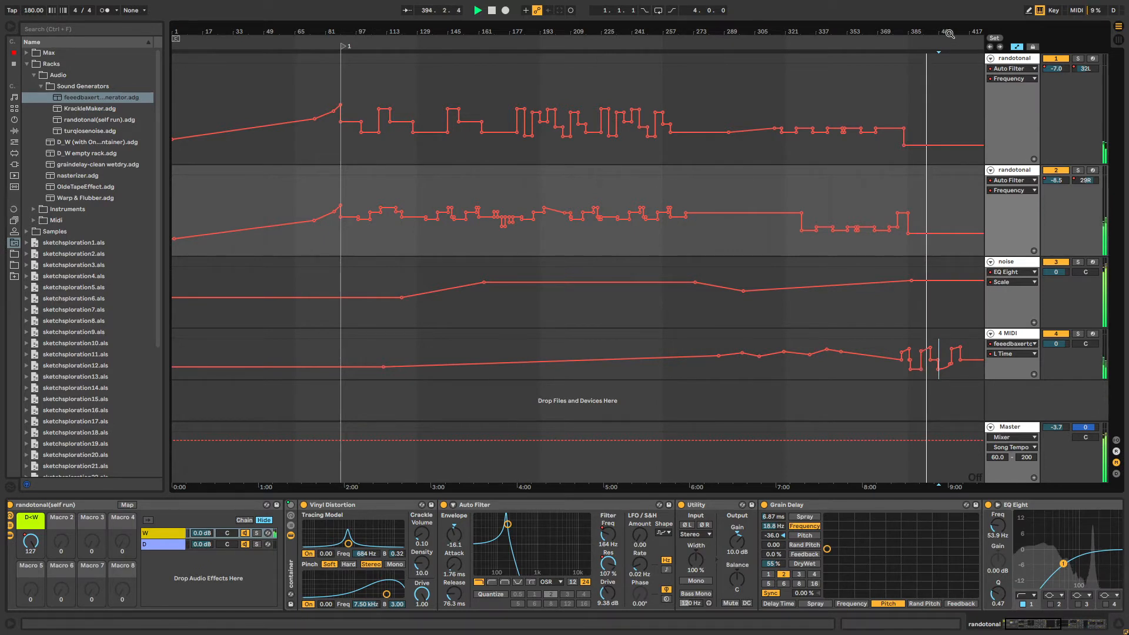
pyautogui.click(739, 212)
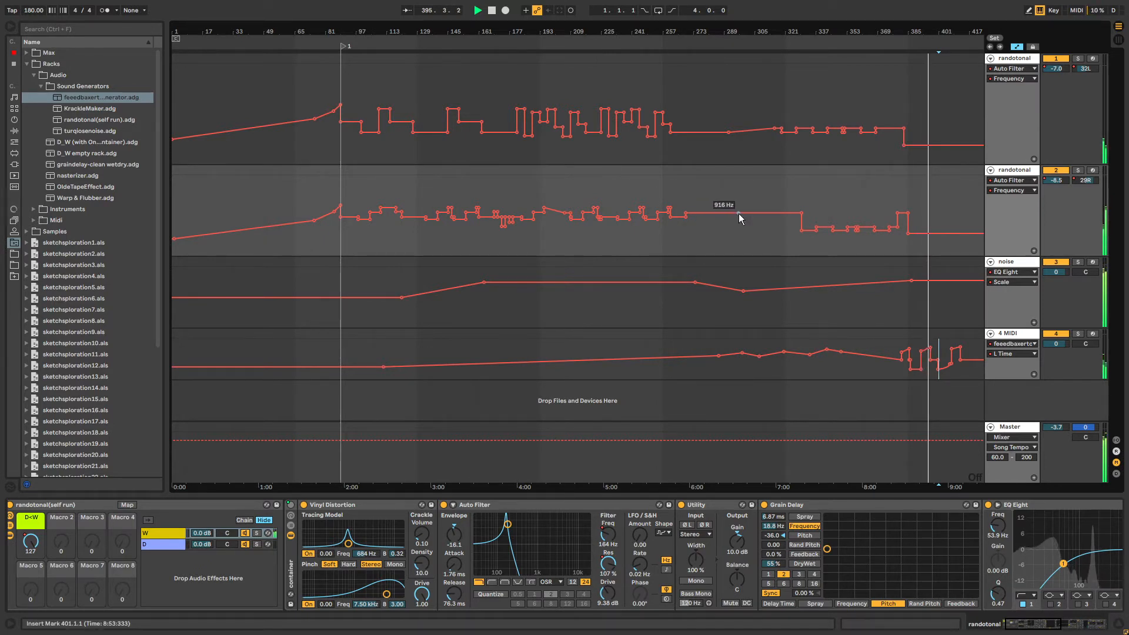
pyautogui.click(801, 213)
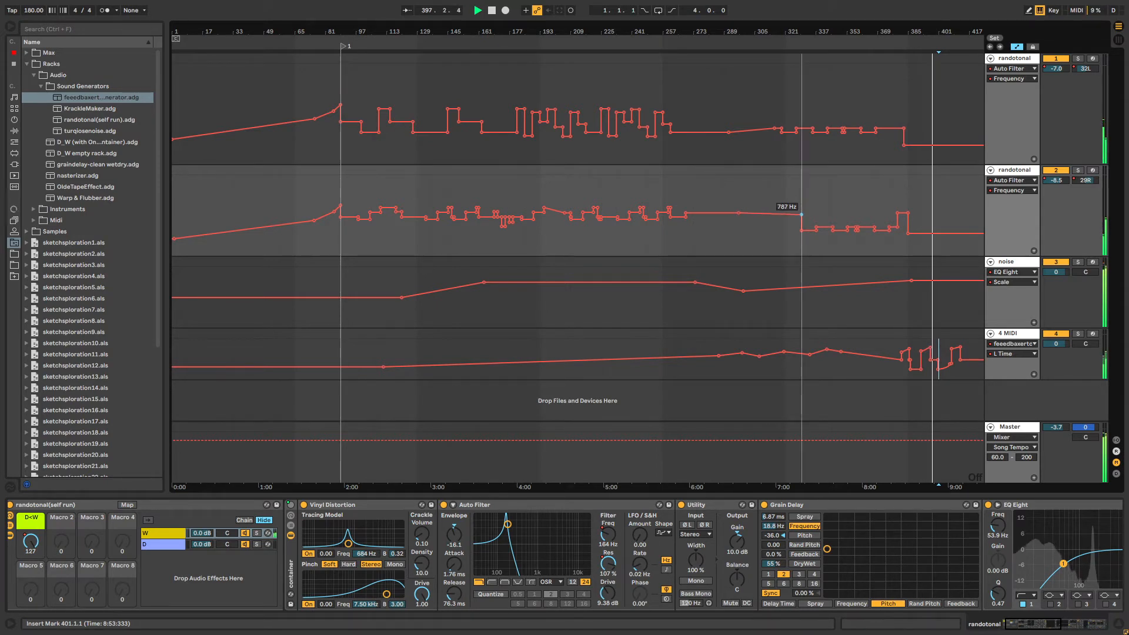
pyautogui.click(1014, 350)
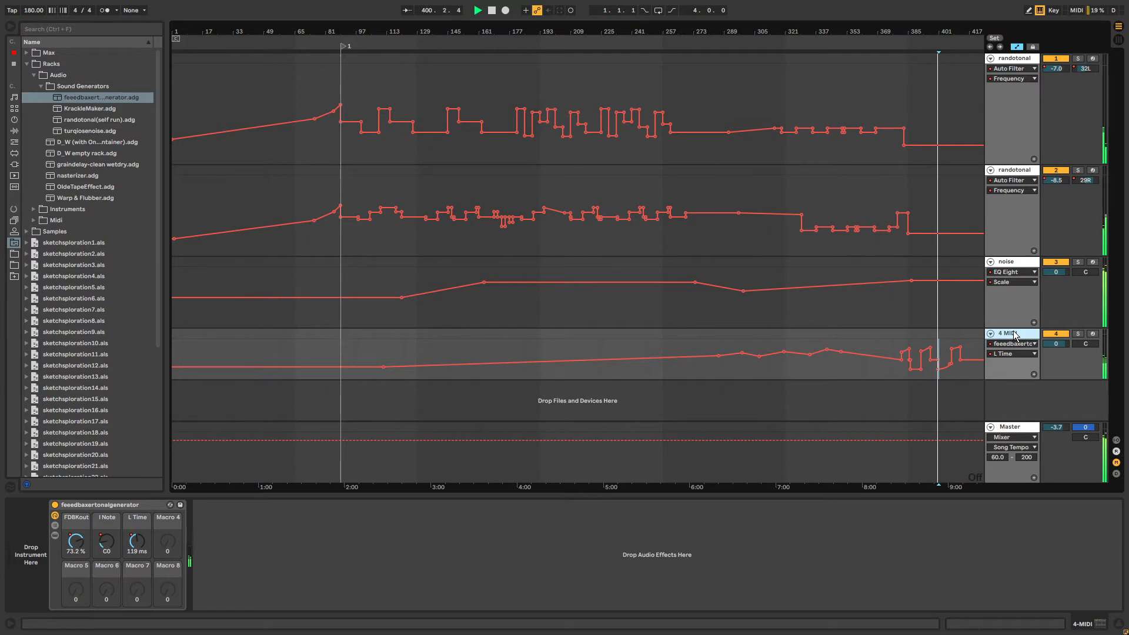
# Name the fourth track 'feeedbacker', then add a new empty 5 MIDI track beneath it.
pyautogui.write('feeedbacker')
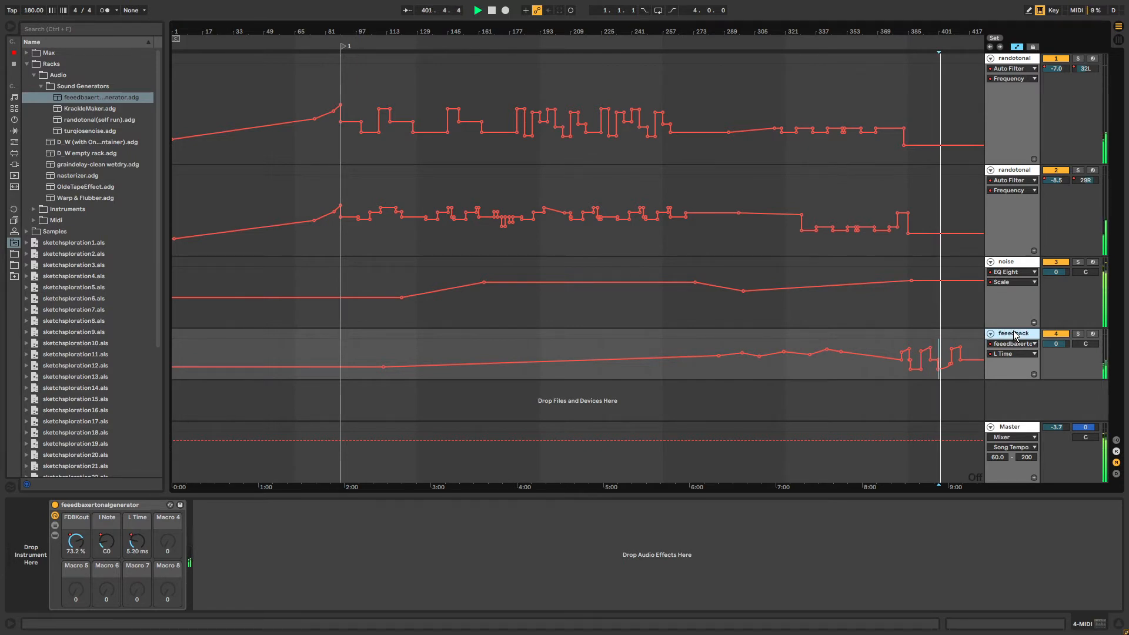
pyautogui.press('Return')
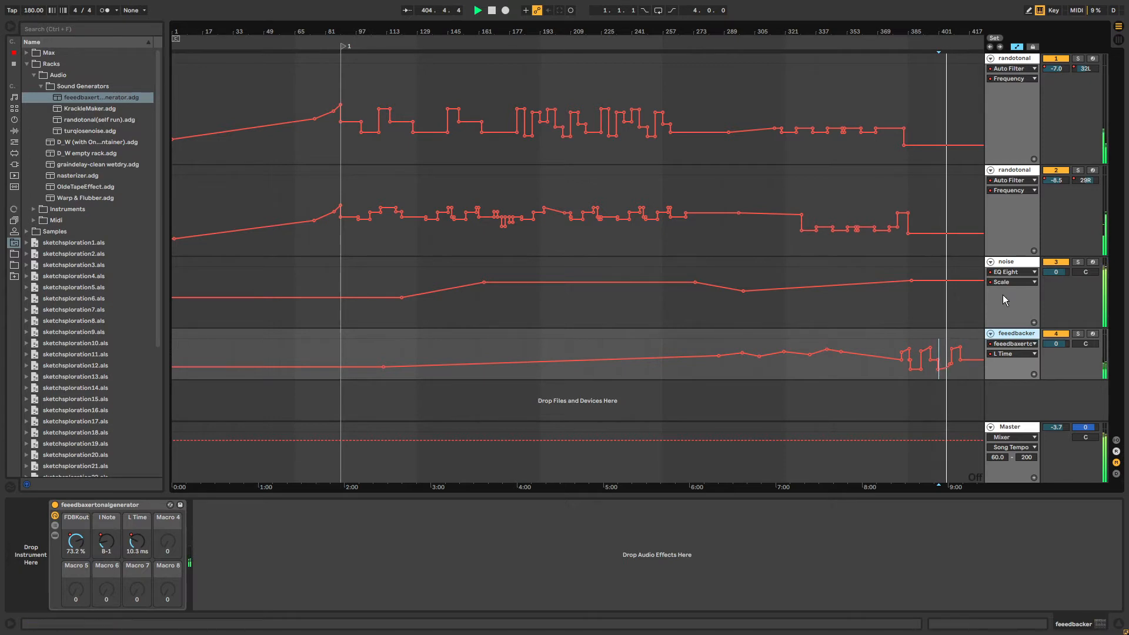
pyautogui.moveTo(1016, 256); pyautogui.dragTo(1017, 239)
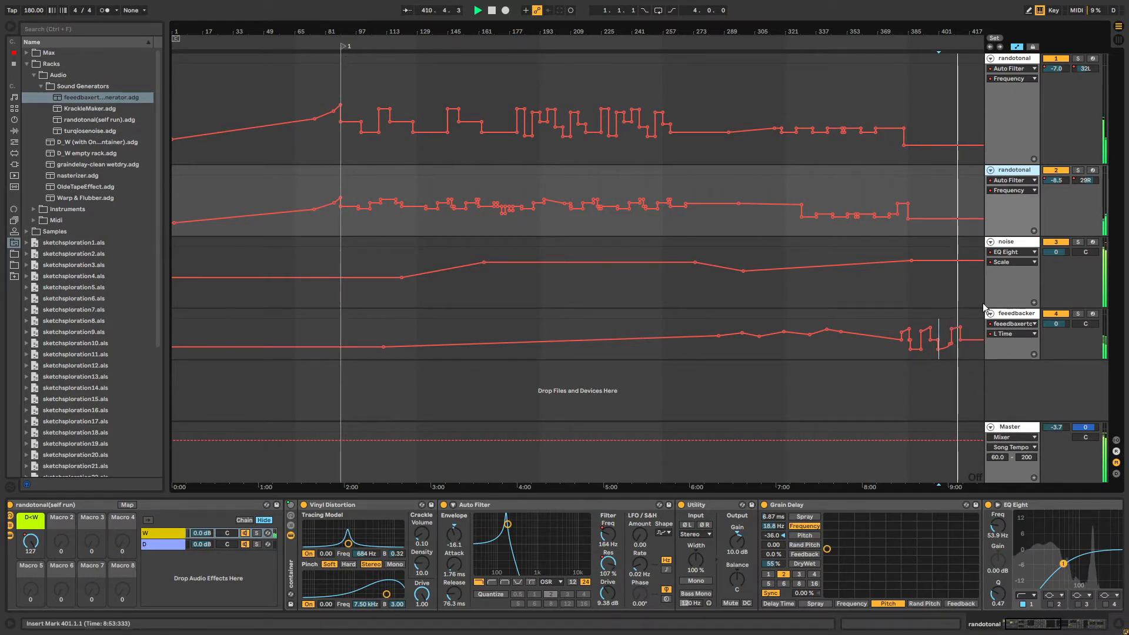
pyautogui.click(1019, 318)
pyautogui.hotkey('ctrl', 'shift', 't')
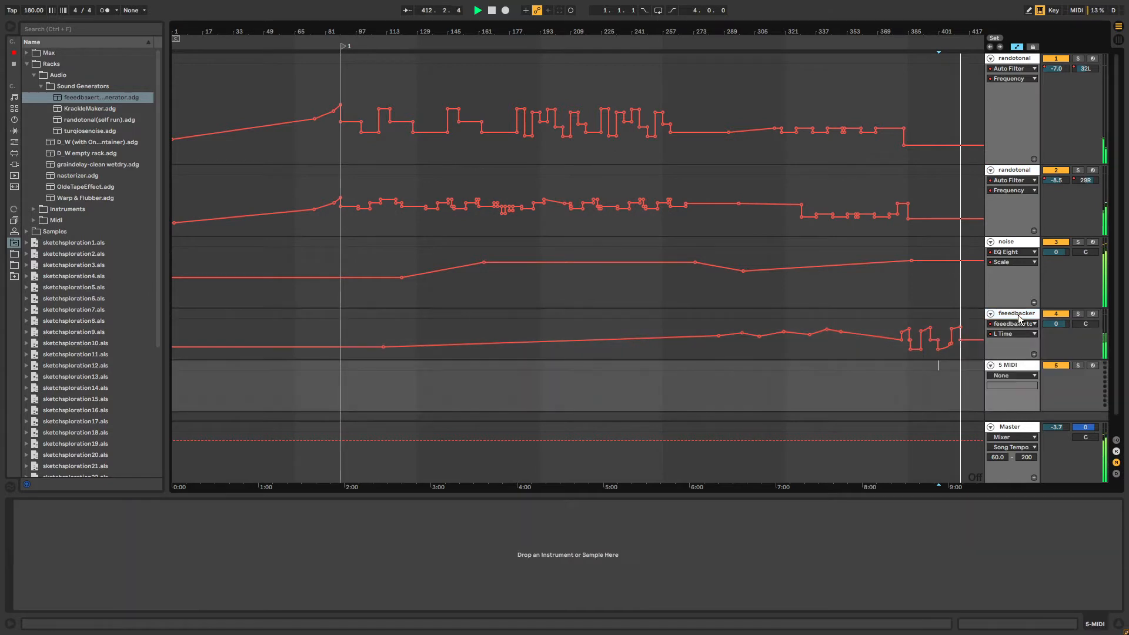
# Select the first randotonal track, make the 5 MIDI track taller, and return playback to the start.
pyautogui.click(1011, 159)
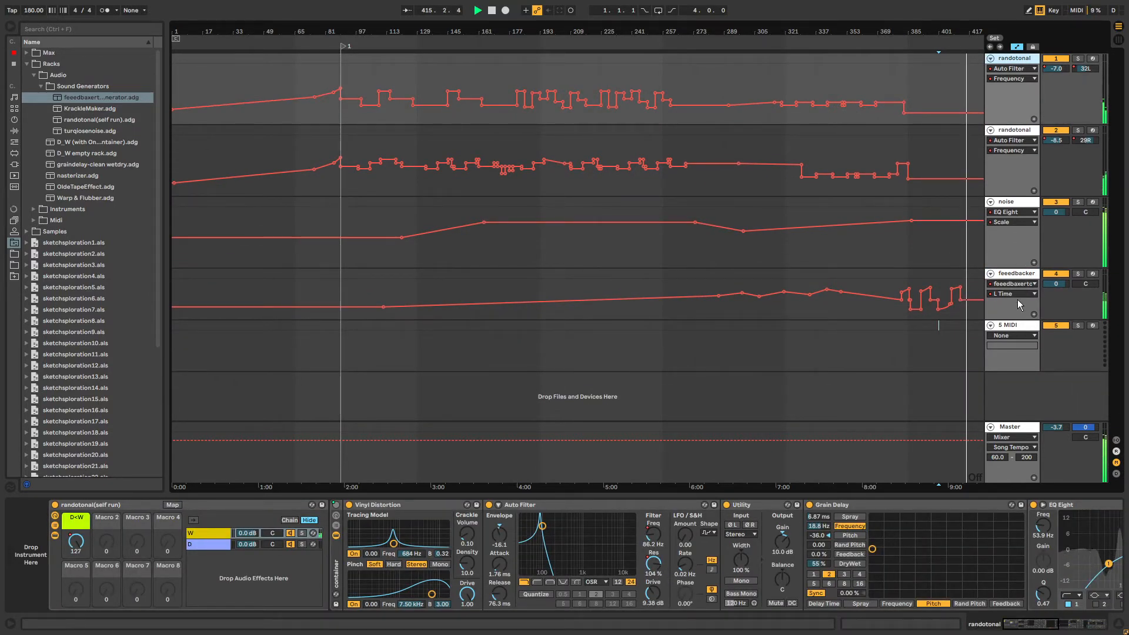
pyautogui.moveTo(1014, 372); pyautogui.dragTo(1014, 382)
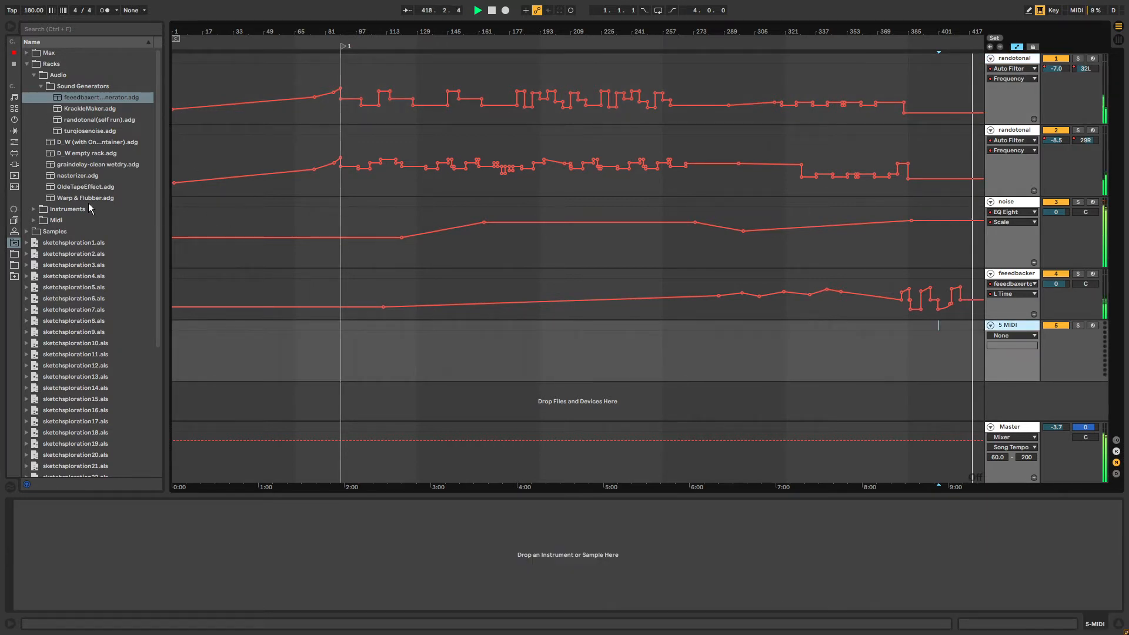
pyautogui.click(343, 46)
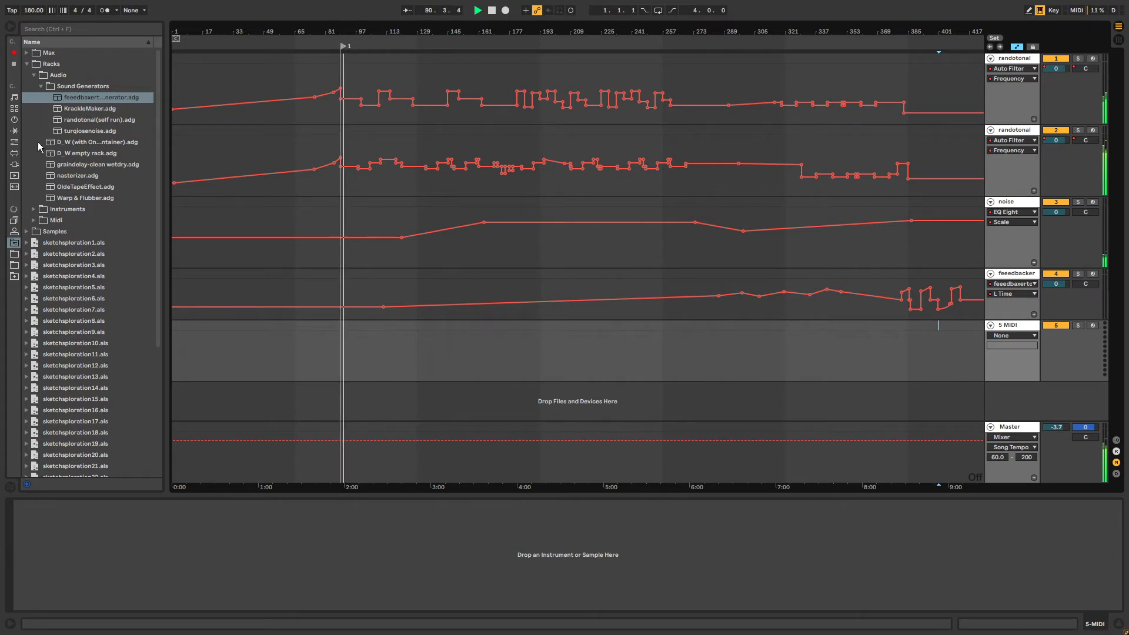
# Browse the Instruments, Audio Effects and MIDI Effects folders, checking Pitch, Arpeggiator and Chord presets.
pyautogui.click(40, 87)
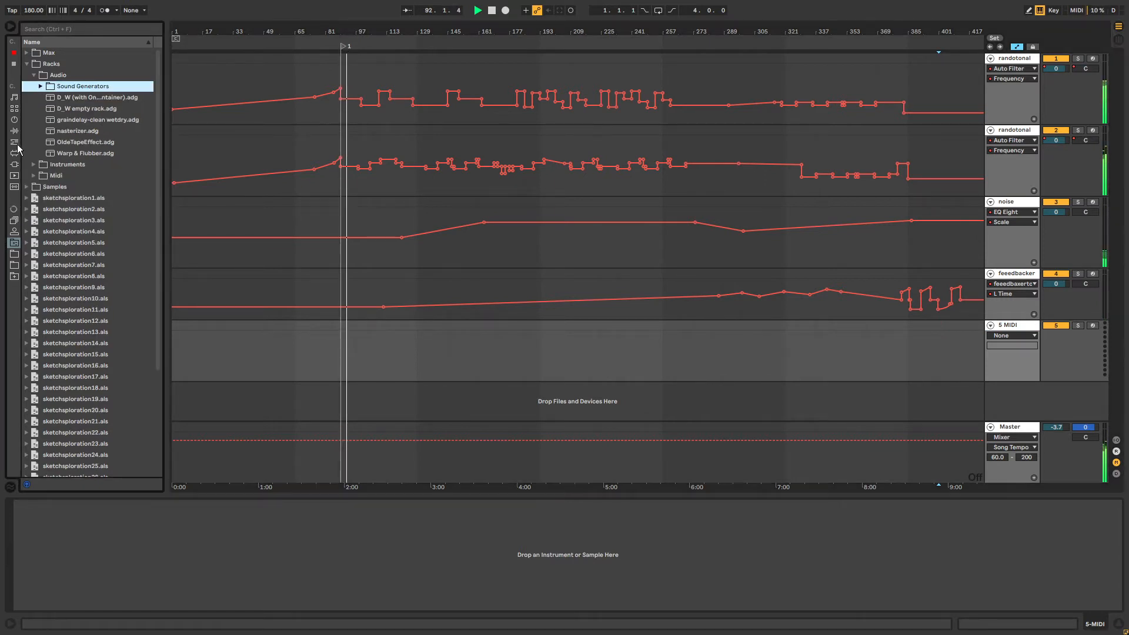
pyautogui.click(15, 141)
pyautogui.click(15, 131)
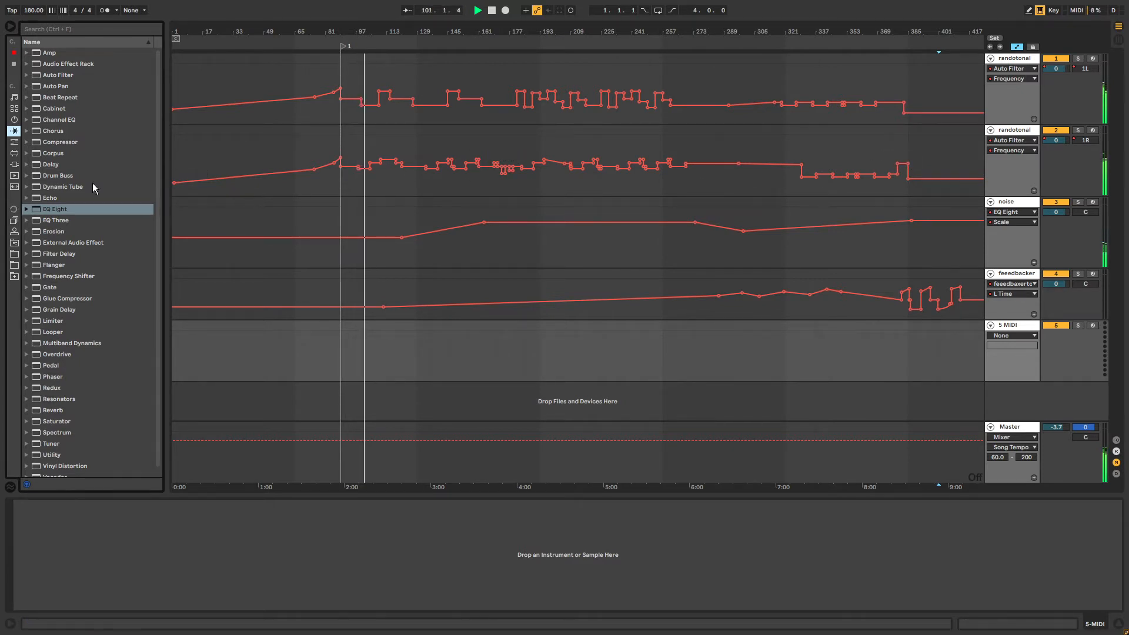
pyautogui.click(15, 121)
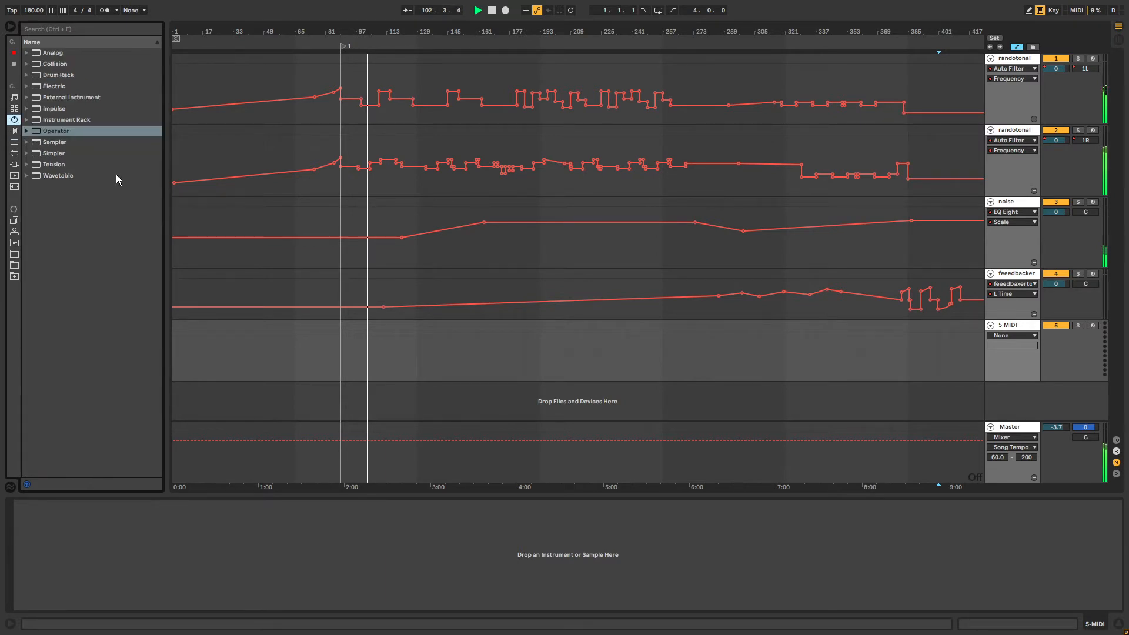
pyautogui.click(14, 142)
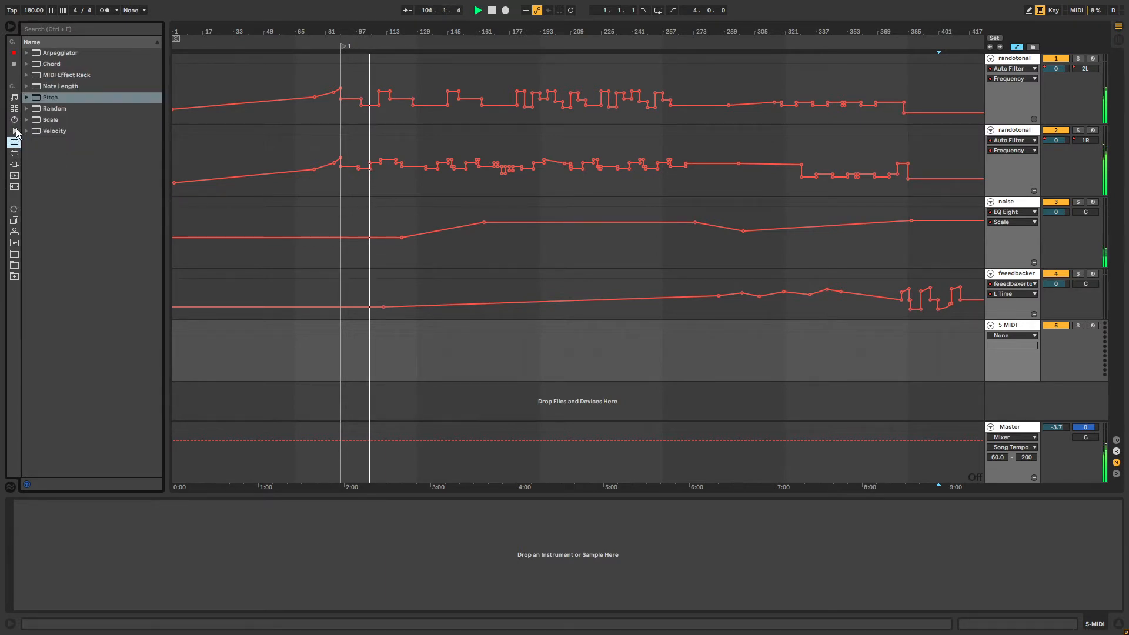
pyautogui.click(15, 131)
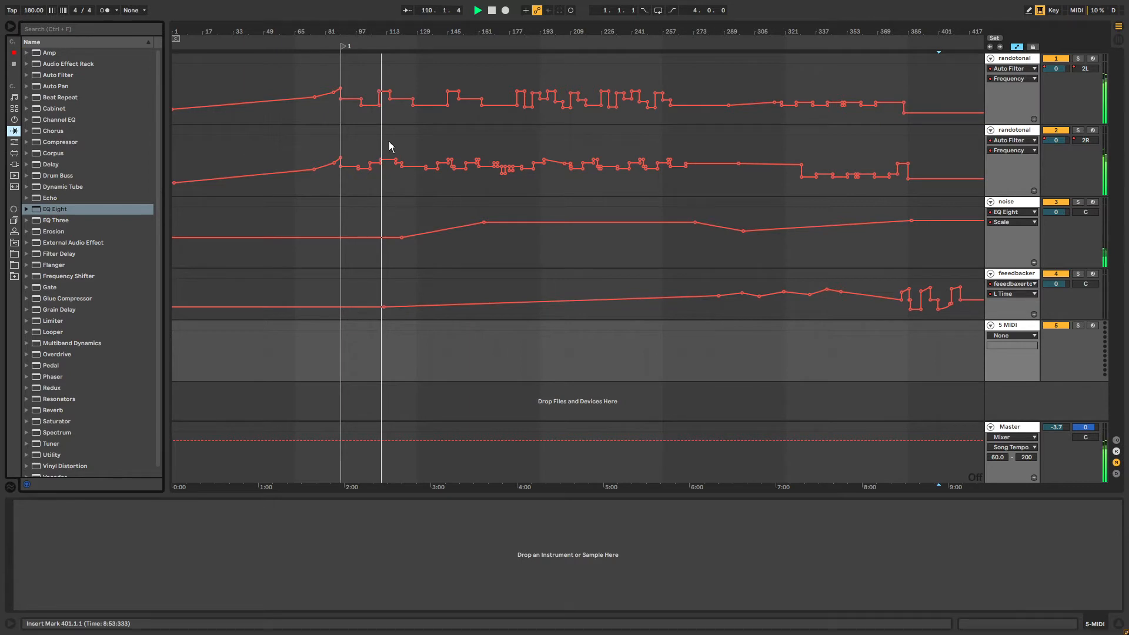
pyautogui.click(14, 145)
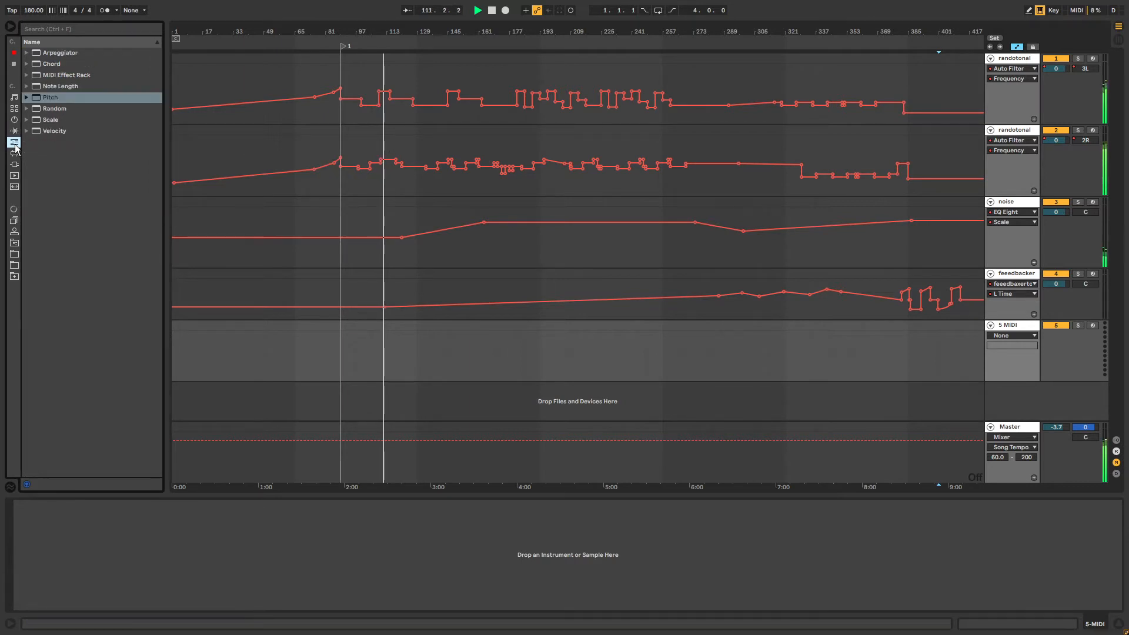
pyautogui.click(26, 98)
pyautogui.click(27, 53)
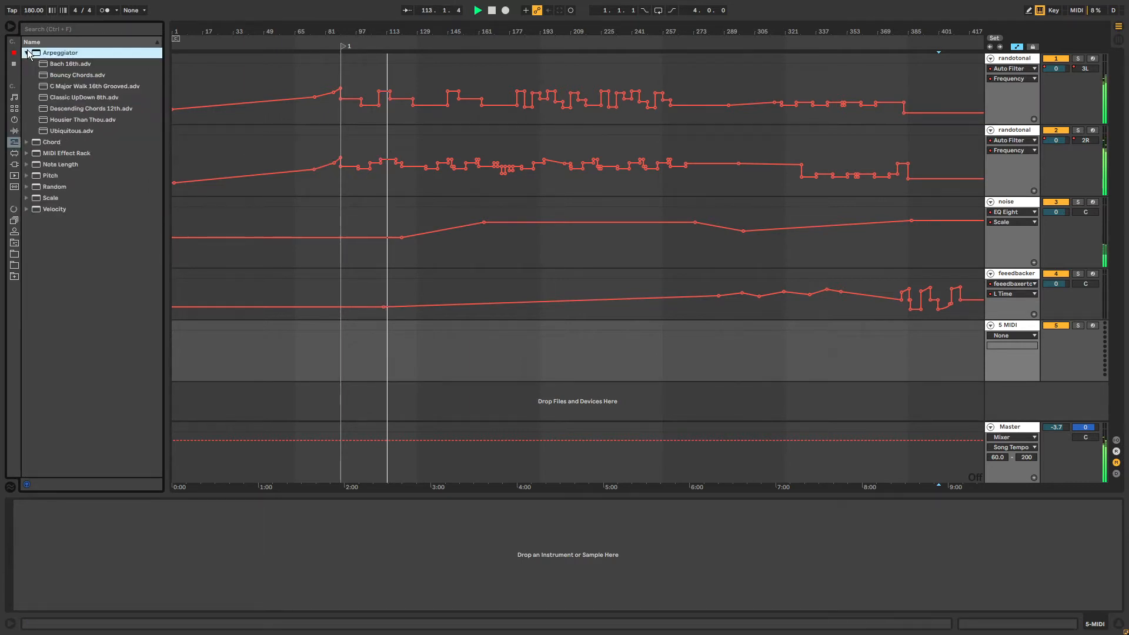
pyautogui.click(27, 143)
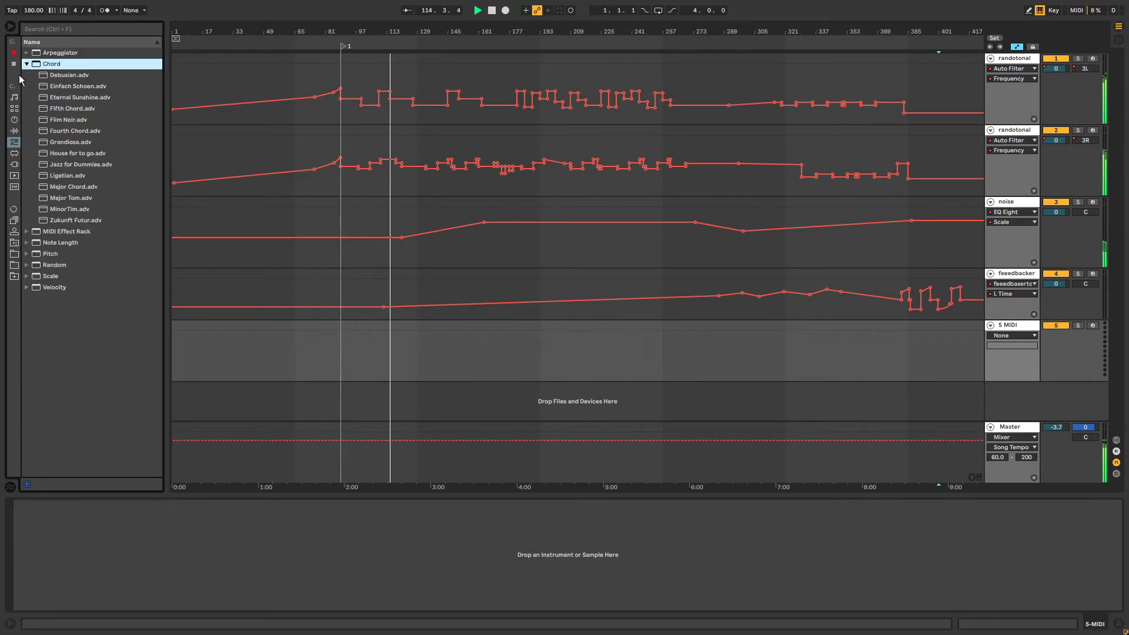
pyautogui.click(14, 131)
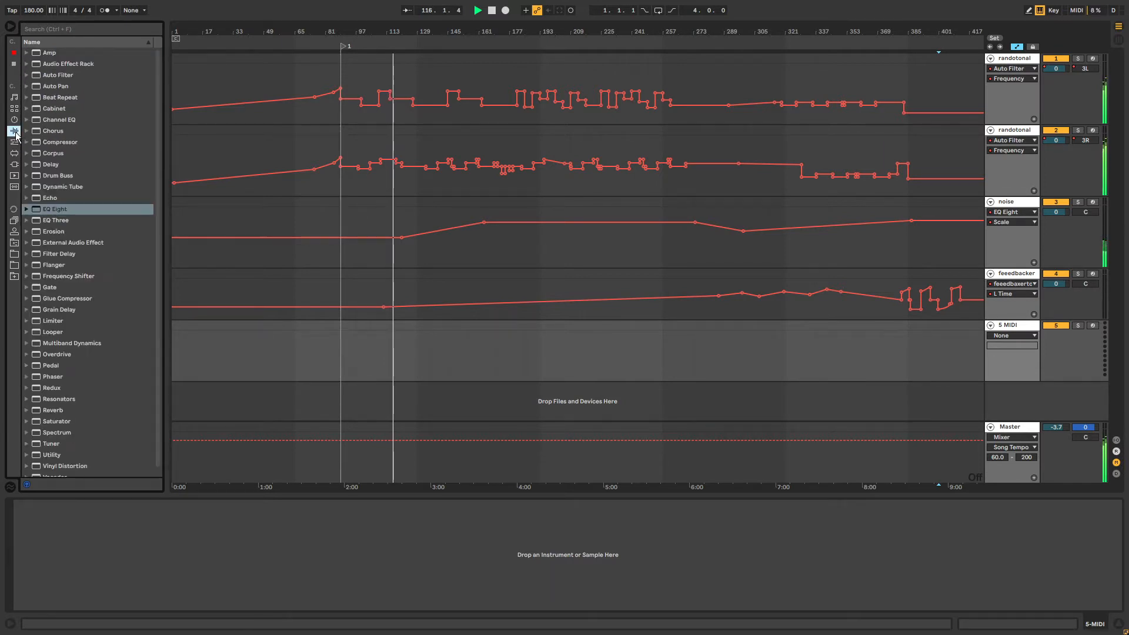
# Add two breakpoints to the noise track's Scale automation, then select the 5 MIDI track and list instruments.
pyautogui.click(347, 237)
pyautogui.click(438, 231)
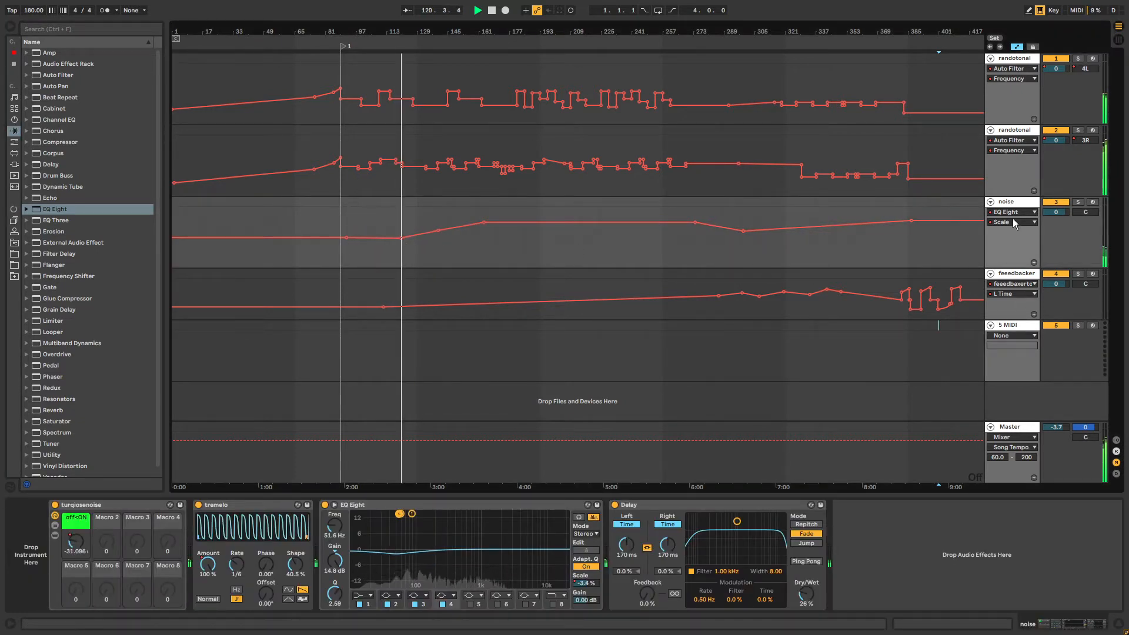
pyautogui.click(554, 337)
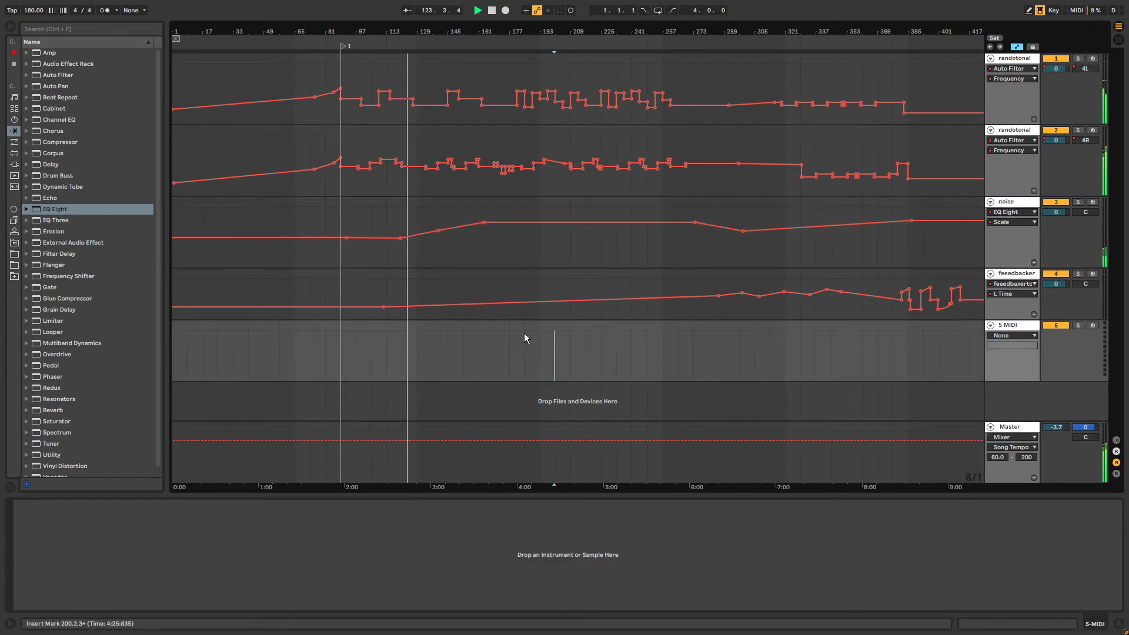
pyautogui.click(14, 119)
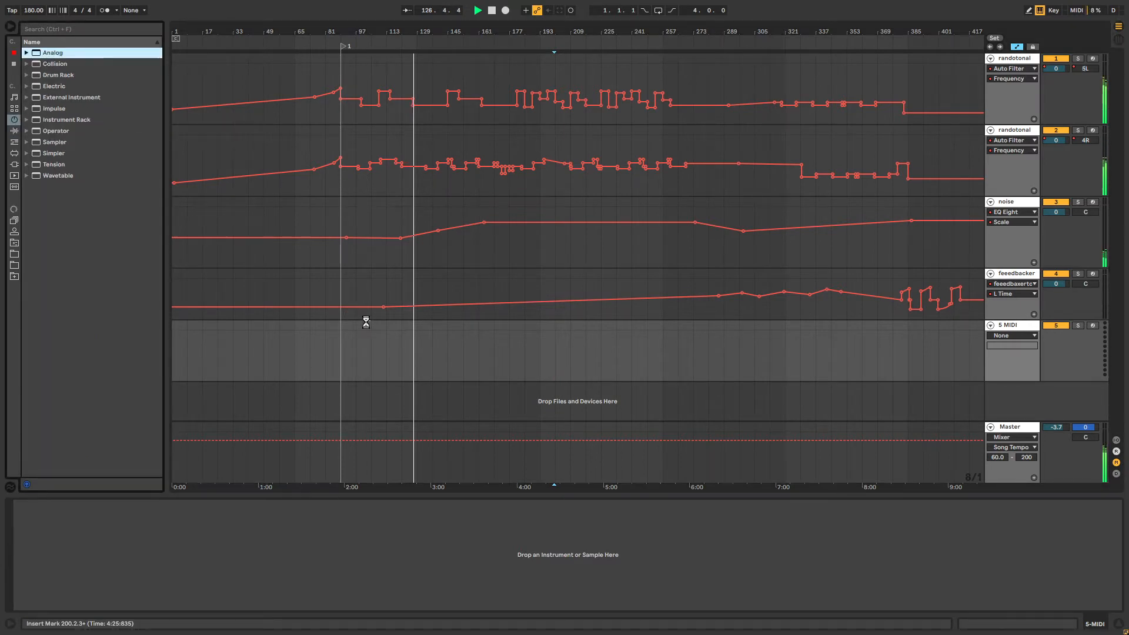
# Load the Analog synth onto track 5, undoing the accidental drop on the feeedbacker track.
pyautogui.moveTo(366, 322); pyautogui.dragTo(367, 323)
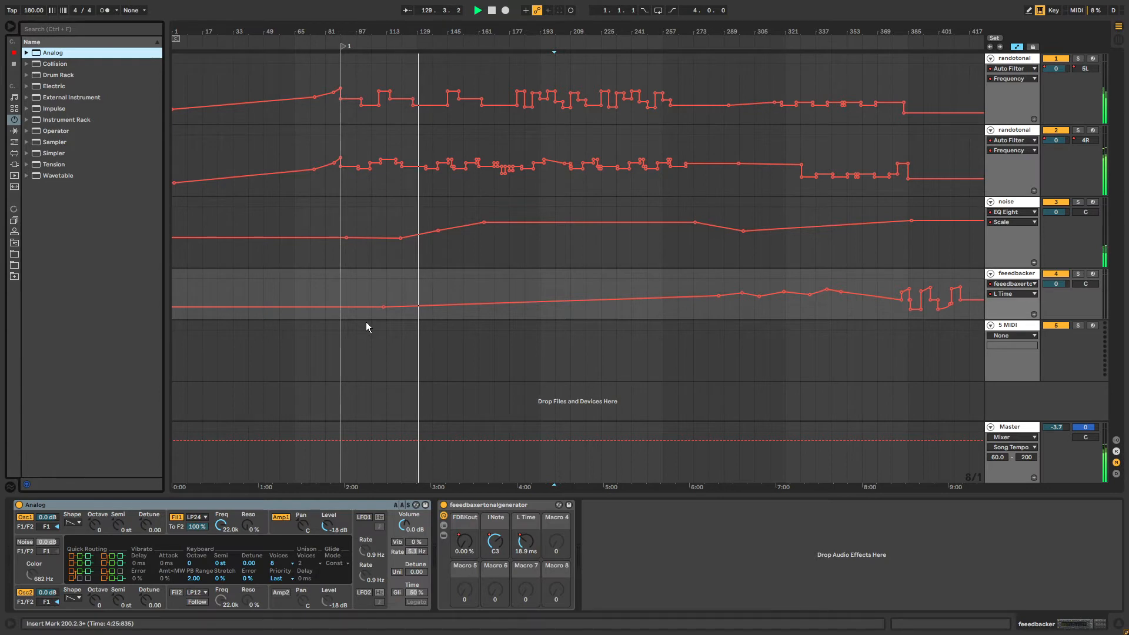
pyautogui.hotkey('ctrl', 'z')
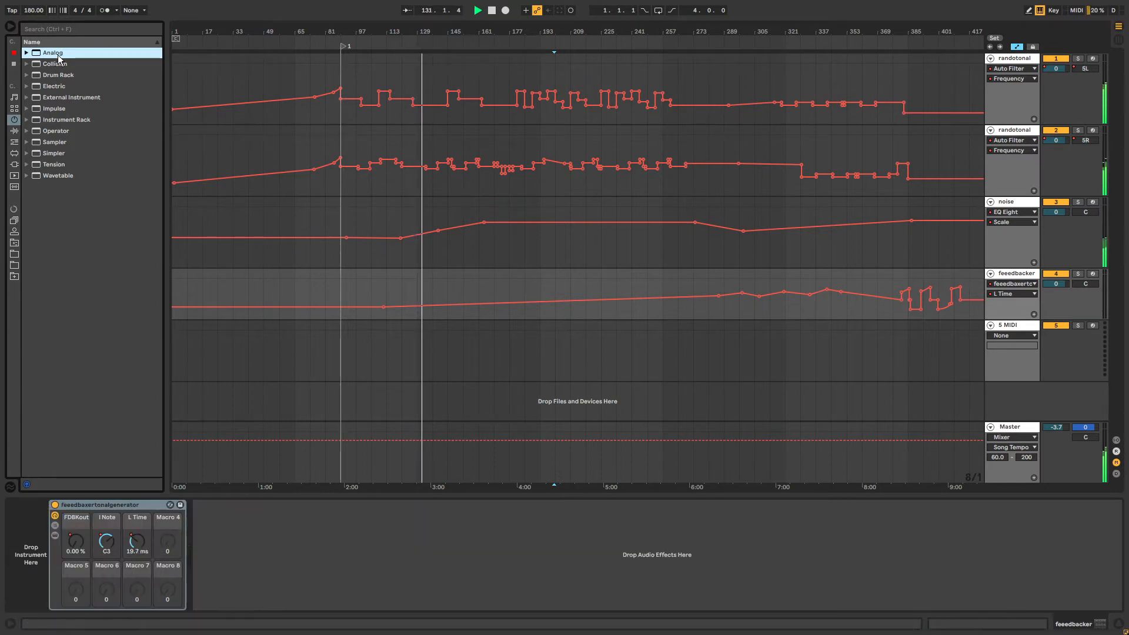
pyautogui.moveTo(393, 330); pyautogui.dragTo(393, 330)
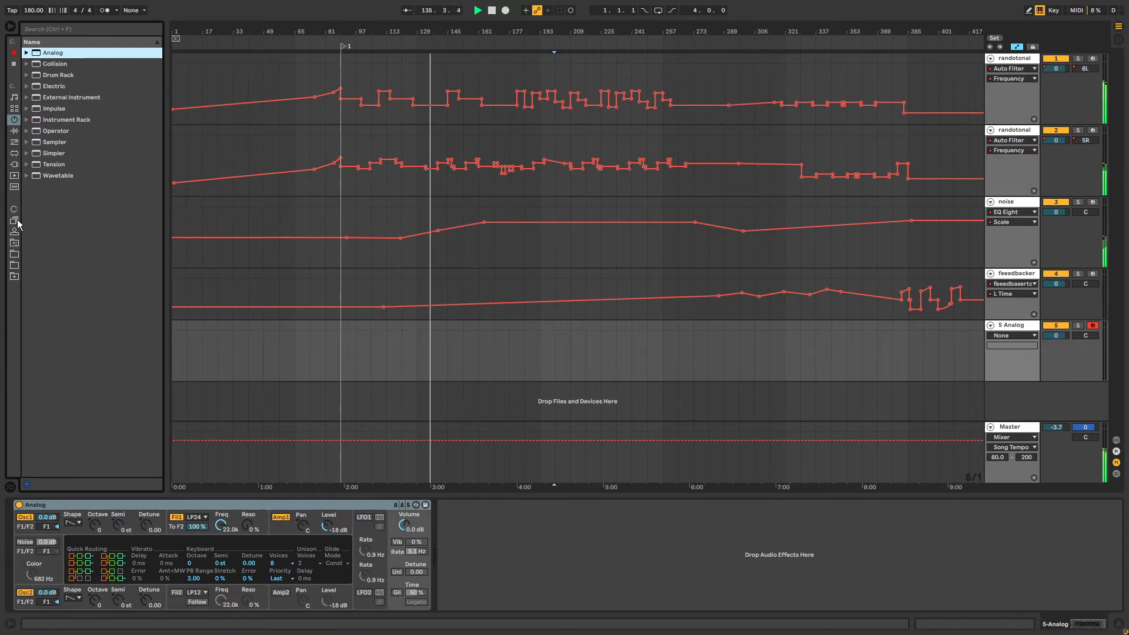
# Remove a stray breakpoint from the feeedbacker automation and reset the insert point to locator 1.
pyautogui.click(15, 243)
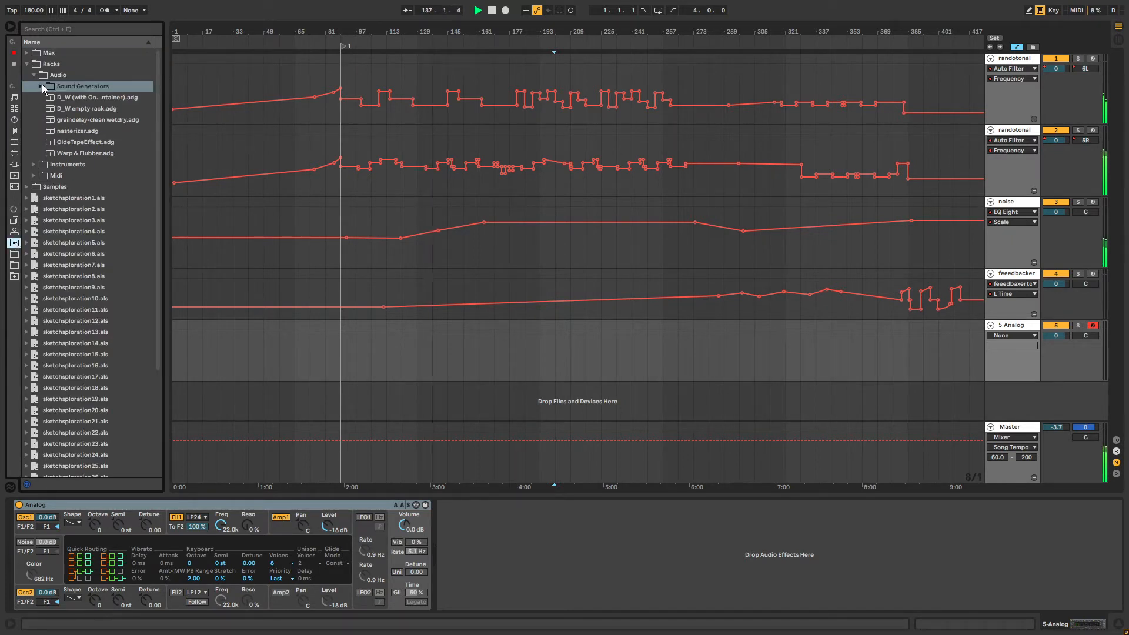
pyautogui.click(34, 75)
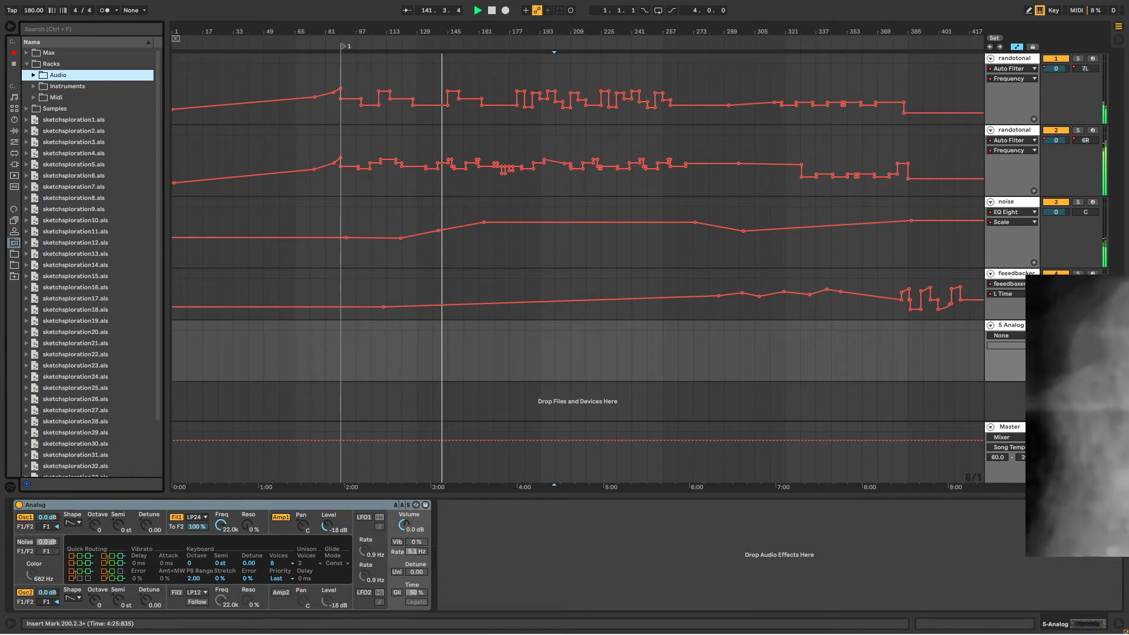
pyautogui.click(358, 305)
pyautogui.click(343, 324)
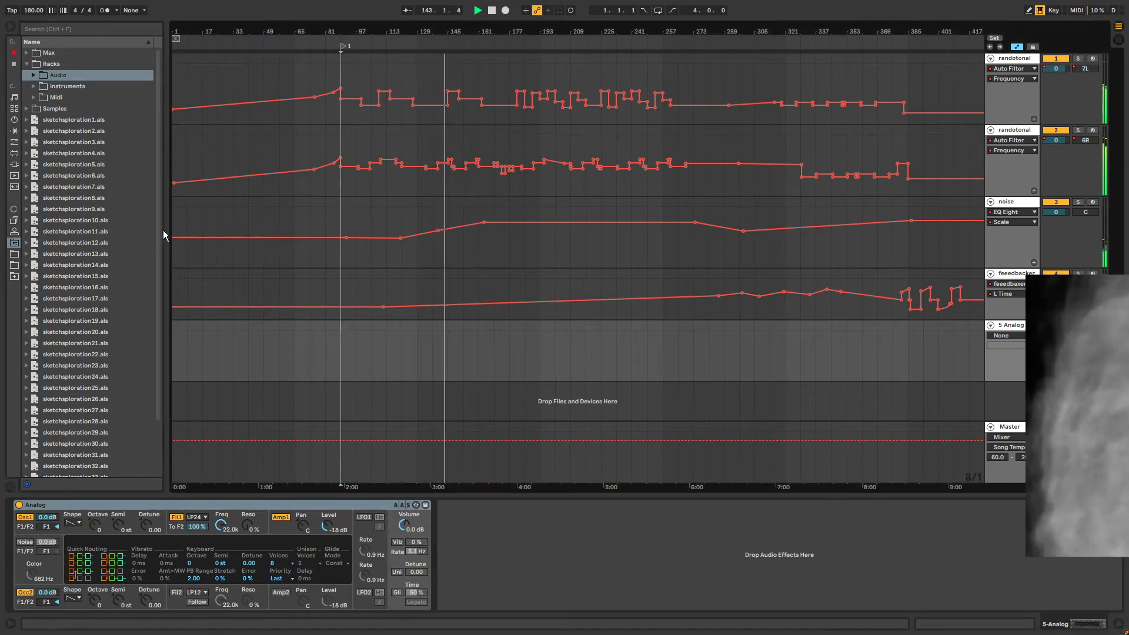
# Insert Max SimpleEcho from User Library > Max > Midi before the Analog synth.
pyautogui.click(28, 64)
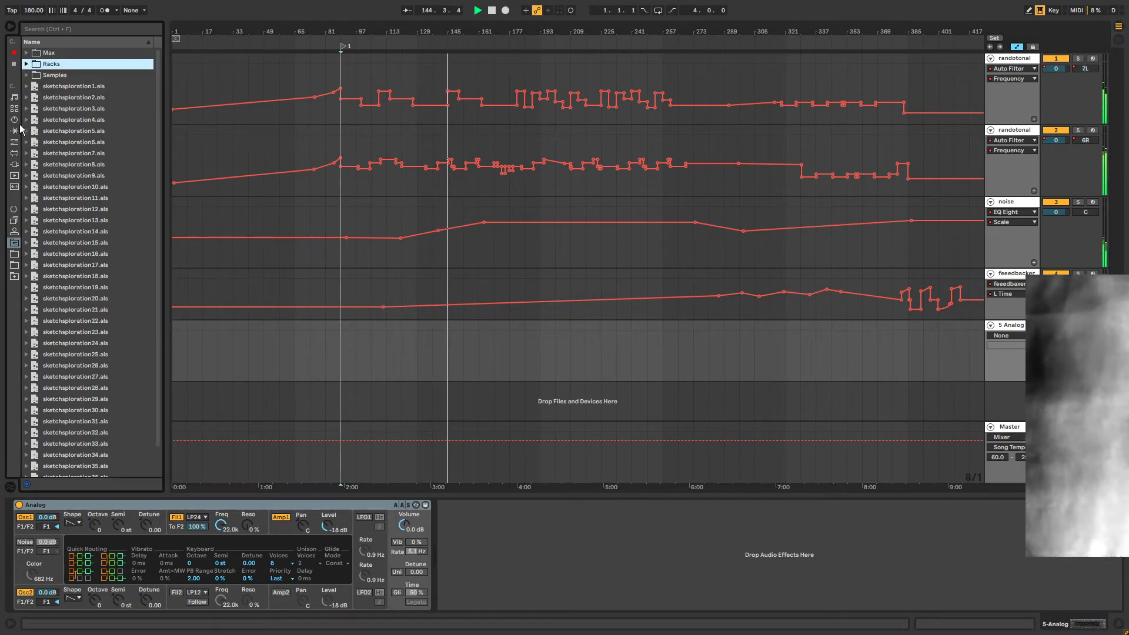
pyautogui.click(14, 119)
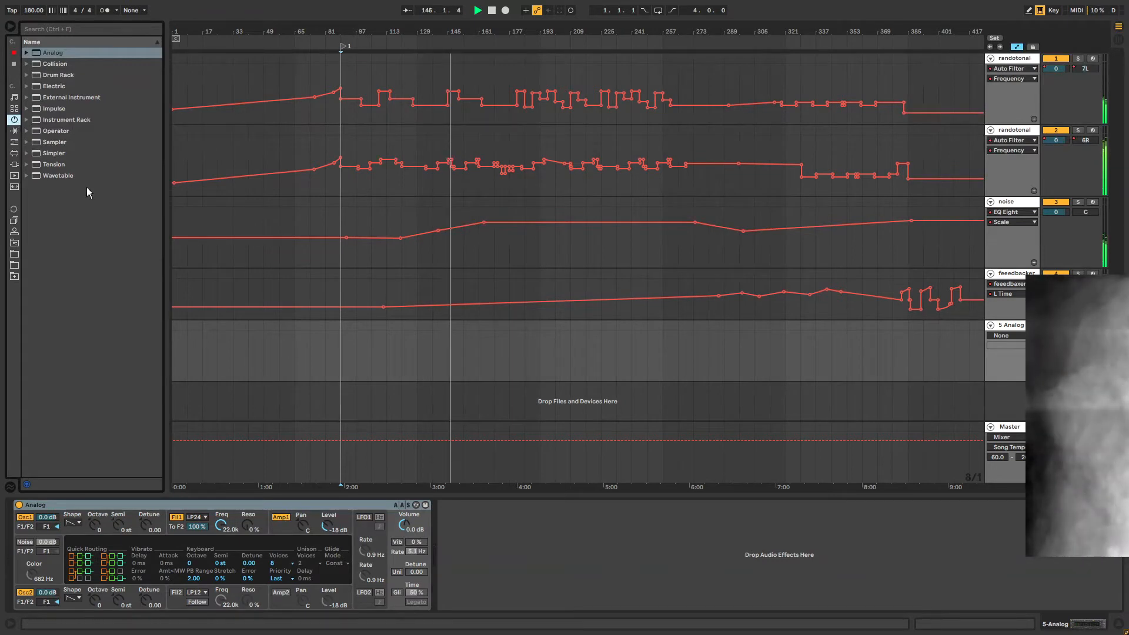
pyautogui.click(14, 241)
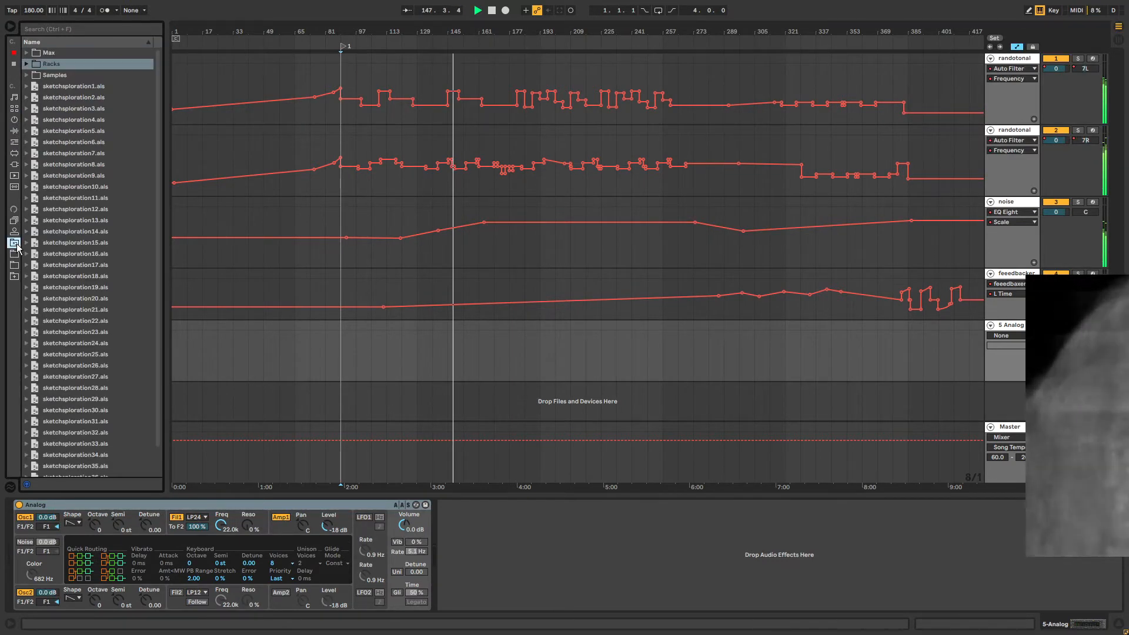
pyautogui.click(25, 64)
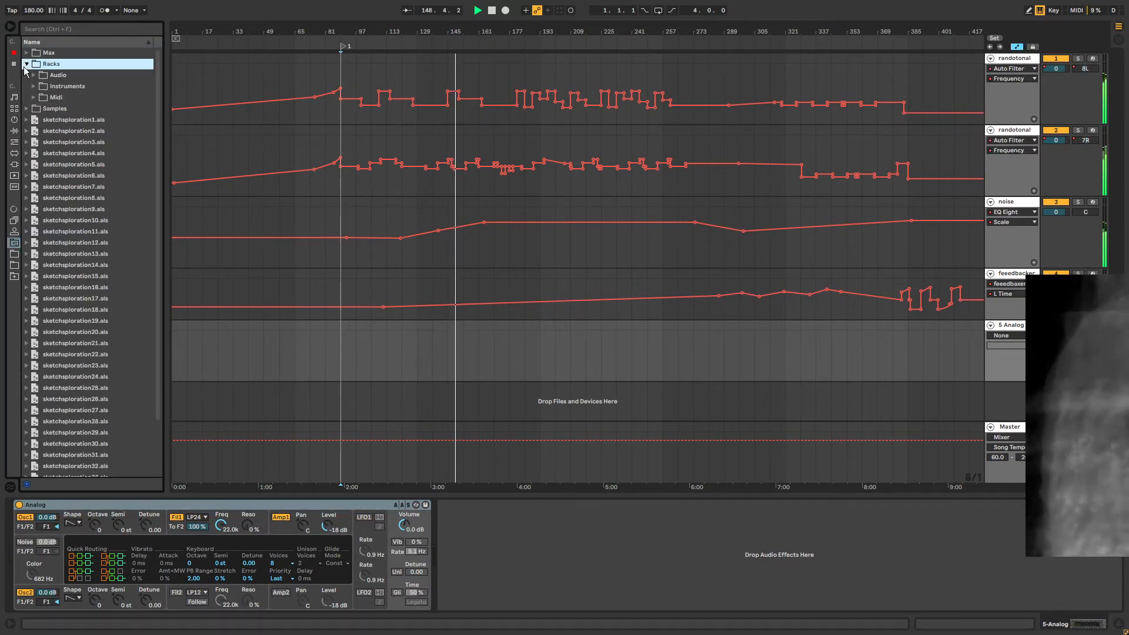
pyautogui.click(33, 97)
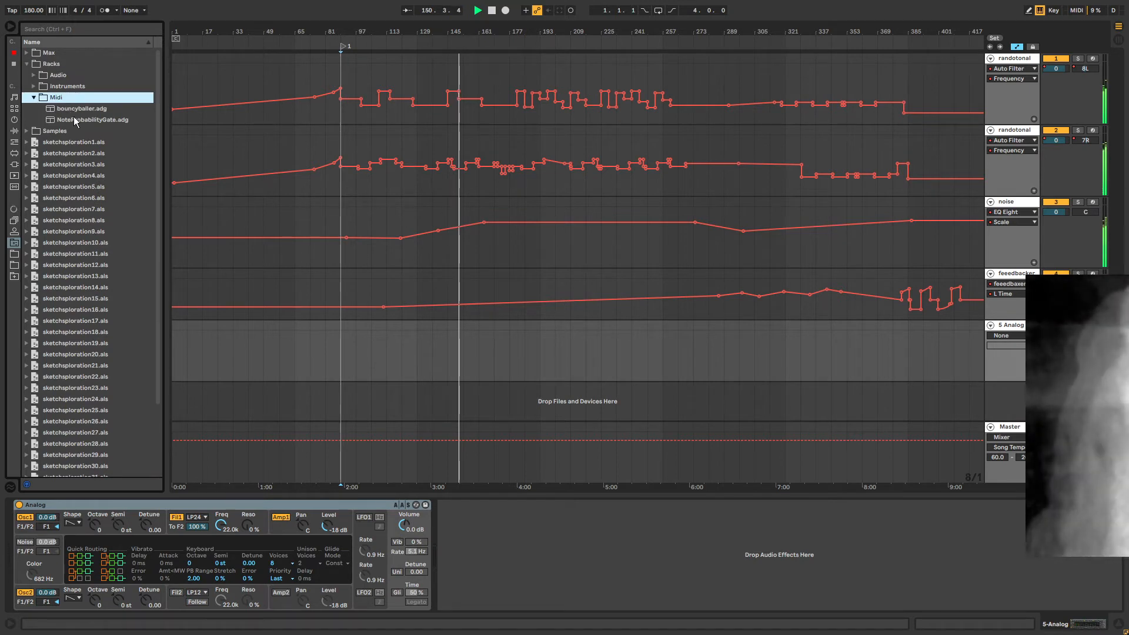
pyautogui.click(34, 97)
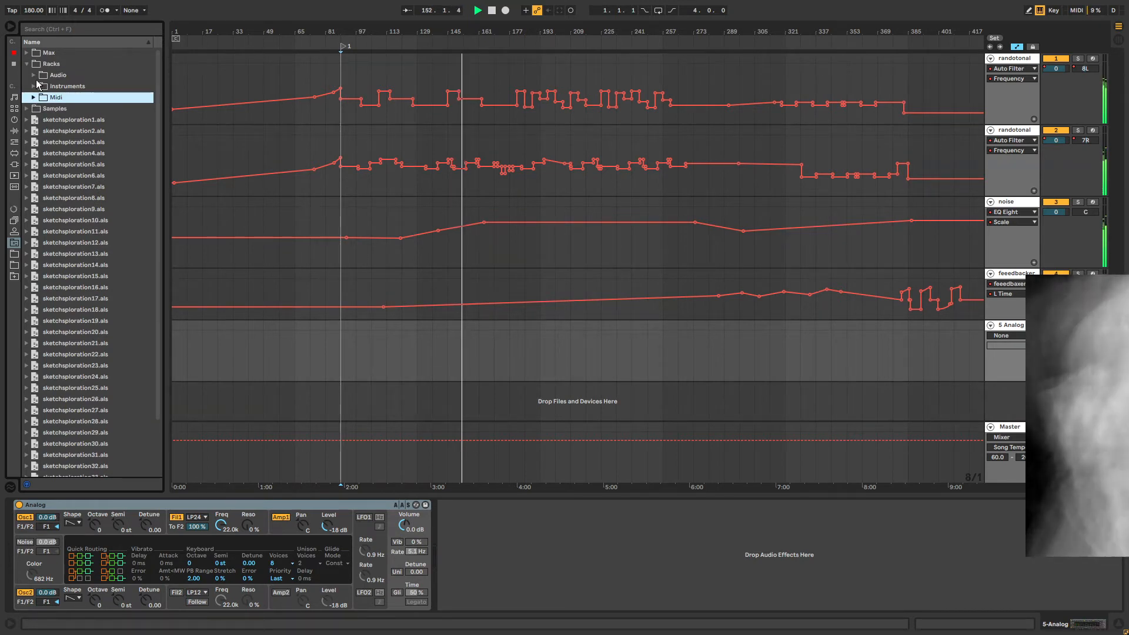
pyautogui.click(28, 52)
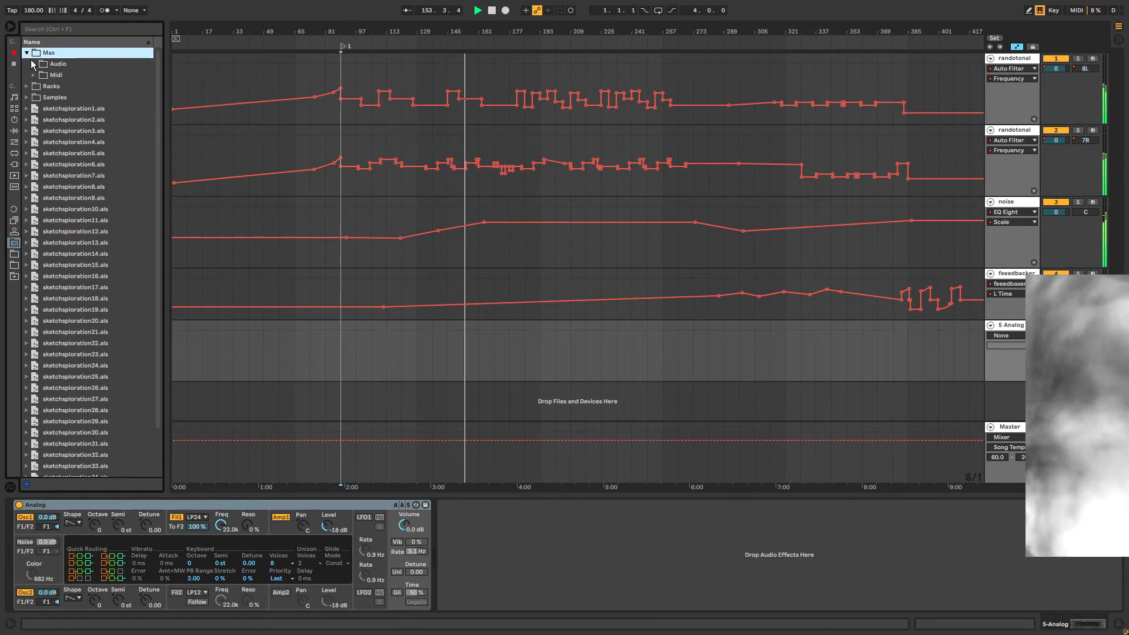
pyautogui.click(34, 75)
pyautogui.moveTo(81, 110); pyautogui.dragTo(28, 540)
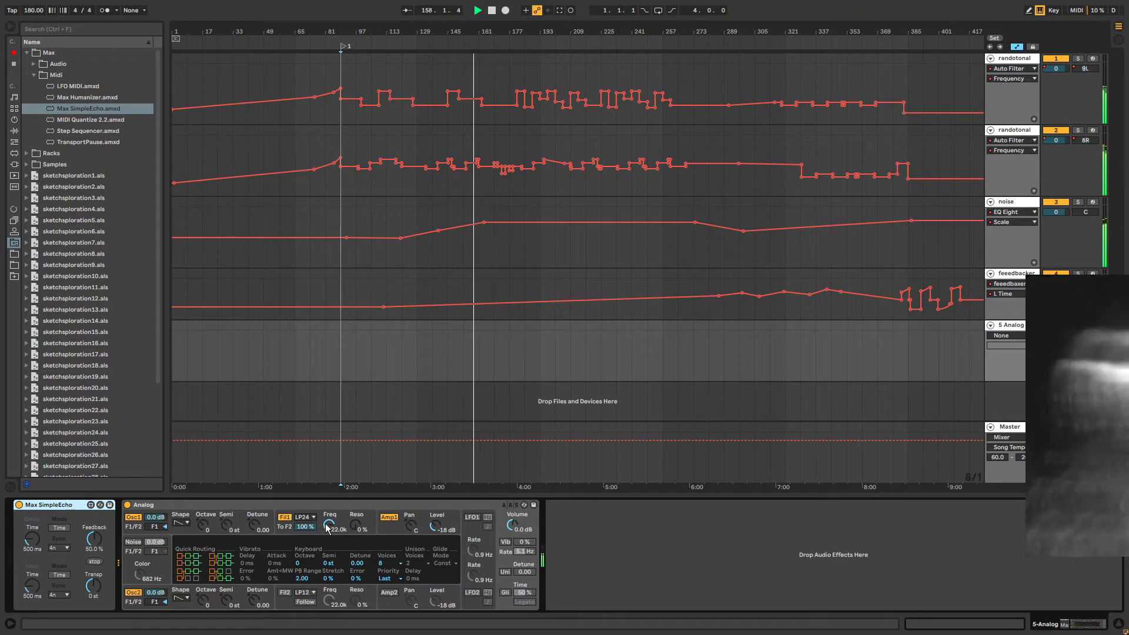
# Lower Analog's filter cutoff to 398, set SimpleEcho Time to 1.10 s, and lengthen filter release to 6.31 s.
pyautogui.moveTo(327, 525); pyautogui.dragTo(326, 559)
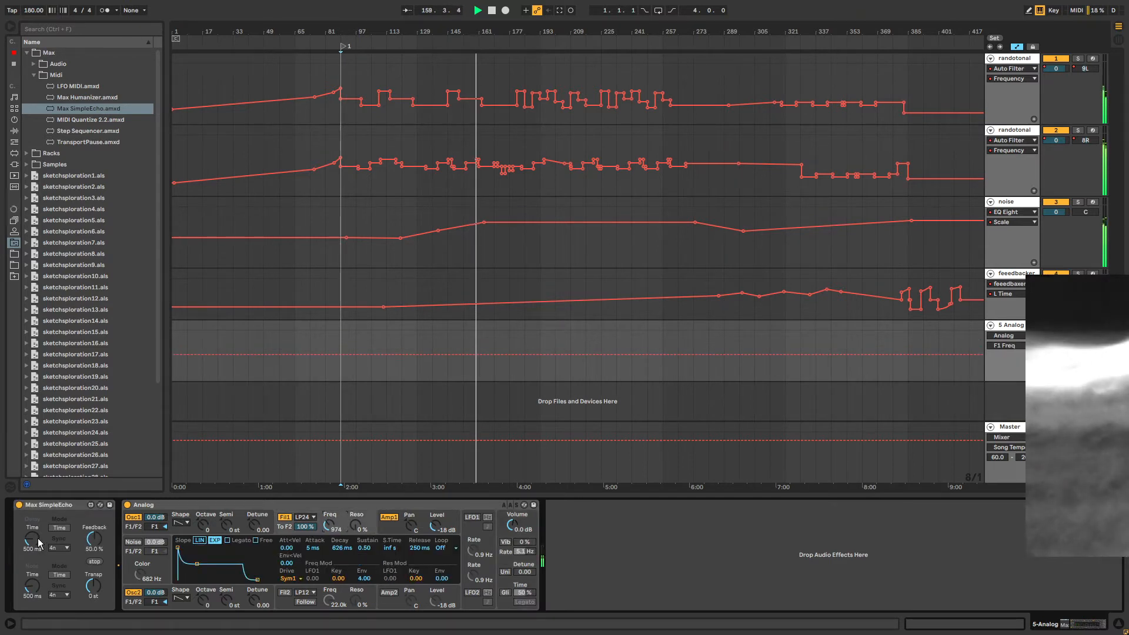
pyautogui.moveTo(39, 543); pyautogui.dragTo(39, 529)
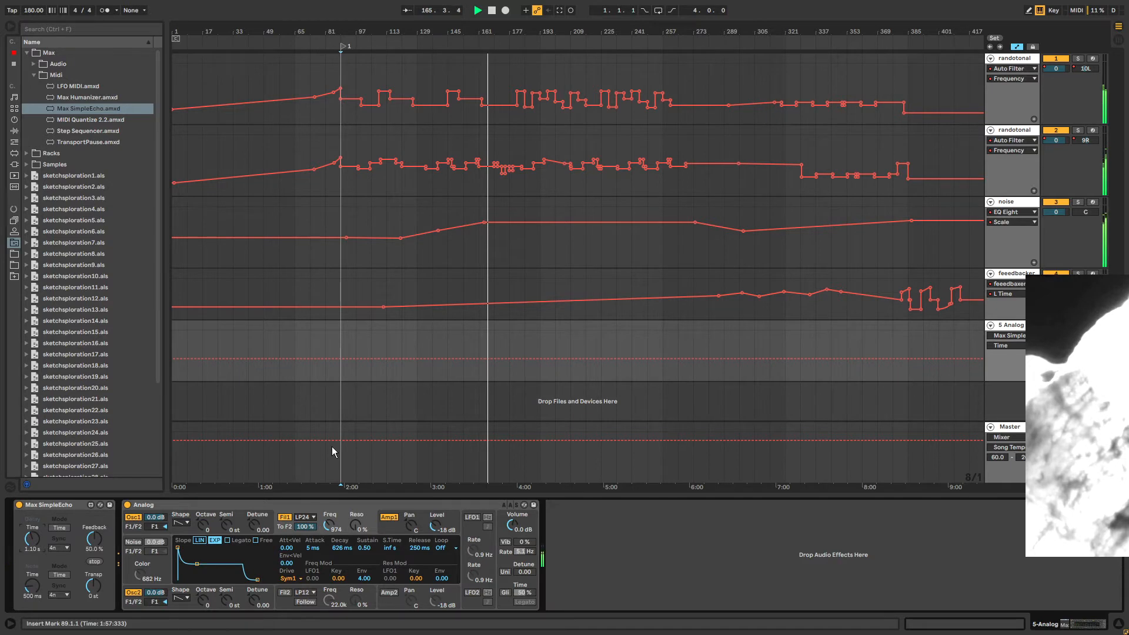
pyautogui.moveTo(328, 525); pyautogui.dragTo(328, 538)
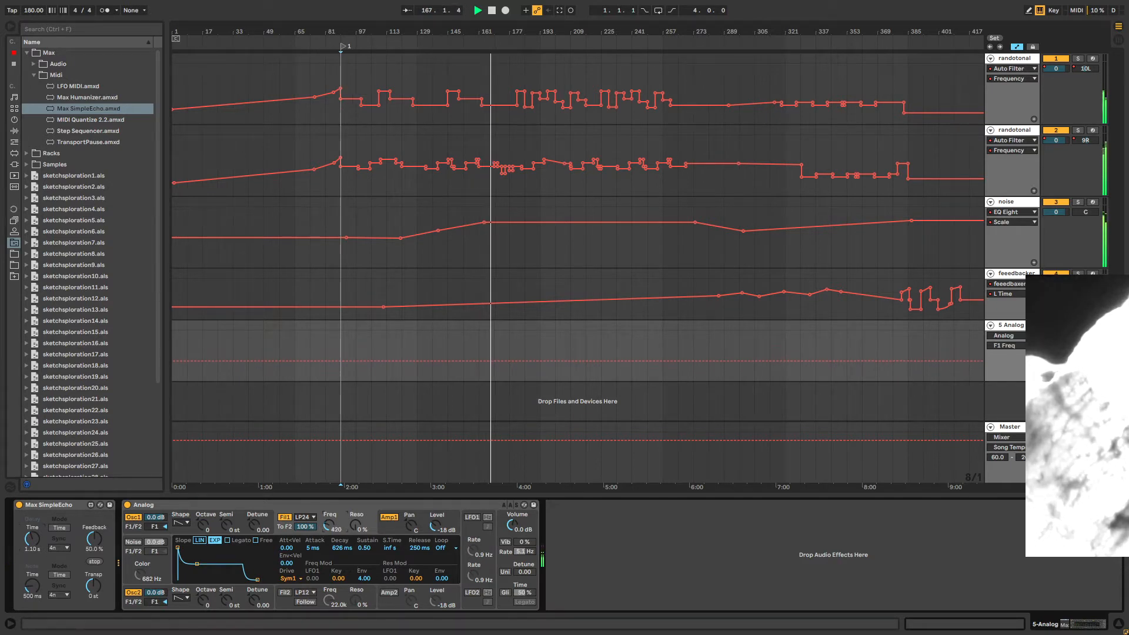
pyautogui.click(361, 529)
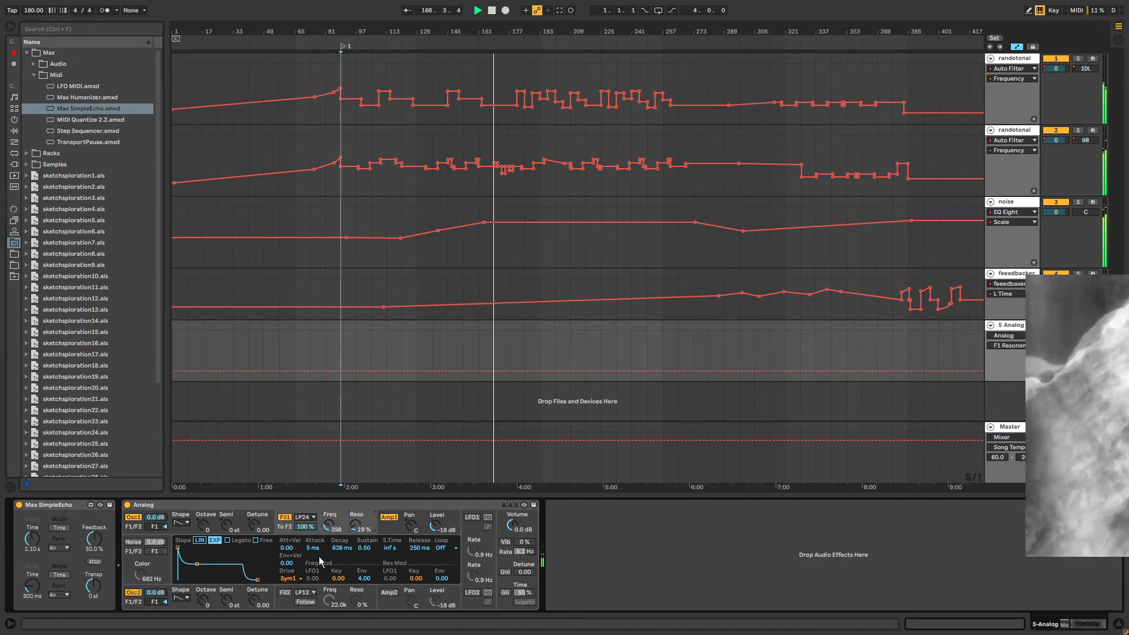
pyautogui.moveTo(261, 583); pyautogui.dragTo(270, 580)
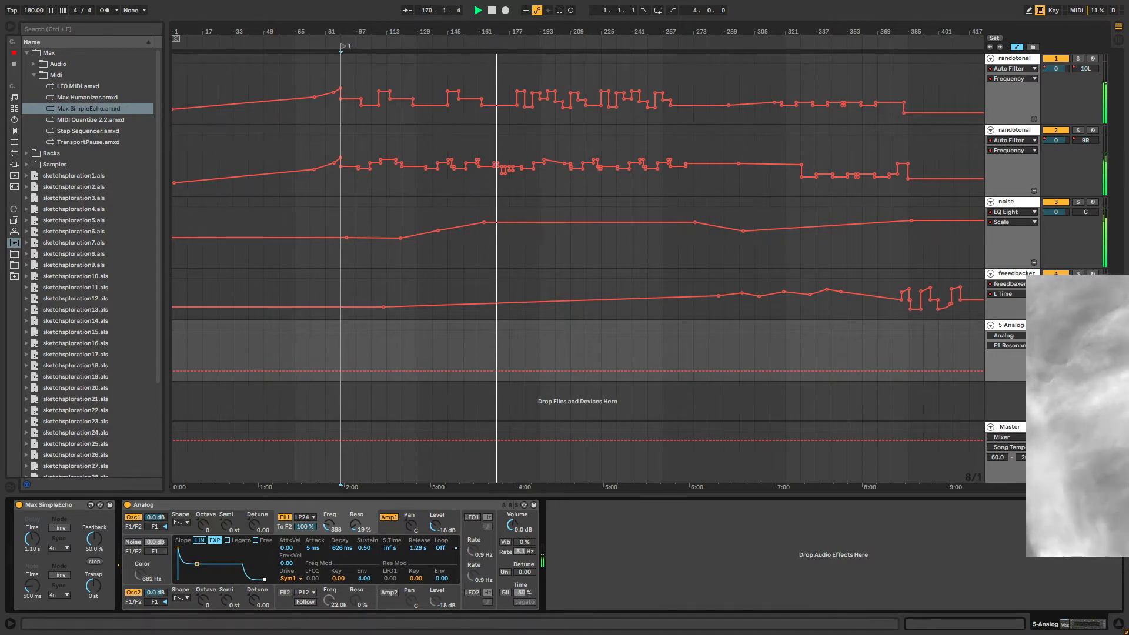
# Lengthen the amp release to 4.73 s, drop the cutoff to 323, and record from bar 146.
pyautogui.click(380, 531)
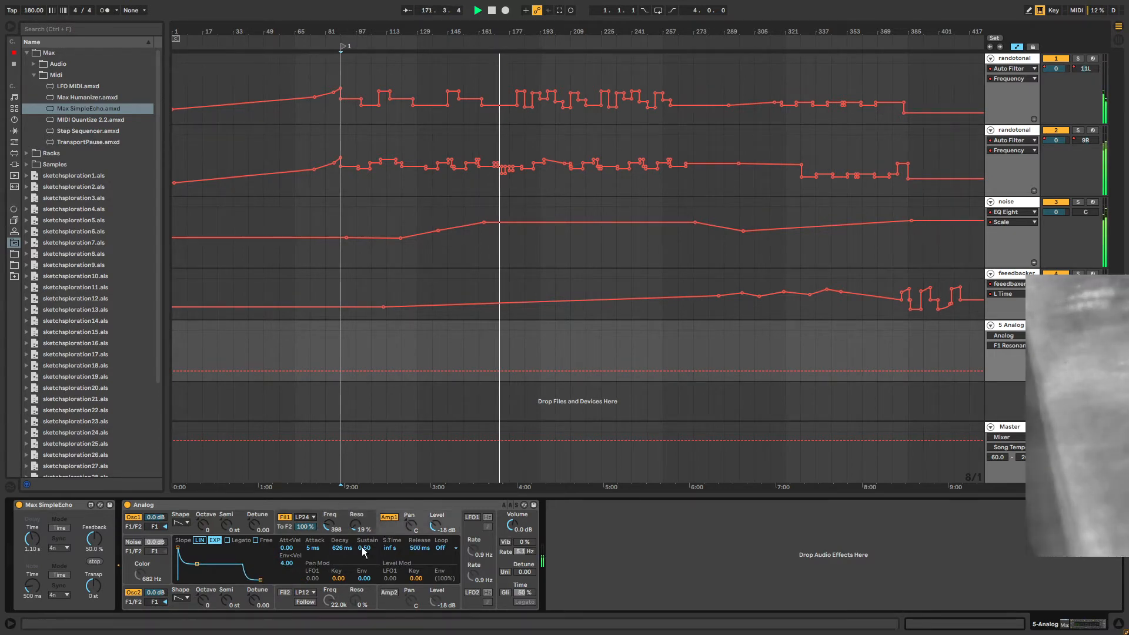
pyautogui.moveTo(260, 583); pyautogui.dragTo(270, 580)
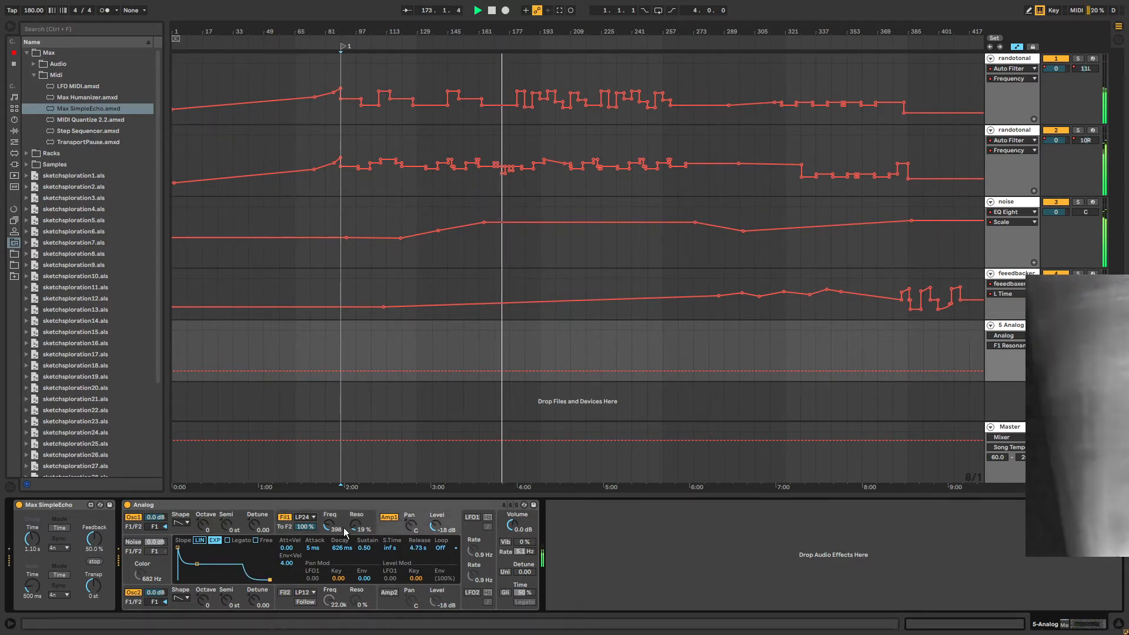
pyautogui.moveTo(323, 526); pyautogui.dragTo(329, 522)
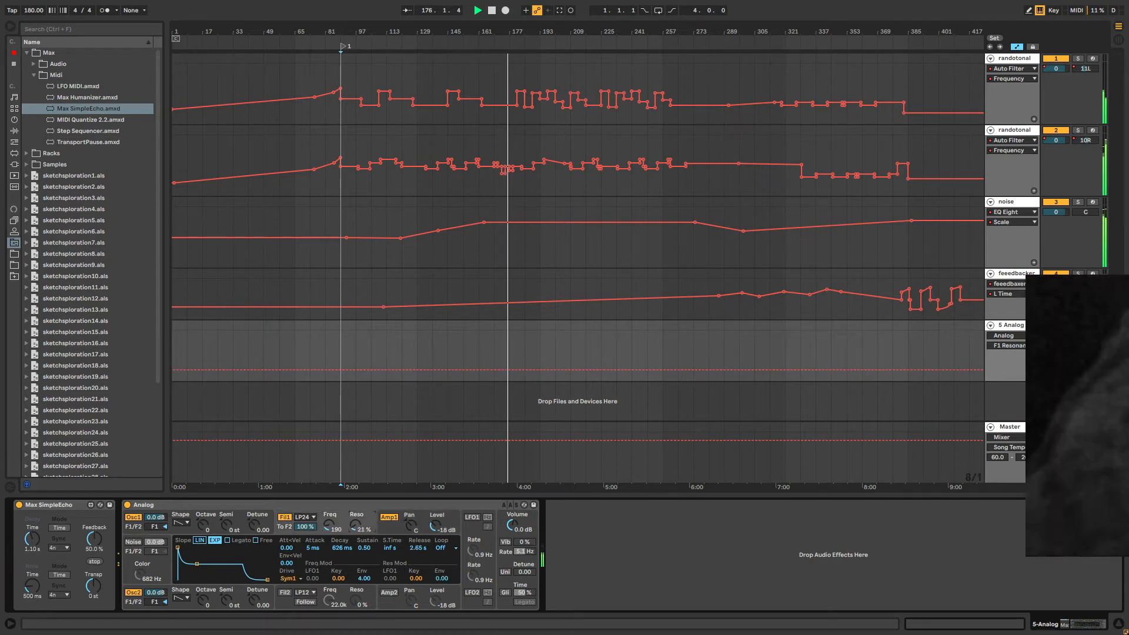
pyautogui.click(448, 41)
pyautogui.click(506, 10)
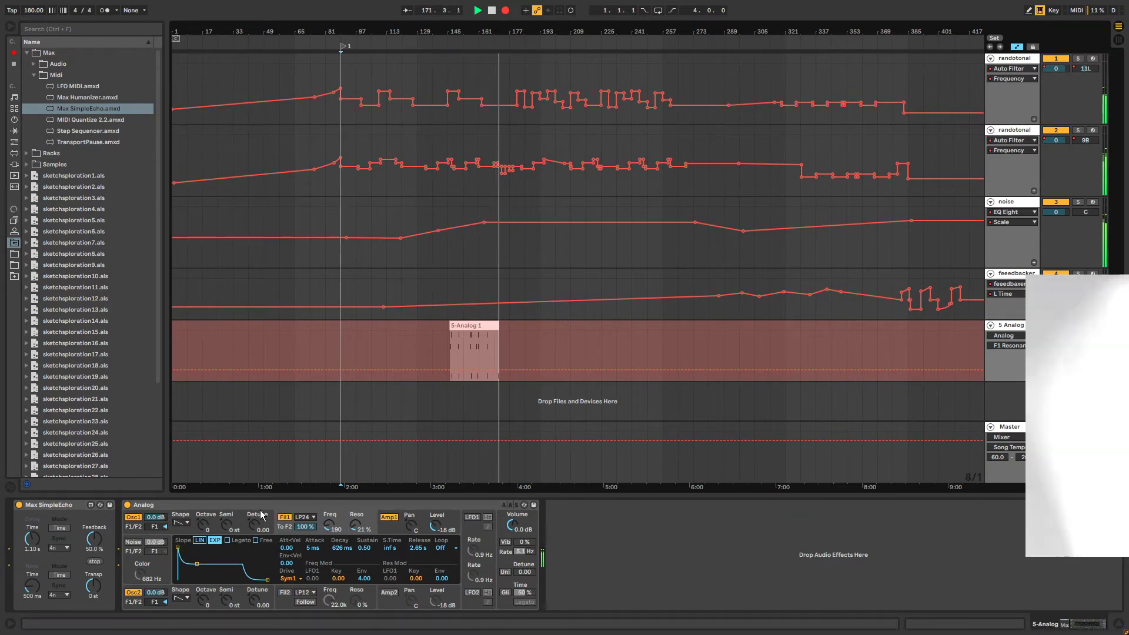
# Stop recording, duplicate clip 5-Analog 1 into nine back-to-back copies, and select the 5-Analog track.
pyautogui.click(506, 11)
pyautogui.click(474, 325)
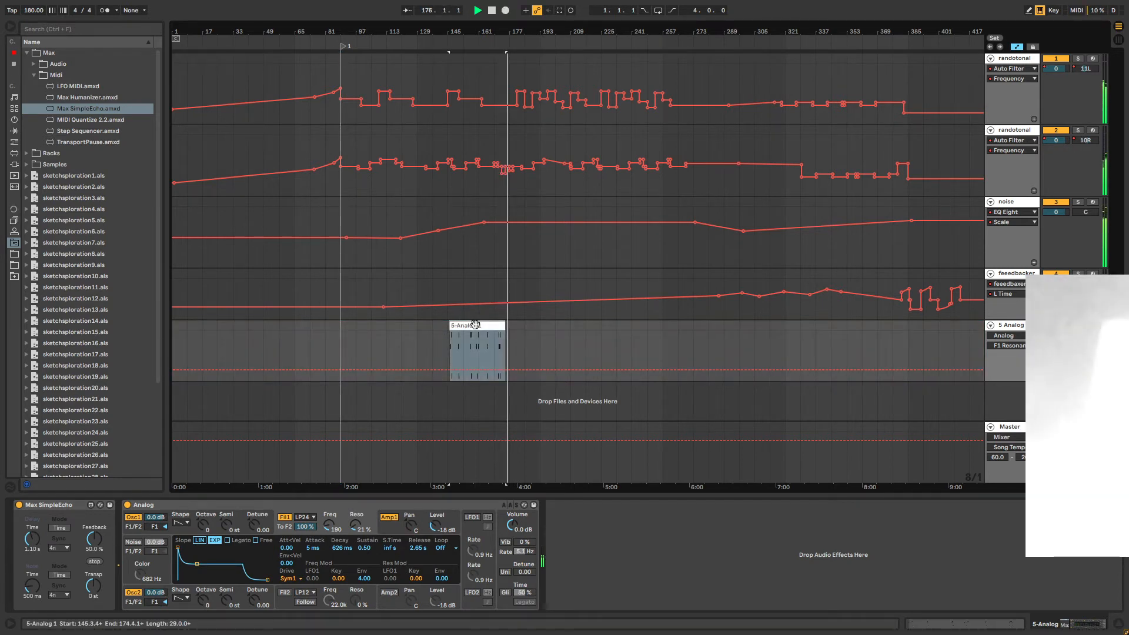
pyautogui.hotkey('ctrl', 'd')
pyautogui.hotkey('ctrl', 'd')
pyautogui.hotkey('ctrl', 'd')
pyautogui.hotkey('ctrl', 'd')
pyautogui.hotkey('ctrl', 'd')
pyautogui.hotkey('ctrl', 'd')
pyautogui.hotkey('ctrl', 'd')
pyautogui.hotkey('ctrl', 'd')
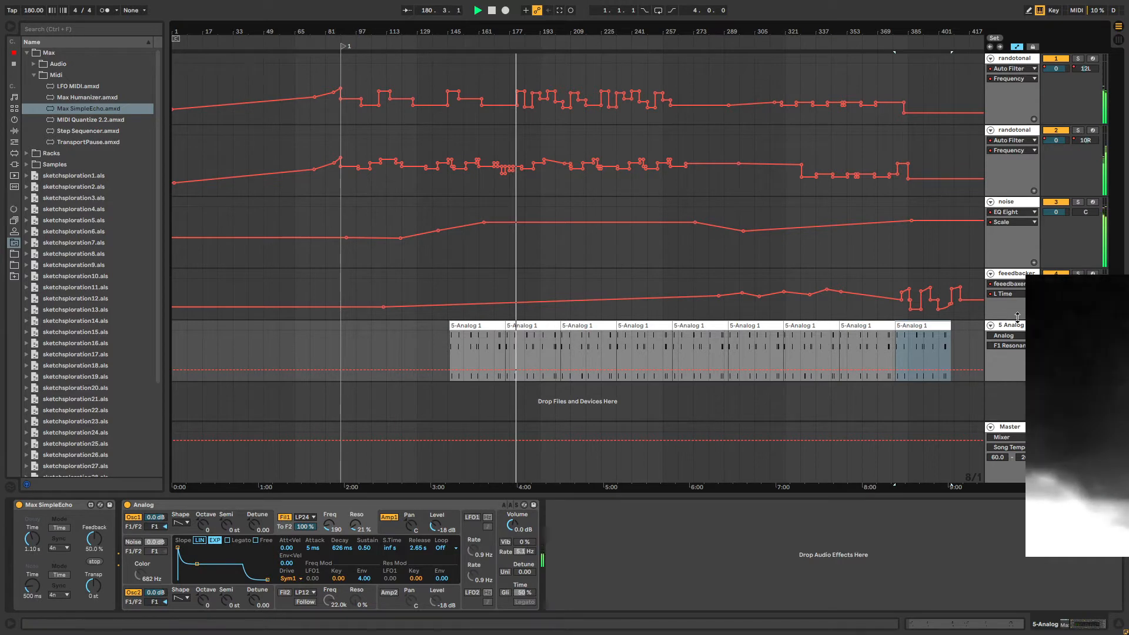
pyautogui.moveTo(1044, 310); pyautogui.dragTo(1121, 204)
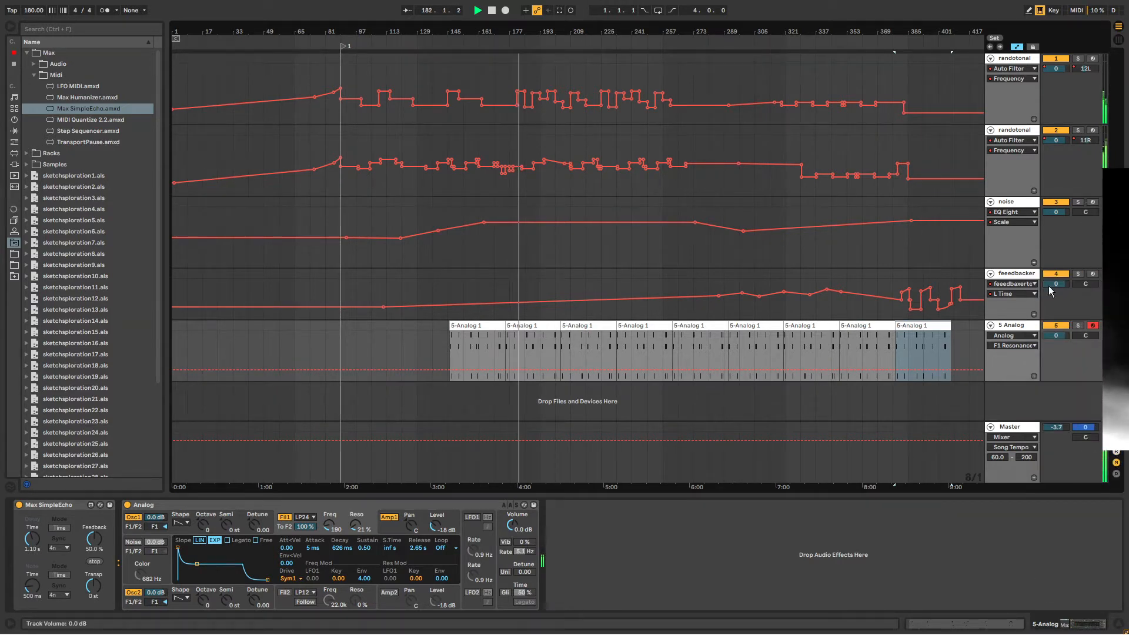
pyautogui.click(1014, 327)
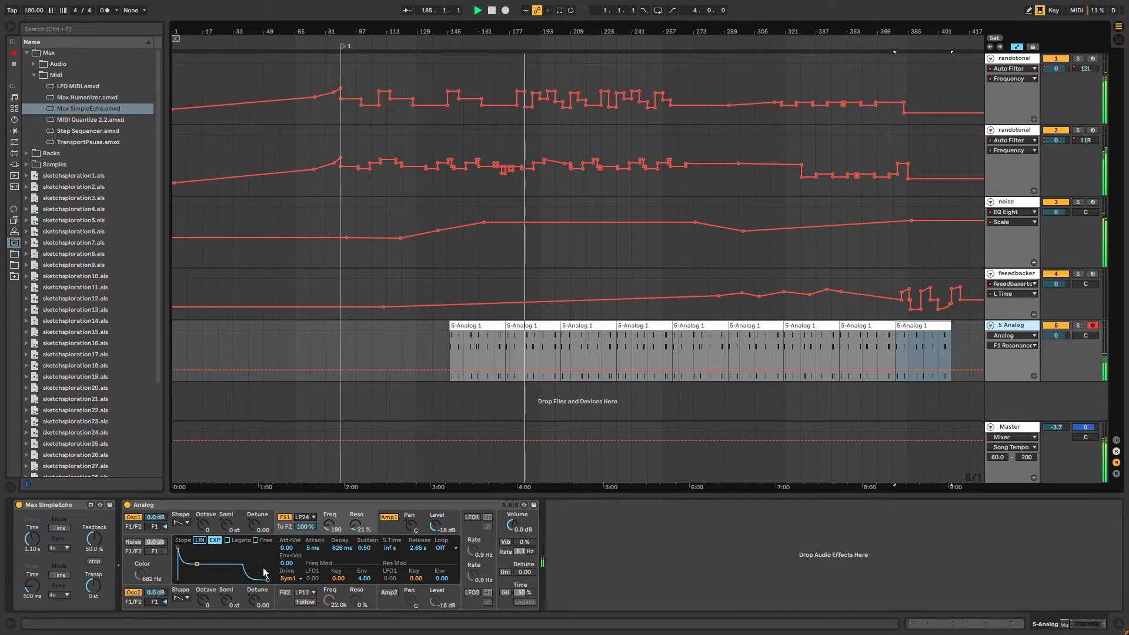
# Shorten Analog's decay, raise sustain, lengthen attack, lower resonance slightly and set filter cutoff to 1.1k.
pyautogui.moveTo(197, 564); pyautogui.dragTo(195, 559)
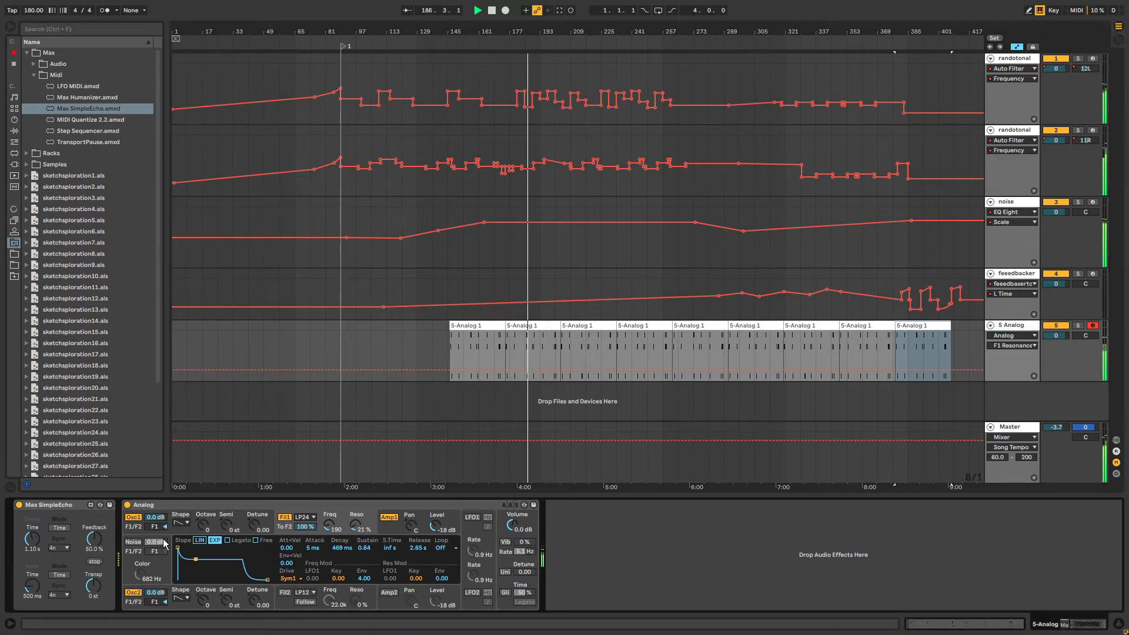
pyautogui.click(333, 530)
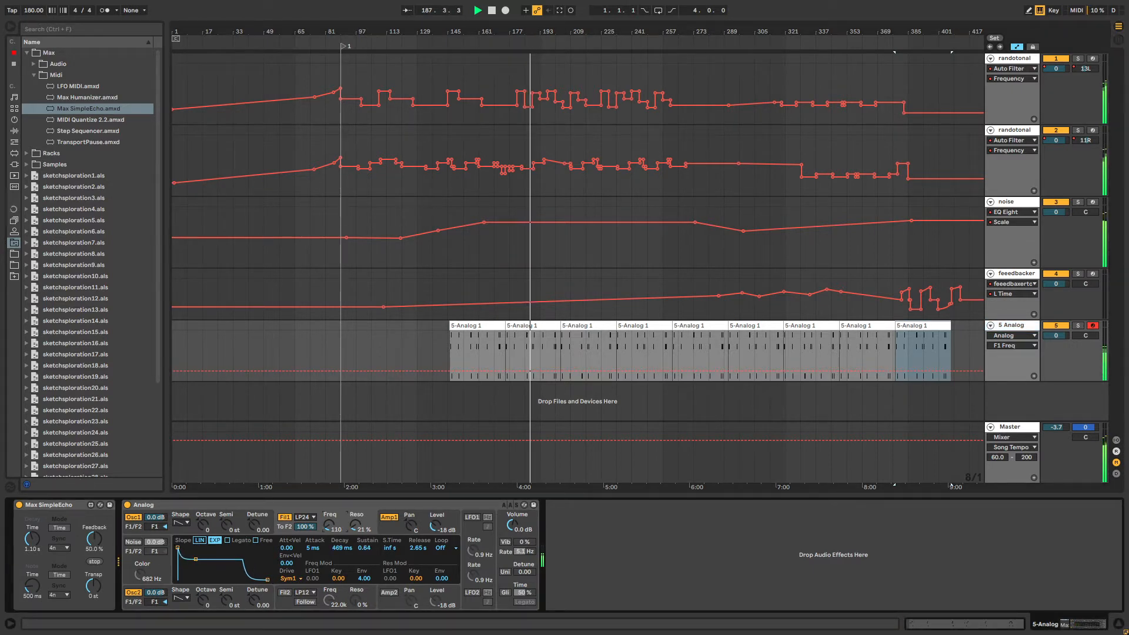
pyautogui.click(358, 527)
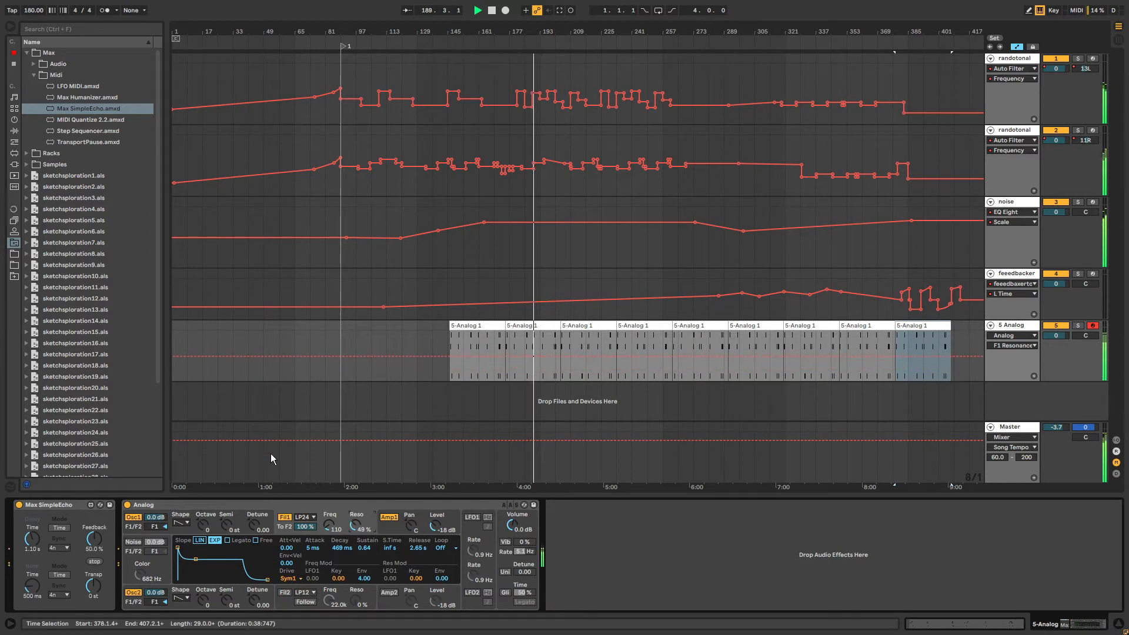
pyautogui.moveTo(358, 526); pyautogui.dragTo(358, 531)
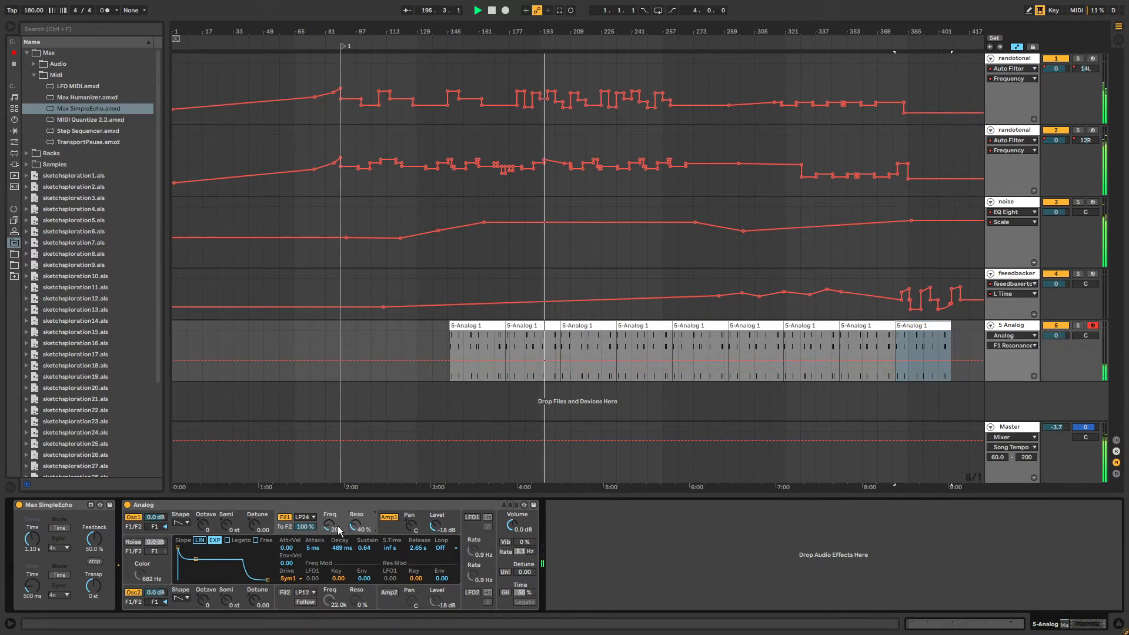
pyautogui.moveTo(338, 531); pyautogui.dragTo(341, 525)
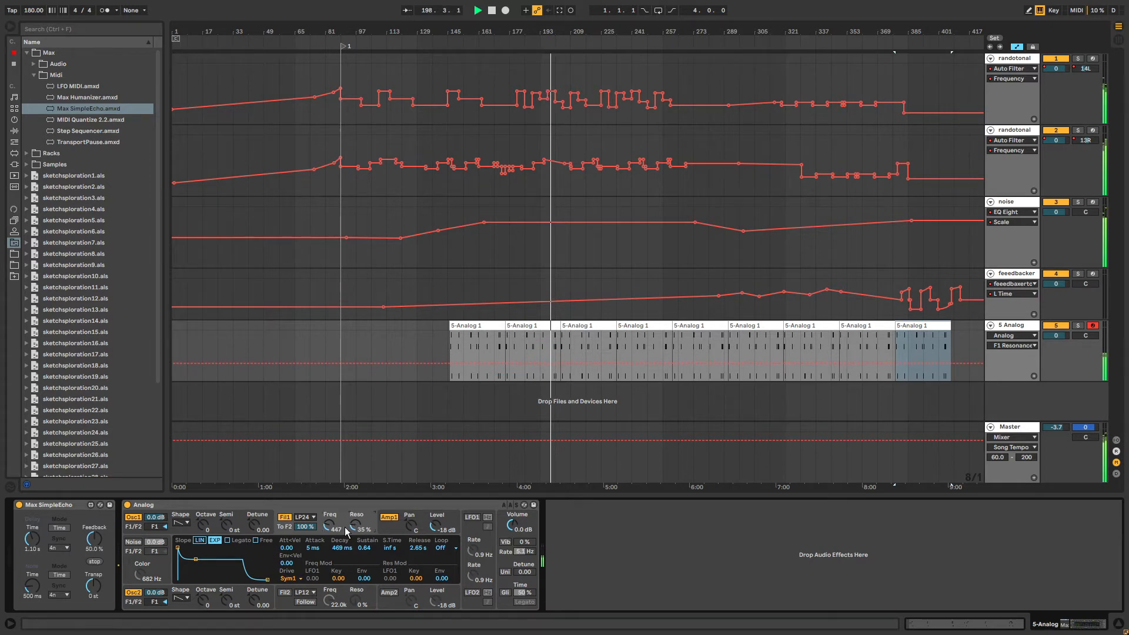
pyautogui.moveTo(328, 525); pyautogui.dragTo(328, 515)
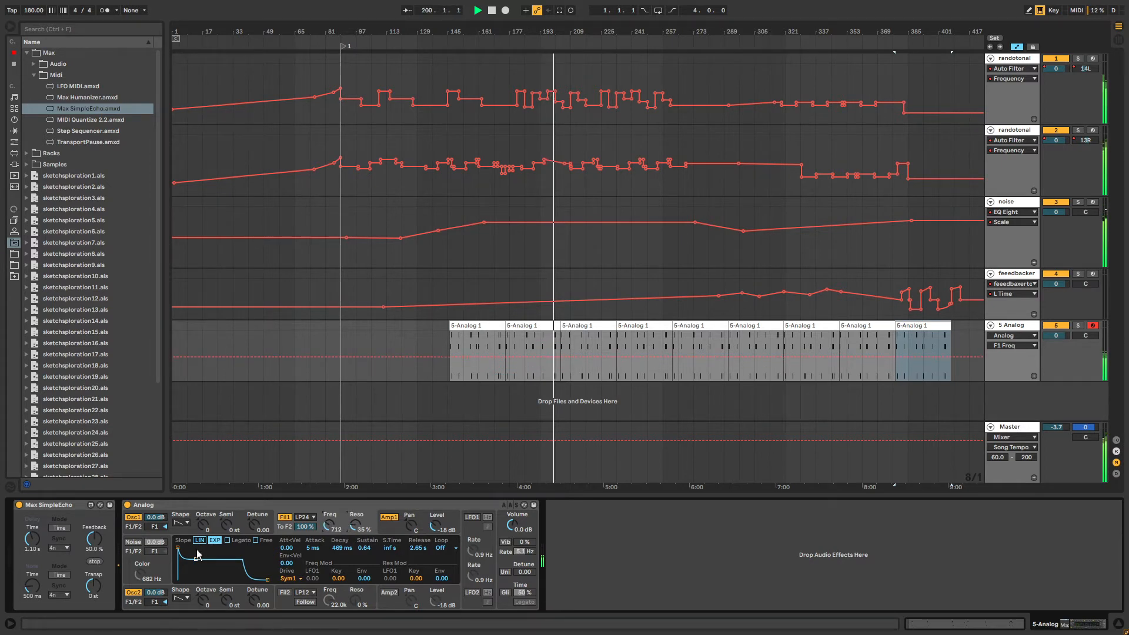
pyautogui.moveTo(177, 547); pyautogui.dragTo(203, 557)
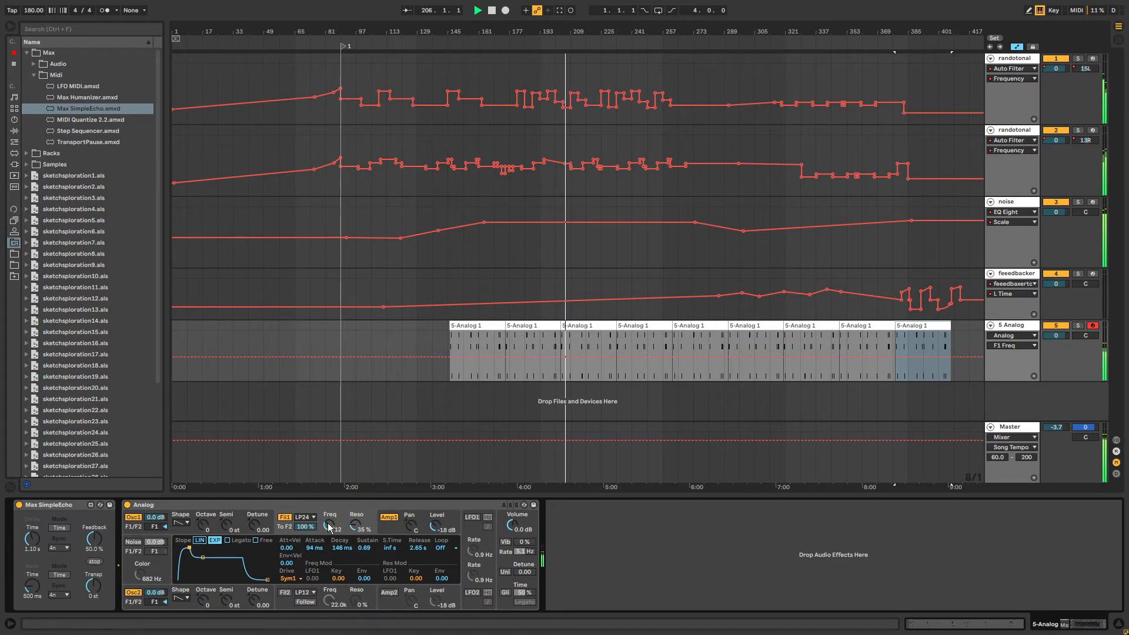
pyautogui.moveTo(329, 525); pyautogui.dragTo(329, 532)
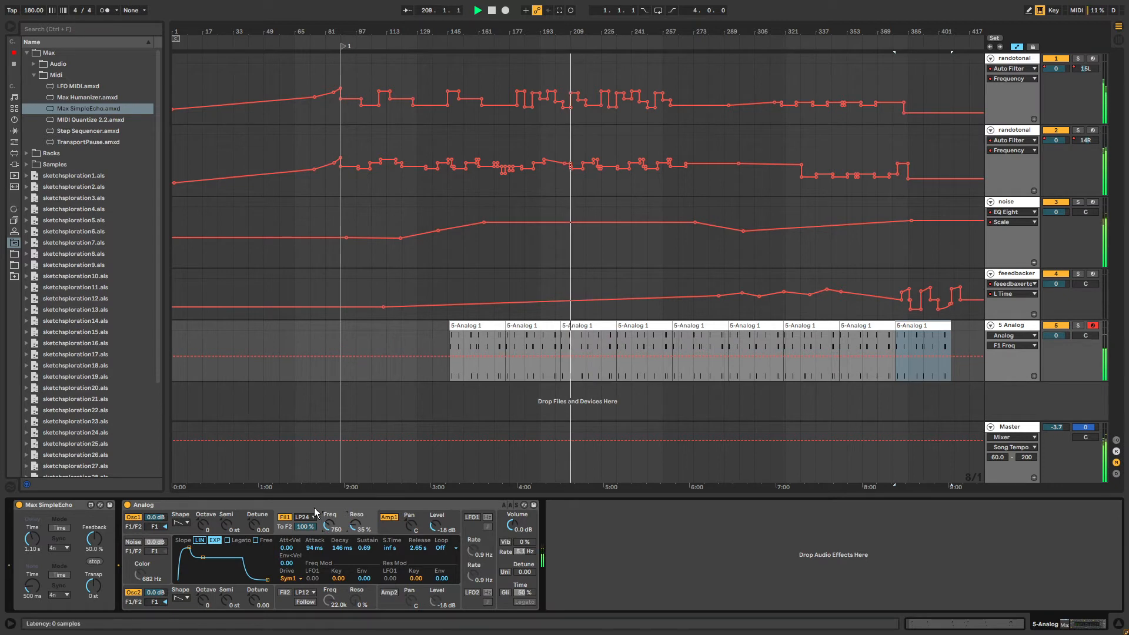
# Draw F1 Freq automation on track 5, low before the clip start and rising to about 1.2k.
pyautogui.click(451, 356)
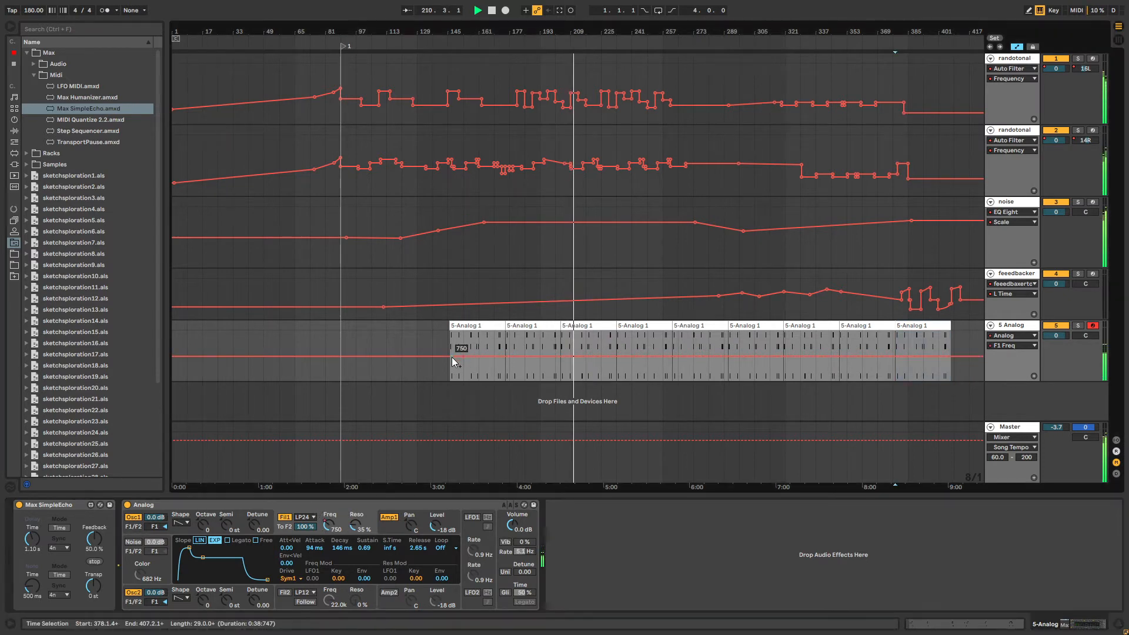
pyautogui.moveTo(448, 356); pyautogui.dragTo(449, 362)
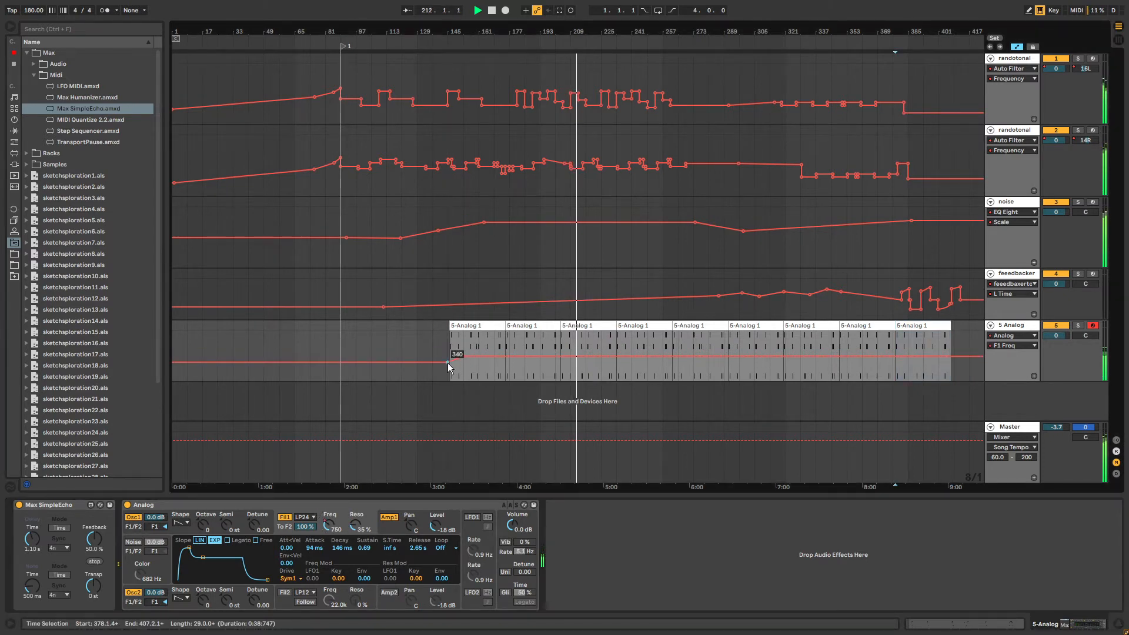
pyautogui.click(244, 516)
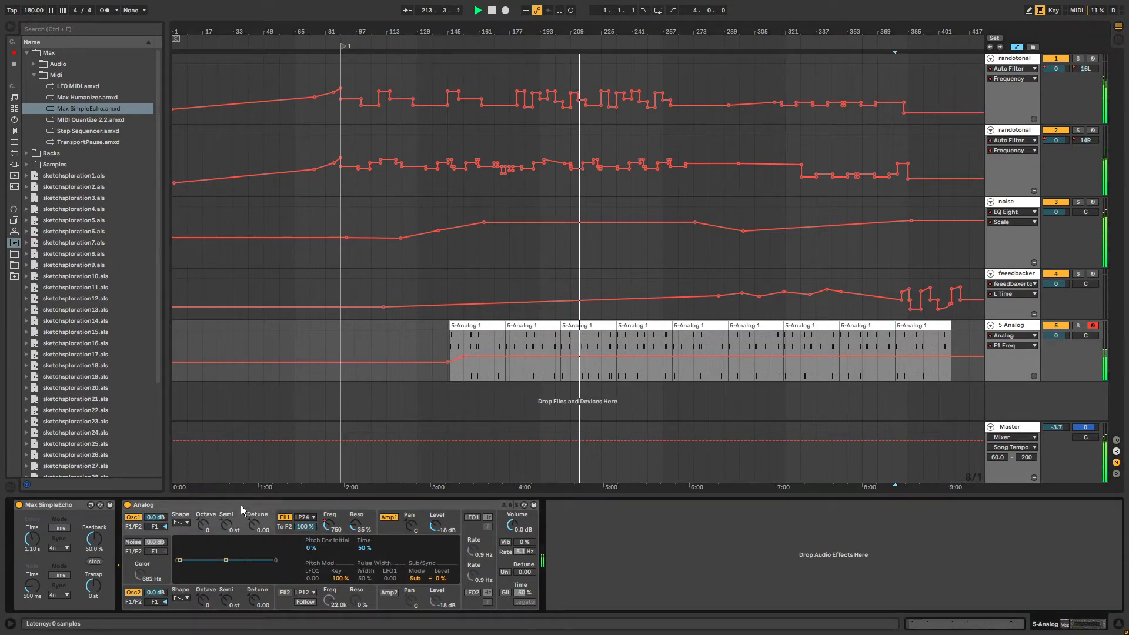
pyautogui.click(408, 532)
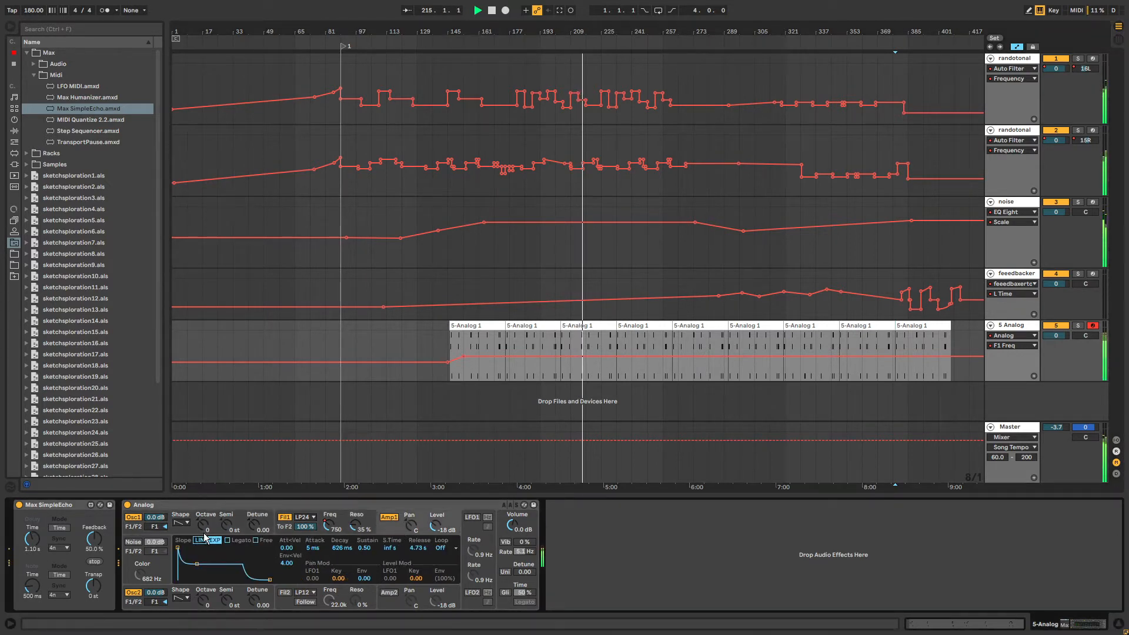
pyautogui.click(365, 520)
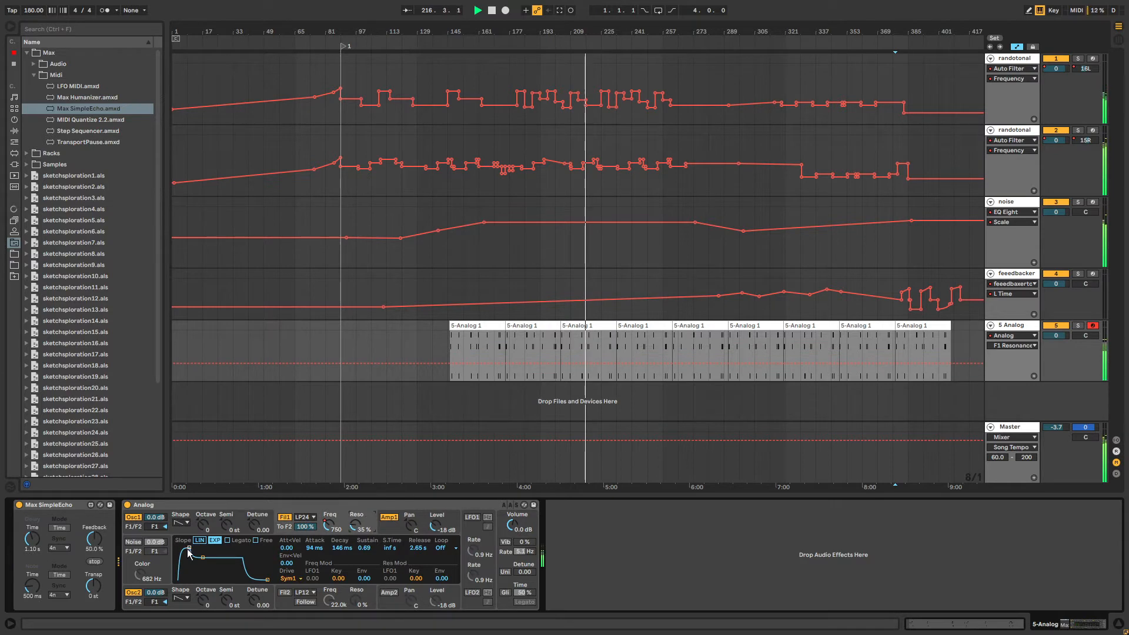
pyautogui.click(328, 525)
pyautogui.click(523, 357)
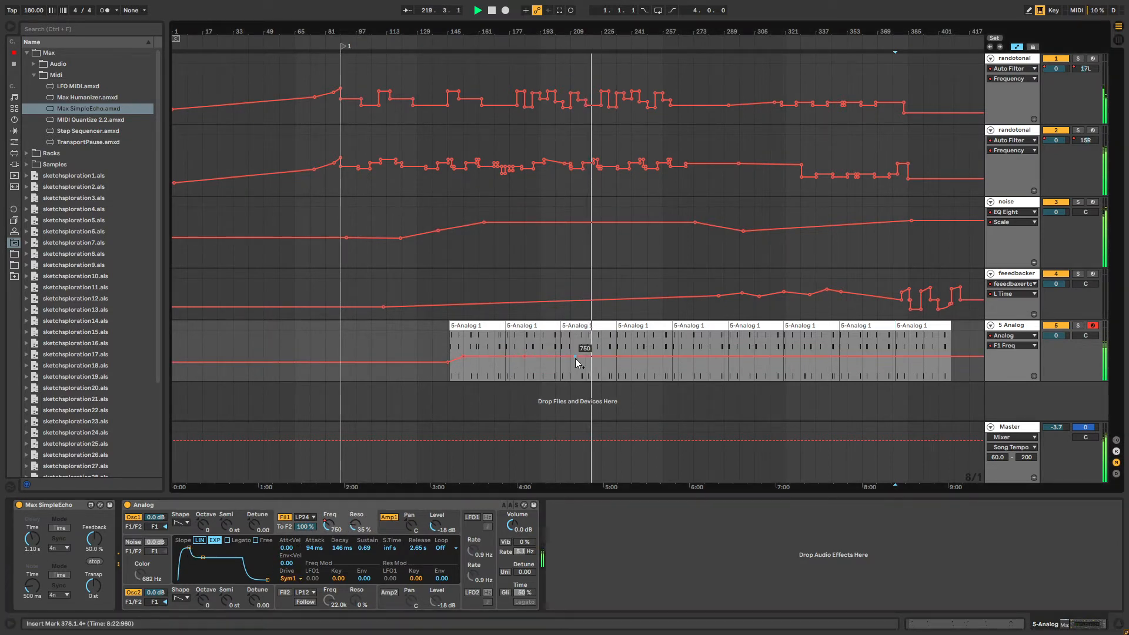
pyautogui.moveTo(576, 357); pyautogui.dragTo(586, 352)
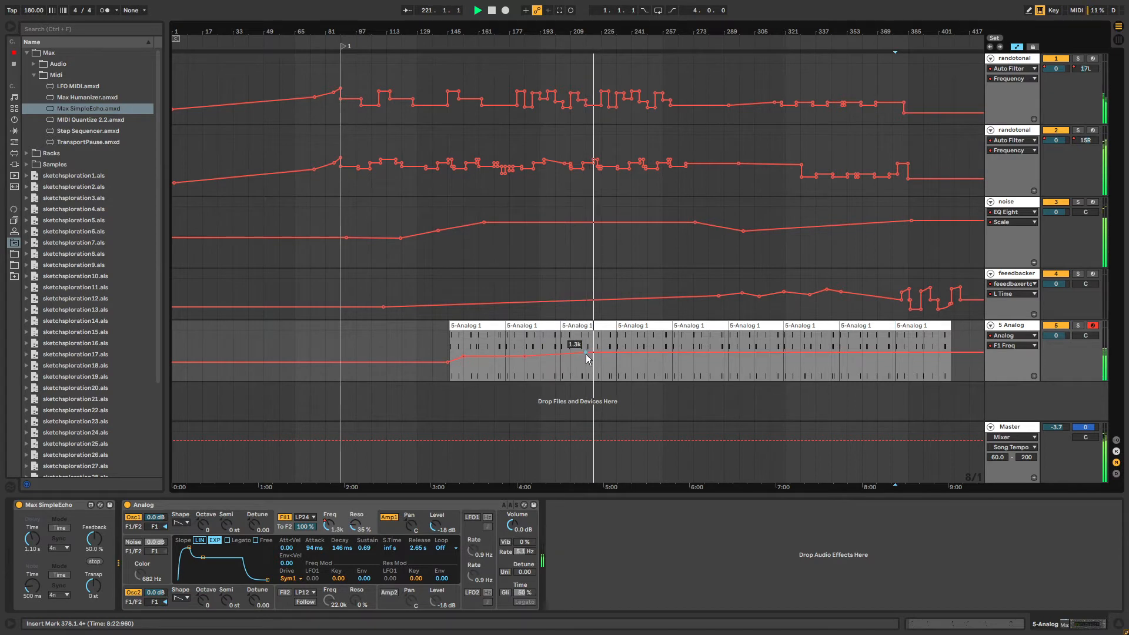
pyautogui.click(632, 353)
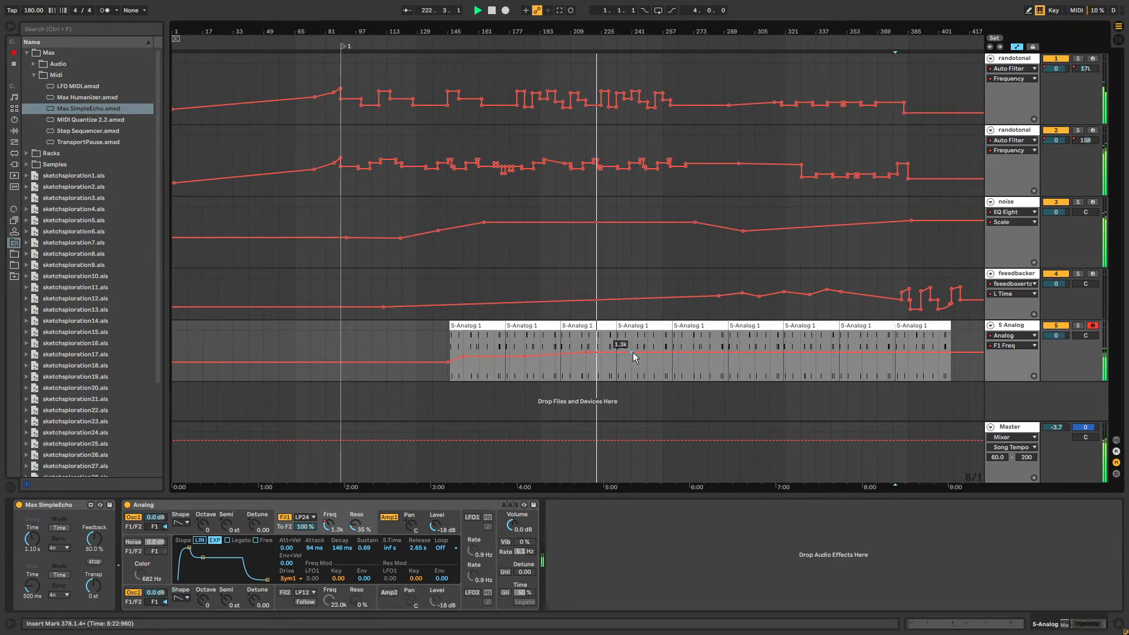
pyautogui.moveTo(632, 353); pyautogui.dragTo(628, 355)
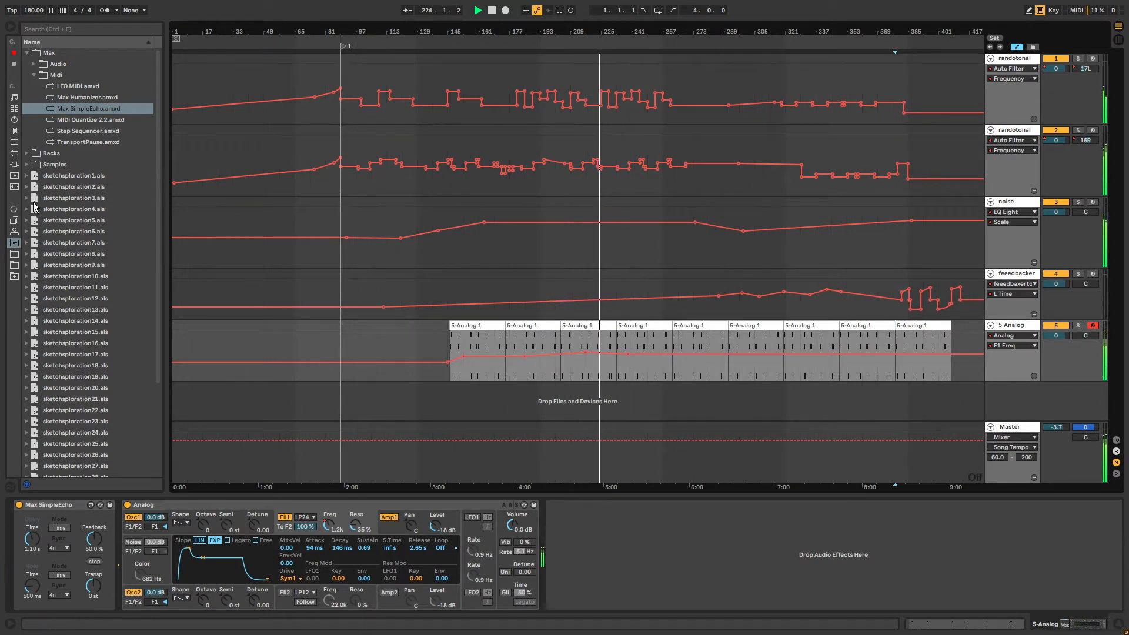
pyautogui.click(15, 131)
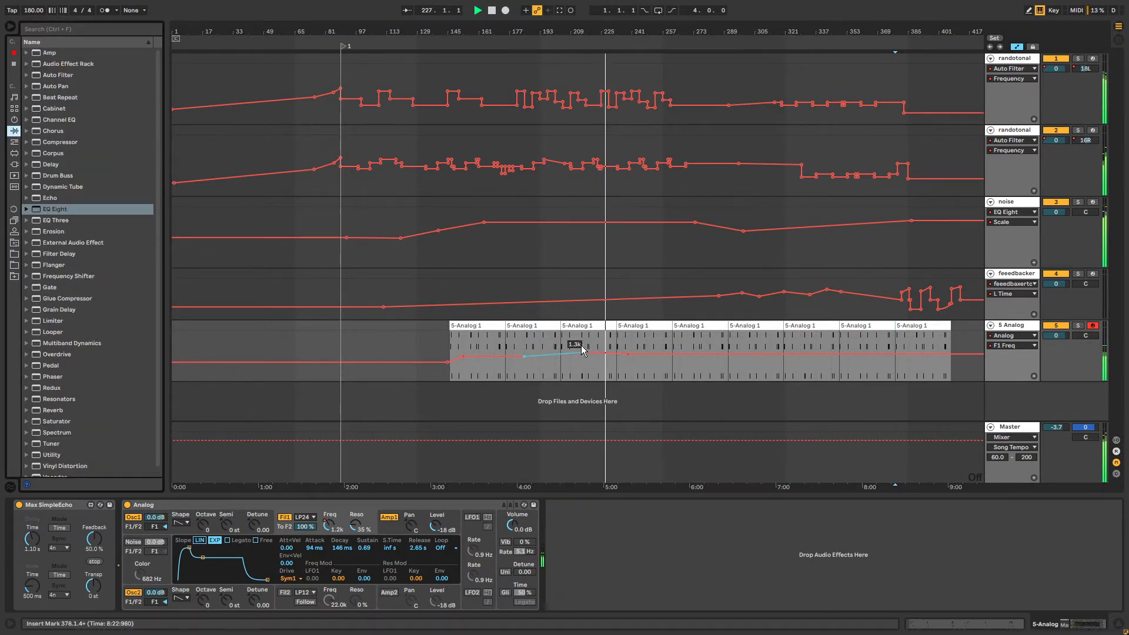
# Add first randotonal volume breakpoints at 0.0 and -3.0 dB, pulling a dip mid-song.
pyautogui.click(1062, 70)
pyautogui.click(527, 74)
pyautogui.moveTo(548, 73); pyautogui.dragTo(555, 86)
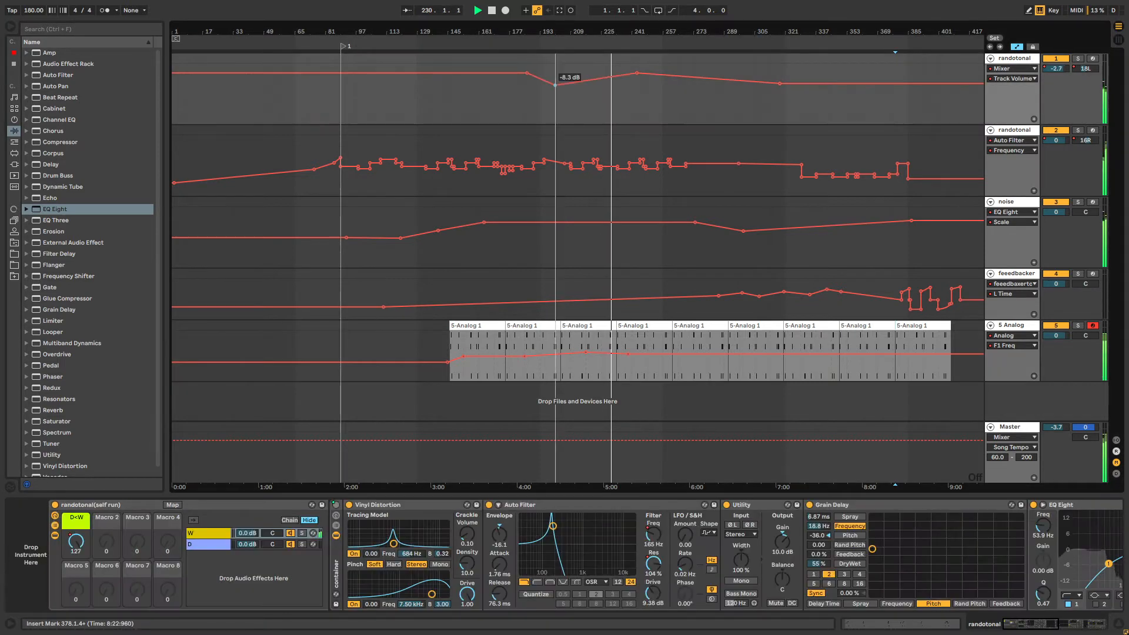
pyautogui.moveTo(637, 75); pyautogui.dragTo(626, 79)
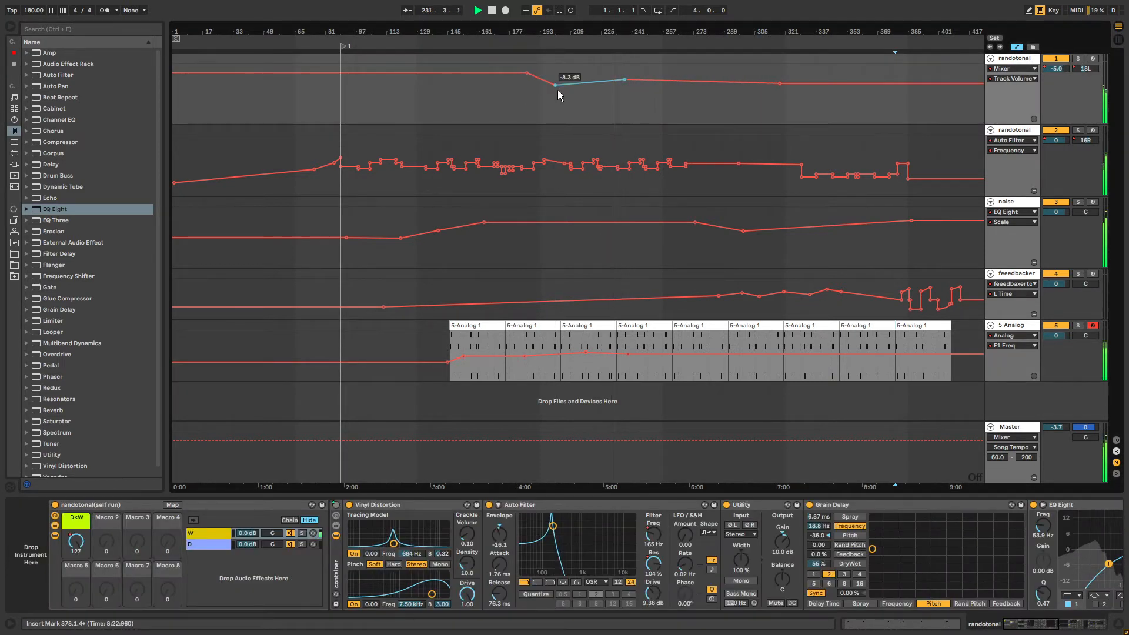
pyautogui.moveTo(559, 91); pyautogui.dragTo(564, 89)
pyautogui.moveTo(629, 76); pyautogui.dragTo(625, 81)
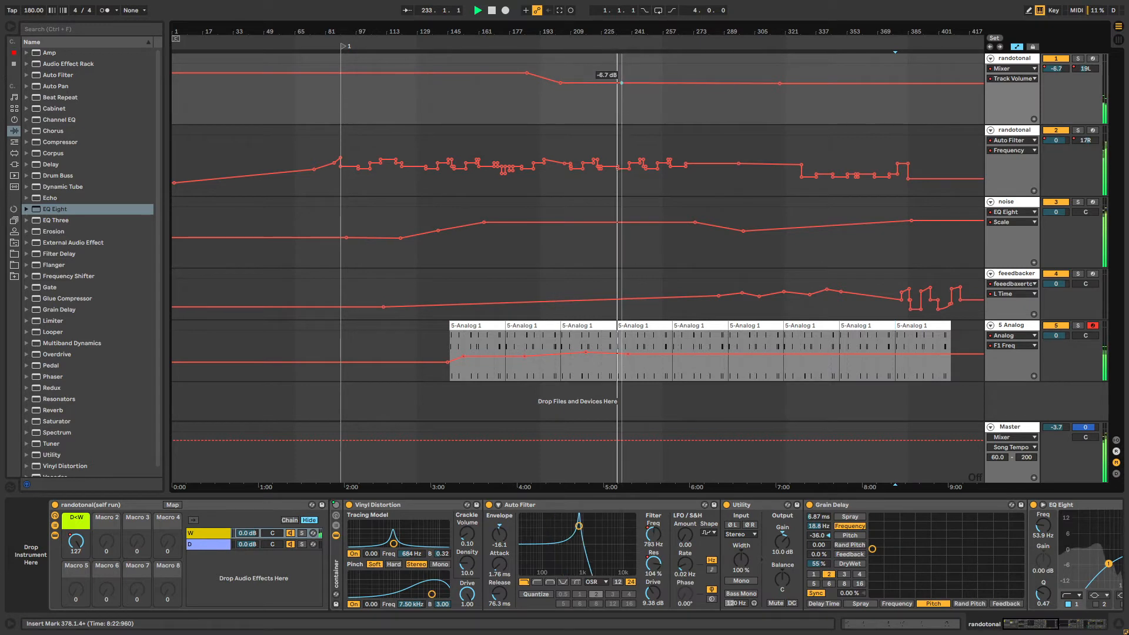
pyautogui.click(420, 73)
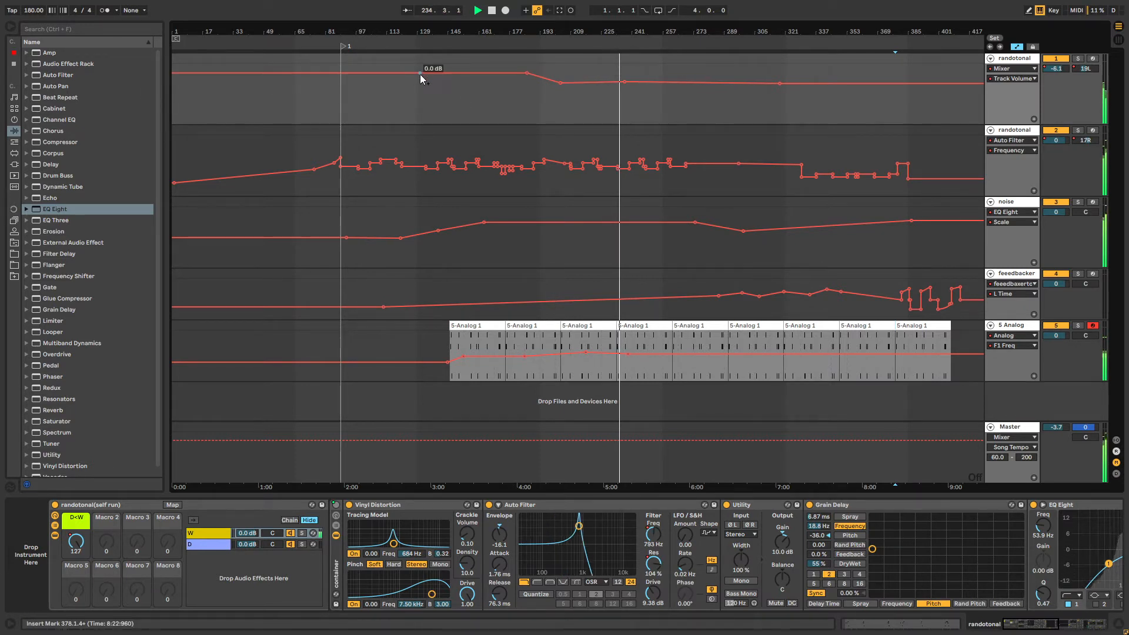
pyautogui.moveTo(468, 73); pyautogui.dragTo(477, 78)
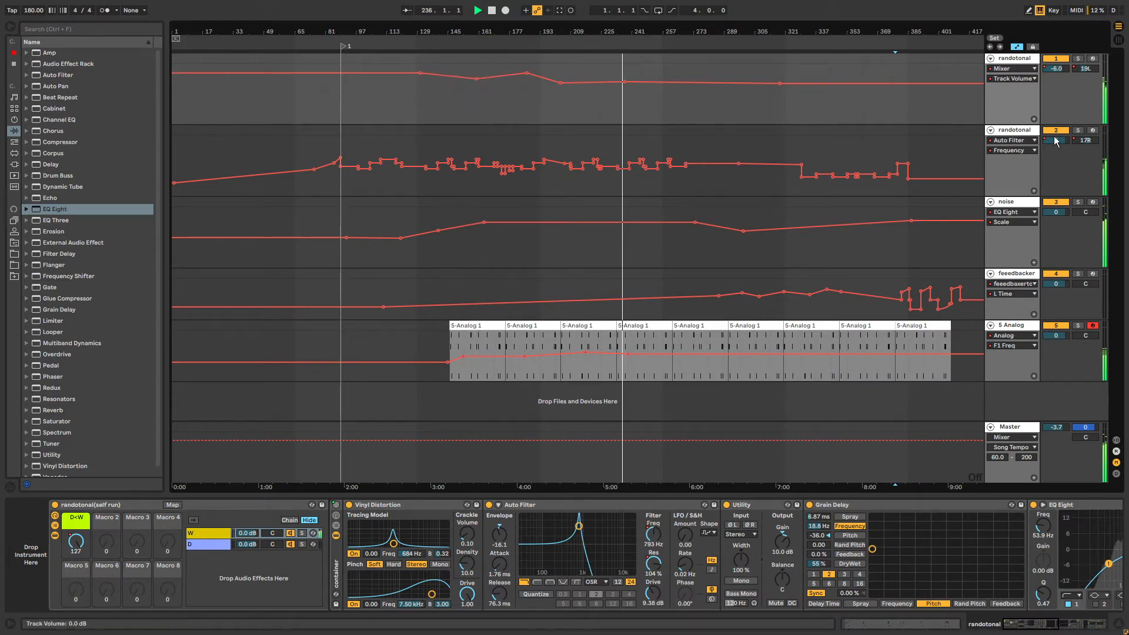
# Add and lower breakpoints on the second randotonal volume line, starting at -1.5 dB.
pyautogui.click(411, 144)
pyautogui.moveTo(461, 145); pyautogui.dragTo(465, 148)
pyautogui.moveTo(554, 145); pyautogui.dragTo(552, 151)
pyautogui.moveTo(628, 147); pyautogui.dragTo(631, 148)
pyautogui.click(698, 83)
pyautogui.click(707, 154)
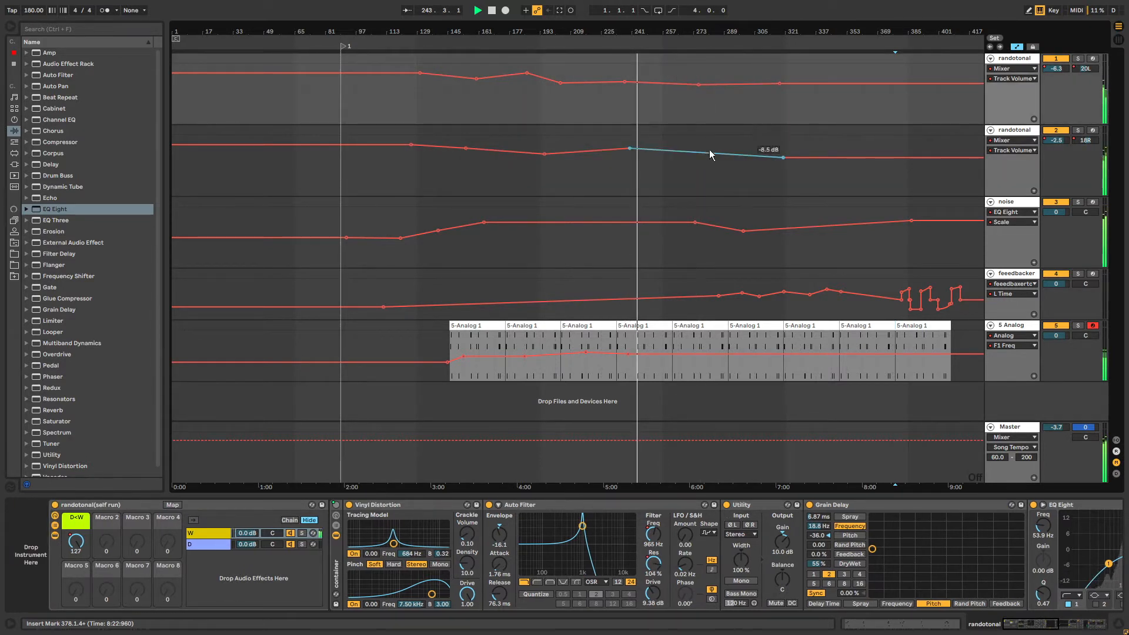
pyautogui.moveTo(707, 155); pyautogui.dragTo(706, 155)
pyautogui.click(620, 31)
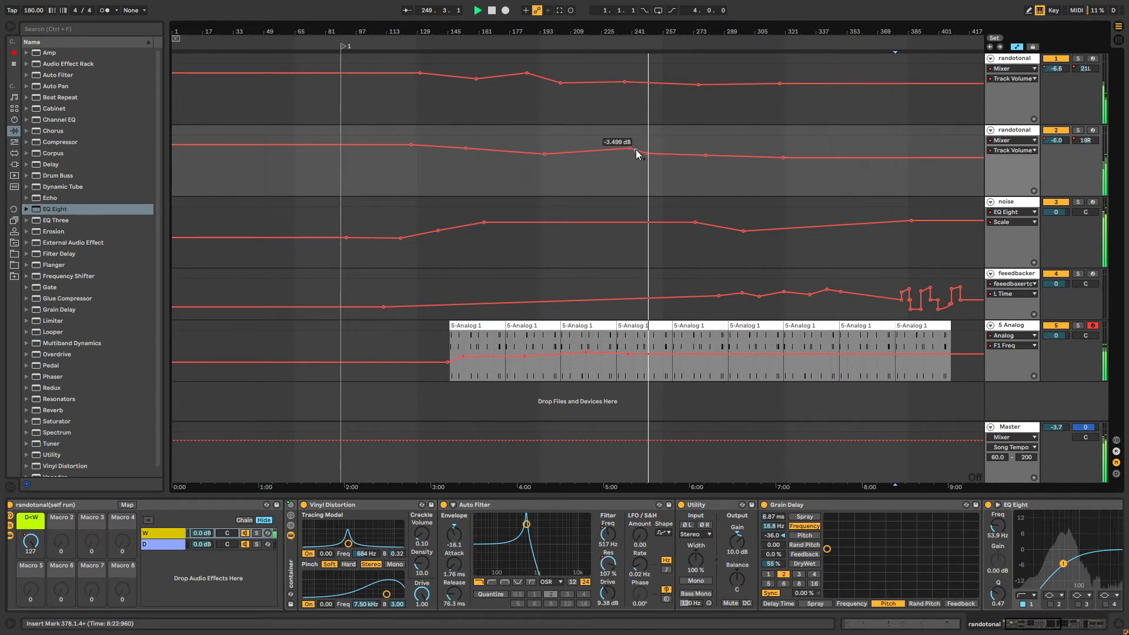
pyautogui.moveTo(629, 150); pyautogui.dragTo(617, 154)
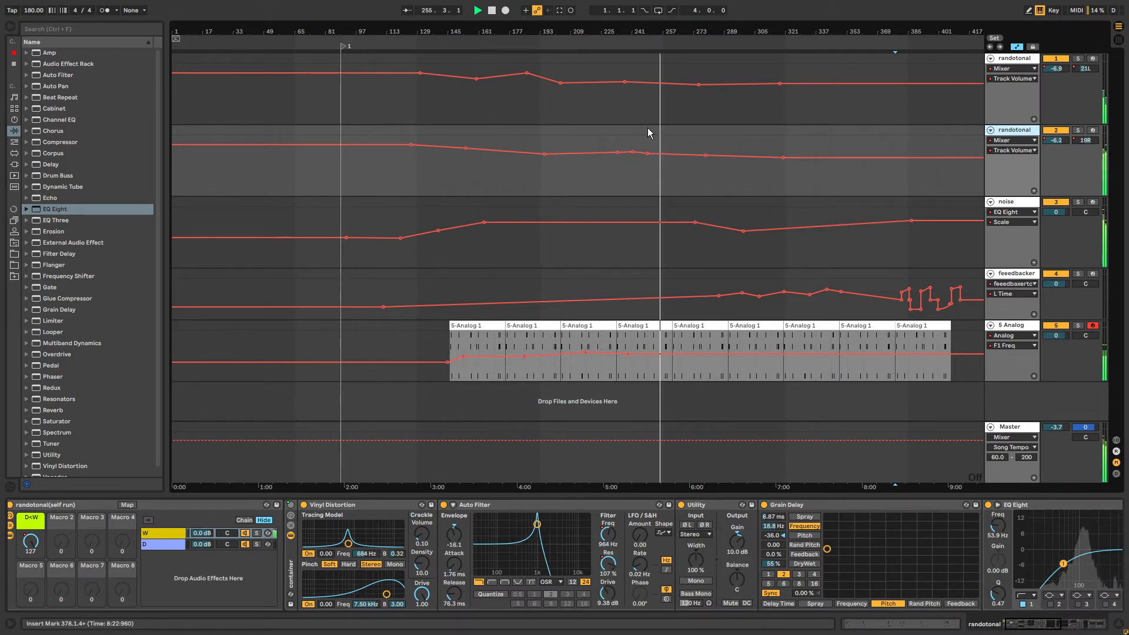
# Lower the first randotonal volume to -9.4 dB, deepen both dips, and add a noise Scale breakpoint.
pyautogui.click(662, 84)
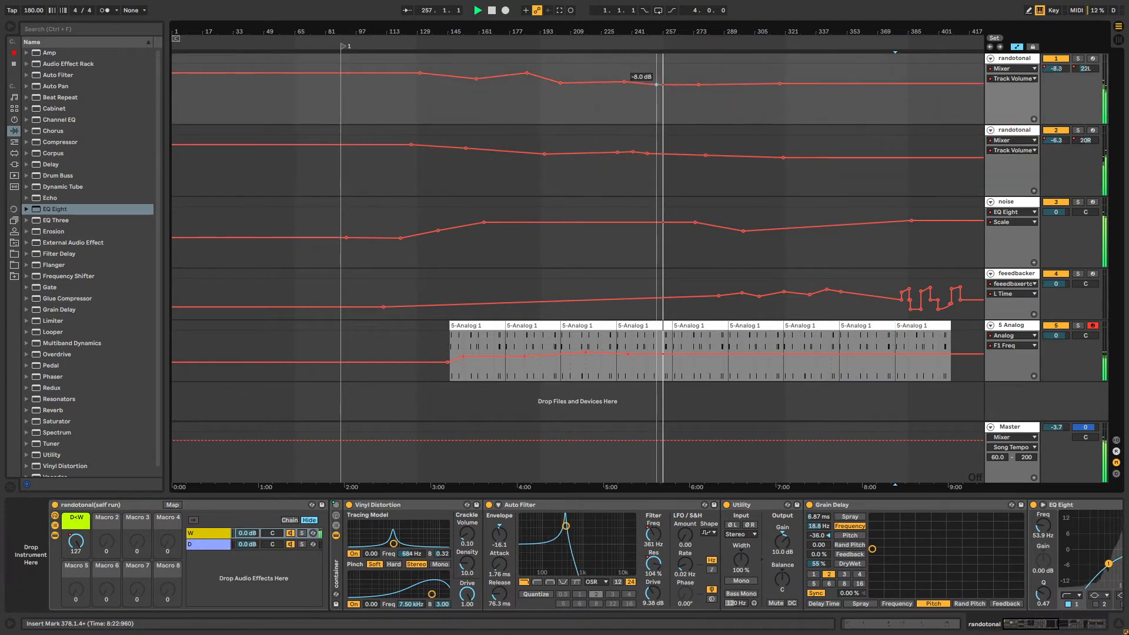
pyautogui.moveTo(661, 83)
pyautogui.mouseDown()
pyautogui.moveTo(701, 89)
pyautogui.moveTo(680, 90)
pyautogui.mouseUp()
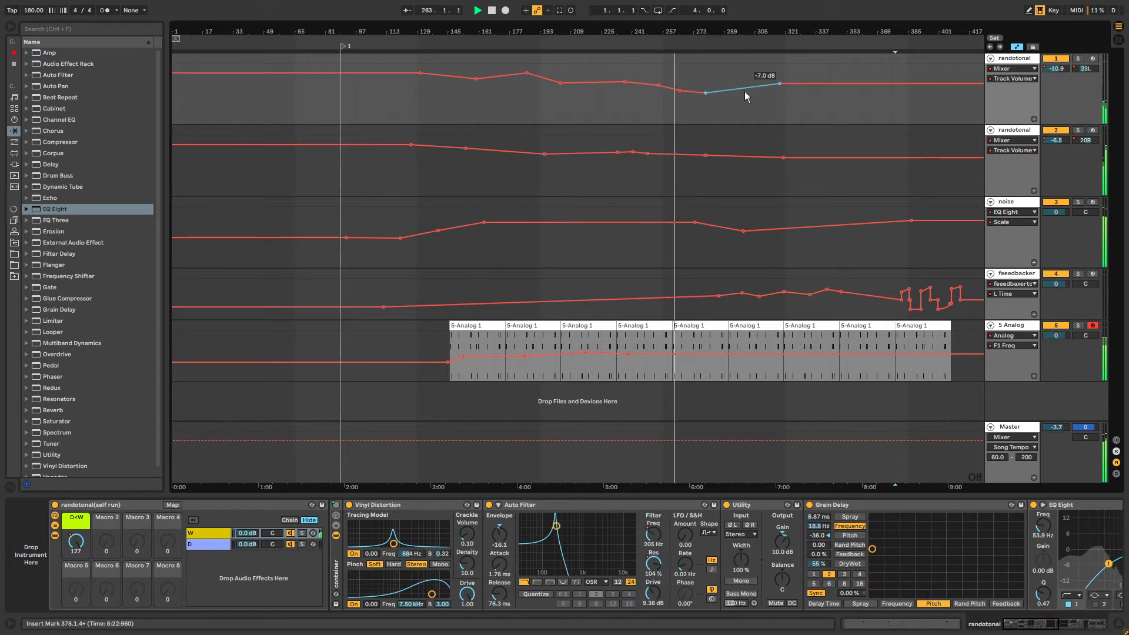
pyautogui.click(752, 91)
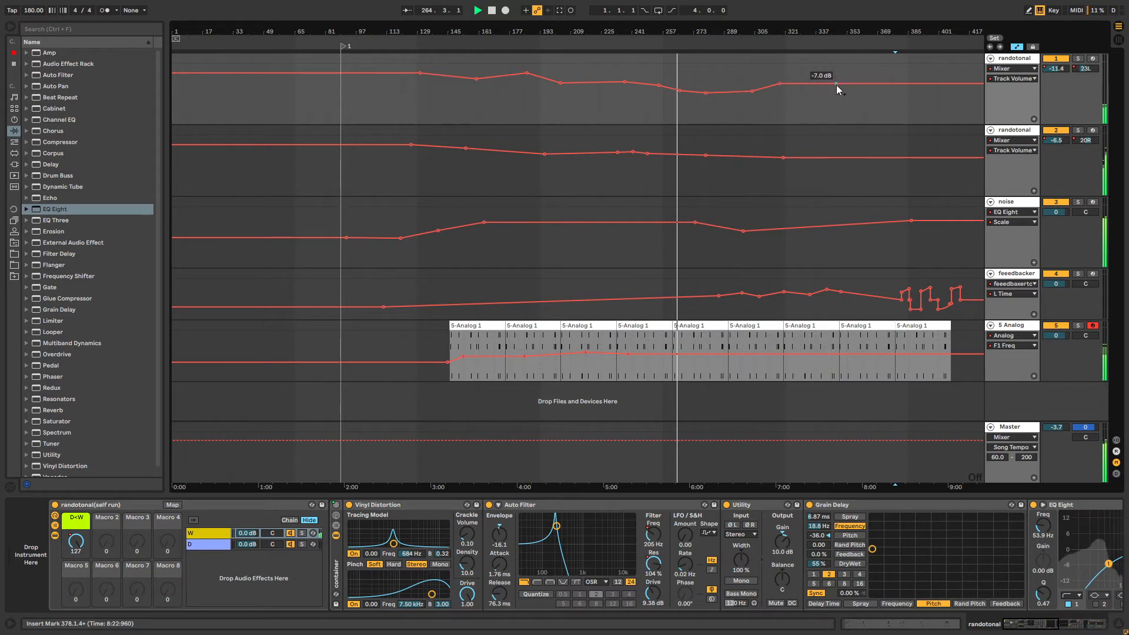
pyautogui.moveTo(781, 84); pyautogui.dragTo(801, 92)
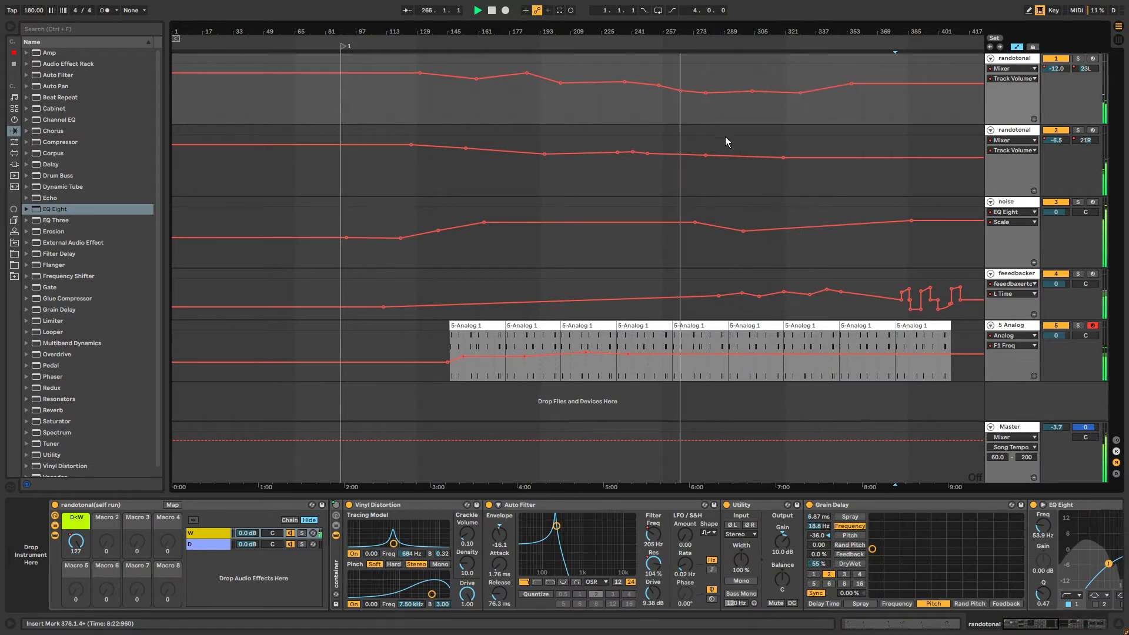
pyautogui.click(670, 154)
pyautogui.moveTo(681, 154); pyautogui.dragTo(730, 159)
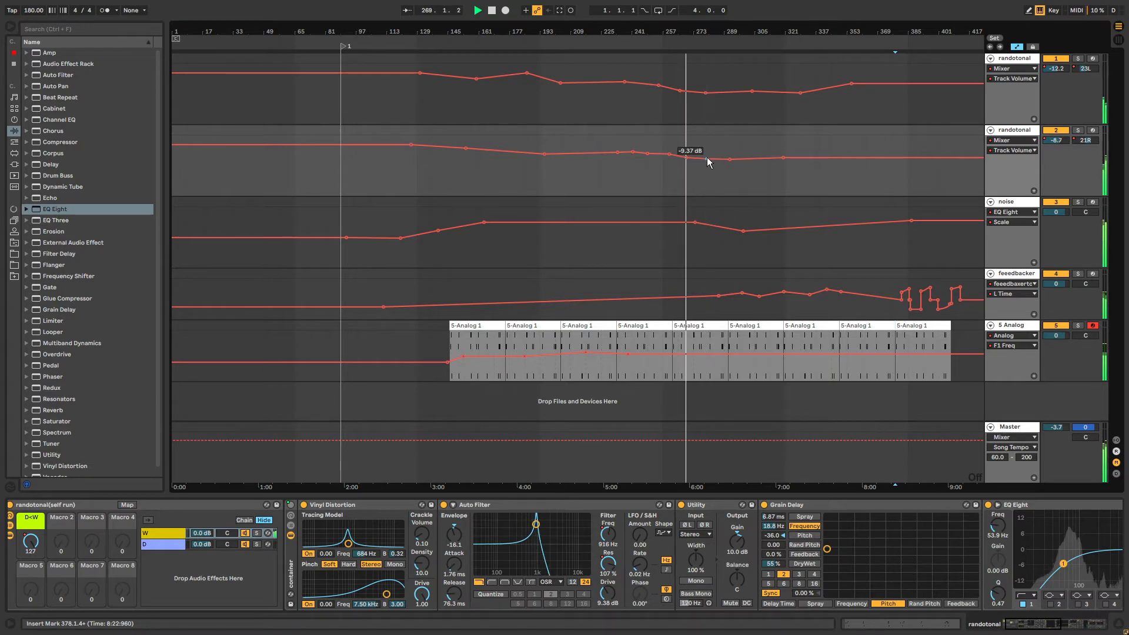
pyautogui.click(638, 223)
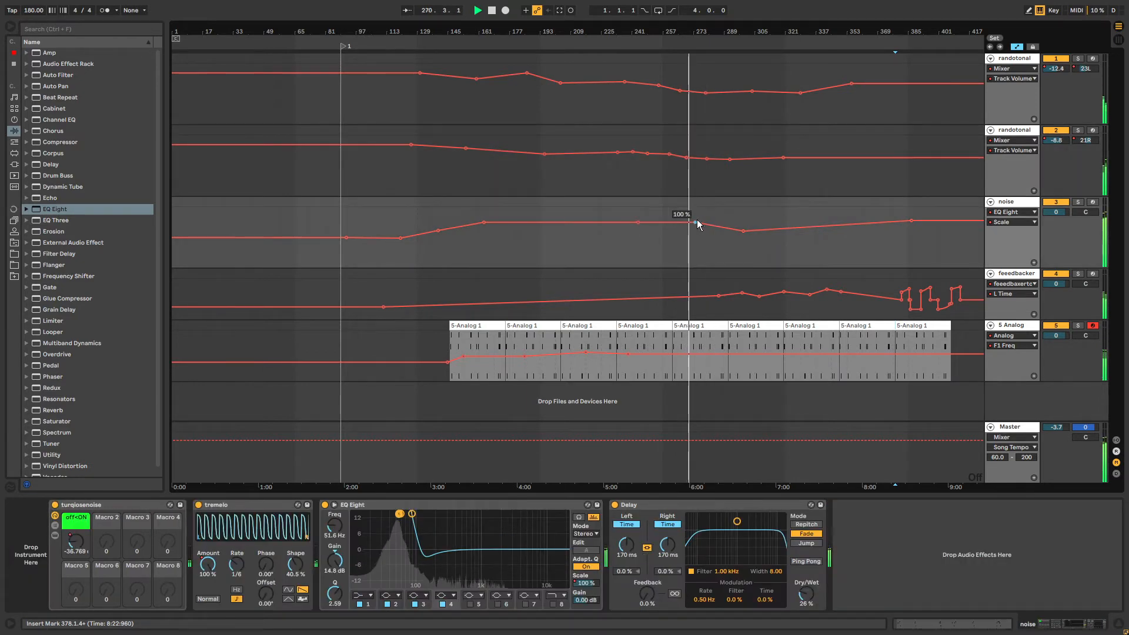
# Pull the noise Scale breakpoints down to about 80 % and 45 % near six minutes, then select 5-Analog.
pyautogui.moveTo(696, 223); pyautogui.dragTo(689, 222)
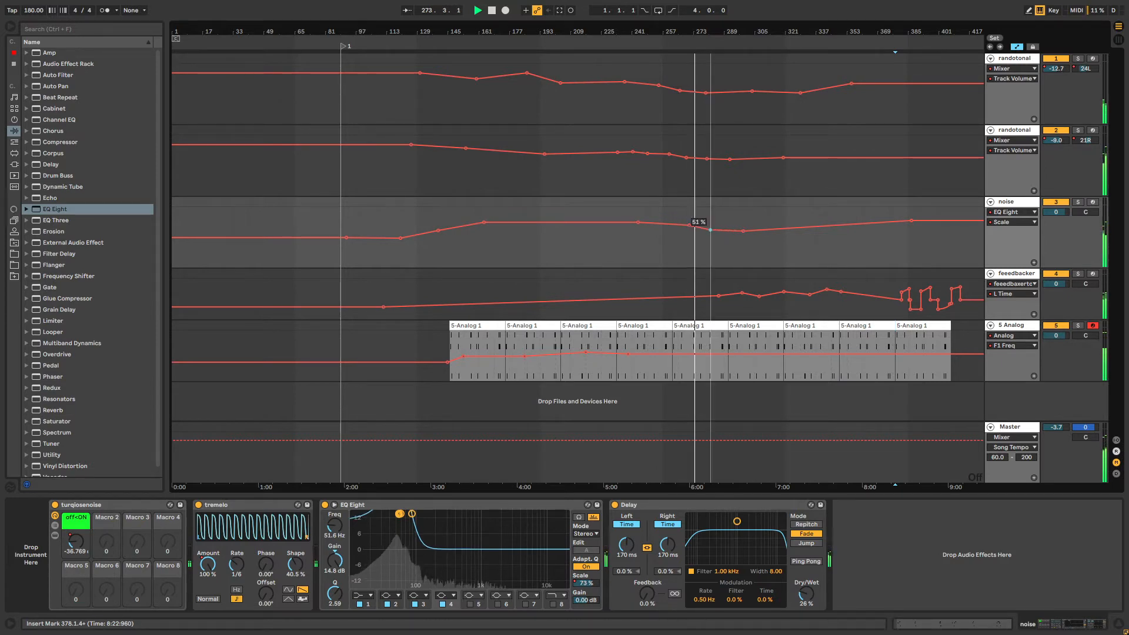
pyautogui.click(659, 223)
pyautogui.moveTo(689, 226); pyautogui.dragTo(685, 229)
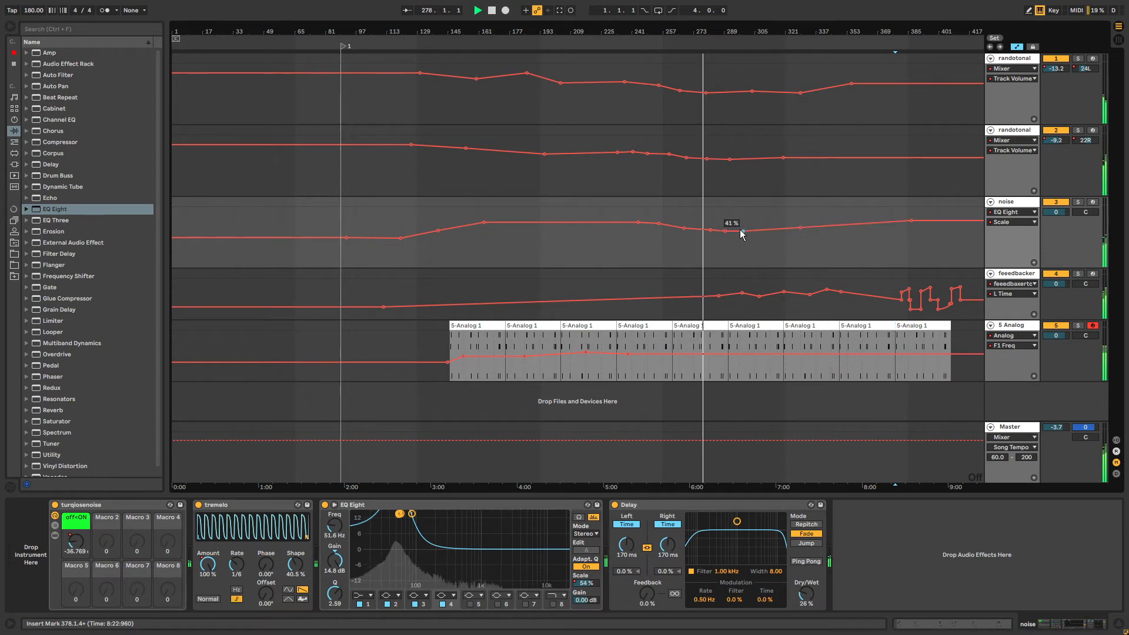
pyautogui.click(1010, 328)
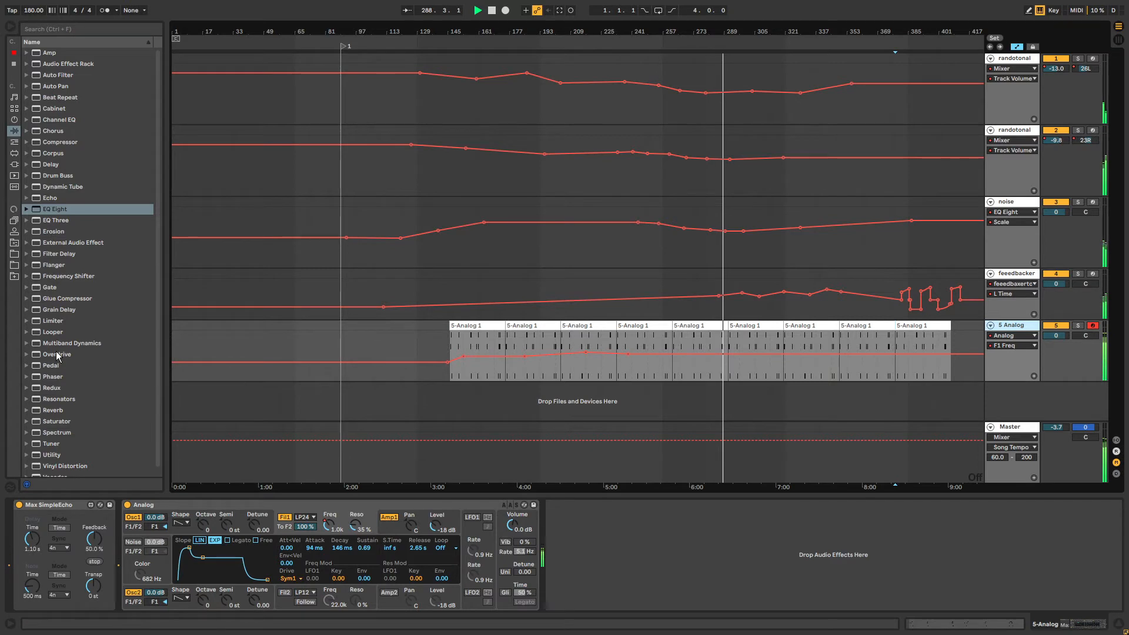
# Try a Delay after the Analog synth, delete it, and pick Echo among the audio effects.
pyautogui.doubleClick(53, 165)
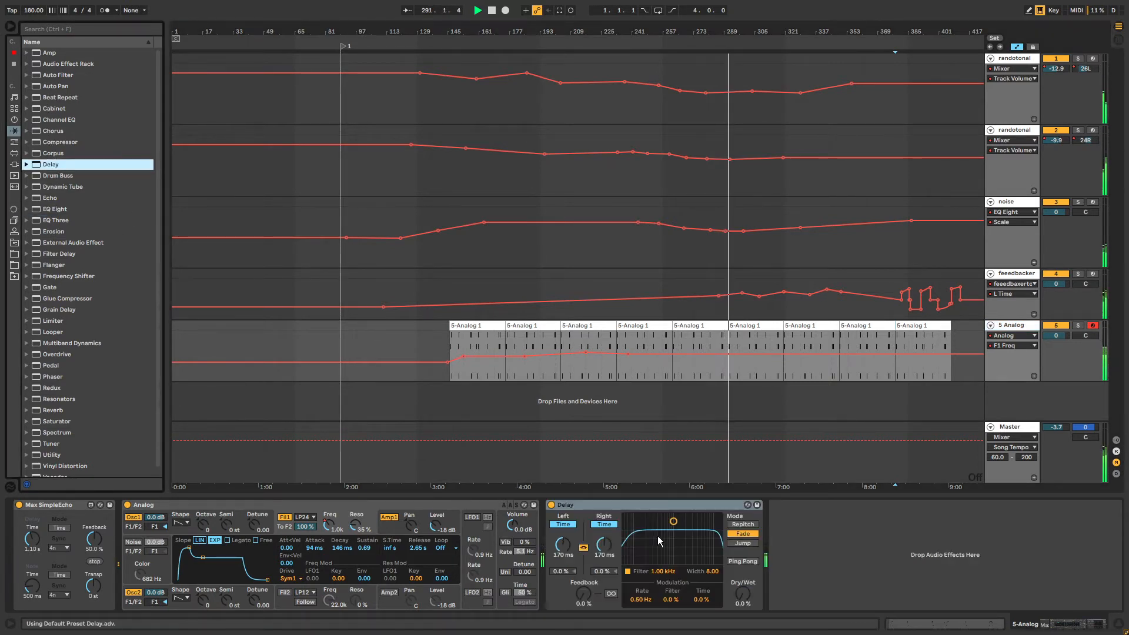
pyautogui.click(615, 505)
pyautogui.press('Delete')
pyautogui.scroll(-1, 56, 324)
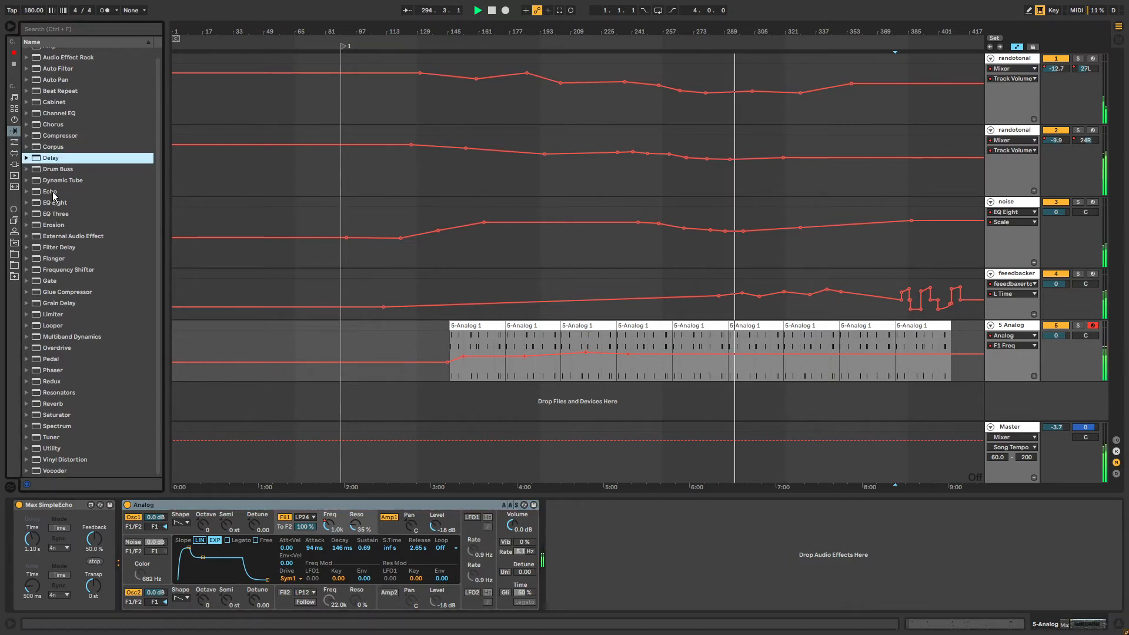
pyautogui.scroll(1, 53, 195)
pyautogui.click(50, 200)
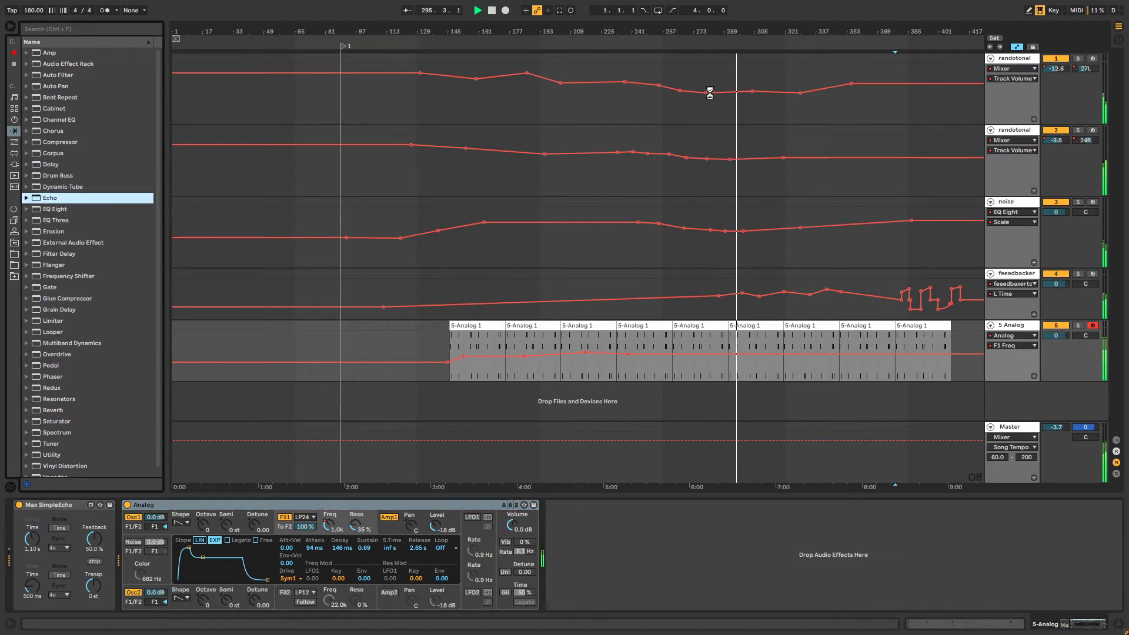
# Lower both randotonal volume breakpoints slightly and shift the noise Scale breakpoint later and higher.
pyautogui.moveTo(748, 156); pyautogui.dragTo(760, 163)
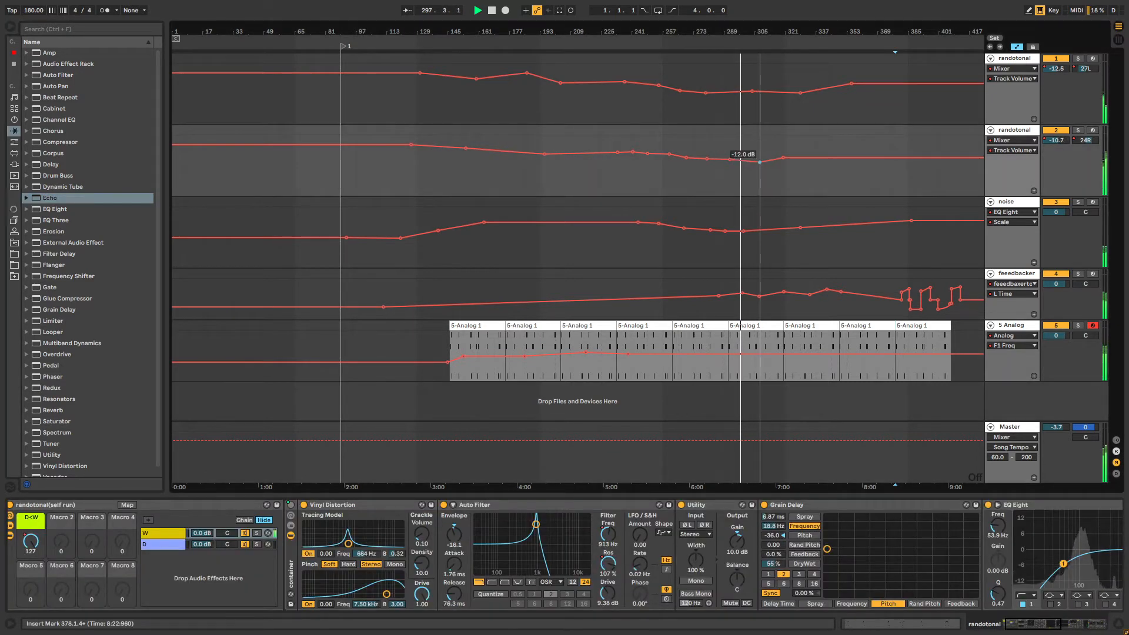
pyautogui.click(729, 93)
pyautogui.moveTo(752, 92); pyautogui.dragTo(757, 94)
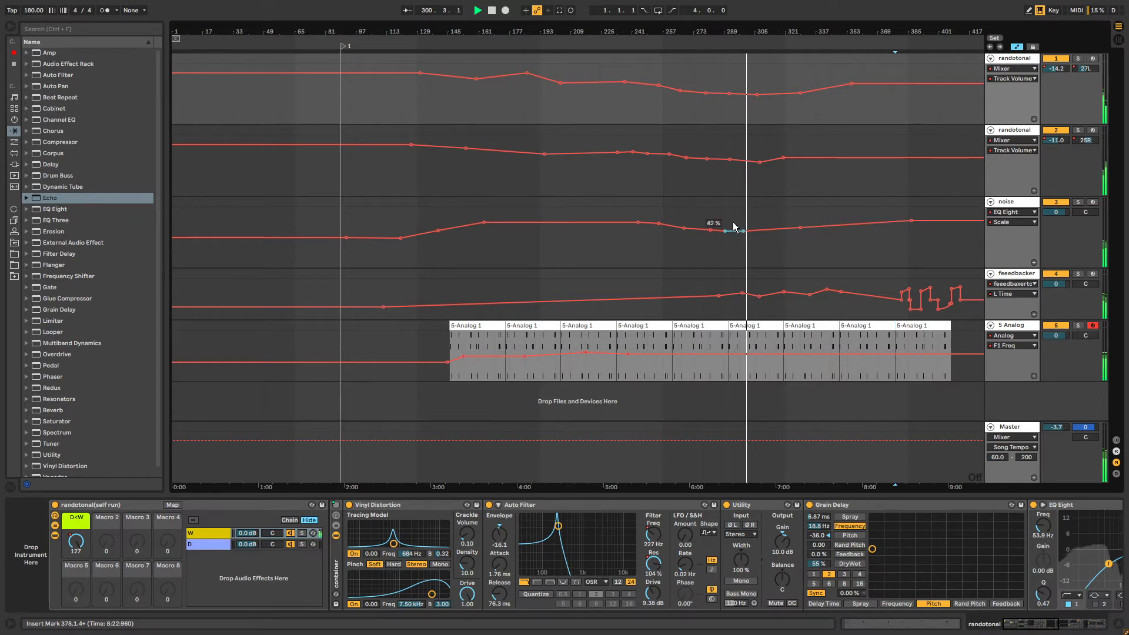
pyautogui.moveTo(744, 232); pyautogui.dragTo(752, 227)
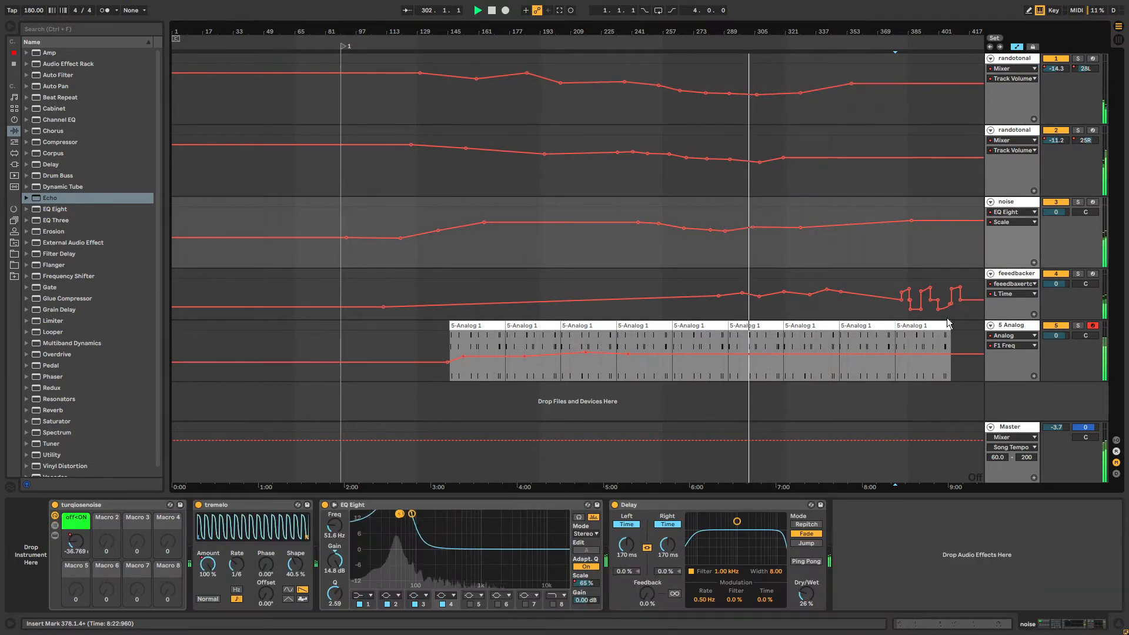
pyautogui.click(1012, 325)
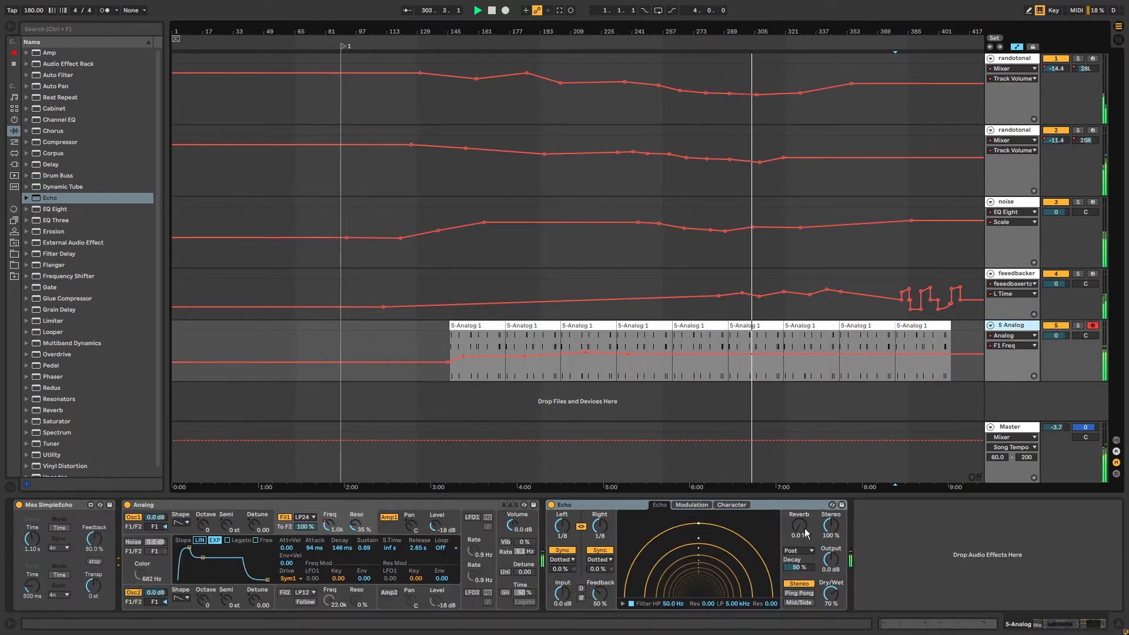
# Raise Echo's reverb amount to 64% and lengthen its decay, keeping the reverb position at Post.
pyautogui.moveTo(799, 526); pyautogui.dragTo(799, 494)
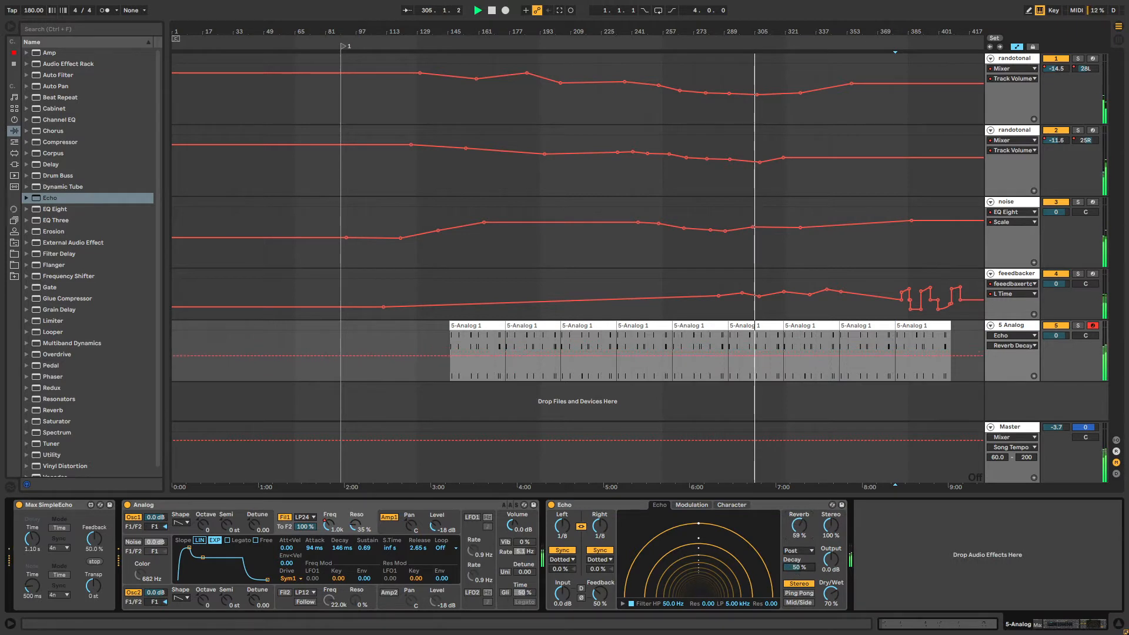
pyautogui.moveTo(800, 568)
pyautogui.mouseDown()
pyautogui.moveTo(791, 542)
pyautogui.moveTo(799, 563)
pyautogui.moveTo(804, 537)
pyautogui.moveTo(800, 567)
pyautogui.mouseUp()
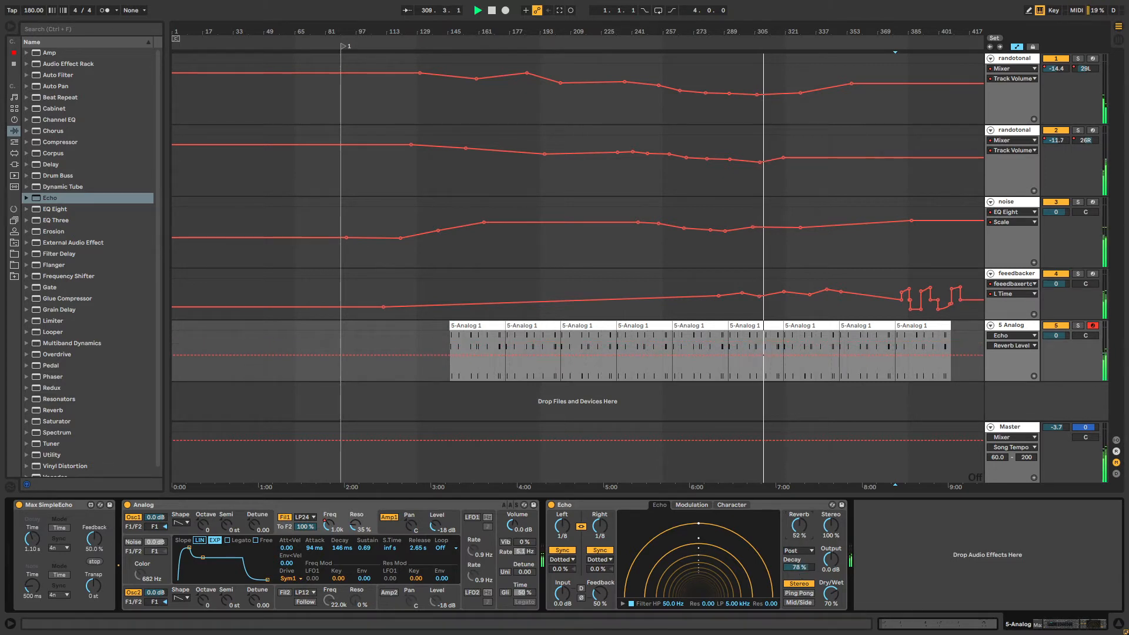
pyautogui.click(797, 550)
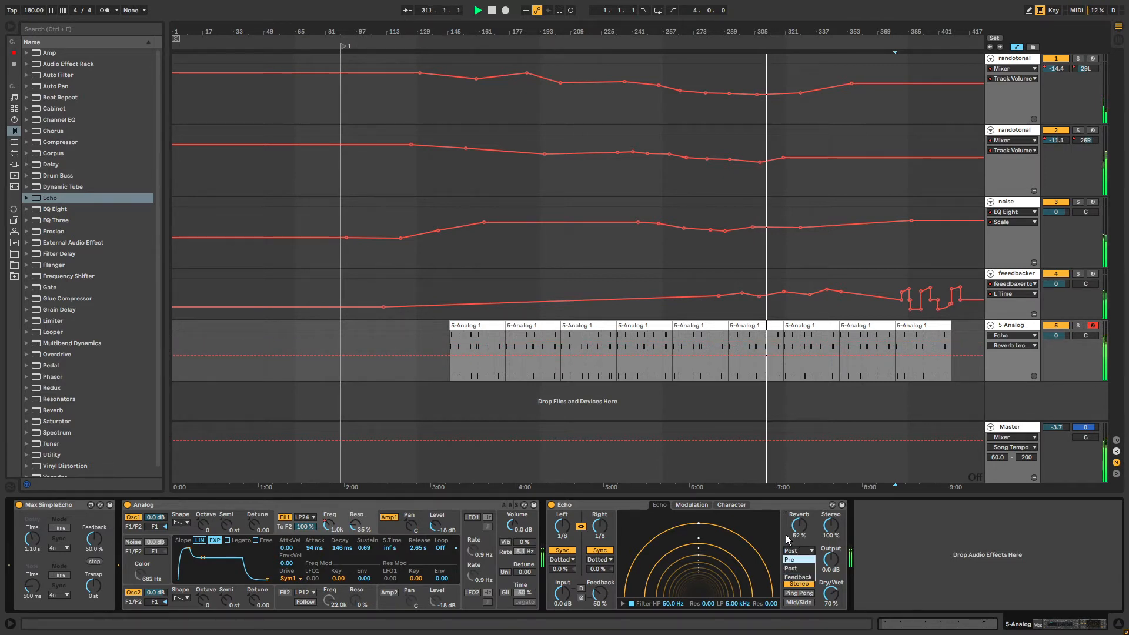
pyautogui.click(776, 501)
pyautogui.click(774, 504)
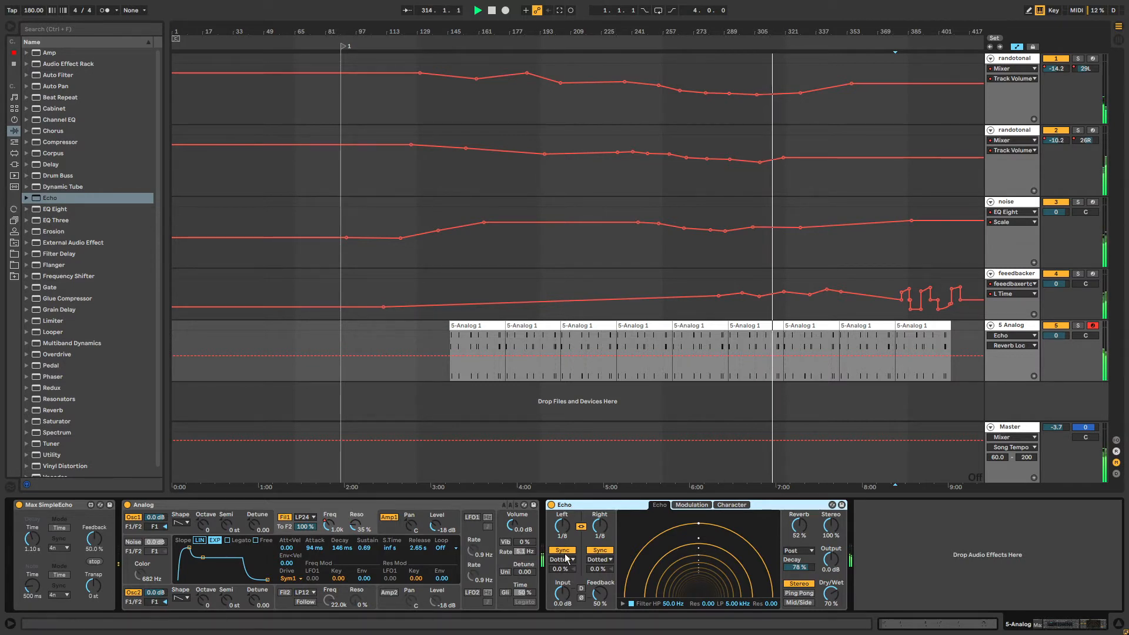
# Switch off Repitch in Echo's Character settings.
pyautogui.click(732, 505)
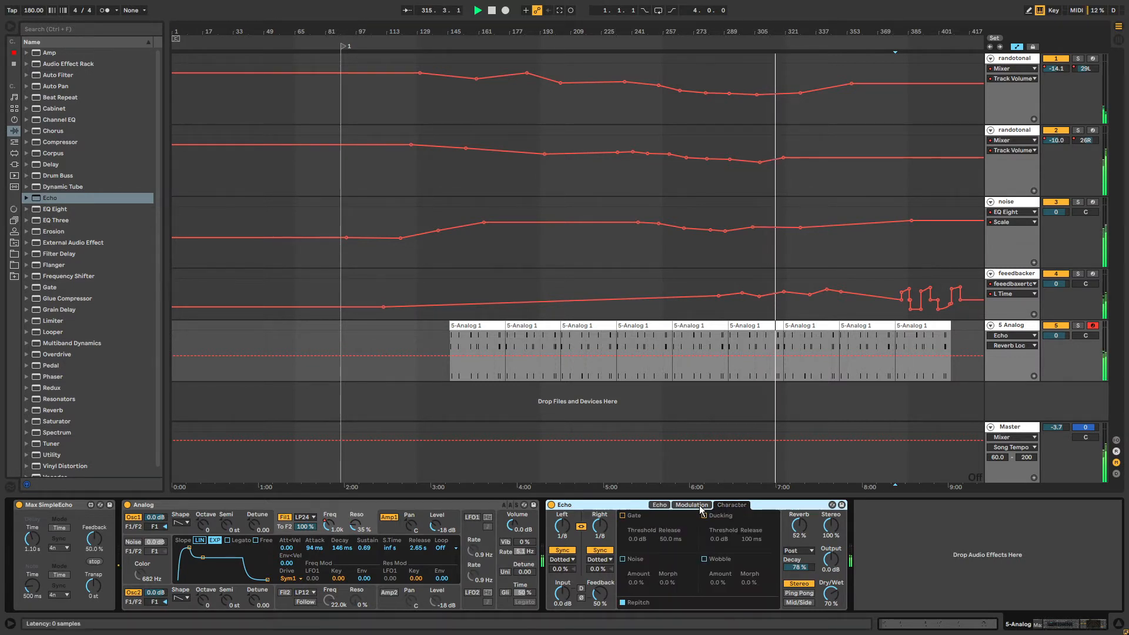
pyautogui.click(697, 505)
pyautogui.click(729, 506)
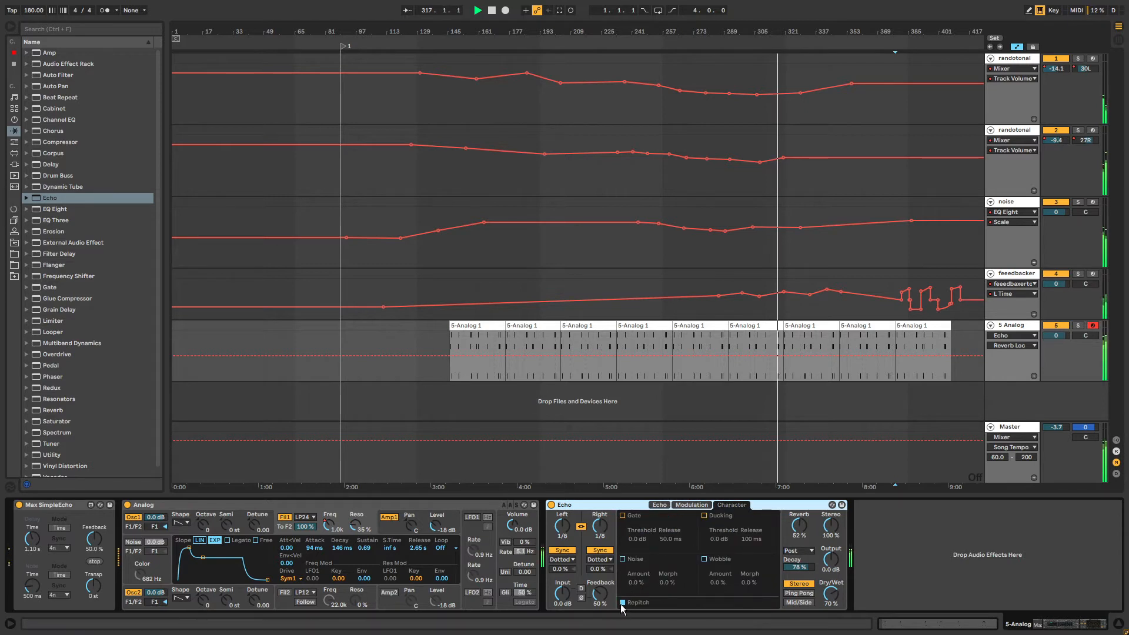
pyautogui.click(621, 603)
pyautogui.click(690, 506)
pyautogui.click(727, 507)
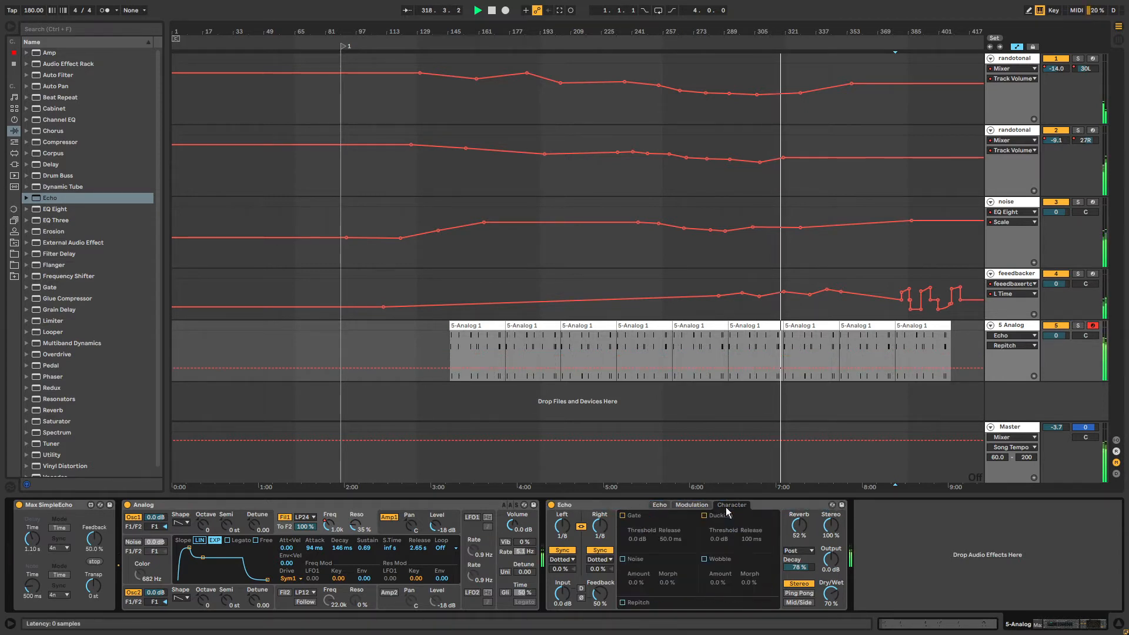
# Unlink Echo's left and right delay times and set the left delay to 1/16.
pyautogui.click(581, 526)
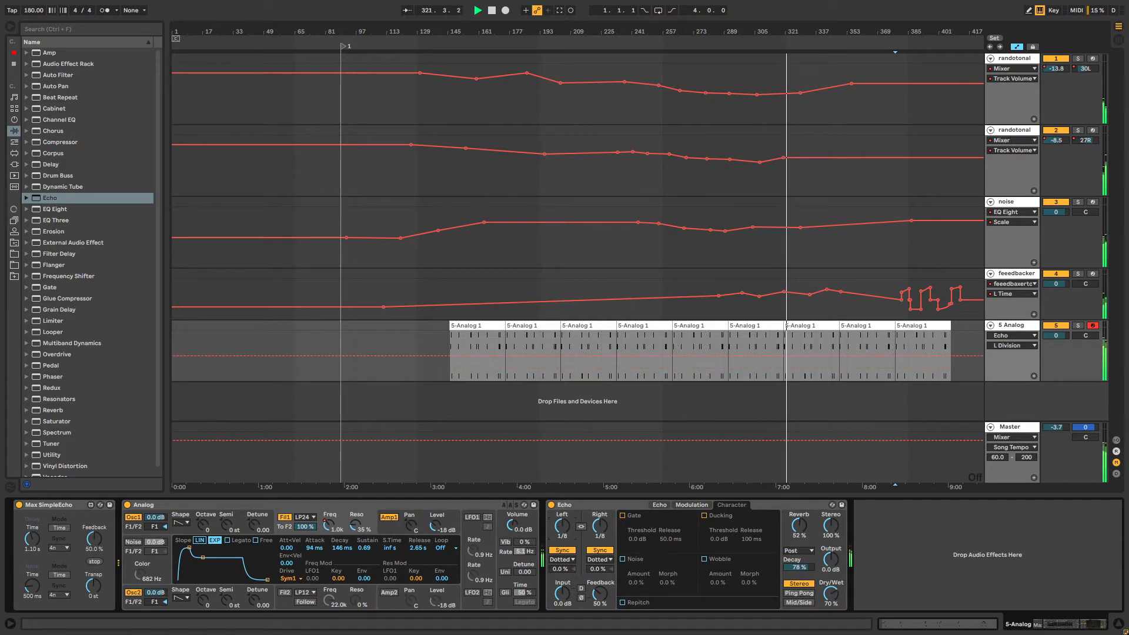
pyautogui.moveTo(562, 525); pyautogui.dragTo(600, 531)
pyautogui.click(581, 527)
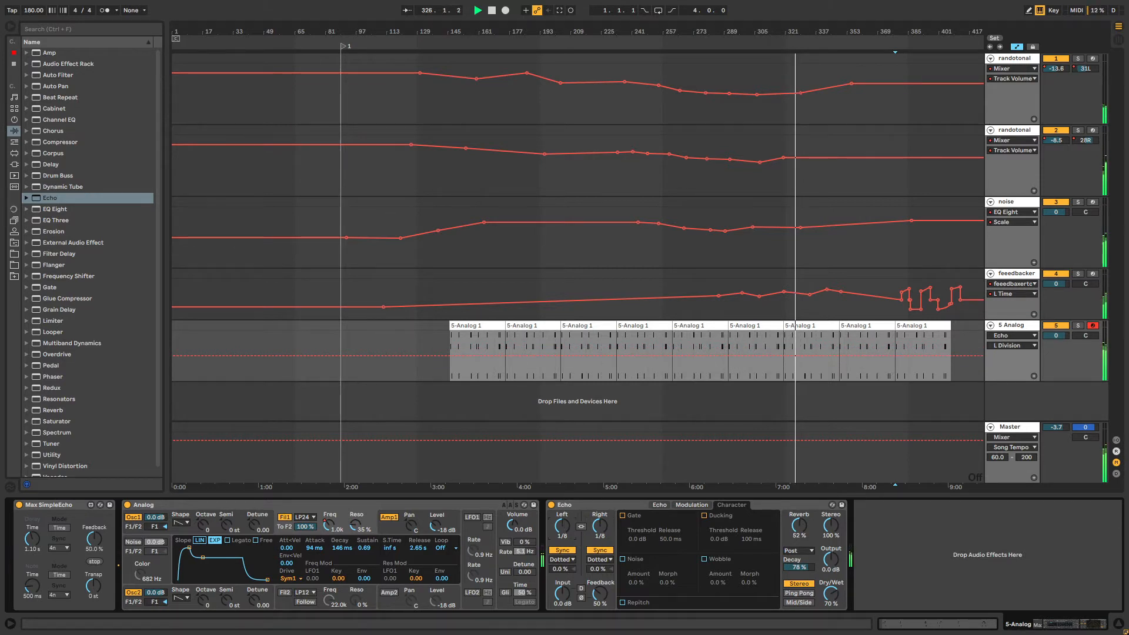
pyautogui.moveTo(563, 526); pyautogui.dragTo(600, 535)
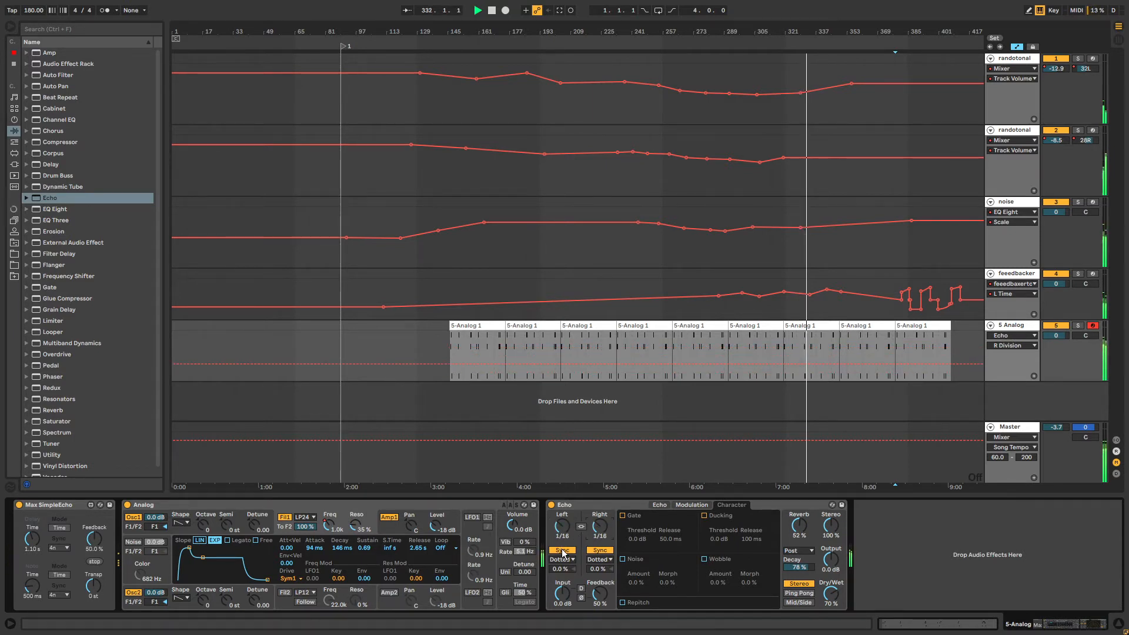
# Select a 5-Analog clip near the end and zoom the arrangement in from bar 129.
pyautogui.click(796, 33)
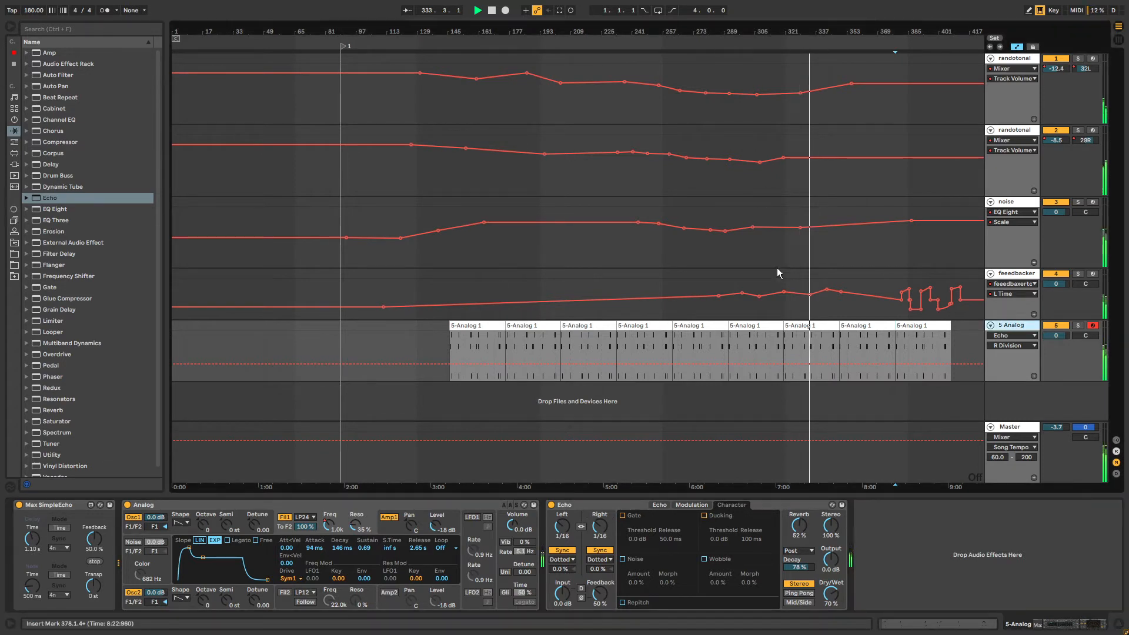
pyautogui.click(797, 325)
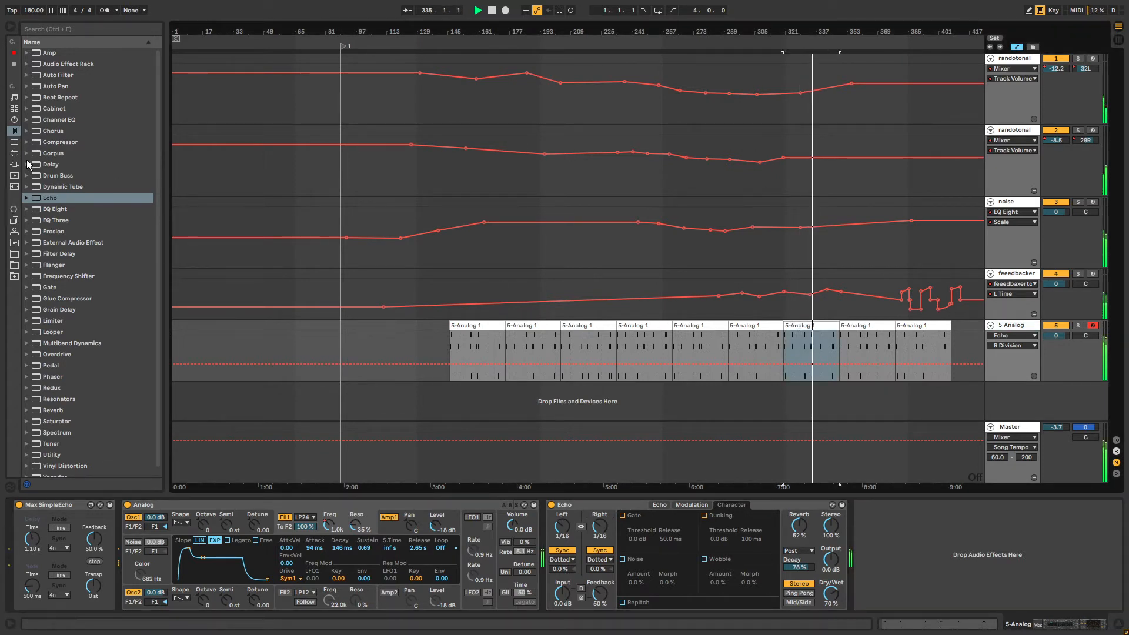
pyautogui.click(15, 242)
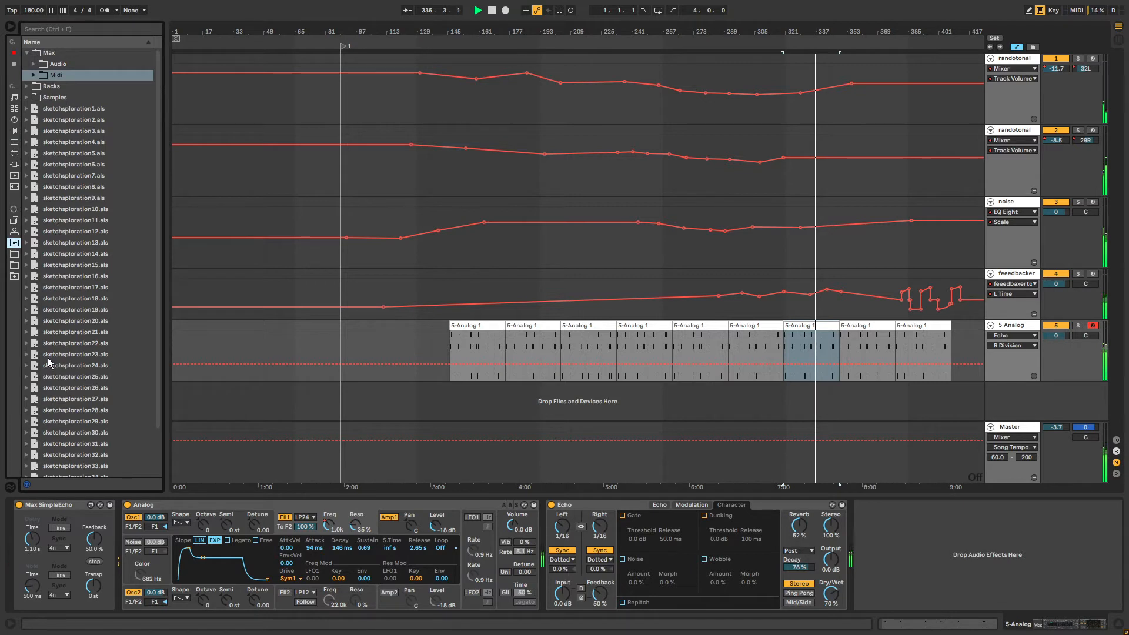
pyautogui.moveTo(159, 283); pyautogui.dragTo(151, 207)
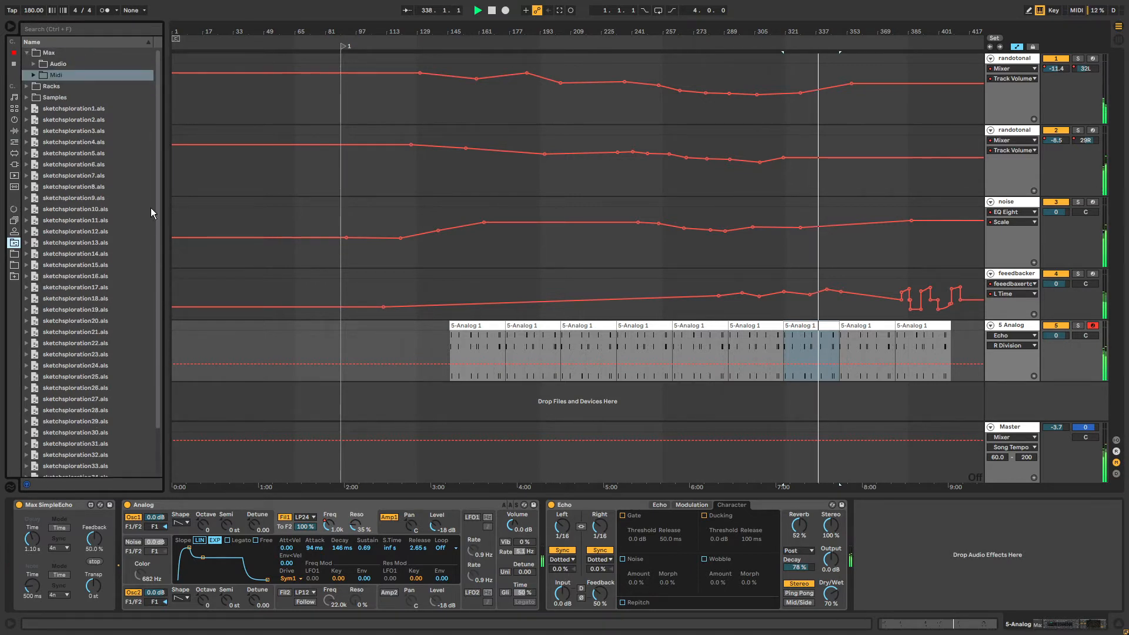
pyautogui.click(26, 53)
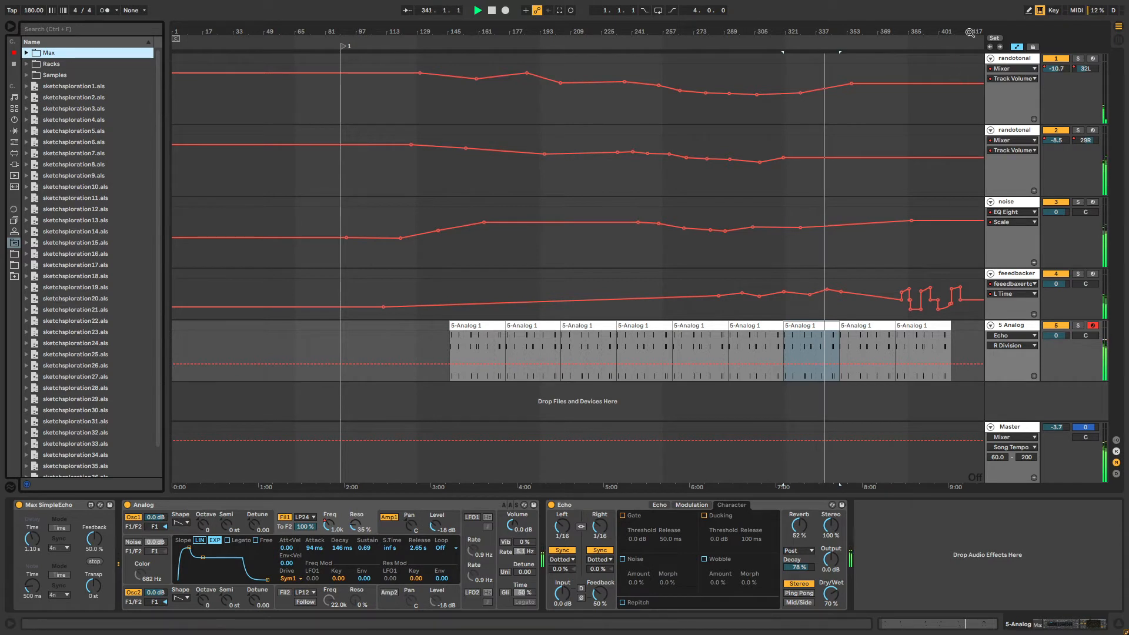
pyautogui.moveTo(933, 45); pyautogui.dragTo(932, 65)
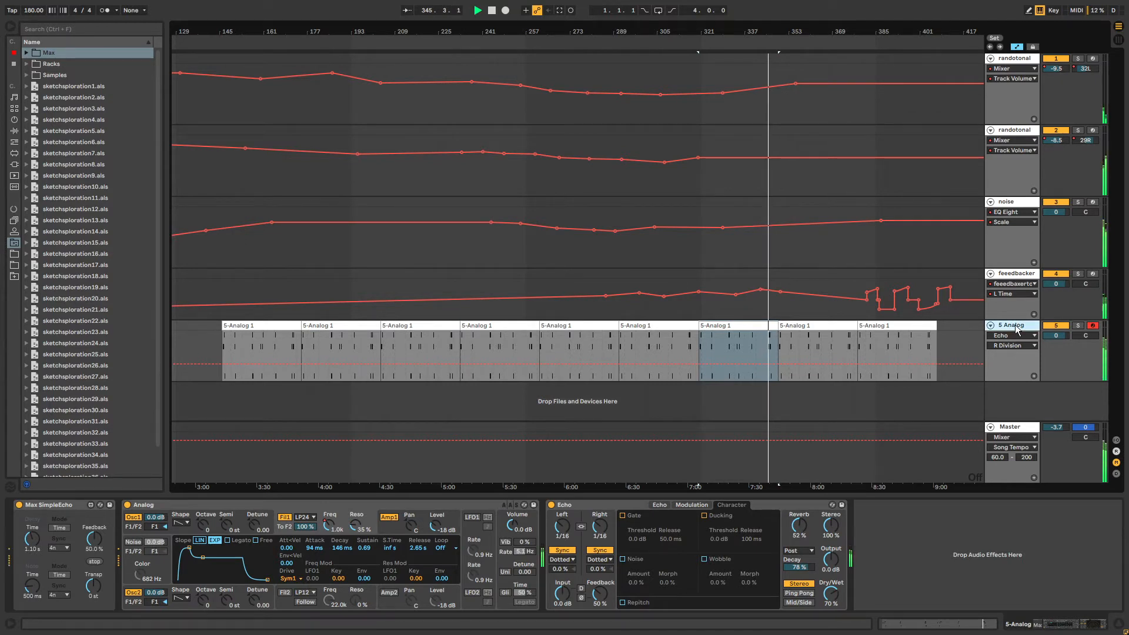
# Set Echo's right delay to 1/16 so both channels use dotted 1/16 delays.
pyautogui.doubleClick(799, 505)
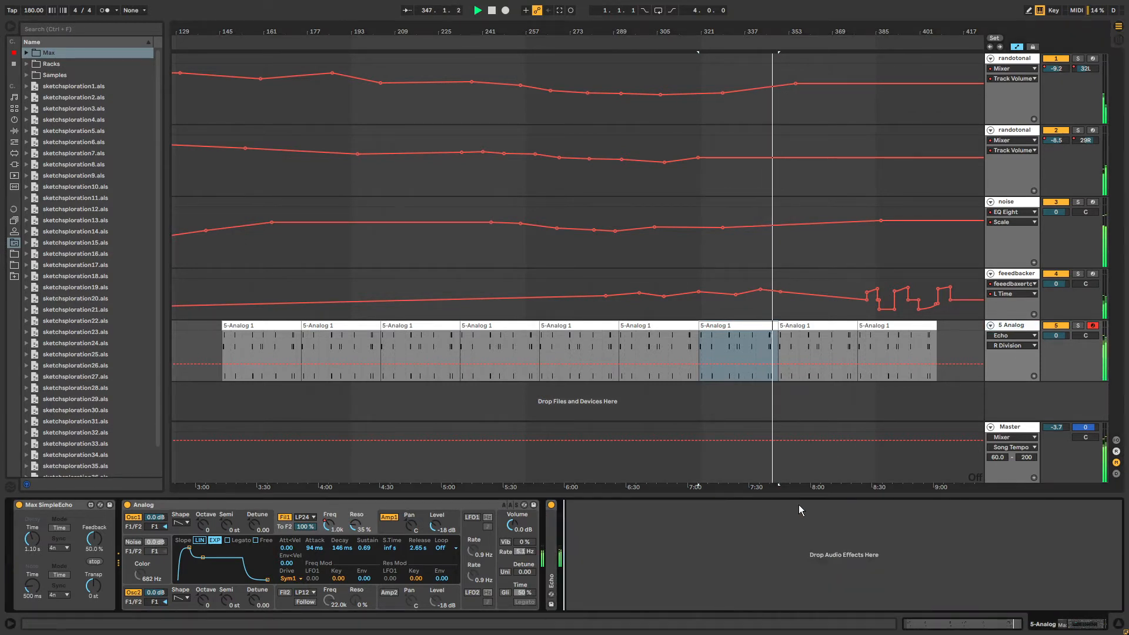
pyautogui.doubleClick(552, 516)
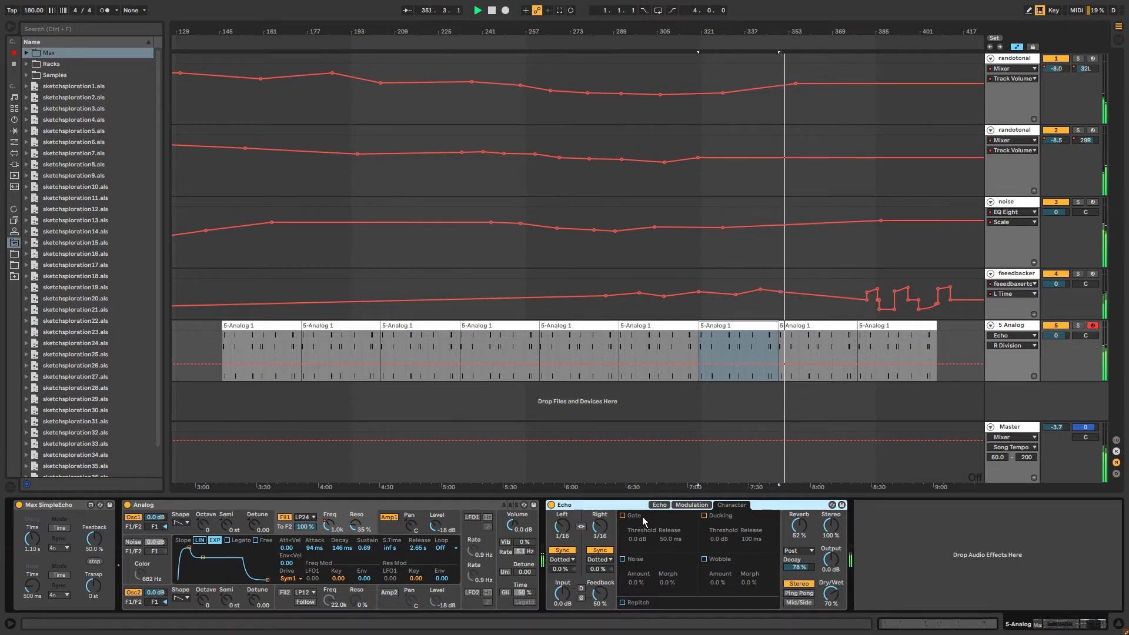
pyautogui.moveTo(595, 530); pyautogui.dragTo(595, 521)
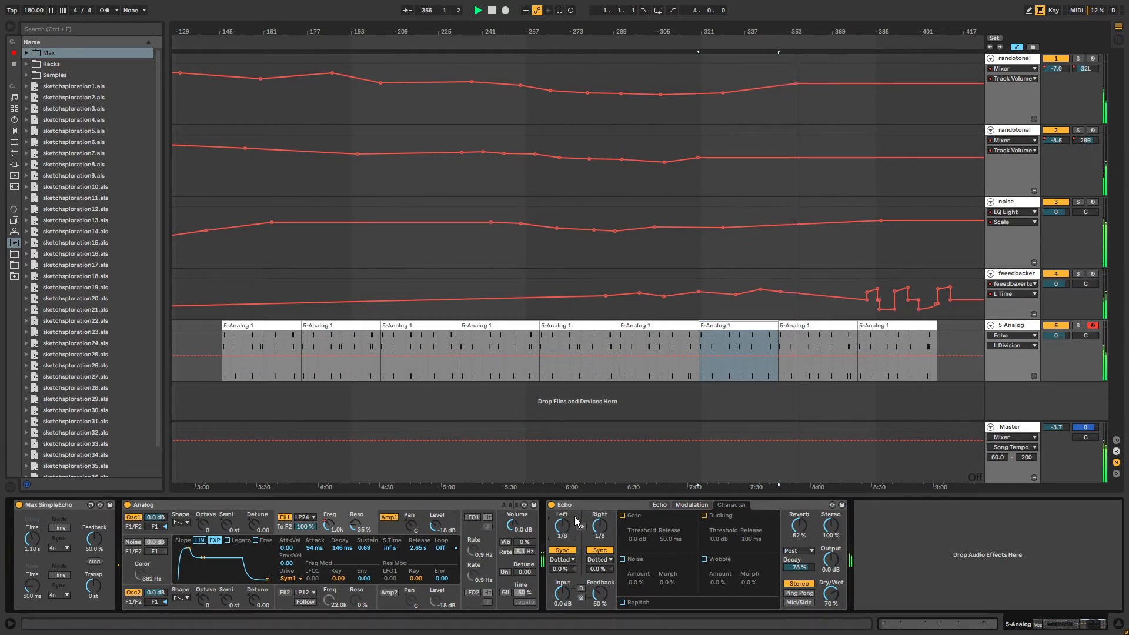
pyautogui.moveTo(596, 529); pyautogui.dragTo(595, 537)
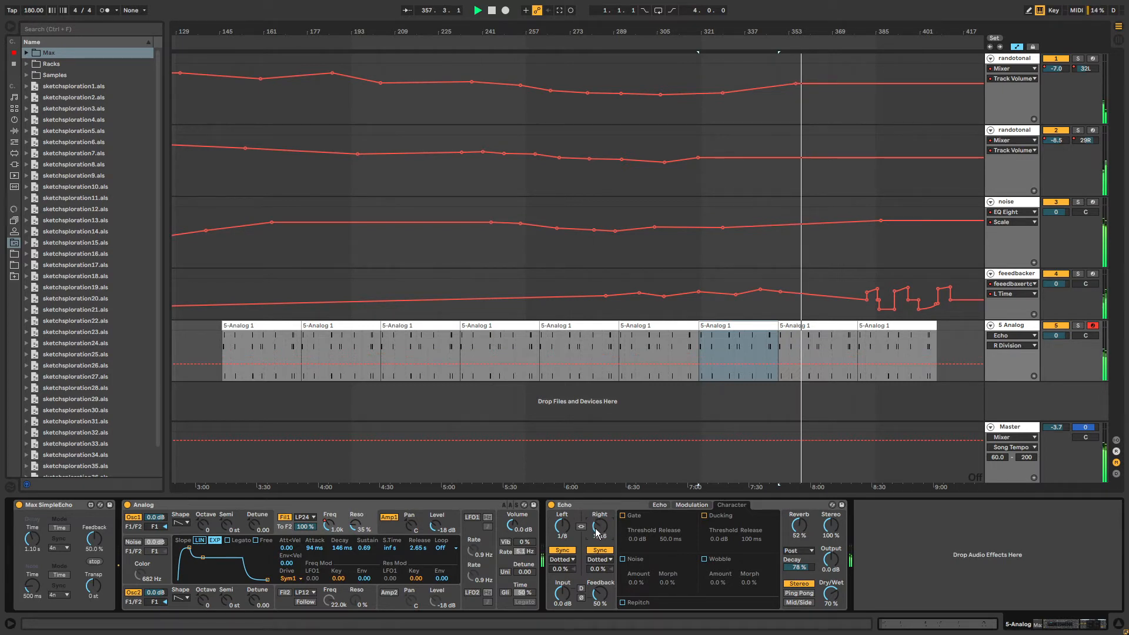
pyautogui.click(567, 528)
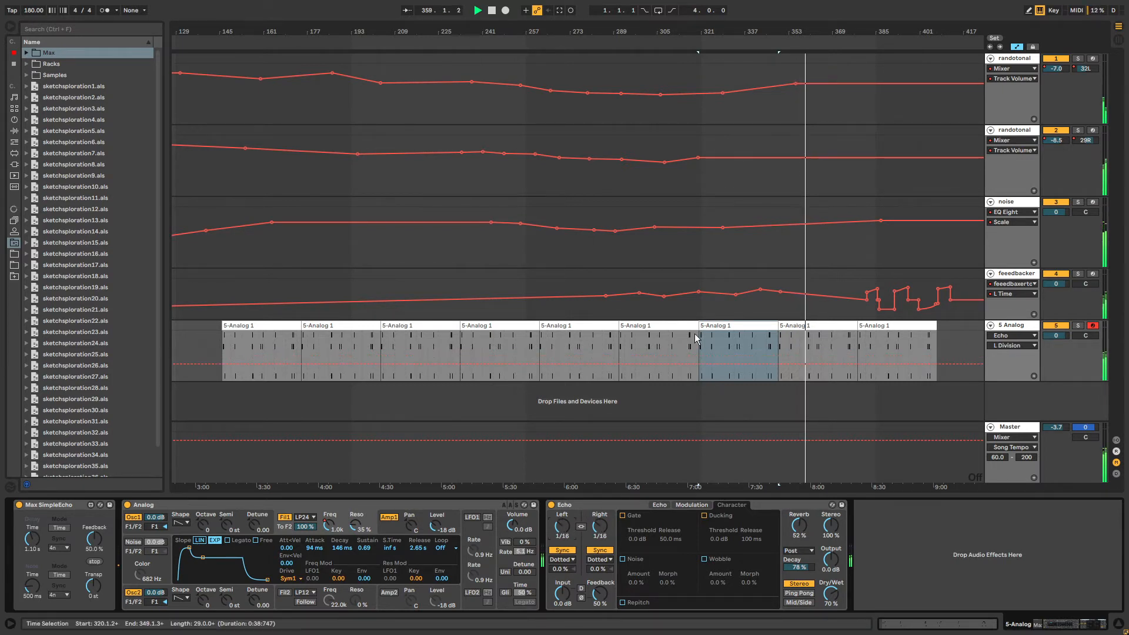
# Raise the 5-Analog Echo's reverb decay to 87%.
pyautogui.click(847, 34)
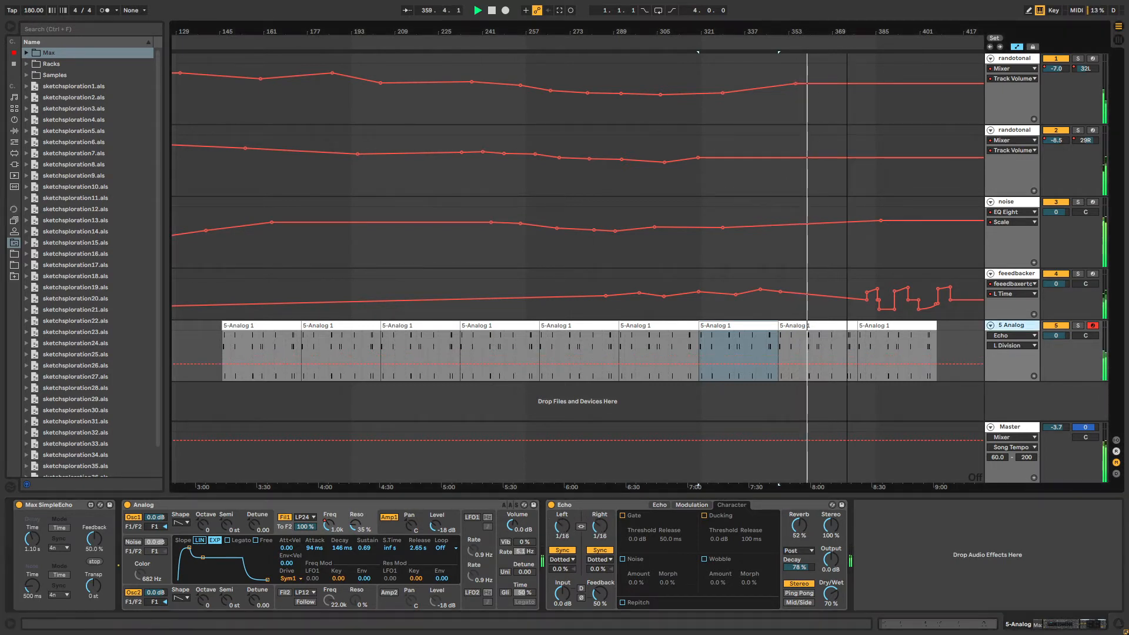
pyautogui.click(804, 532)
pyautogui.click(798, 567)
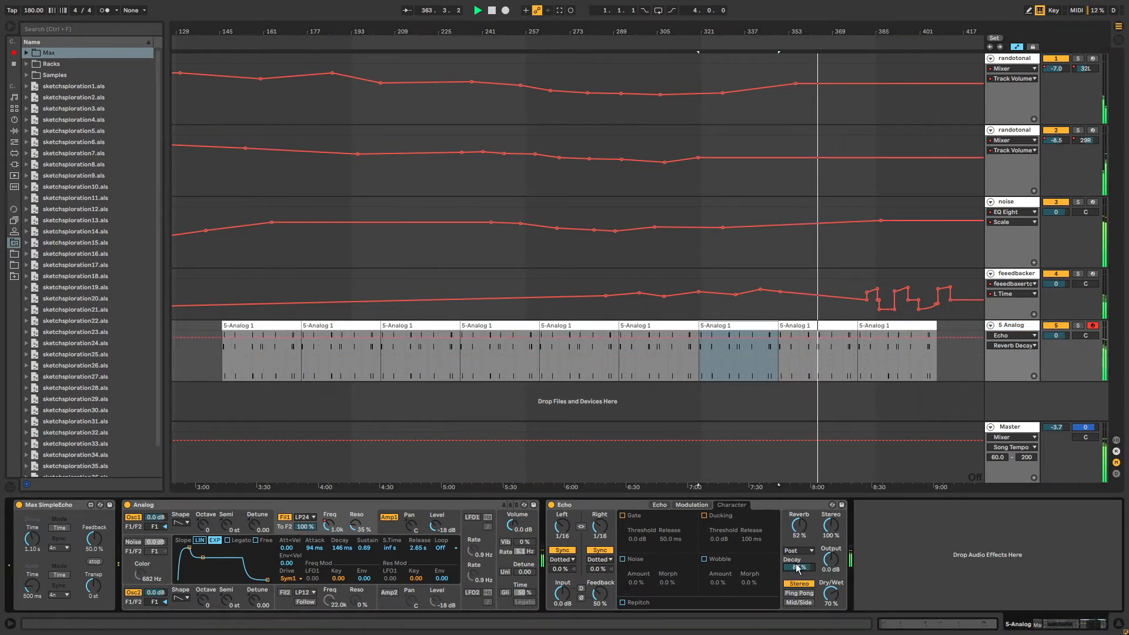
# Add a breakpoint lowering the Analog F1 filter frequency automation near the end.
pyautogui.click(329, 525)
pyautogui.click(754, 354)
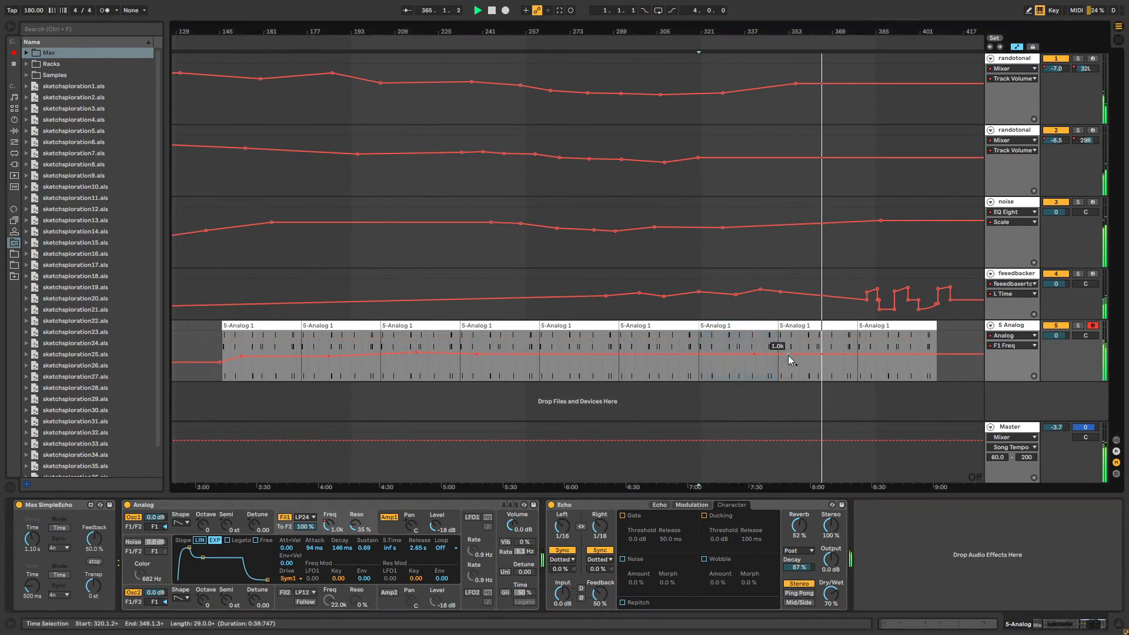
pyautogui.moveTo(789, 354); pyautogui.dragTo(799, 359)
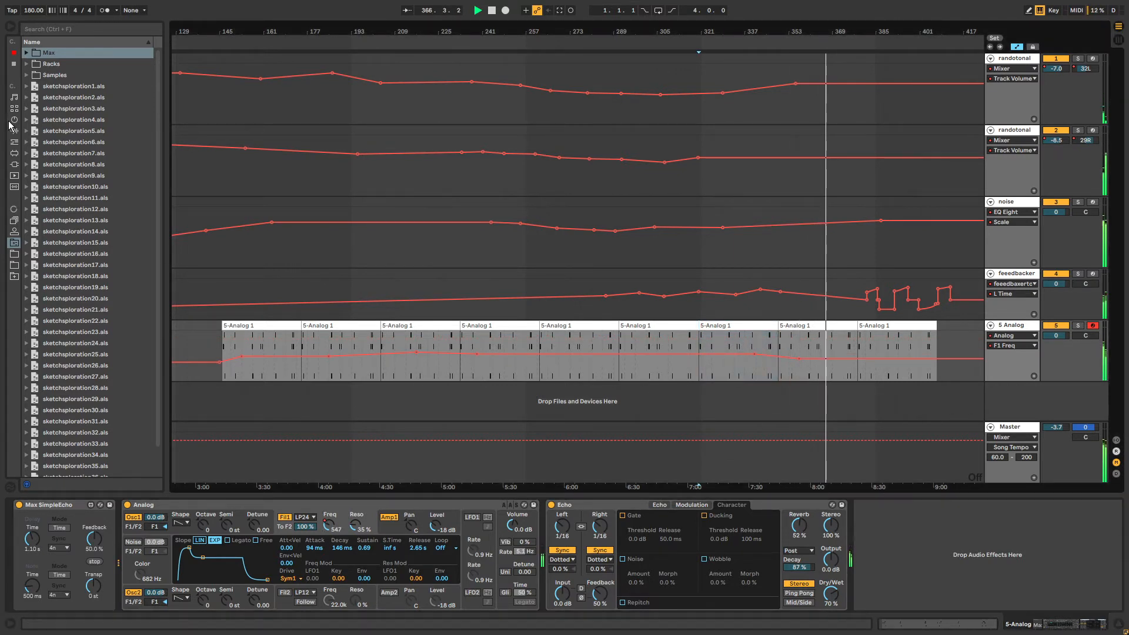
pyautogui.click(14, 120)
pyautogui.click(14, 131)
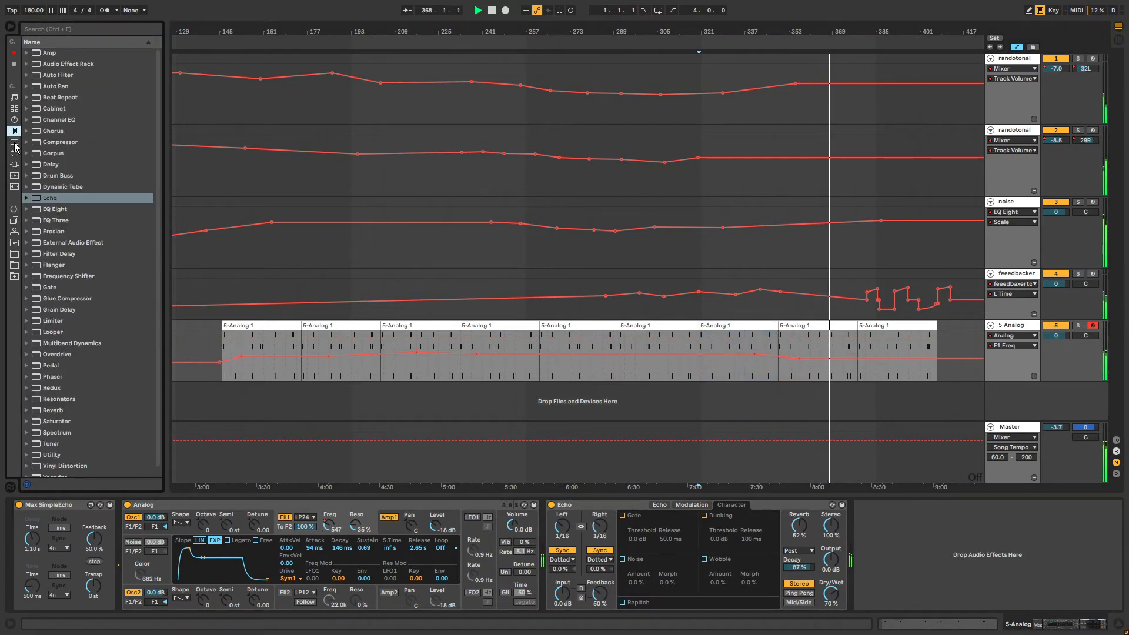
# Place Note Length first on the 5-Analog chain, trimming notes to 362 ms in Time mode.
pyautogui.click(14, 142)
pyautogui.moveTo(56, 87); pyautogui.dragTo(15, 528)
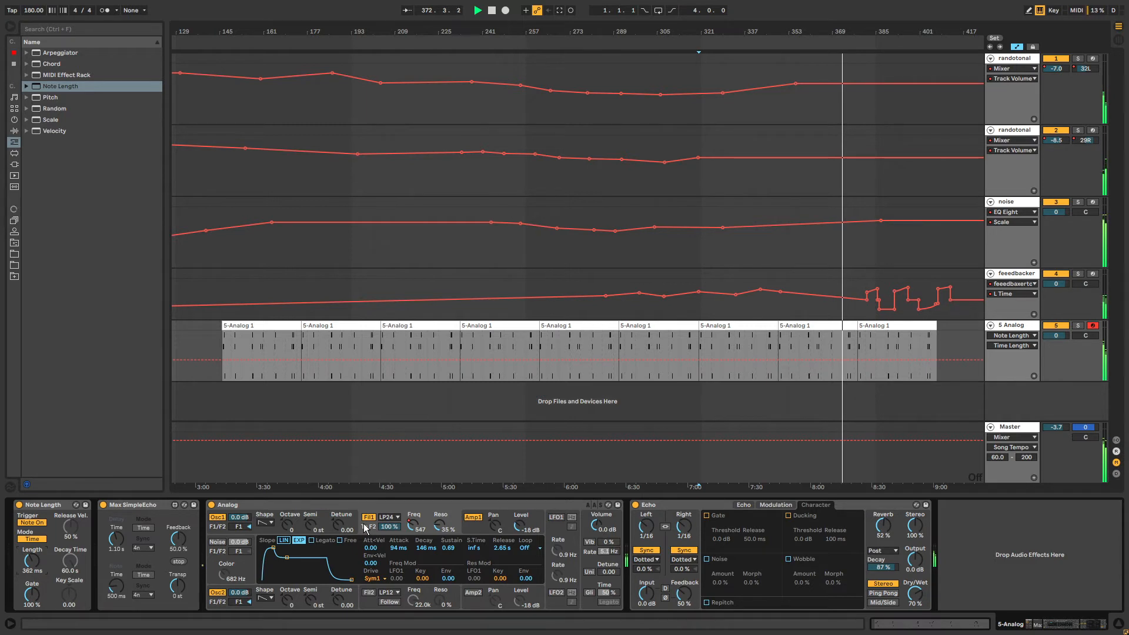
pyautogui.moveTo(938, 29)
pyautogui.mouseDown()
pyautogui.moveTo(926, 44)
pyautogui.moveTo(910, 31)
pyautogui.moveTo(939, 20)
pyautogui.mouseUp()
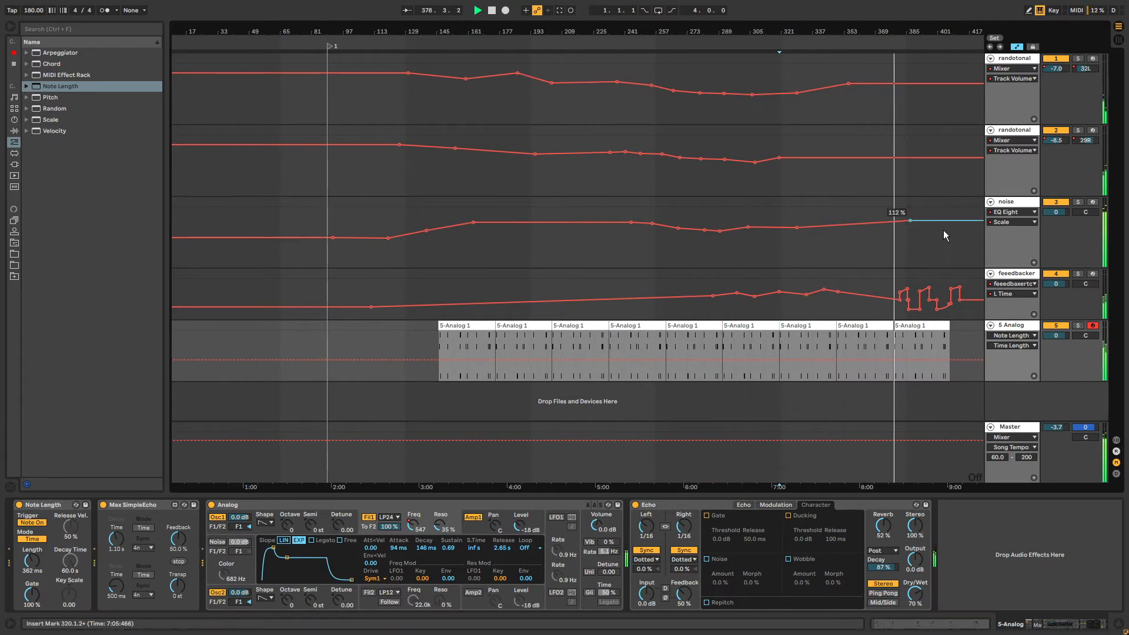
# Drop the noise generator's off<ON automation to silence at the end.
pyautogui.click(880, 222)
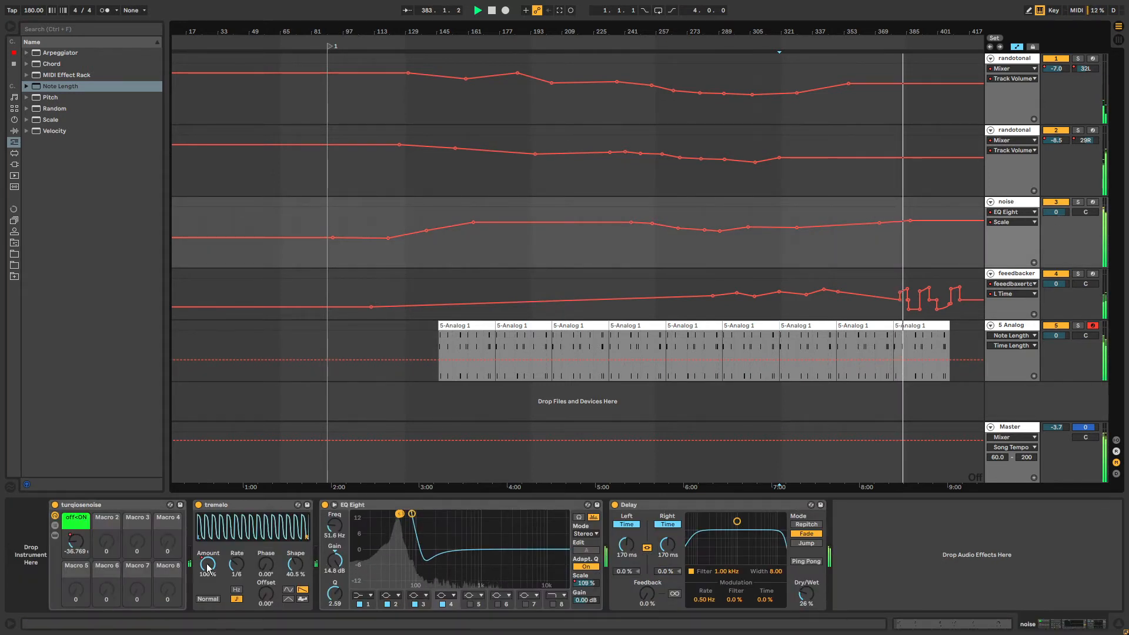
pyautogui.click(78, 541)
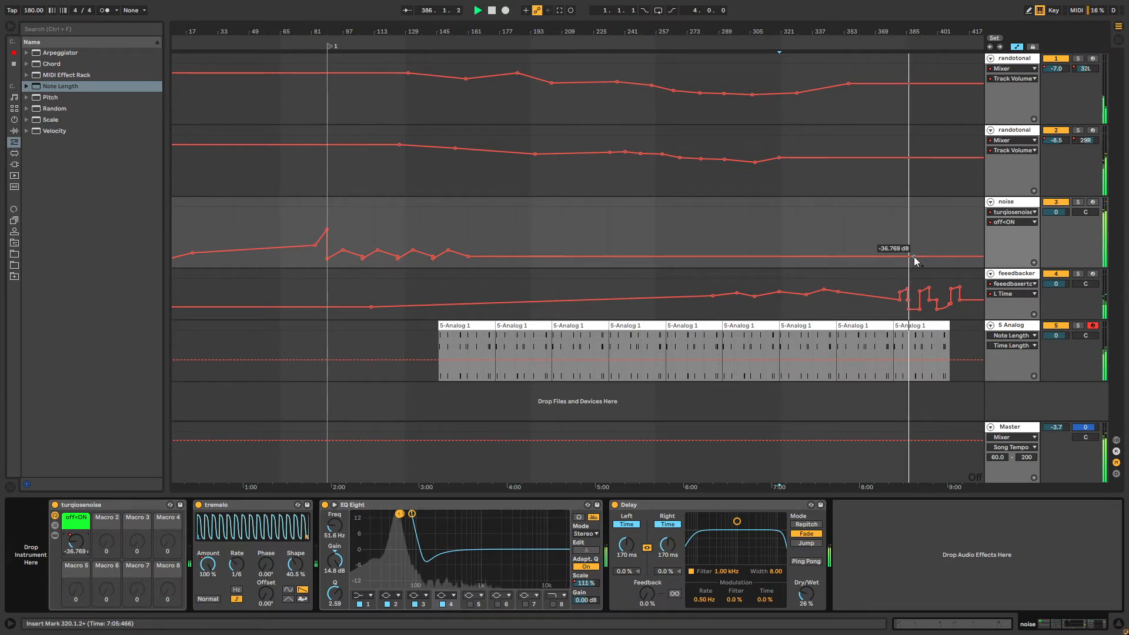
pyautogui.moveTo(915, 260); pyautogui.dragTo(915, 267)
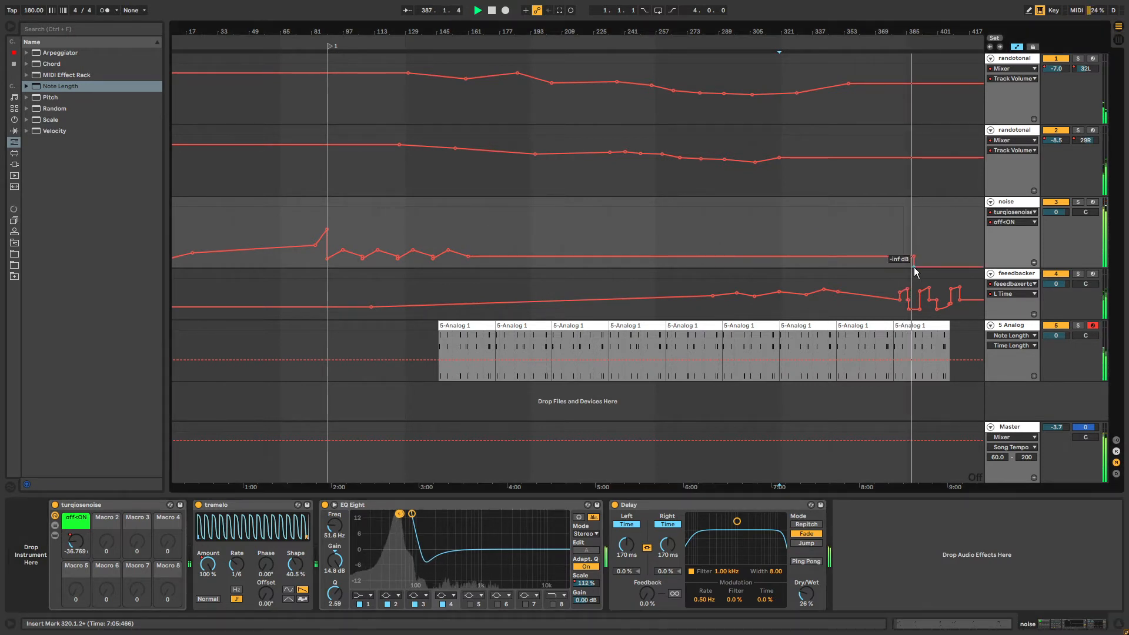
pyautogui.click(1023, 291)
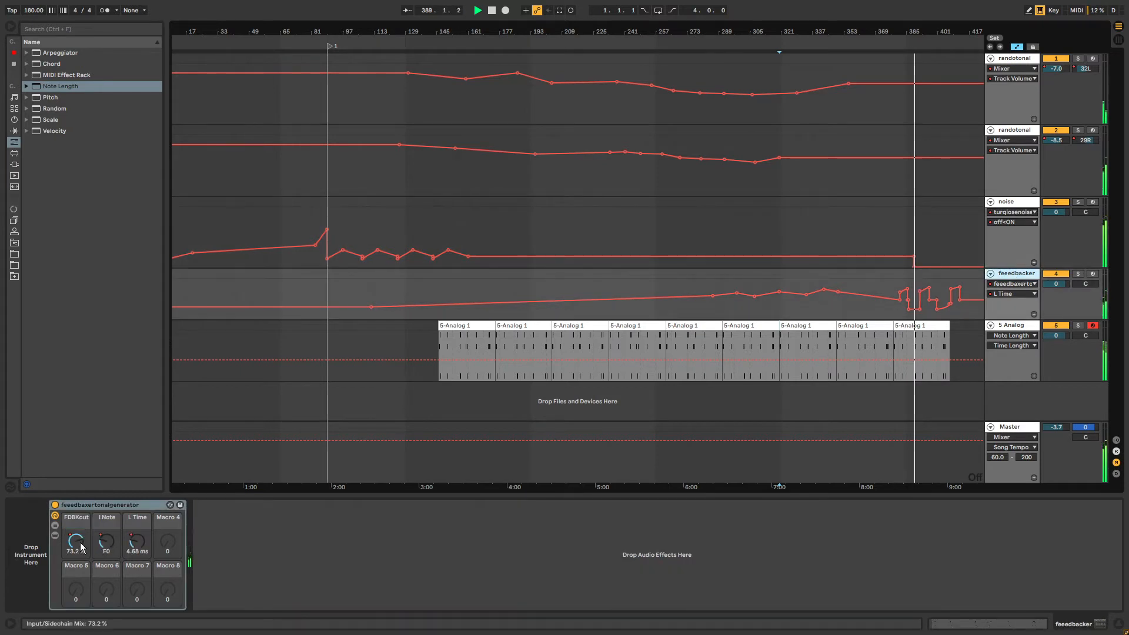
pyautogui.click(82, 547)
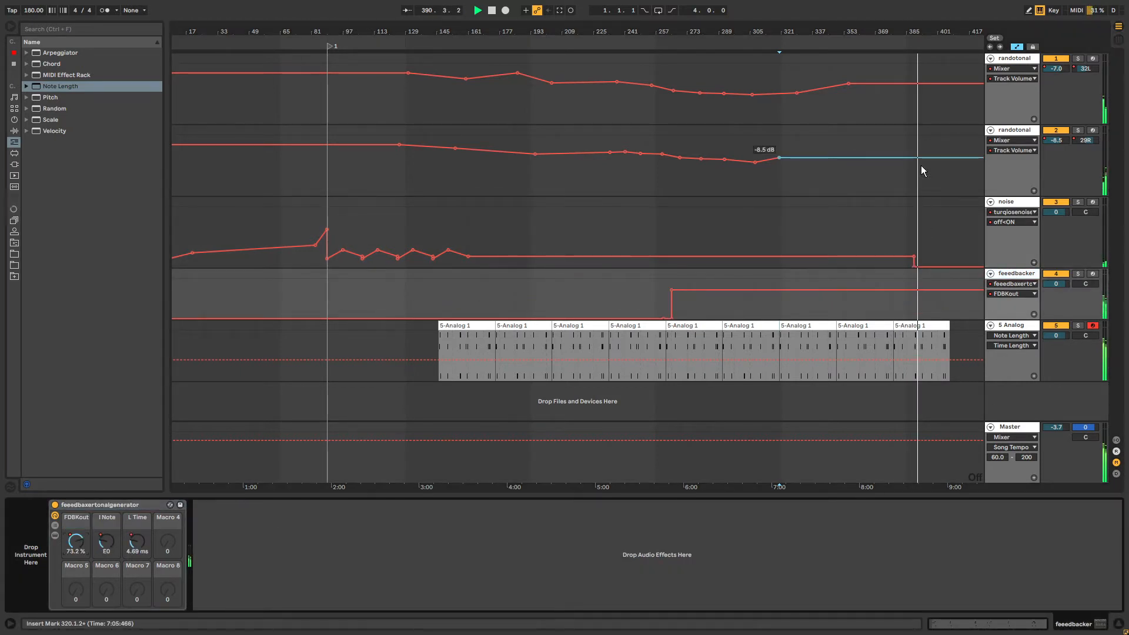
# Fade both randotonal track volumes to silence at the end and shorten the last 5-Analog 1 clip.
pyautogui.click(1020, 131)
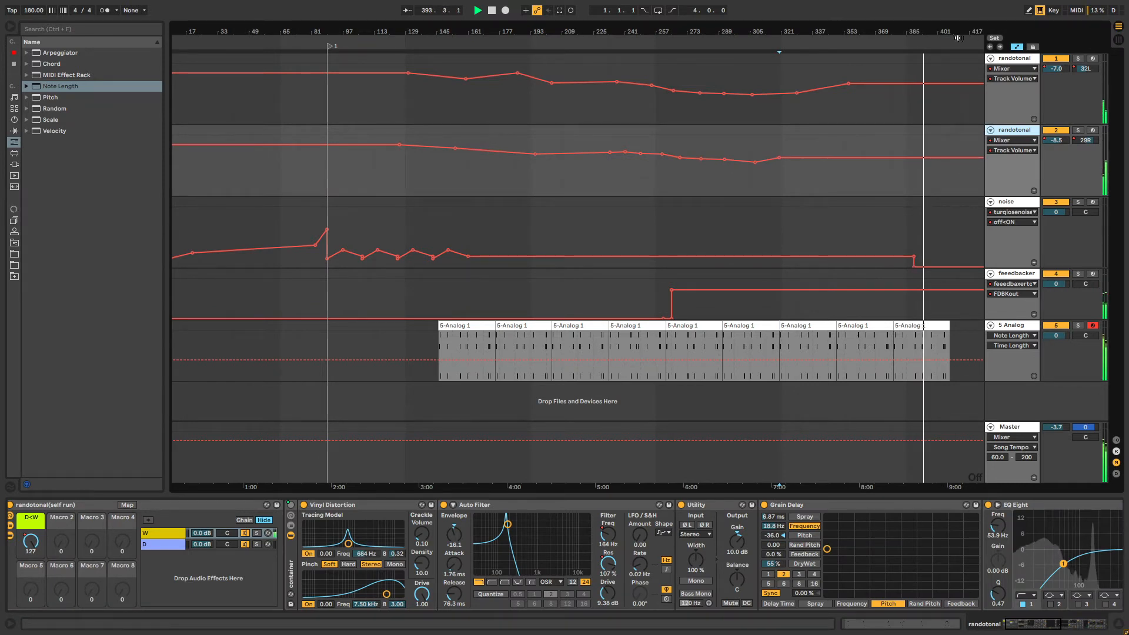
pyautogui.moveTo(981, 32); pyautogui.dragTo(982, 77)
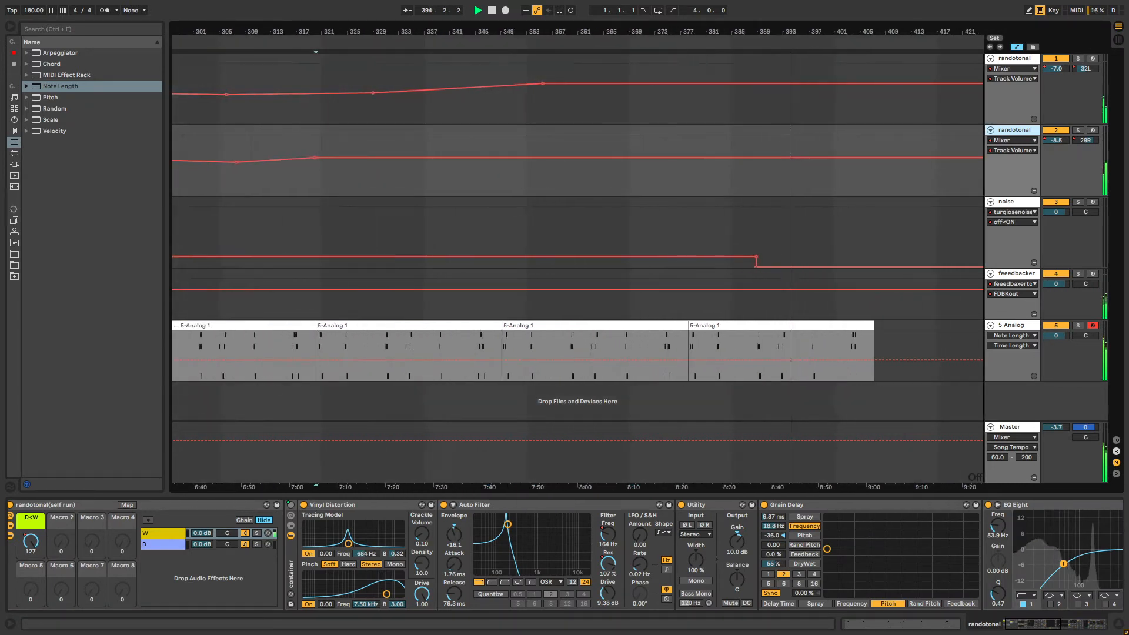
pyautogui.click(786, 83)
pyautogui.moveTo(809, 83); pyautogui.dragTo(850, 123)
pyautogui.moveTo(807, 160); pyautogui.dragTo(808, 194)
pyautogui.moveTo(834, 110); pyautogui.dragTo(839, 111)
pyautogui.moveTo(851, 123); pyautogui.dragTo(863, 123)
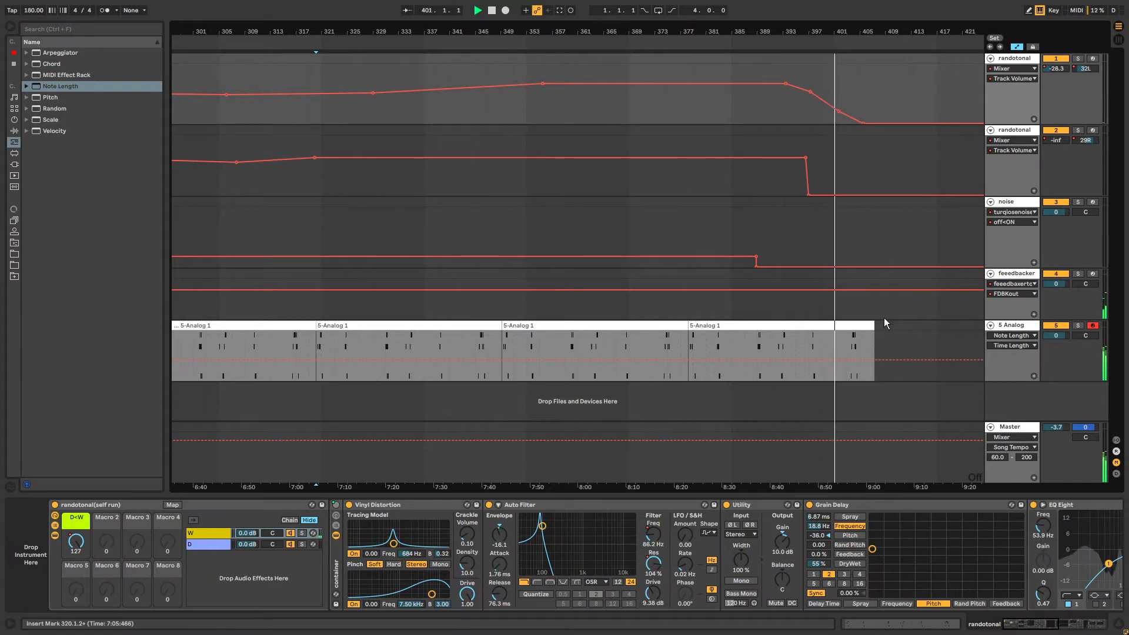
pyautogui.moveTo(874, 333); pyautogui.dragTo(848, 334)
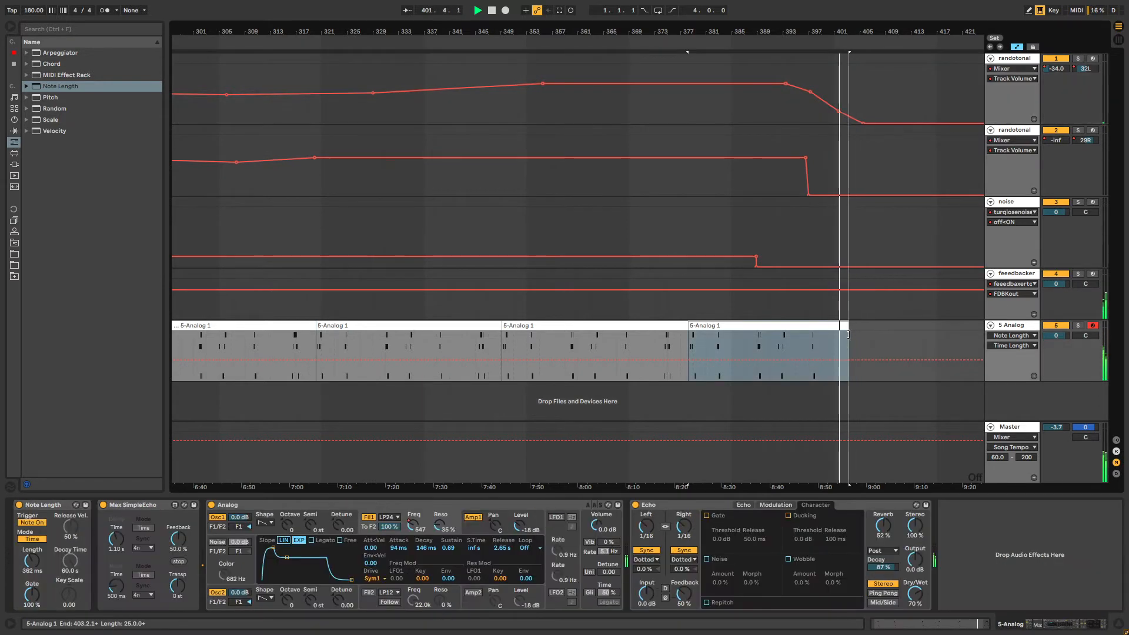
# Fade feeedbacker's FDBKout from 73.2% to 0% just before 9:00 and disarm track 5.
pyautogui.click(964, 274)
pyautogui.click(75, 542)
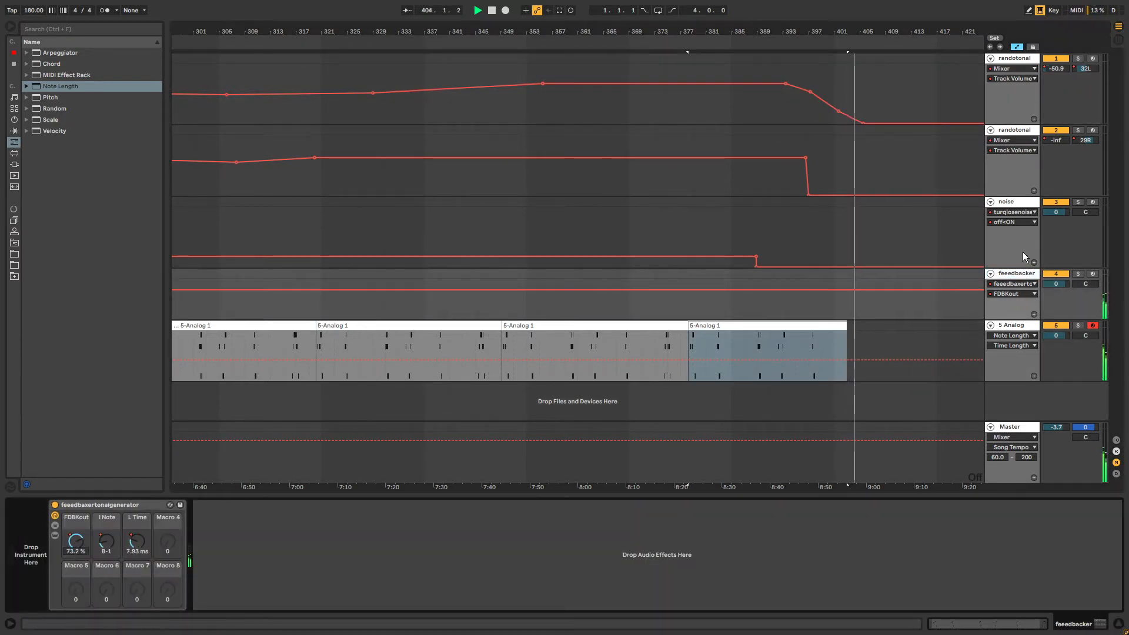
pyautogui.click(845, 291)
pyautogui.click(861, 291)
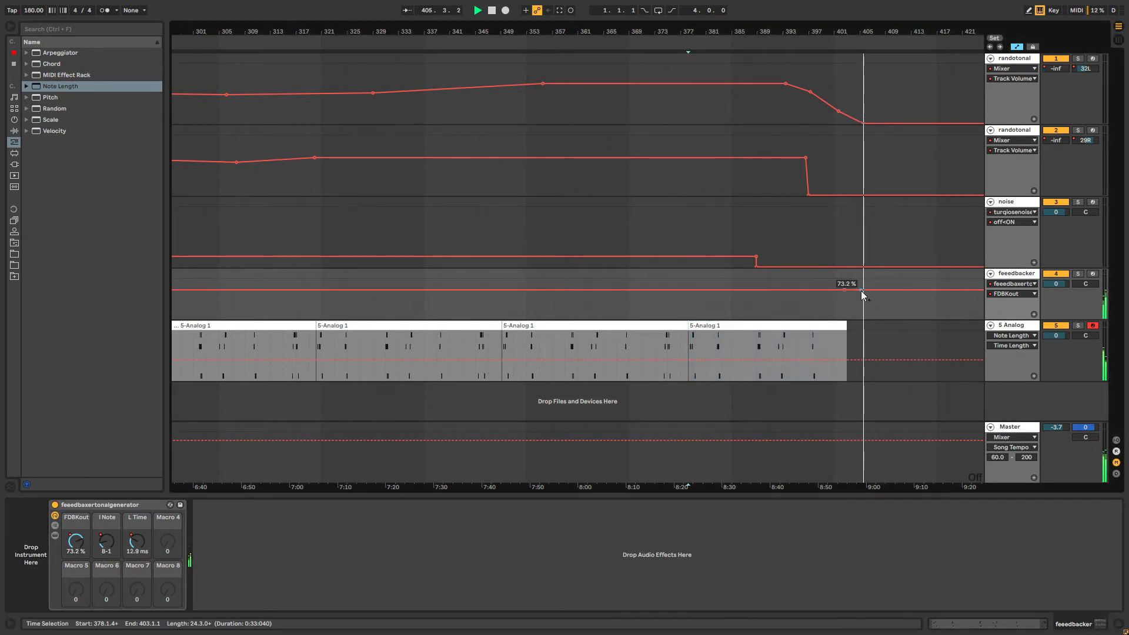
pyautogui.click(869, 290)
pyautogui.moveTo(874, 291); pyautogui.dragTo(890, 318)
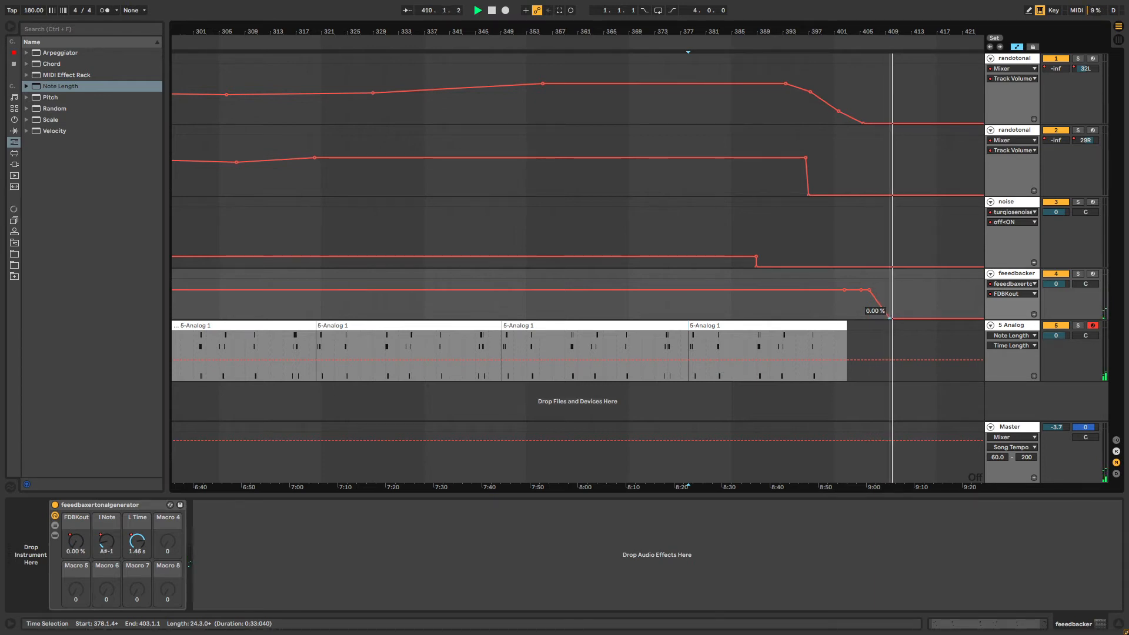
pyautogui.click(1093, 326)
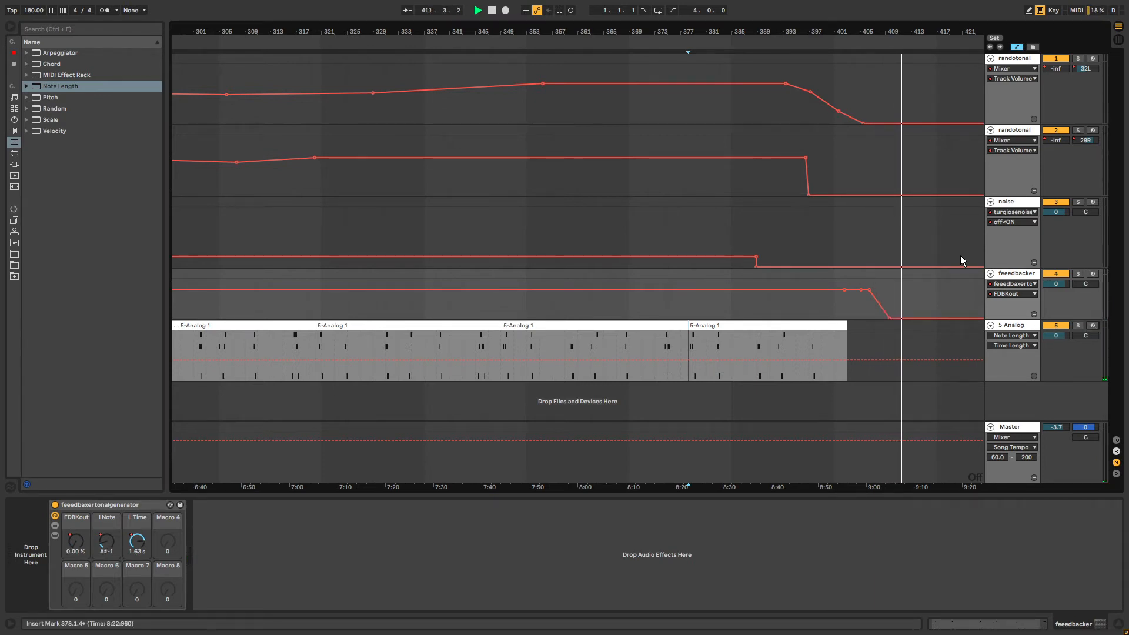
pyautogui.moveTo(886, 31); pyautogui.dragTo(938, 10)
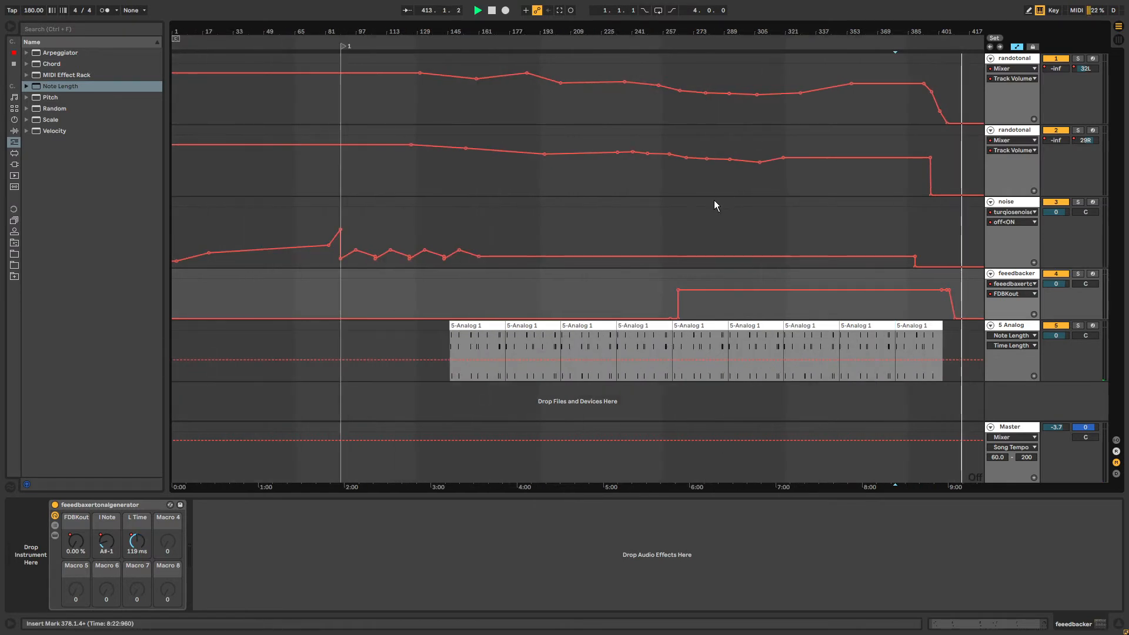
# Insert two breakpoints near the end of the second randotonal track's volume envelope.
pyautogui.click(720, 231)
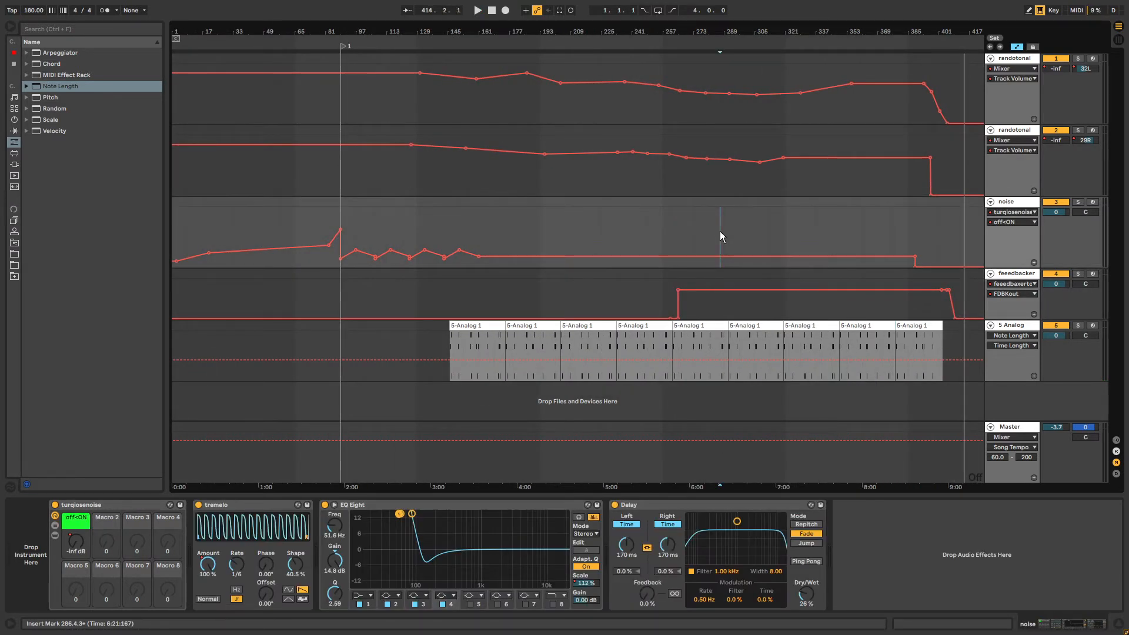
pyautogui.moveTo(922, 68); pyautogui.dragTo(962, 86)
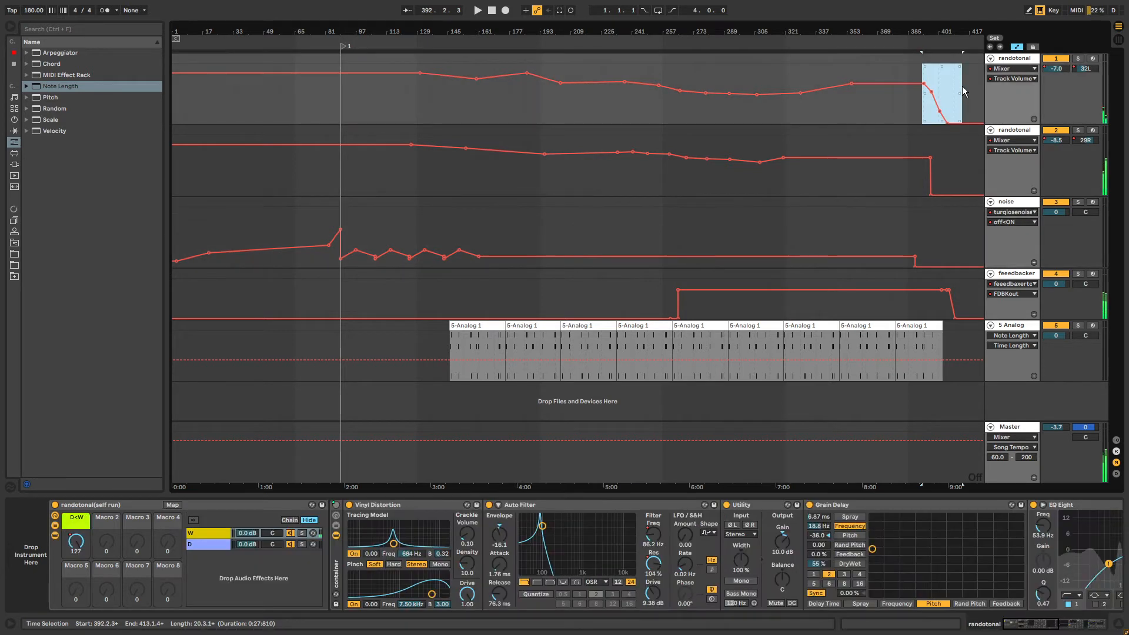
pyautogui.click(946, 333)
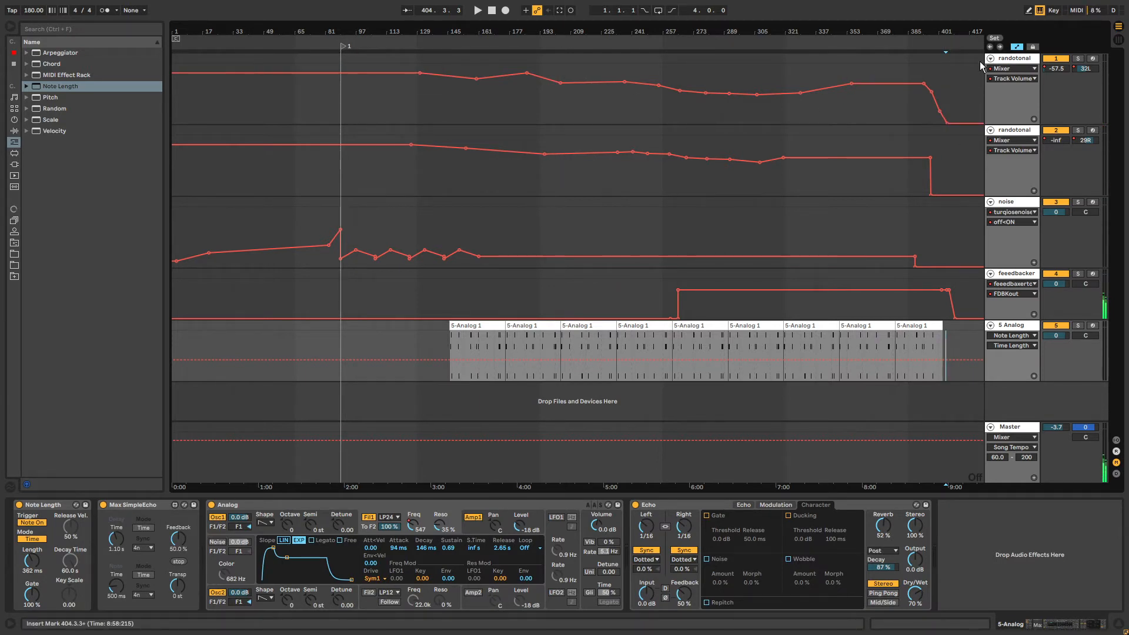
pyautogui.moveTo(969, 31); pyautogui.dragTo(819, 68)
pyautogui.moveTo(875, 109); pyautogui.dragTo(934, 104)
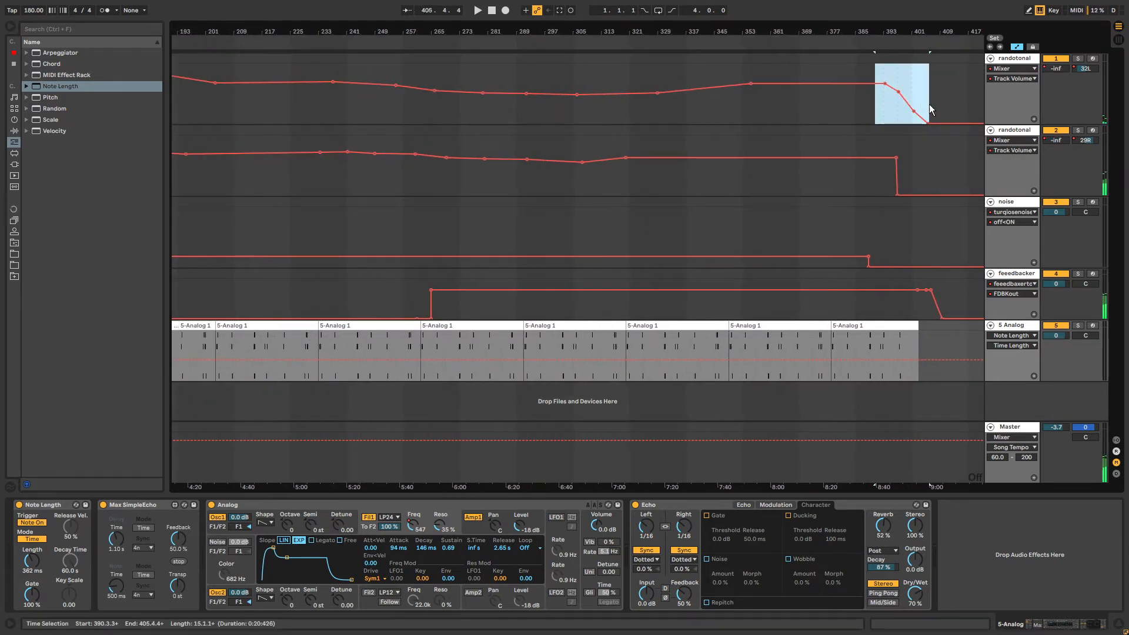
pyautogui.click(933, 103)
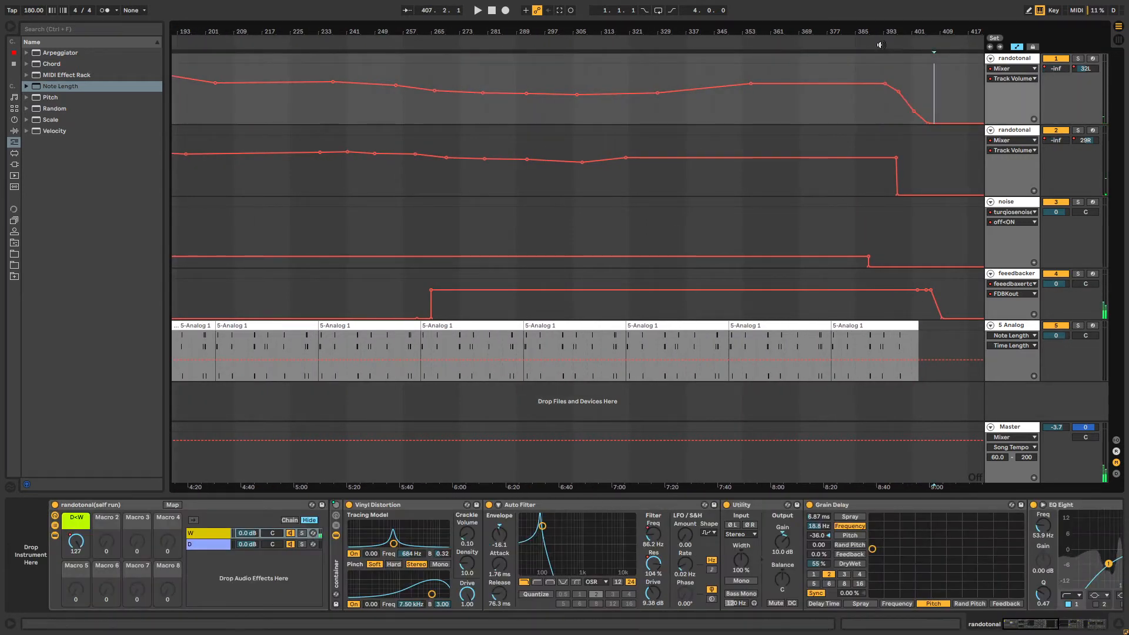
pyautogui.moveTo(885, 30); pyautogui.dragTo(925, 30)
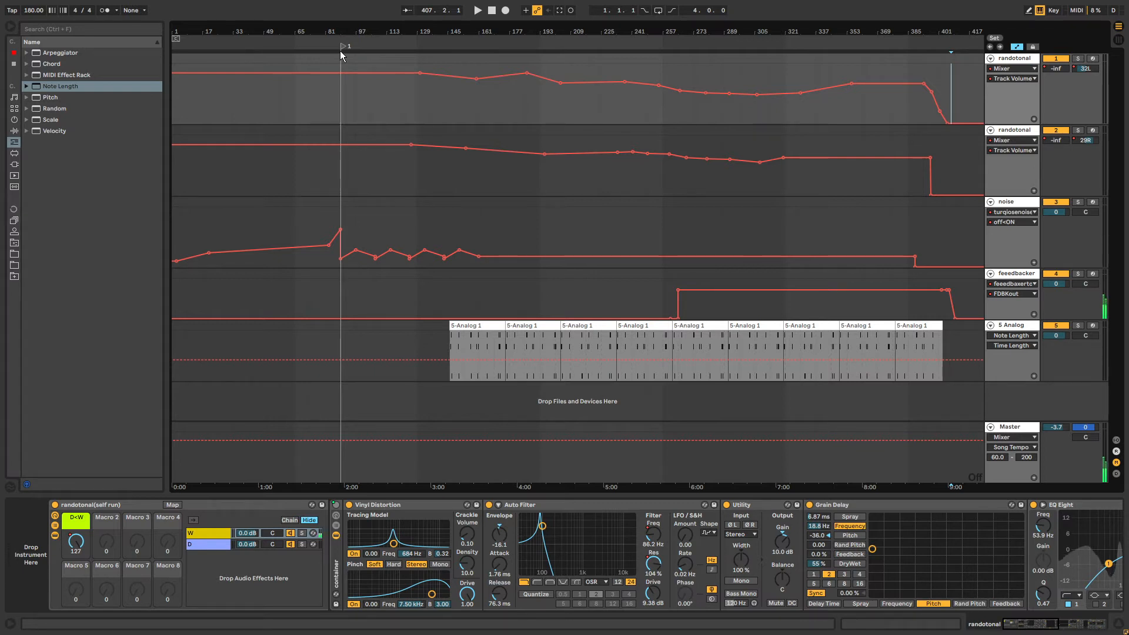
pyautogui.click(911, 157)
pyautogui.click(889, 157)
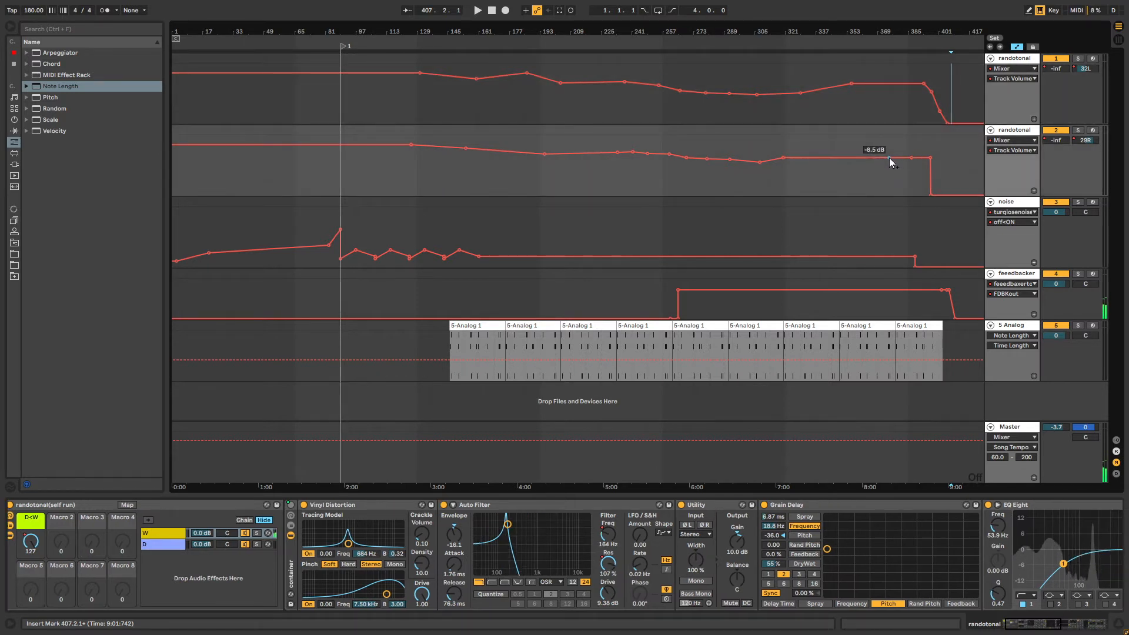
# Restart playback from bar 1 and raise the song tempo from 180 to 200 BPM.
pyautogui.click(491, 11)
pyautogui.click(478, 12)
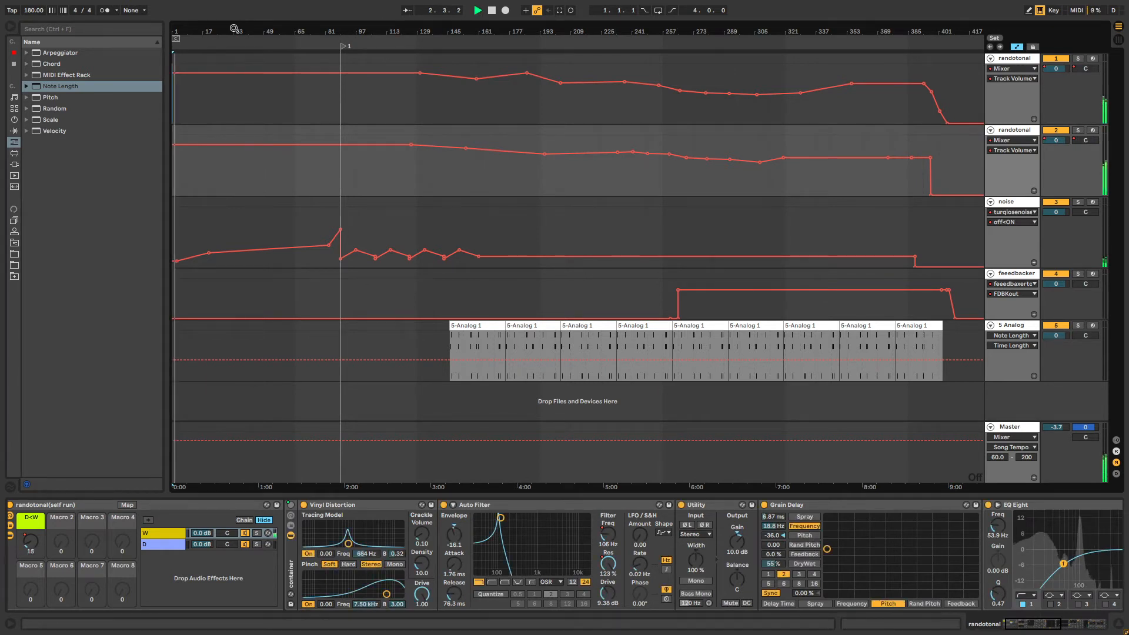
pyautogui.click(286, 73)
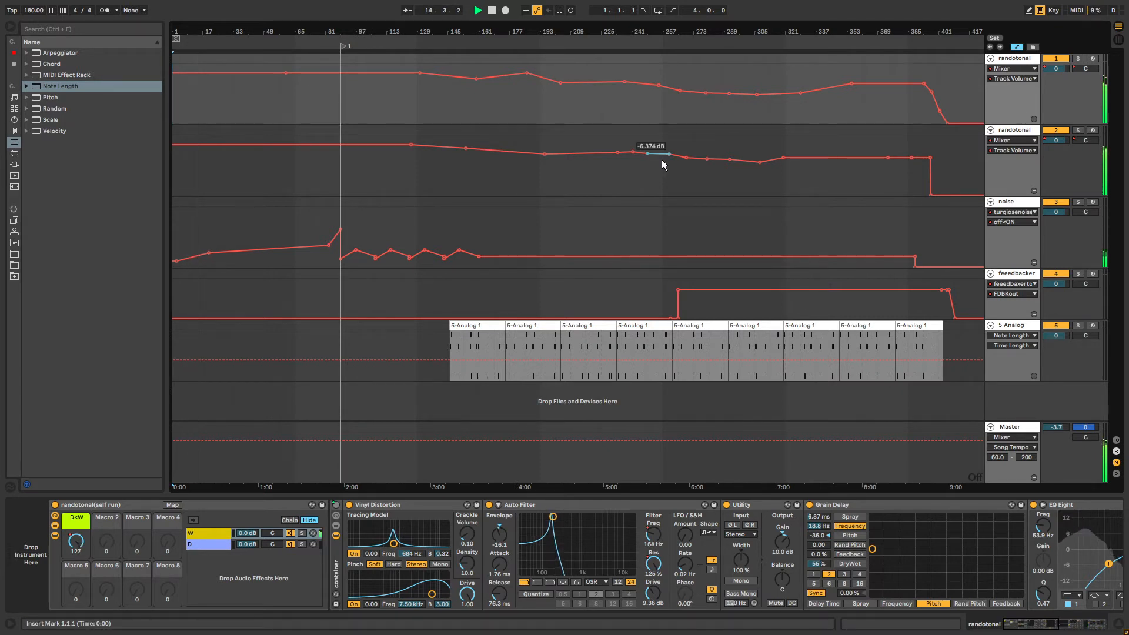
pyautogui.click(299, 147)
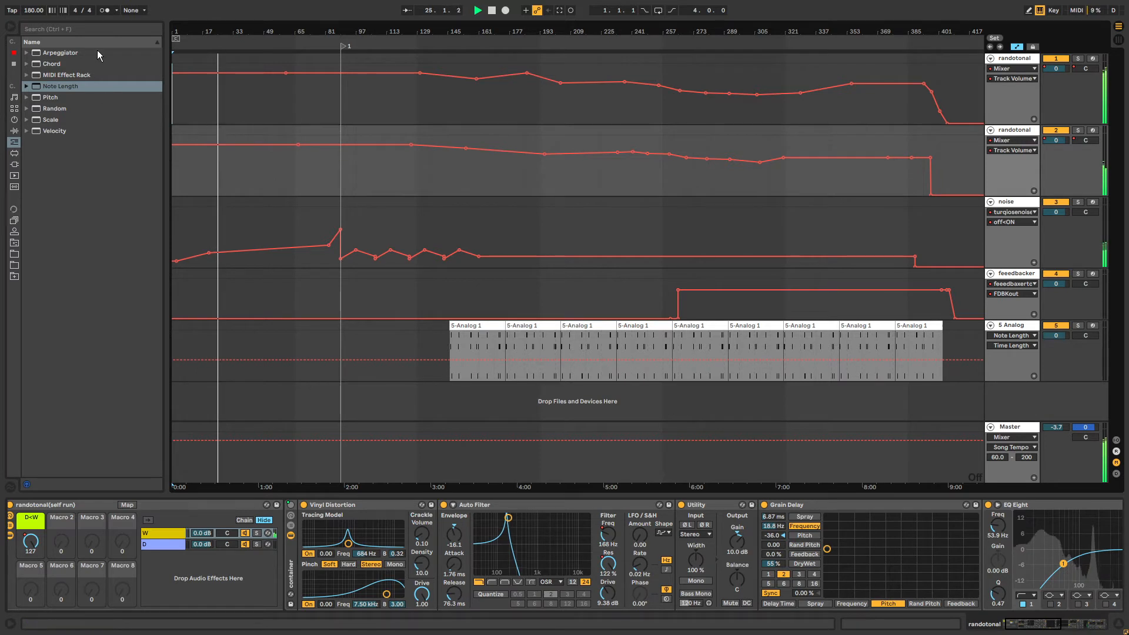
pyautogui.moveTo(38, 11); pyautogui.dragTo(38, 7)
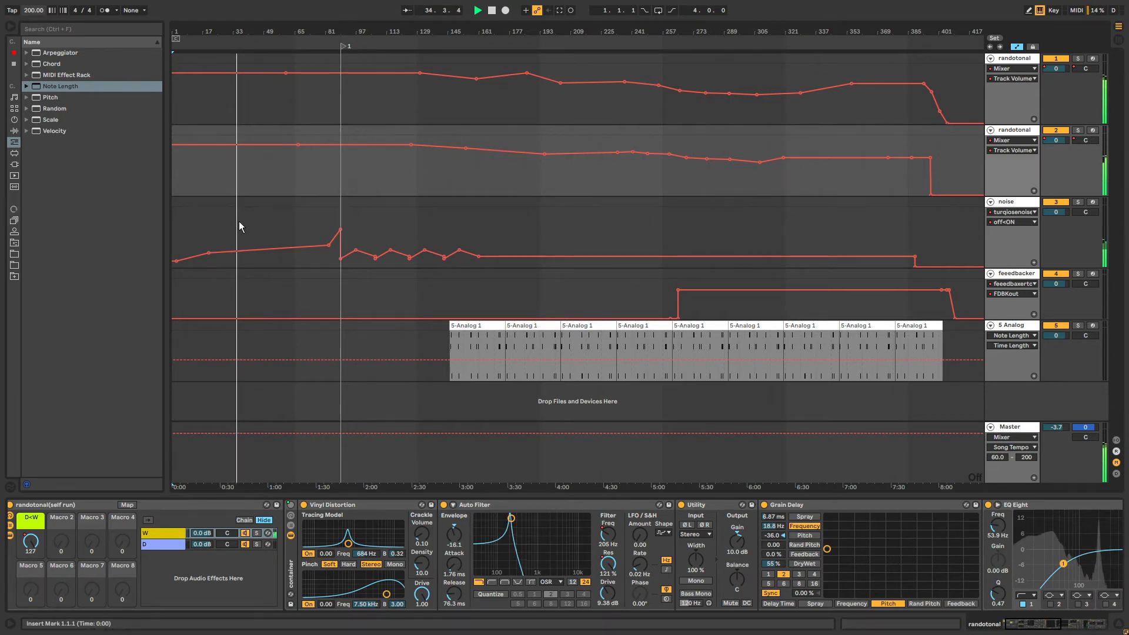
# Add a short rise to the noise volume envelope peaking near 1:25, and enable EQ band 5.
pyautogui.click(237, 252)
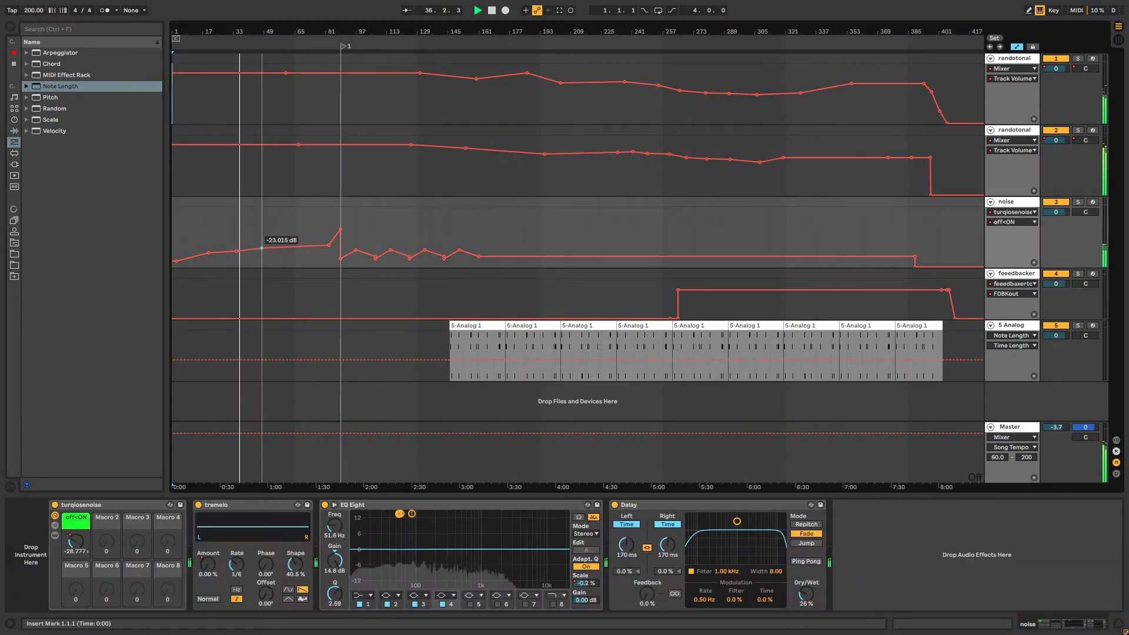
pyautogui.click(237, 251)
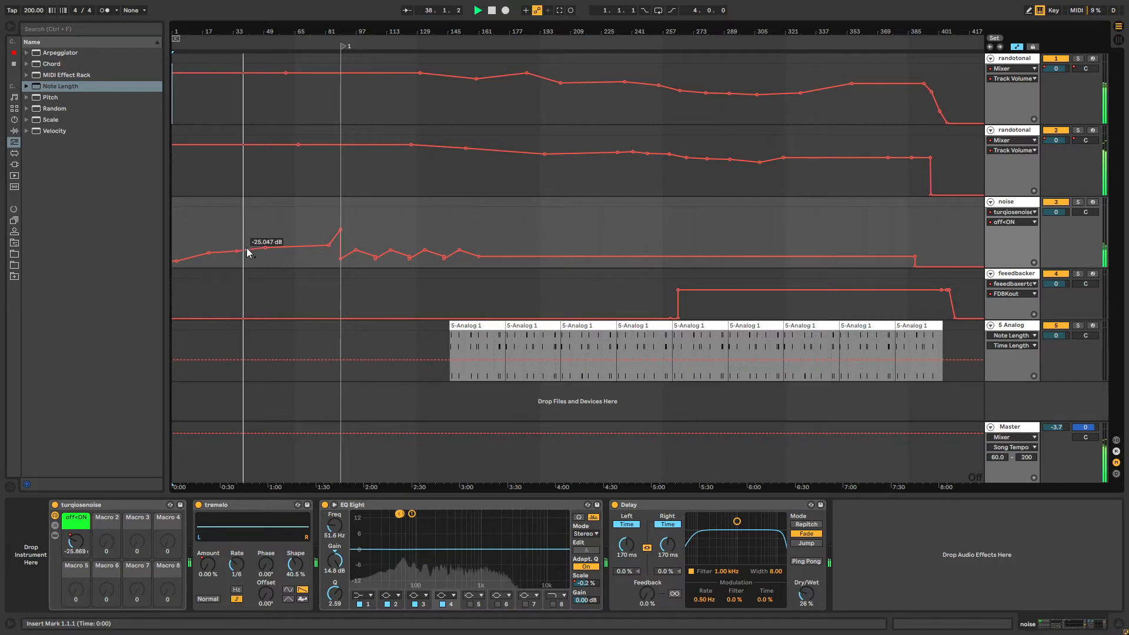
pyautogui.moveTo(256, 249); pyautogui.dragTo(305, 246)
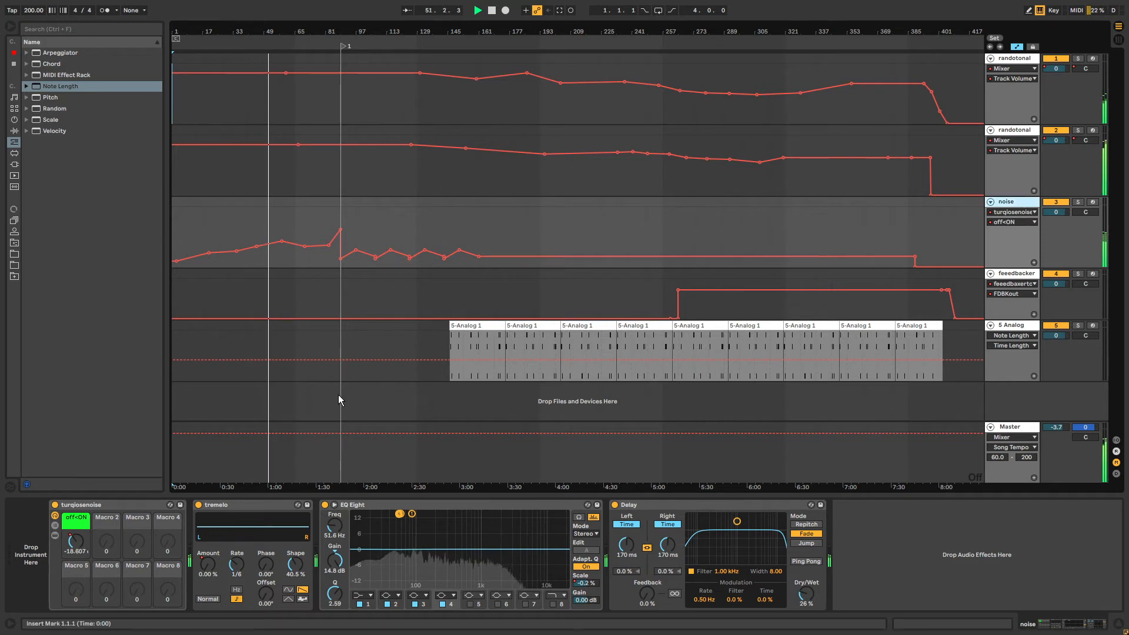
pyautogui.click(470, 605)
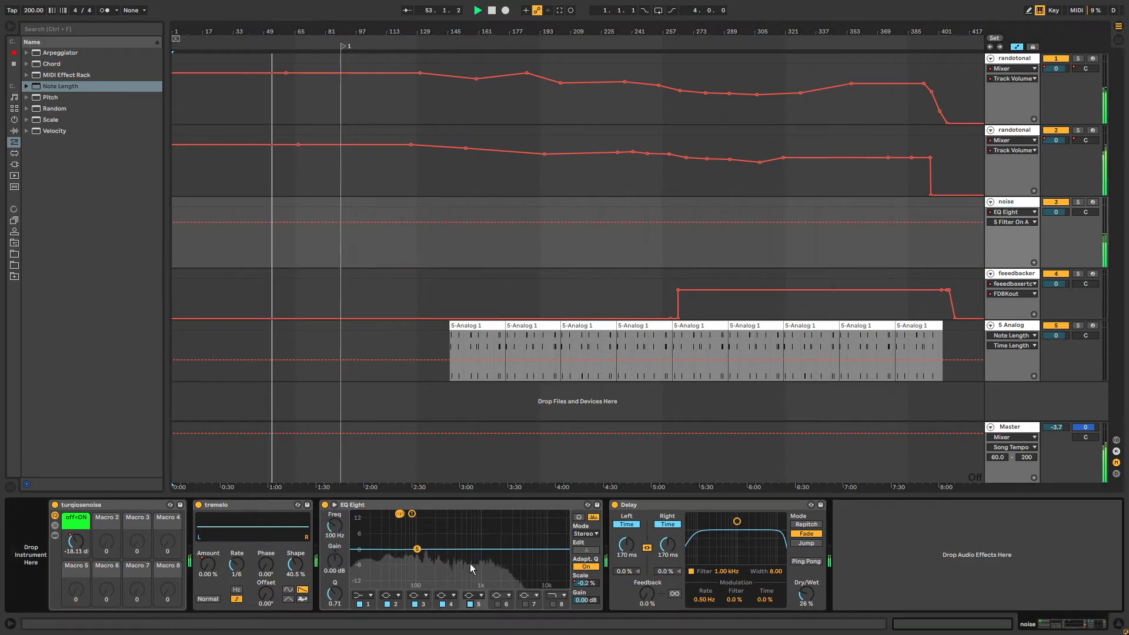
# Turn EQ band 5 back off and load a second EQ Eight onto the noise track via search.
pyautogui.click(470, 605)
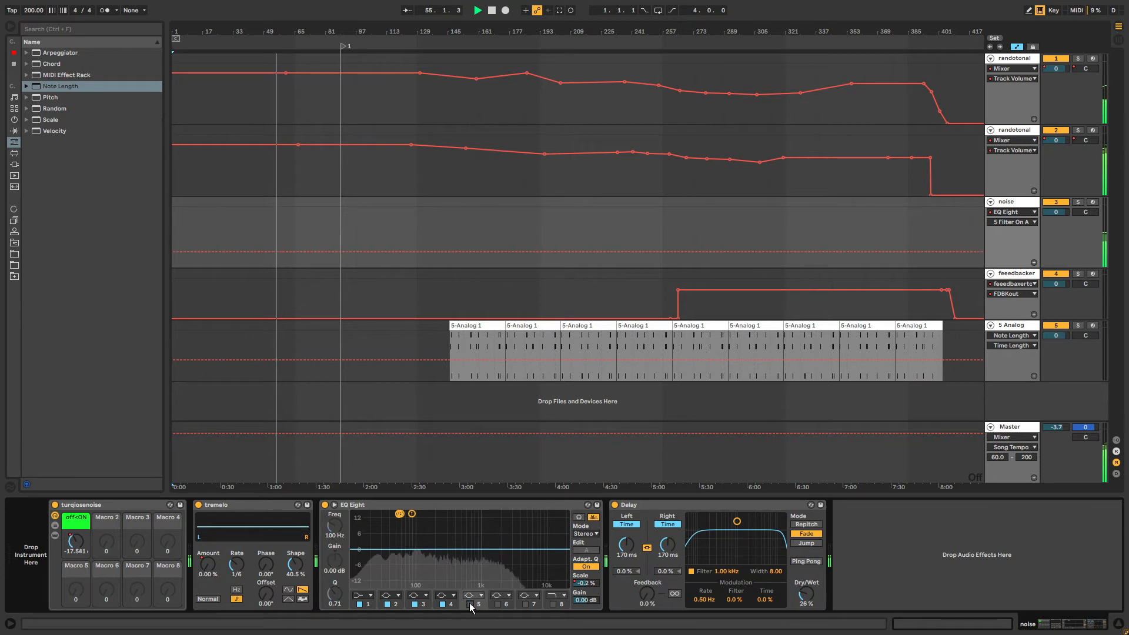
pyautogui.click(500, 506)
pyautogui.hotkey('ctrl', 'f')
pyautogui.write('eq eight')
pyautogui.press('Down')
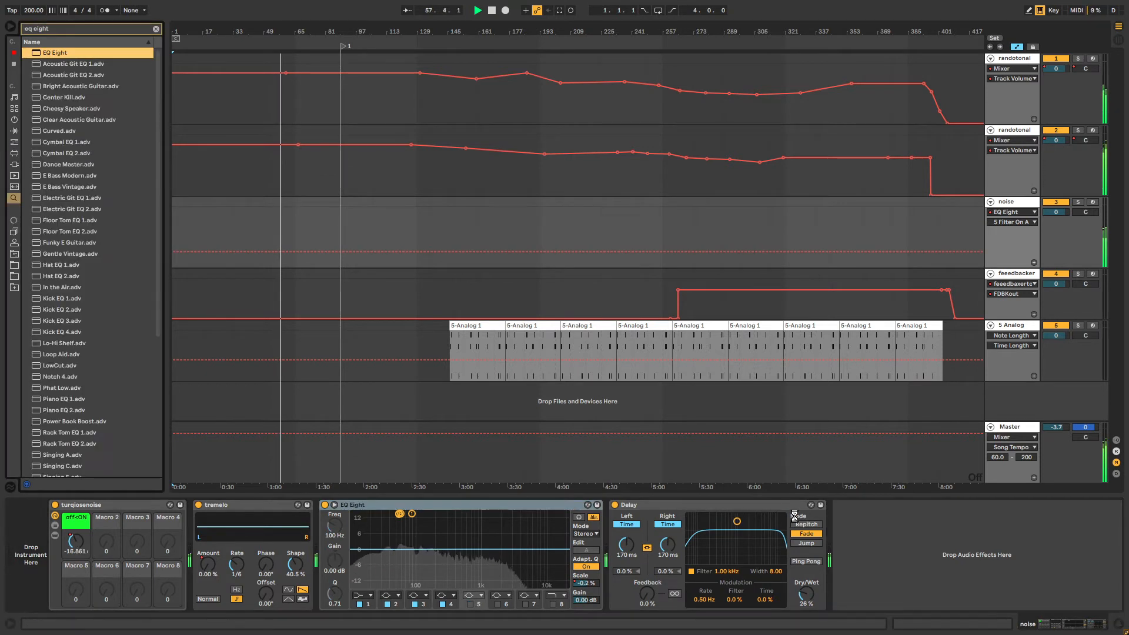
pyautogui.press('Return')
pyautogui.press('Escape')
# Move the new EQ Eight before the Delay and cut band 3 about 6.3 dB near 1.83 kHz.
pyautogui.moveTo(895, 506); pyautogui.dragTo(629, 533)
pyautogui.moveTo(771, 549); pyautogui.dragTo(784, 569)
pyautogui.click(624, 526)
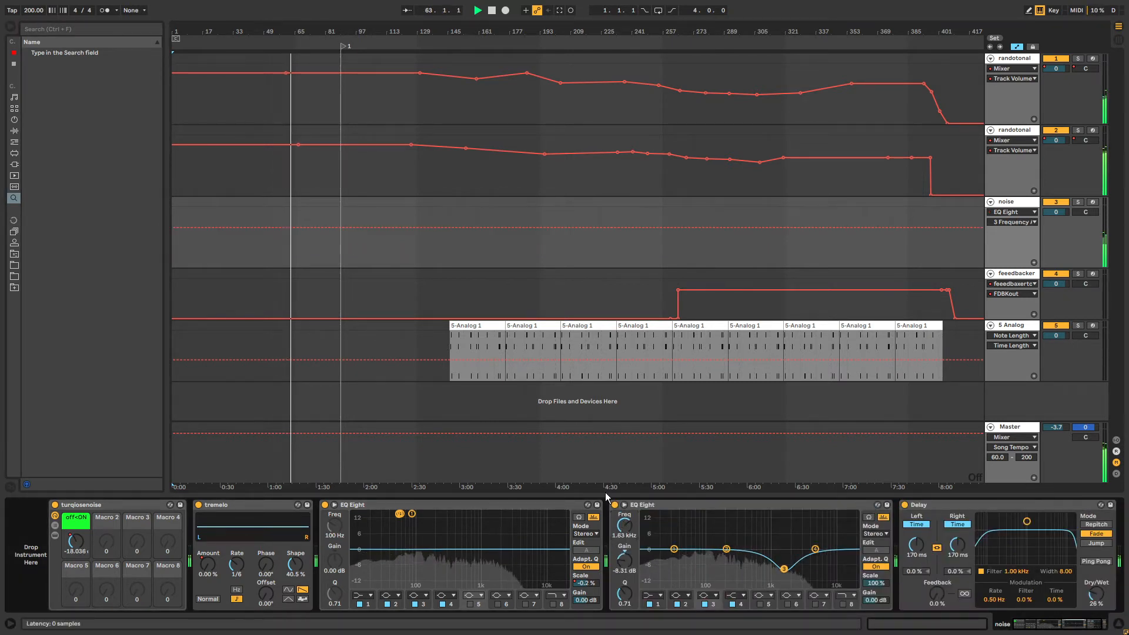
# Raise a band 3 frequency breakpoint, then set the first band 3 gain breakpoint to 0 dB.
pyautogui.click(256, 228)
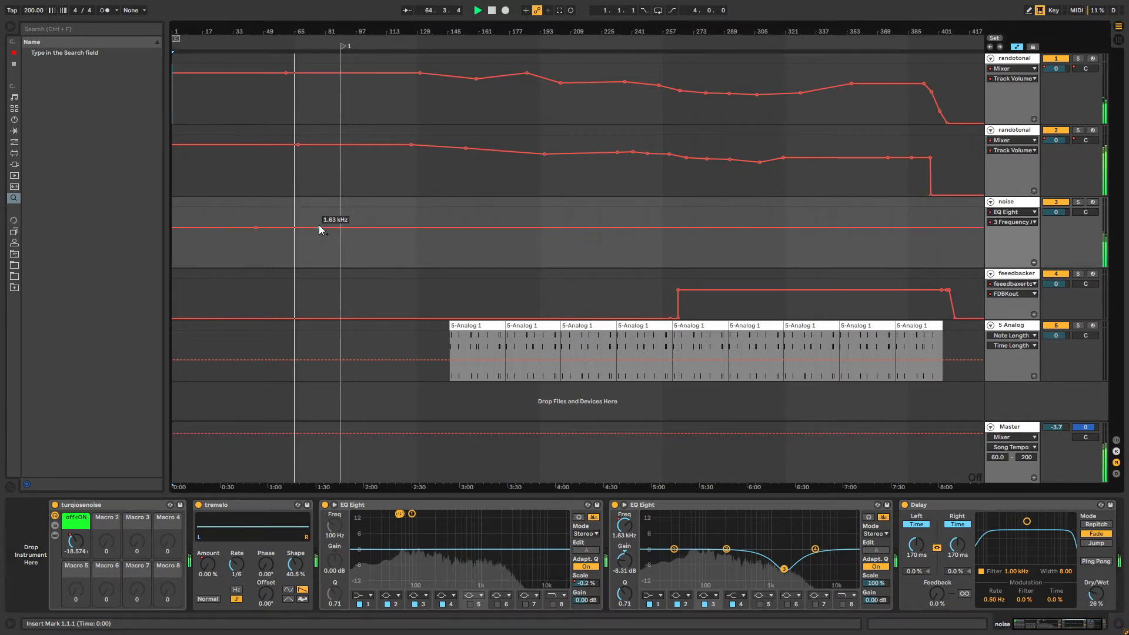
pyautogui.moveTo(325, 227); pyautogui.dragTo(332, 222)
pyautogui.click(624, 560)
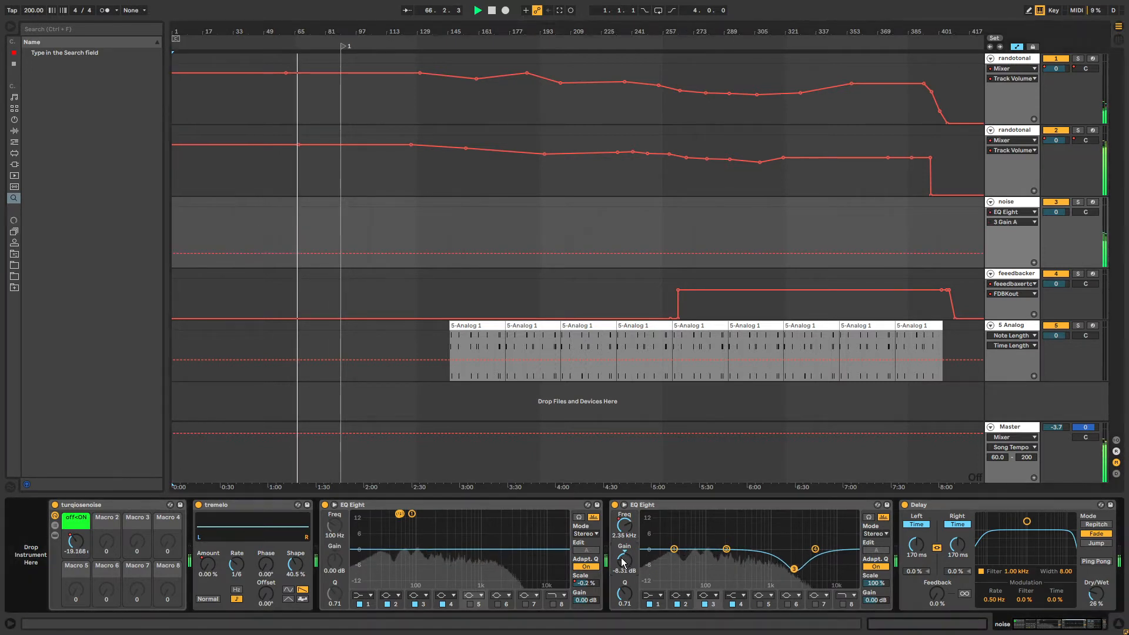
pyautogui.moveTo(268, 254); pyautogui.dragTo(227, 232)
pyautogui.rightClick(227, 231)
pyautogui.click(238, 234)
pyautogui.write('0')
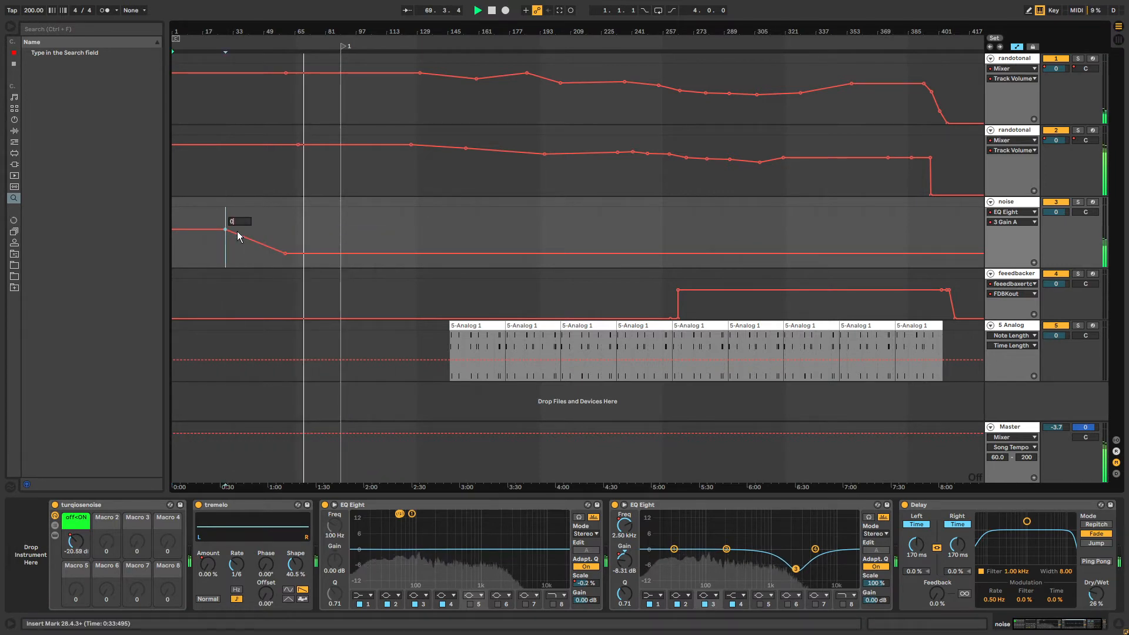
pyautogui.press('Return')
# Dip the band 3 gain envelope, snapping a breakpoint back to 0 dB and the low point to -3.26 dB.
pyautogui.moveTo(310, 257); pyautogui.dragTo(340, 230)
pyautogui.rightClick(339, 228)
pyautogui.click(355, 233)
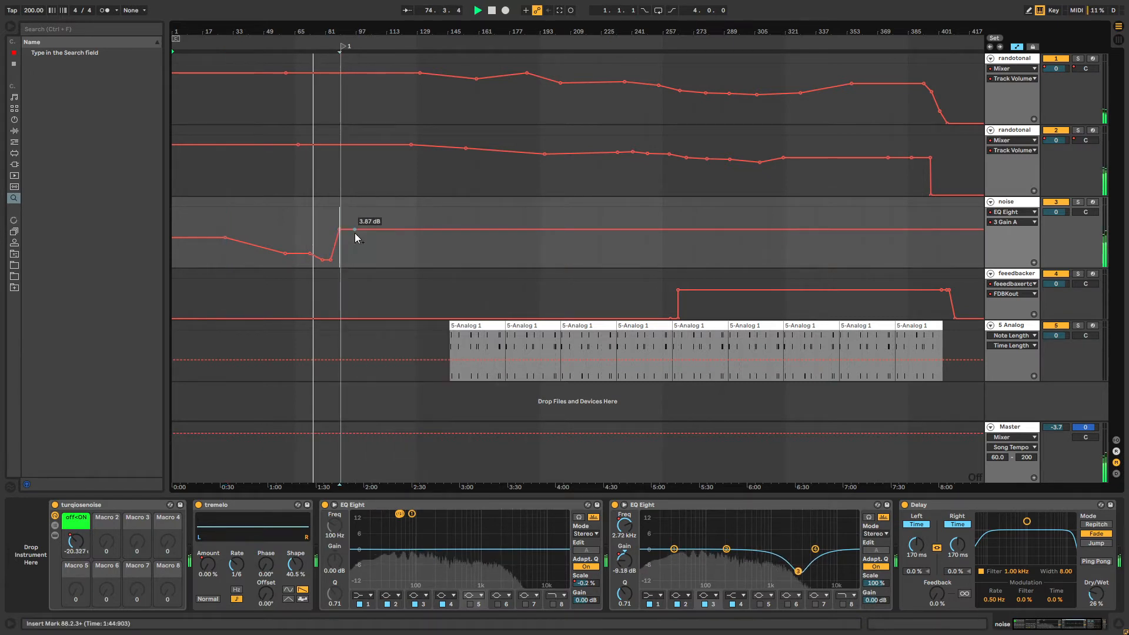
pyautogui.rightClick(337, 227)
pyautogui.click(353, 233)
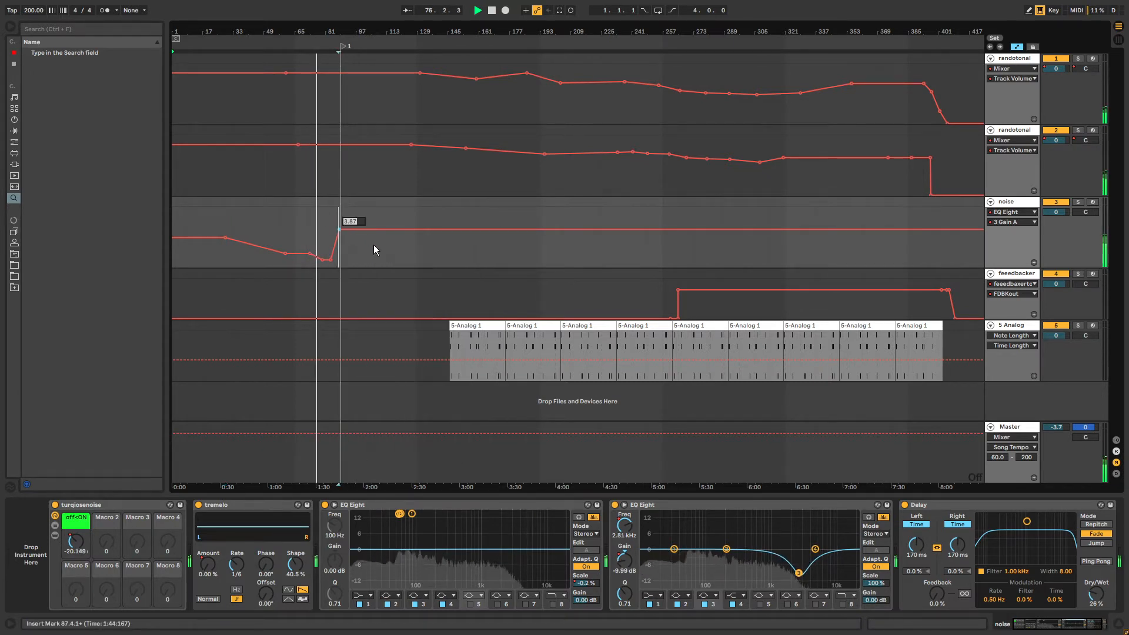
pyautogui.write('0')
pyautogui.press('Return')
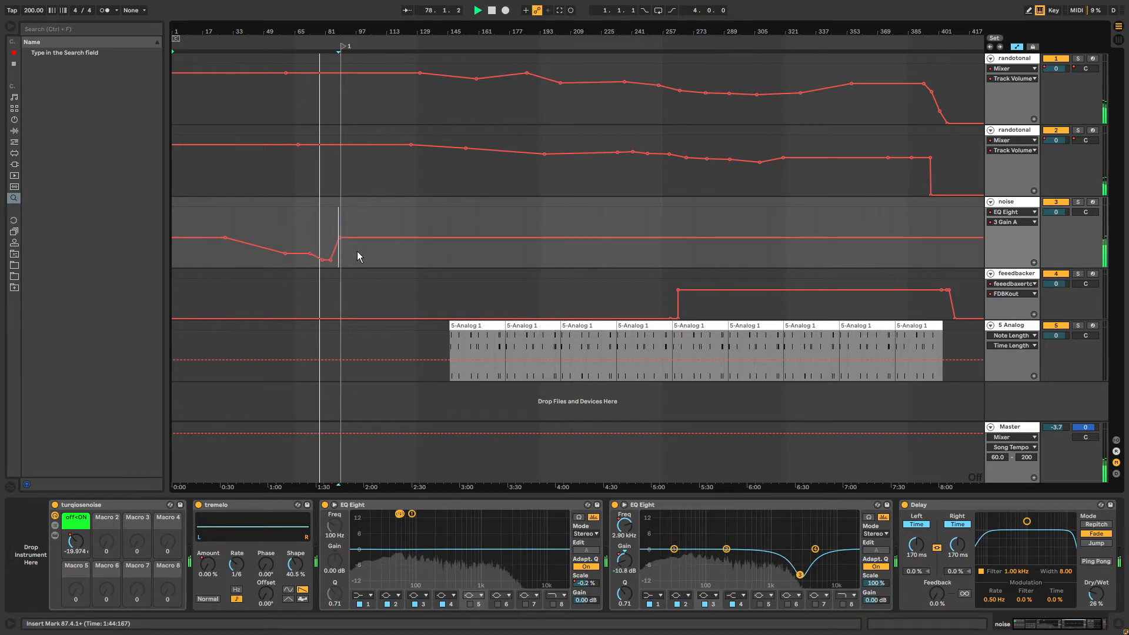
pyautogui.moveTo(330, 260)
pyautogui.mouseDown()
pyautogui.moveTo(332, 243)
pyautogui.moveTo(335, 254)
pyautogui.mouseUp()
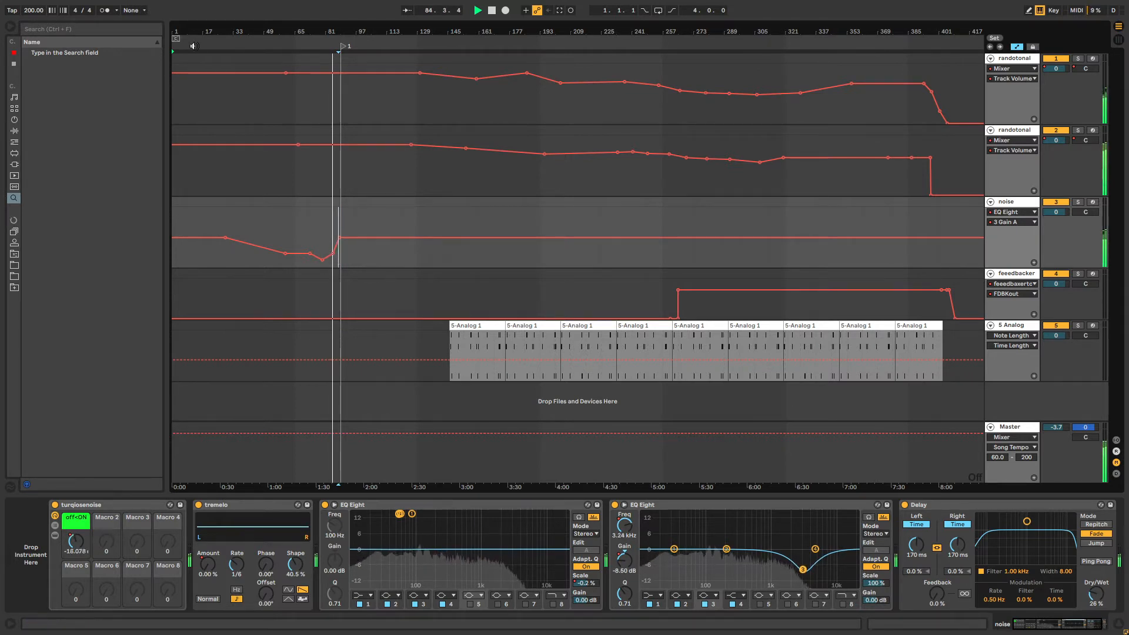
pyautogui.moveTo(174, 28); pyautogui.dragTo(174, 41)
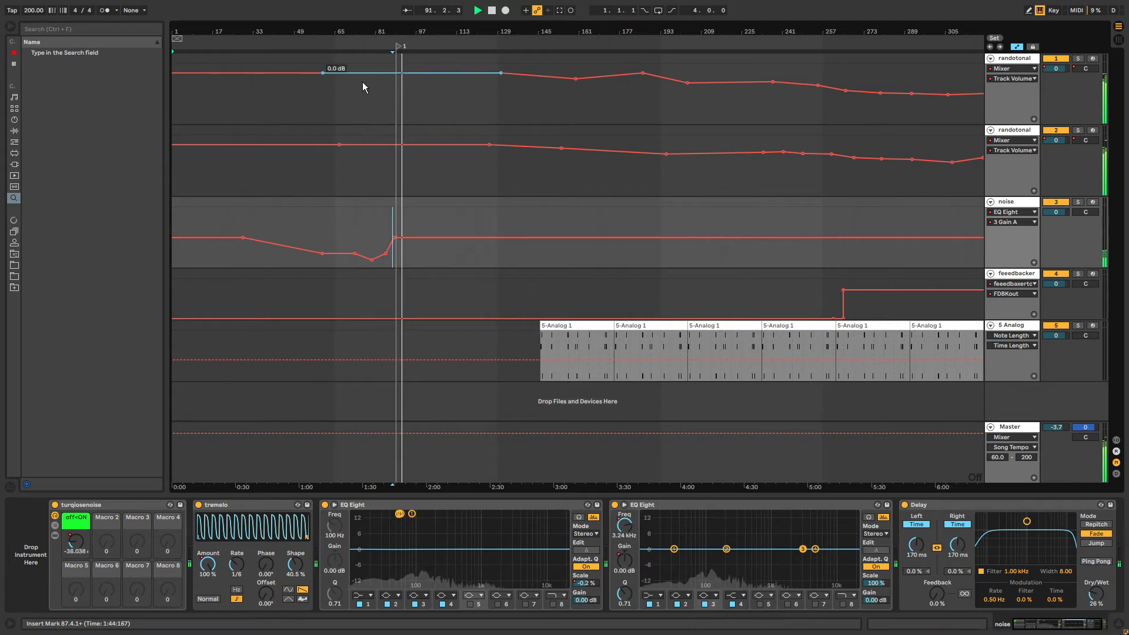
# Nudge the first randotonal track's Auto Filter frequency breakpoint slightly earlier near bar 85.
pyautogui.click(736, 72)
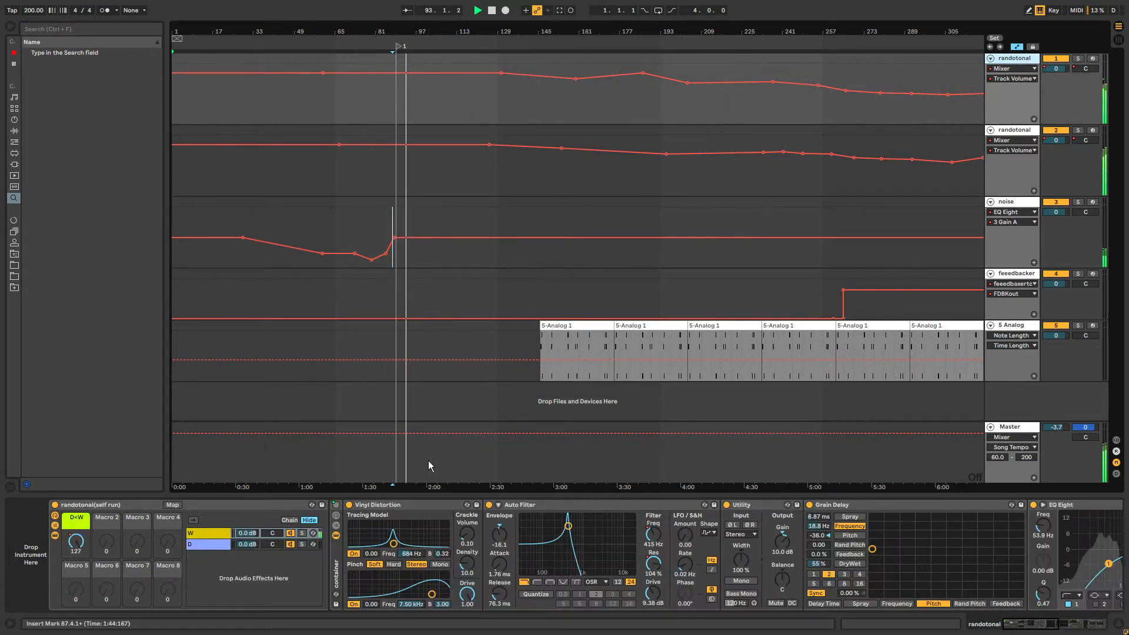
pyautogui.click(651, 534)
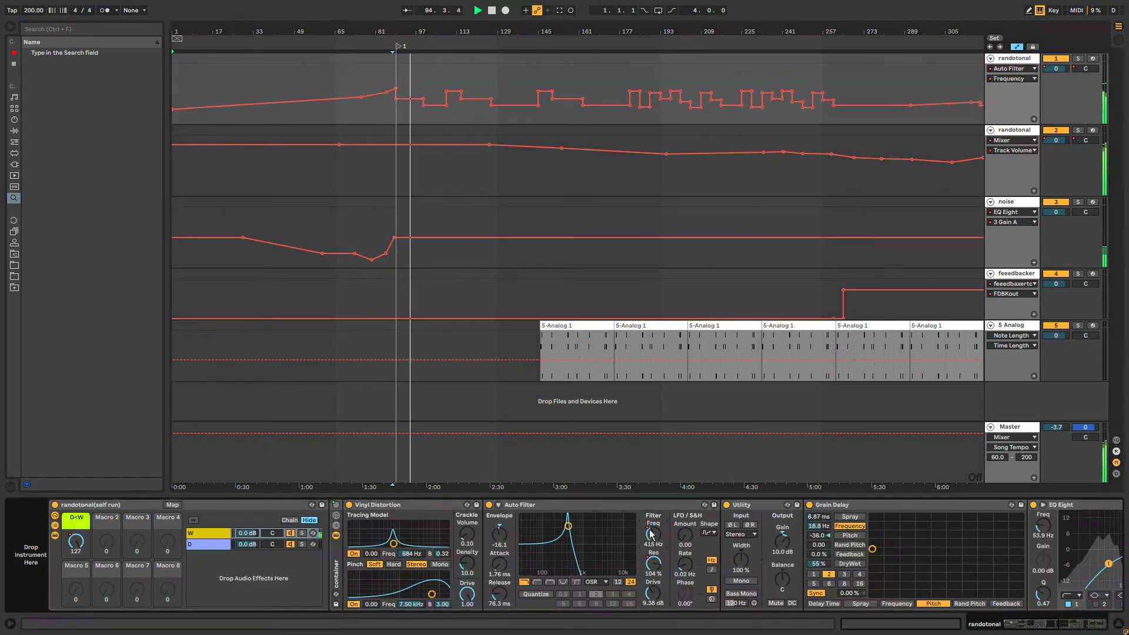
pyautogui.scroll(5, 400, 76)
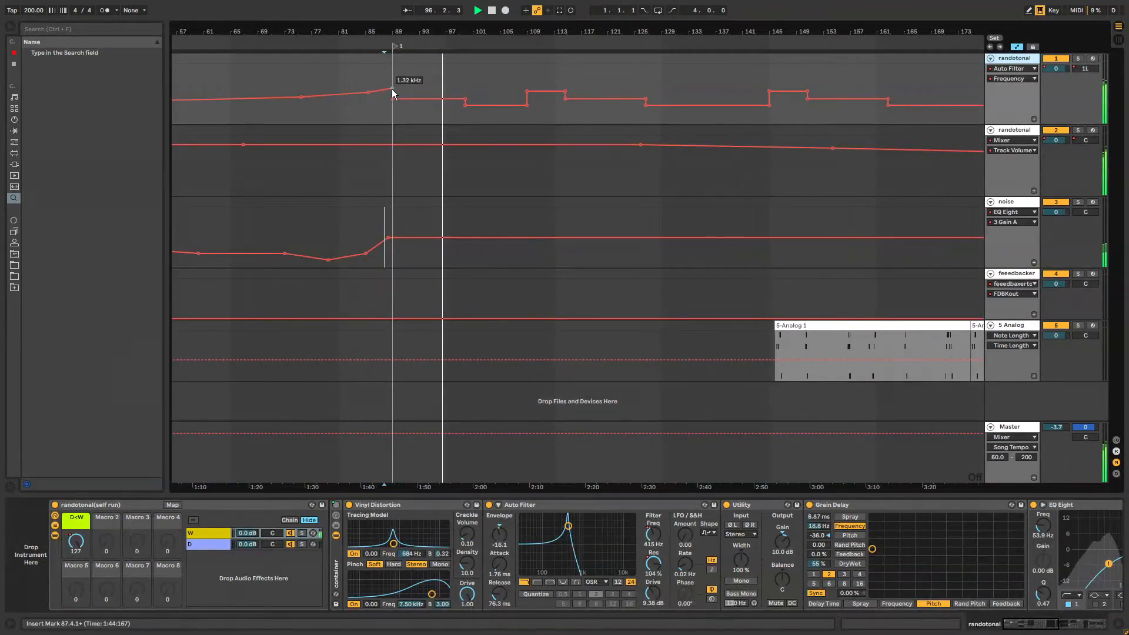
pyautogui.moveTo(392, 90); pyautogui.dragTo(366, 91)
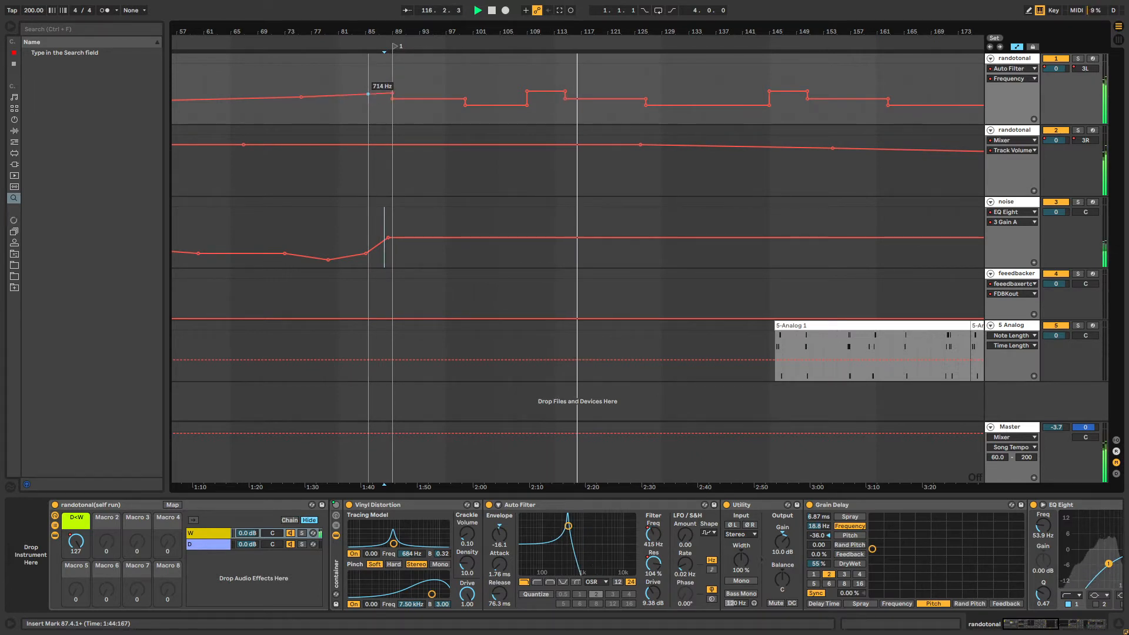
# Reshape the second randotonal track's Auto Filter frequency, lowering a breakpoint to about 1.09 kHz.
pyautogui.click(1002, 130)
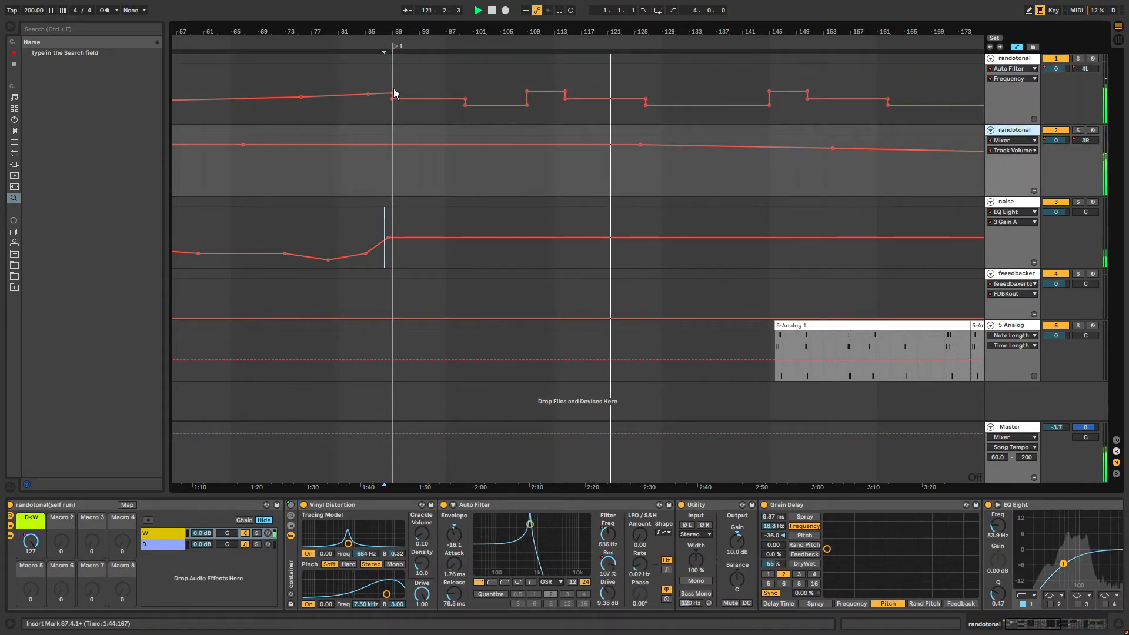
pyautogui.moveTo(393, 92)
pyautogui.mouseDown()
pyautogui.moveTo(911, 88)
pyautogui.moveTo(450, 112)
pyautogui.moveTo(469, 96)
pyautogui.moveTo(806, 84)
pyautogui.moveTo(298, 87)
pyautogui.moveTo(879, 94)
pyautogui.moveTo(383, 97)
pyautogui.moveTo(389, 86)
pyautogui.moveTo(395, 100)
pyautogui.moveTo(389, 89)
pyautogui.moveTo(629, 94)
pyautogui.moveTo(437, 104)
pyautogui.moveTo(382, 99)
pyautogui.moveTo(658, 83)
pyautogui.moveTo(382, 98)
pyautogui.moveTo(392, 87)
pyautogui.moveTo(402, 100)
pyautogui.moveTo(397, 77)
pyautogui.moveTo(392, 86)
pyautogui.mouseUp()
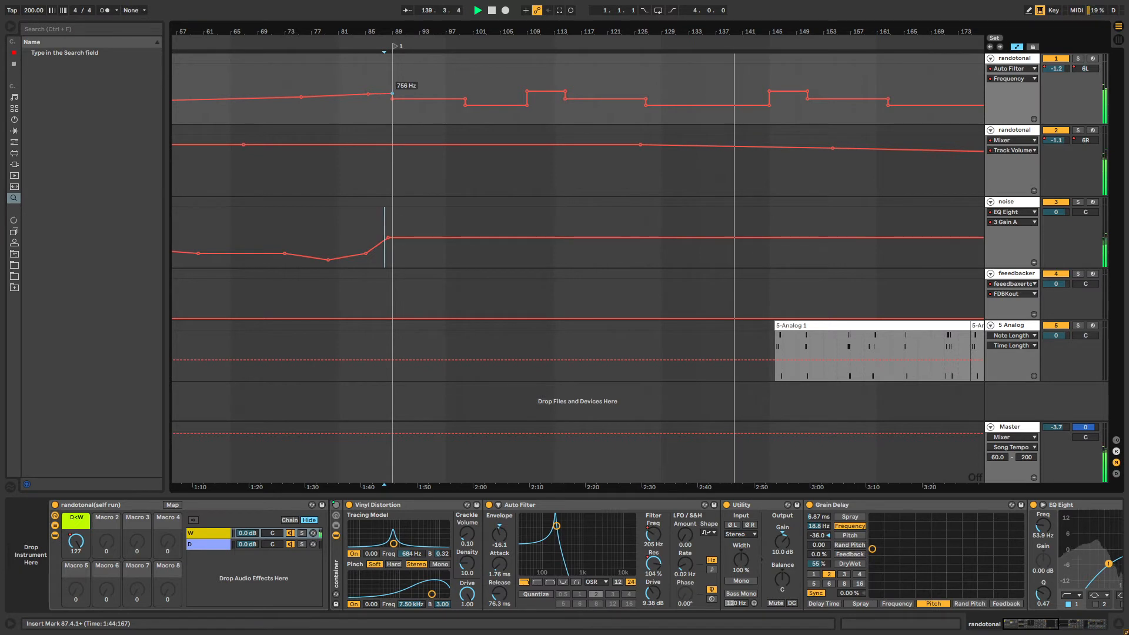
pyautogui.click(1024, 138)
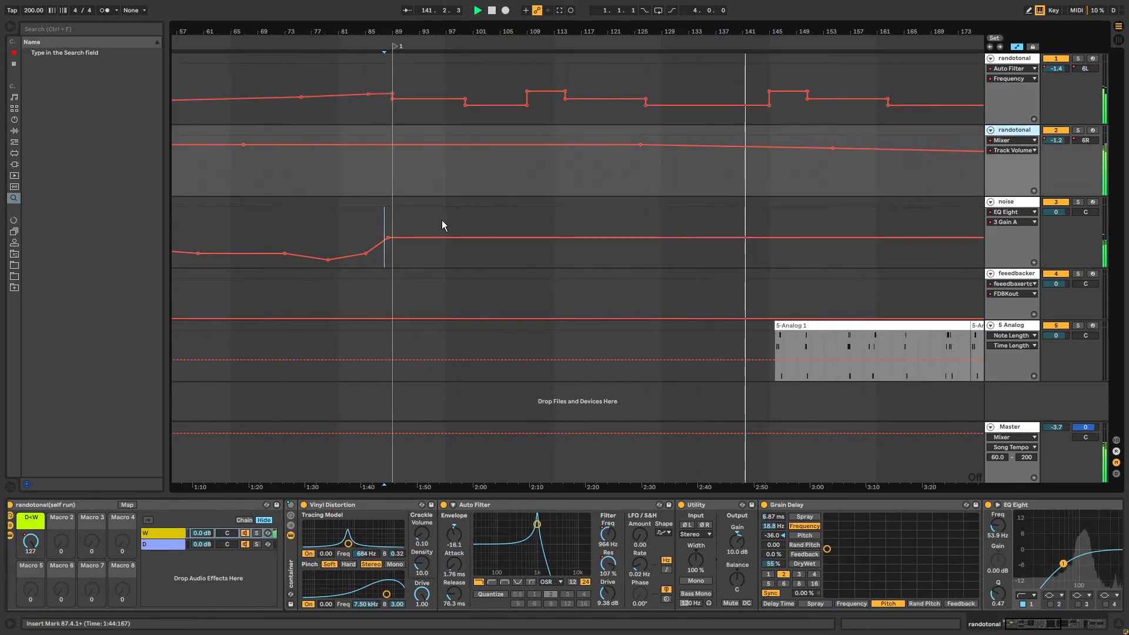
pyautogui.click(608, 536)
pyautogui.moveTo(393, 162); pyautogui.dragTo(392, 166)
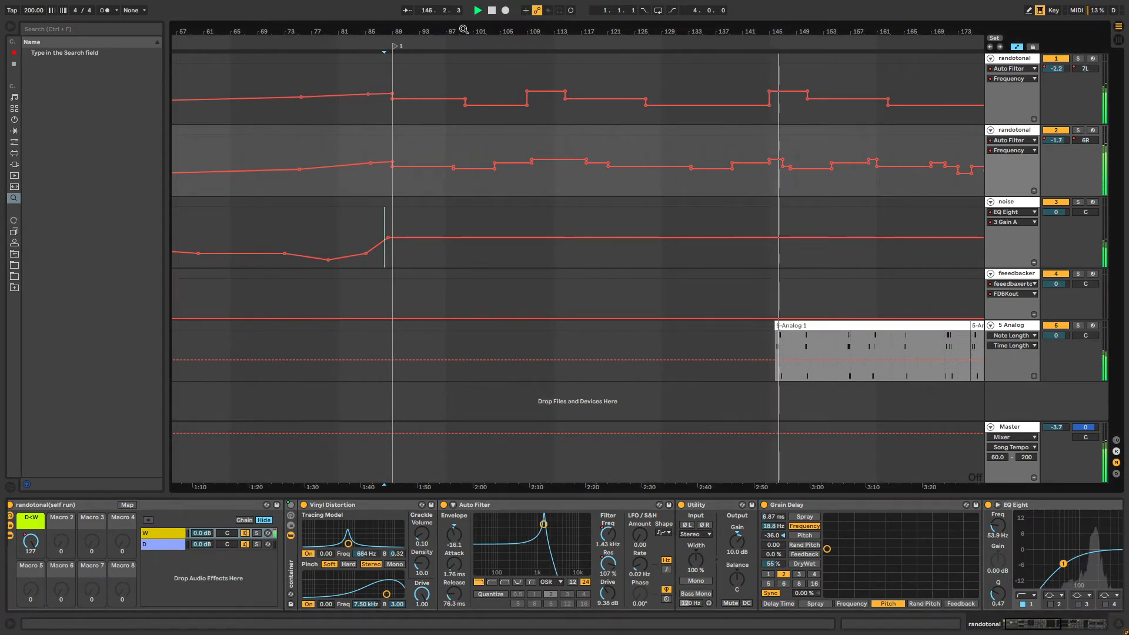
pyautogui.moveTo(462, 28); pyautogui.dragTo(394, 28)
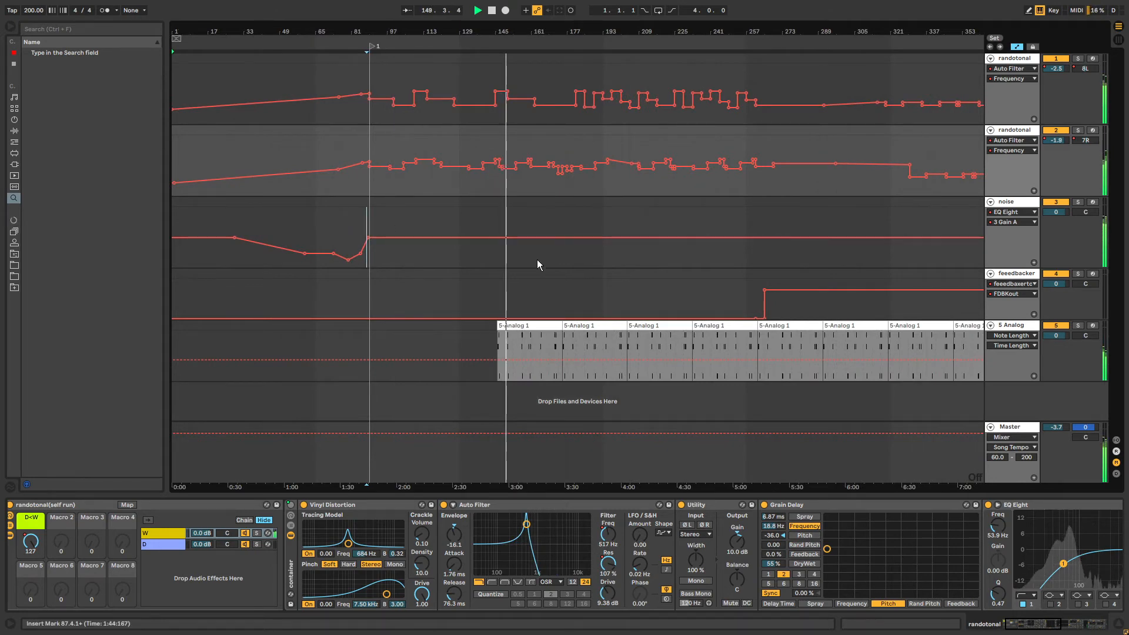
pyautogui.click(1021, 202)
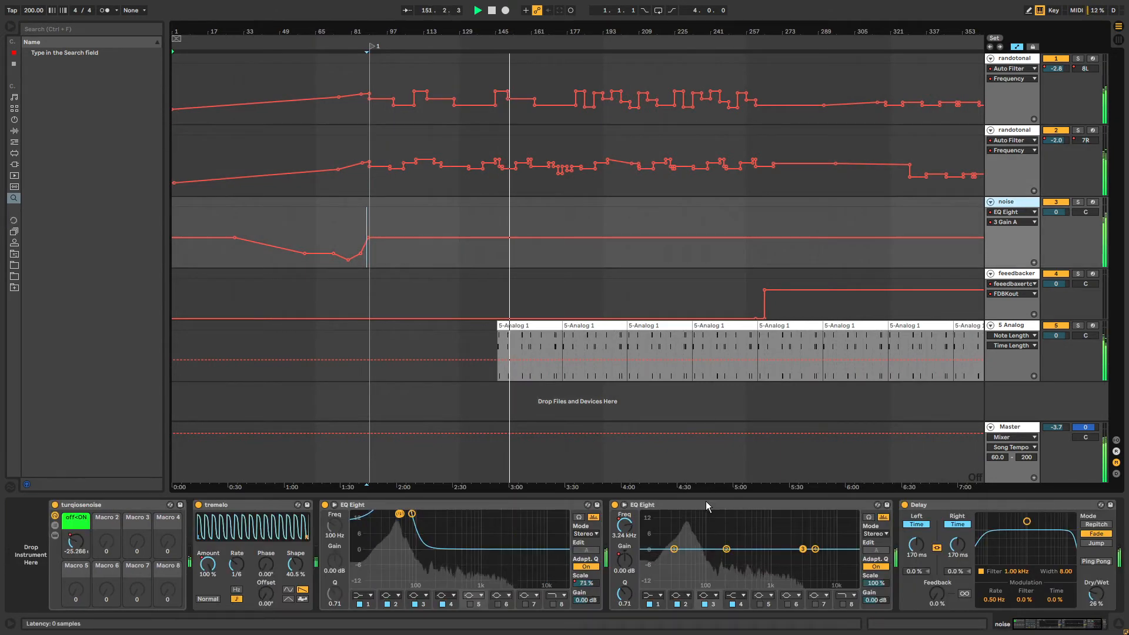
# Set the noise track's Delay Dry/Wet to 56%.
pyautogui.click(1027, 330)
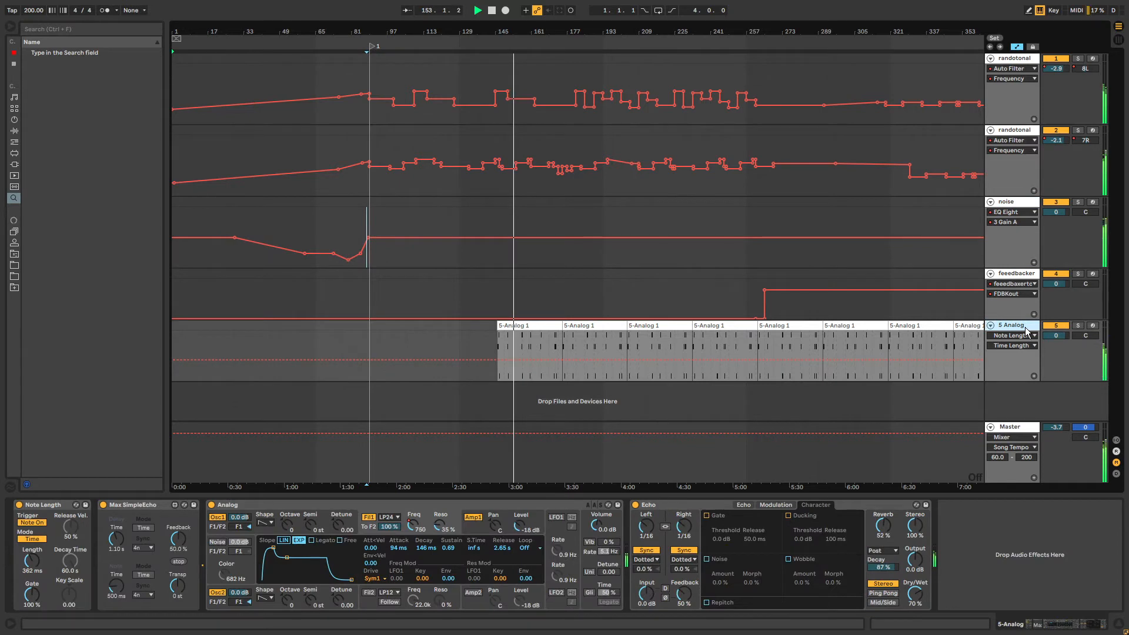
pyautogui.click(1056, 335)
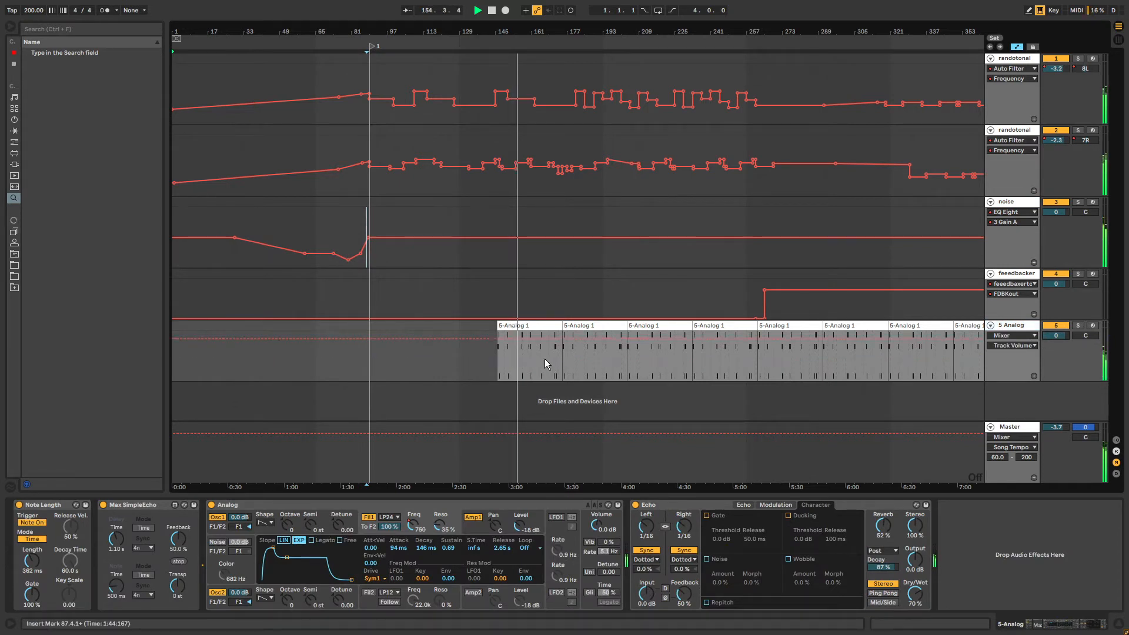
pyautogui.click(1006, 202)
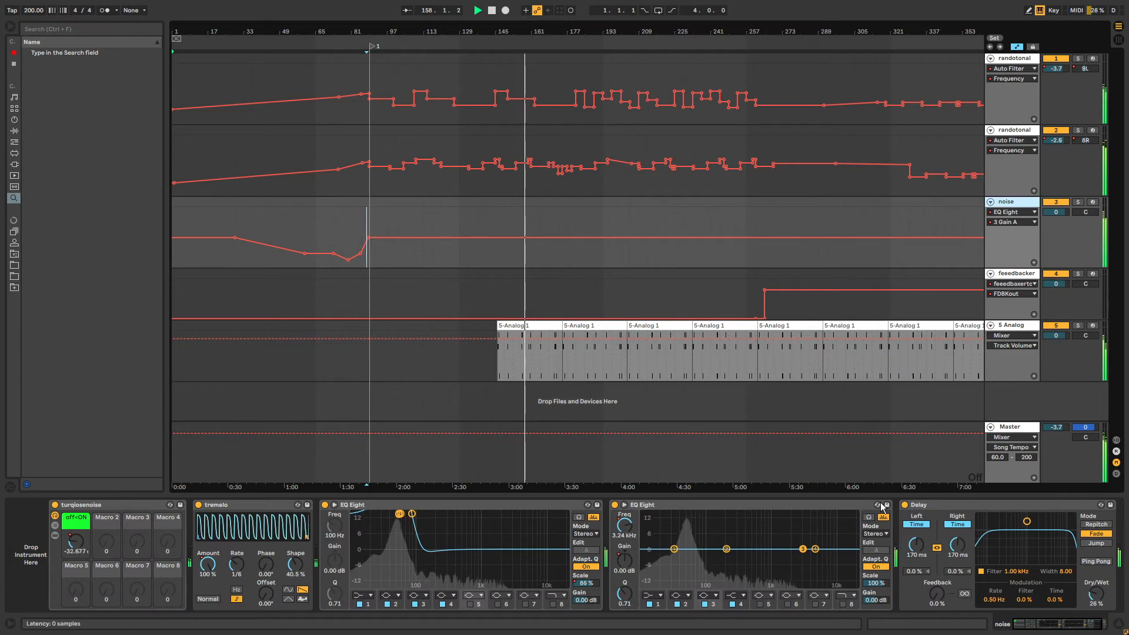
pyautogui.click(1095, 596)
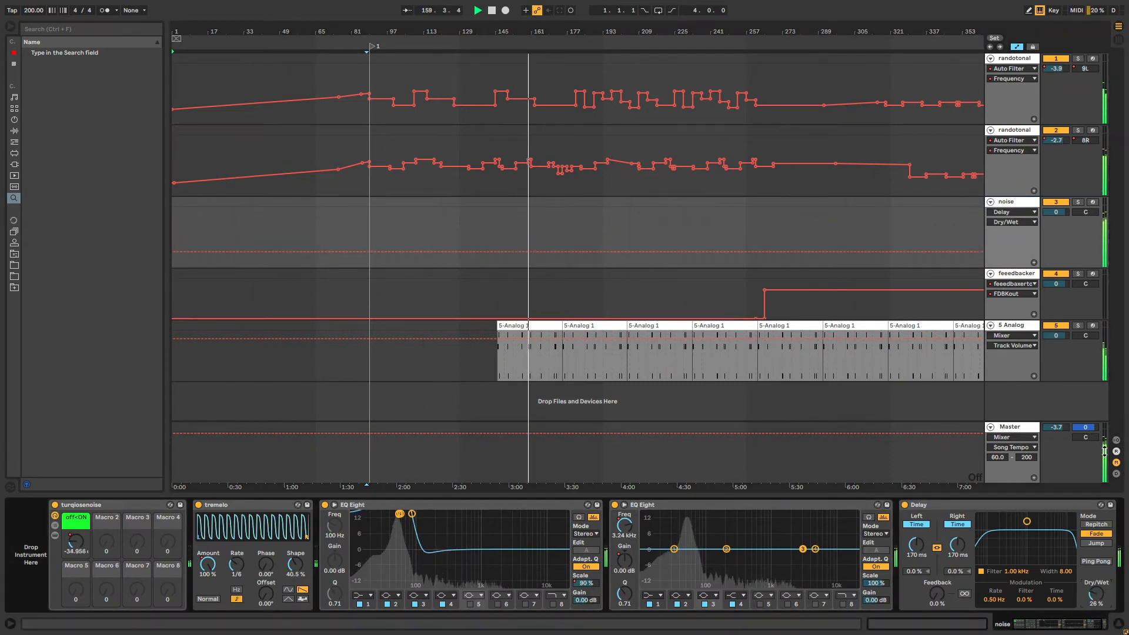
pyautogui.moveTo(1095, 595); pyautogui.dragTo(1095, 599)
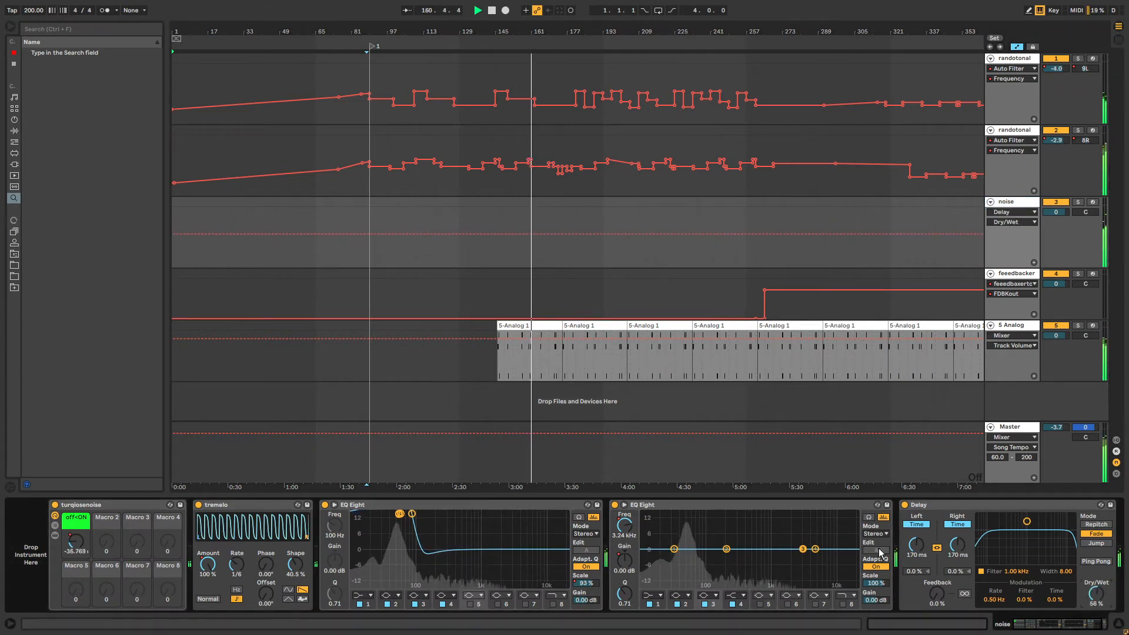
# Add a left delay time breakpoint and pull a Dry/Wet breakpoint down to 0%.
pyautogui.click(921, 547)
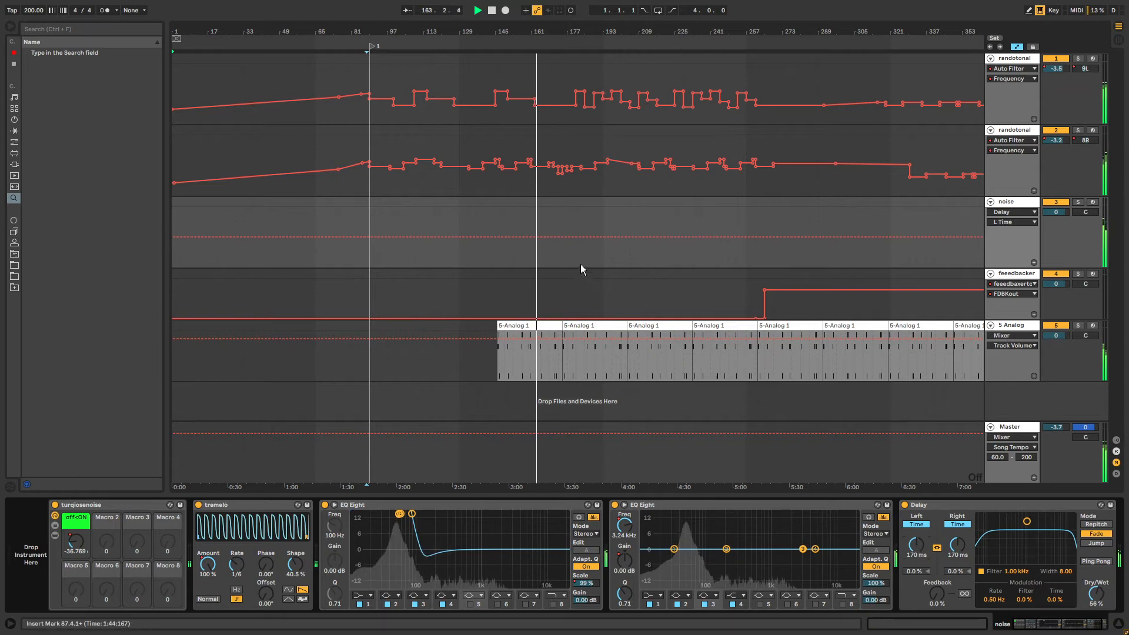
pyautogui.click(372, 237)
pyautogui.press('-')
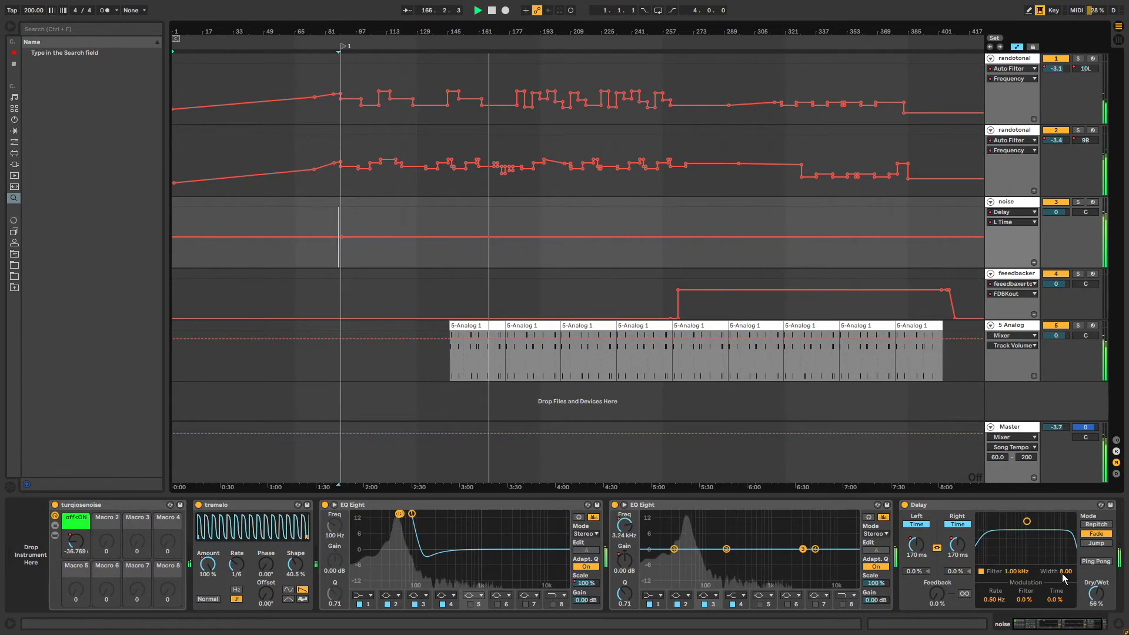
pyautogui.click(1098, 593)
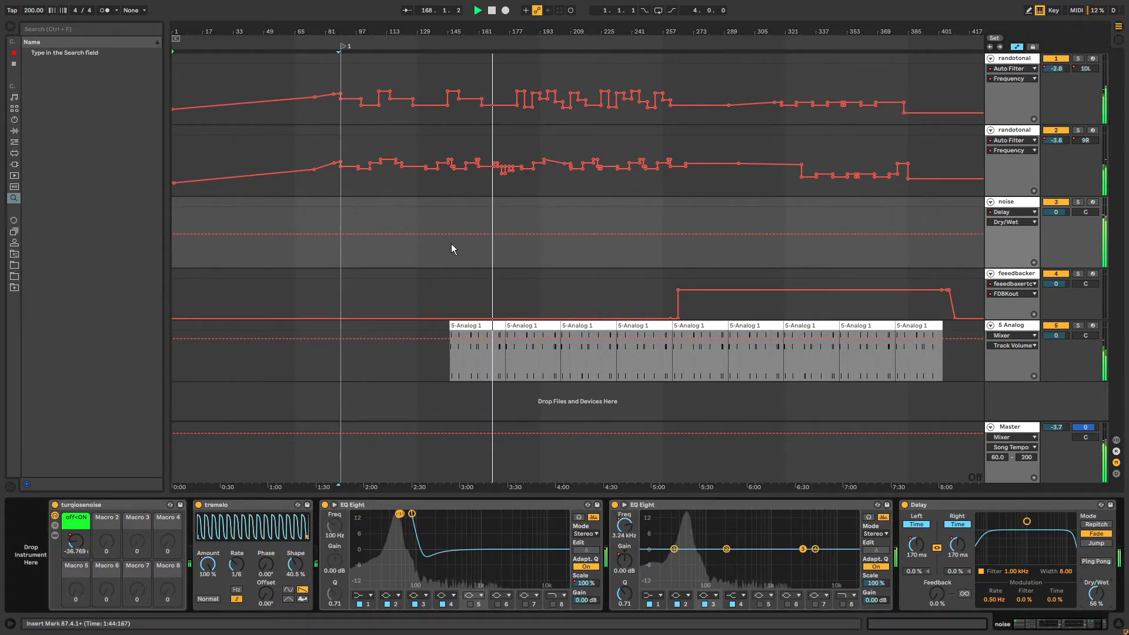
pyautogui.click(341, 235)
pyautogui.moveTo(328, 235); pyautogui.dragTo(310, 267)
# Ramp the noise delay's left time upward toward the end of the song.
pyautogui.click(917, 546)
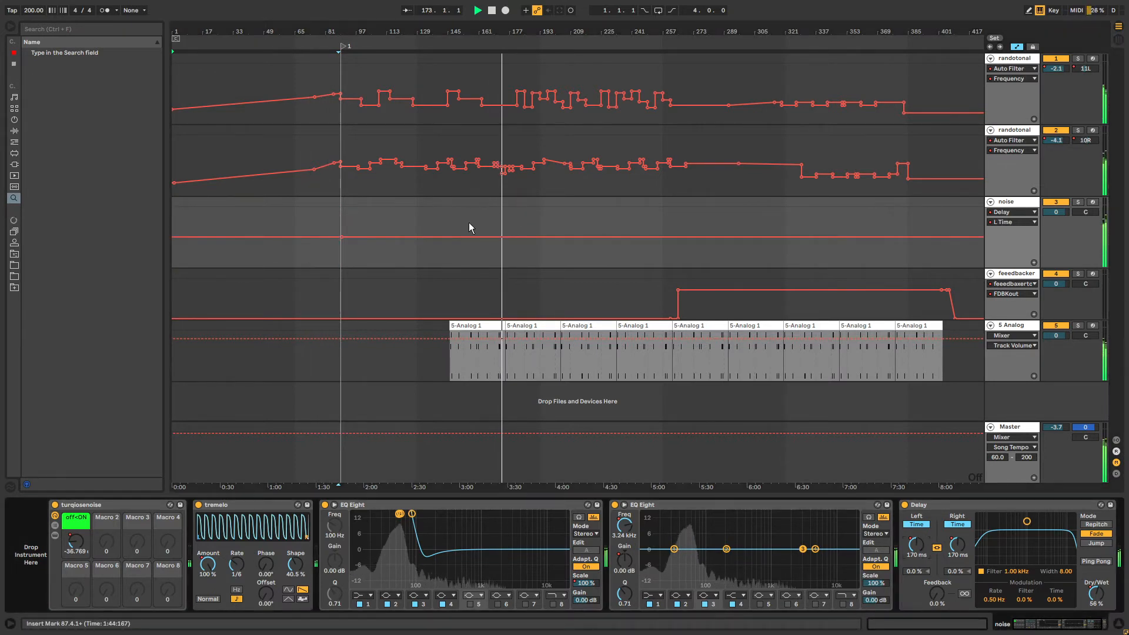
pyautogui.moveTo(653, 238); pyautogui.dragTo(948, 221)
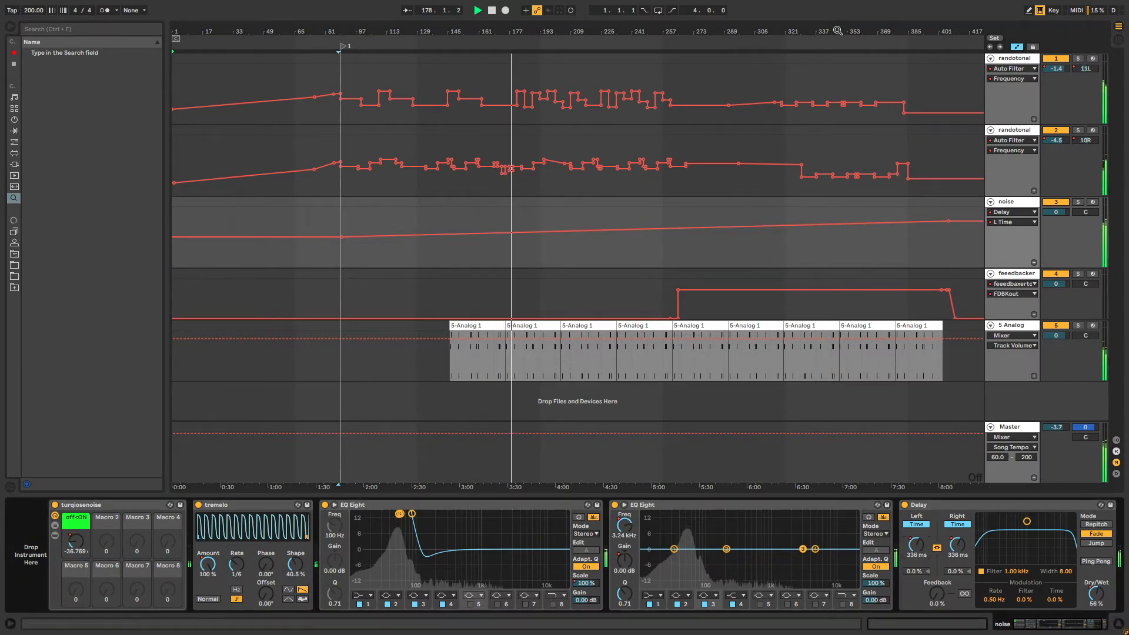
pyautogui.moveTo(839, 31); pyautogui.dragTo(838, 33)
# Unlink the delay times and ramp R Time from low at the start to about 1.58 s.
pyautogui.click(937, 549)
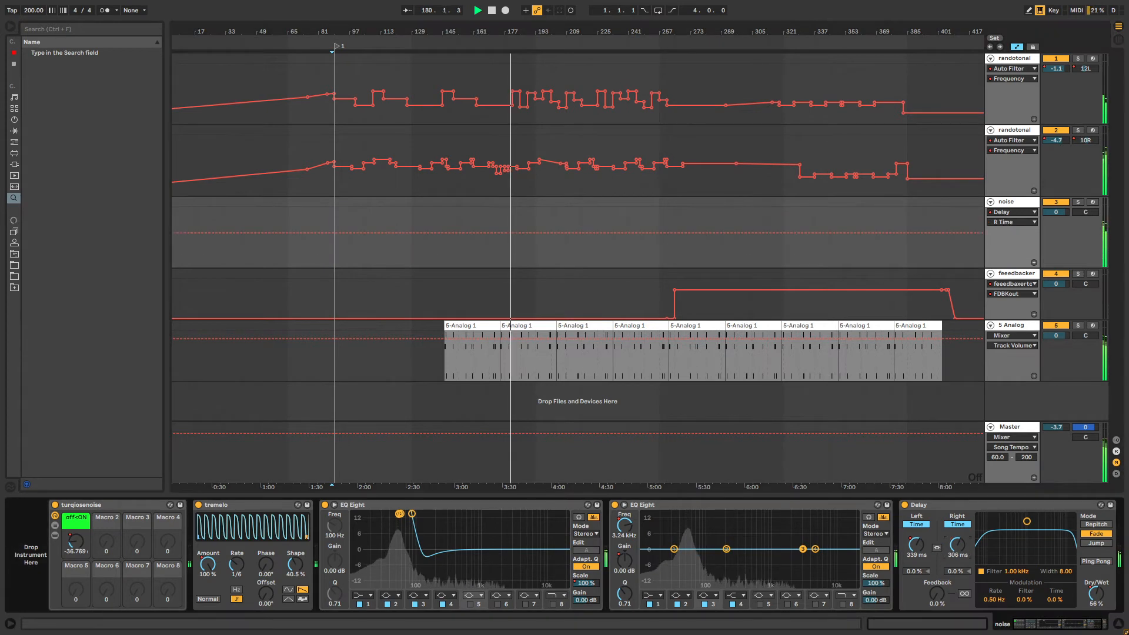
pyautogui.click(935, 226)
pyautogui.moveTo(352, 225); pyautogui.dragTo(301, 239)
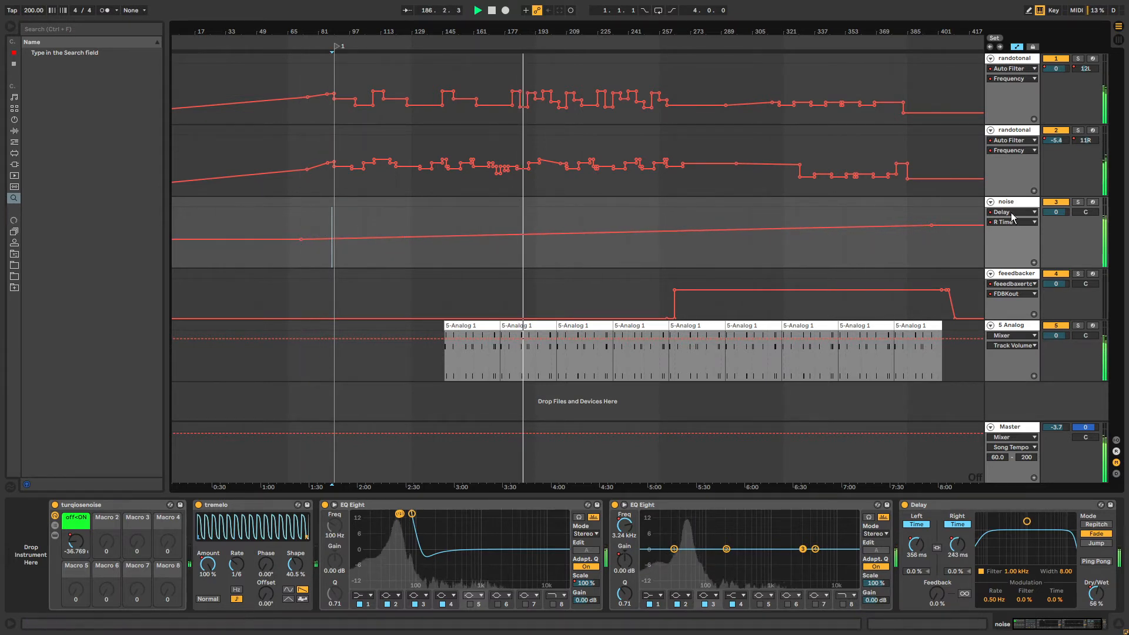
pyautogui.click(940, 506)
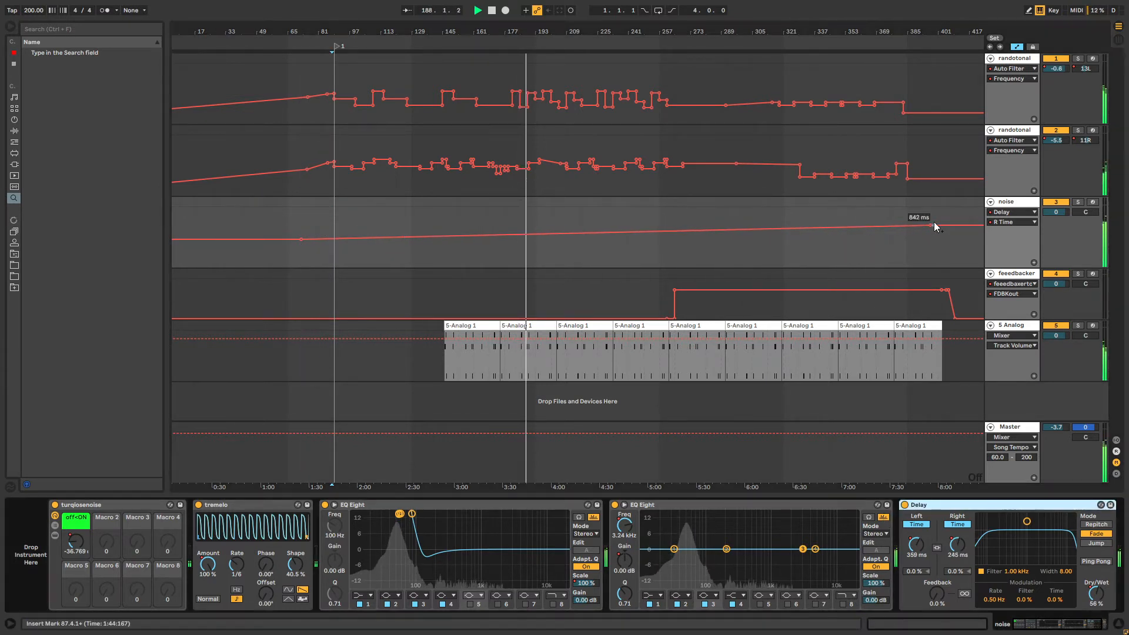
pyautogui.moveTo(932, 225); pyautogui.dragTo(931, 221)
pyautogui.moveTo(918, 26); pyautogui.dragTo(893, 35)
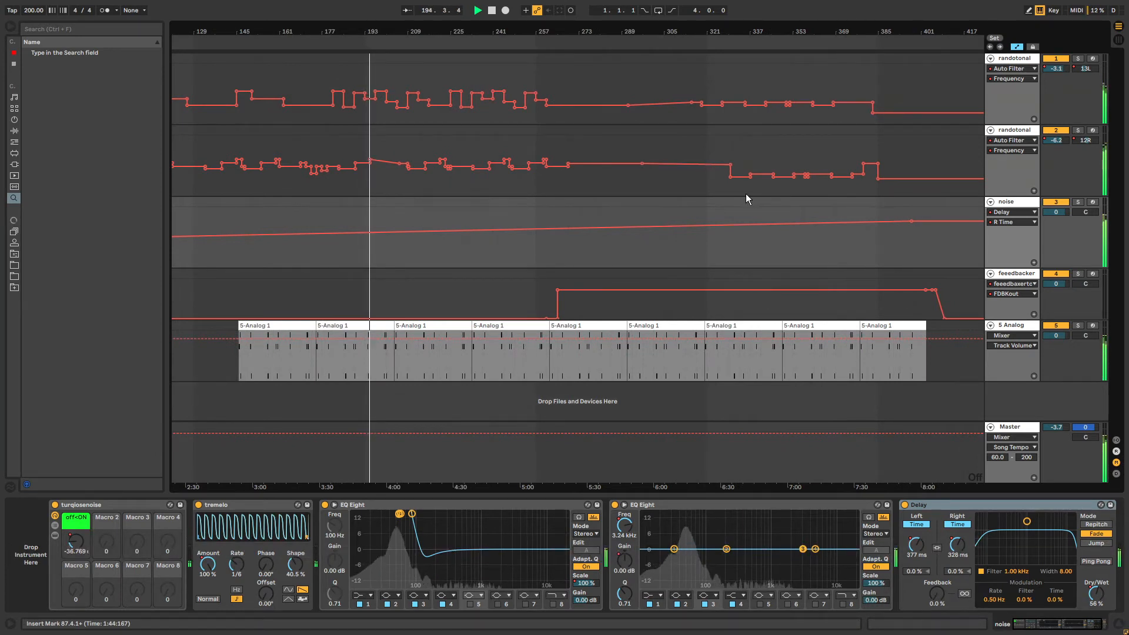
# Add F1 Freq automation breakpoints on the 5-Analog track at 601, 802, 693, 693, 505 and 1.0k.
pyautogui.click(972, 349)
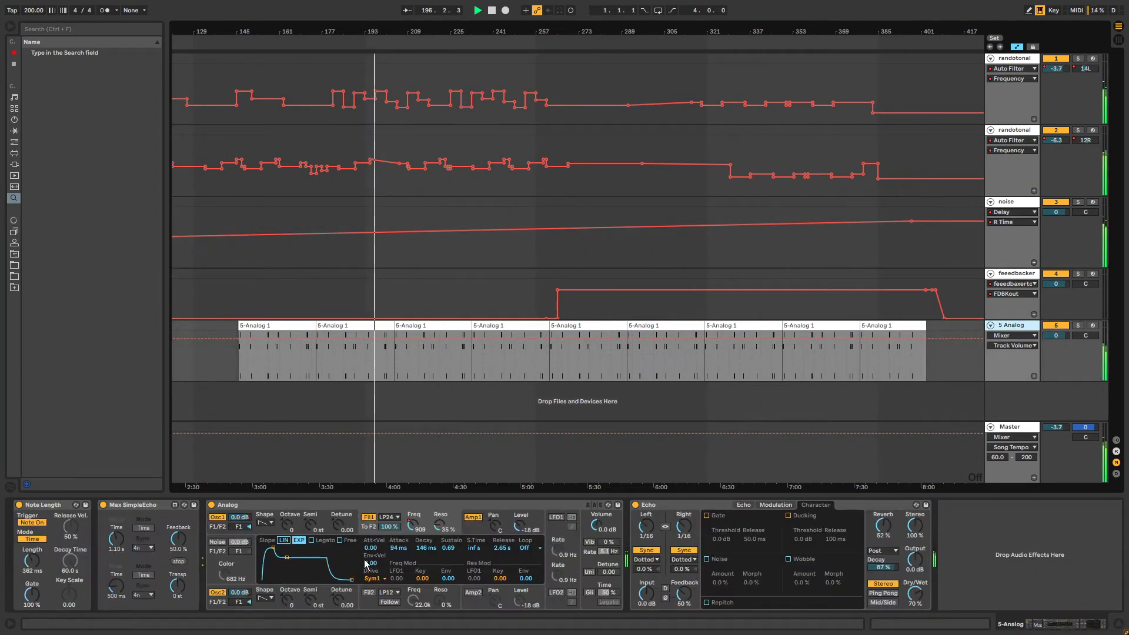
pyautogui.click(411, 527)
pyautogui.moveTo(374, 354); pyautogui.dragTo(377, 358)
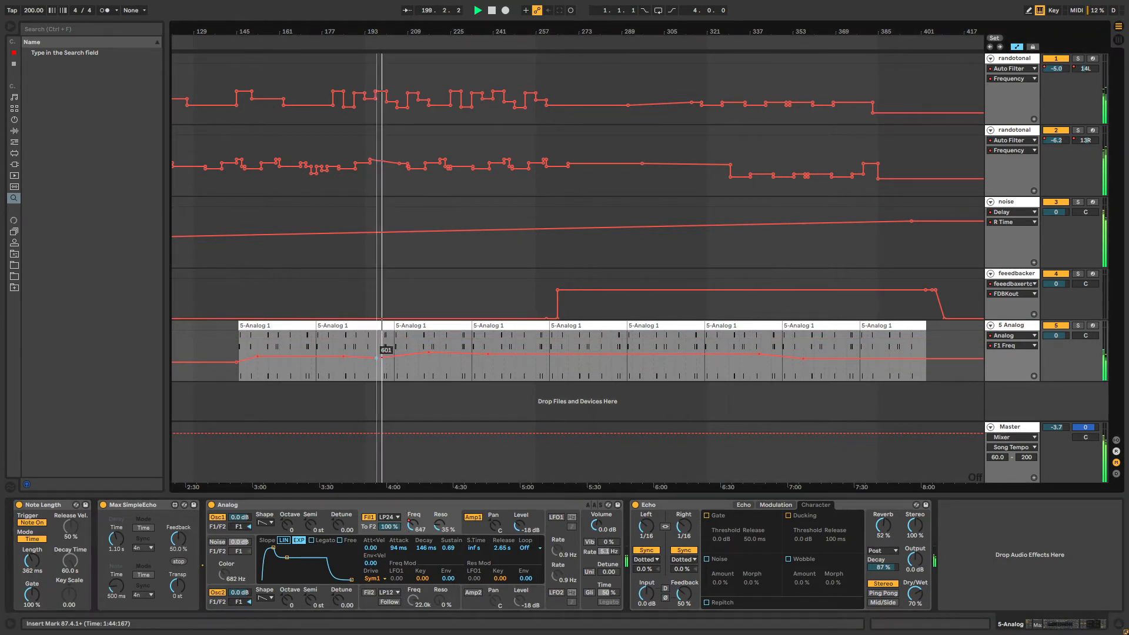
pyautogui.click(408, 356)
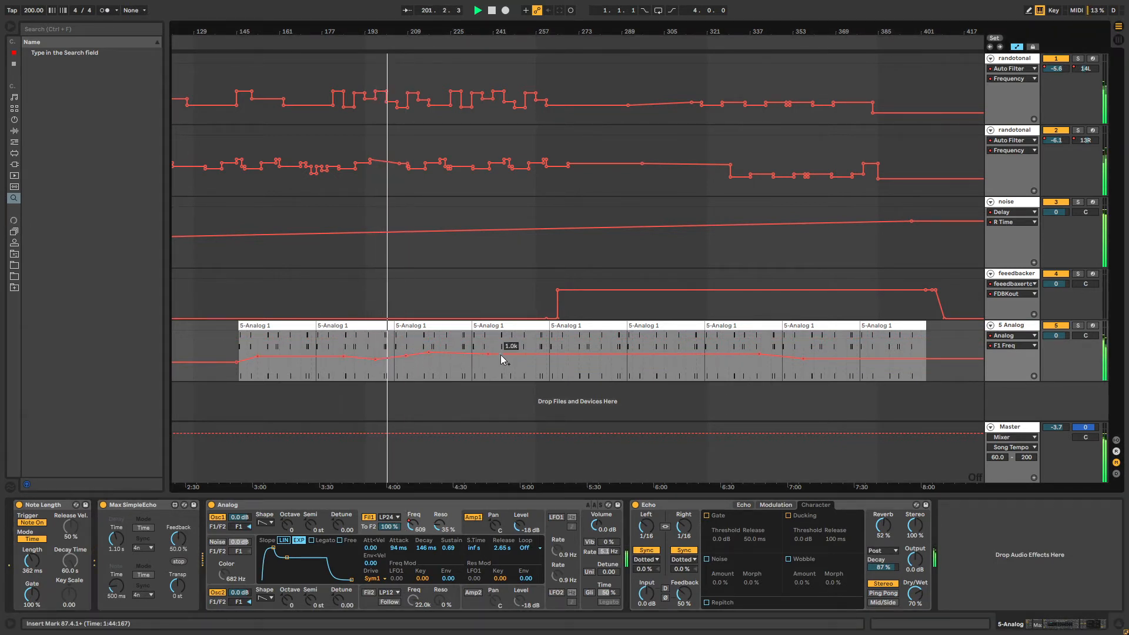
pyautogui.click(525, 356)
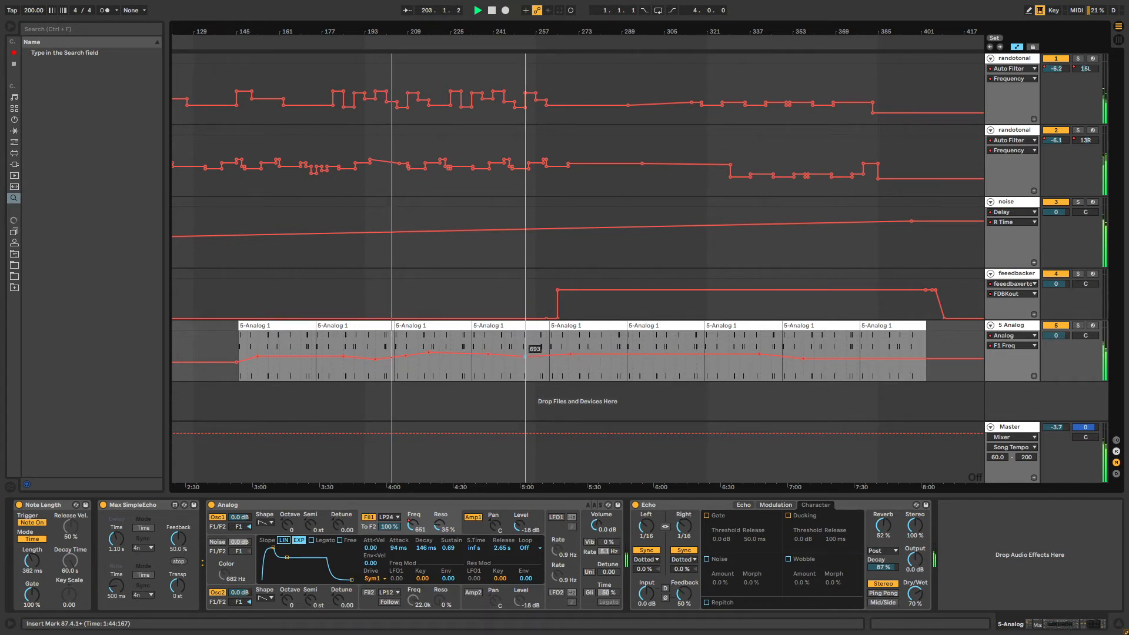
pyautogui.click(617, 355)
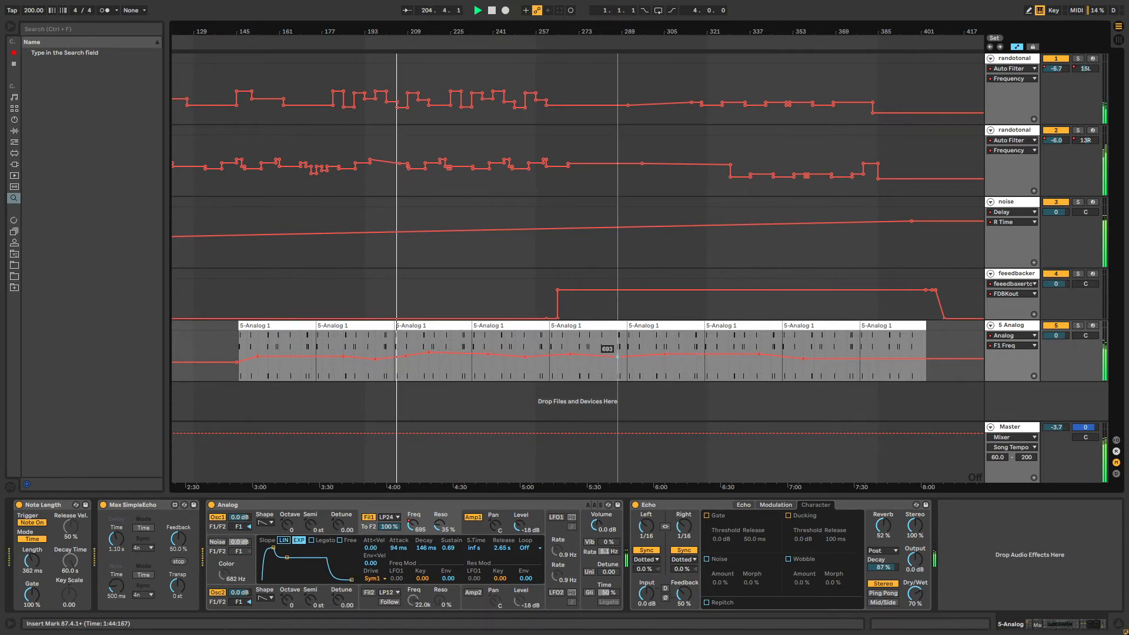
pyautogui.click(717, 358)
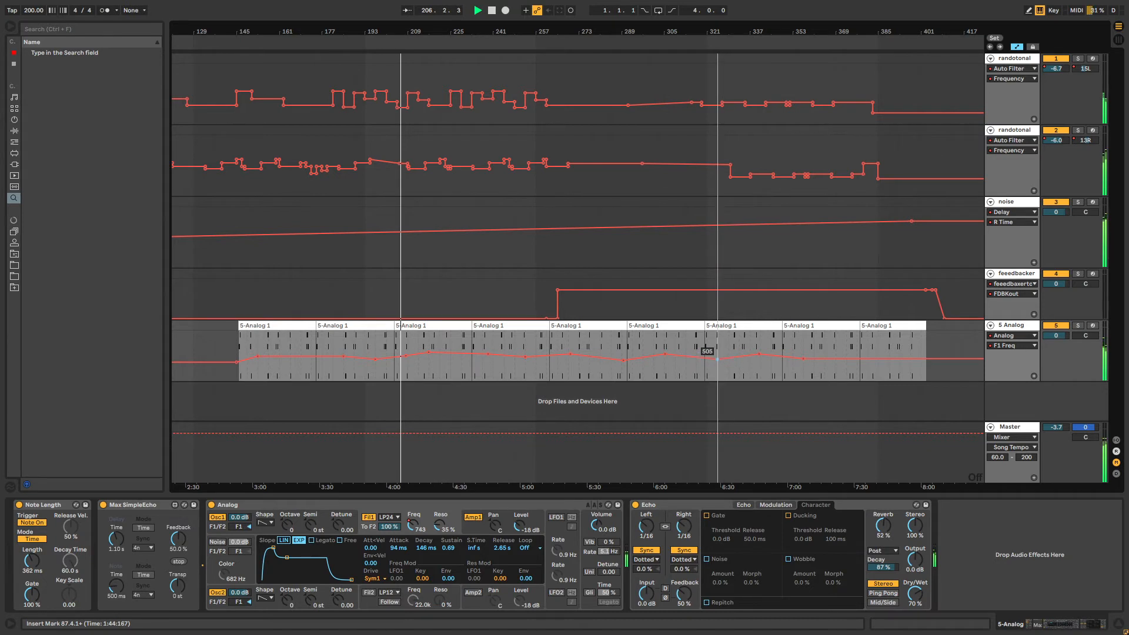
pyautogui.click(305, 355)
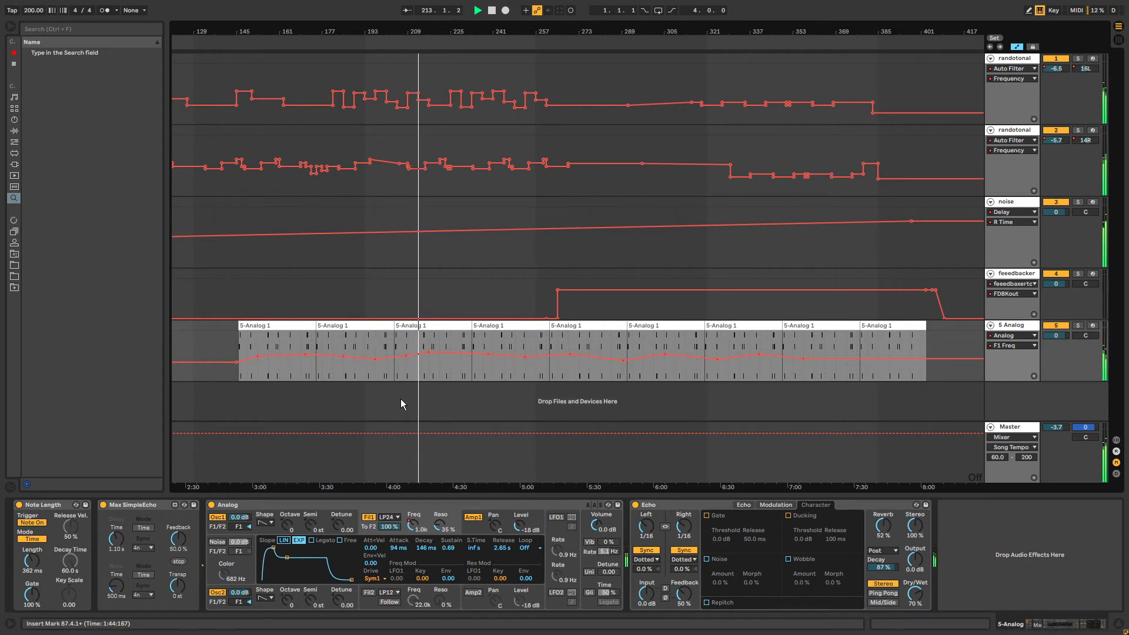
# Switch the automation lane to F1 Resonance and start renaming the 5-Analog track, clearing the half-typed name.
pyautogui.click(440, 525)
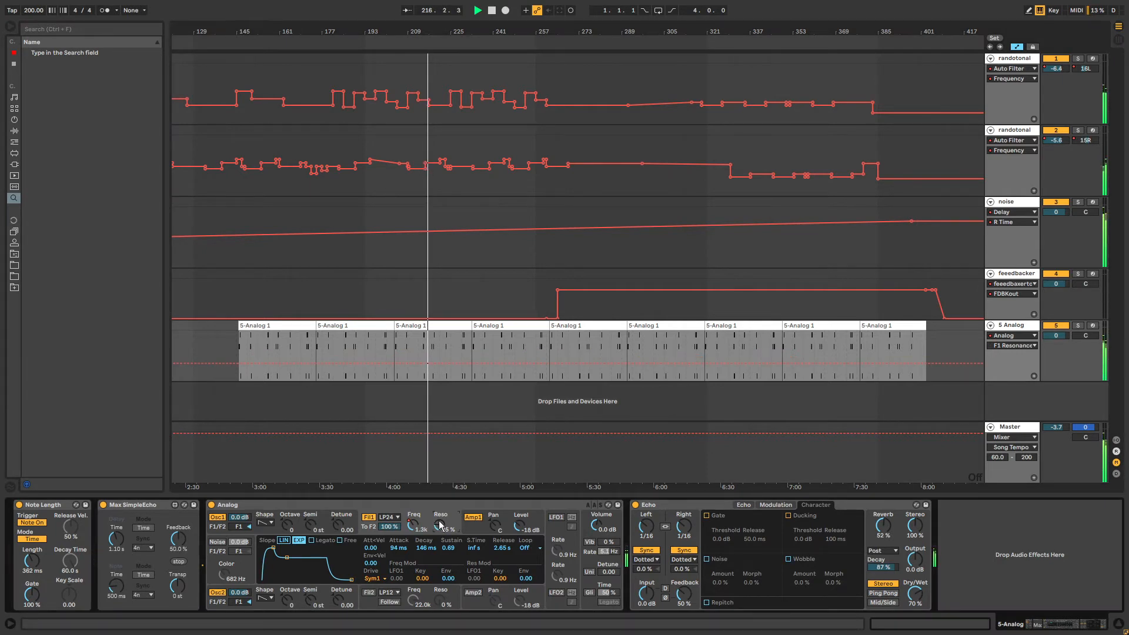
pyautogui.click(1009, 327)
pyautogui.hotkey('ctrl', 'r')
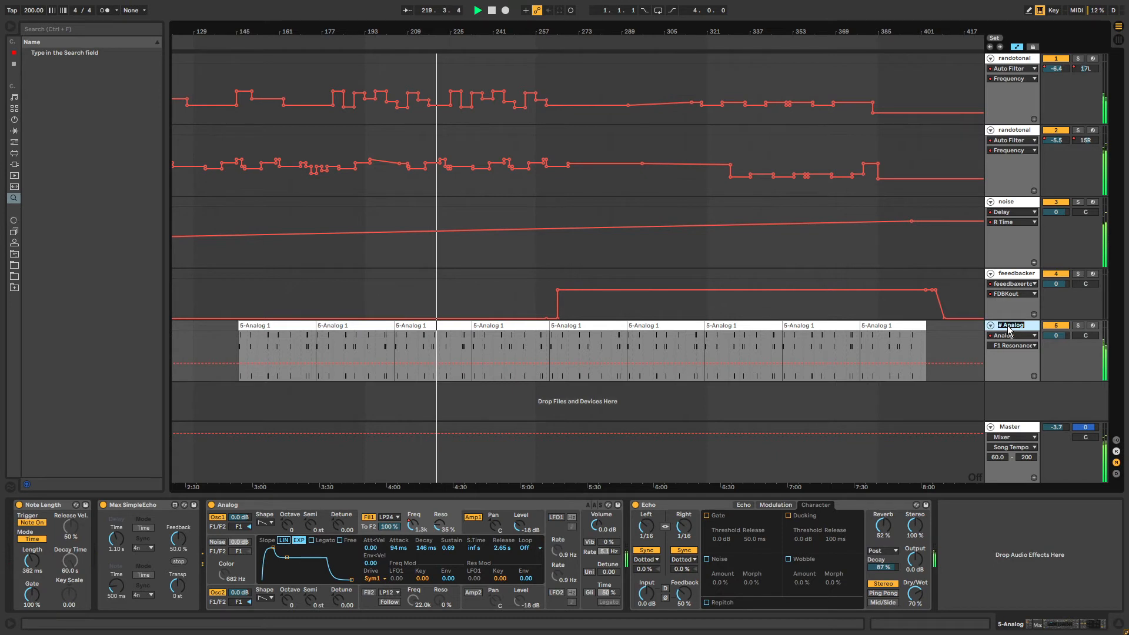
pyautogui.write('t')
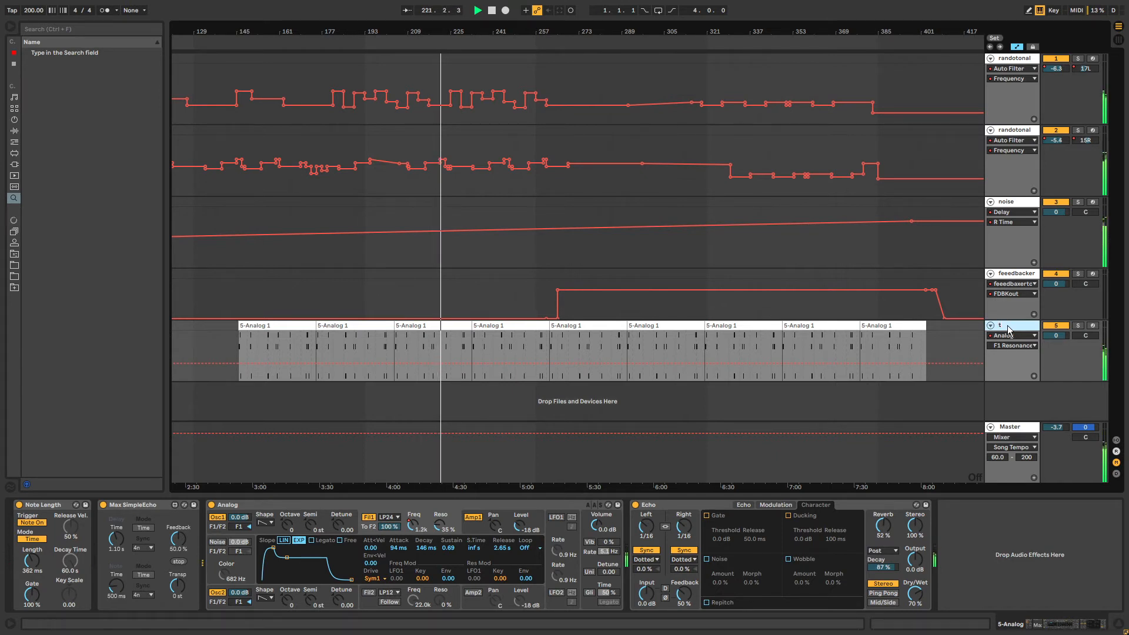
pyautogui.write('ensio')
pyautogui.press('BackSpace')
pyautogui.press('BackSpace')
pyautogui.press('BackSpace')
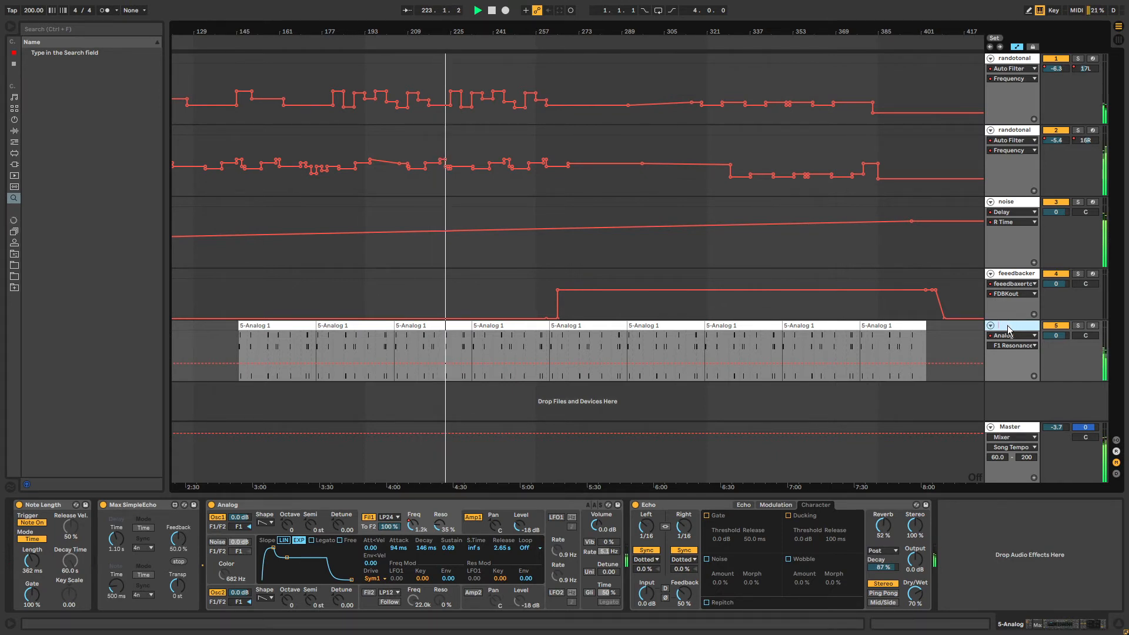
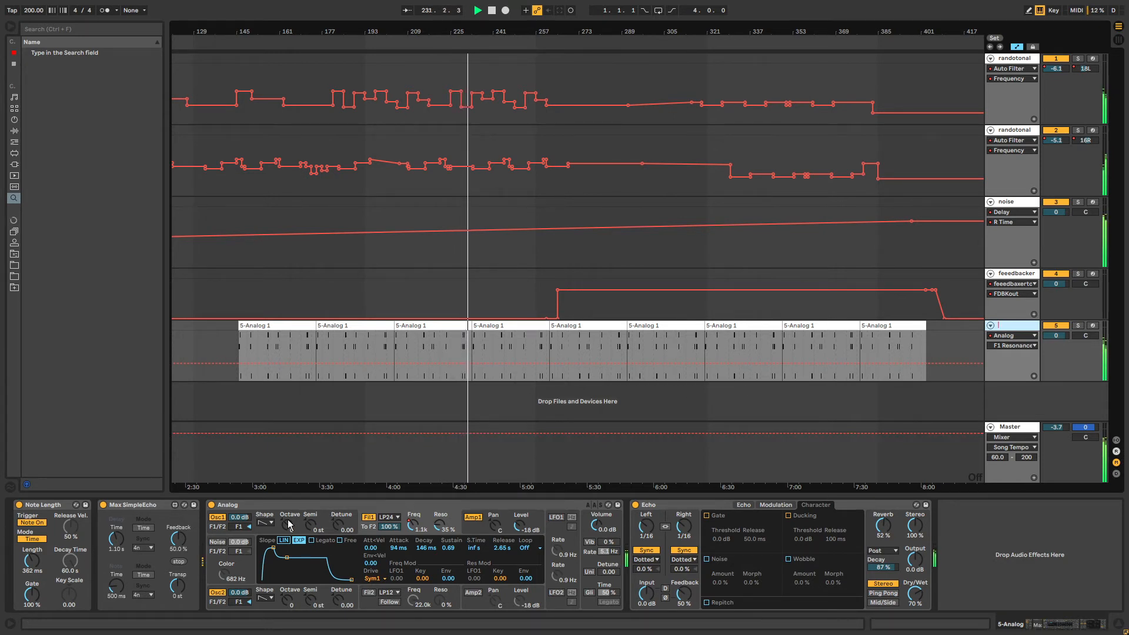
# Undo a trial Osc1 Octave change and move playback to around bar 224.
pyautogui.moveTo(288, 530); pyautogui.dragTo(330, 527)
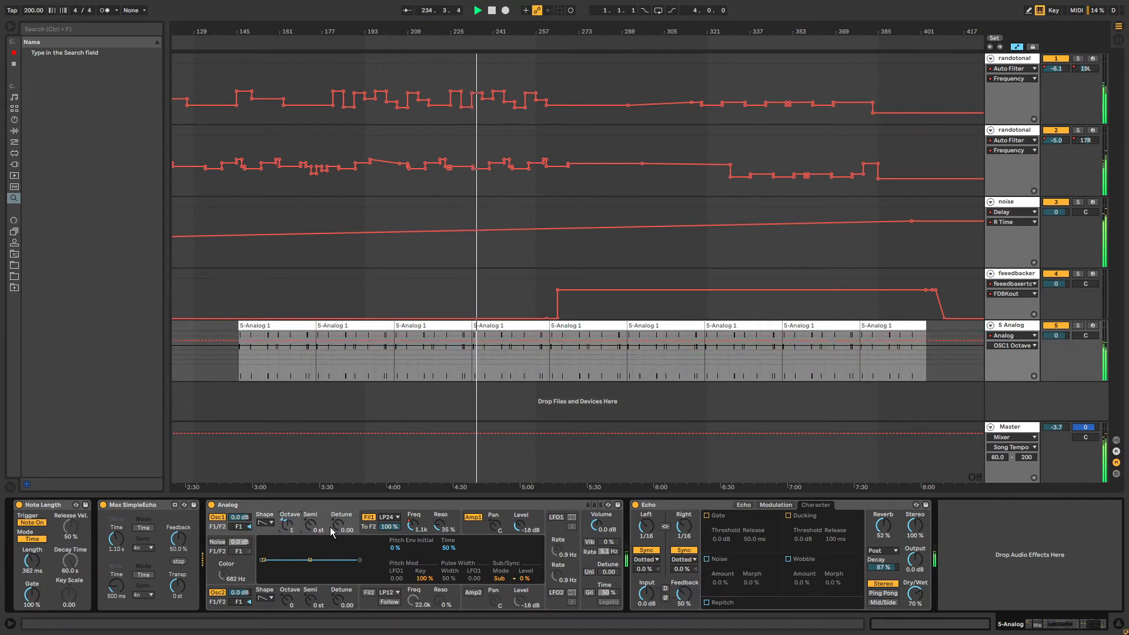
pyautogui.hotkey('ctrl', 'z')
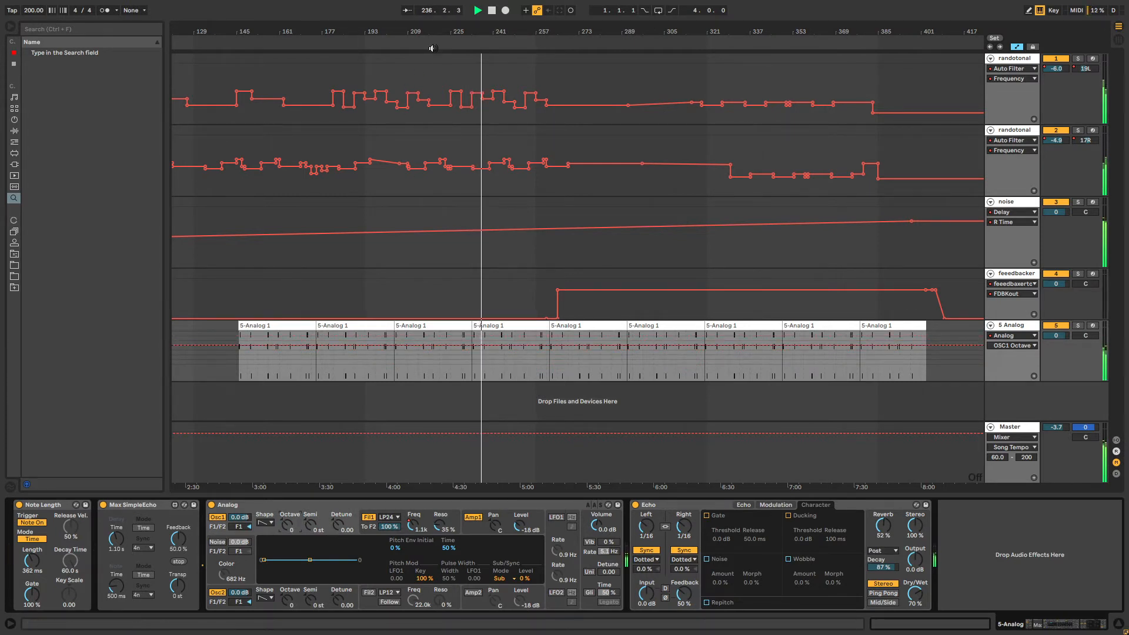
pyautogui.click(450, 41)
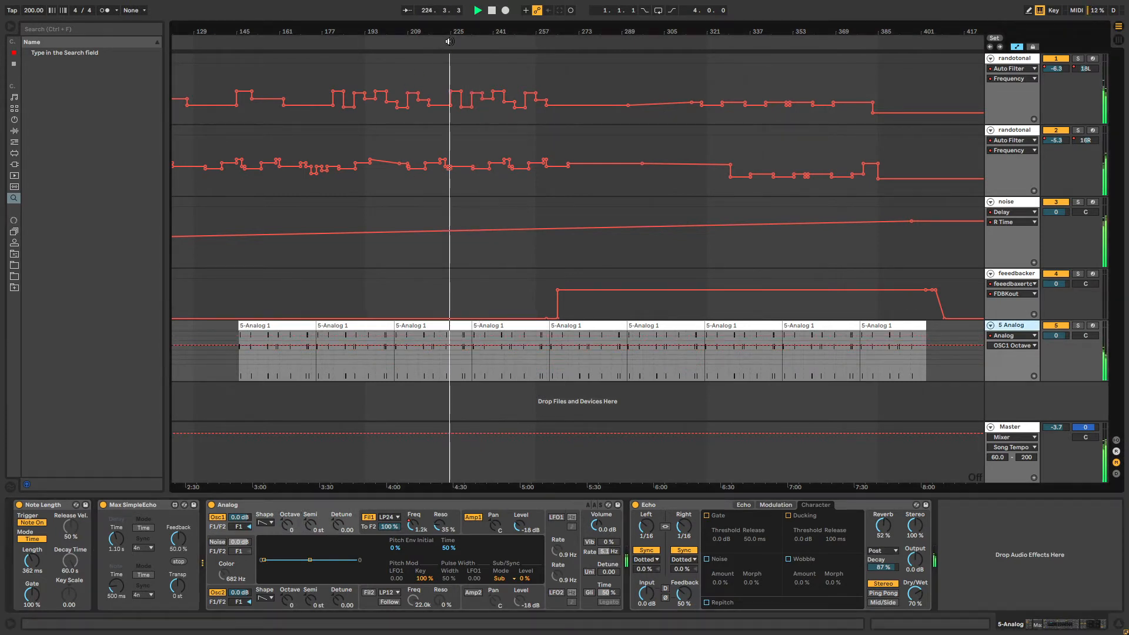
# Record Osc1 Octave automation on 5-Analog, stepping up, down and back to 0.
pyautogui.click(506, 10)
pyautogui.click(286, 525)
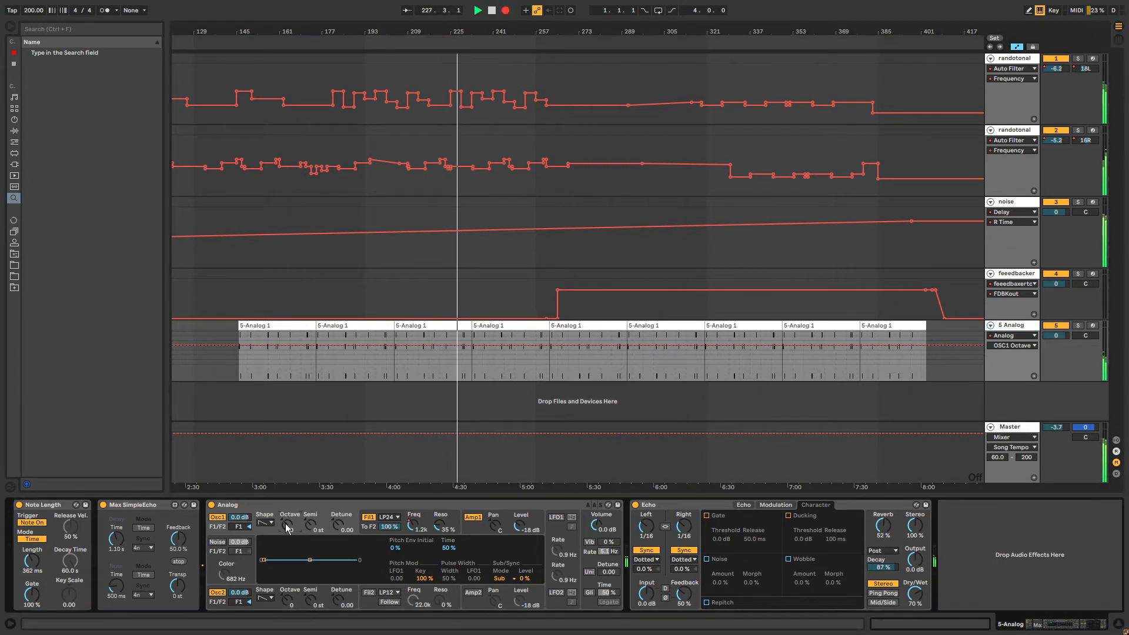
pyautogui.press('Up')
pyautogui.press('Down')
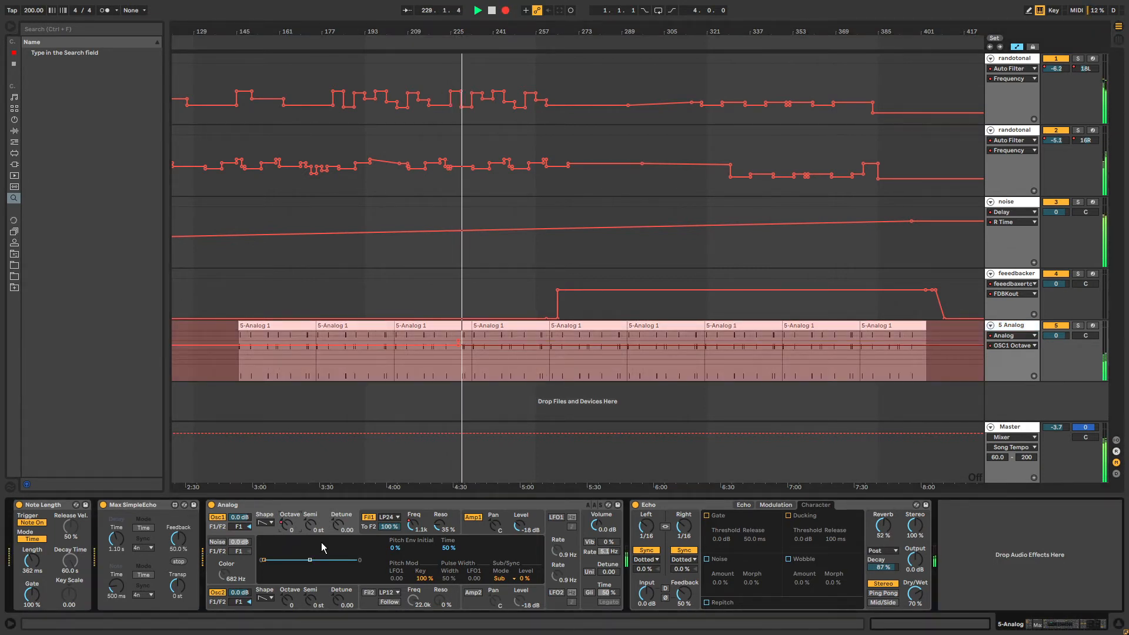
pyautogui.press('Down')
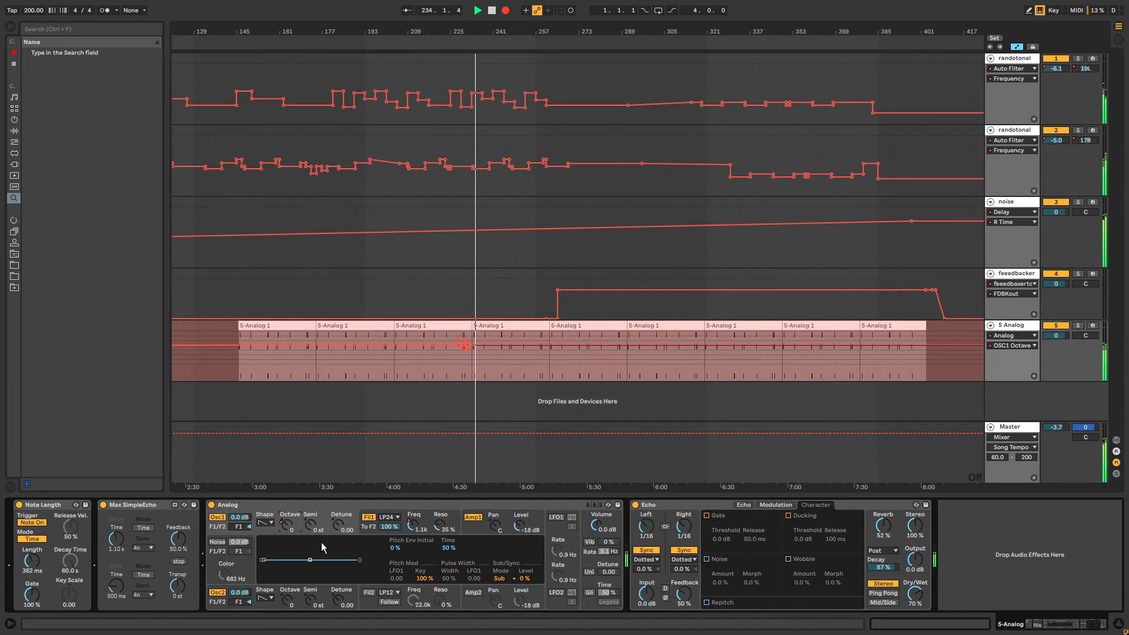
# Stop recording, select the recorded octave jump on 5-Analog, and show Osc2 Octave automation.
pyautogui.click(505, 10)
pyautogui.moveTo(454, 361); pyautogui.dragTo(474, 353)
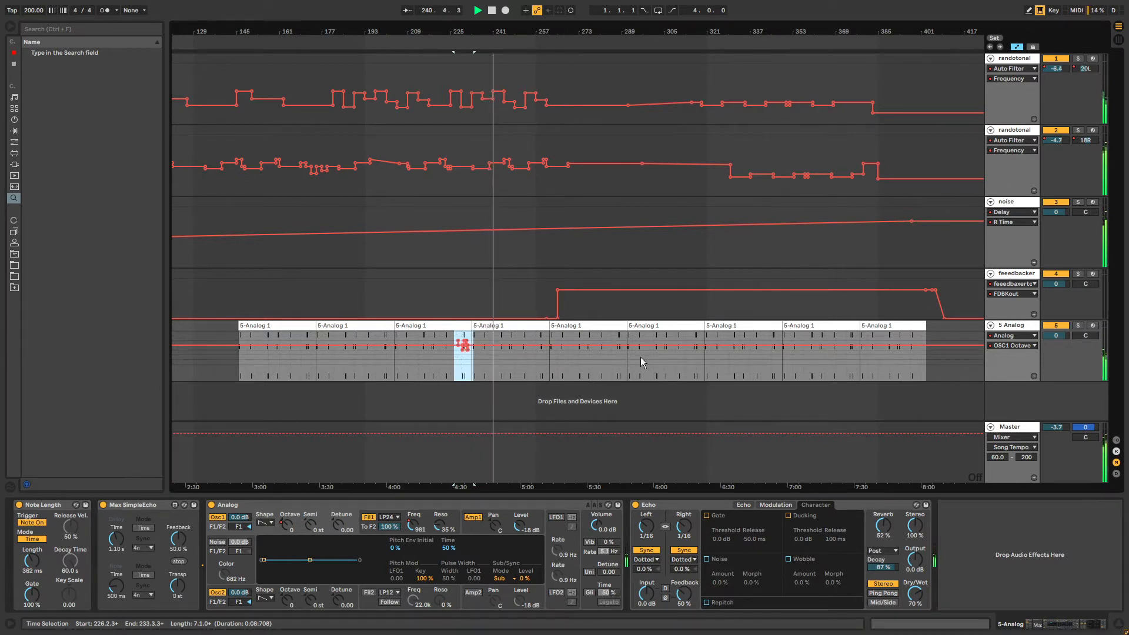
pyautogui.click(659, 356)
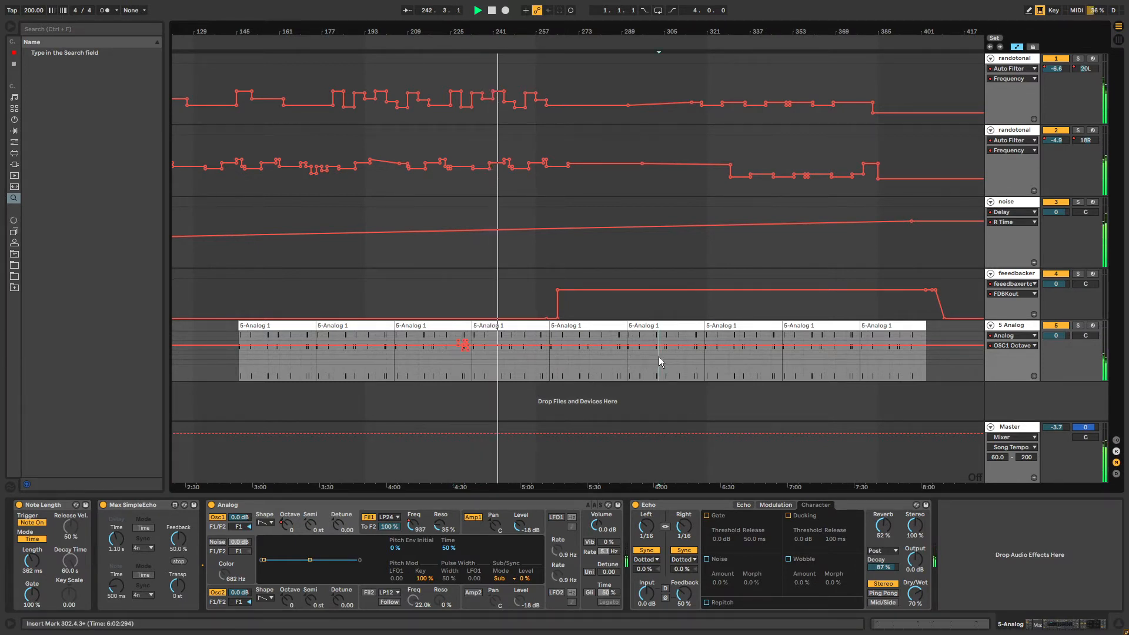
pyautogui.moveTo(658, 356); pyautogui.dragTo(678, 356)
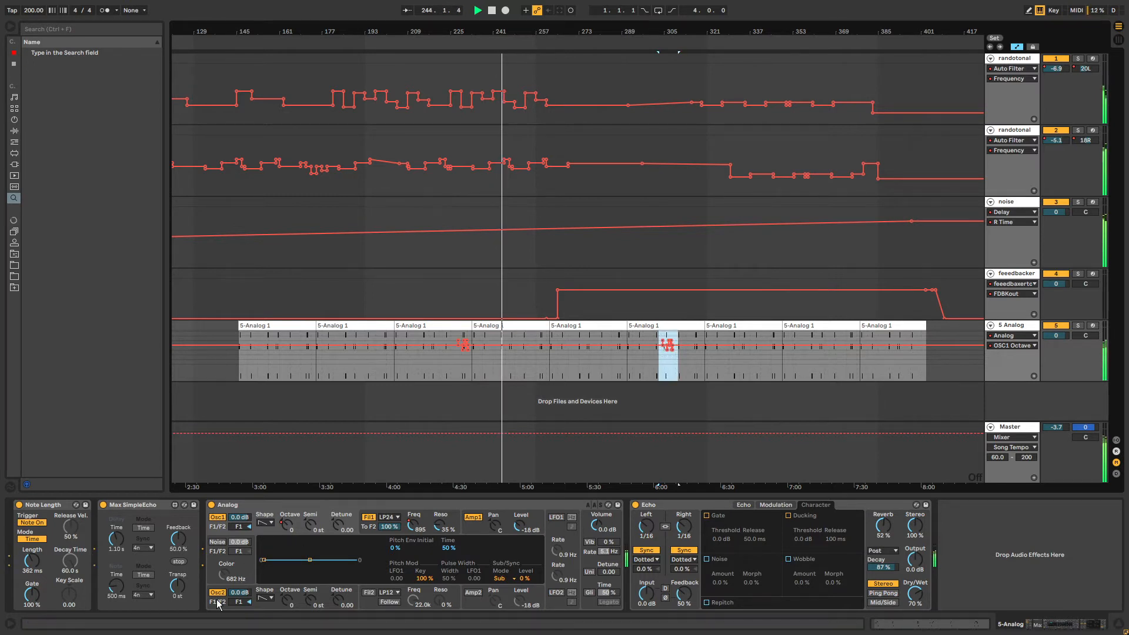
pyautogui.click(285, 603)
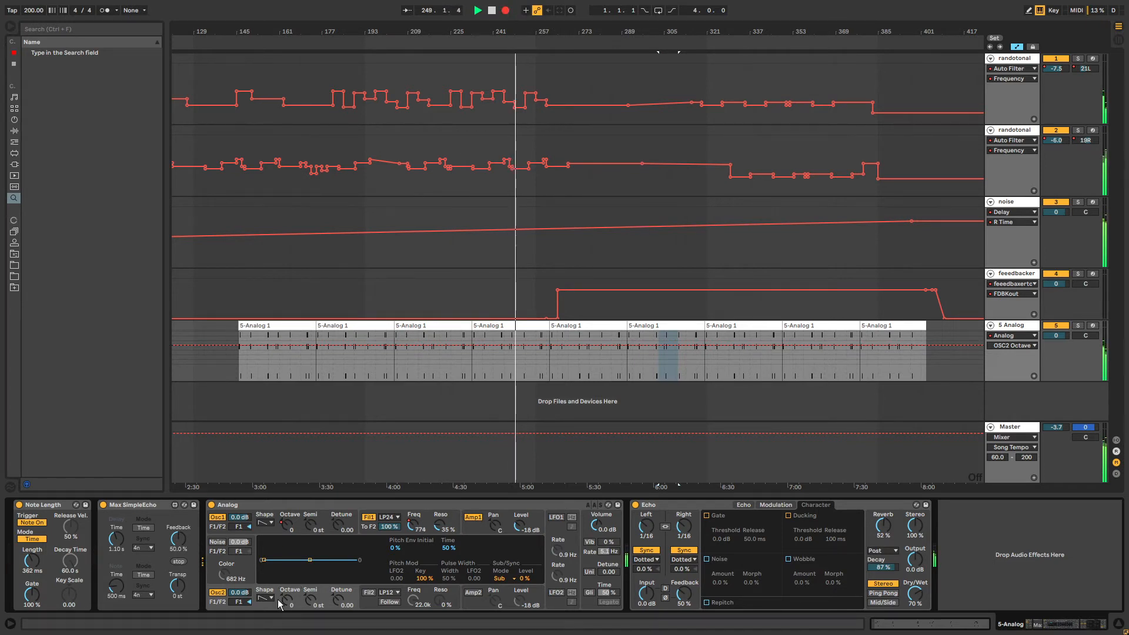
# Record an Osc2 Octave raise, duplicate the jump repeatedly with Ctrl+D, and insert a MIDI track.
pyautogui.moveTo(285, 601); pyautogui.dragTo(285, 595)
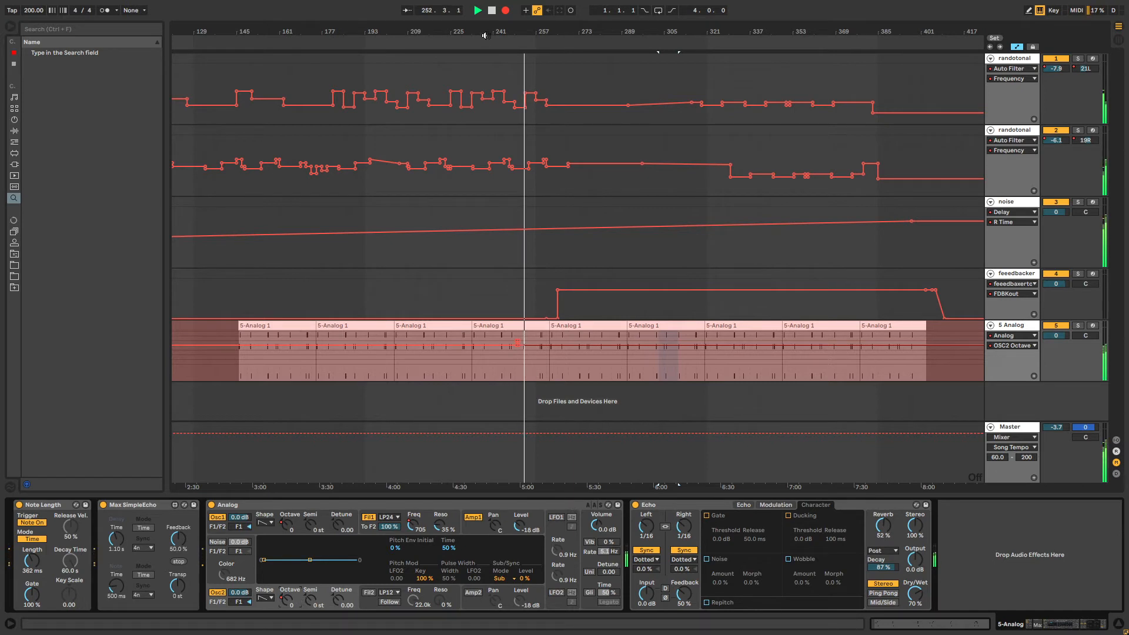
pyautogui.click(507, 11)
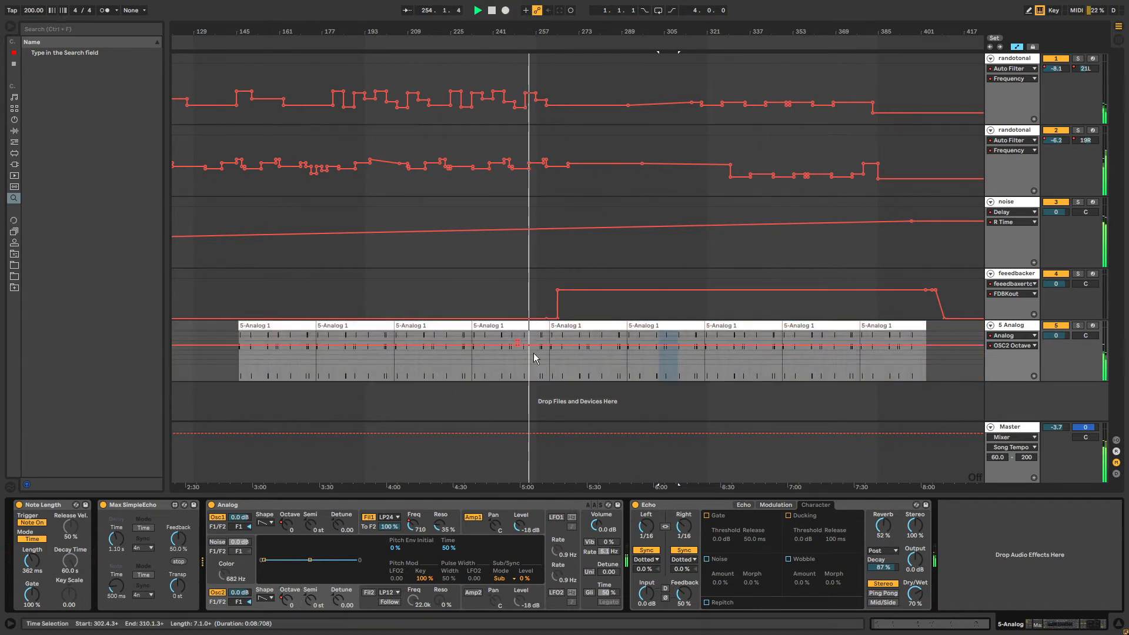
pyautogui.moveTo(504, 357); pyautogui.dragTo(527, 351)
pyautogui.hotkey('ctrl', 'd')
pyautogui.hotkey('ctrl', 'd')
pyautogui.hotkey('ctrl', 'd')
pyautogui.hotkey('ctrl', 'd')
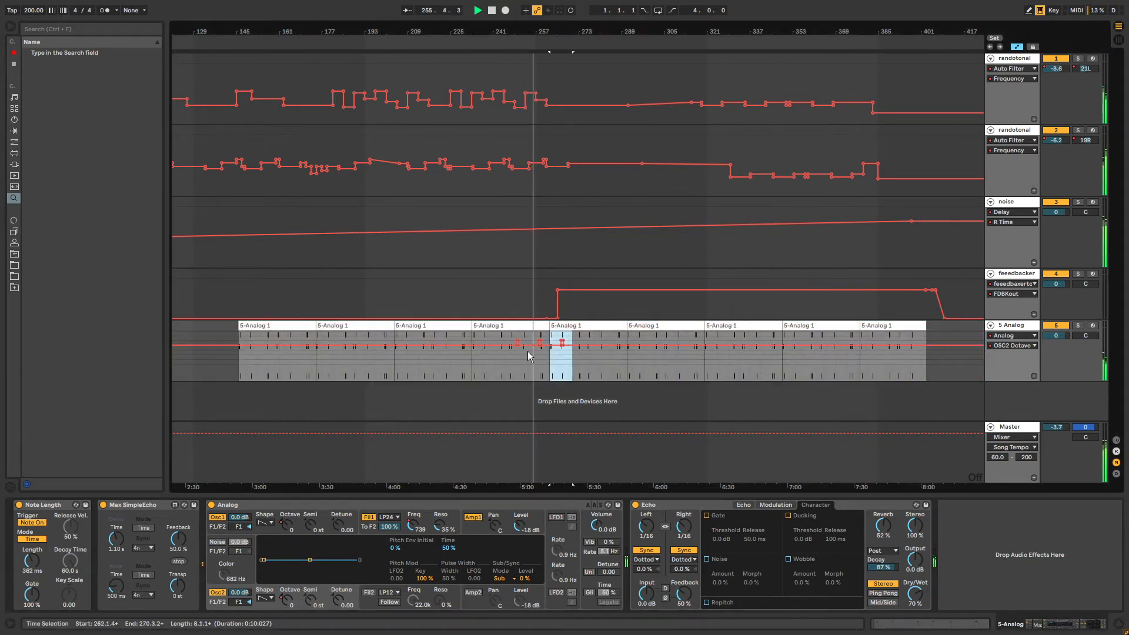
pyautogui.hotkey('ctrl', 'd')
pyautogui.hotkey('ctrl', 'd')
pyautogui.hotkey('ctrl', 'd')
pyautogui.hotkey('ctrl', 'd')
pyautogui.hotkey('ctrl', 'd')
pyautogui.click(1019, 329)
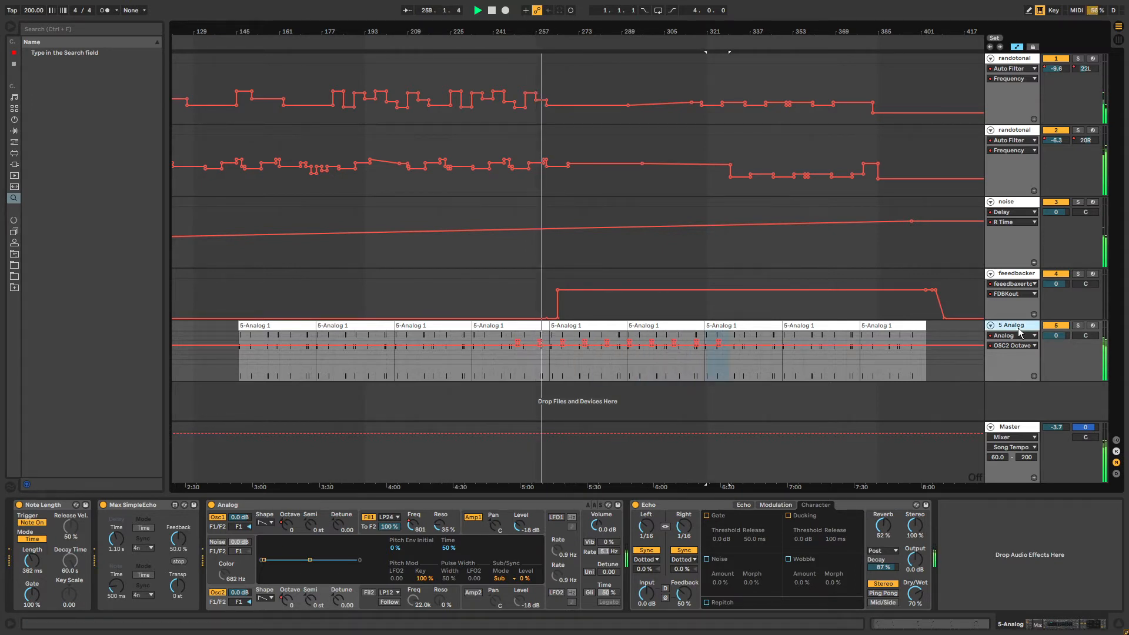
pyautogui.hotkey('ctrl', 'shift', 't')
# Rename the 5-Analog track to 'distant planet' and widen the track headers to show full names.
pyautogui.click(1015, 318)
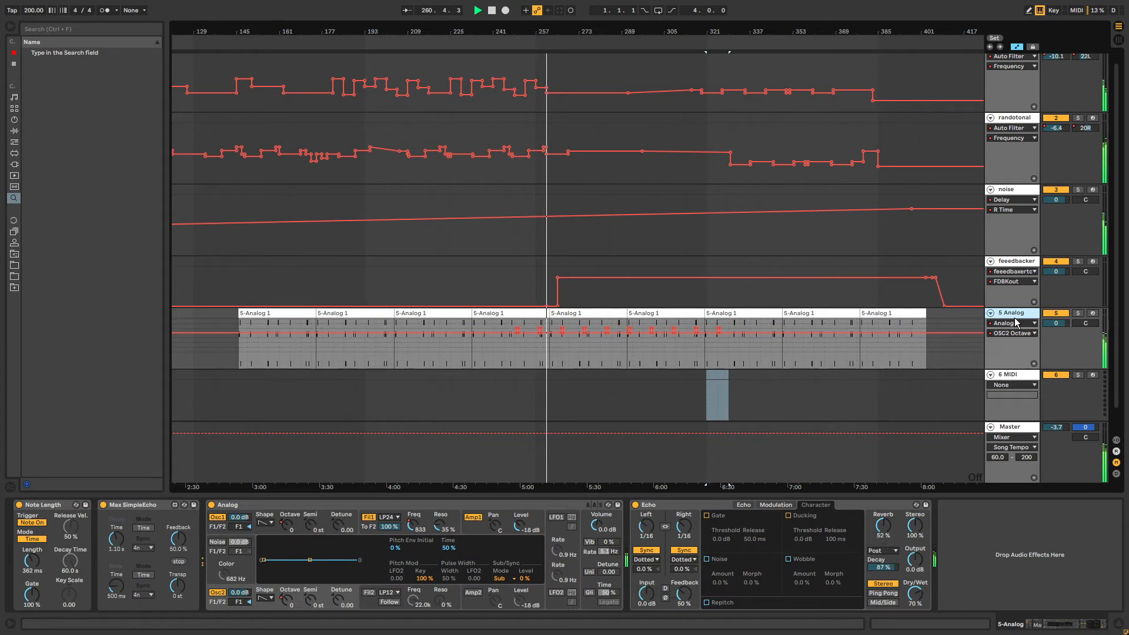
pyautogui.write('d')
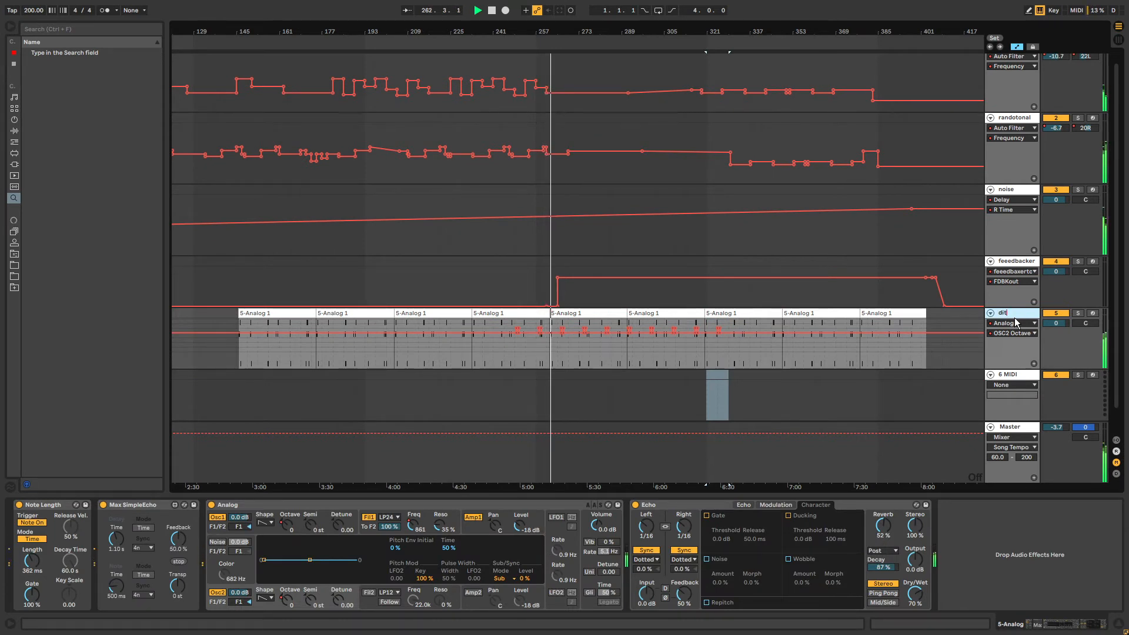
pyautogui.write('istant planet')
pyautogui.press('Return')
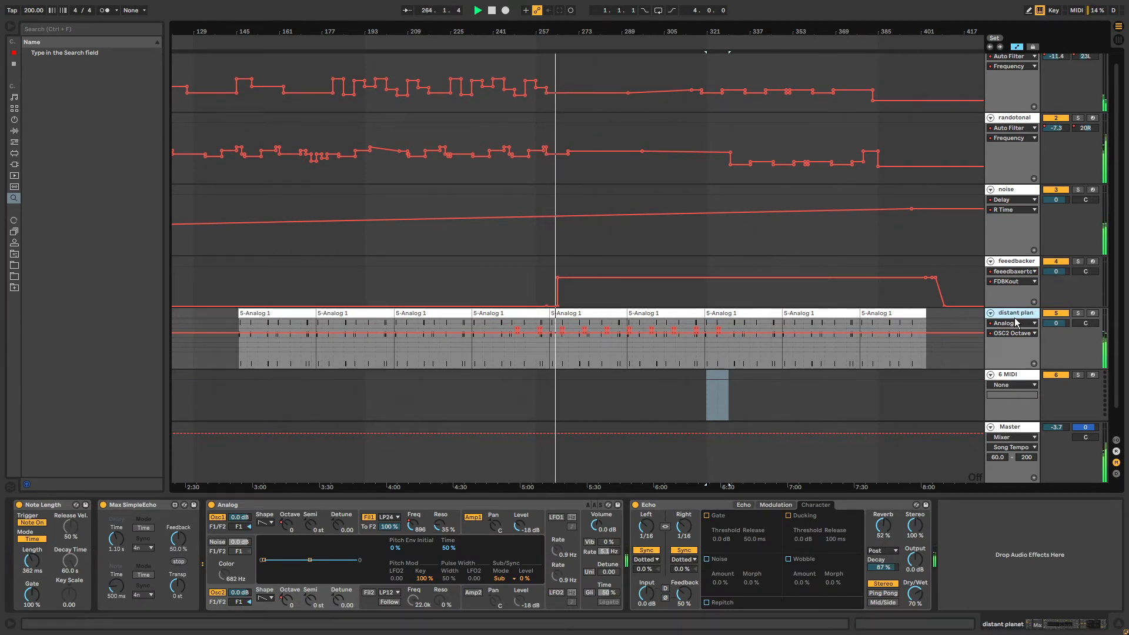
pyautogui.moveTo(986, 317); pyautogui.dragTo(977, 317)
pyautogui.scroll(-1, 756, 323)
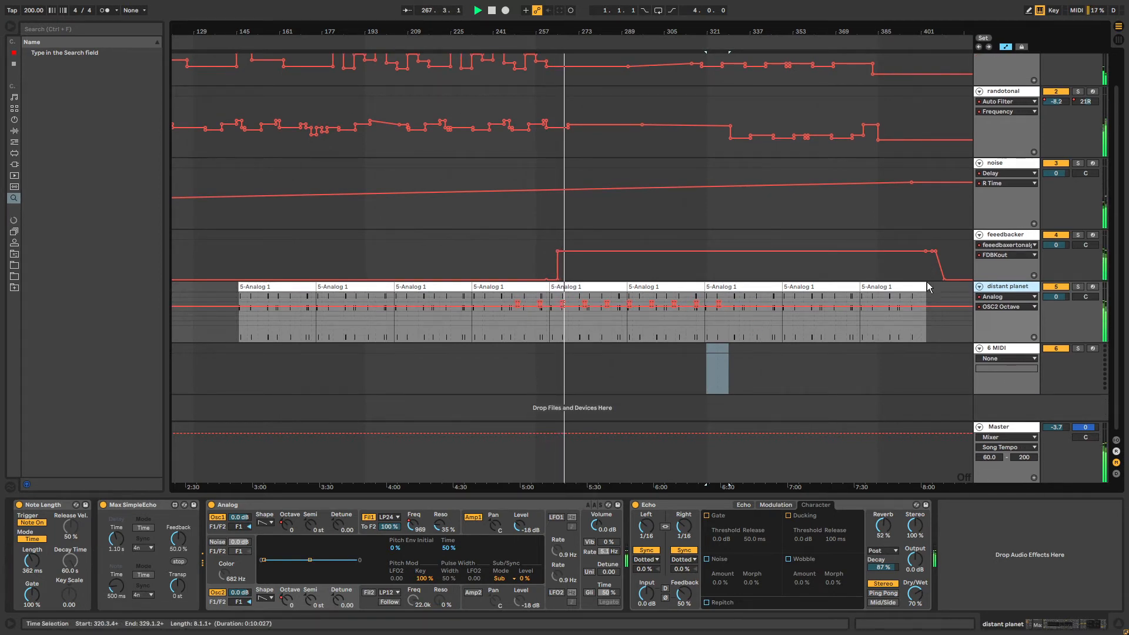
# Lower feeedbacker's FDBKout breakpoint to 38.6% and add an L Time point at 100 ms.
pyautogui.click(1003, 237)
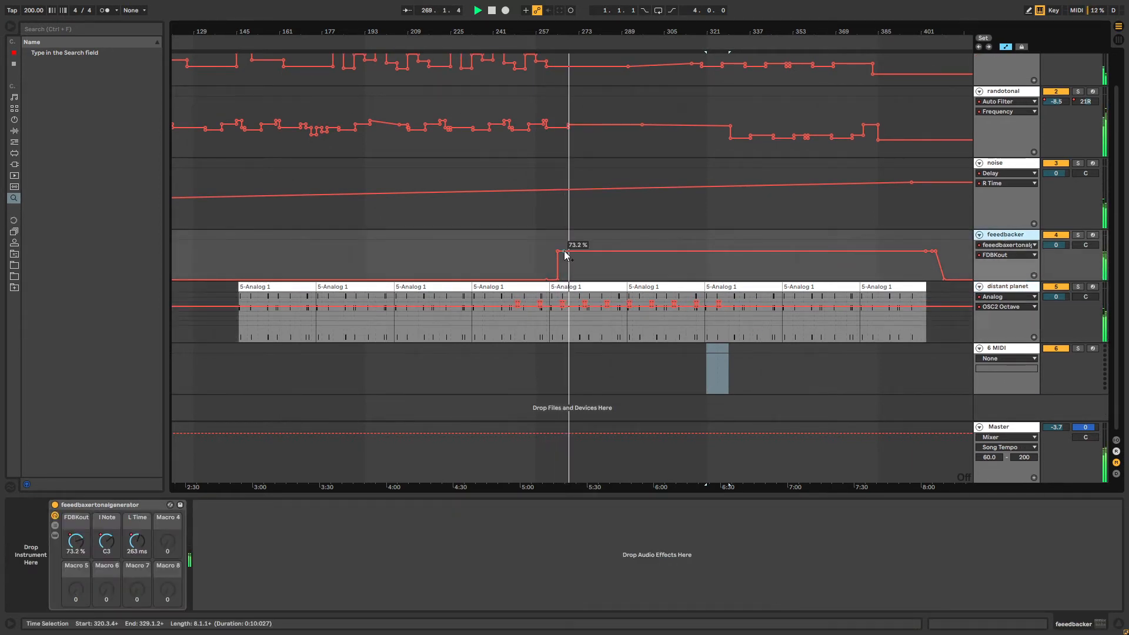
pyautogui.moveTo(564, 254); pyautogui.dragTo(579, 270)
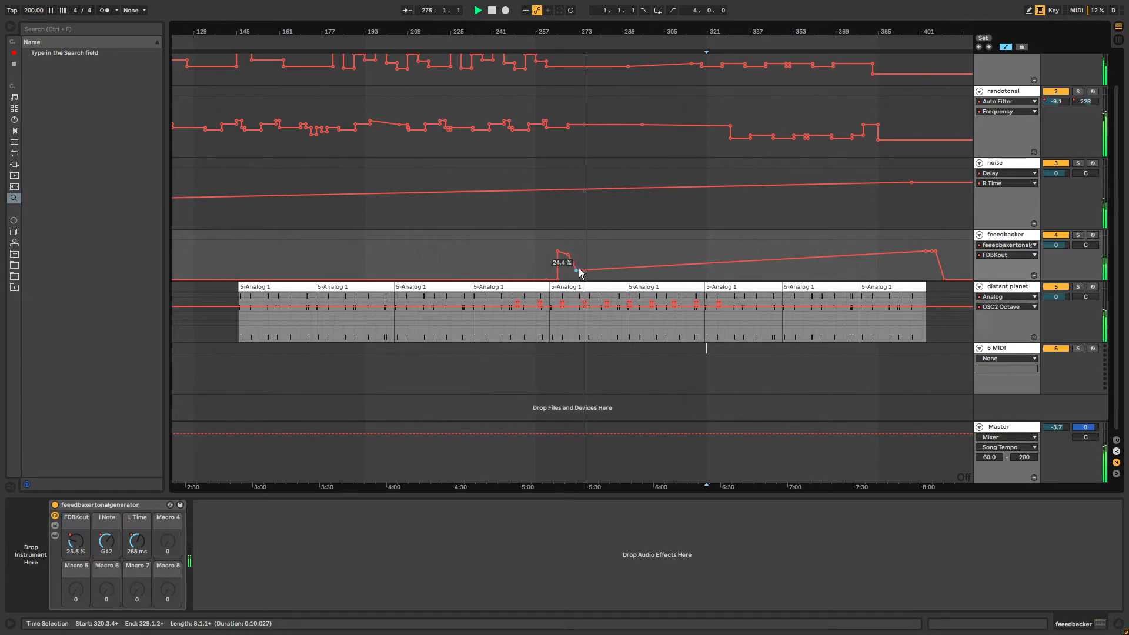
pyautogui.click(133, 541)
pyautogui.click(530, 260)
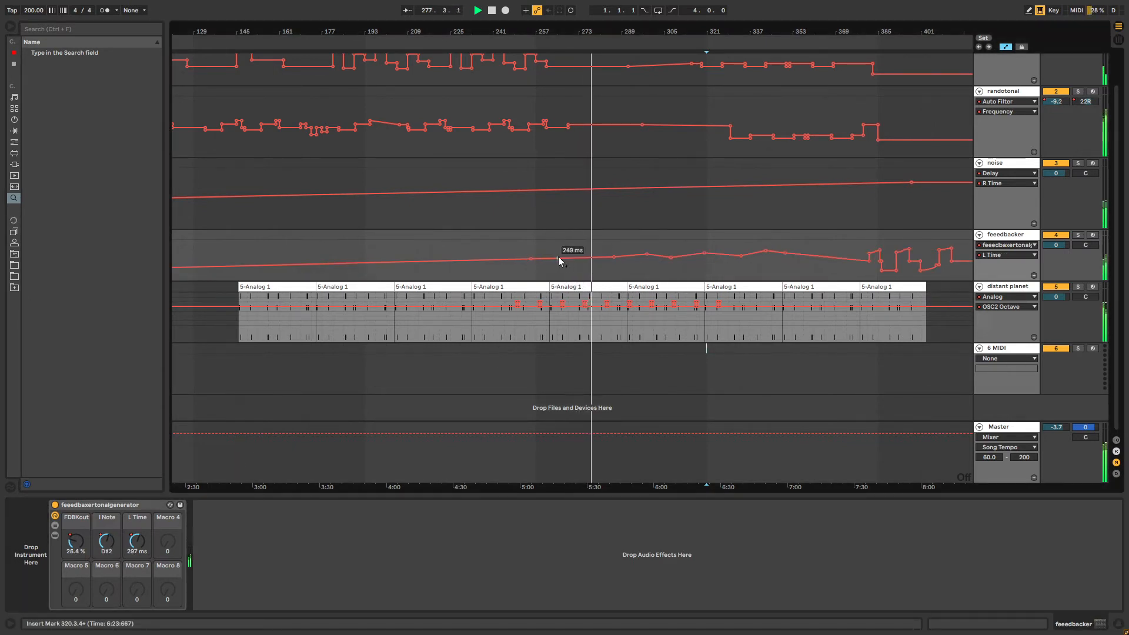
pyautogui.moveTo(578, 259); pyautogui.dragTo(577, 263)
# Draw a burst of high FDBKout steps around the playhead in draw mode.
pyautogui.click(77, 541)
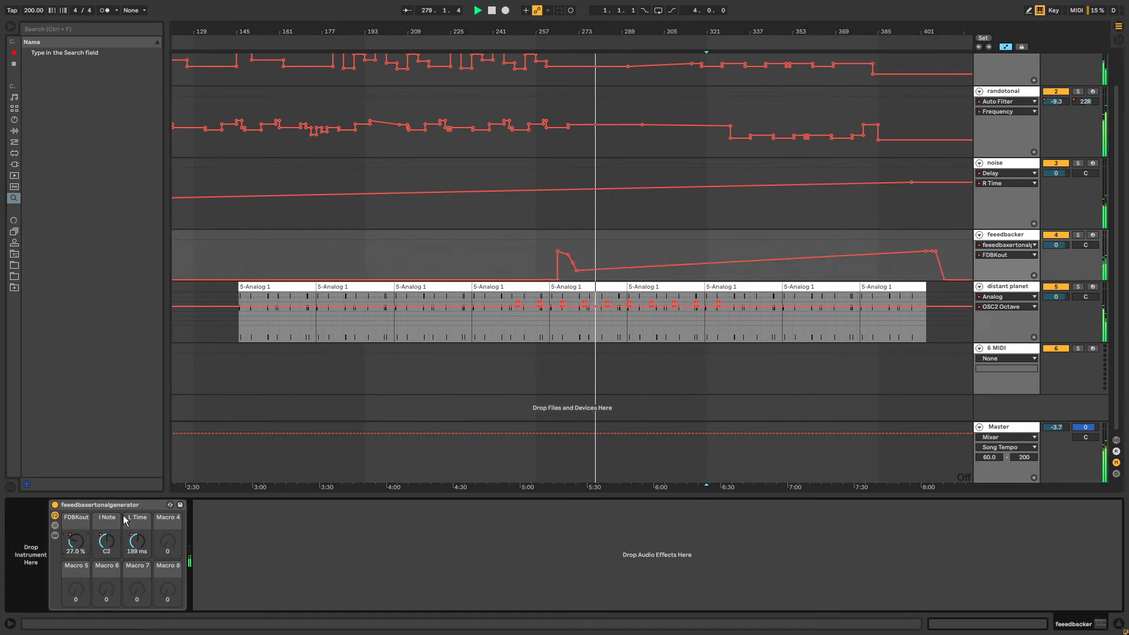
pyautogui.press('b')
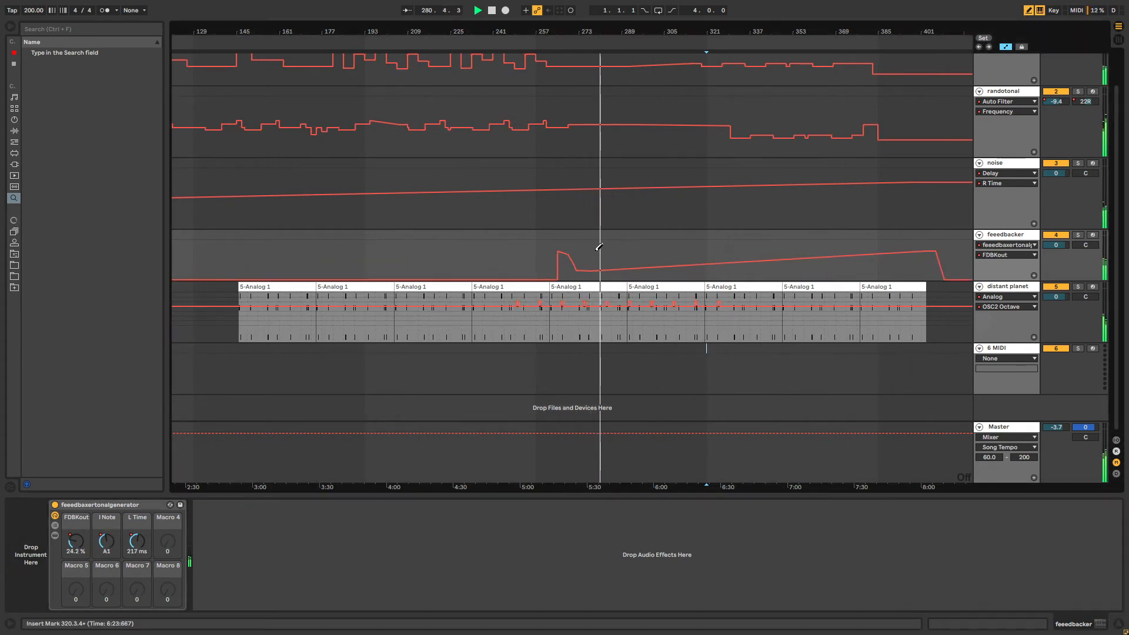
pyautogui.moveTo(603, 253)
pyautogui.mouseDown()
pyautogui.moveTo(614, 269)
pyautogui.moveTo(624, 254)
pyautogui.mouseUp()
pyautogui.click(629, 255)
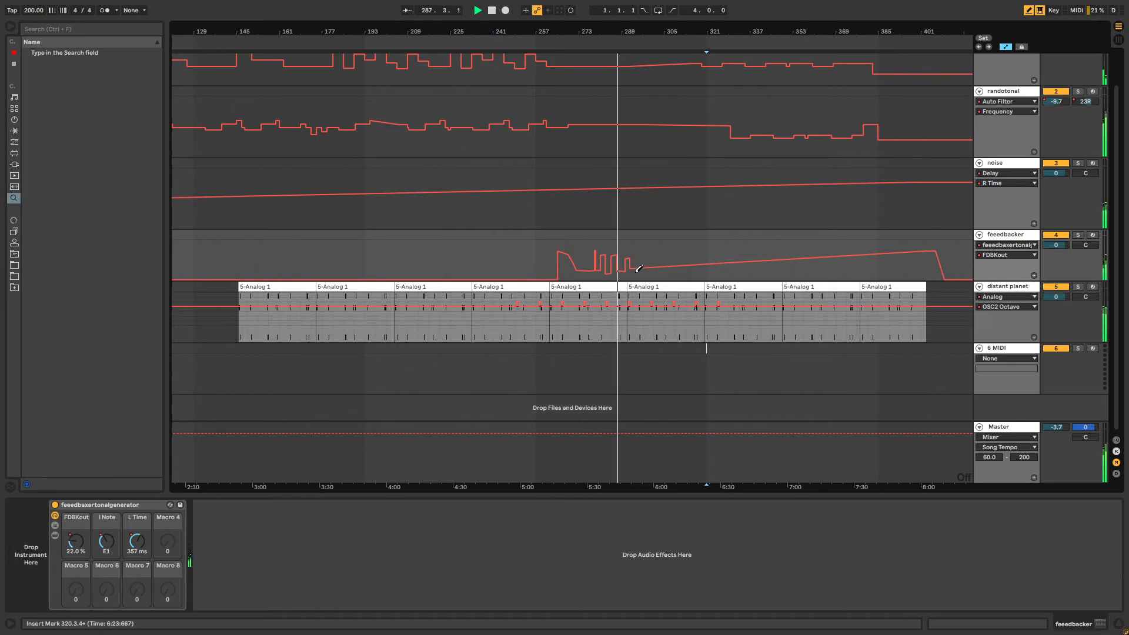
pyautogui.moveTo(640, 254); pyautogui.dragTo(650, 253)
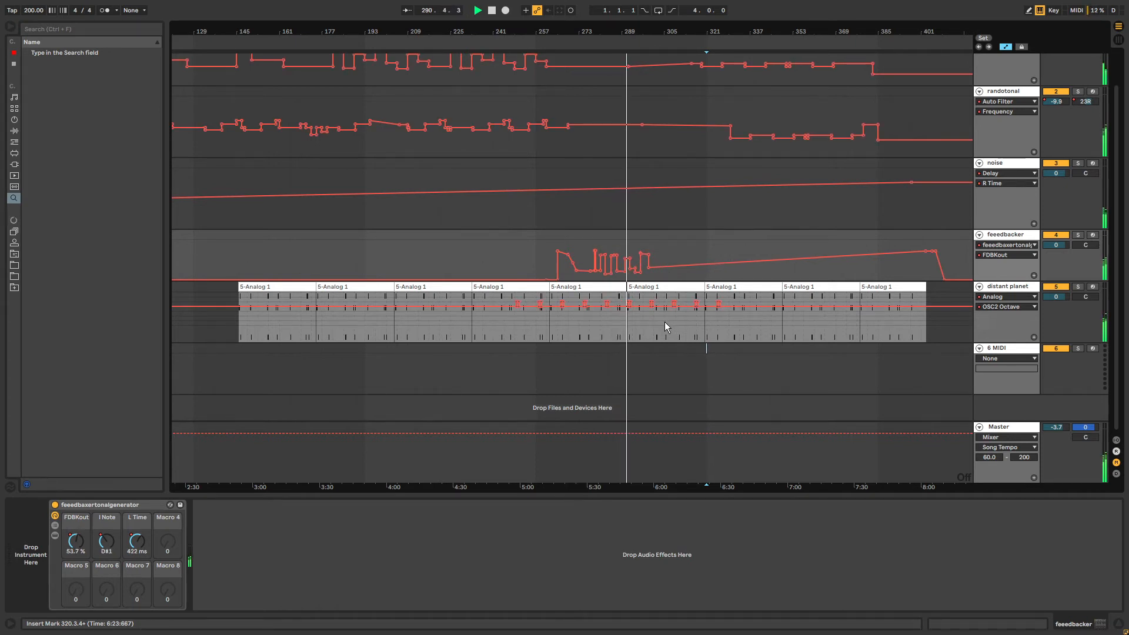
pyautogui.click(1004, 350)
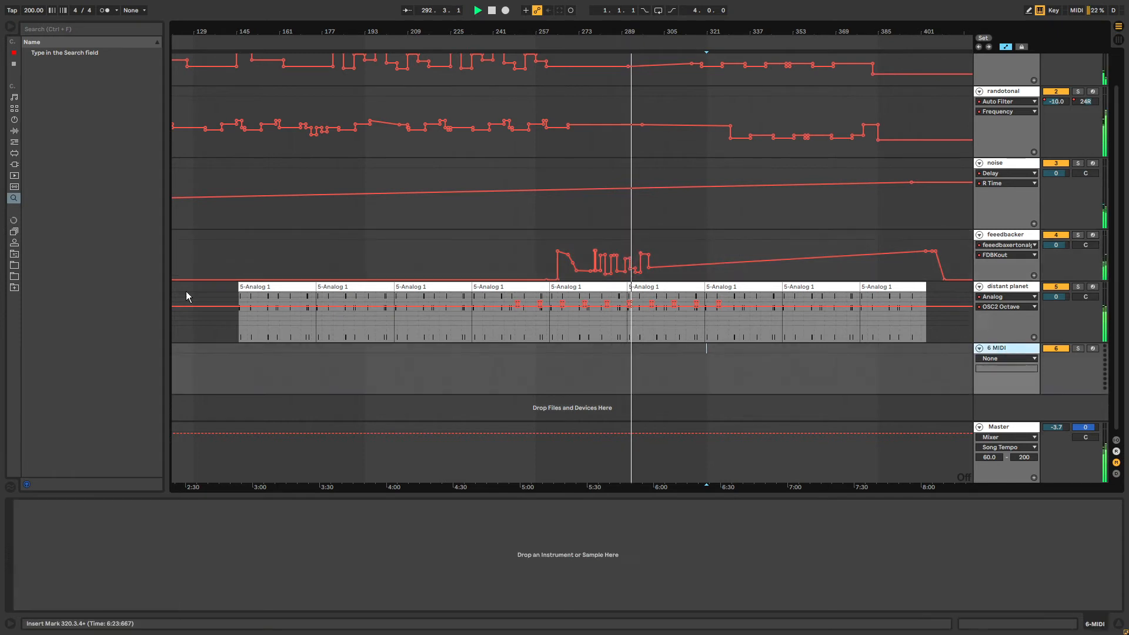
pyautogui.click(12, 121)
pyautogui.click(51, 53)
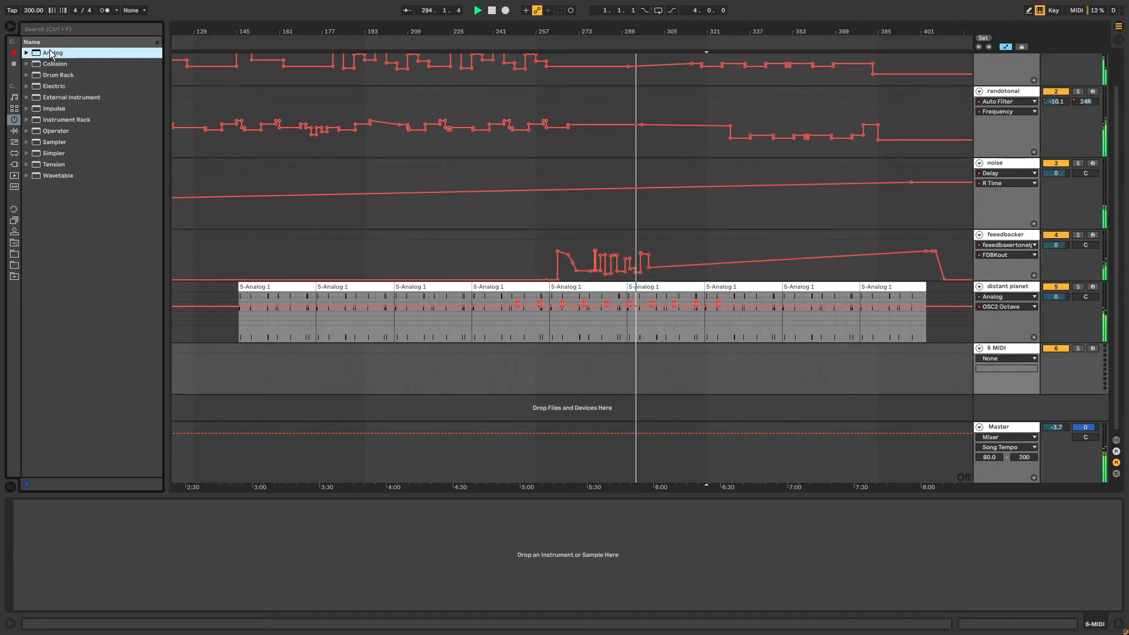
pyautogui.moveTo(520, 345); pyautogui.dragTo(537, 355)
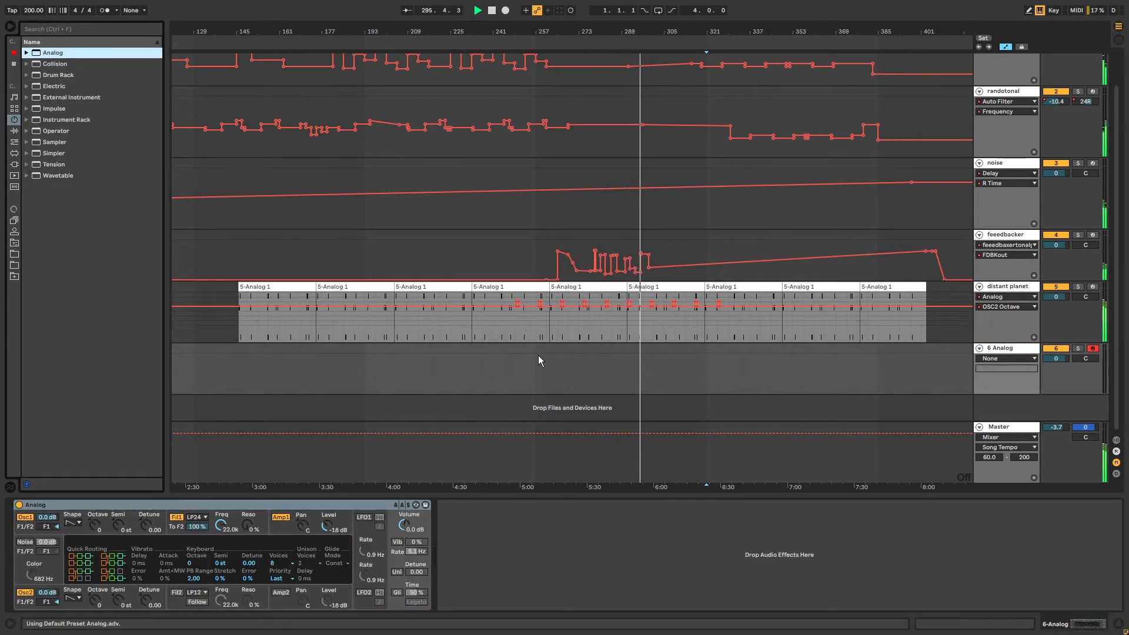
pyautogui.click(223, 524)
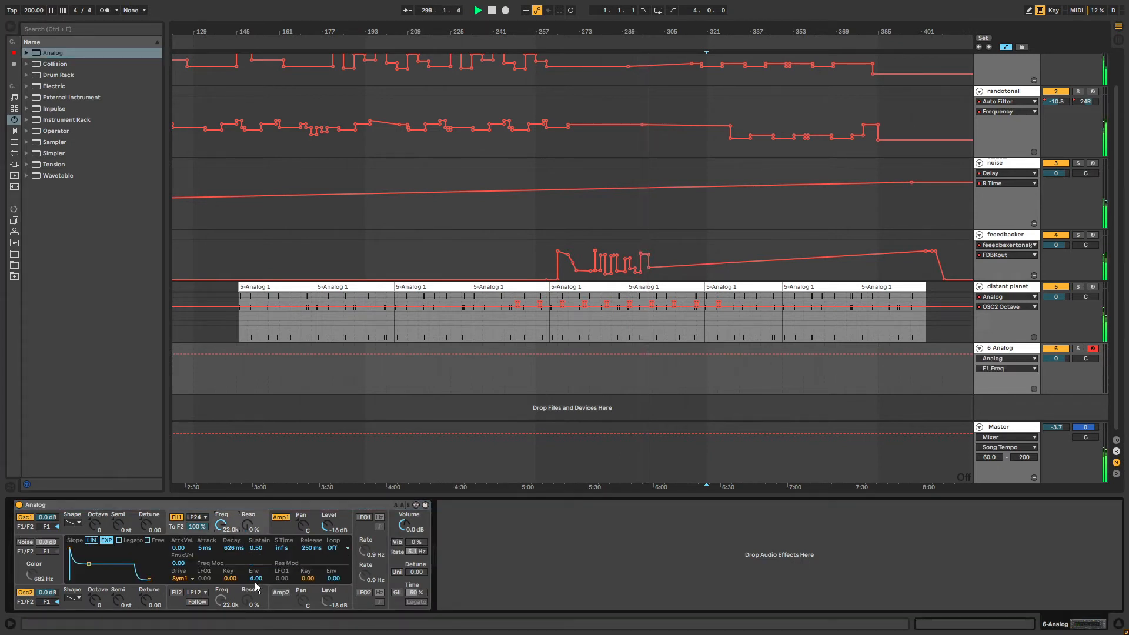
pyautogui.click(256, 579)
pyautogui.rightClick(242, 506)
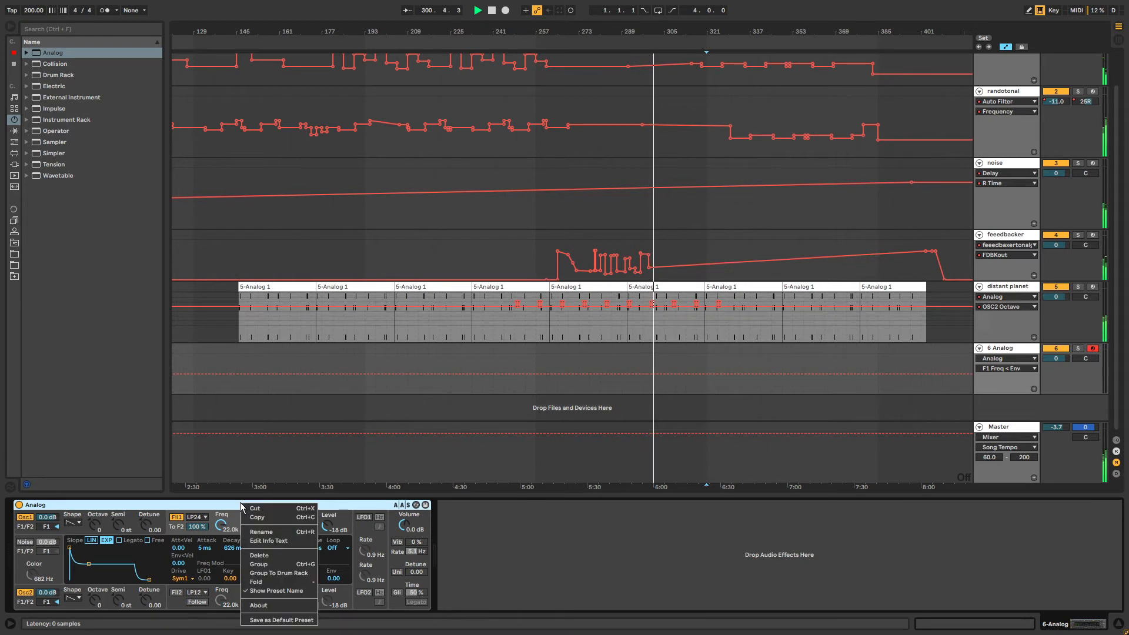
pyautogui.click(279, 619)
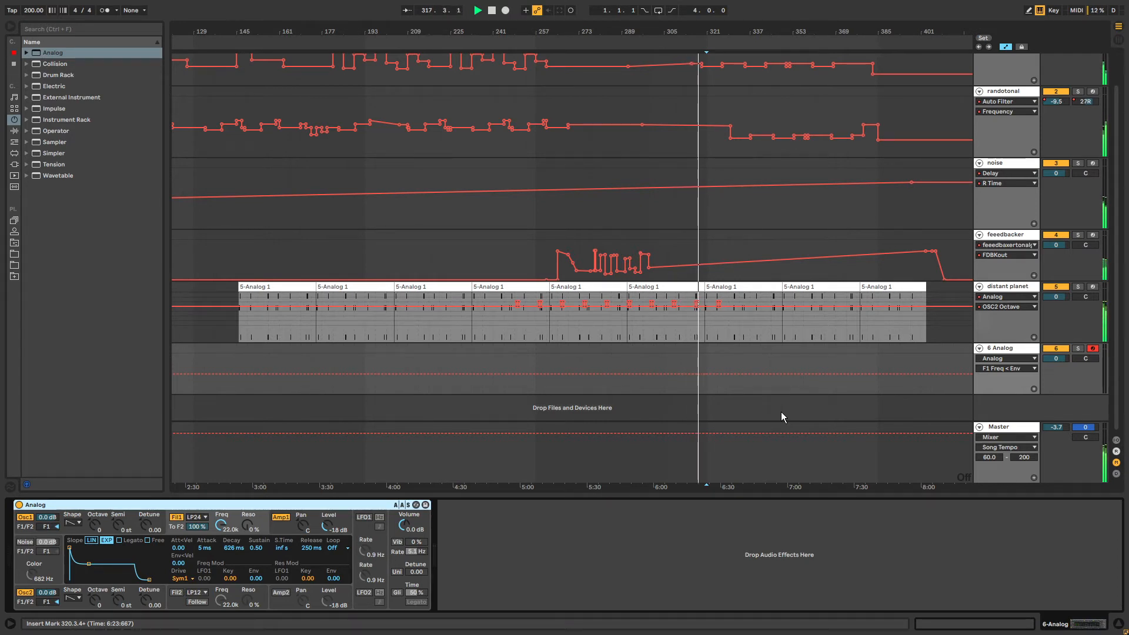
pyautogui.click(1006, 291)
pyautogui.click(1001, 355)
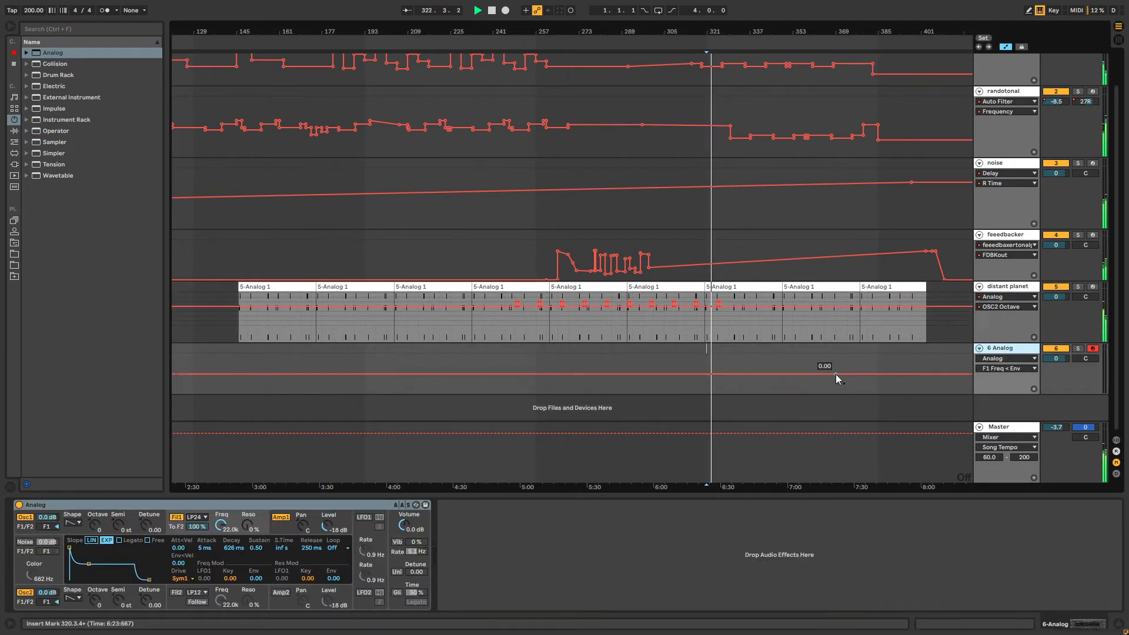
pyautogui.click(238, 507)
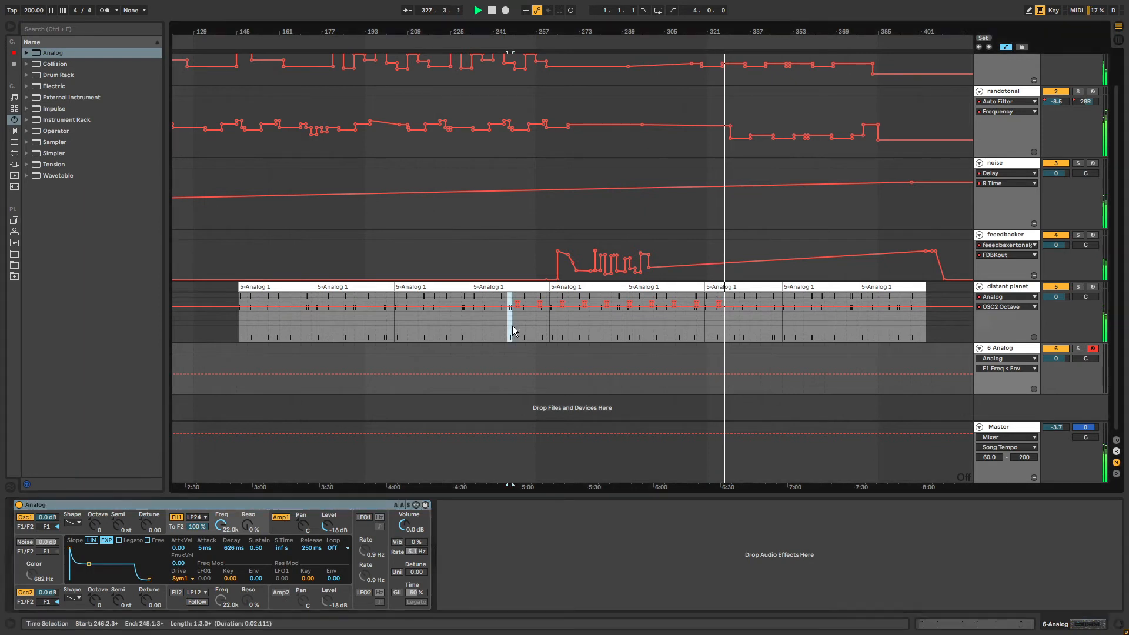
# Duplicate the distant planet passage from bar 246 to 328 right after itself.
pyautogui.moveTo(509, 328); pyautogui.dragTo(729, 327)
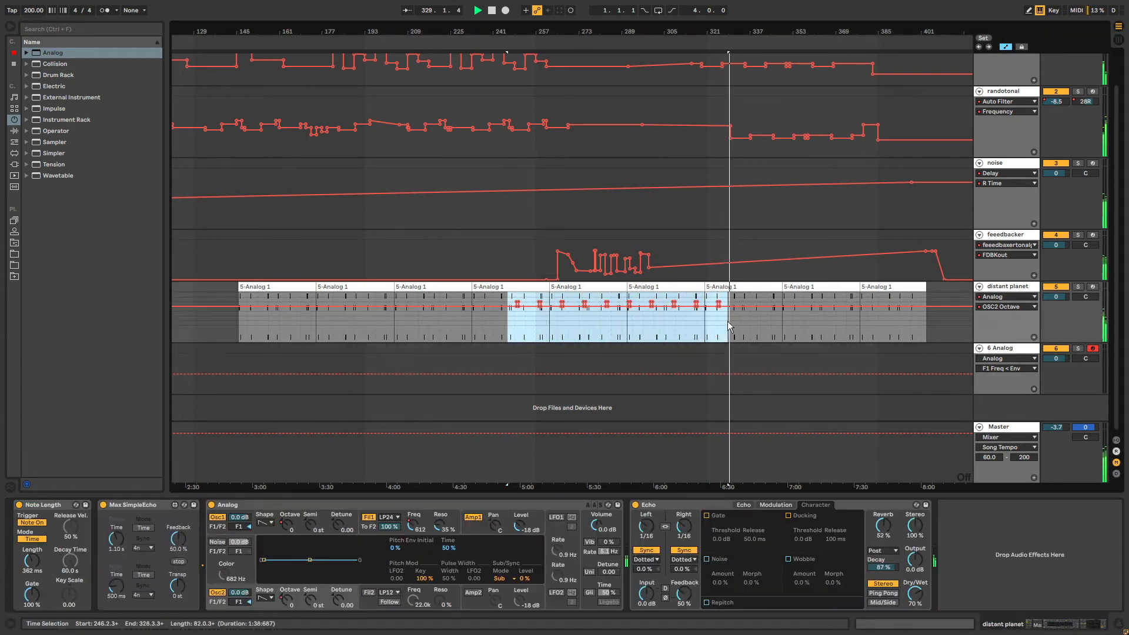
pyautogui.hotkey('ctrl', 'd')
pyautogui.click(728, 321)
pyautogui.moveTo(933, 315); pyautogui.dragTo(943, 315)
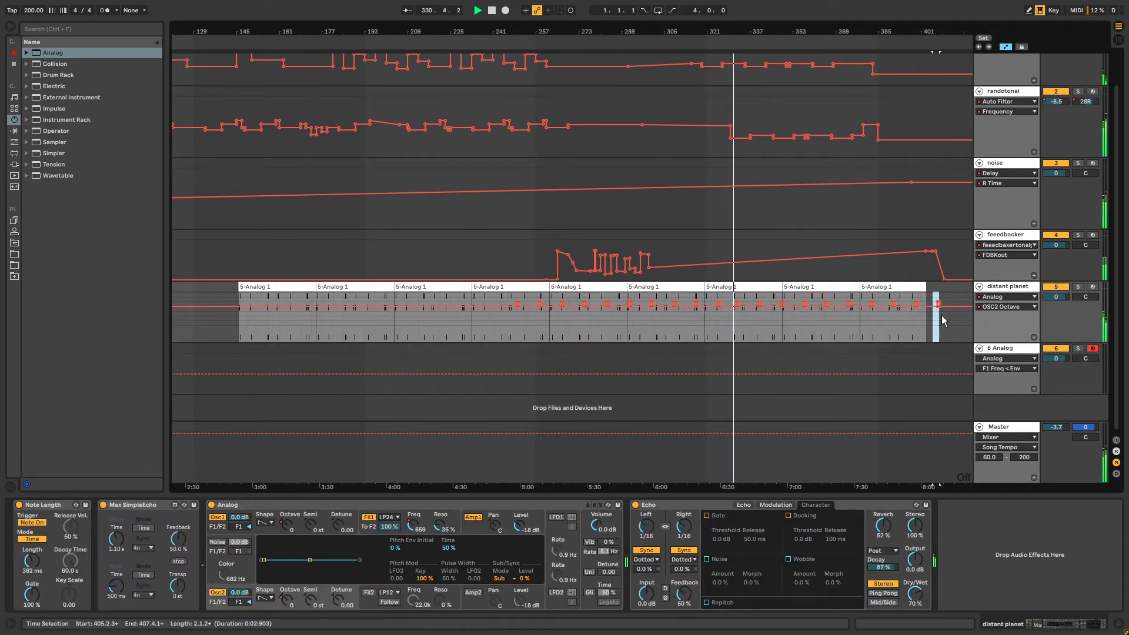
# On 6 Analog, lower Fil1 cutoff, lengthen Amp1 attack and release, and raise resonance to 35%.
pyautogui.click(1009, 355)
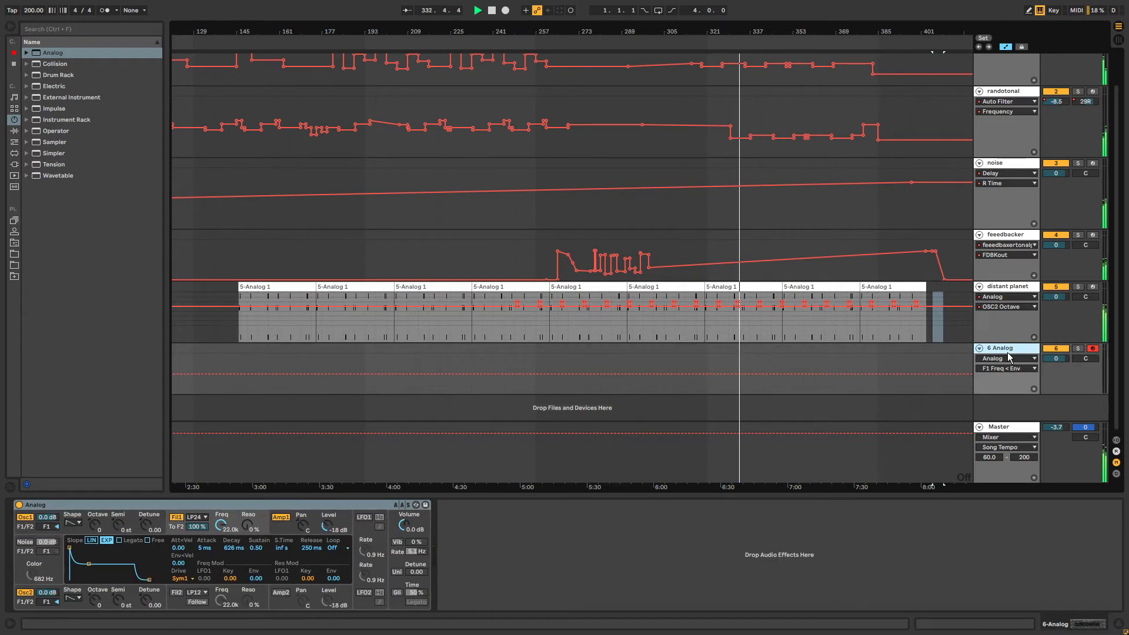
pyautogui.click(107, 505)
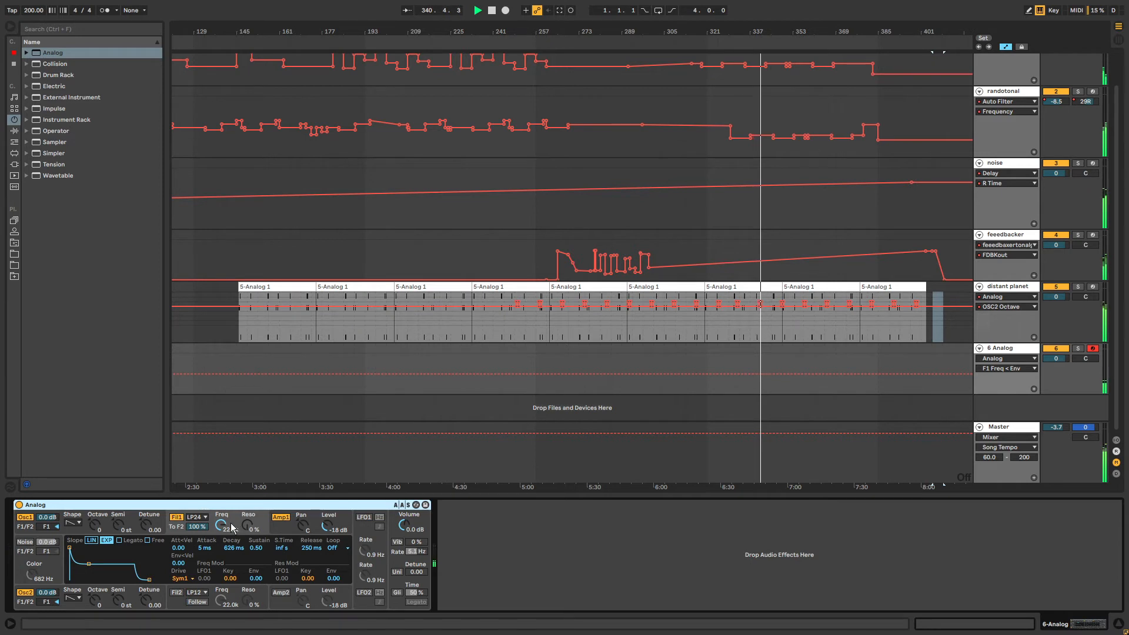
pyautogui.moveTo(221, 525); pyautogui.dragTo(221, 565)
pyautogui.click(276, 525)
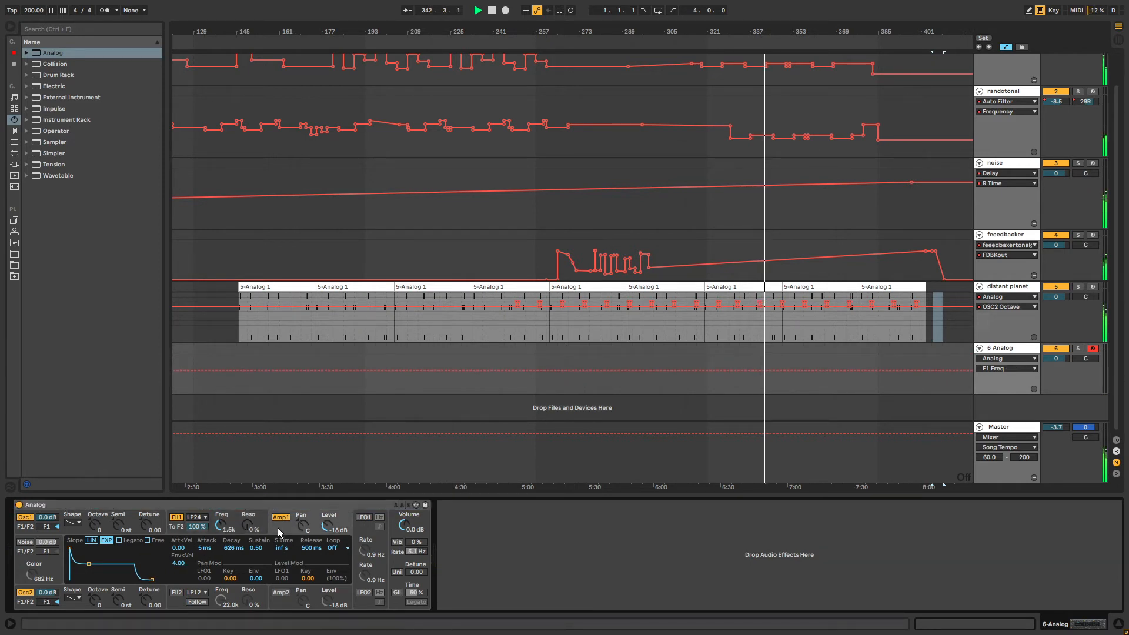
pyautogui.moveTo(70, 548); pyautogui.dragTo(92, 547)
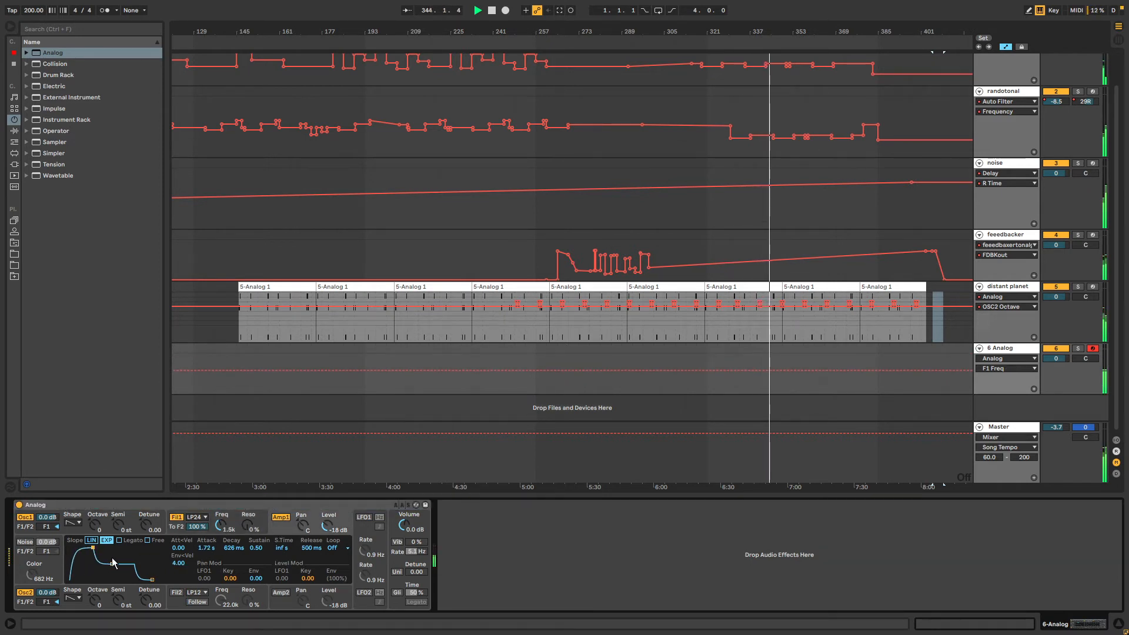
pyautogui.moveTo(153, 580); pyautogui.dragTo(116, 557)
pyautogui.click(189, 534)
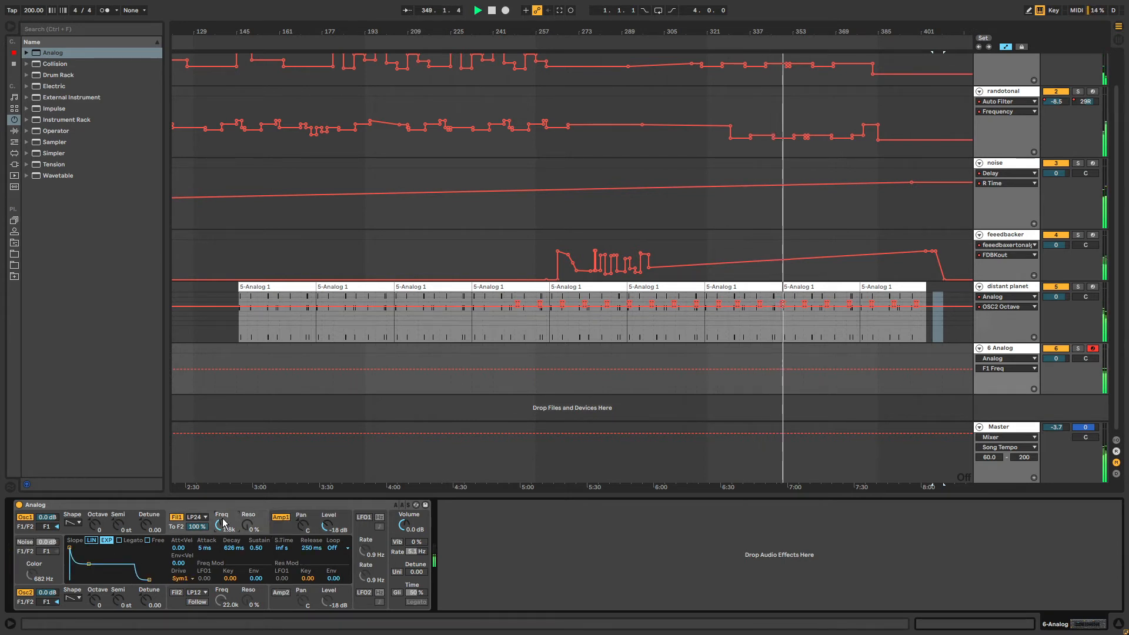
pyautogui.moveTo(247, 526); pyautogui.dragTo(221, 529)
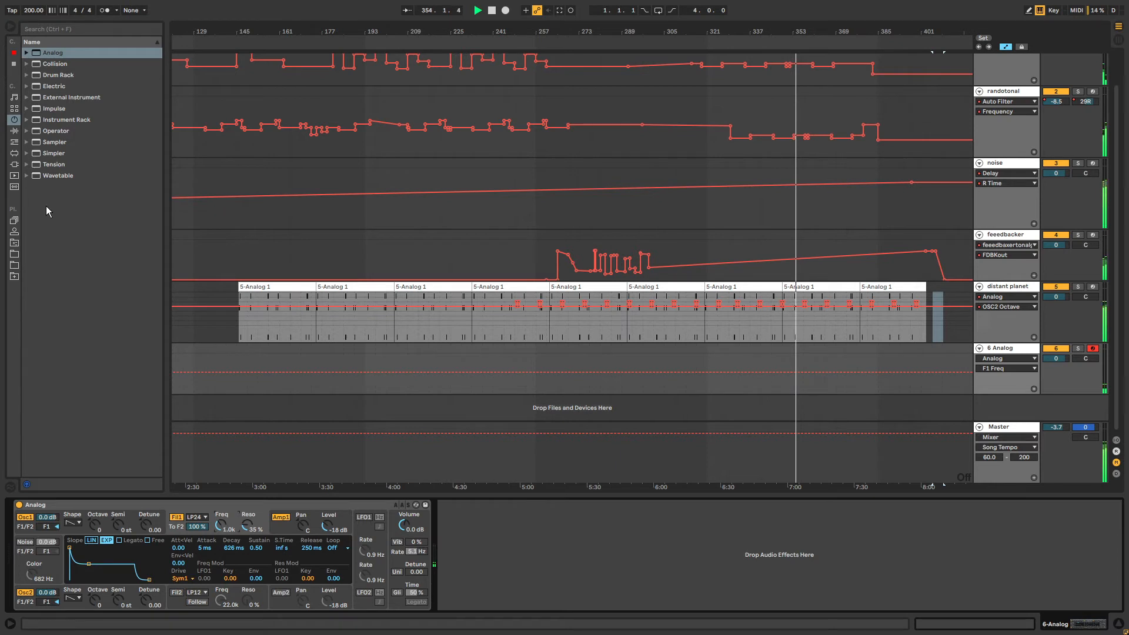
pyautogui.click(14, 130)
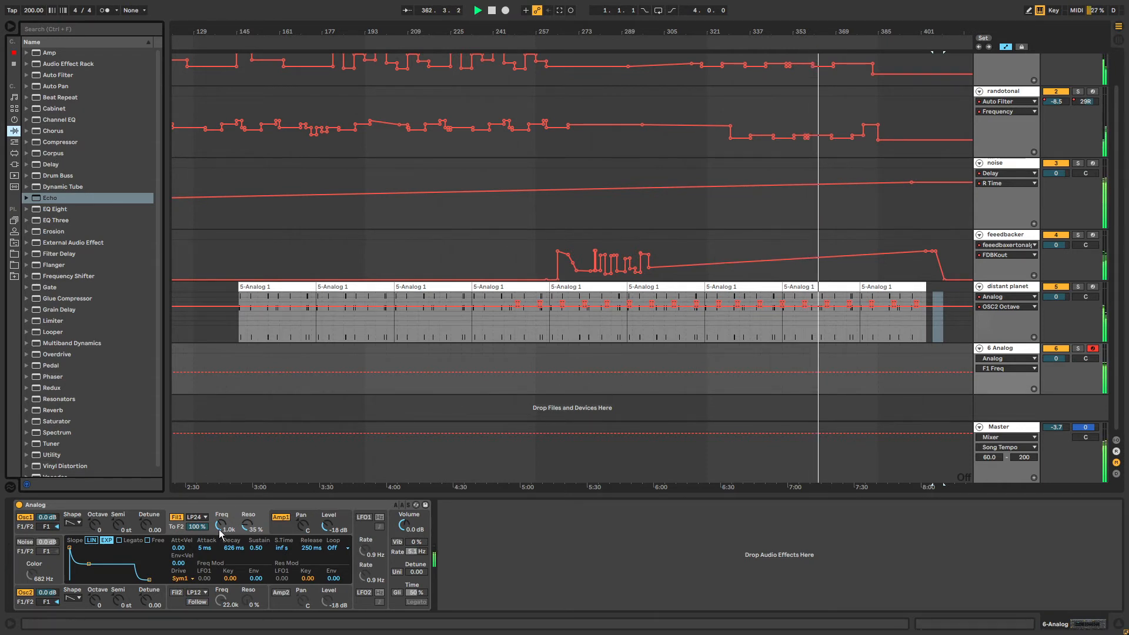
# Set 6 Analog's filter cutoff to 547 and add a Grain Delay with DryWet at 67%.
pyautogui.moveTo(220, 530); pyautogui.dragTo(220, 539)
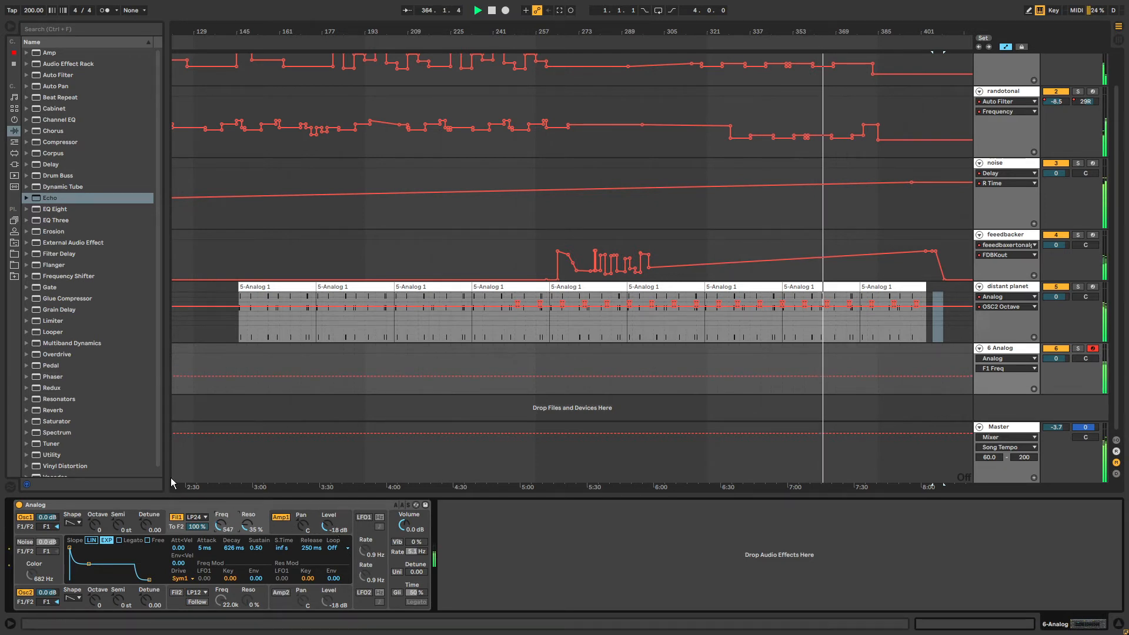
pyautogui.doubleClick(59, 309)
pyautogui.click(582, 39)
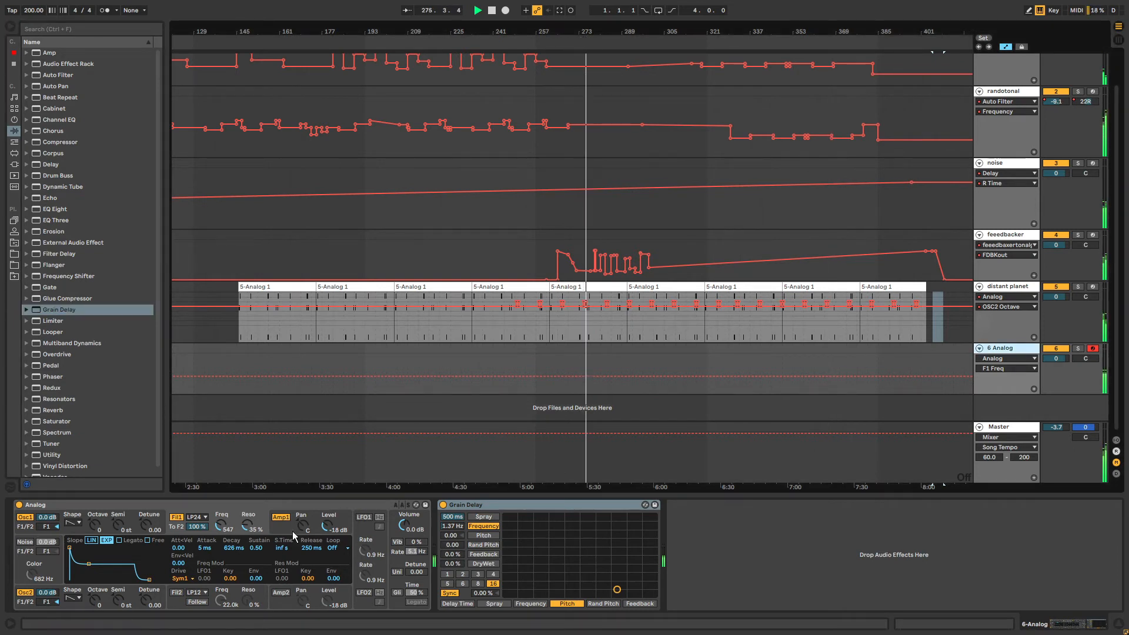
pyautogui.moveTo(453, 564); pyautogui.dragTo(438, 548)
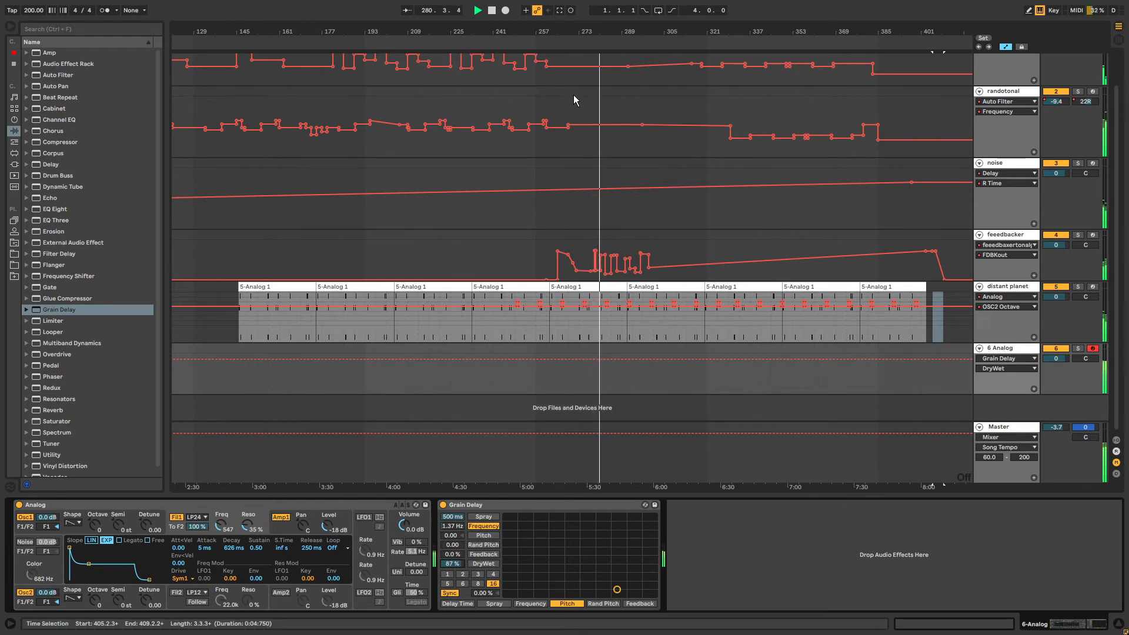
pyautogui.click(587, 38)
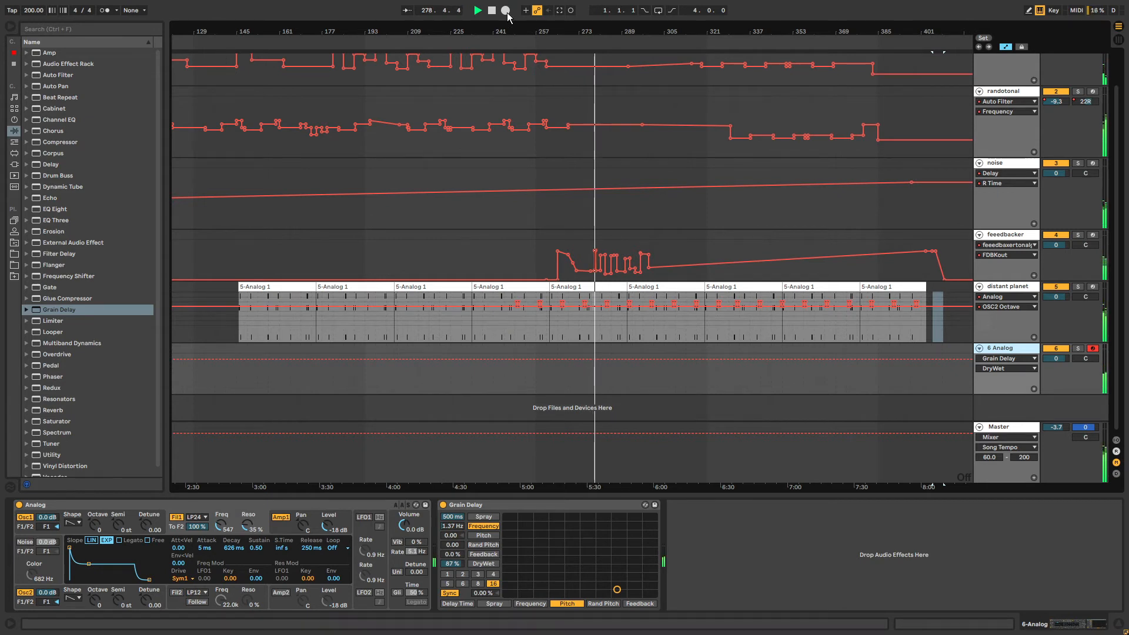
# Record a new 6-Analog 1 MIDI clip of notes on 6 Analog from around bar 281.
pyautogui.click(506, 11)
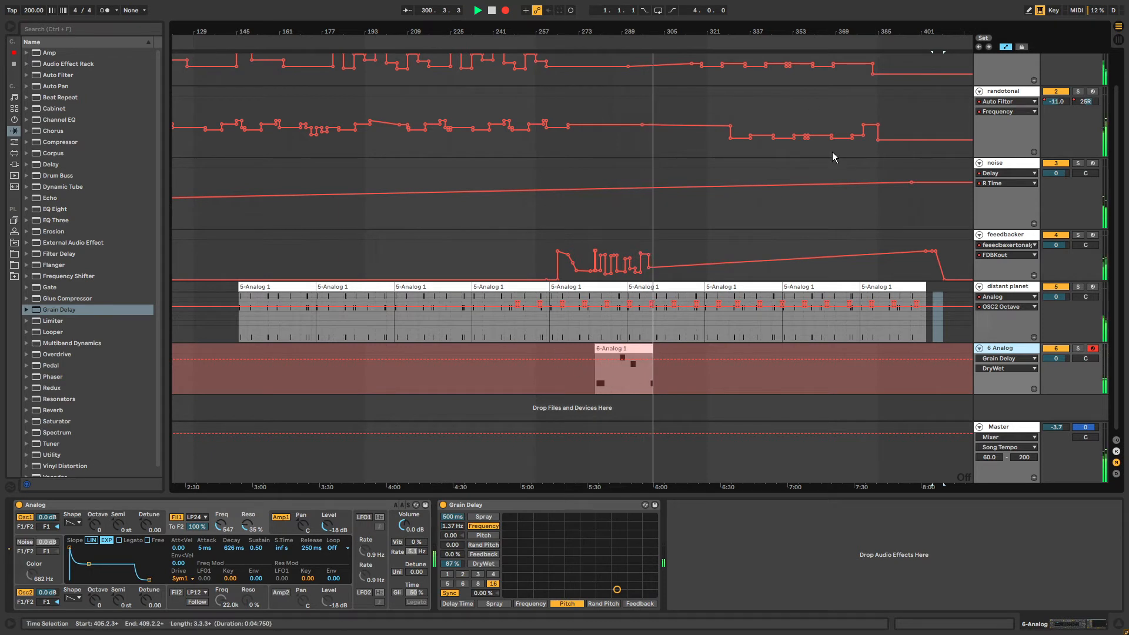
pyautogui.moveTo(359, 124)
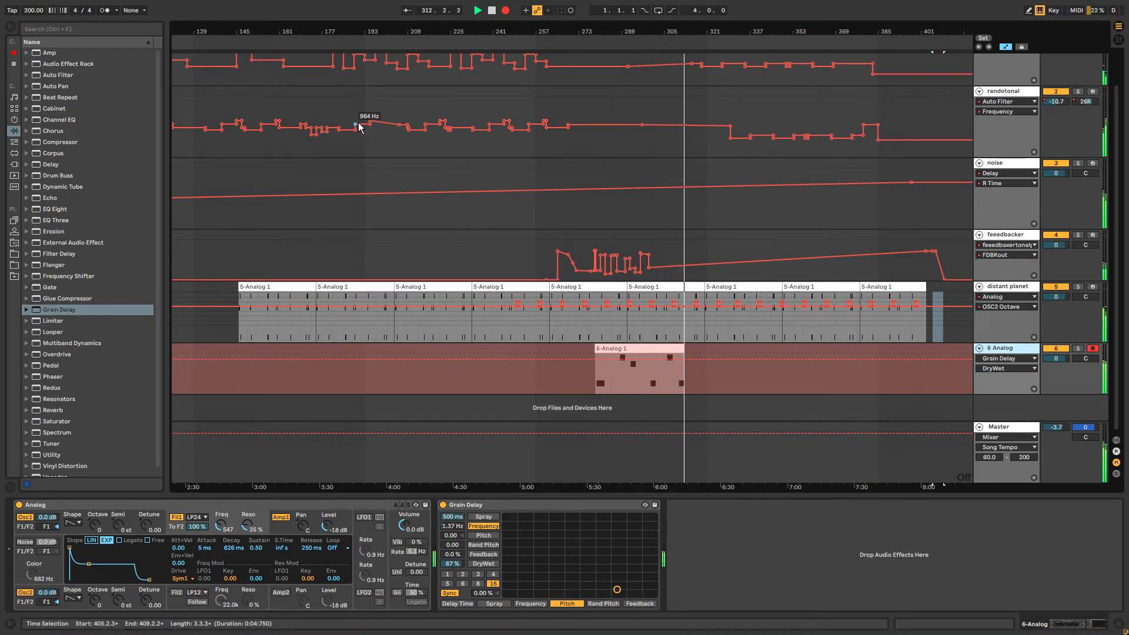
pyautogui.moveTo(786, 29); pyautogui.dragTo(752, 27)
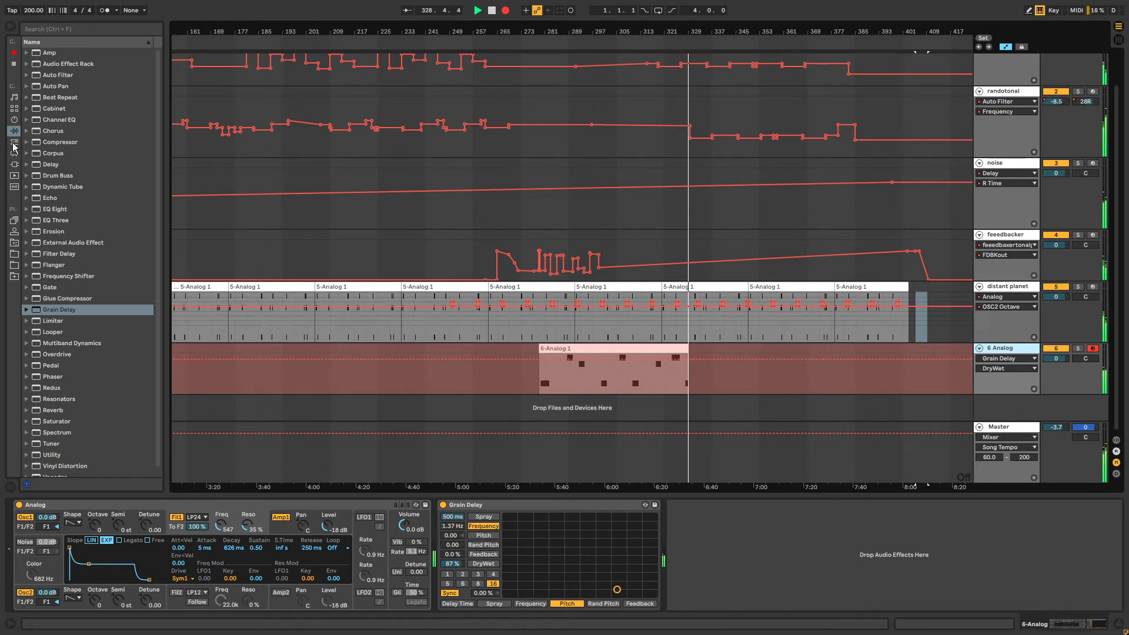
# Keep recording notes into 6-Analog 1 to about bar 337 while browsing the MIDI Effects Scale folder.
pyautogui.click(13, 142)
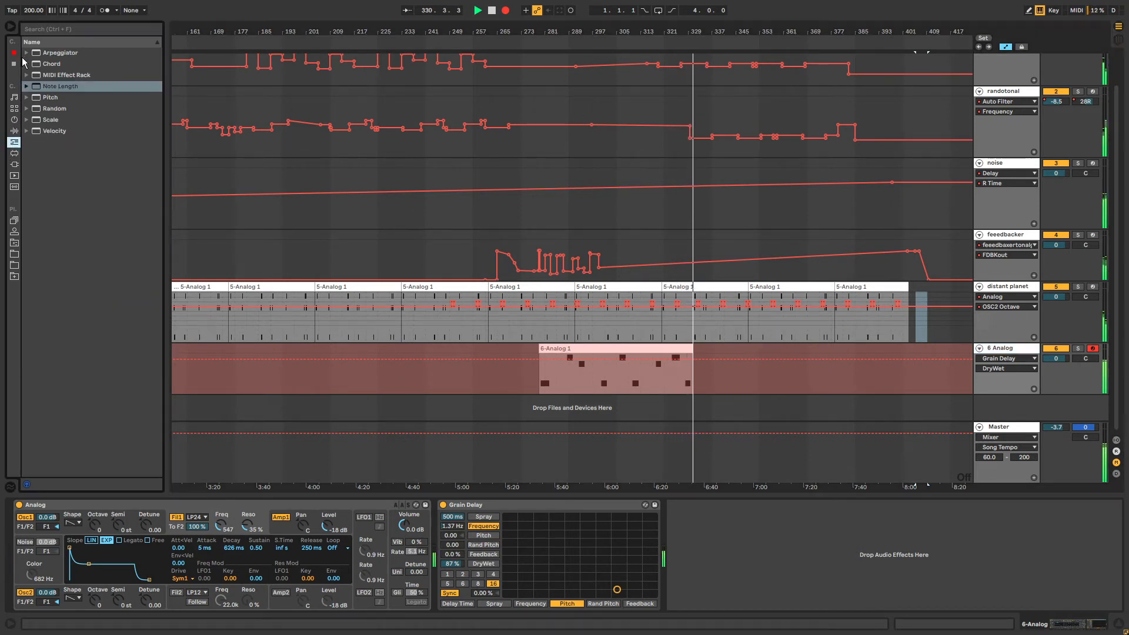
pyautogui.click(26, 119)
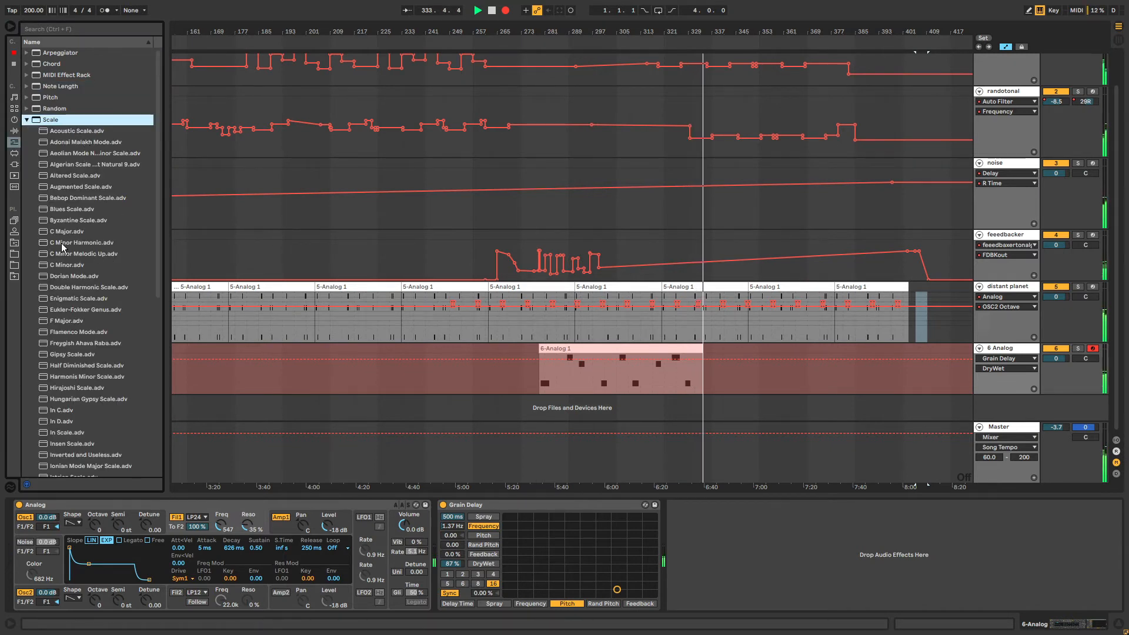
pyautogui.click(26, 119)
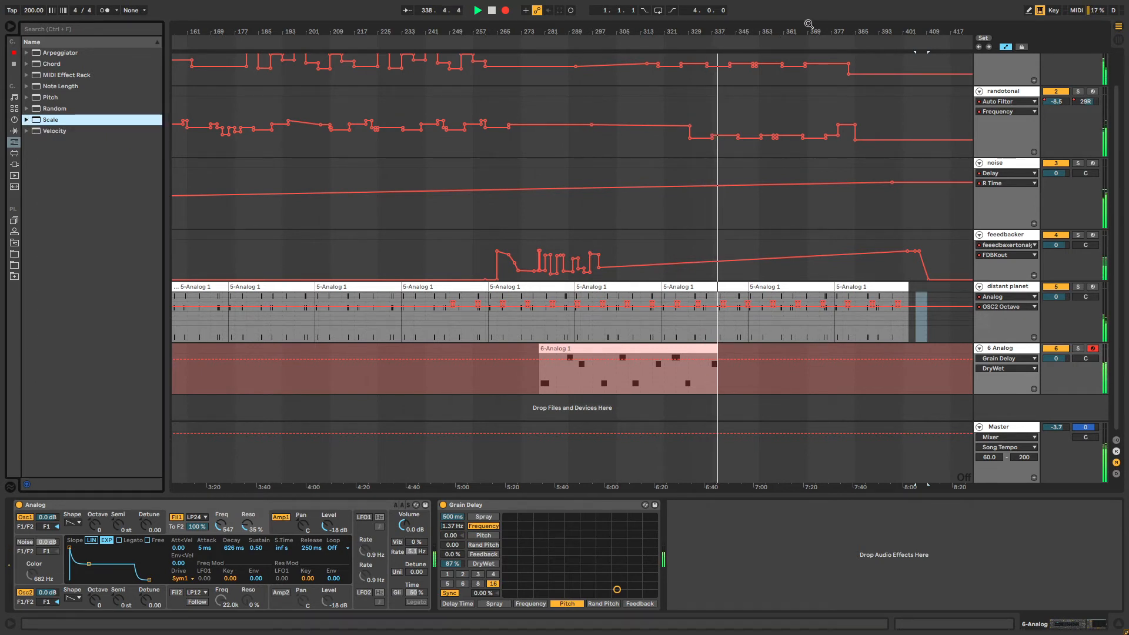
pyautogui.moveTo(805, 28)
pyautogui.mouseDown()
pyautogui.moveTo(795, 36)
pyautogui.moveTo(783, 26)
pyautogui.moveTo(801, 25)
pyautogui.mouseUp()
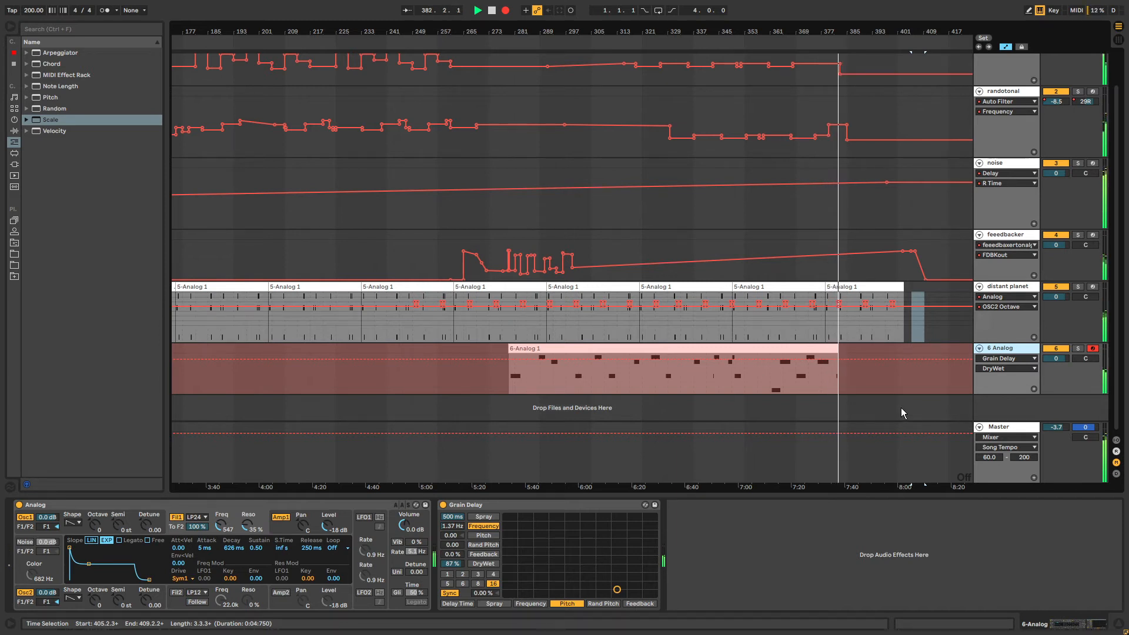
# Stop recording and fade 6 Analog's Track Volume down to -7.0 dB near the clip's end.
pyautogui.click(505, 10)
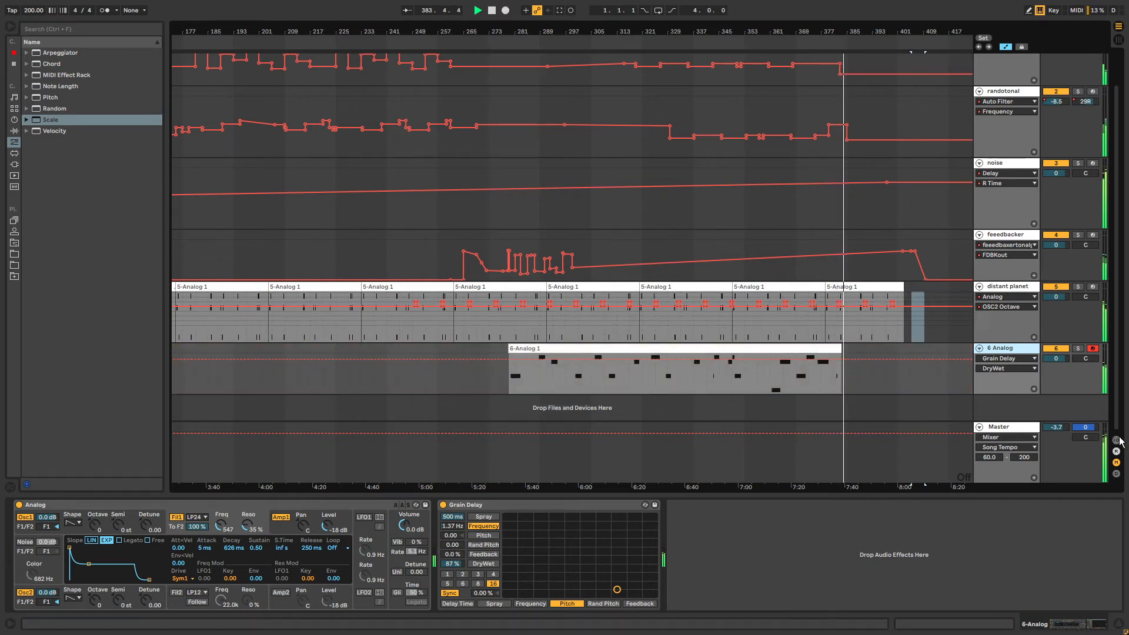
pyautogui.click(1070, 358)
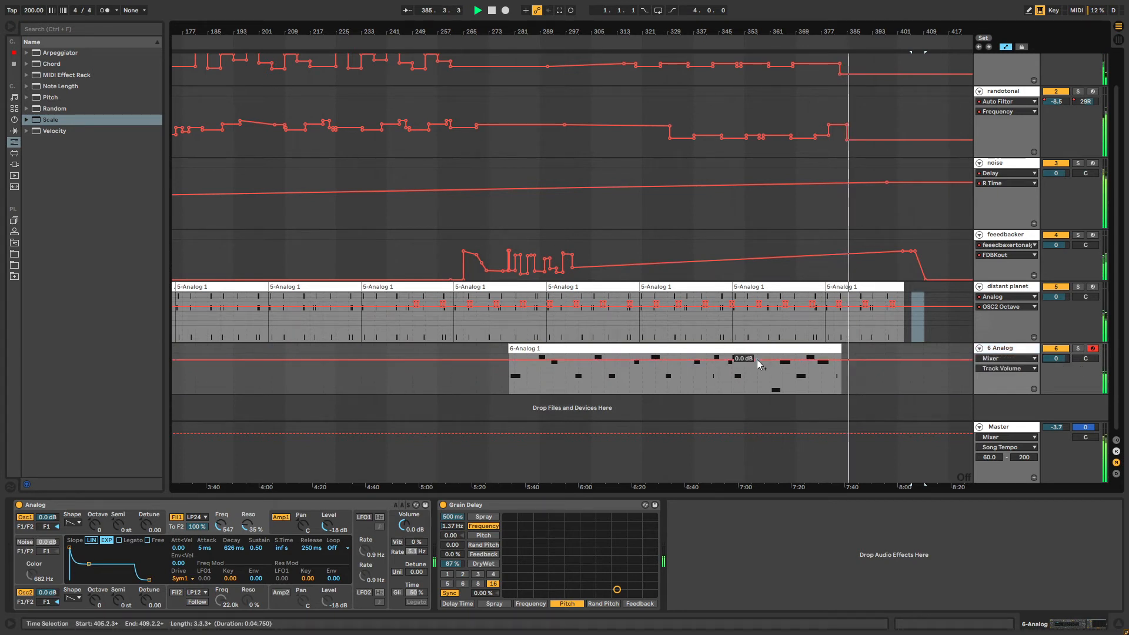
pyautogui.click(743, 361)
pyautogui.moveTo(751, 360); pyautogui.dragTo(832, 367)
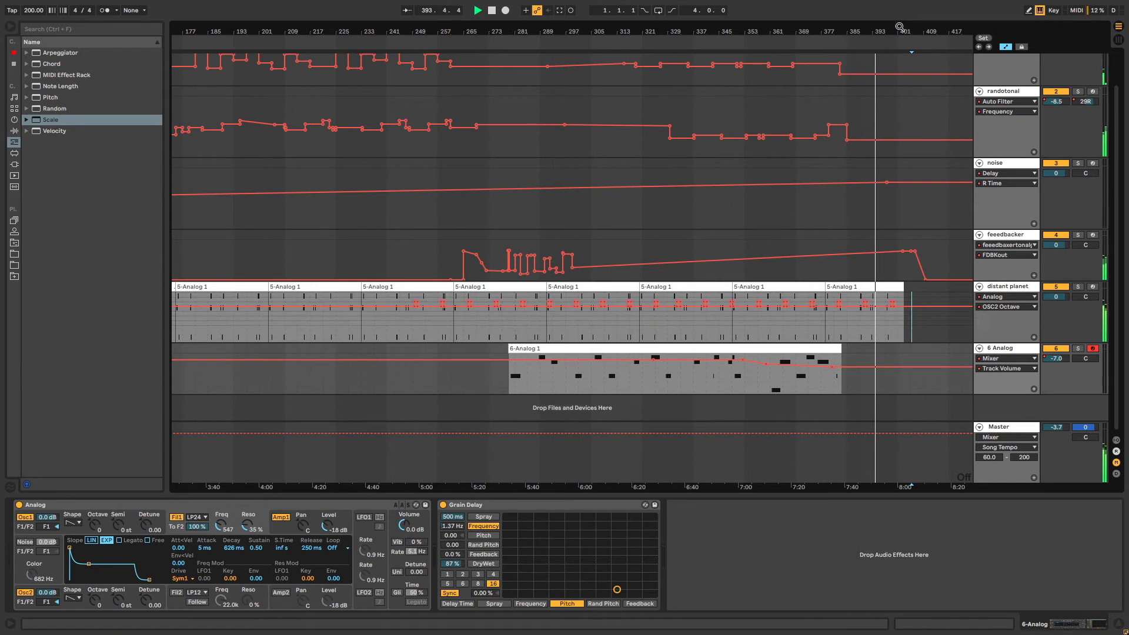
pyautogui.moveTo(900, 27); pyautogui.dragTo(929, 9)
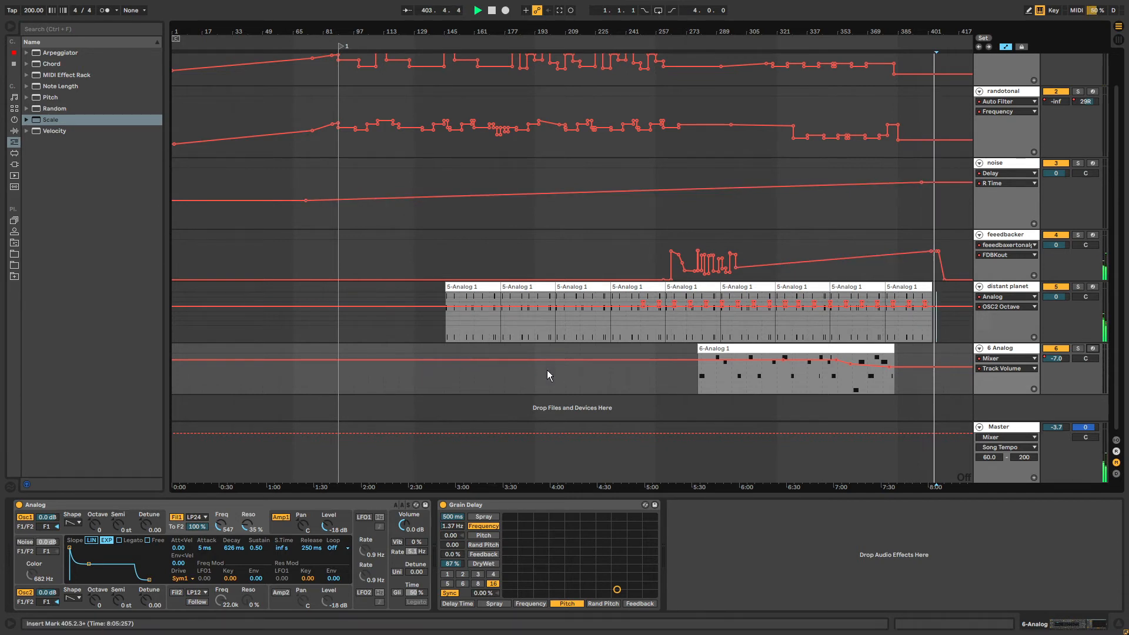
# Drag the noise track from sketchsploration5.als into the set below 6 Analog as track 7.
pyautogui.click(16, 243)
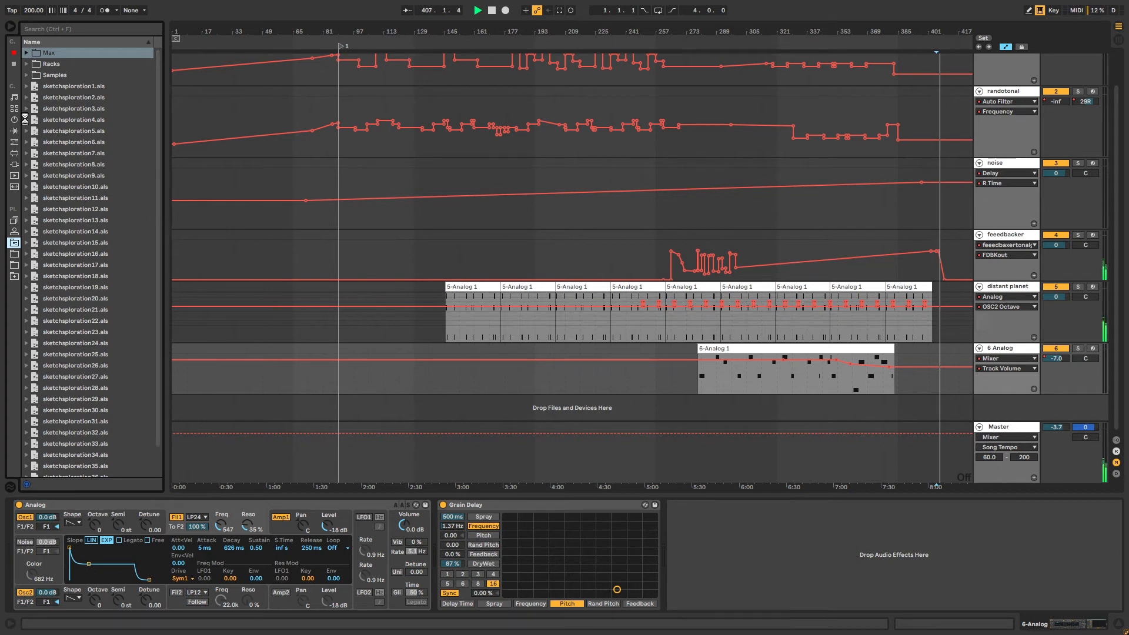
pyautogui.click(26, 119)
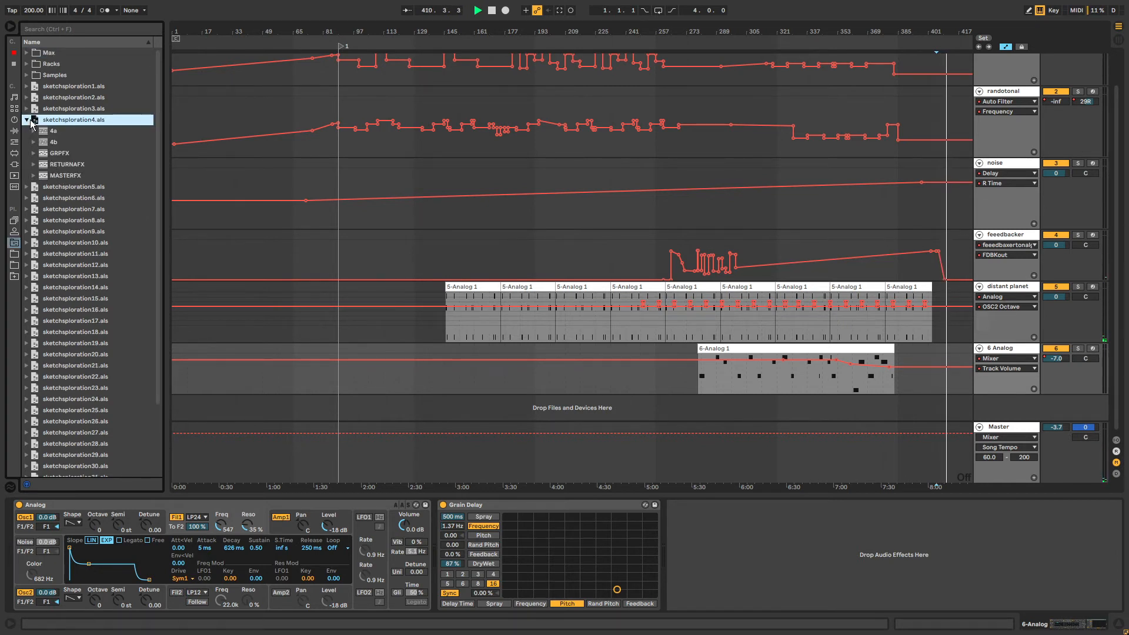
pyautogui.click(31, 121)
pyautogui.click(33, 134)
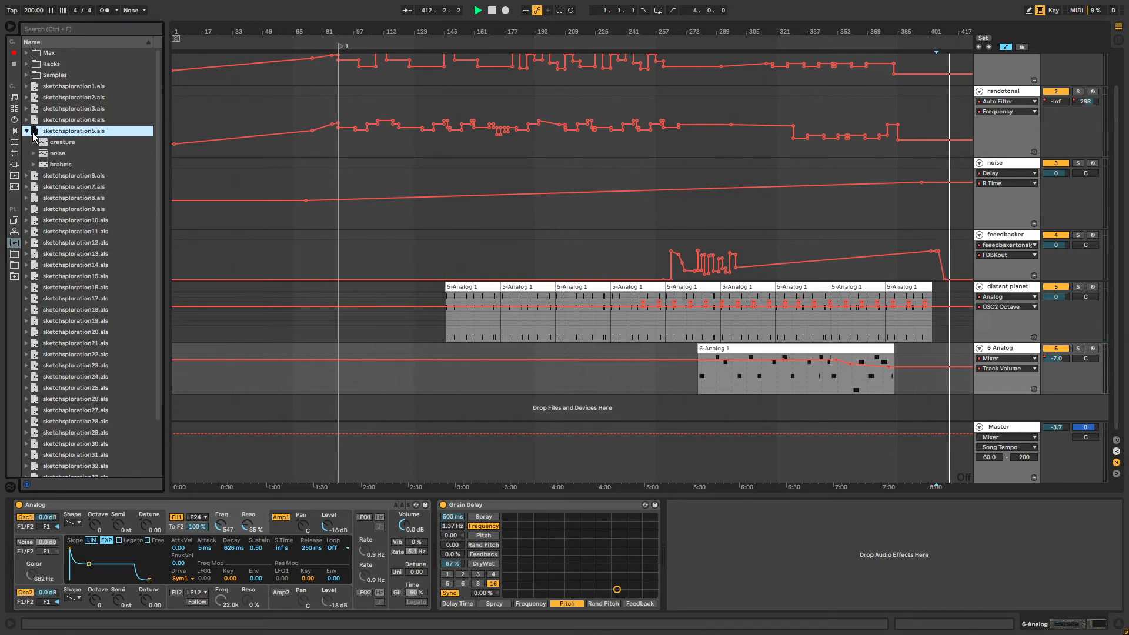
pyautogui.click(62, 154)
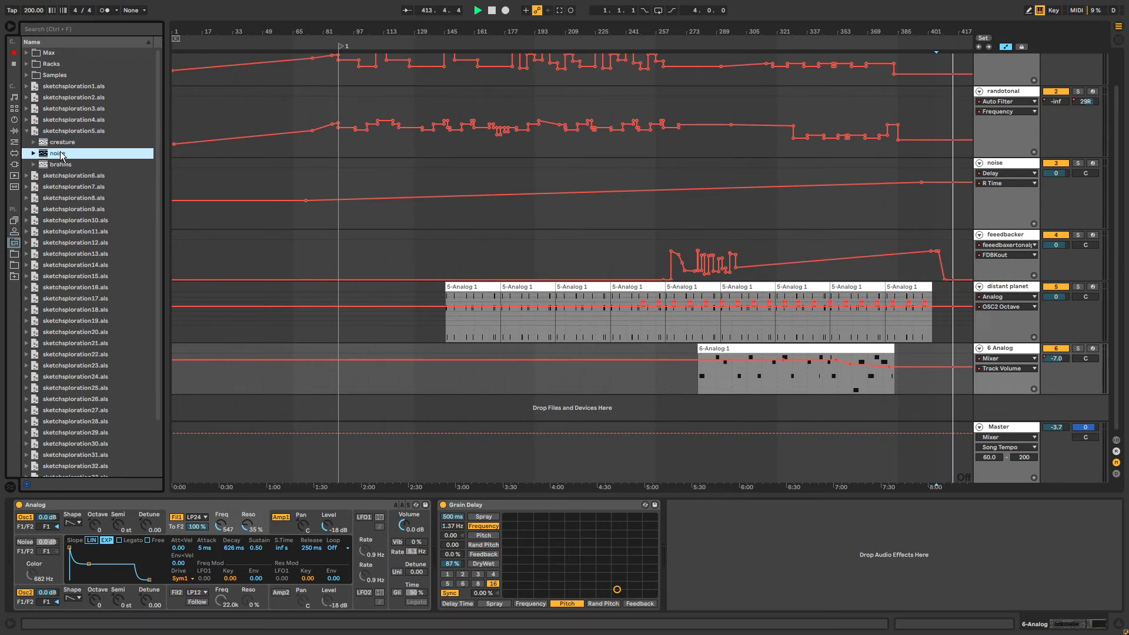
pyautogui.moveTo(333, 323); pyautogui.dragTo(438, 391)
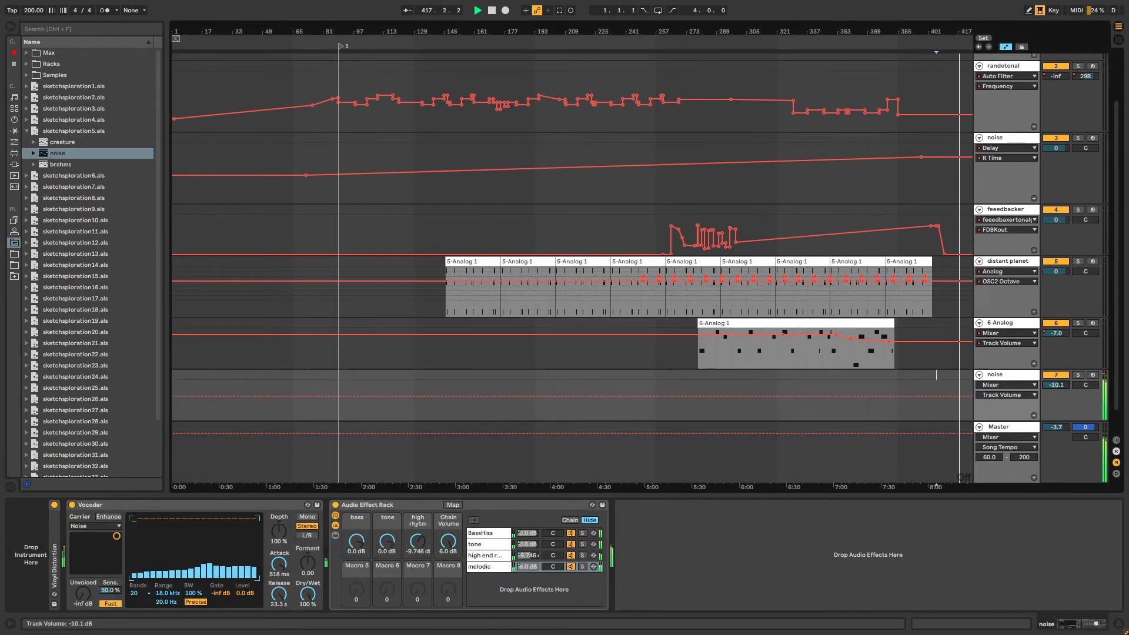
# Lower the noise track to -18.1 dB, inspect its rack chains, and bypass the Vocoder.
pyautogui.moveTo(1056, 385); pyautogui.dragTo(1056, 398)
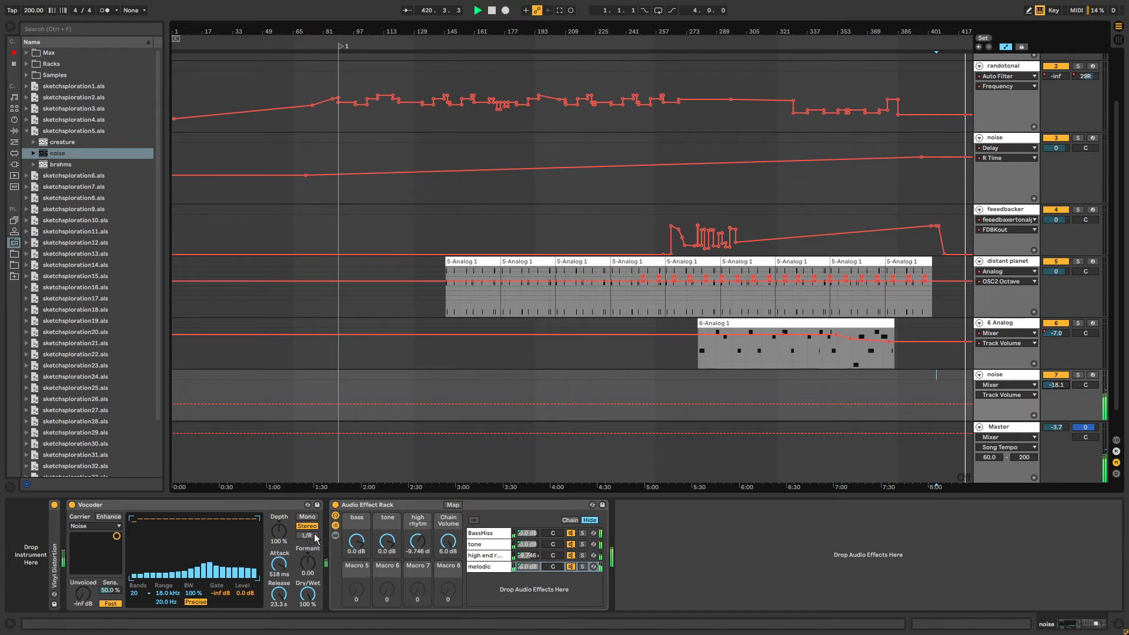
pyautogui.click(484, 532)
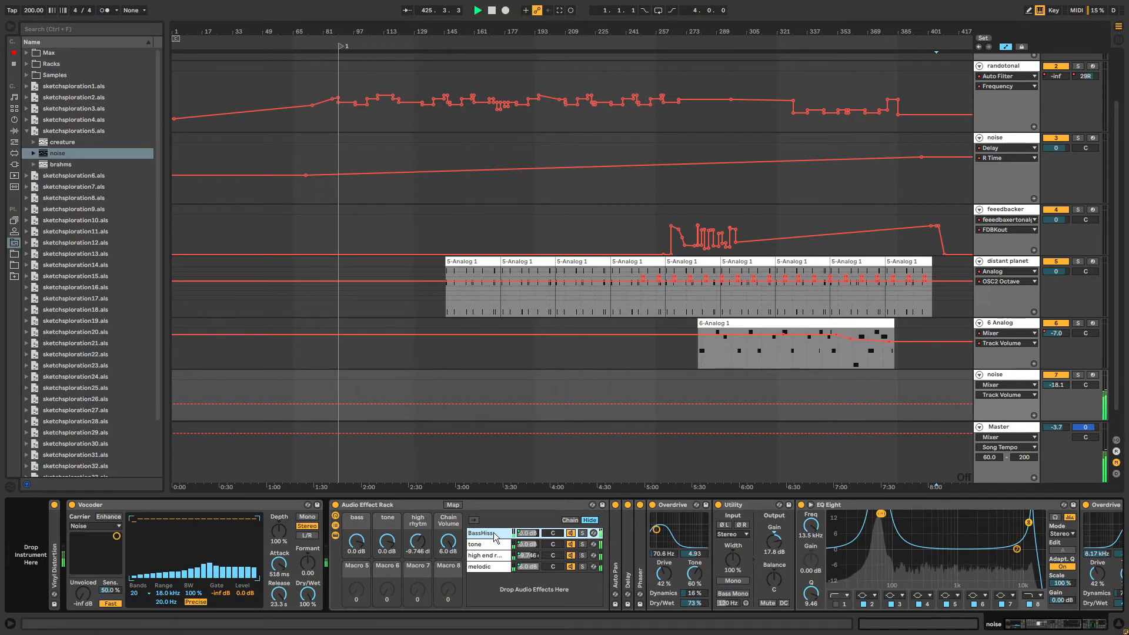
pyautogui.click(490, 544)
pyautogui.click(488, 556)
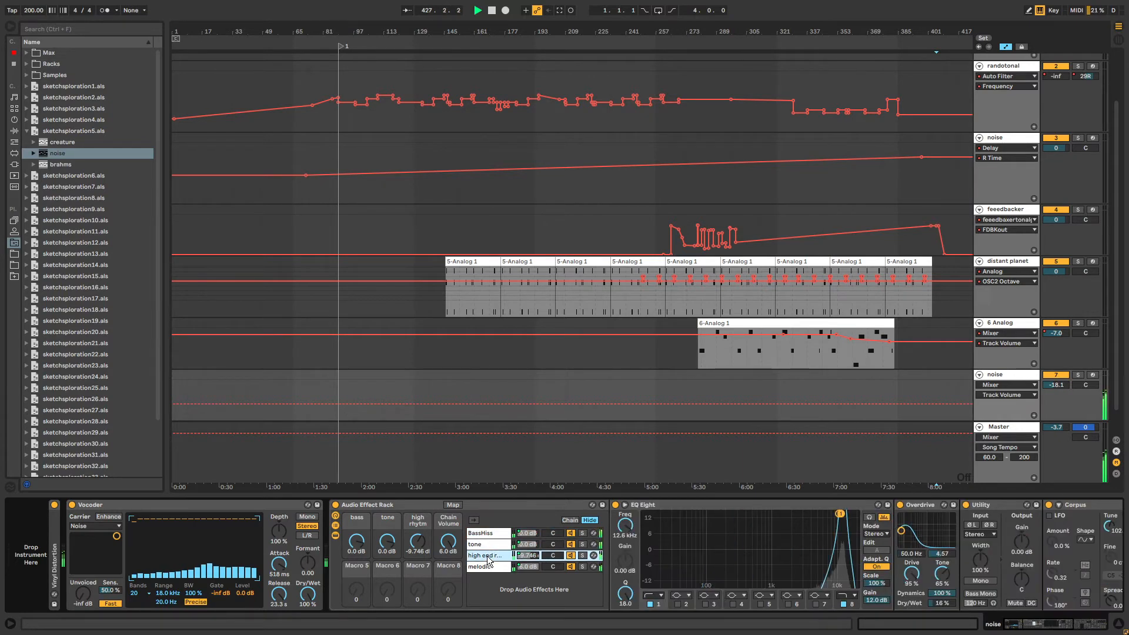
pyautogui.click(488, 567)
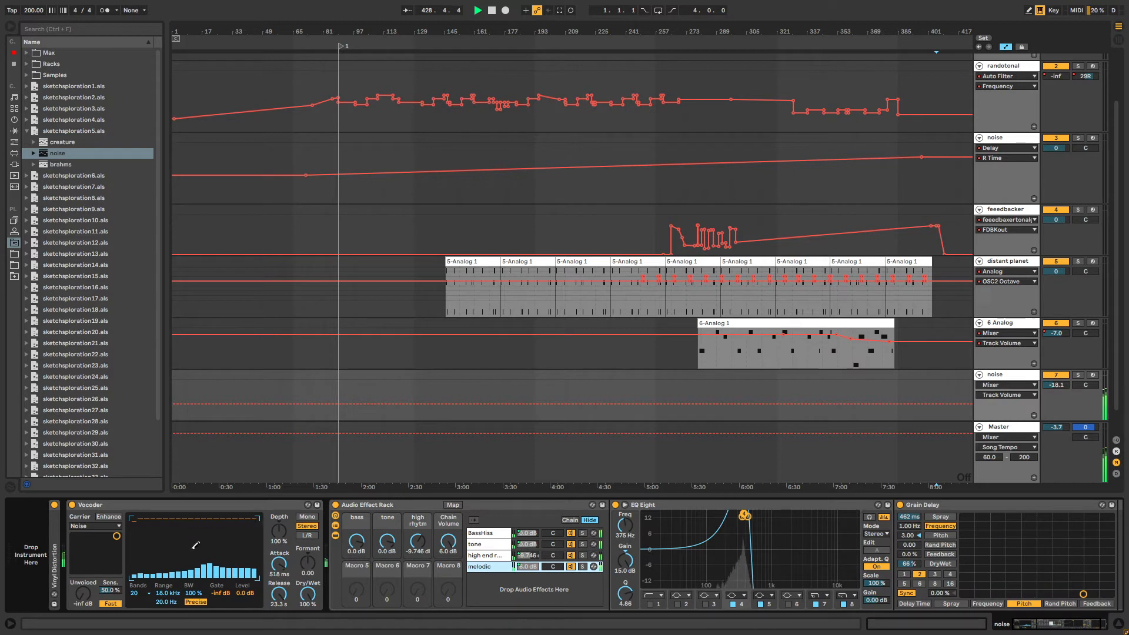
pyautogui.click(382, 508)
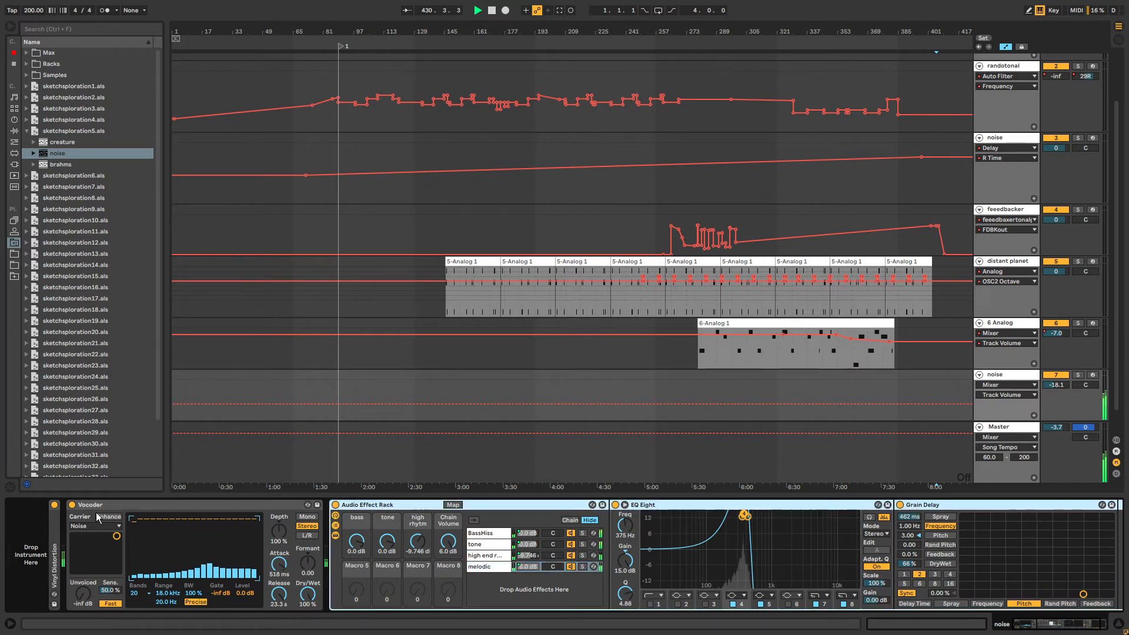
pyautogui.click(72, 505)
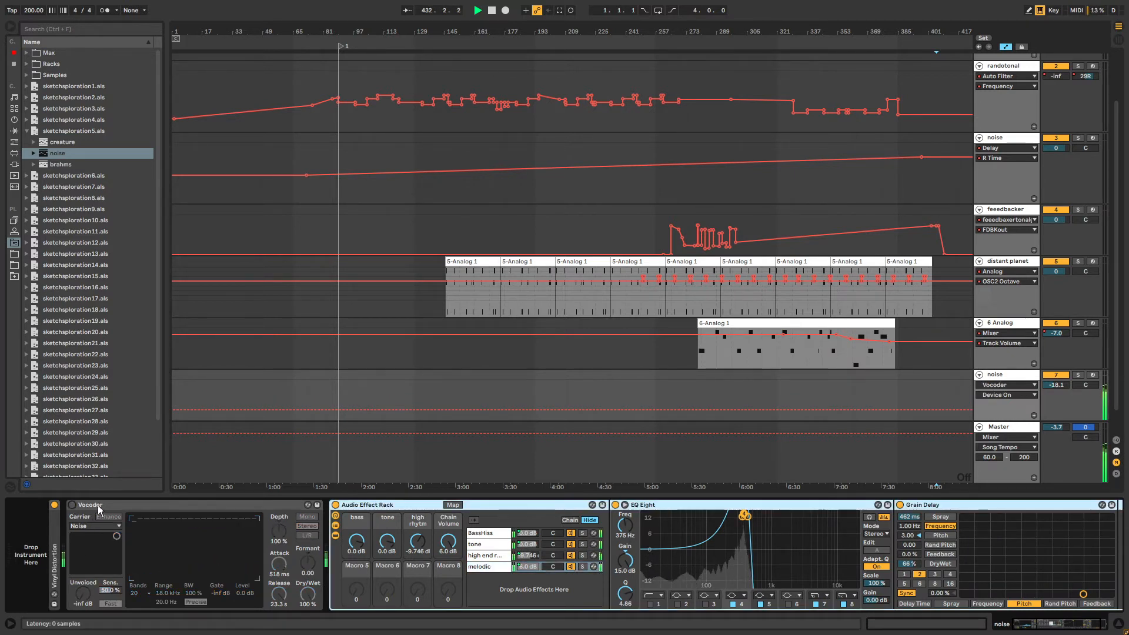
# Turn the rack macros down to bass -10.891, tone -8.487, high rhythm -16.046, then switch to Session view.
pyautogui.moveTo(356, 541); pyautogui.dragTo(390, 585)
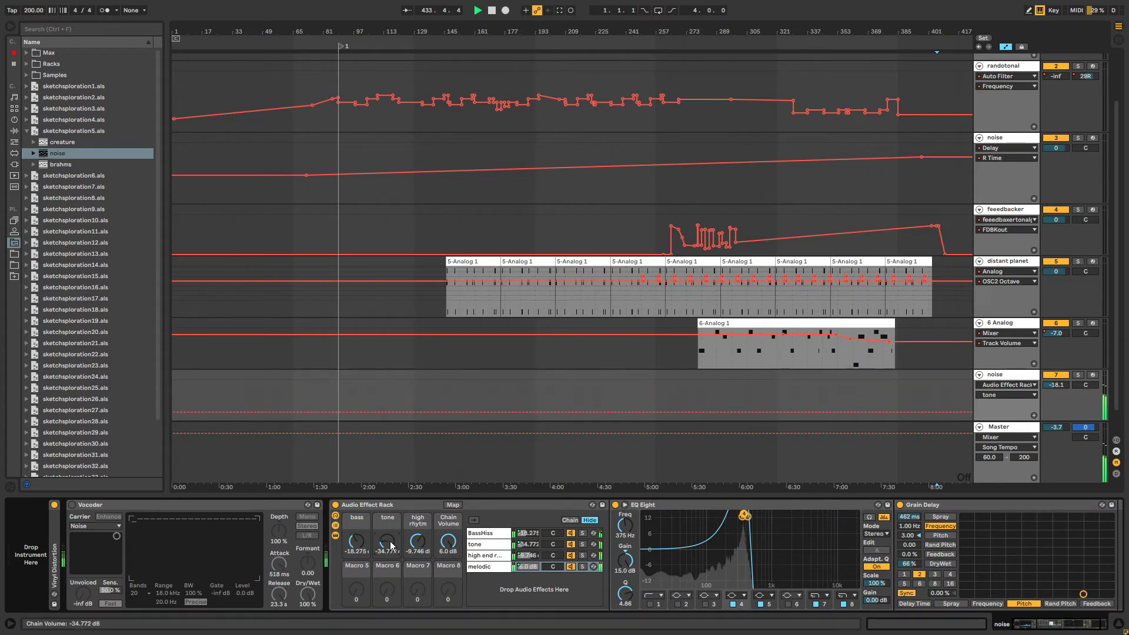
pyautogui.moveTo(418, 541); pyautogui.dragTo(448, 600)
pyautogui.moveTo(413, 544); pyautogui.dragTo(355, 542)
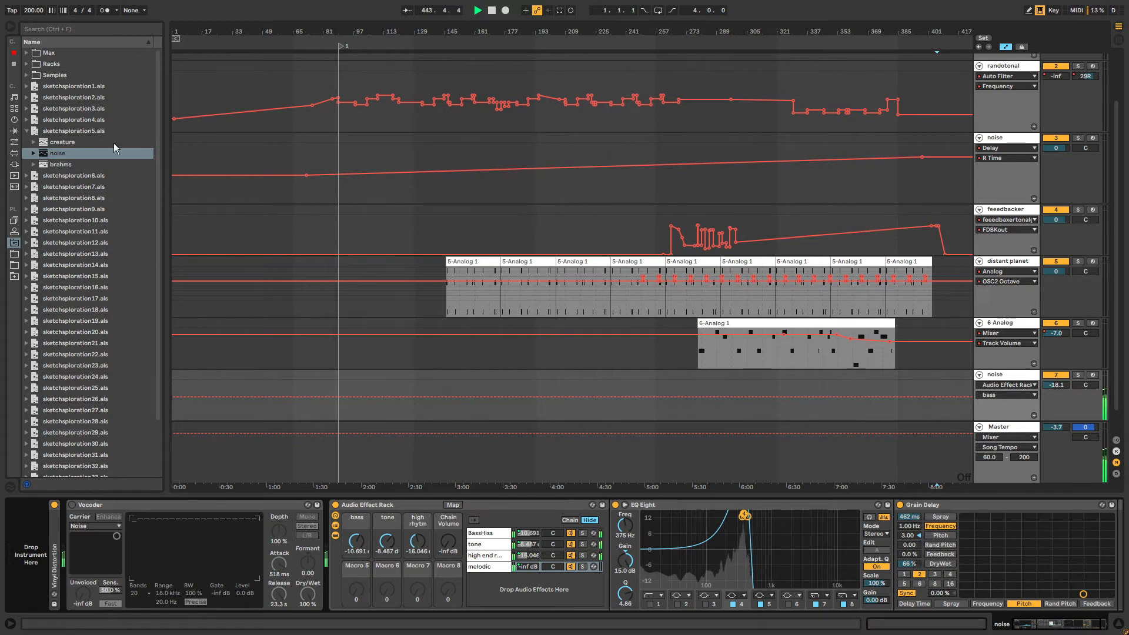
pyautogui.click(1003, 374)
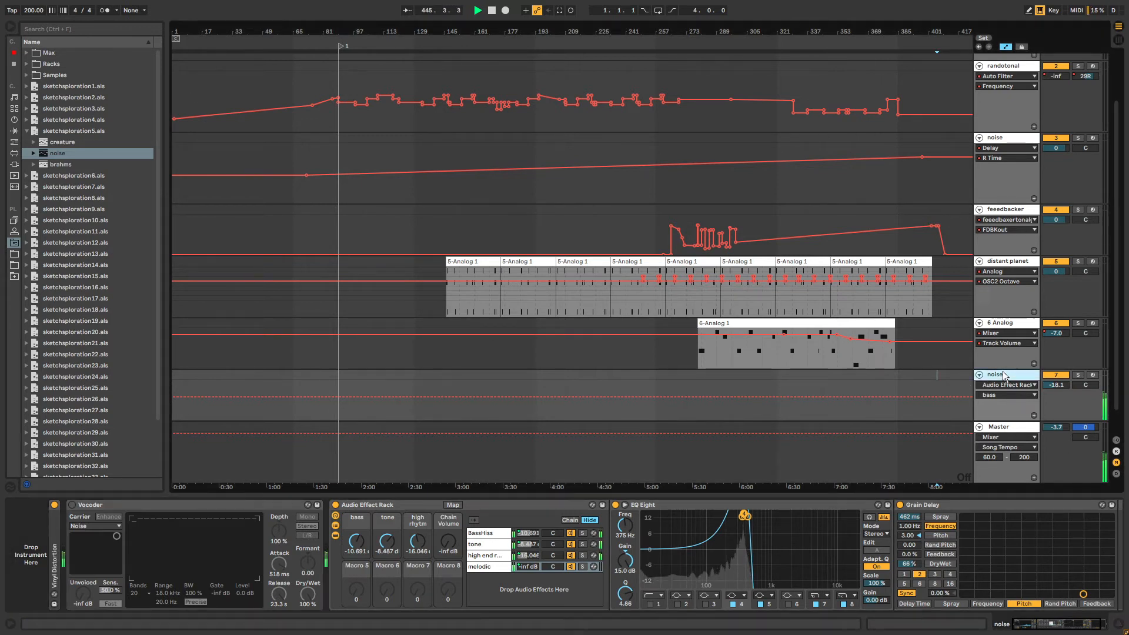
pyautogui.press('Tab')
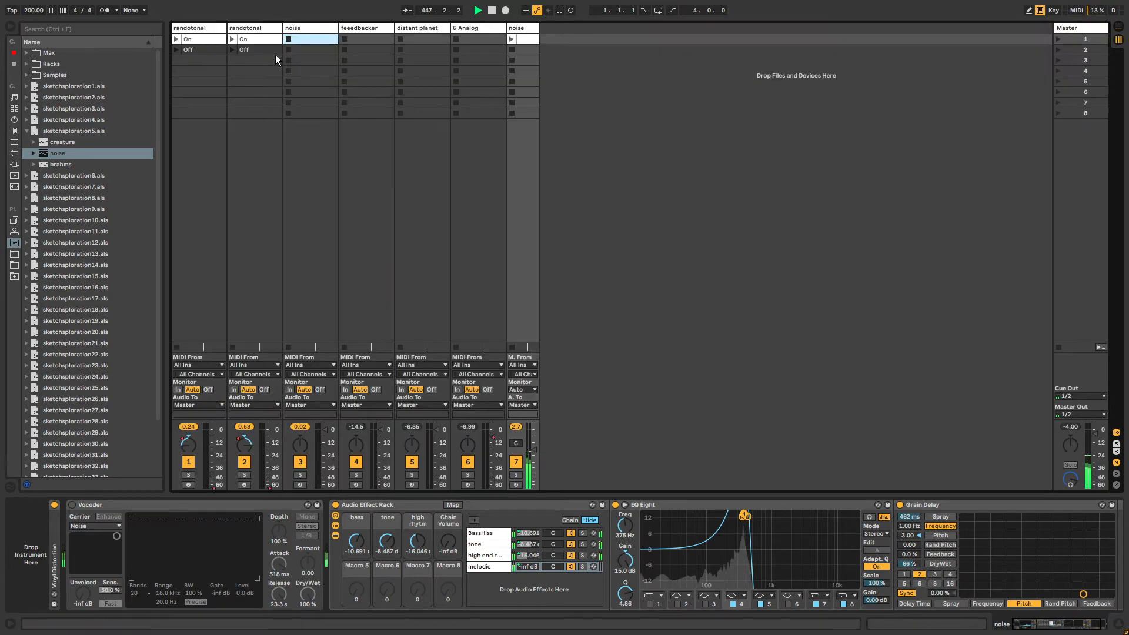
# Create a placeholder noise clip in the arrangement, then delete it and return to Session view.
pyautogui.doubleClick(518, 39)
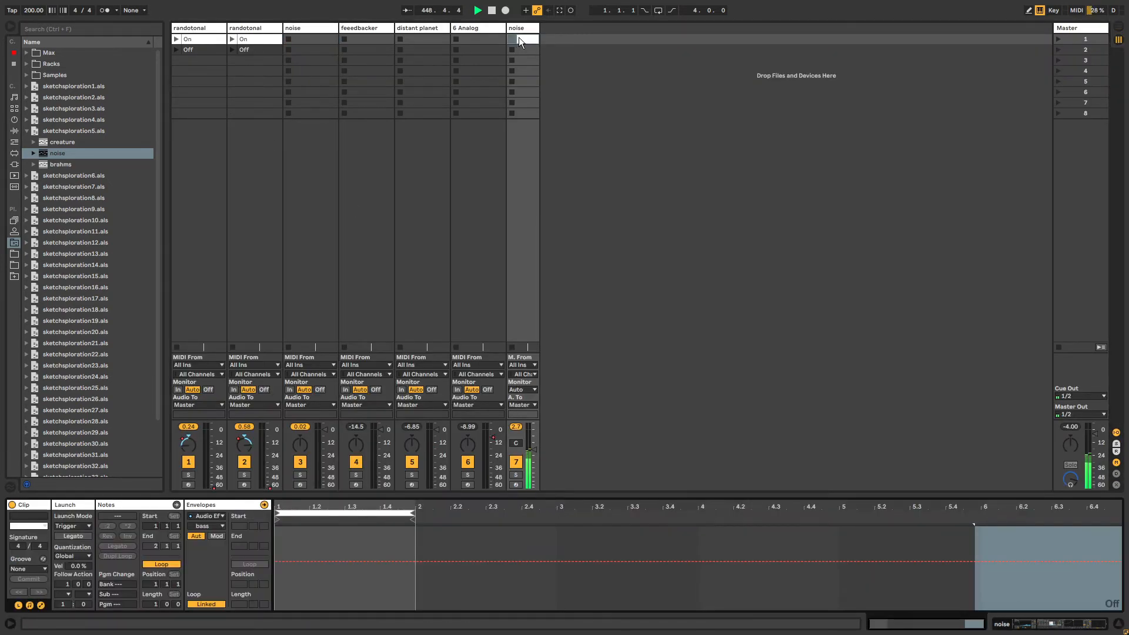
pyautogui.moveTo(521, 37); pyautogui.dragTo(345, 379)
pyautogui.press('Tab')
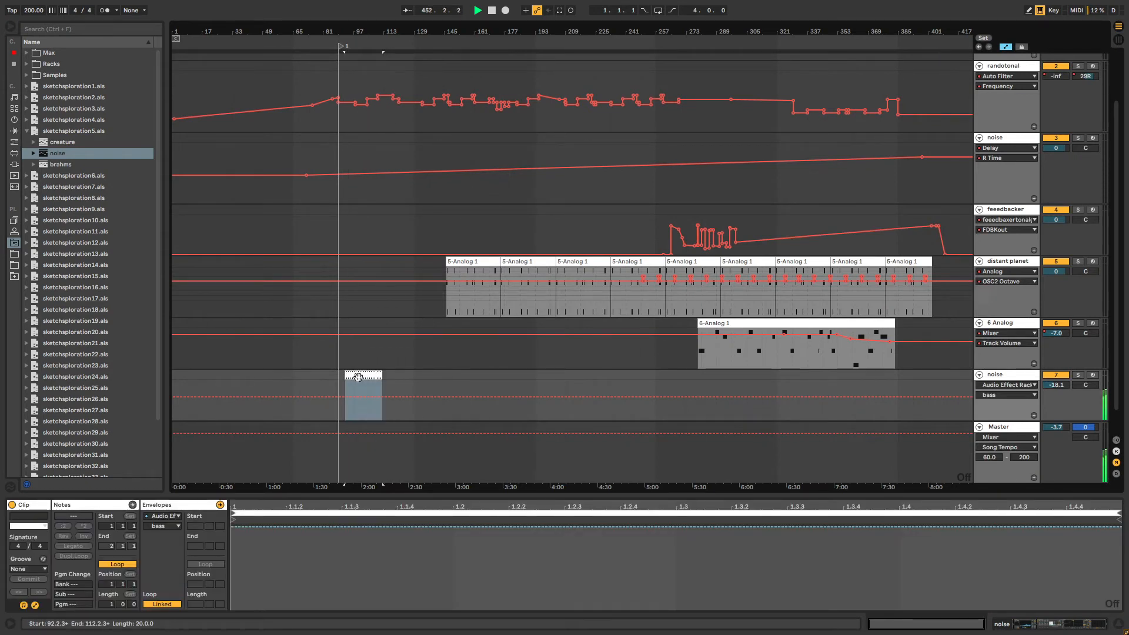
pyautogui.click(1020, 386)
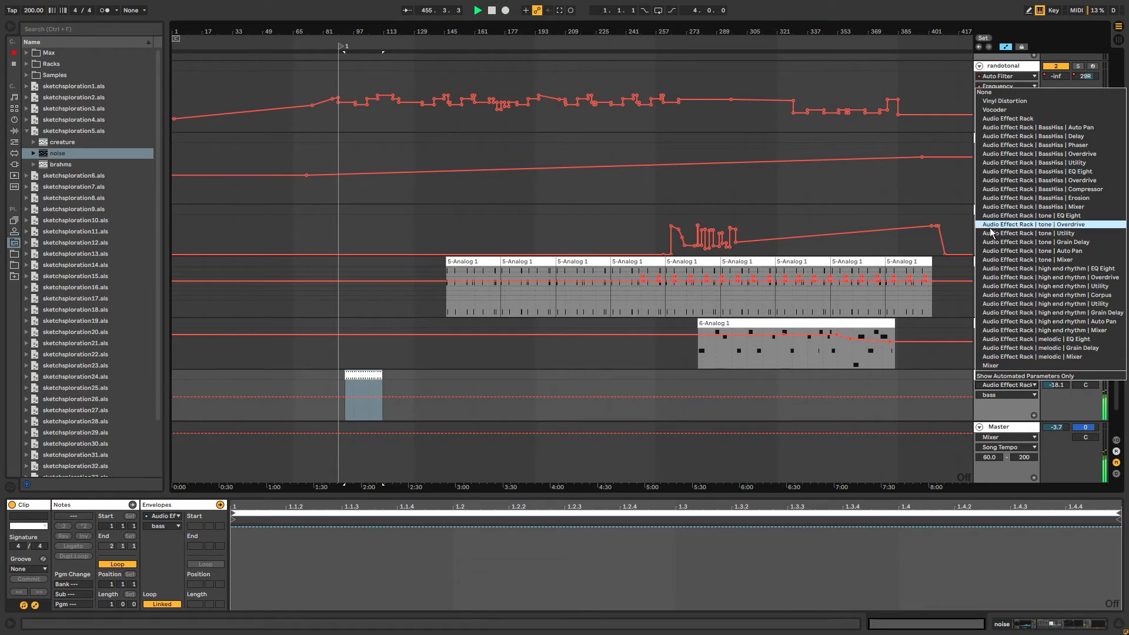
pyautogui.click(352, 377)
pyautogui.click(358, 375)
pyautogui.press('Delete')
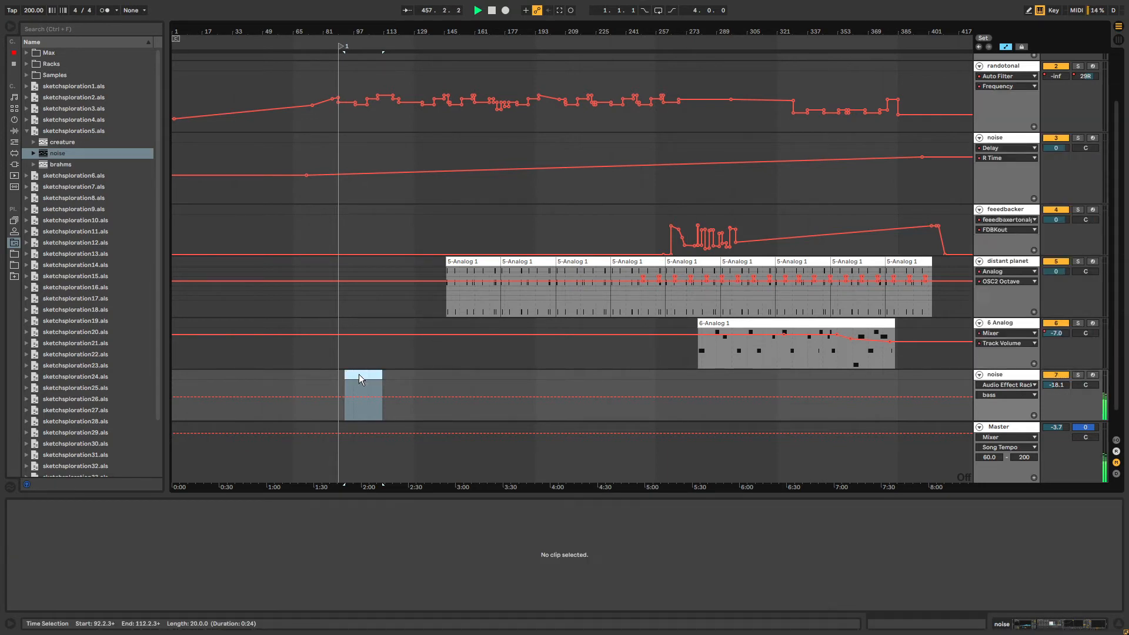
pyautogui.press('Tab')
# Launch the noise track's first slot, raise the bass macro slightly, and re-enable the Vocoder.
pyautogui.click(511, 38)
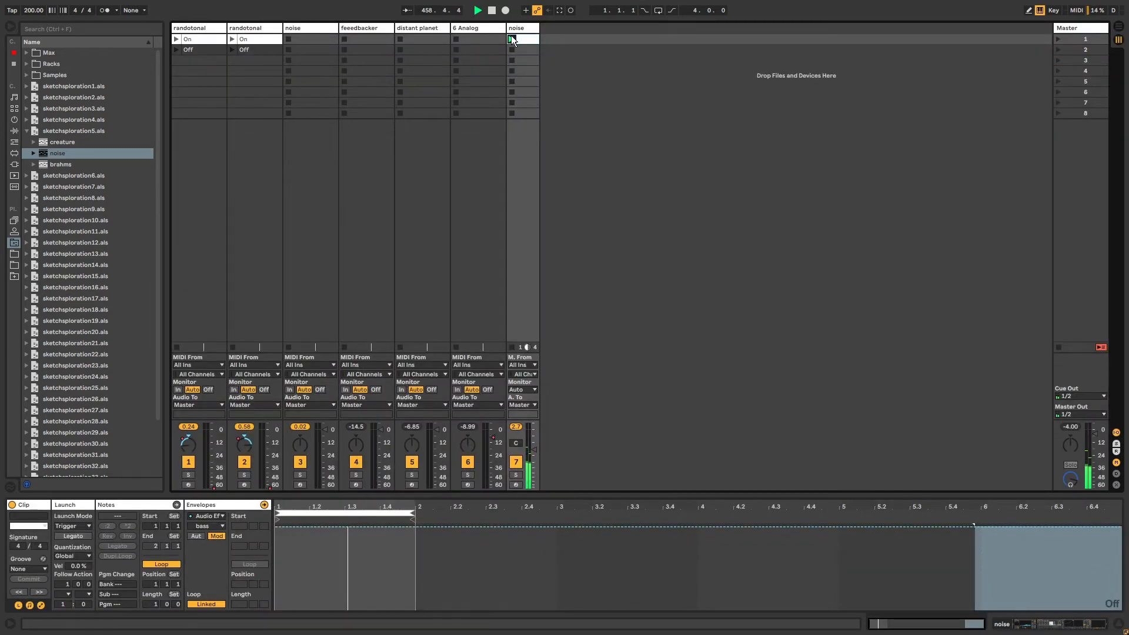
pyautogui.click(520, 27)
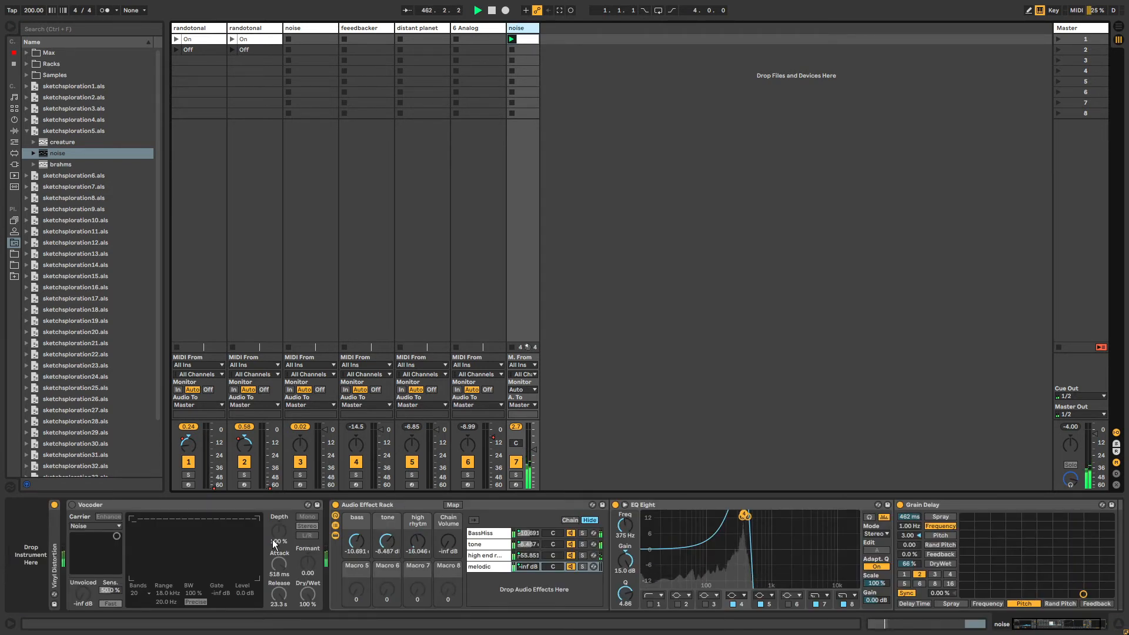
pyautogui.moveTo(355, 548); pyautogui.dragTo(448, 531)
pyautogui.click(72, 506)
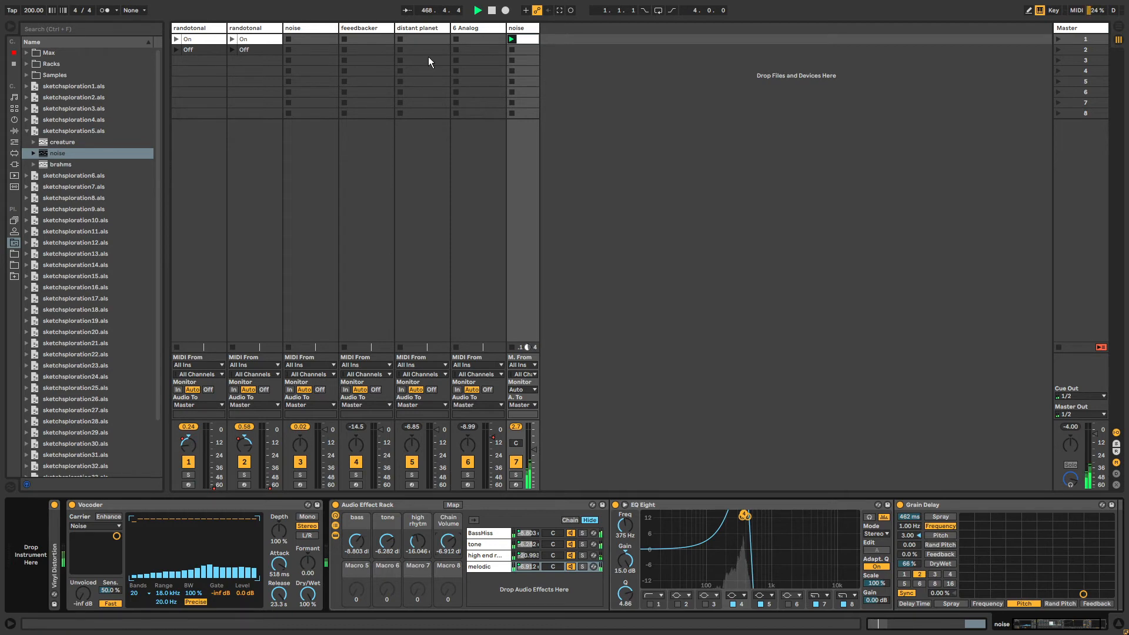
# Delete the noise track and return to Arrangement view.
pyautogui.click(524, 29)
pyautogui.click(501, 66)
pyautogui.press('Tab')
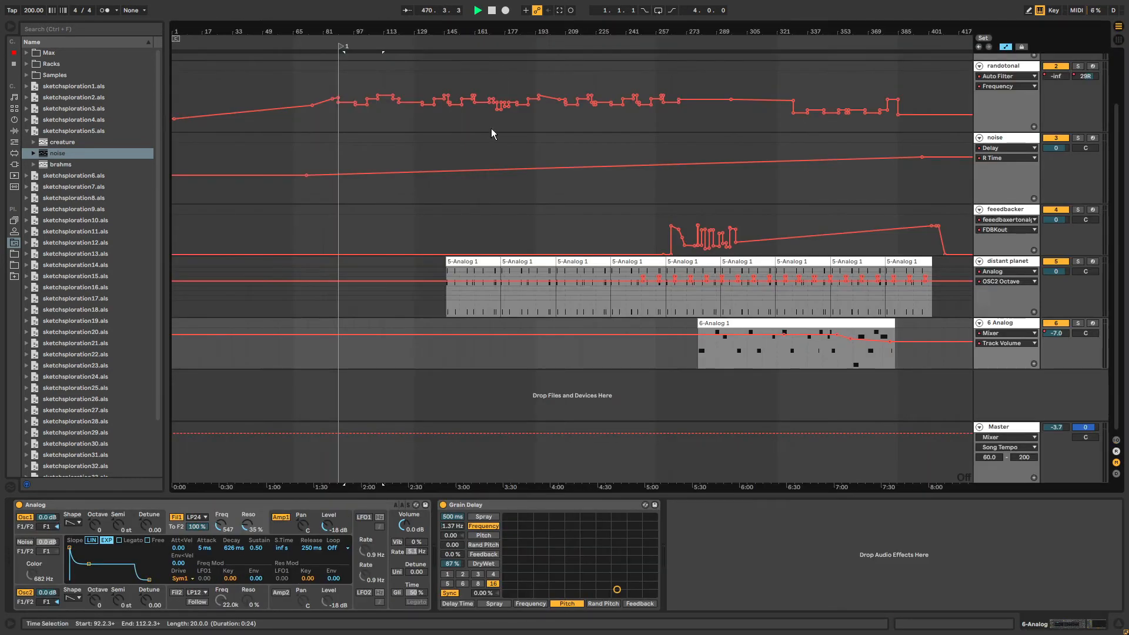
# Add the noise maker track from sketchsploration6.als as track 7 and turn its volume down.
pyautogui.click(340, 213)
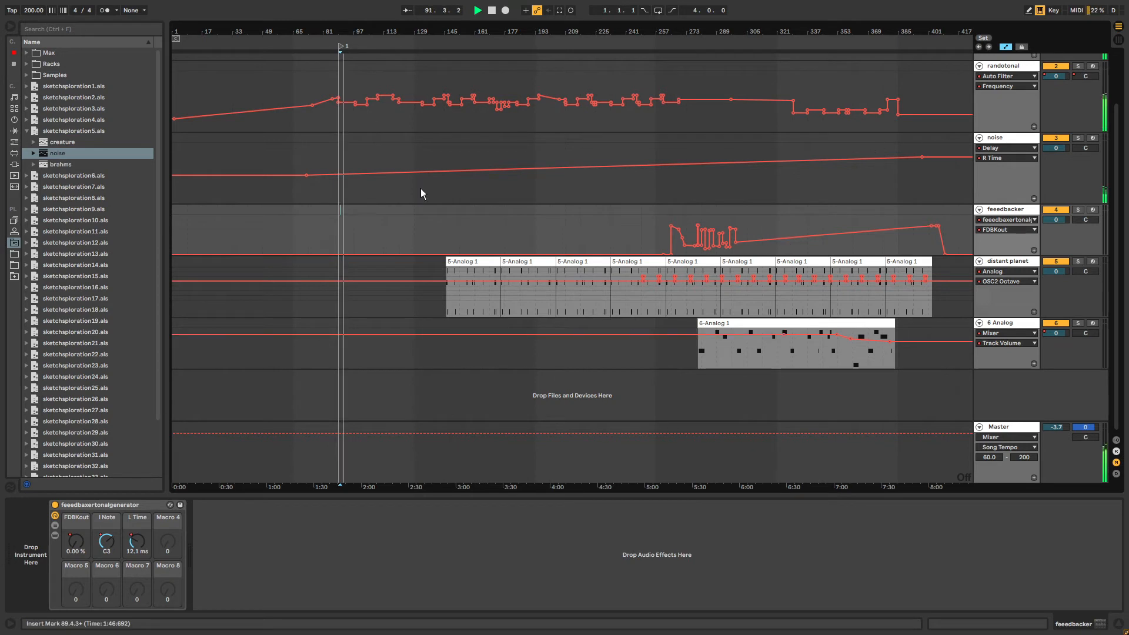
pyautogui.click(26, 131)
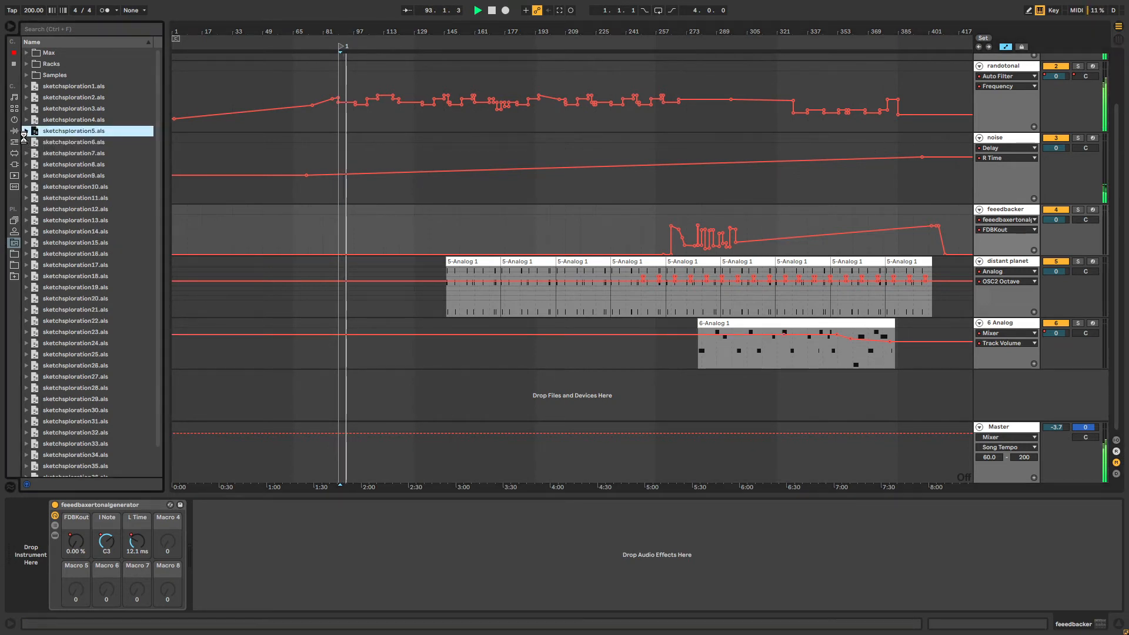
pyautogui.click(26, 142)
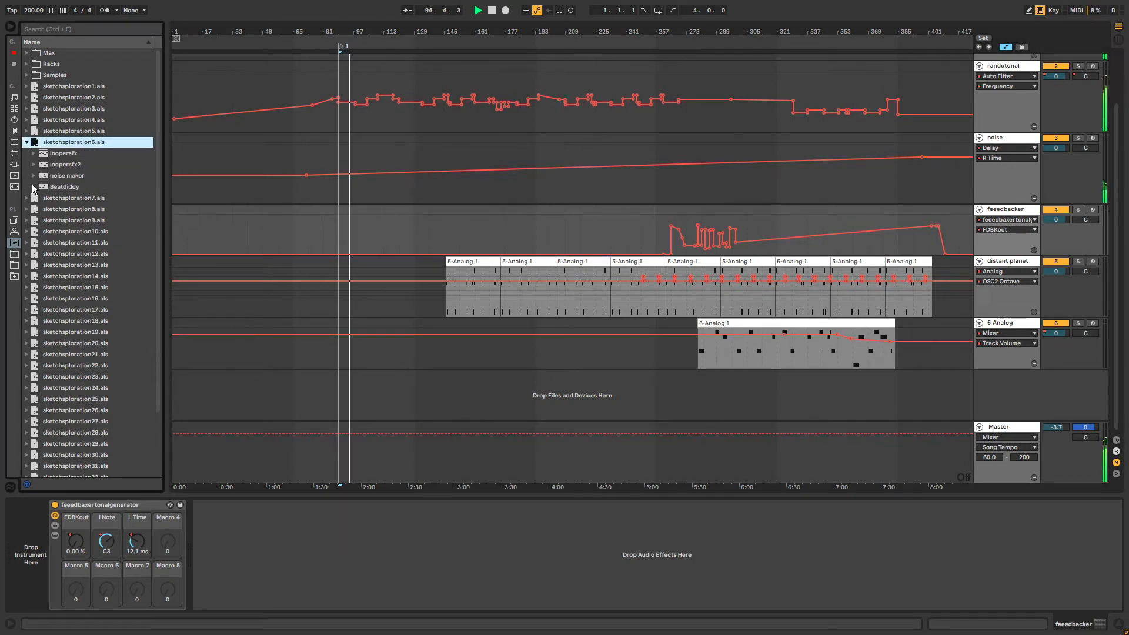
pyautogui.click(67, 173)
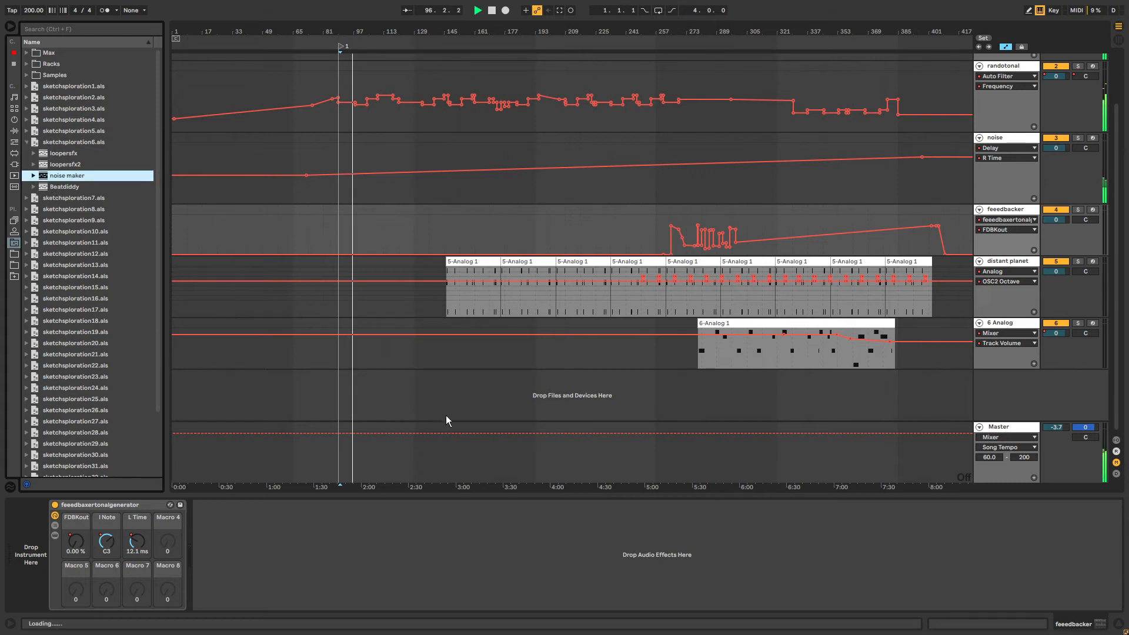
pyautogui.moveTo(467, 410); pyautogui.dragTo(450, 381)
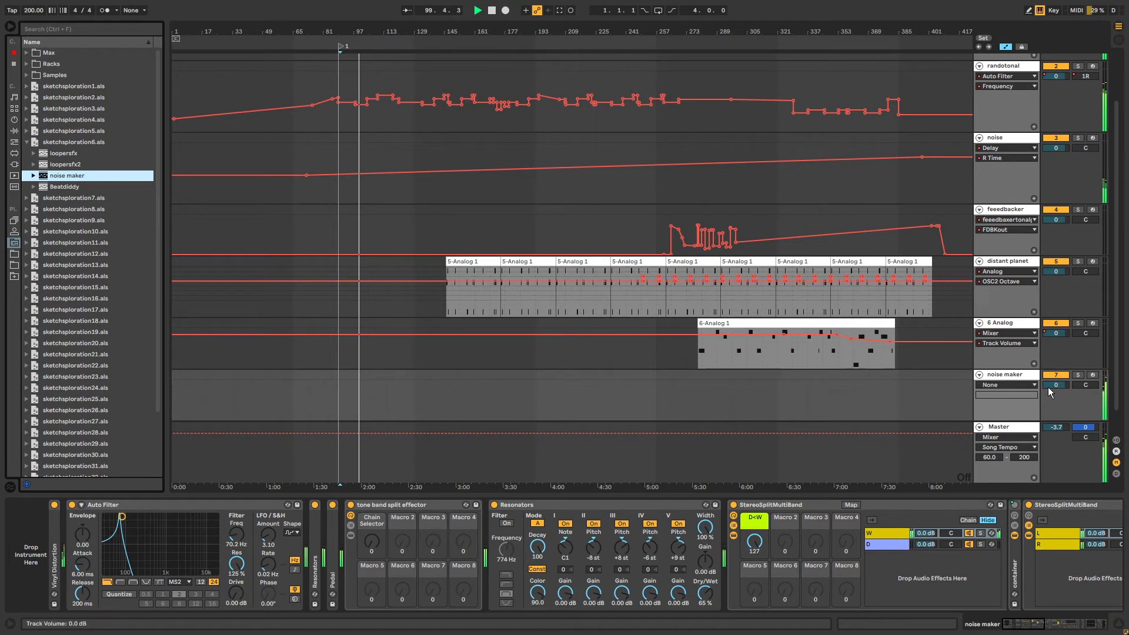
pyautogui.moveTo(1056, 384); pyautogui.dragTo(1057, 403)
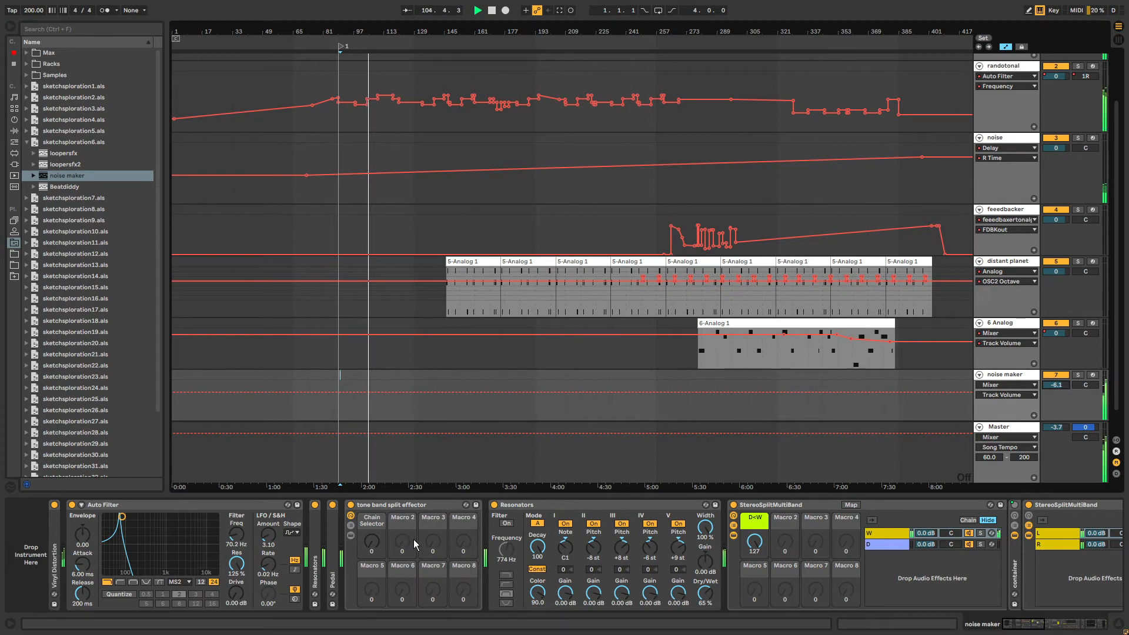
# Launch noise maker's 2-MIDI clip in Session view and scroll to its later devices.
pyautogui.press('Tab')
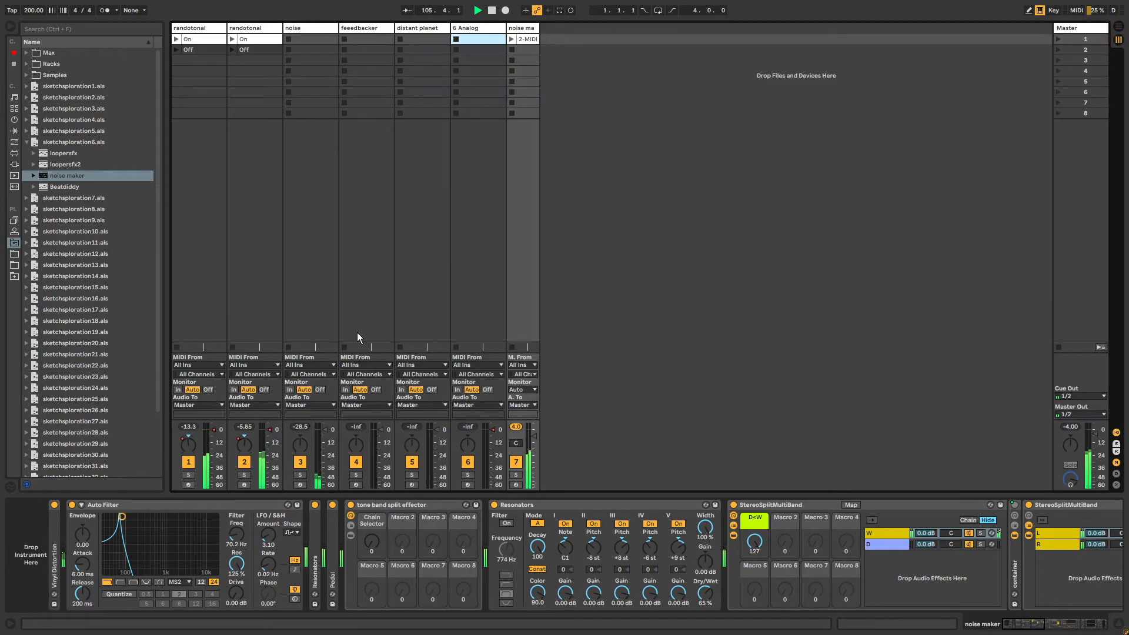
pyautogui.click(512, 39)
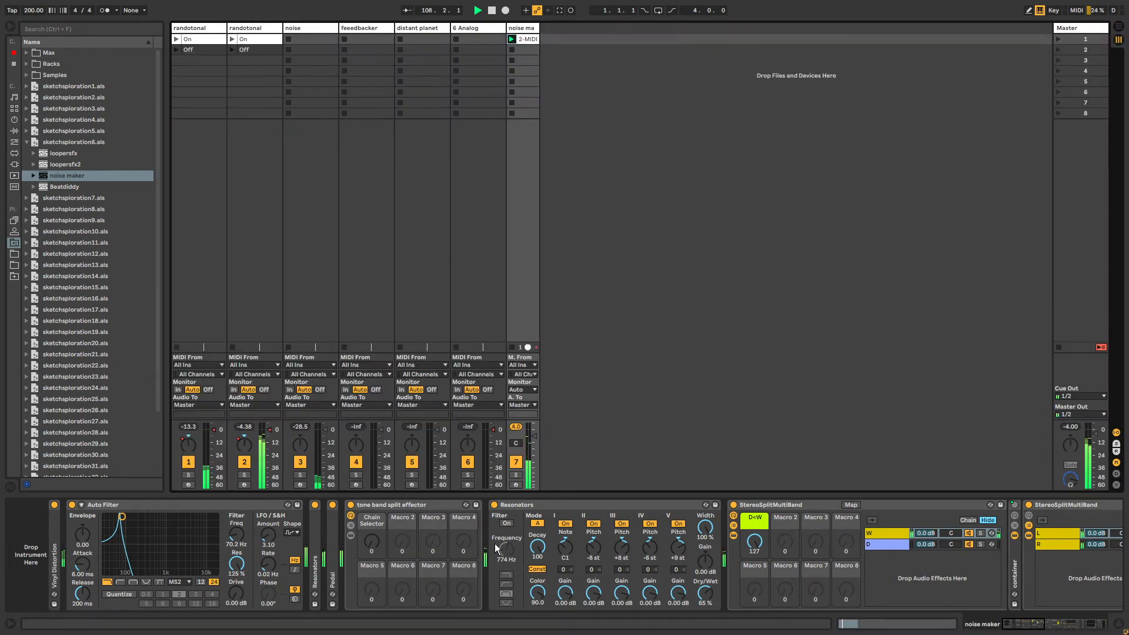
pyautogui.click(1035, 627)
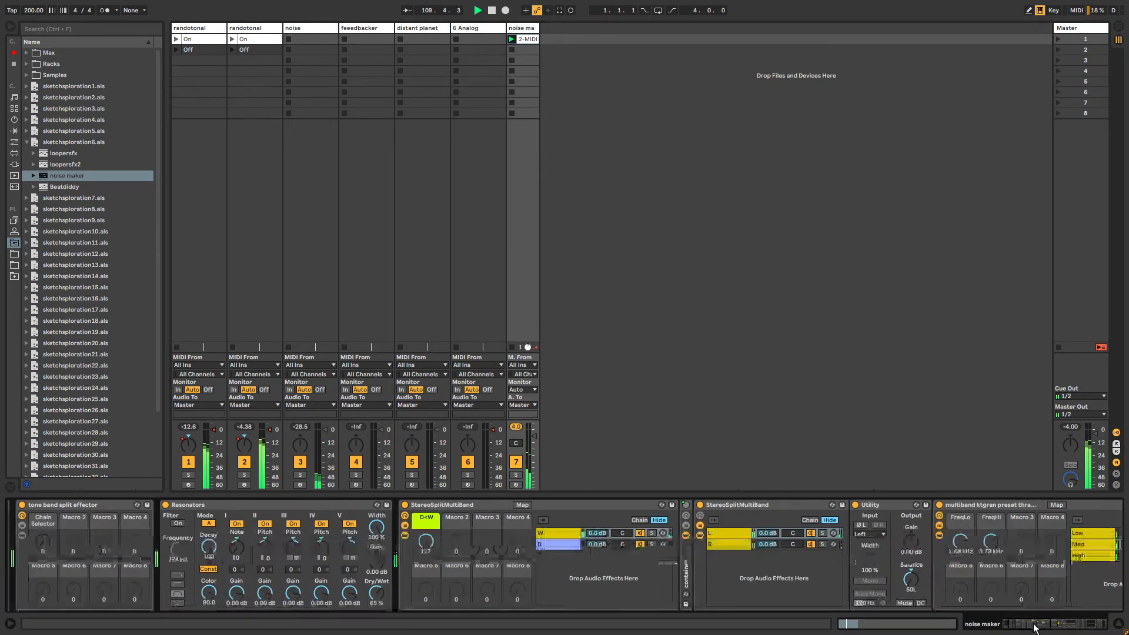
pyautogui.moveTo(1035, 627); pyautogui.dragTo(1056, 628)
# Copy the 2-MIDI clip into the noise maker arrangement lane, starting at the locator.
pyautogui.press('Tab')
pyautogui.moveTo(528, 40); pyautogui.dragTo(349, 402)
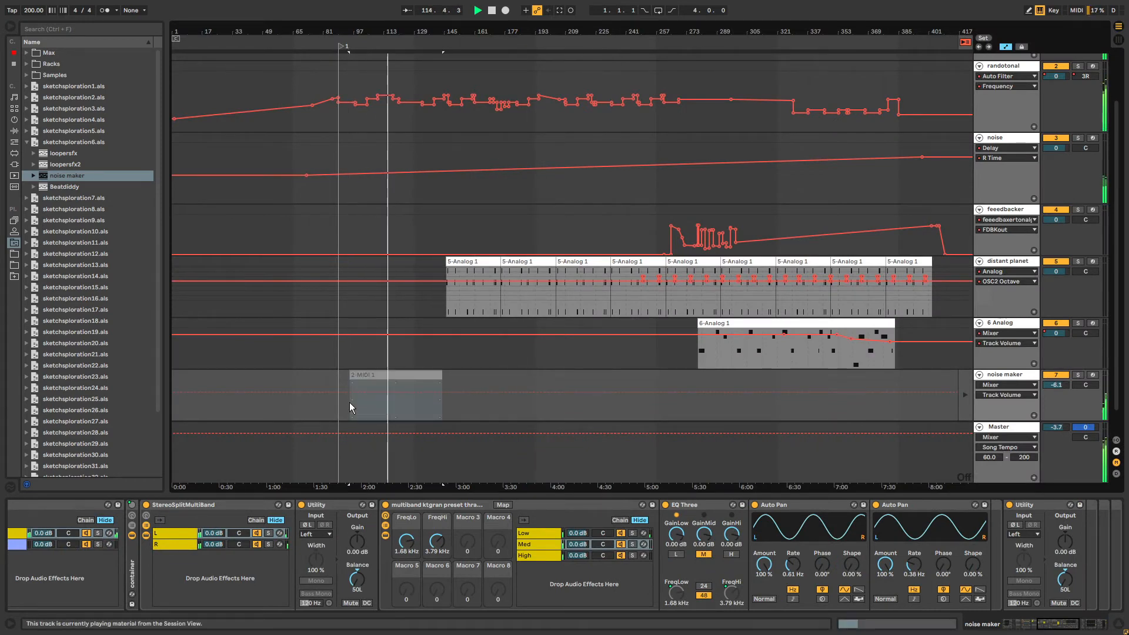
pyautogui.click(965, 397)
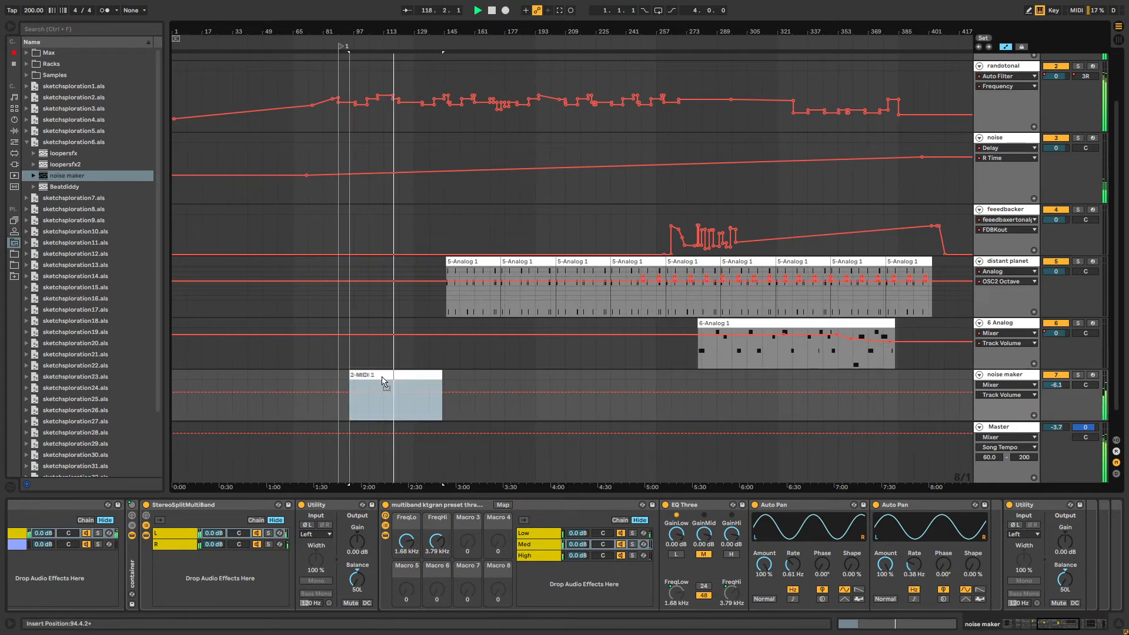
pyautogui.moveTo(409, 372); pyautogui.dragTo(399, 372)
pyautogui.moveTo(1064, 624); pyautogui.dragTo(1029, 625)
pyautogui.doubleClick(416, 374)
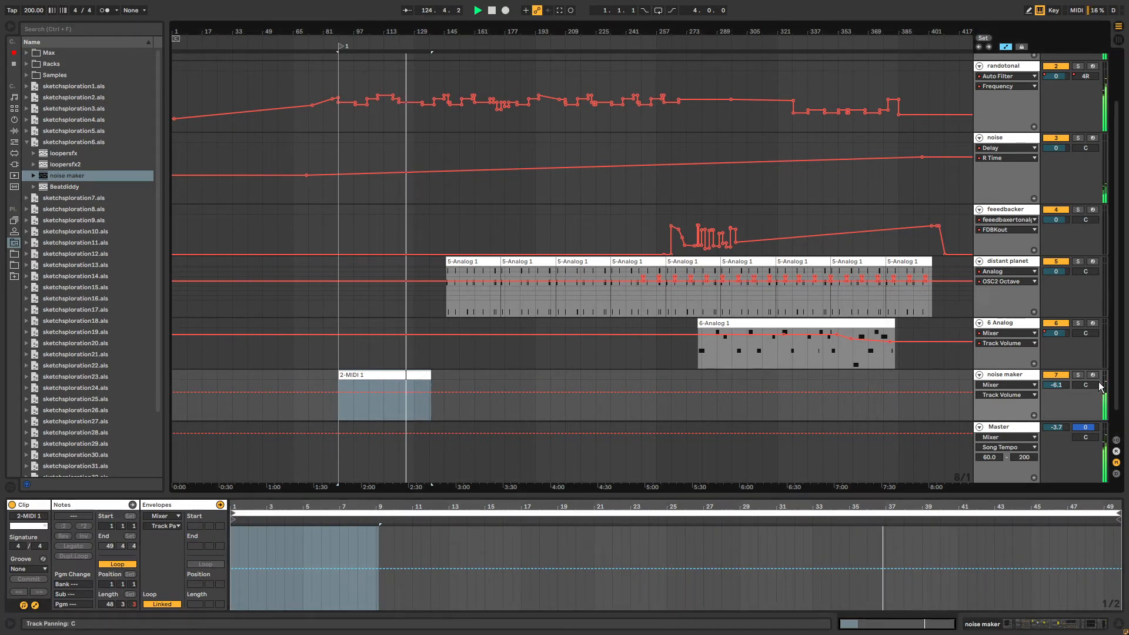
# Show only automated parameters and extend the 2-MIDI 1 clip out to bar 409.
pyautogui.click(1004, 394)
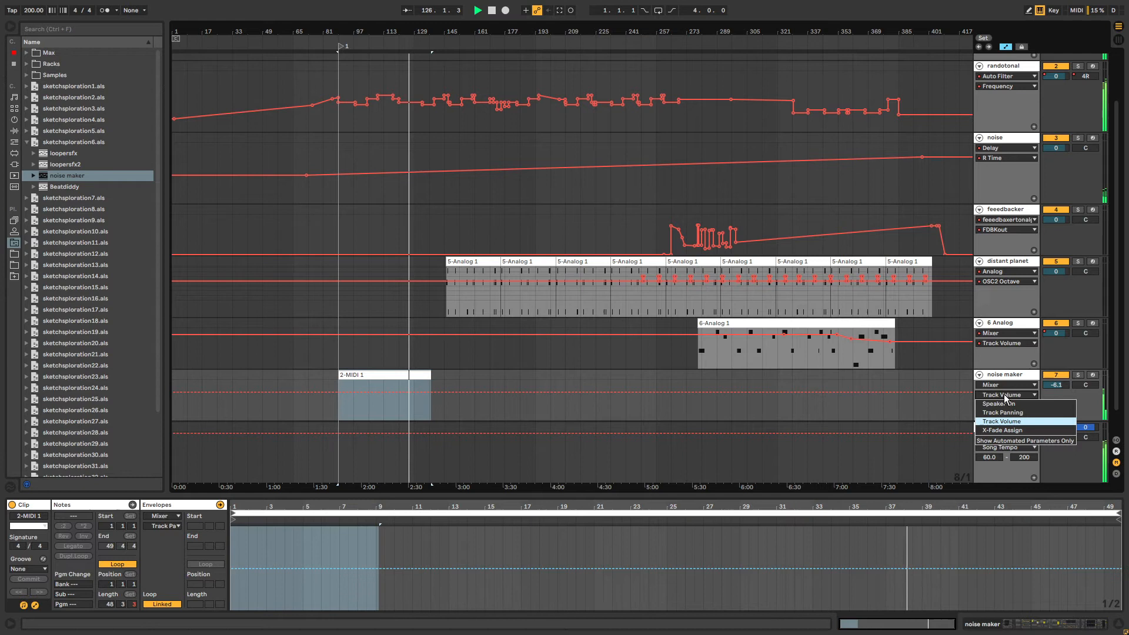
pyautogui.click(1009, 441)
pyautogui.click(997, 383)
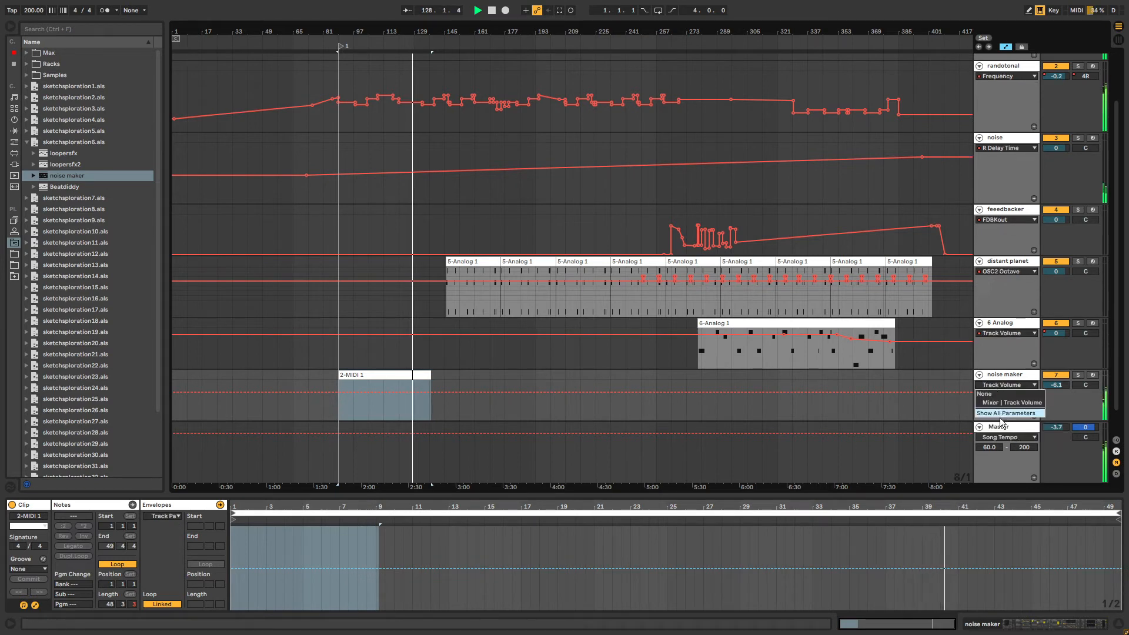
pyautogui.click(1001, 378)
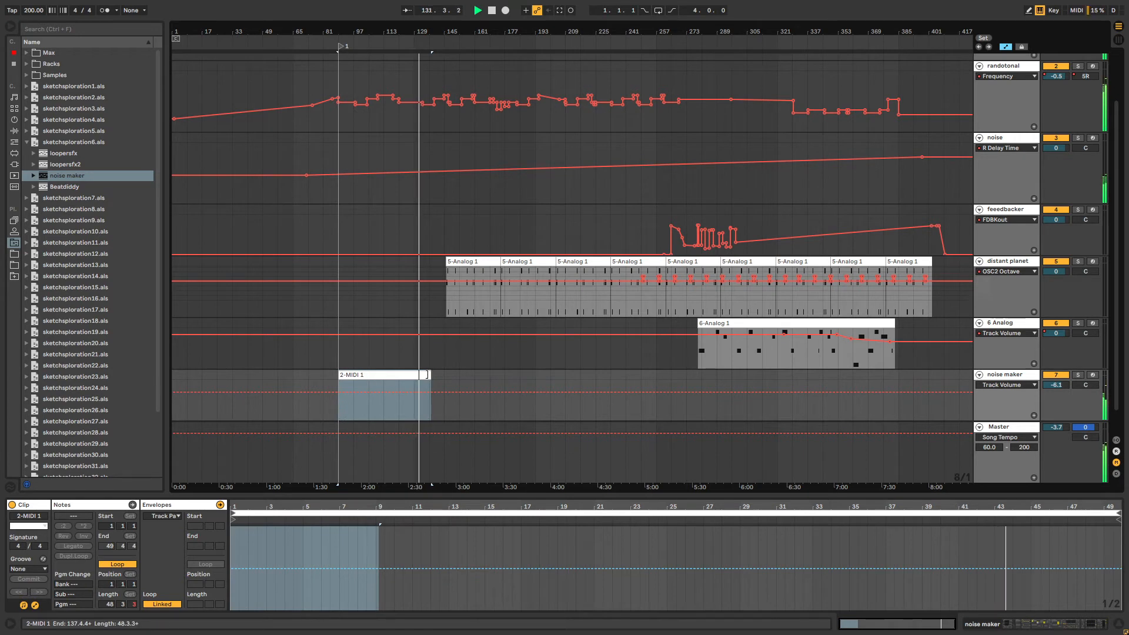
pyautogui.moveTo(426, 374); pyautogui.dragTo(943, 374)
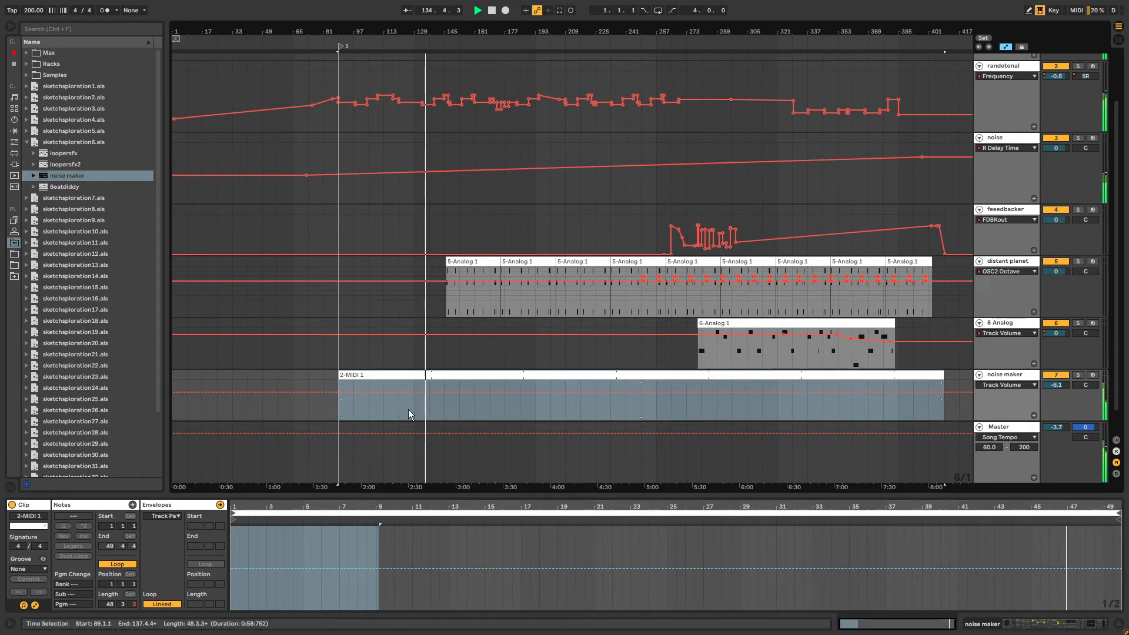
# Select the 2-MIDI 1 clip's range and move the OBS window up out of the way.
pyautogui.click(419, 375)
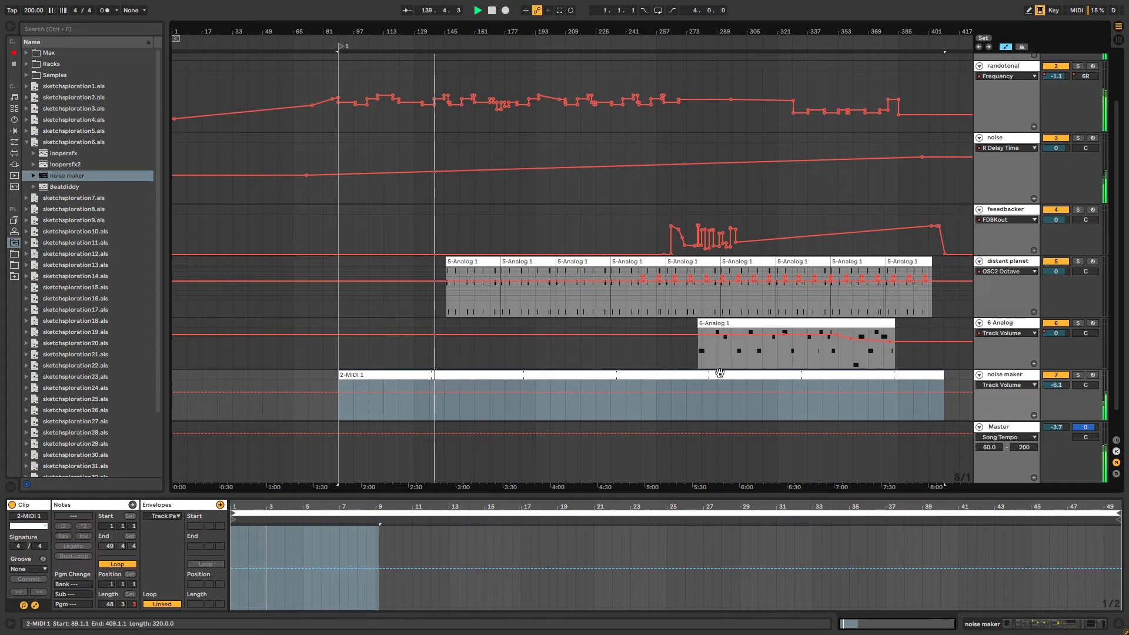
pyautogui.click(1000, 374)
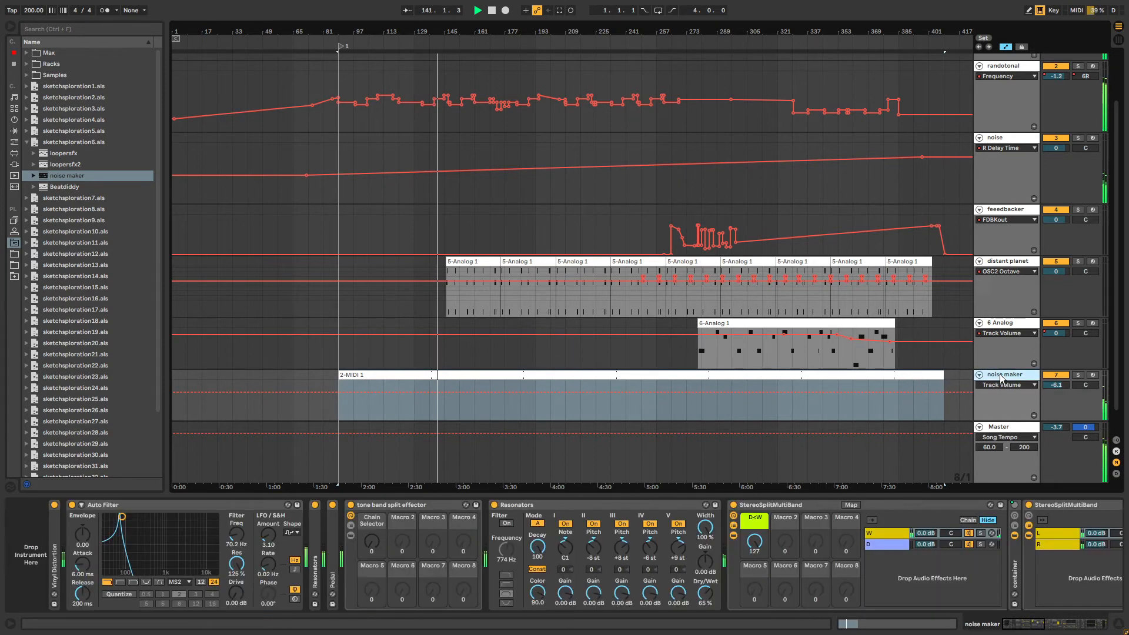
pyautogui.click(592, 374)
pyautogui.click(512, 414)
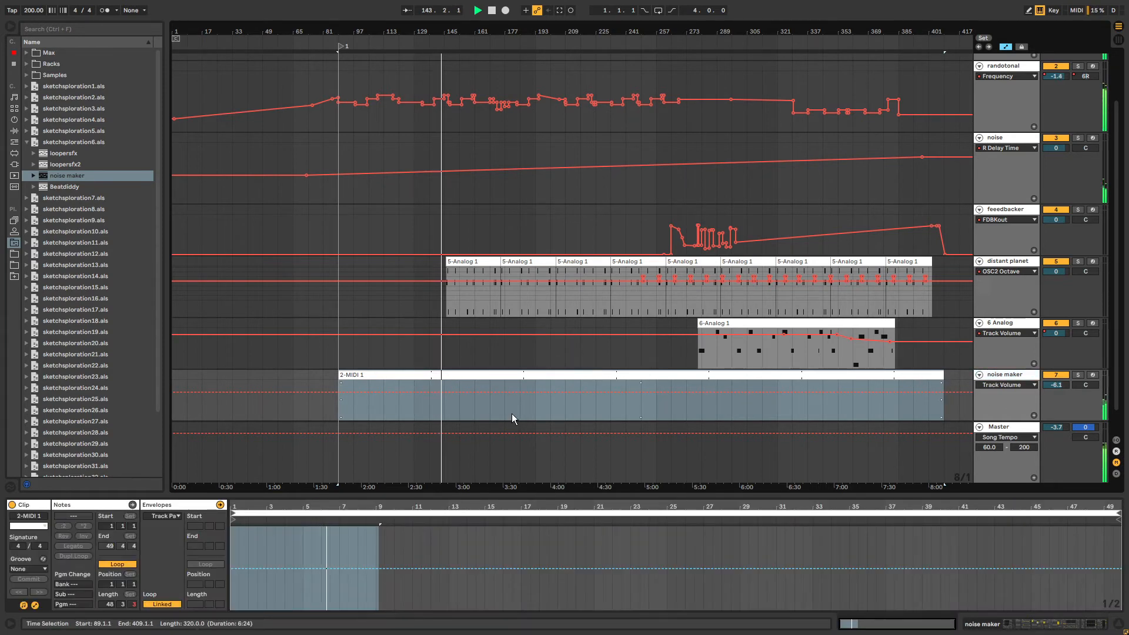
pyautogui.hotkey('alt', 'Tab')
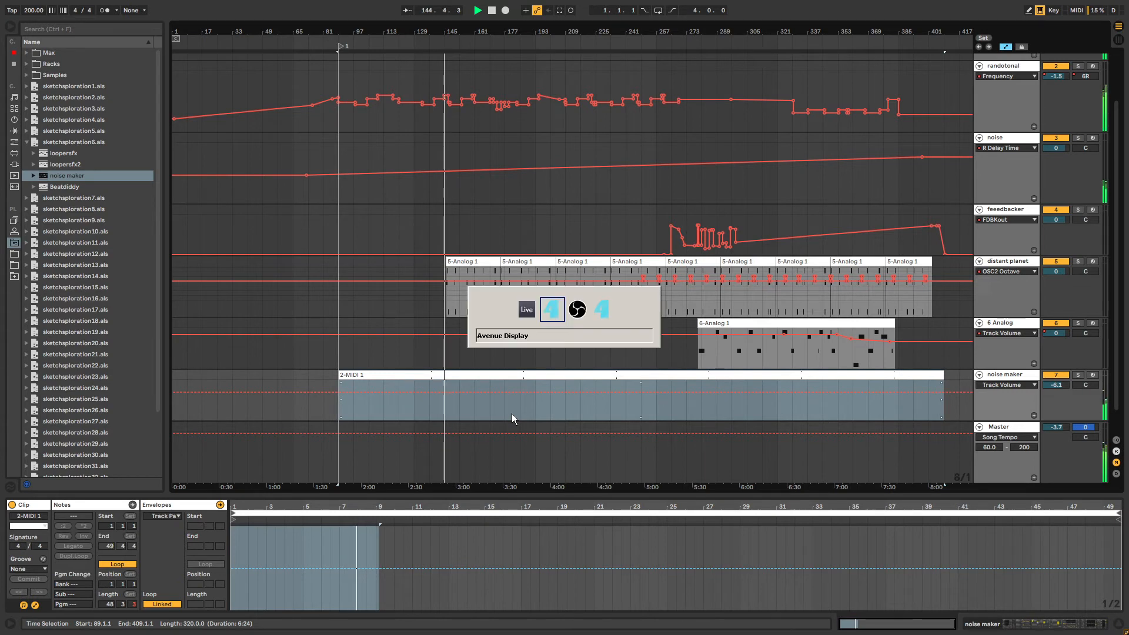
pyautogui.hotkey('alt', 'Tab')
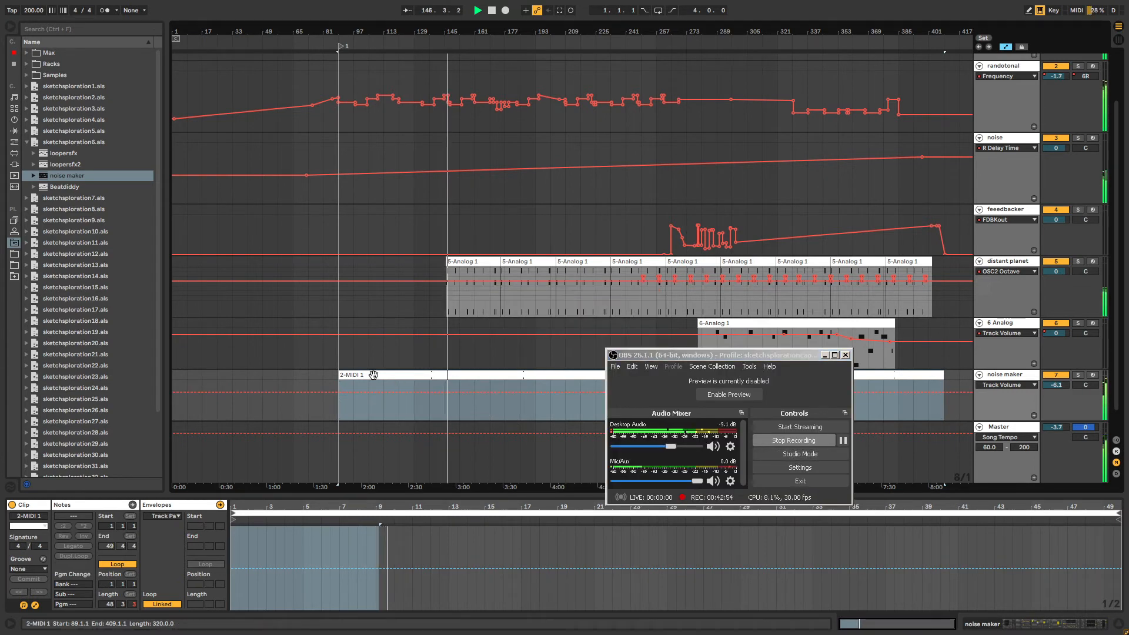
pyautogui.moveTo(654, 357); pyautogui.dragTo(699, 78)
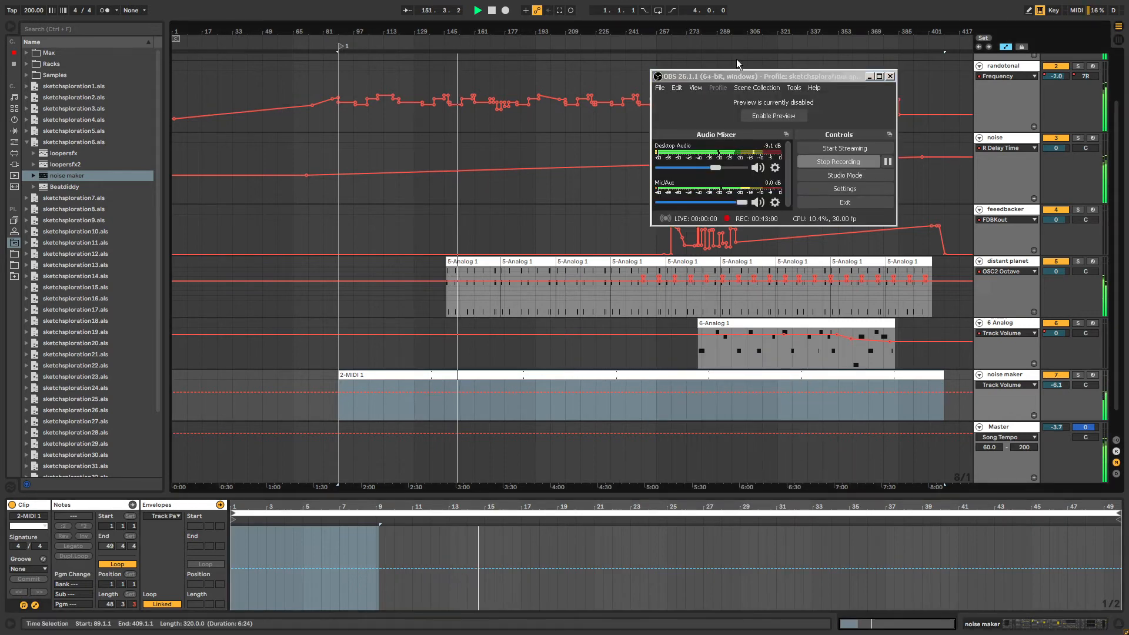
# Open the noise maker's device chain and nudge its volume to -5.7 dB.
pyautogui.doubleClick(1002, 375)
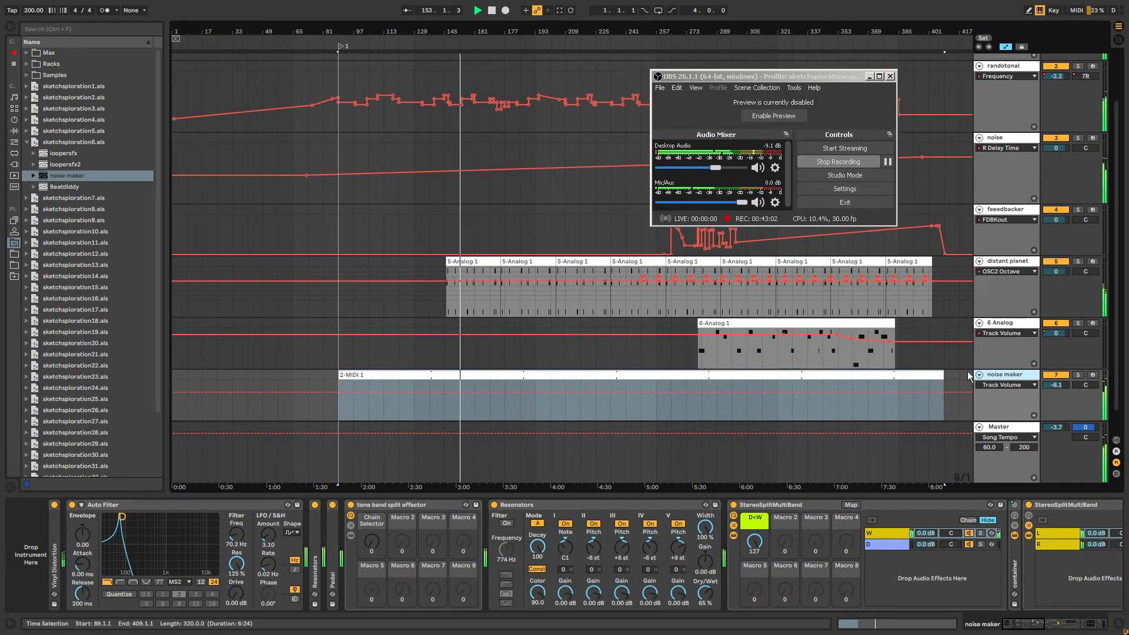
pyautogui.click(479, 412)
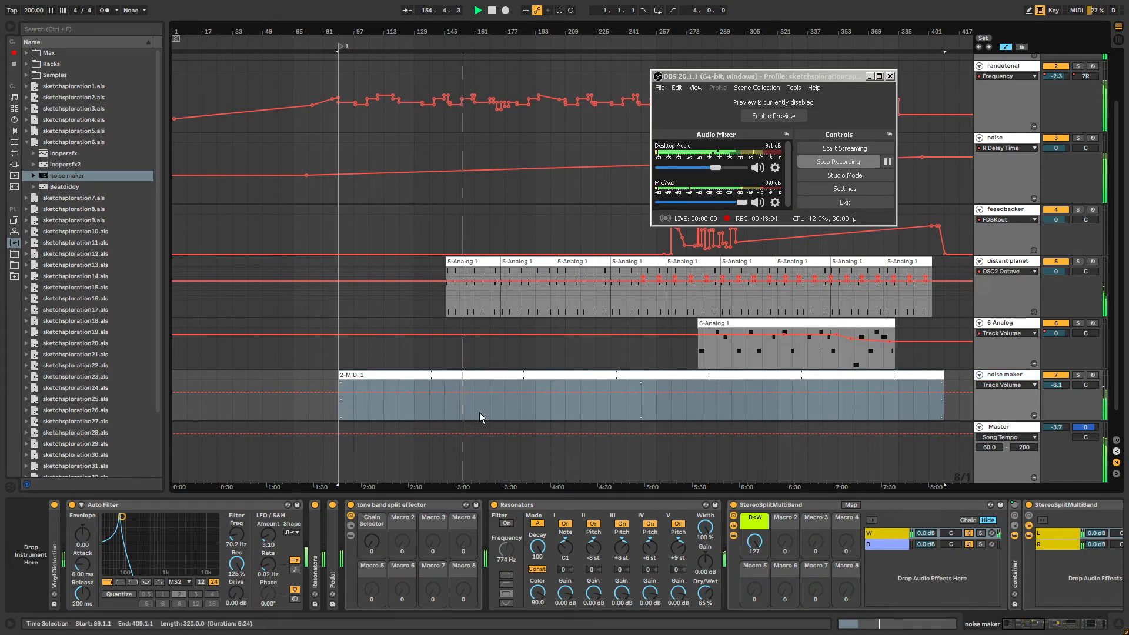
pyautogui.moveTo(1033, 622)
pyautogui.mouseDown()
pyautogui.moveTo(1077, 621)
pyautogui.moveTo(1028, 622)
pyautogui.mouseUp()
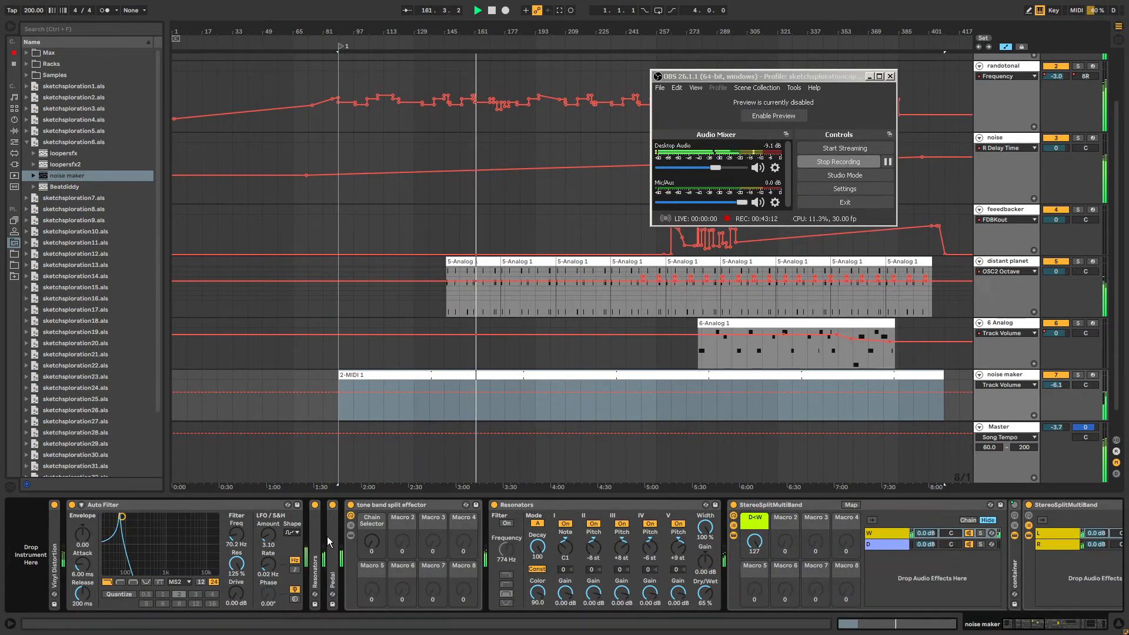
pyautogui.moveTo(1053, 386); pyautogui.dragTo(1056, 385)
# Fold the Auto Filter and set EQ Eight's first band to 51.6 Hz, 0 dB, Q 0.51.
pyautogui.doubleClick(157, 505)
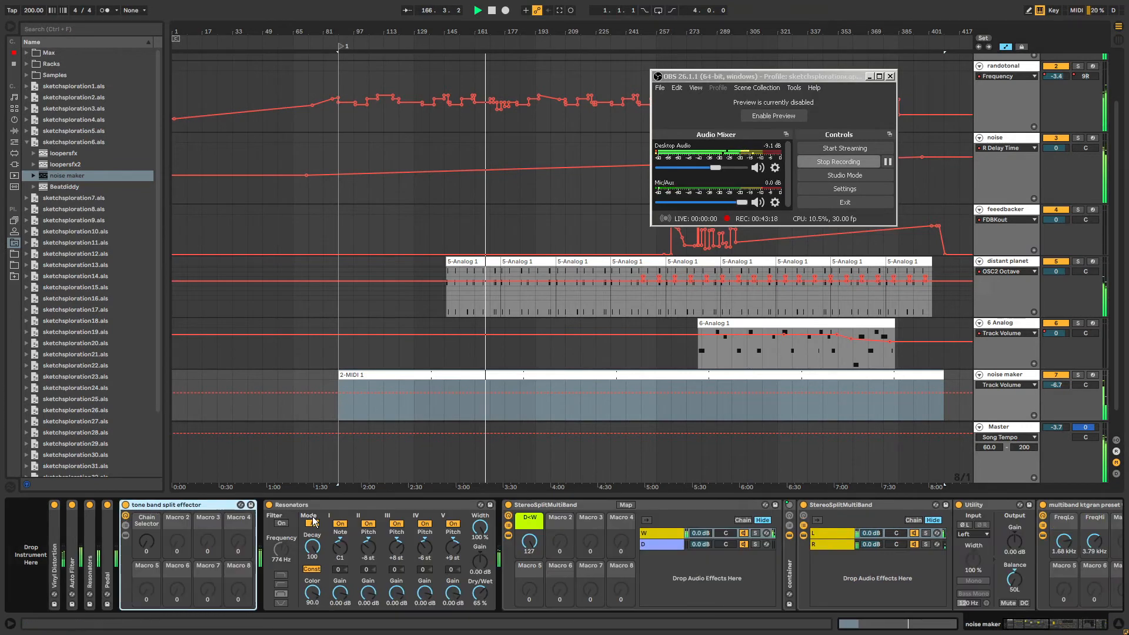
pyautogui.moveTo(1017, 625); pyautogui.dragTo(1068, 625)
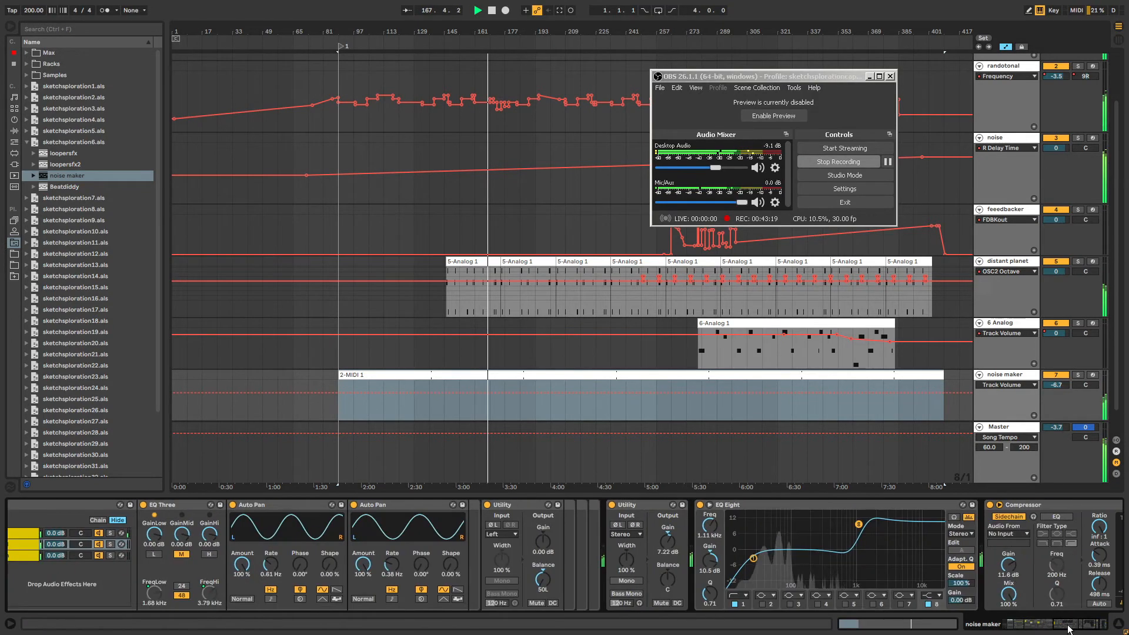
pyautogui.click(1078, 375)
pyautogui.click(1079, 375)
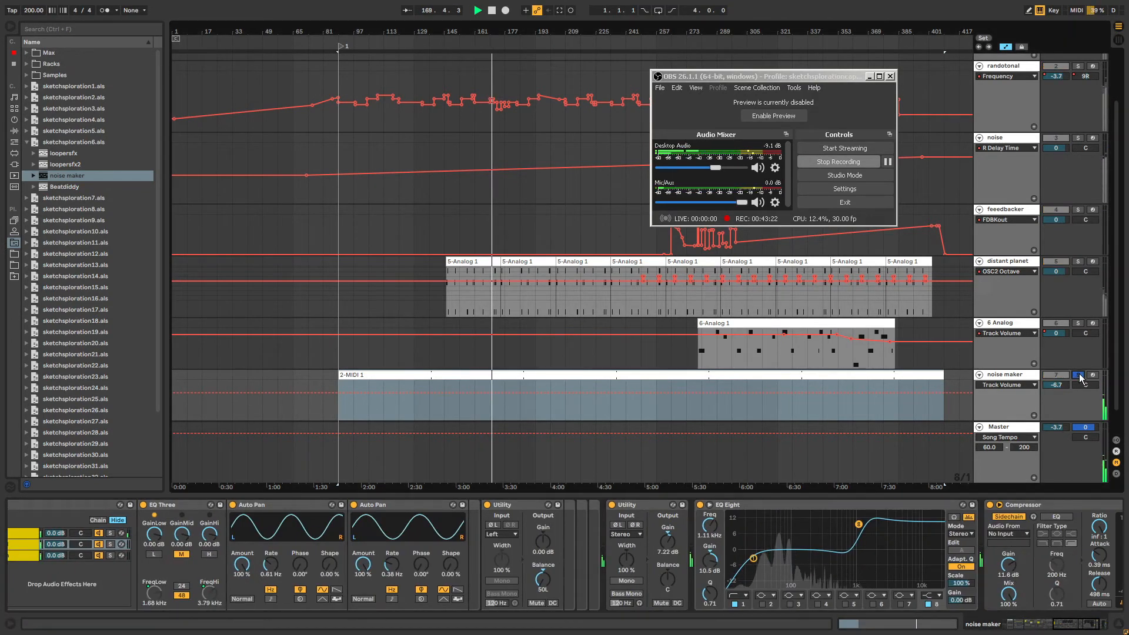
pyautogui.moveTo(749, 564); pyautogui.dragTo(774, 562)
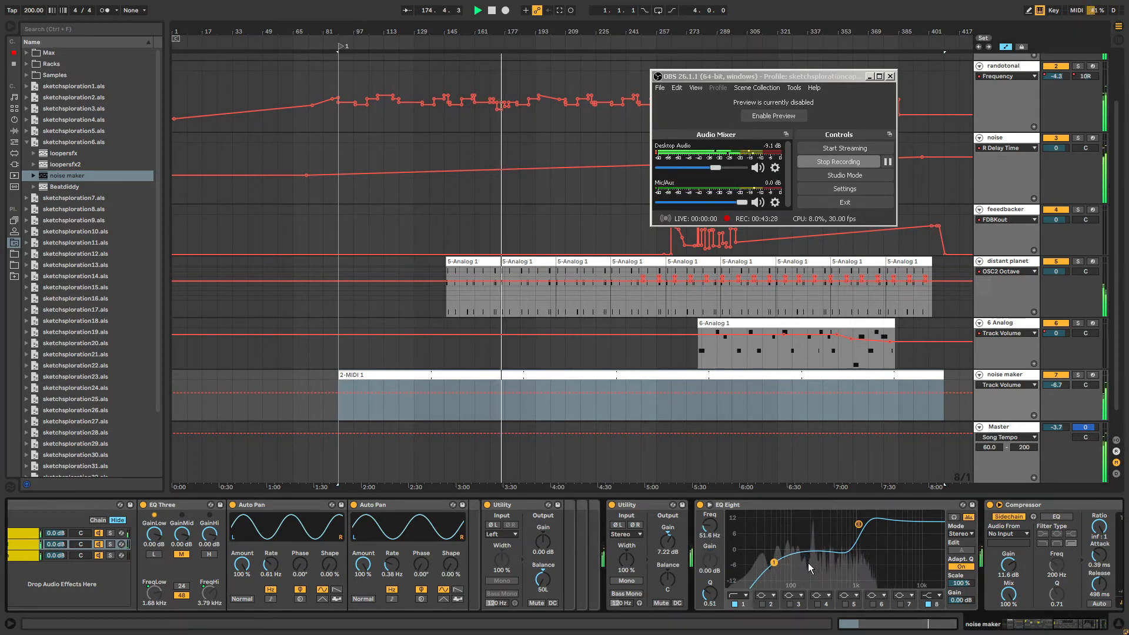
pyautogui.click(1092, 625)
pyautogui.moveTo(1093, 624); pyautogui.dragTo(1005, 627)
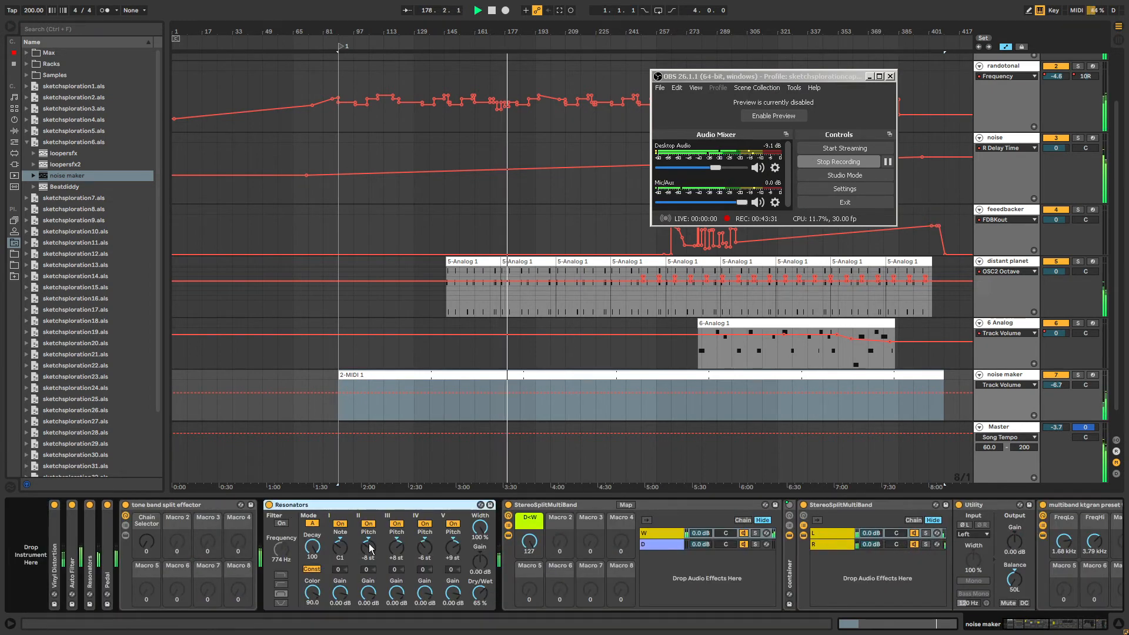
# Draw a volume dip on noise maker and rename the track 'noise maker (from sketch 6)'.
pyautogui.press('b')
pyautogui.press('b')
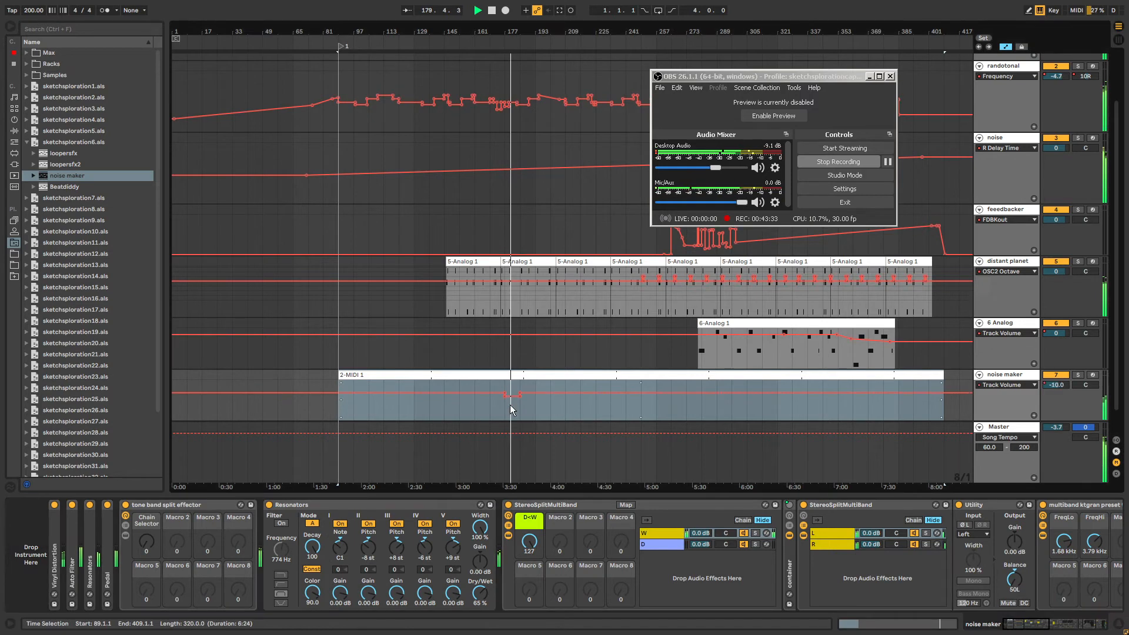
pyautogui.press('b')
pyautogui.moveTo(515, 396); pyautogui.dragTo(494, 408)
pyautogui.click(1008, 376)
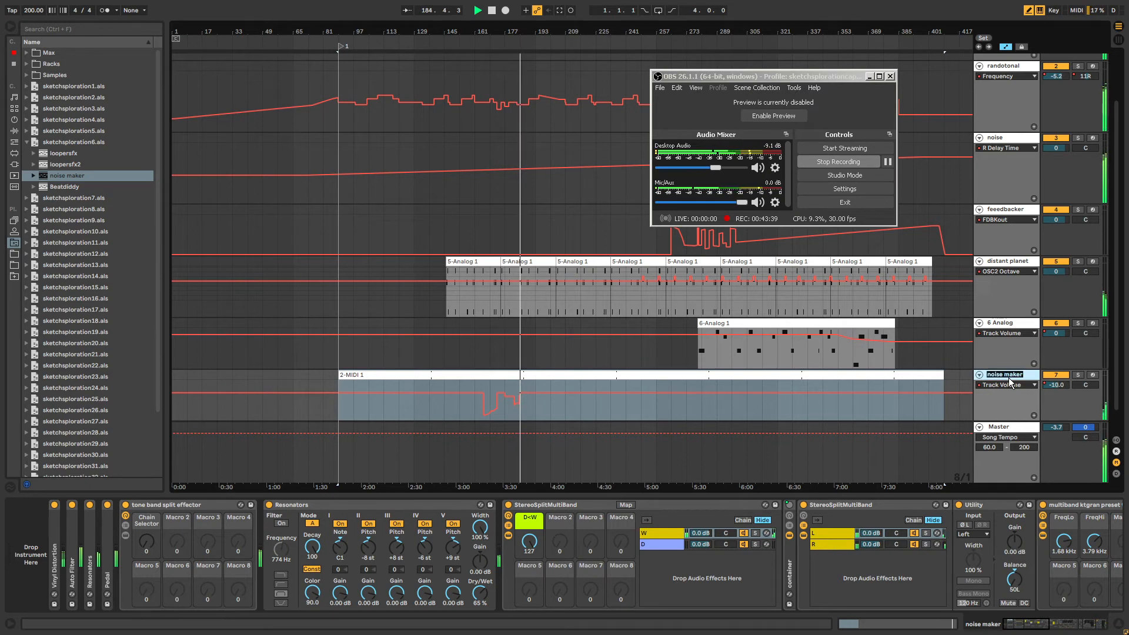
pyautogui.write(')')
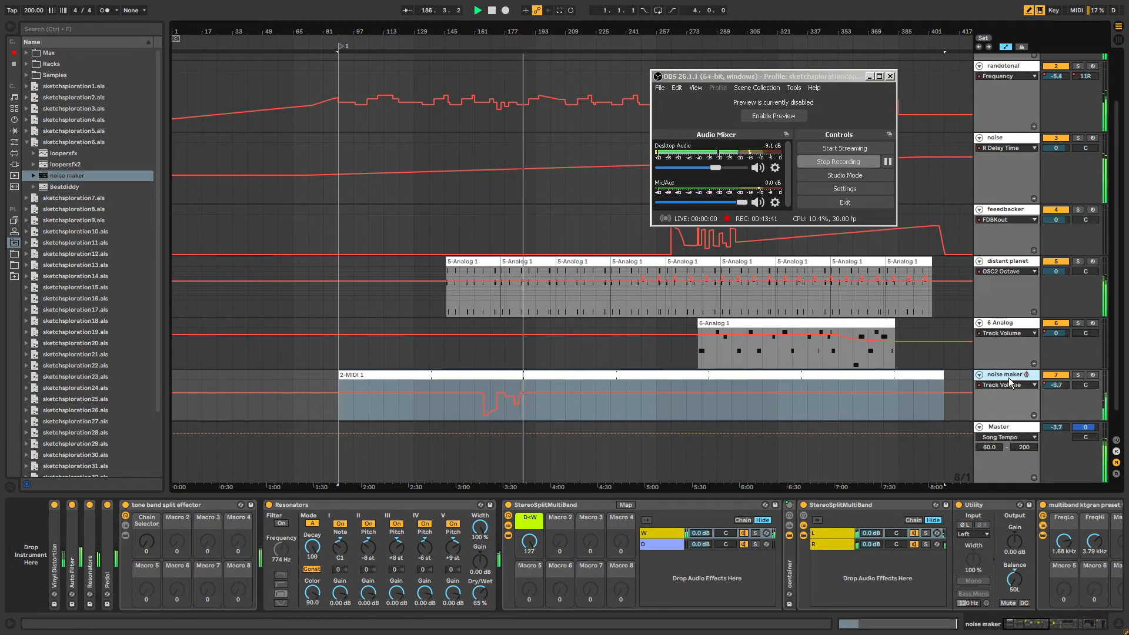
pyautogui.write('from sketch 6')
pyautogui.press('Return')
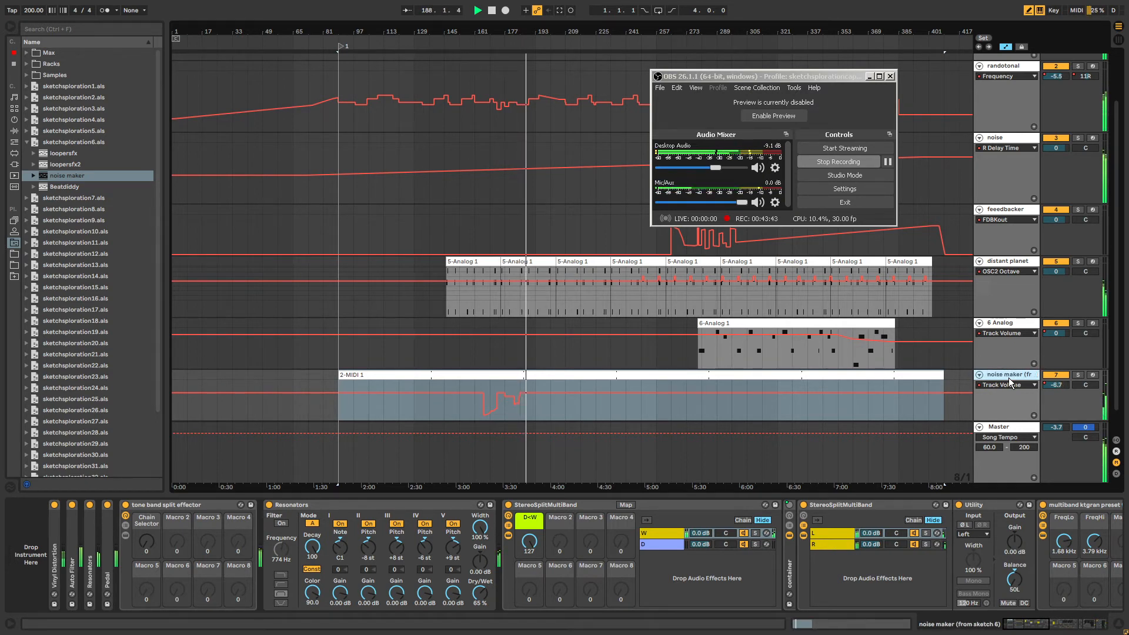
# Rename the 6 Analog track to 'melancholy solo'.
pyautogui.click(1008, 325)
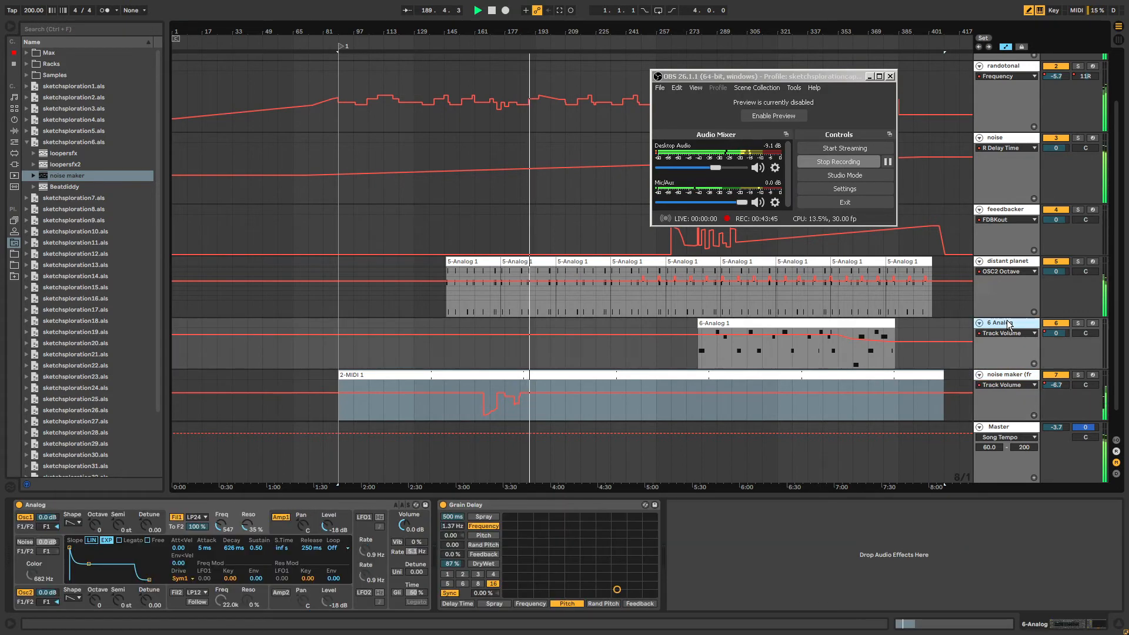
pyautogui.hotkey('ctrl', 'r')
pyautogui.write('m')
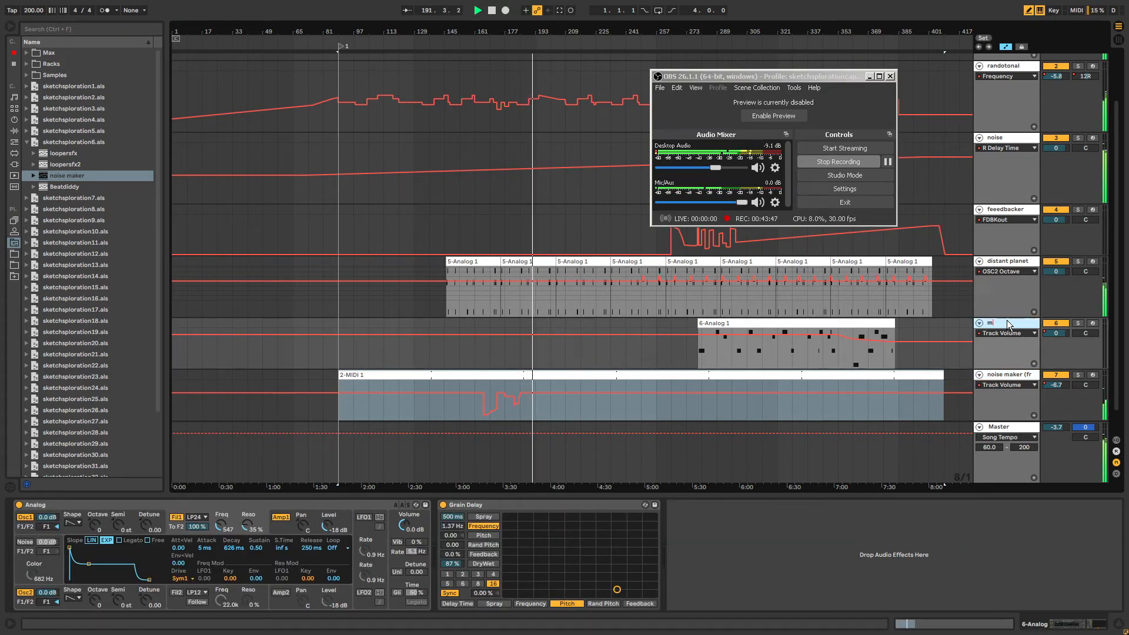
pyautogui.write('elancholy')
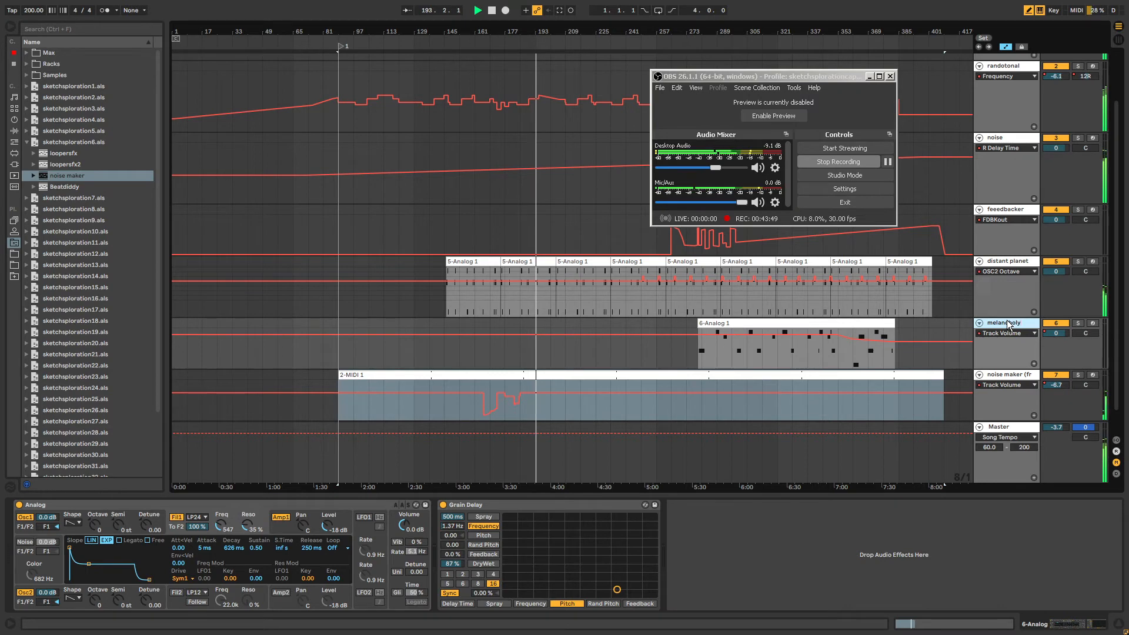
pyautogui.write(' solo')
pyautogui.press('Return')
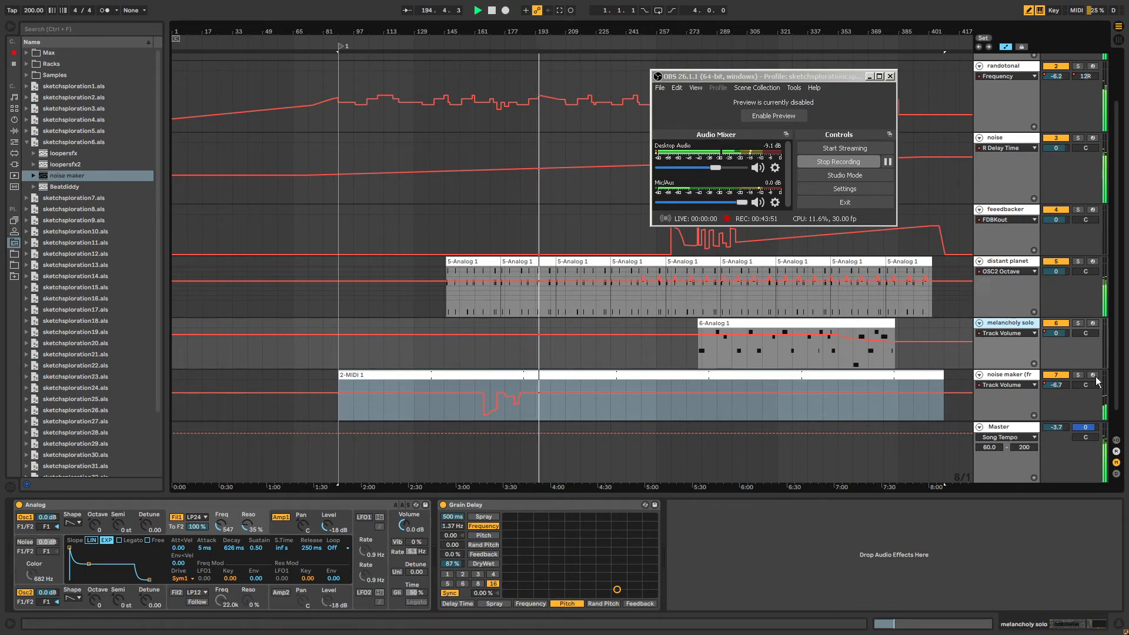
# Draw stepped volume dips near -29 dB, then delete the automation from bars 153 to 217.
pyautogui.click(545, 397)
pyautogui.moveTo(549, 406); pyautogui.dragTo(553, 406)
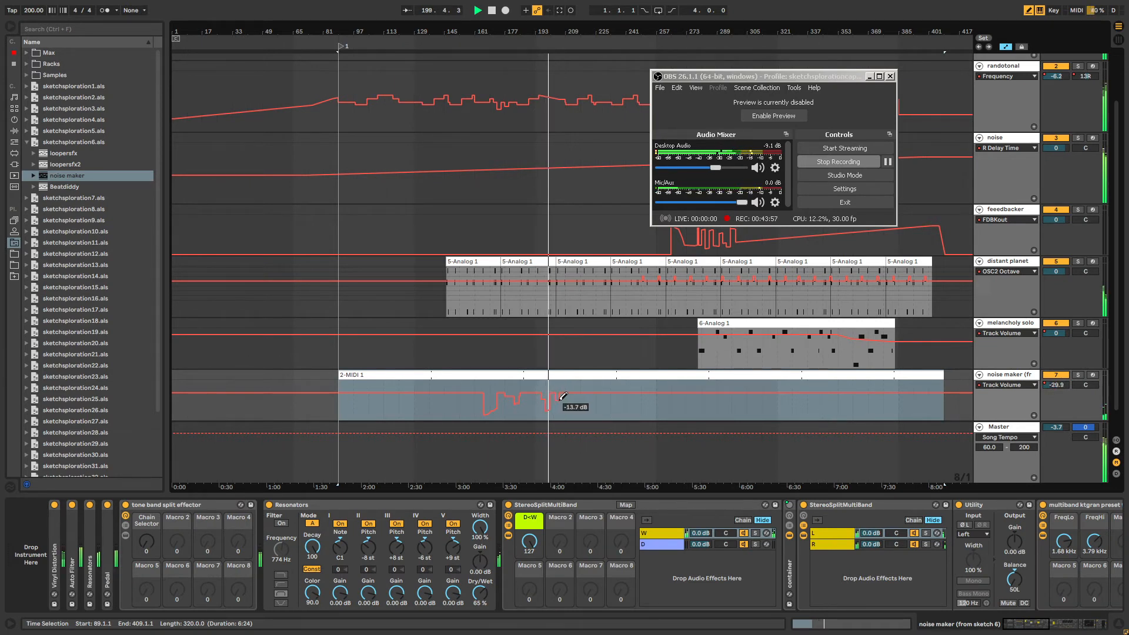
pyautogui.click(558, 385)
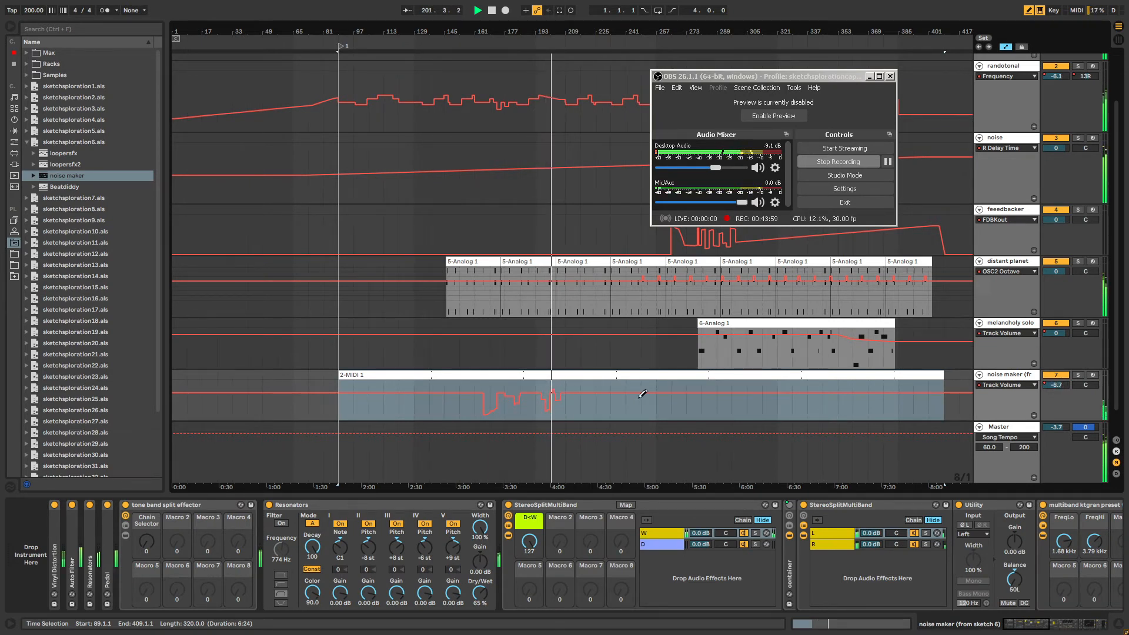
pyautogui.press('b')
pyautogui.moveTo(460, 406); pyautogui.dragTo(581, 407)
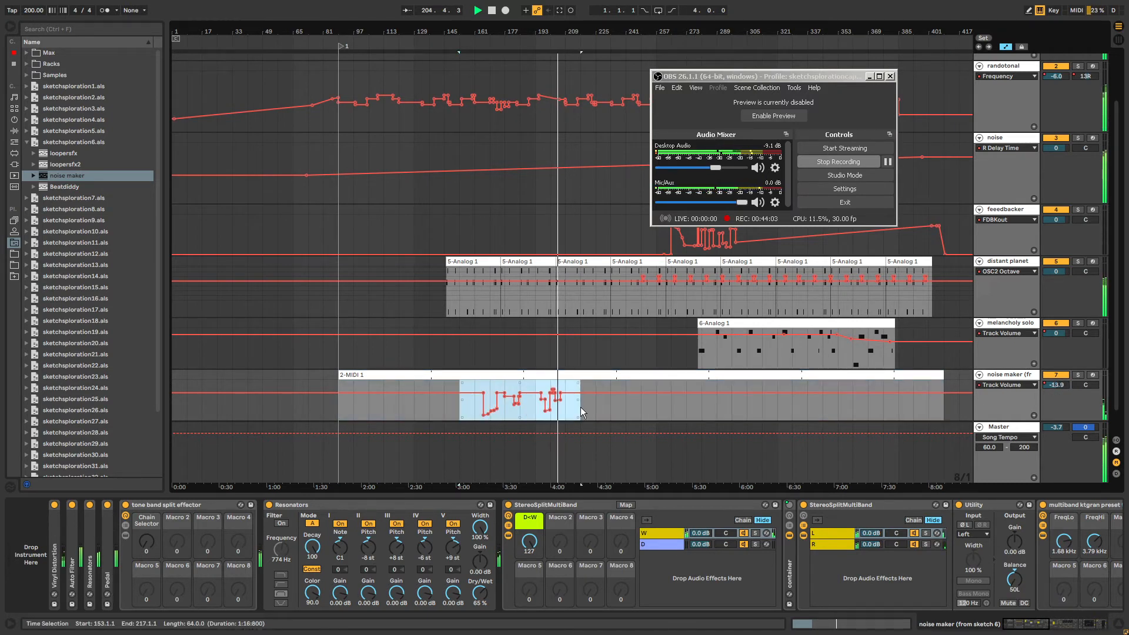
pyautogui.press('Delete')
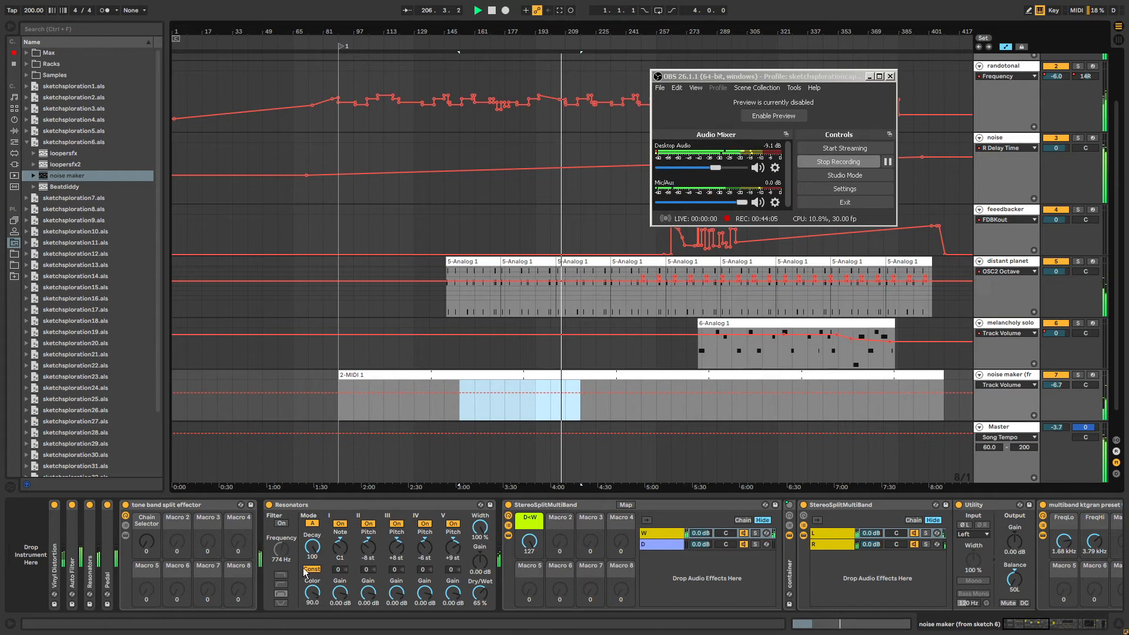
pyautogui.click(1009, 385)
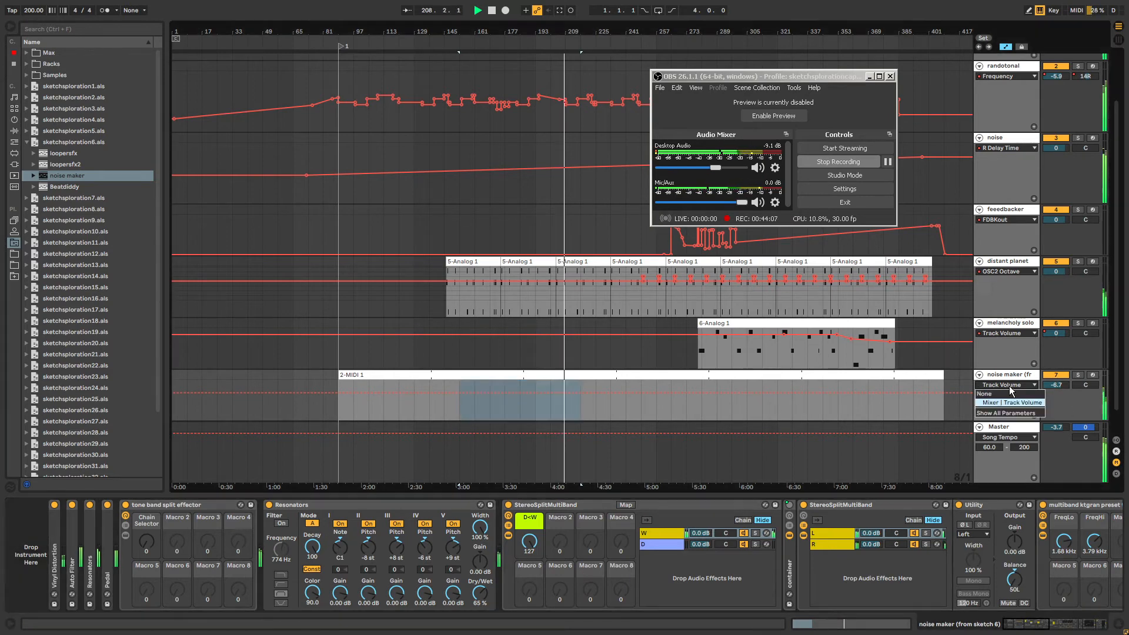
# Show all parameters and choose Resonators I Note for the noise maker automation lane.
pyautogui.click(1010, 413)
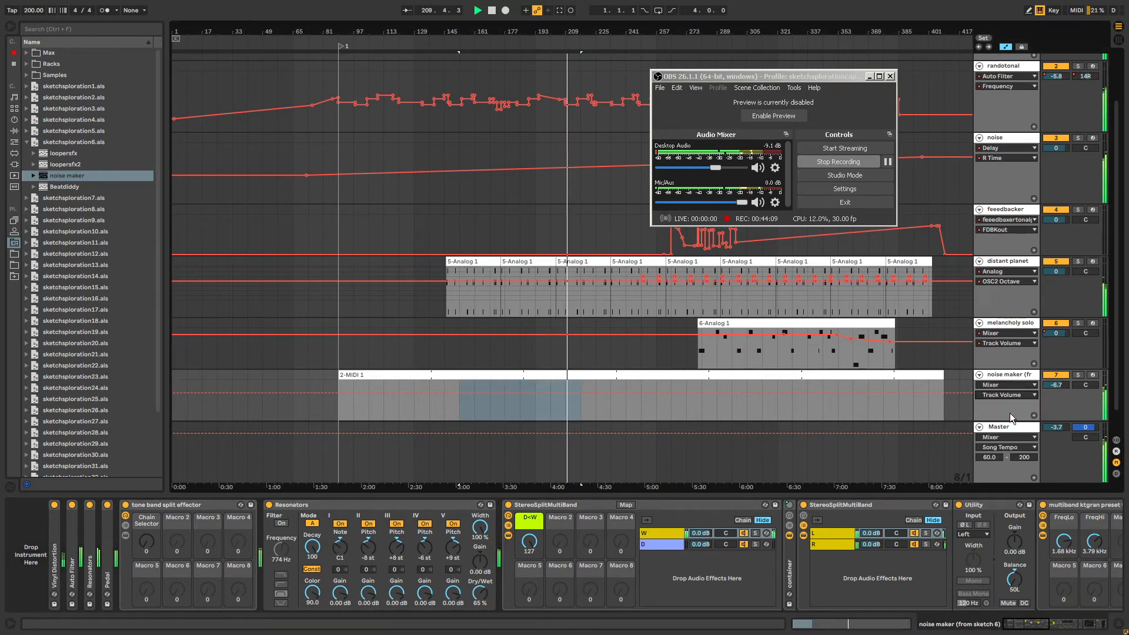
pyautogui.click(341, 548)
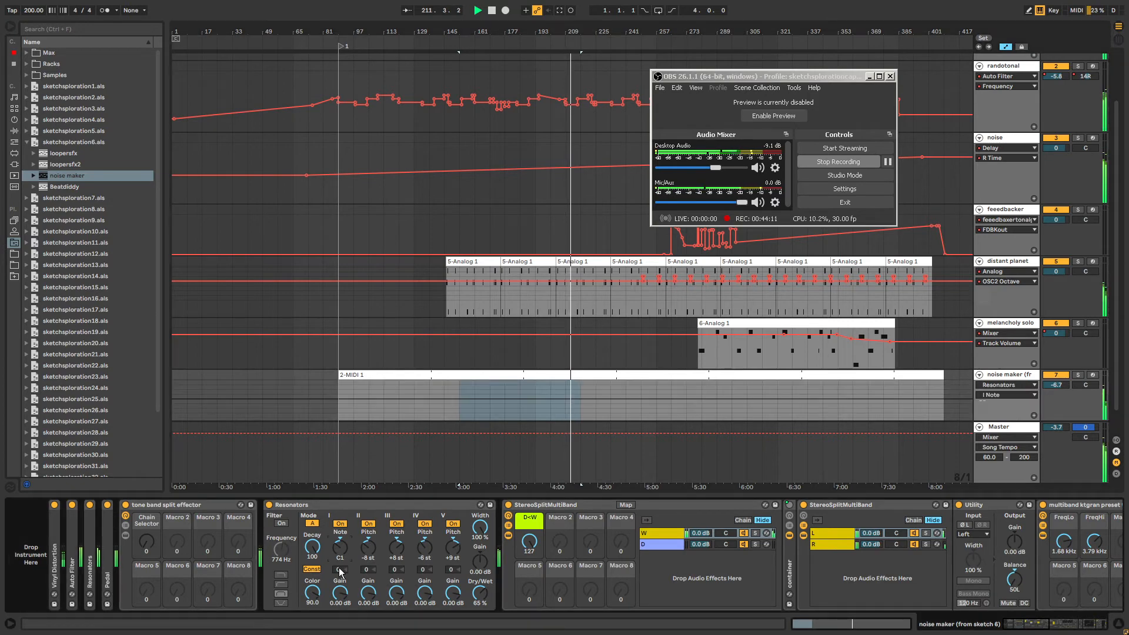
pyautogui.click(370, 548)
pyautogui.click(341, 548)
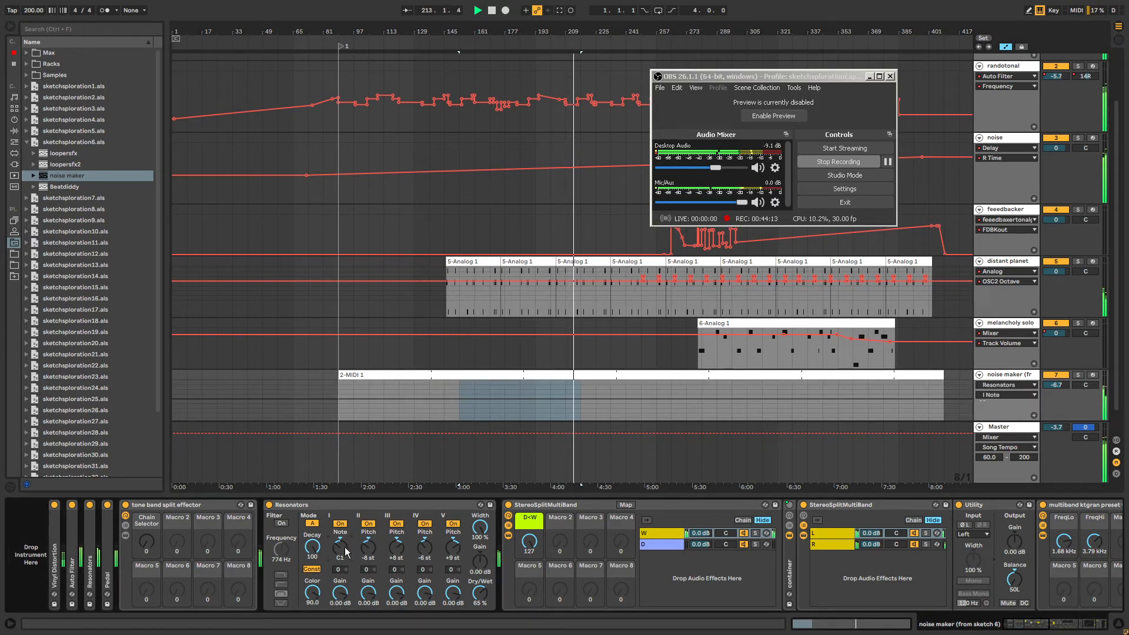
pyautogui.scroll(-2, 943, 415)
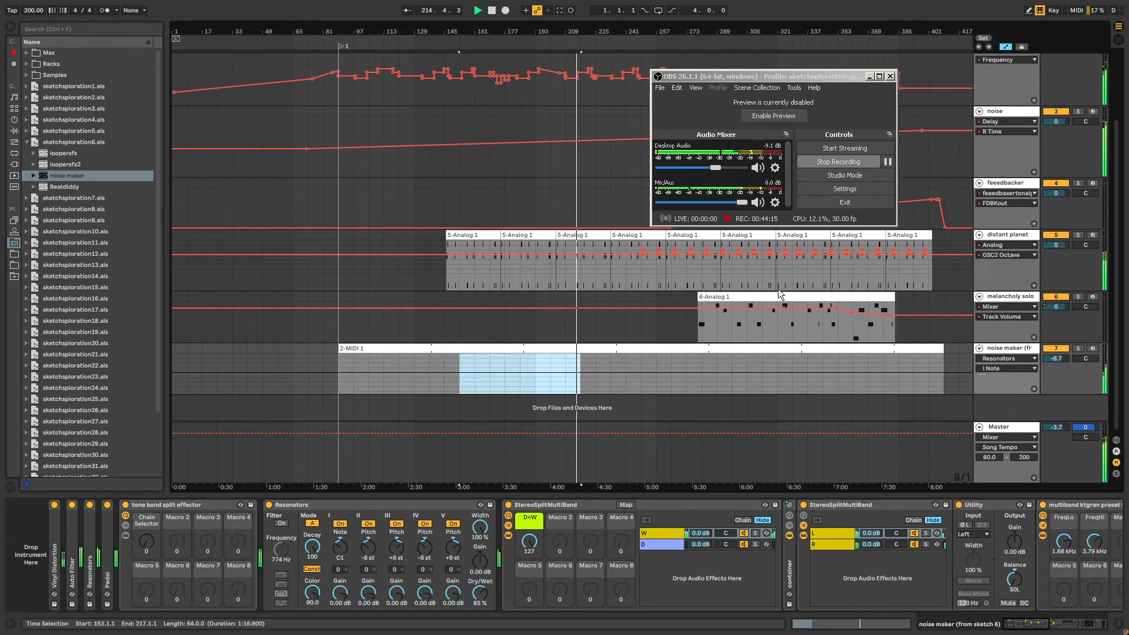
pyautogui.scroll(-4, 814, 318)
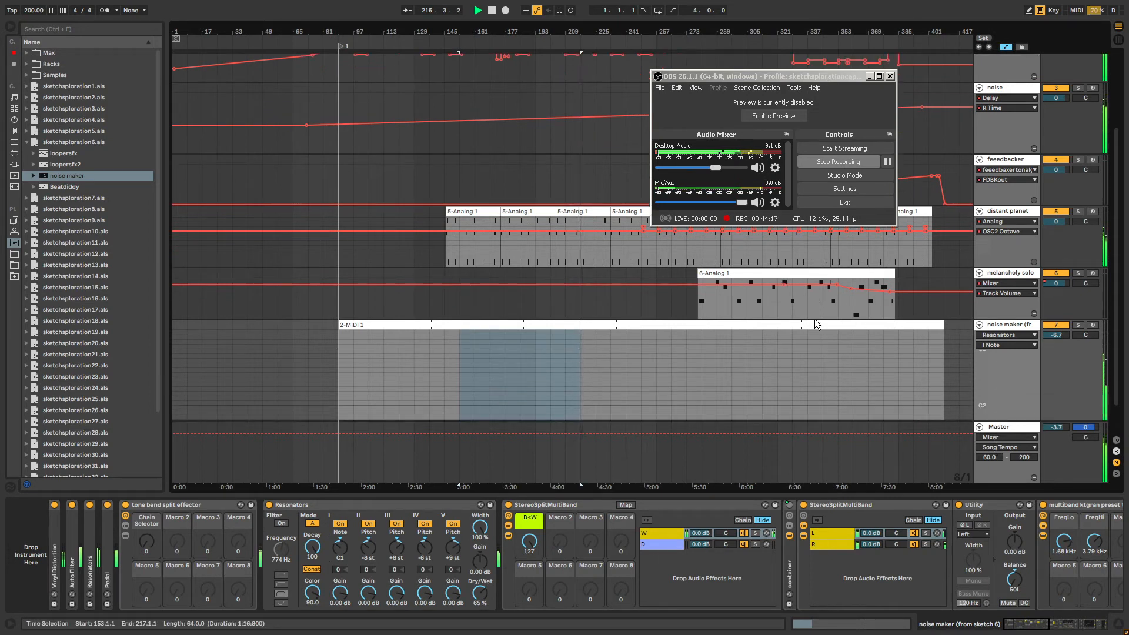
# Pencil in stepped I Note automation: a dip to A-1, a rising spike, and a D1 step.
pyautogui.press('b')
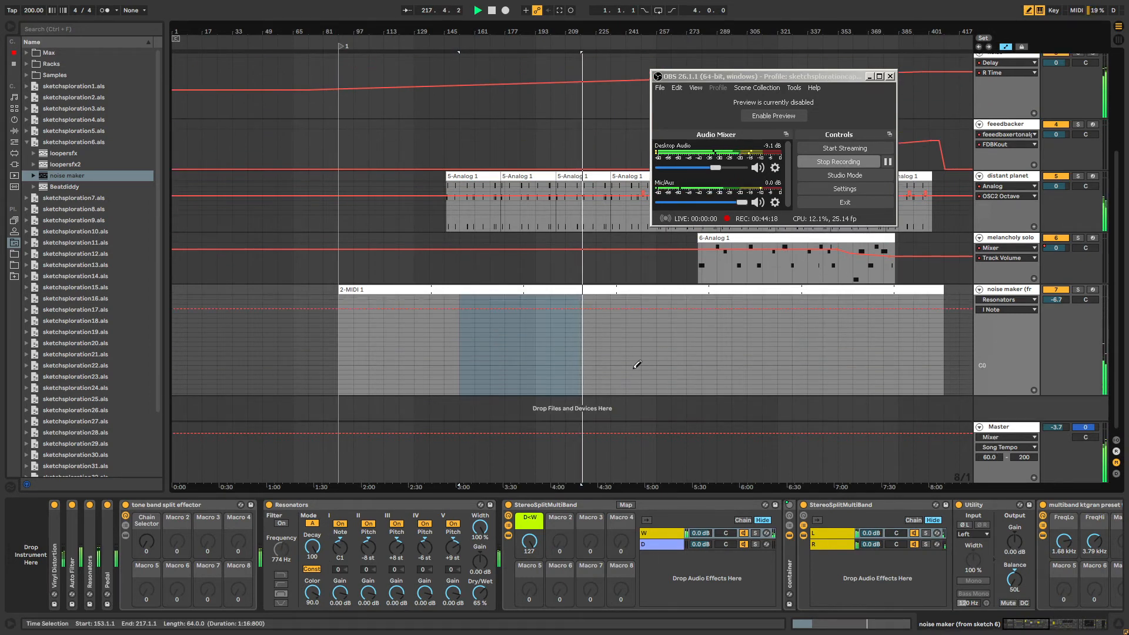
pyautogui.click(583, 364)
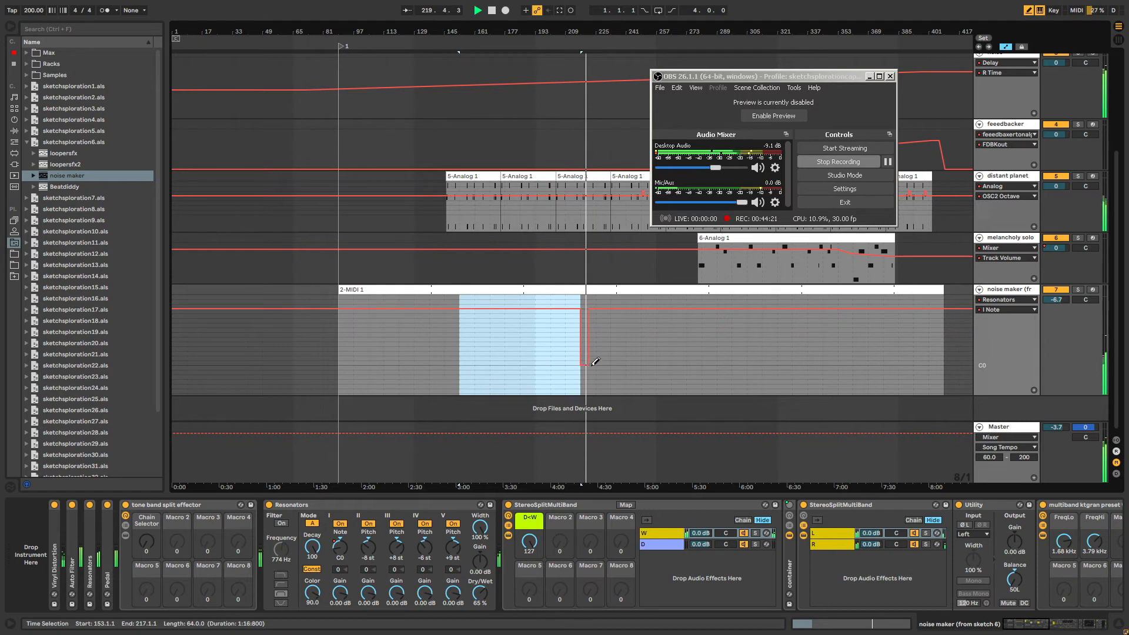
pyautogui.click(588, 378)
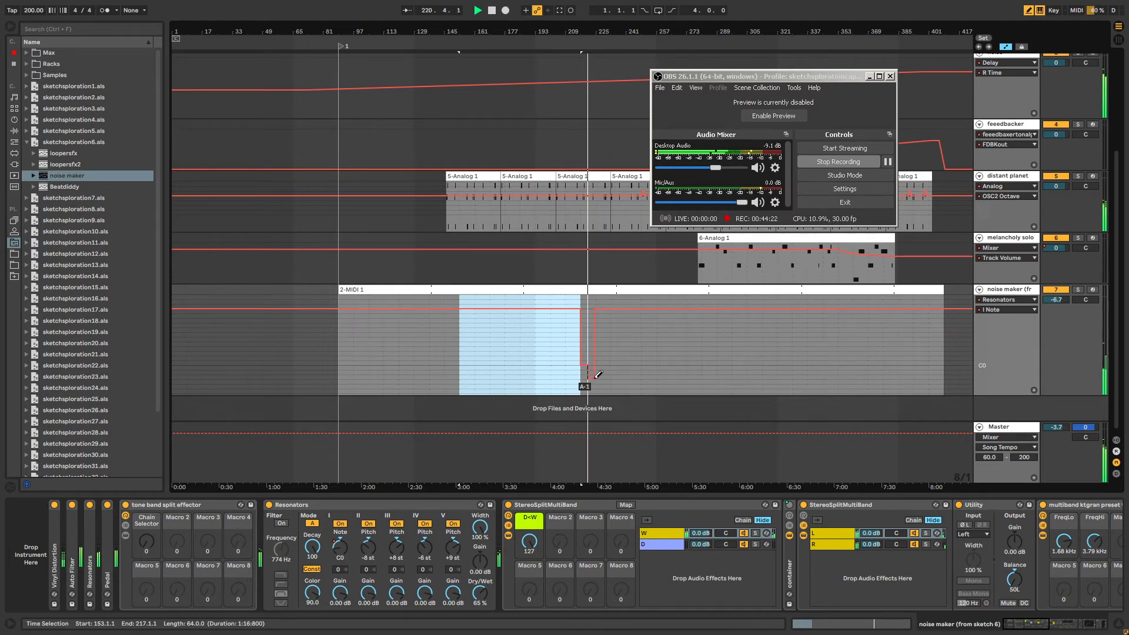
pyautogui.click(591, 317)
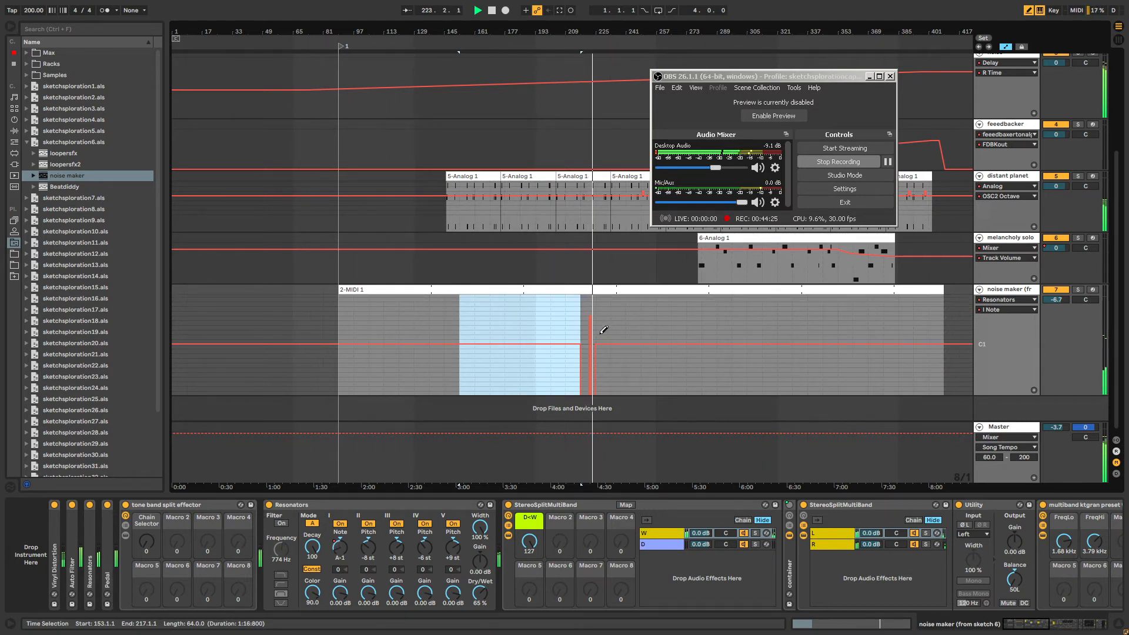
pyautogui.moveTo(601, 334); pyautogui.dragTo(612, 364)
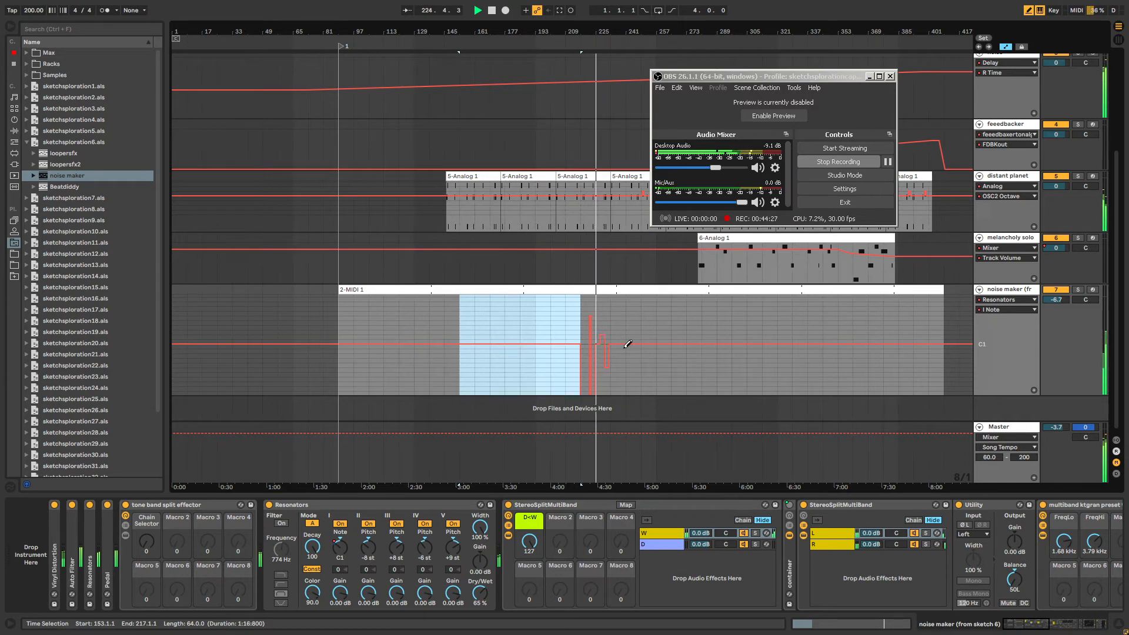
# Expand the tone band split effector's chain list and show the lo chain's devices.
pyautogui.scroll(-2, 627, 345)
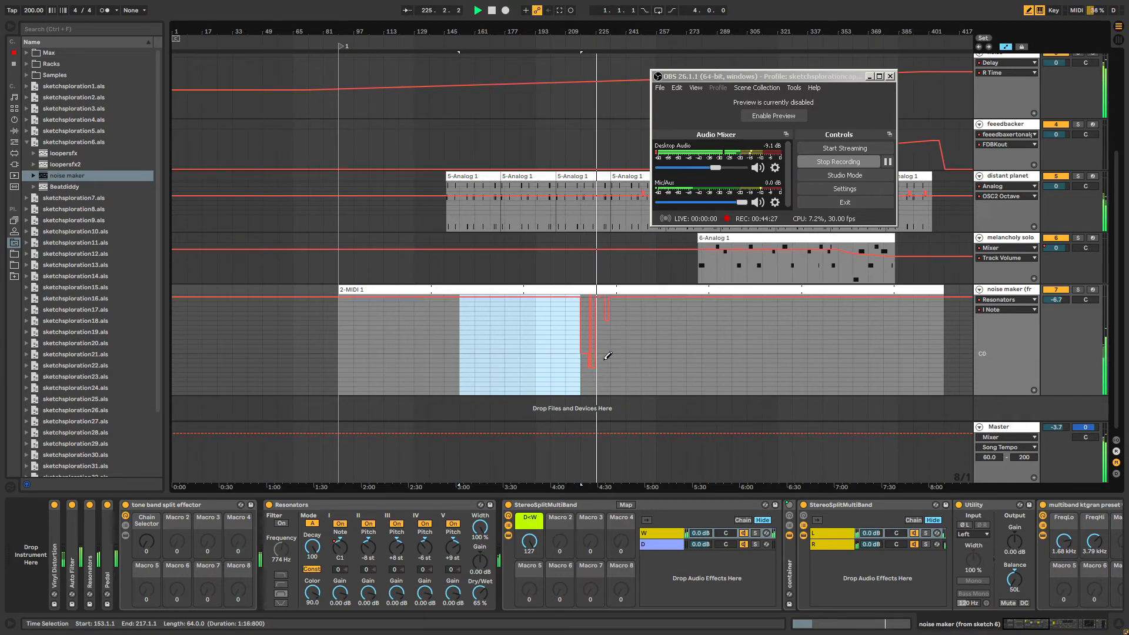
pyautogui.click(125, 527)
pyautogui.click(260, 534)
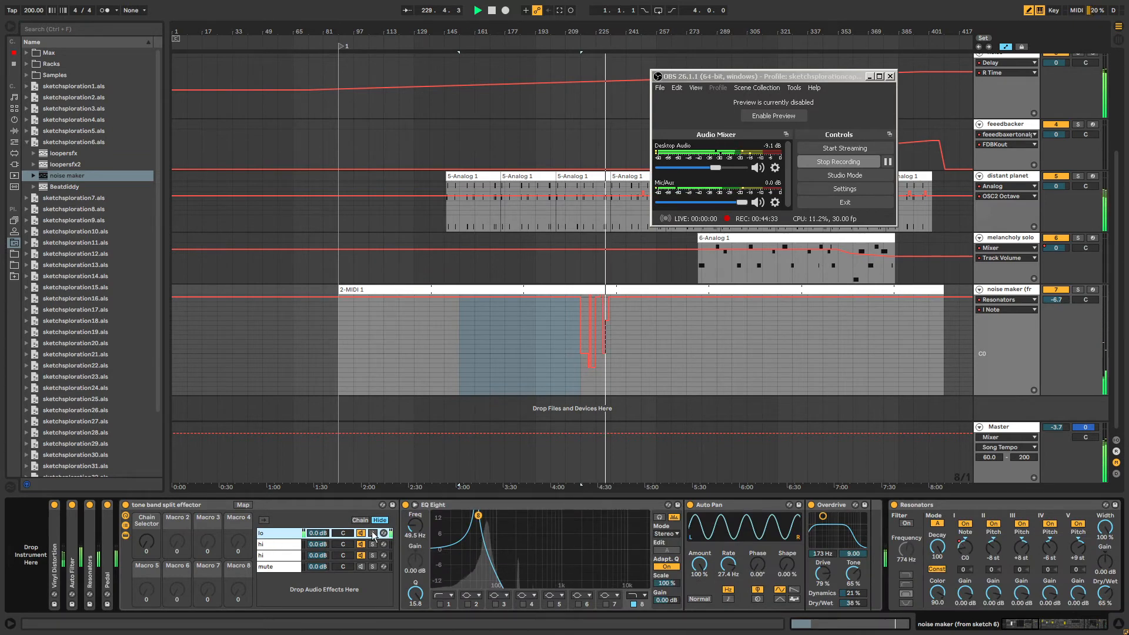
# In the first hi chain, lower the Auto Filter frequency to 54.7 Hz.
pyautogui.click(291, 545)
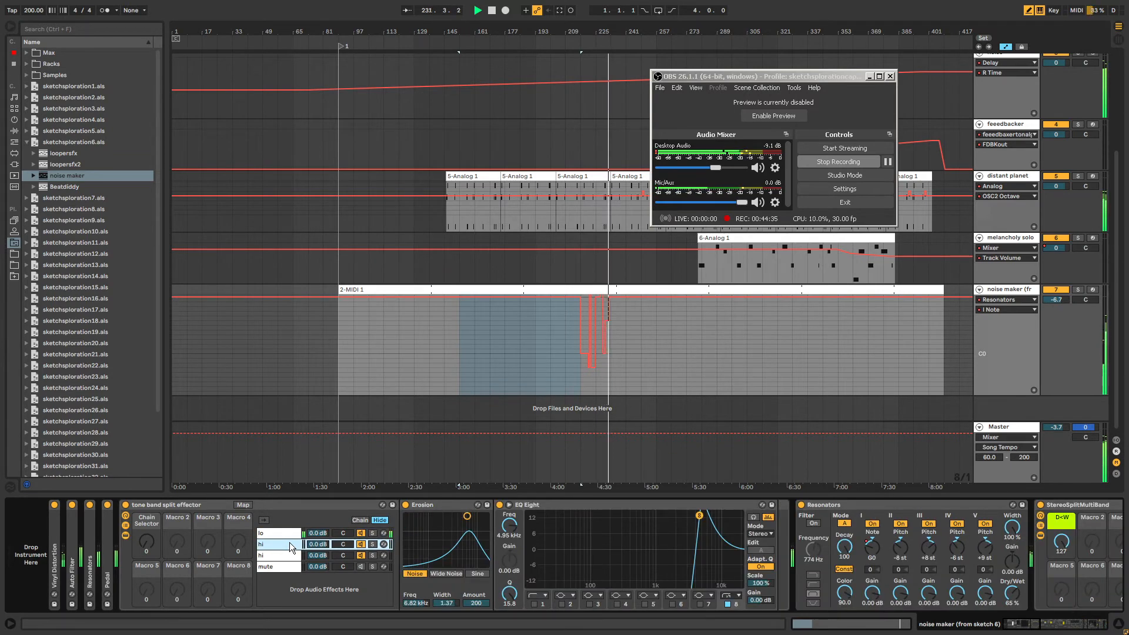
pyautogui.doubleClick(76, 546)
pyautogui.moveTo(122, 522); pyautogui.dragTo(199, 567)
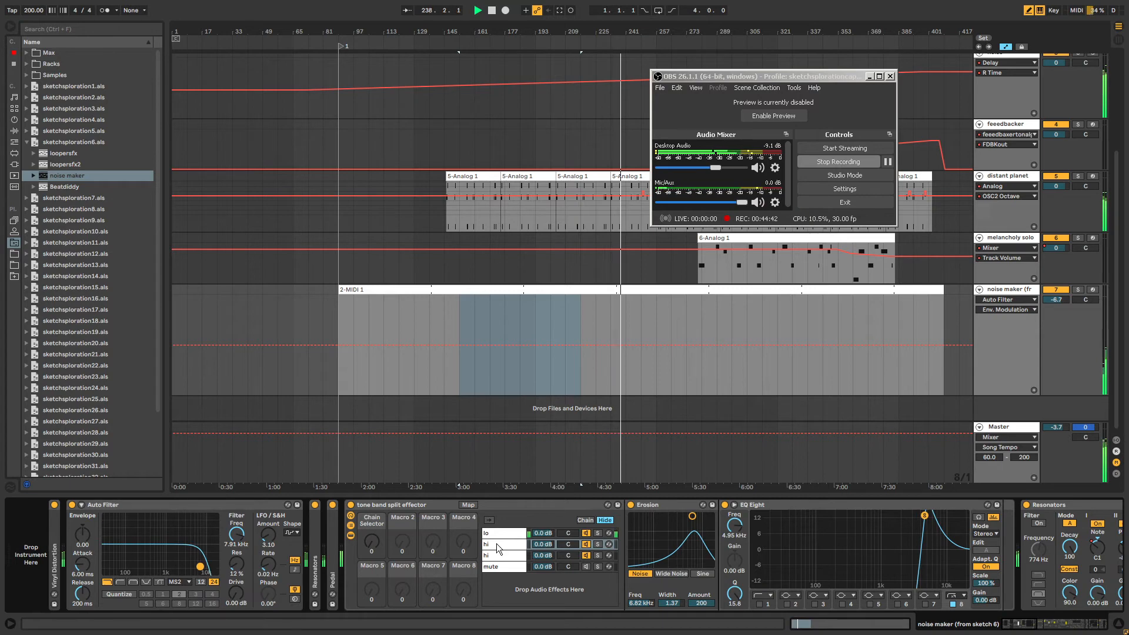
# Set Resonators Note I to C#1 and Dry/Wet to 87%, and raise Pedal Gain to 52%.
pyautogui.doubleClick(318, 543)
pyautogui.moveTo(377, 546); pyautogui.dragTo(377, 541)
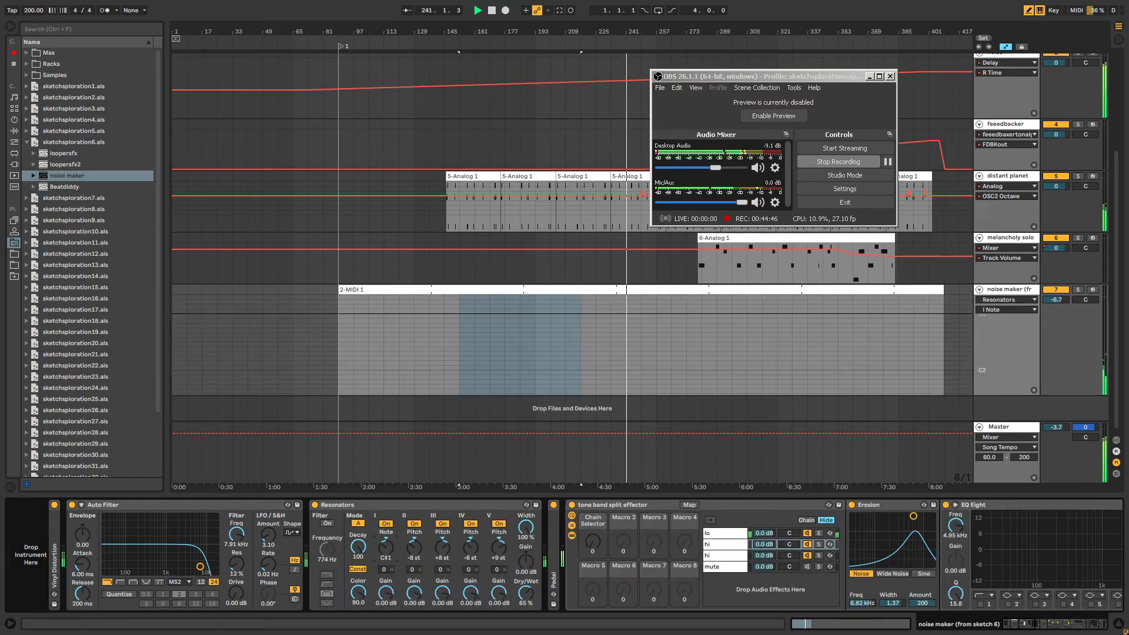
pyautogui.moveTo(526, 593); pyautogui.dragTo(528, 560)
pyautogui.doubleClick(555, 550)
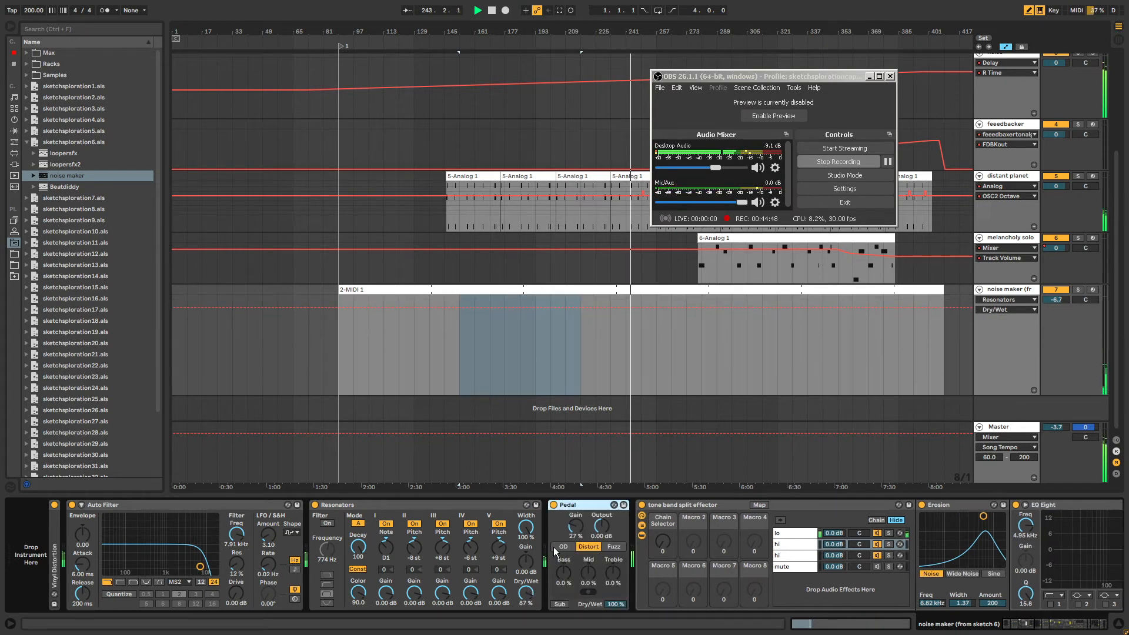
pyautogui.moveTo(582, 529)
pyautogui.mouseDown()
pyautogui.moveTo(582, 506)
pyautogui.moveTo(576, 529)
pyautogui.mouseUp()
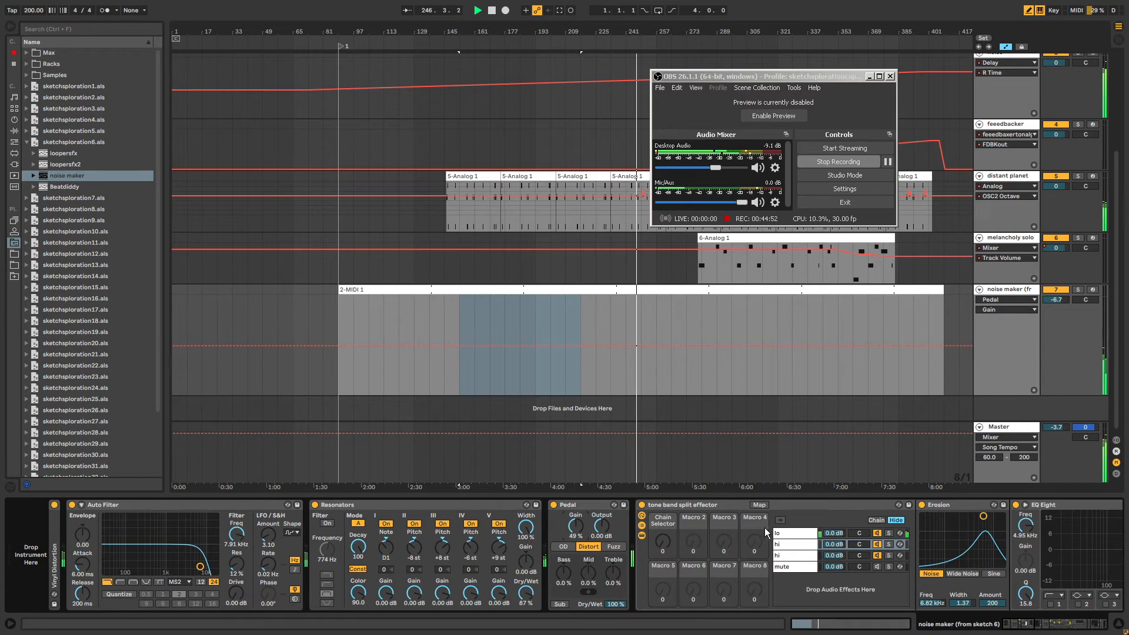
# Show the rack's Chain Selector automation and display its chain zones.
pyautogui.click(659, 546)
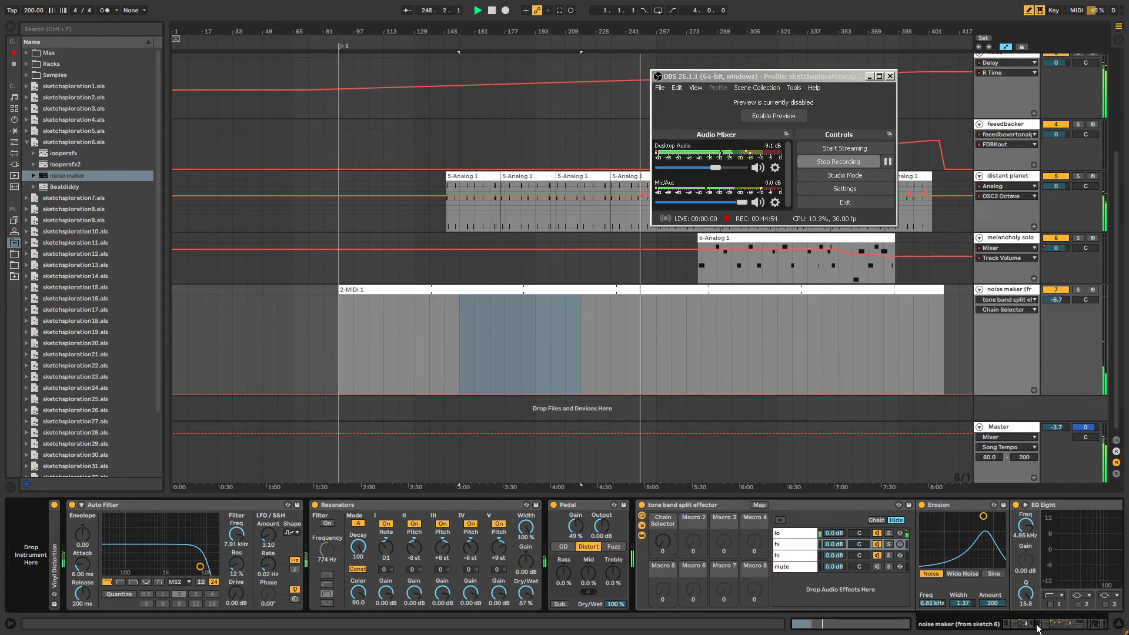
pyautogui.moveTo(1038, 628); pyautogui.dragTo(1021, 629)
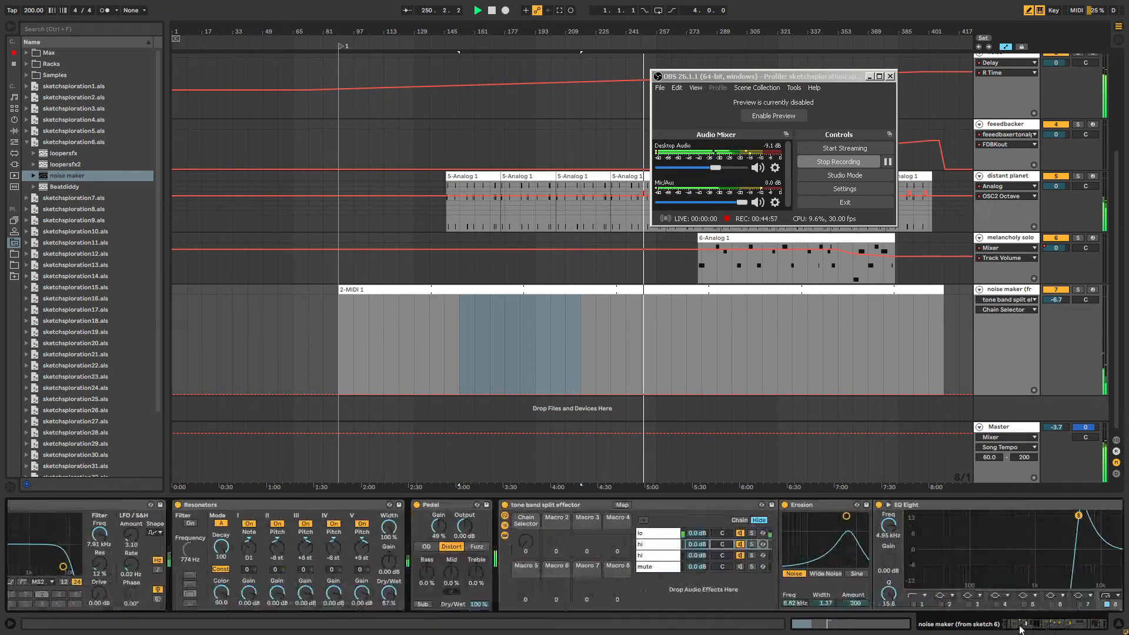
pyautogui.click(668, 534)
pyautogui.click(739, 521)
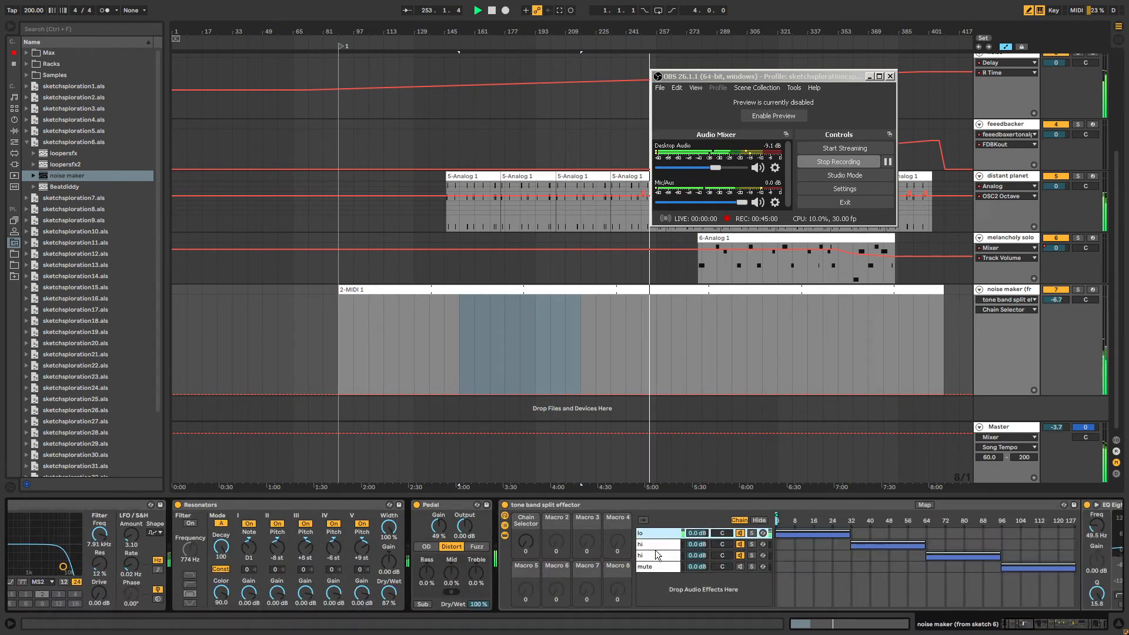
# Set Chain Selector to 78, Pedal Gain to 15%, and the two hi chains to -37 and -38 dB.
pyautogui.moveTo(527, 549)
pyautogui.mouseDown()
pyautogui.moveTo(527, 489)
pyautogui.moveTo(527, 505)
pyautogui.mouseUp()
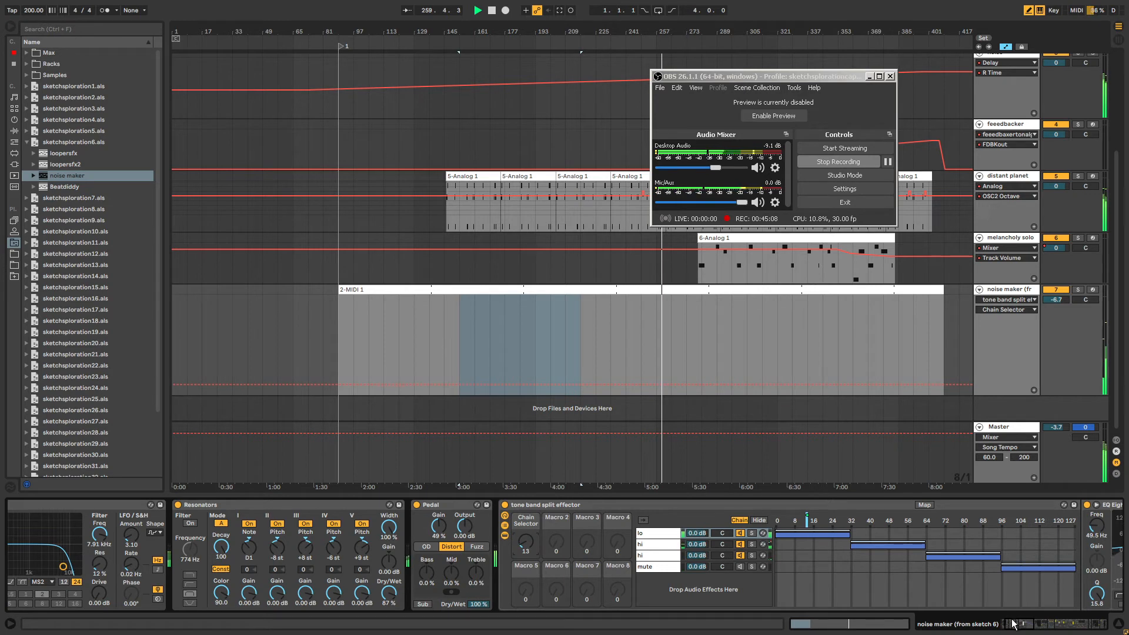
pyautogui.moveTo(1033, 629); pyautogui.dragTo(1027, 631)
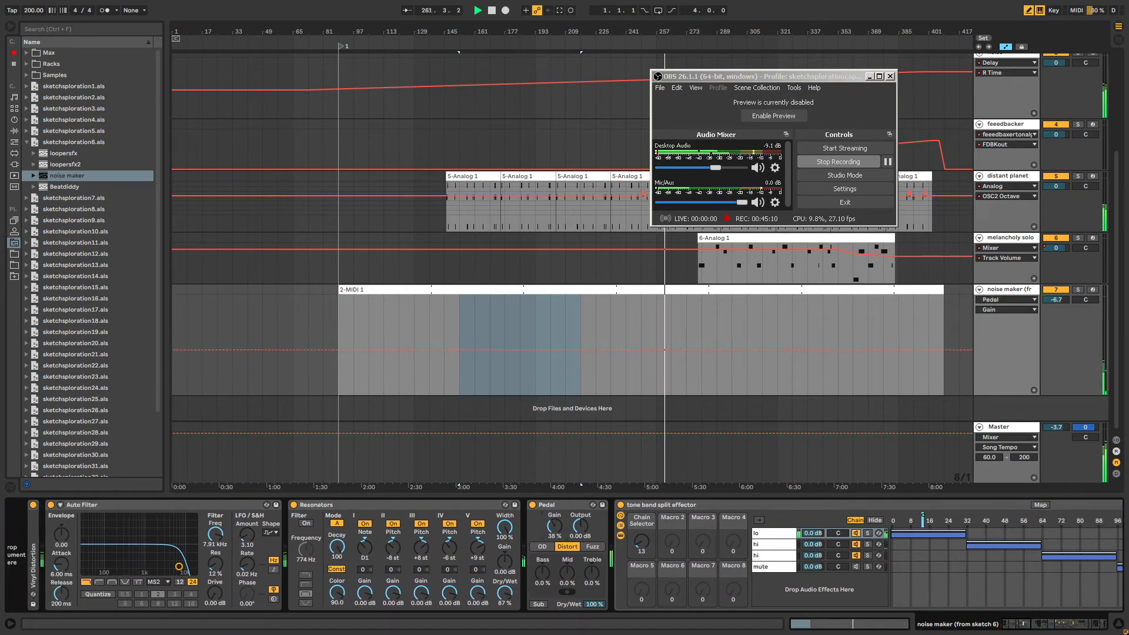
pyautogui.moveTo(555, 527); pyautogui.dragTo(554, 540)
pyautogui.moveTo(640, 544); pyautogui.dragTo(640, 532)
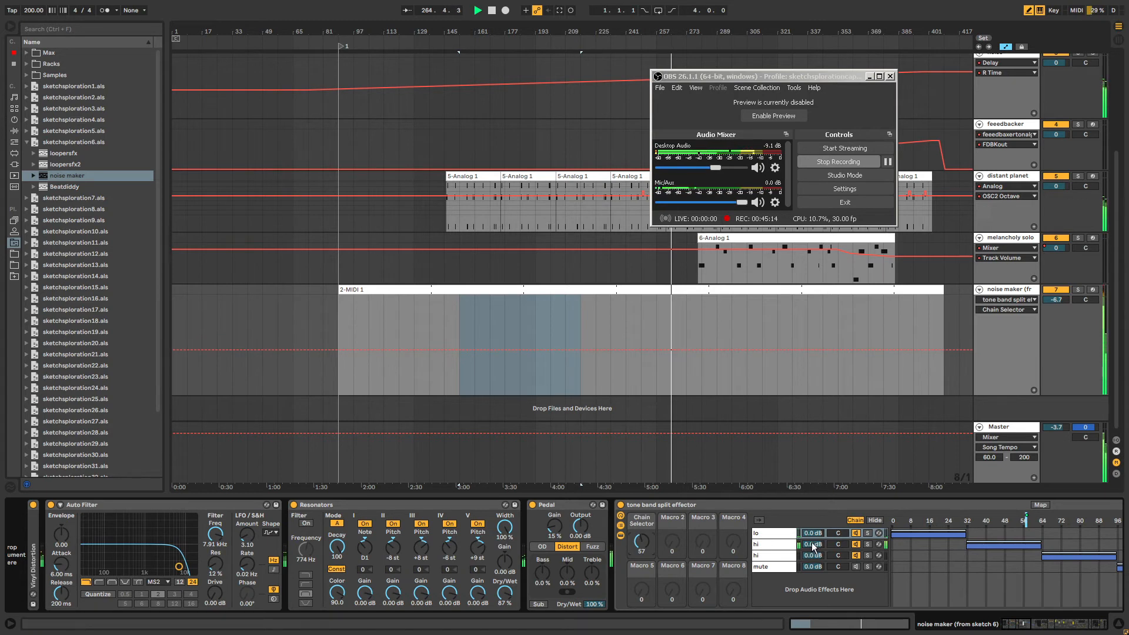
pyautogui.moveTo(812, 544); pyautogui.dragTo(810, 593)
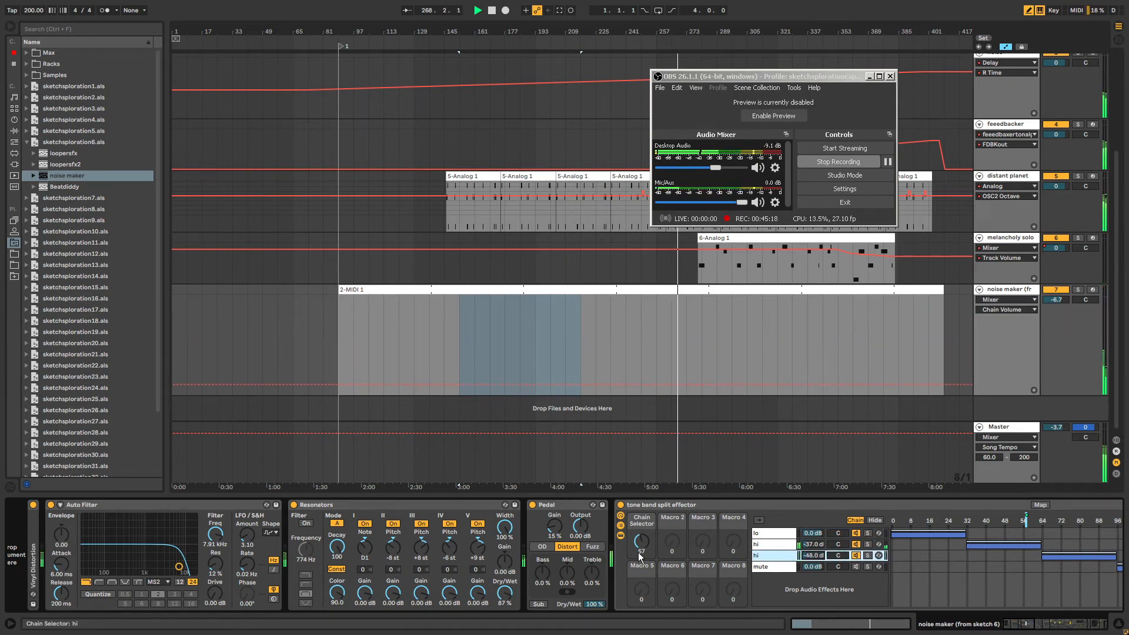
pyautogui.moveTo(640, 546); pyautogui.dragTo(640, 534)
pyautogui.moveTo(803, 557); pyautogui.dragTo(813, 558)
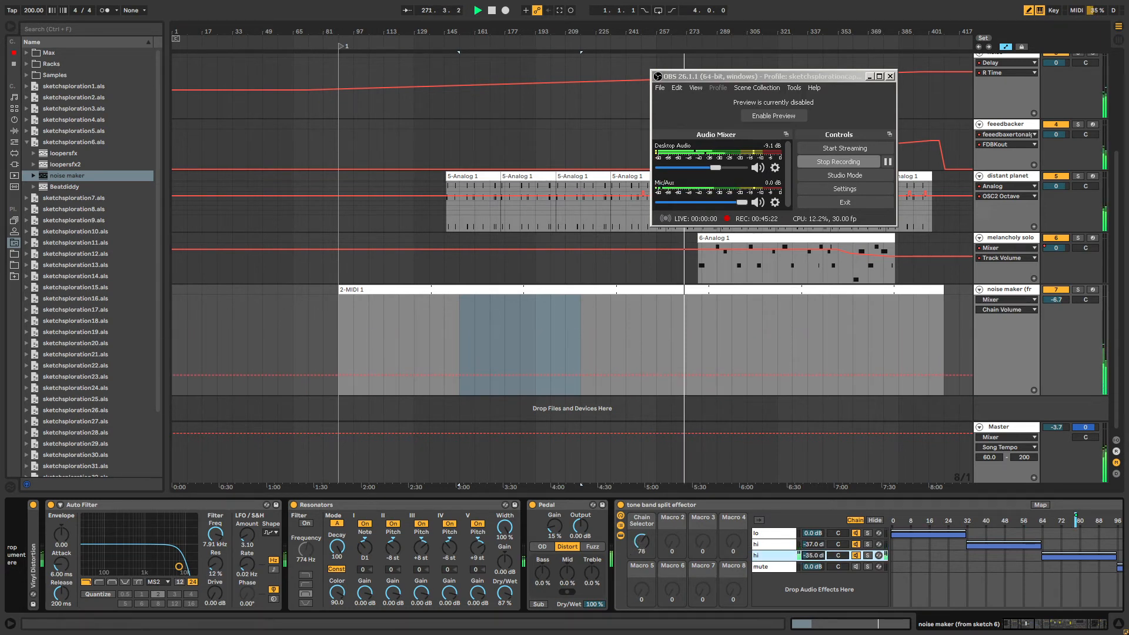
pyautogui.click(1023, 626)
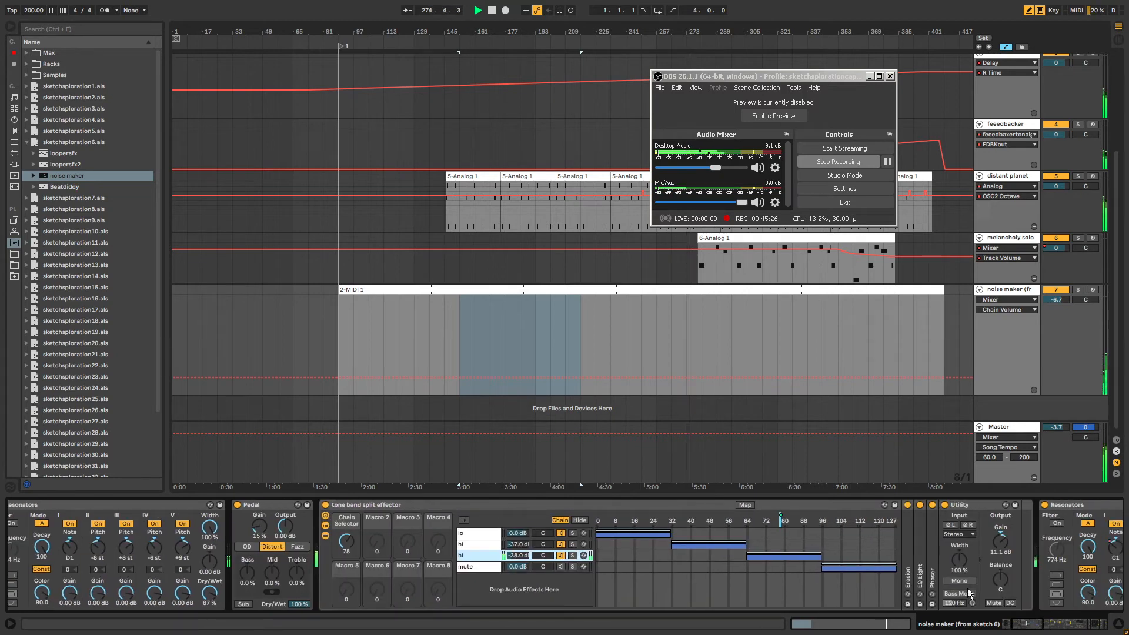
# Switch over to Resolume Avenue to check the running nocturnal composition and its clips.
pyautogui.hotkey('alt', 'Tab')
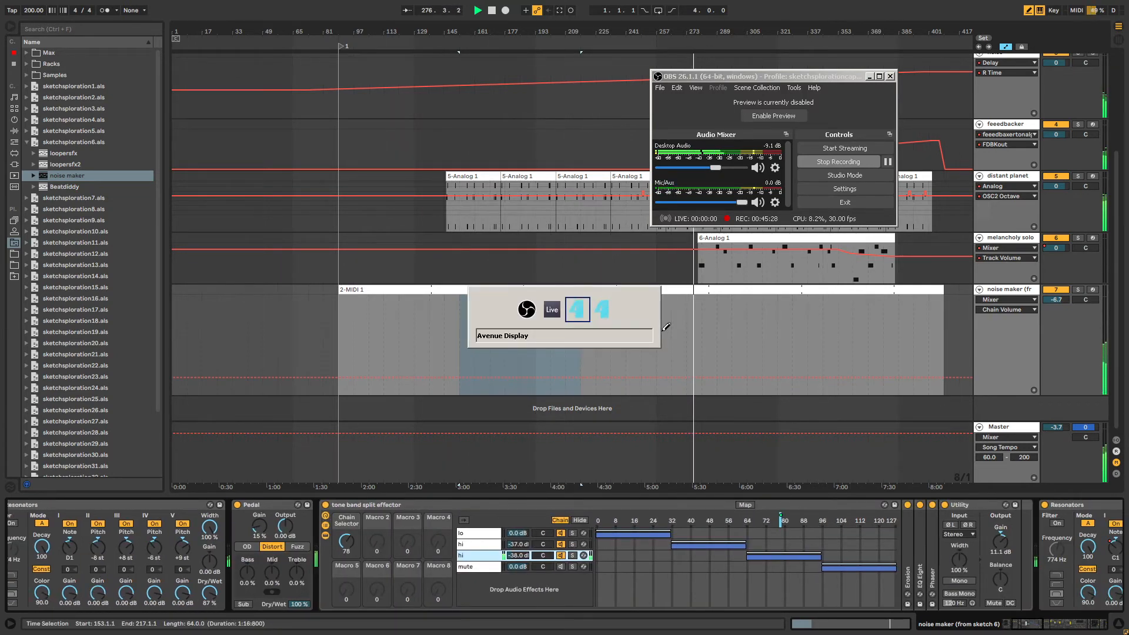
pyautogui.hotkey('alt', 'Tab')
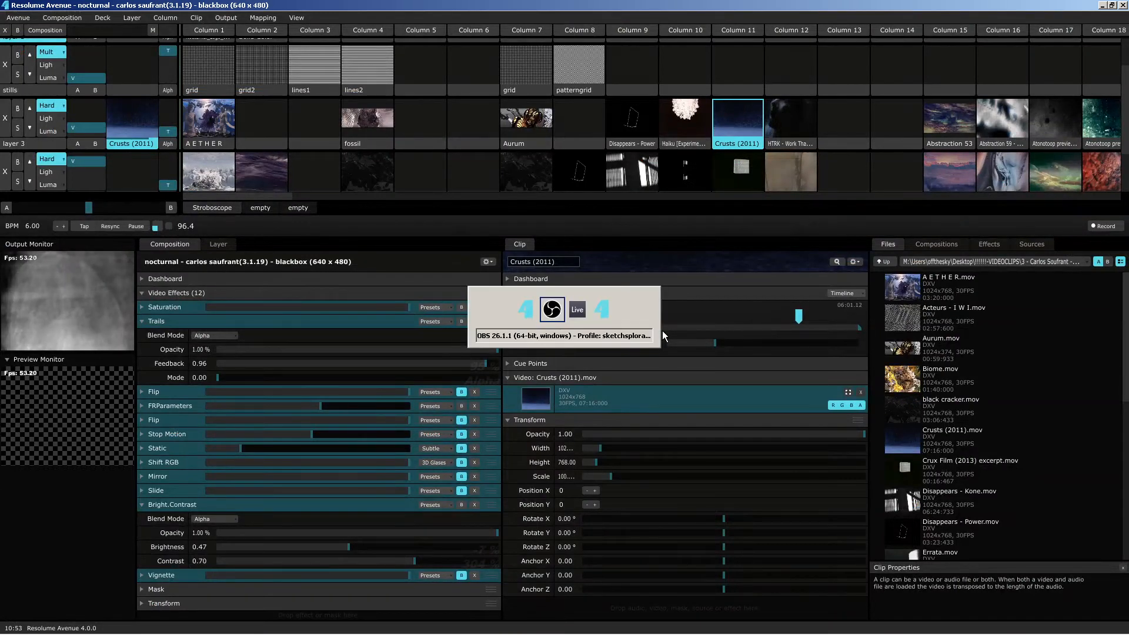
pyautogui.hotkey('alt', 'Tab')
pyautogui.hotkey('alt', 'Tab')
pyautogui.hotkey('alt', 'Tab')
pyautogui.hotkey('alt', 'Tab')
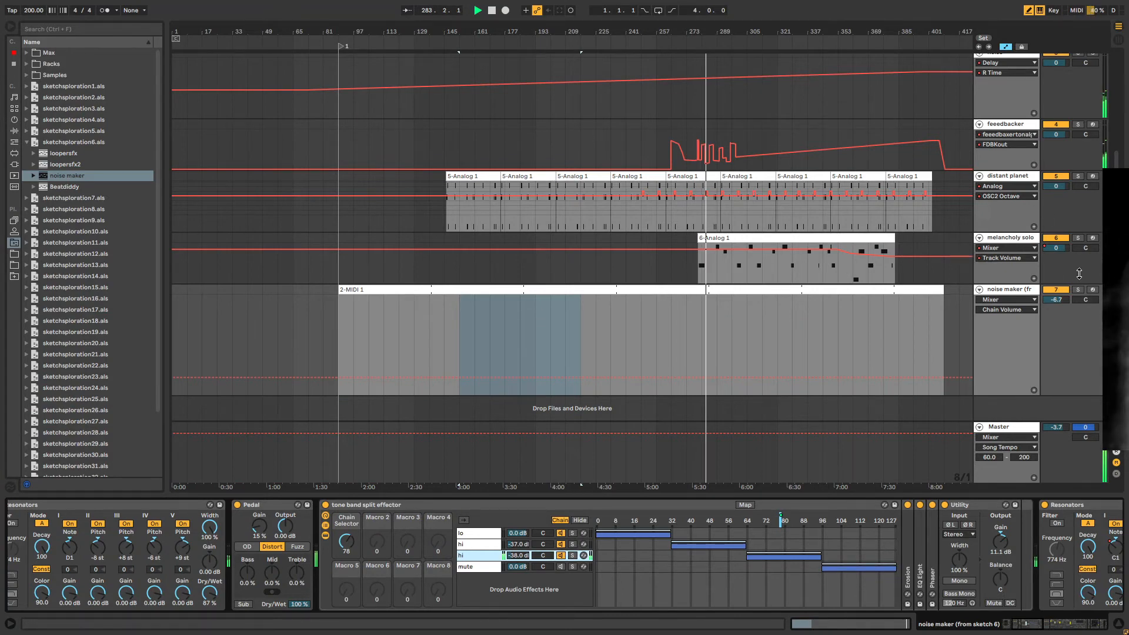
# Shrink the noise maker track and fold up the lo and hi chains' EQ Eight and Erosion devices.
pyautogui.moveTo(1127, 276); pyautogui.dragTo(73, 313)
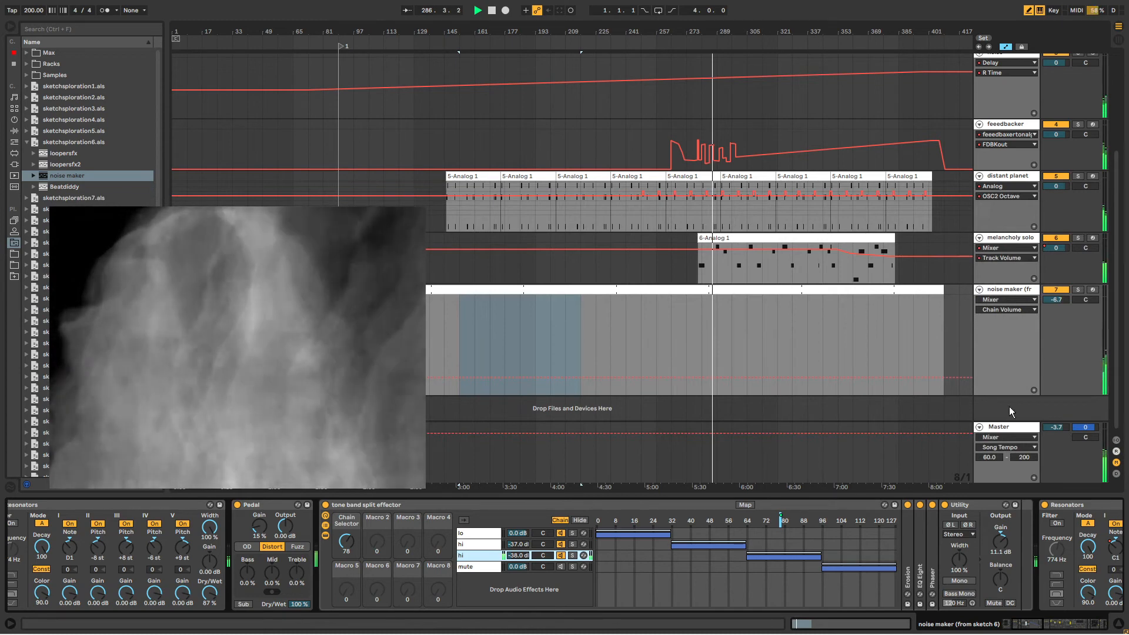
pyautogui.moveTo(1005, 394); pyautogui.dragTo(1005, 335)
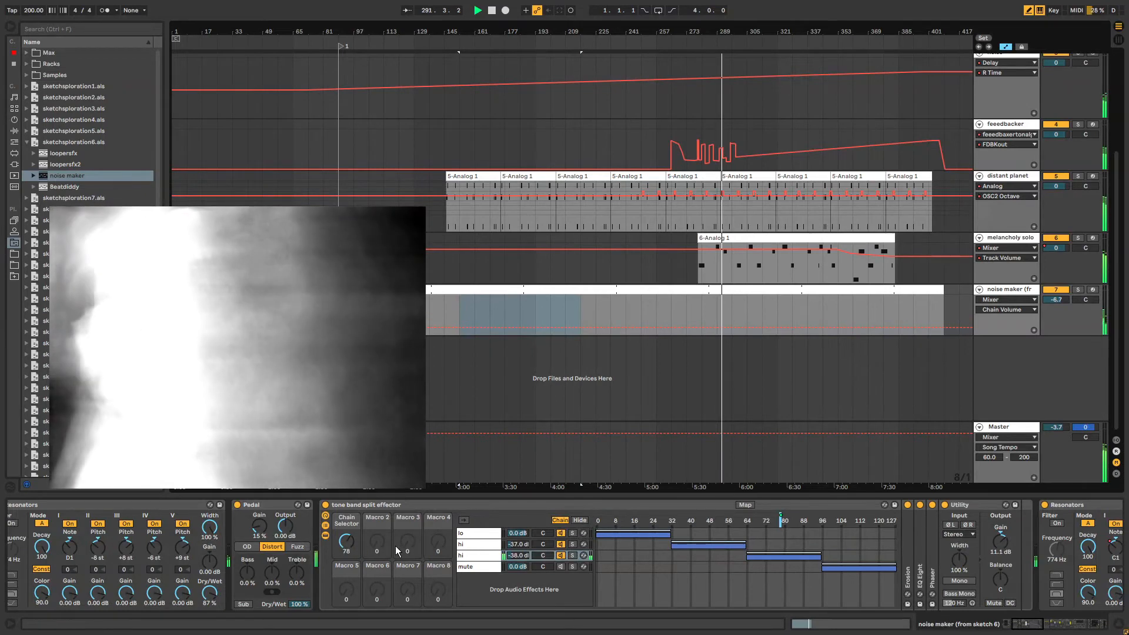
pyautogui.click(479, 533)
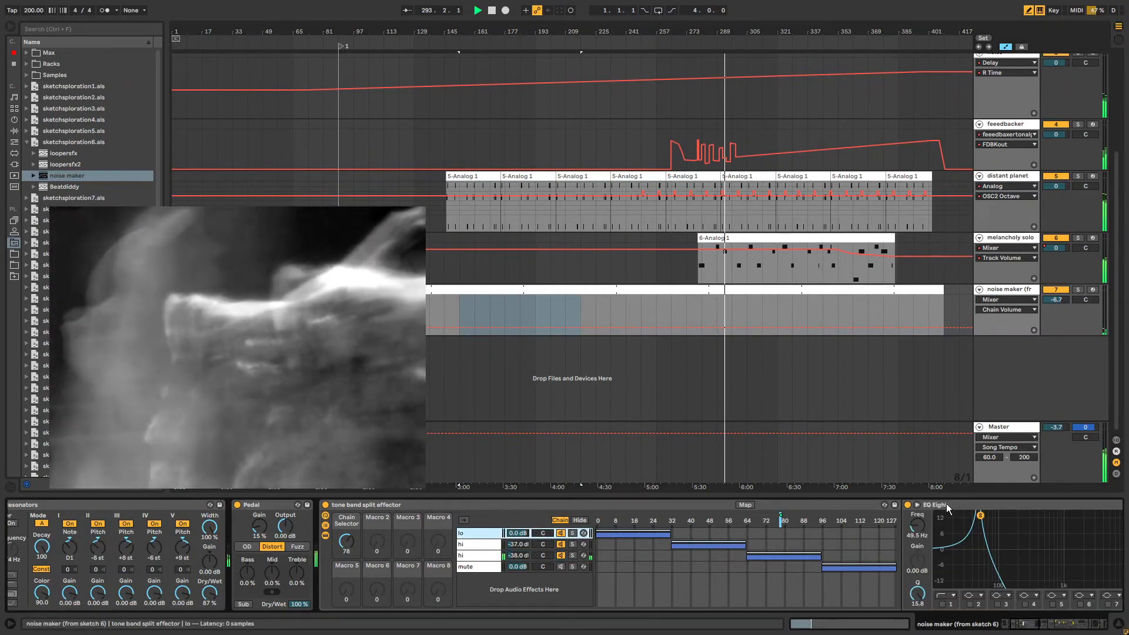
pyautogui.doubleClick(944, 506)
pyautogui.doubleClick(944, 506)
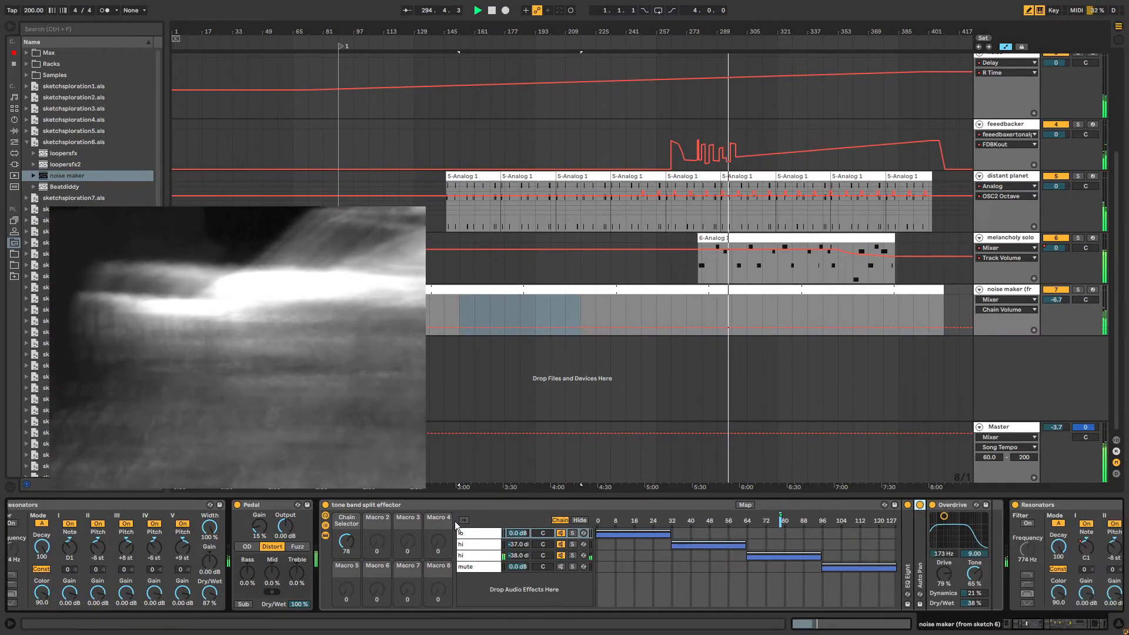
pyautogui.click(479, 544)
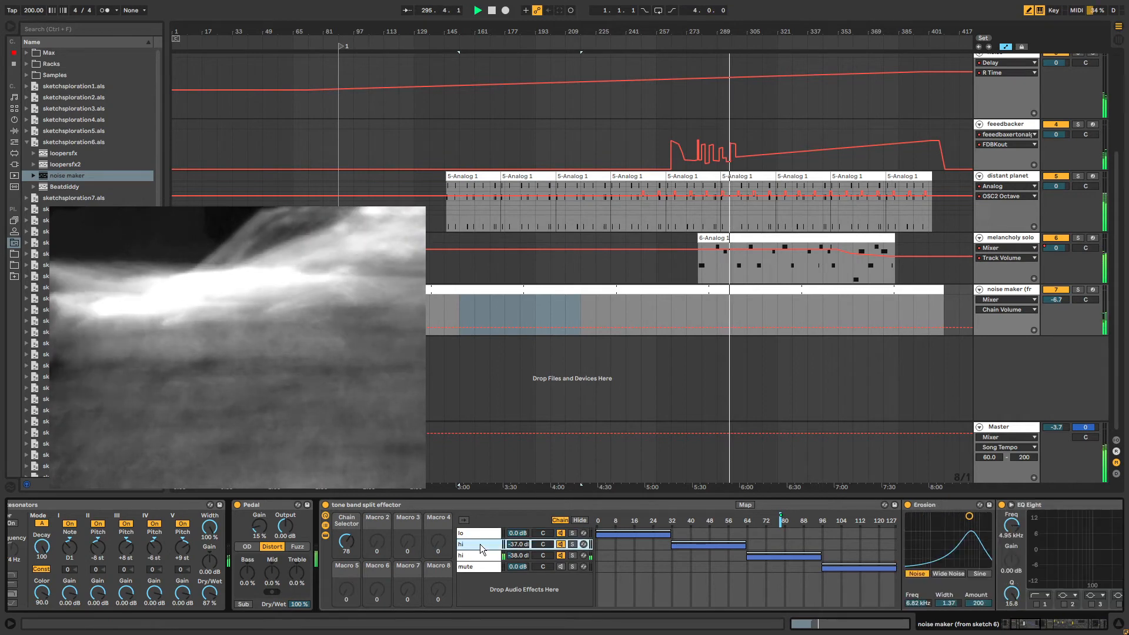
pyautogui.doubleClick(941, 506)
pyautogui.doubleClick(988, 505)
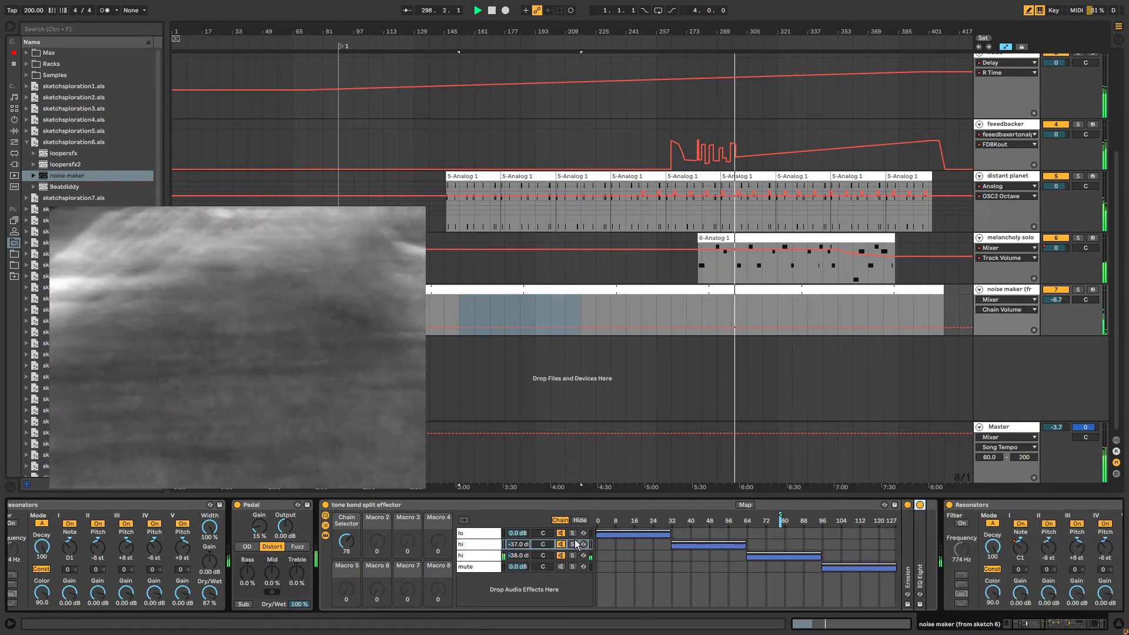
pyautogui.click(474, 567)
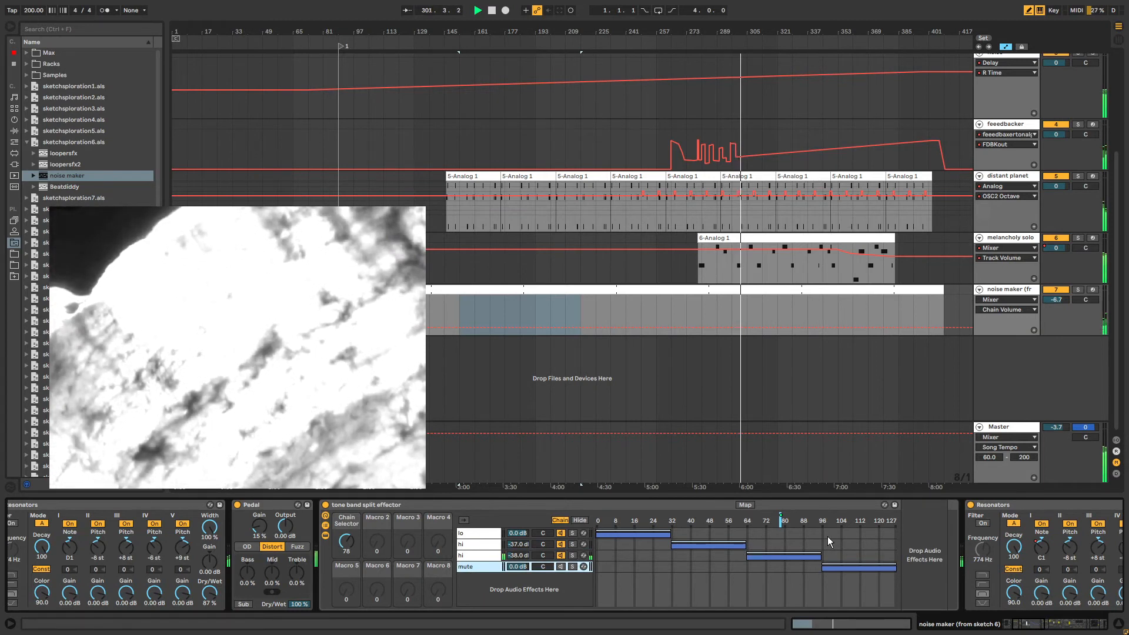
# Add a Track Volume breakpoint on noise maker, dipping it from -6.7 dB to -11.0 dB.
pyautogui.click(1057, 300)
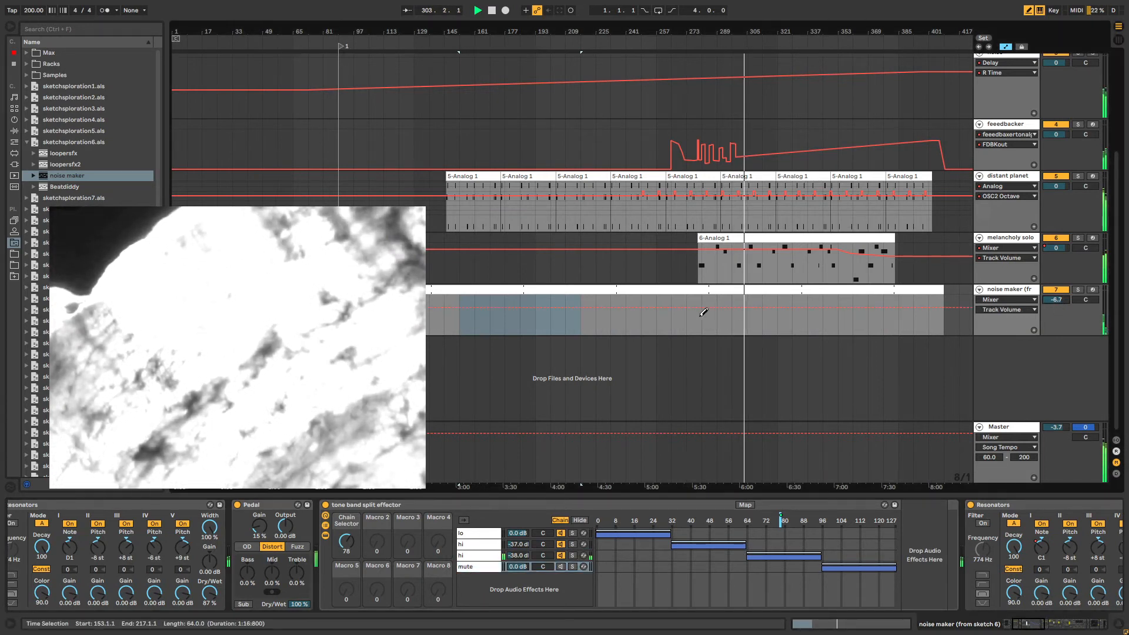
pyautogui.click(745, 310)
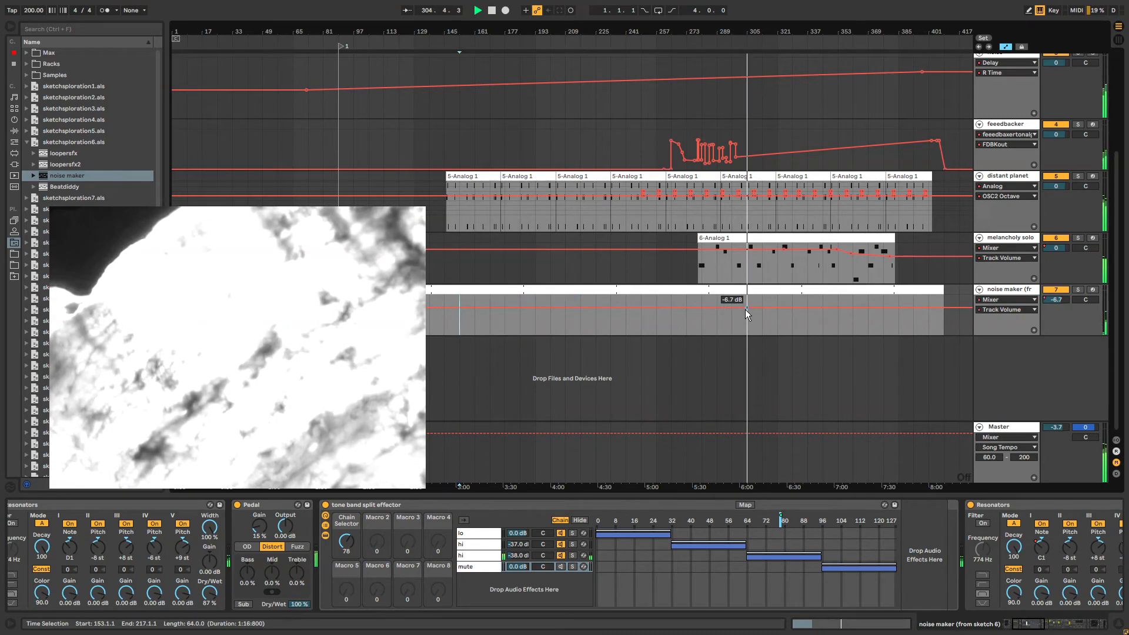
pyautogui.moveTo(746, 309); pyautogui.dragTo(740, 312)
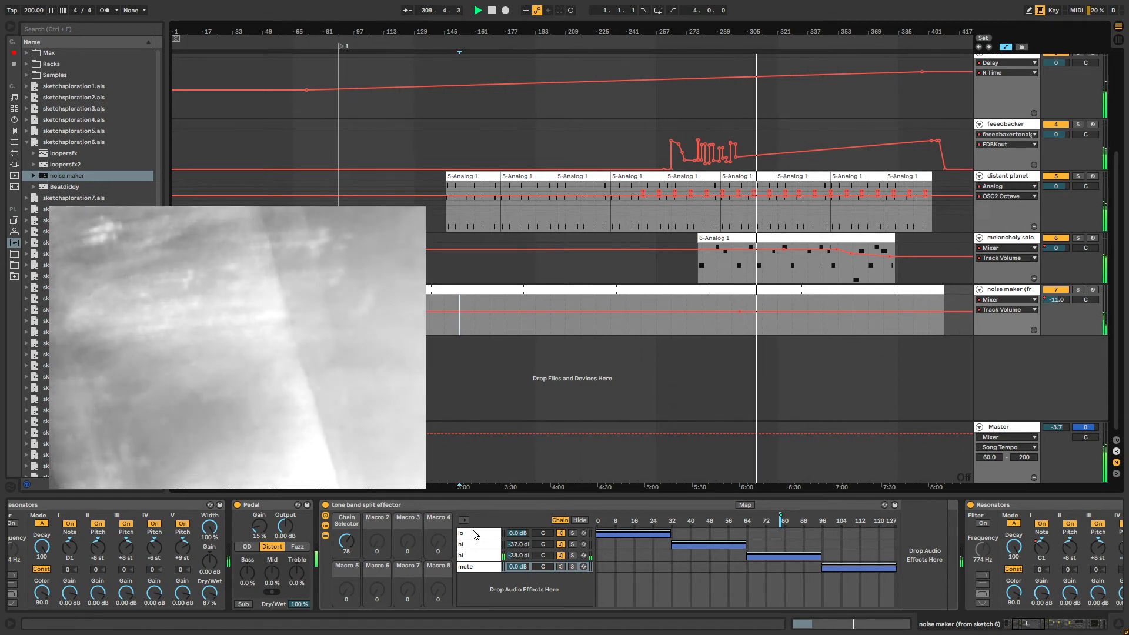
# Switch off the Pedal distortion and delete it from the noise maker chain.
pyautogui.click(237, 505)
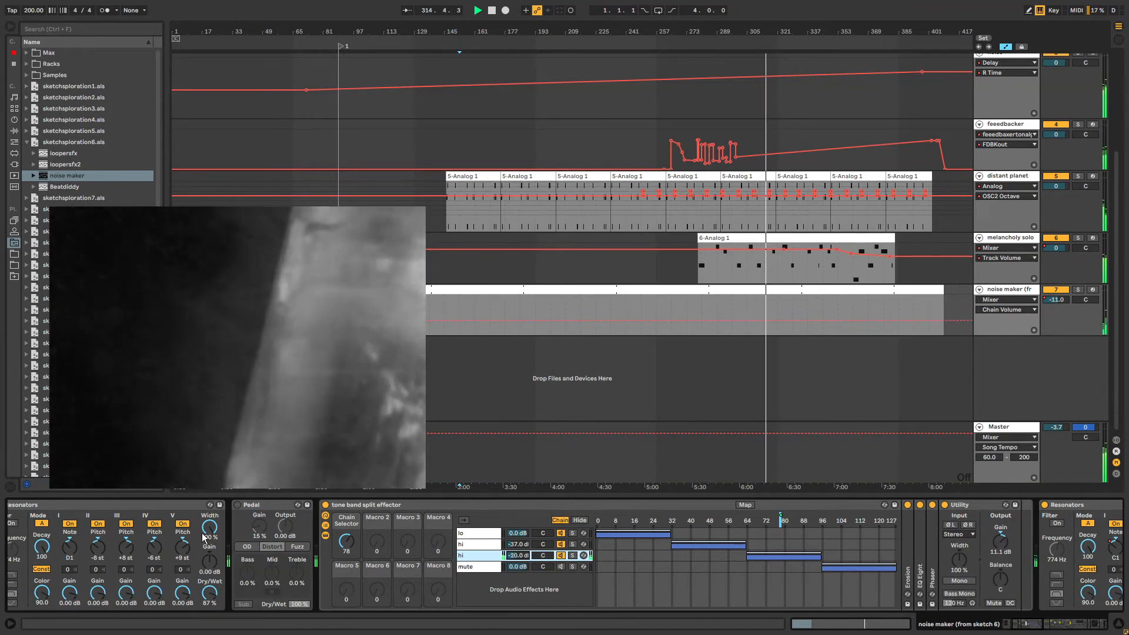
pyautogui.click(254, 505)
pyautogui.press('Delete')
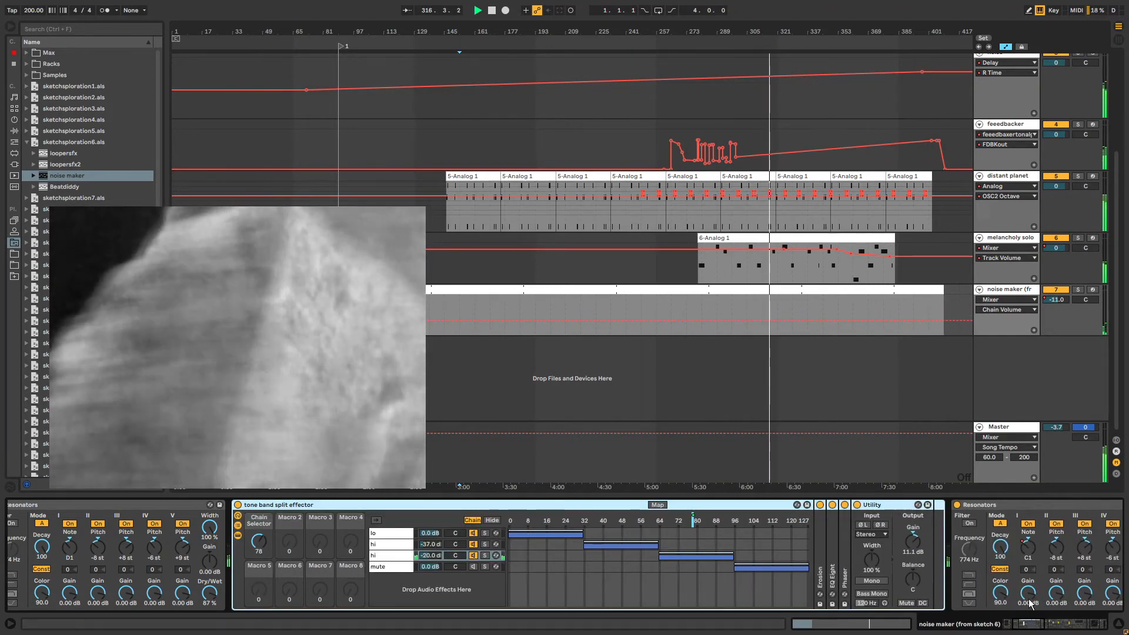
pyautogui.press('Delete')
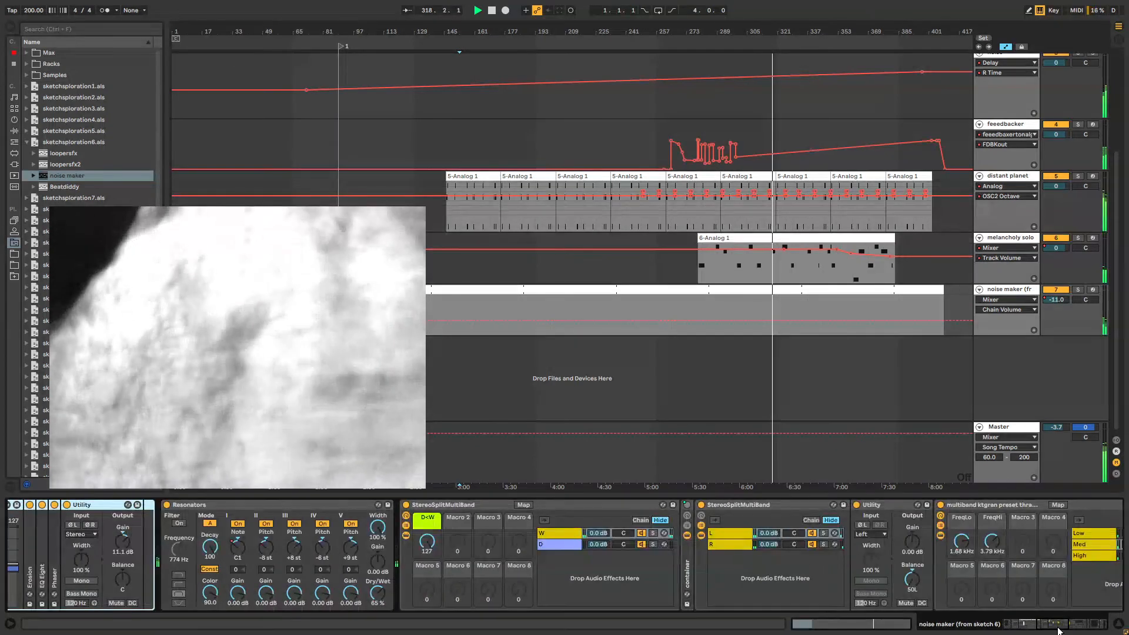
# Inspect the StereoSplitMultiBand and multiband ktgran racks' Low, Med, High and right-channel chains.
pyautogui.click(722, 503)
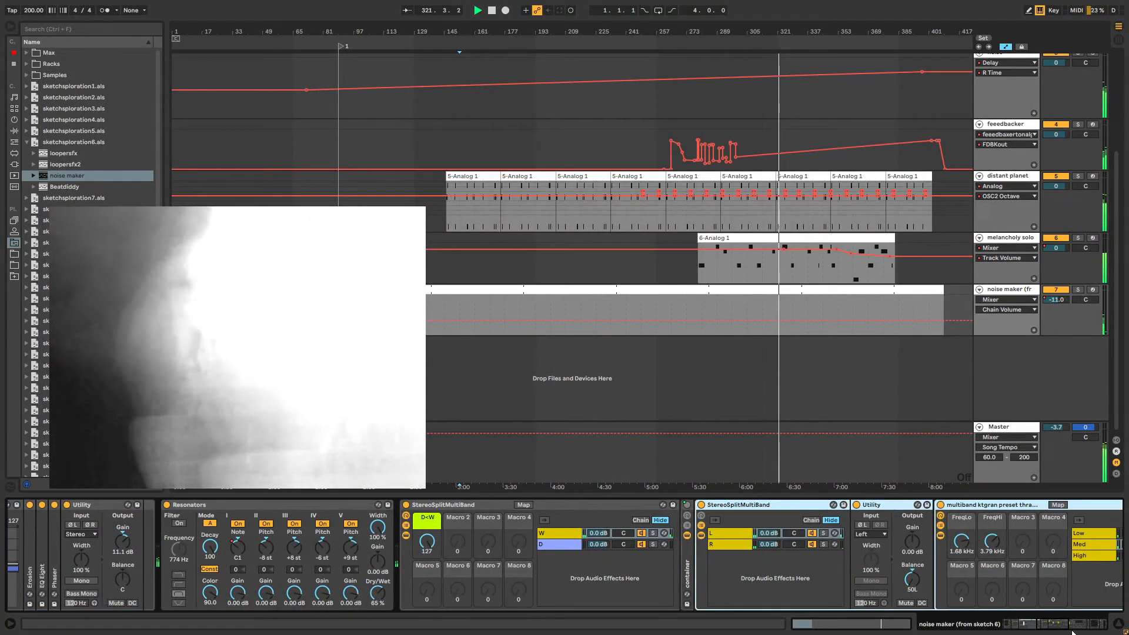
pyautogui.hscroll(8, 646, 591)
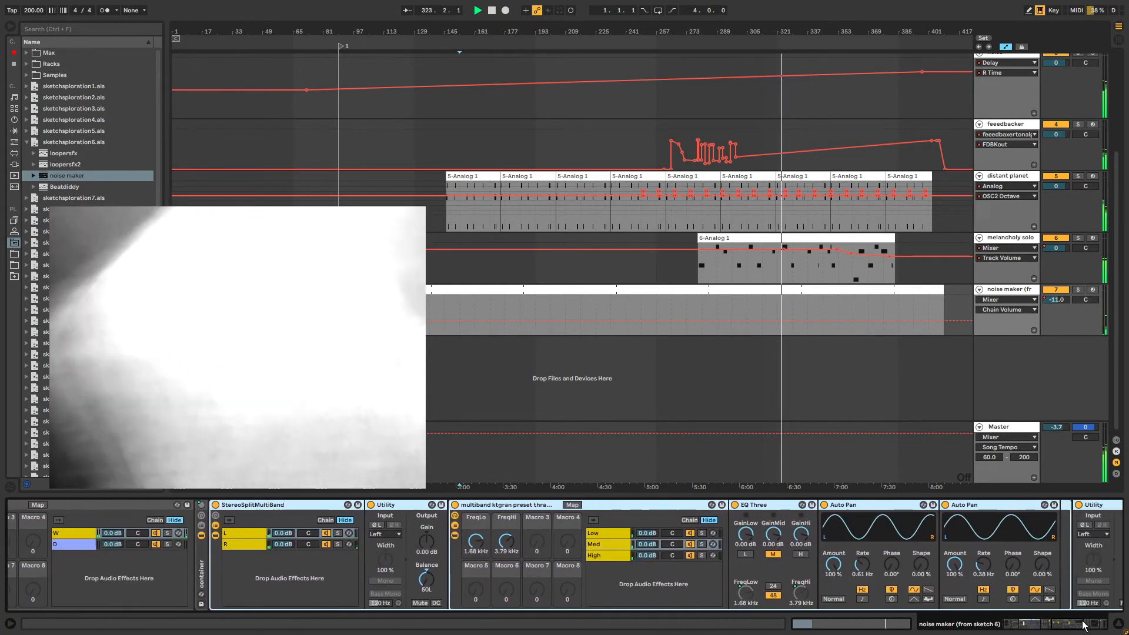
pyautogui.click(479, 504)
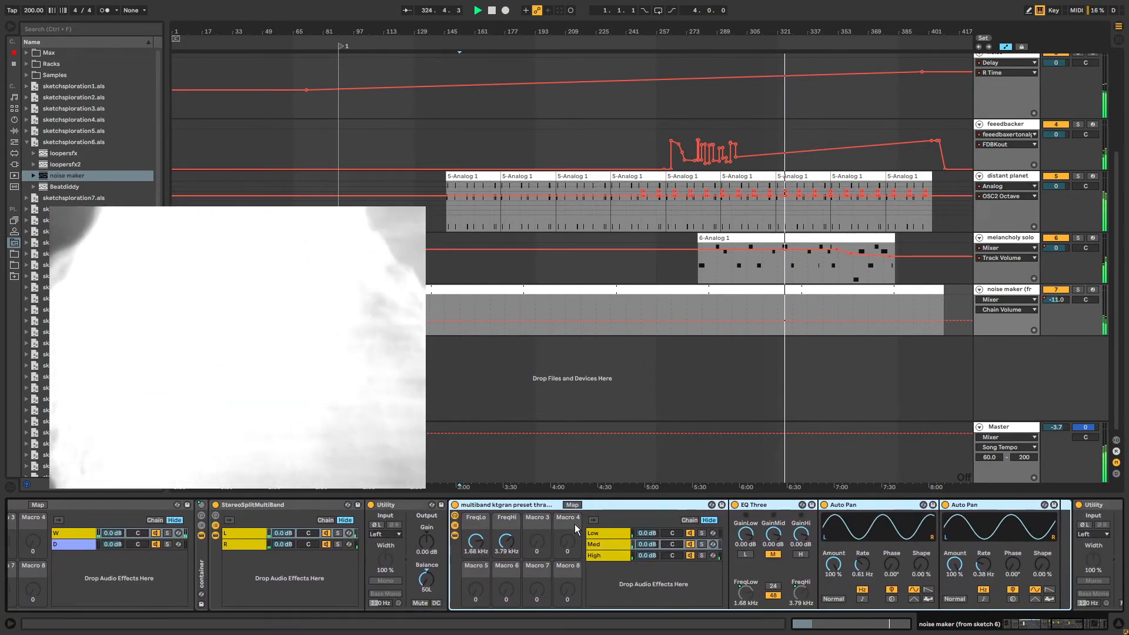
pyautogui.click(612, 533)
pyautogui.click(618, 544)
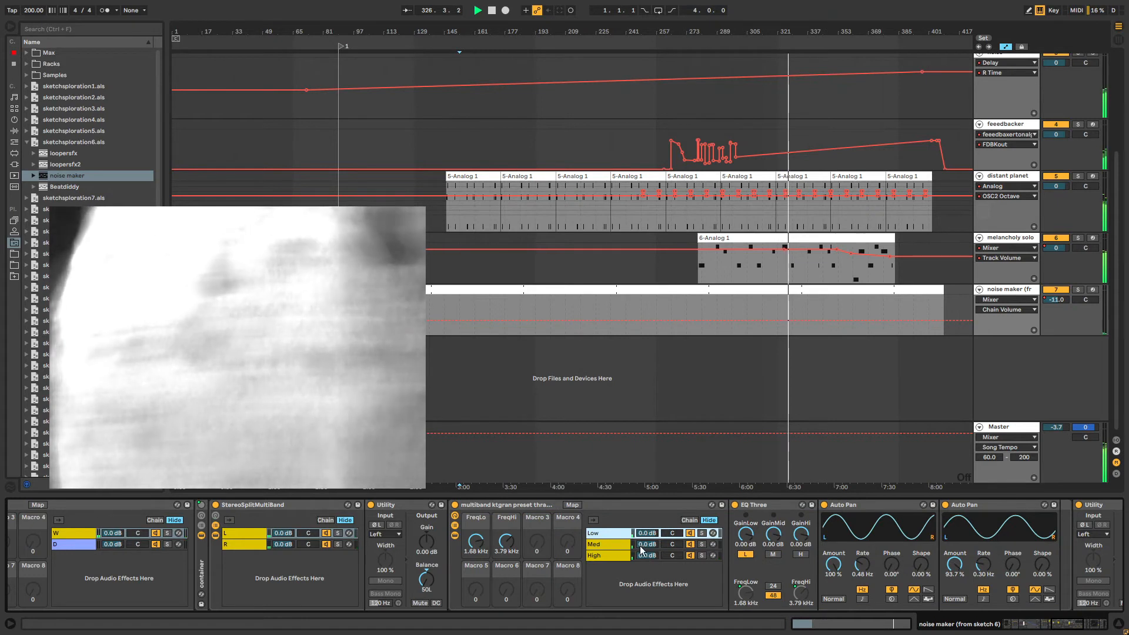
pyautogui.click(614, 556)
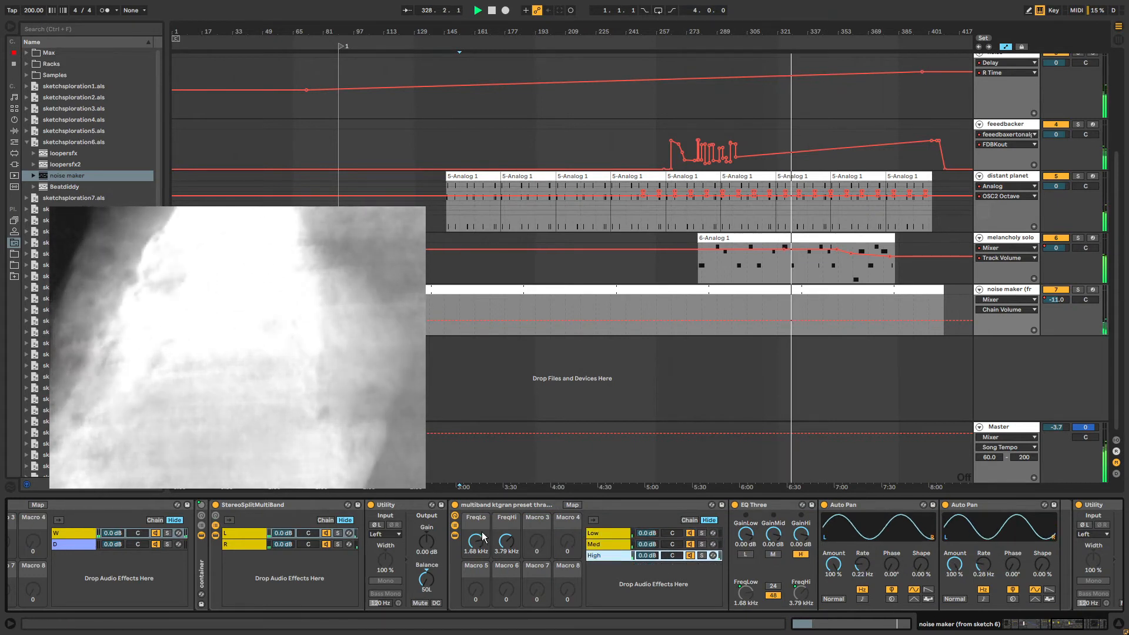
pyautogui.click(249, 548)
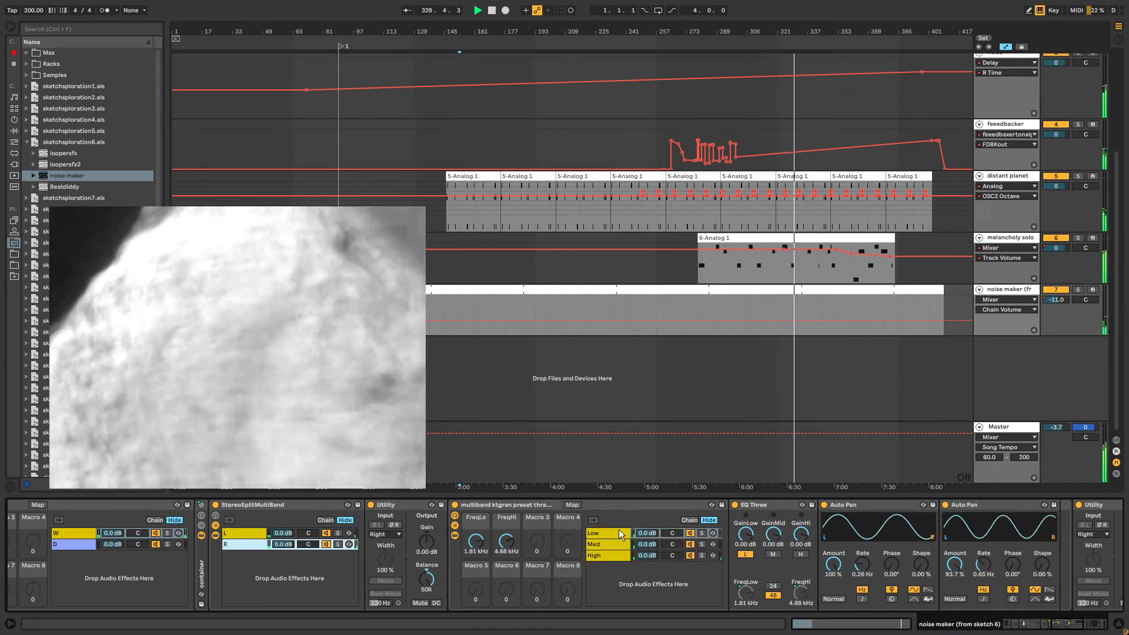
pyautogui.click(1072, 627)
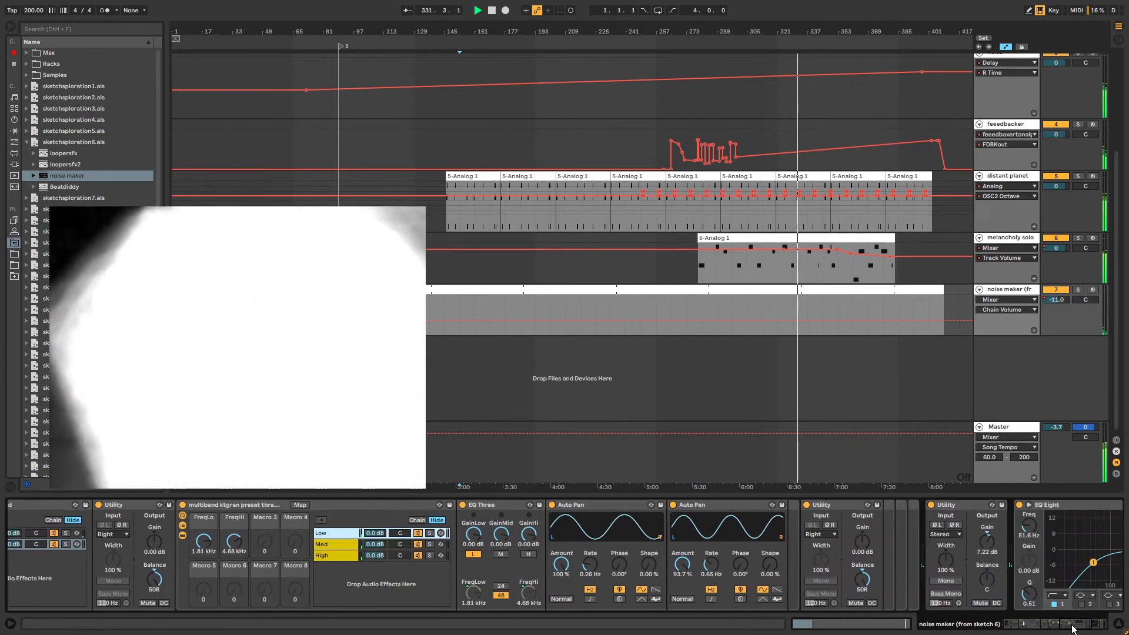
# Review the Utility, Auto Pan and band chains further along, then collapse the rack's chain list.
pyautogui.click(829, 528)
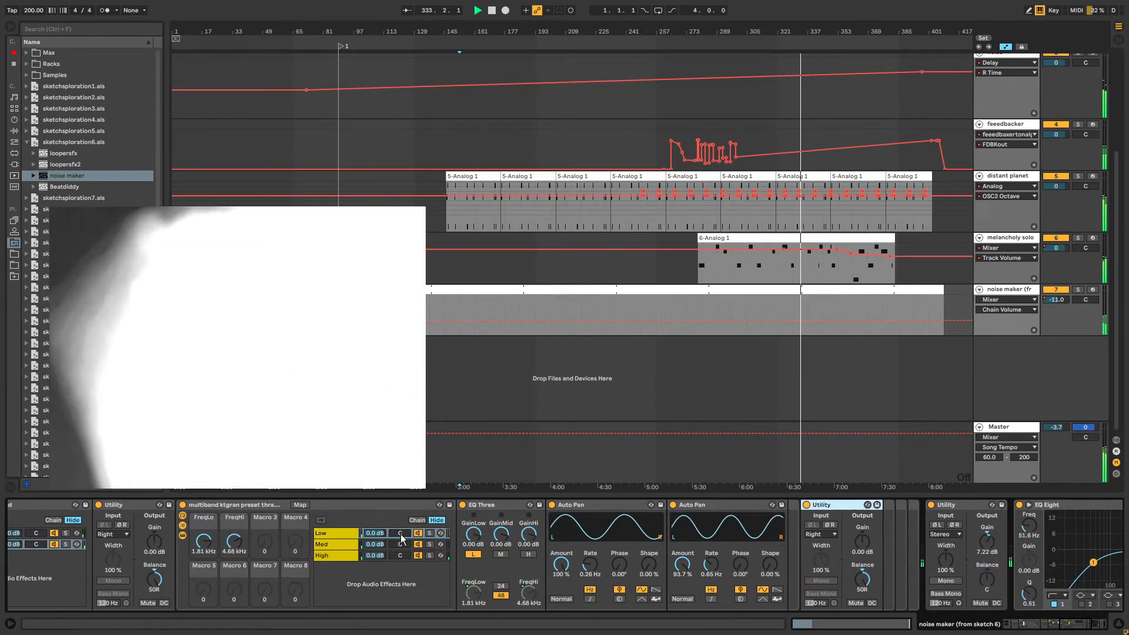
pyautogui.click(345, 557)
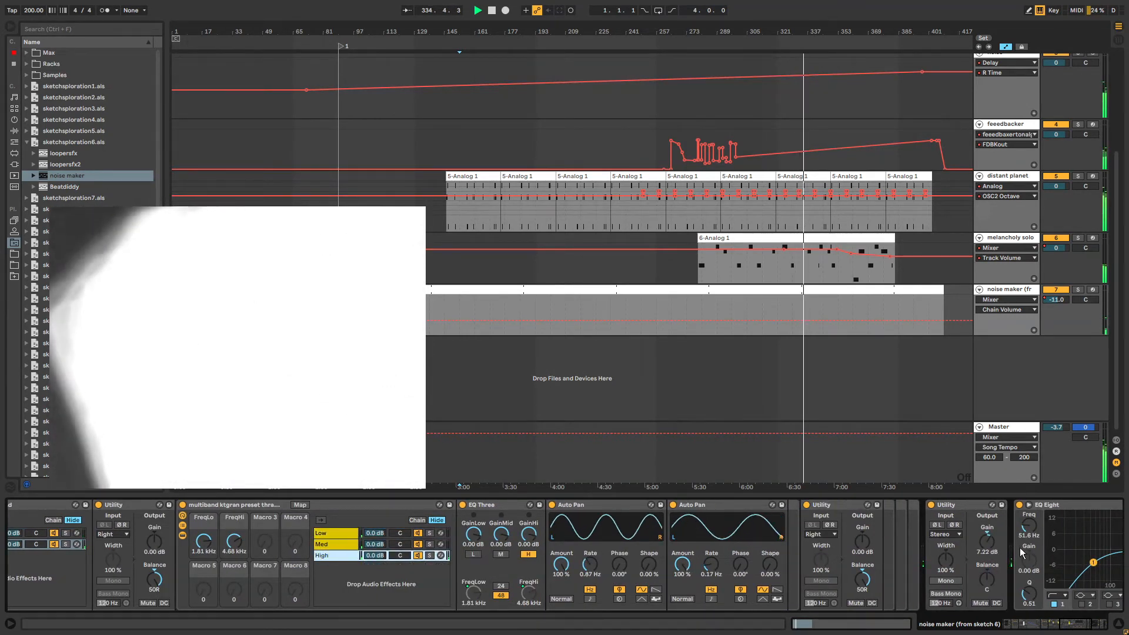
pyautogui.moveTo(1084, 625)
pyautogui.mouseDown()
pyautogui.moveTo(1097, 627)
pyautogui.moveTo(1083, 632)
pyautogui.mouseUp()
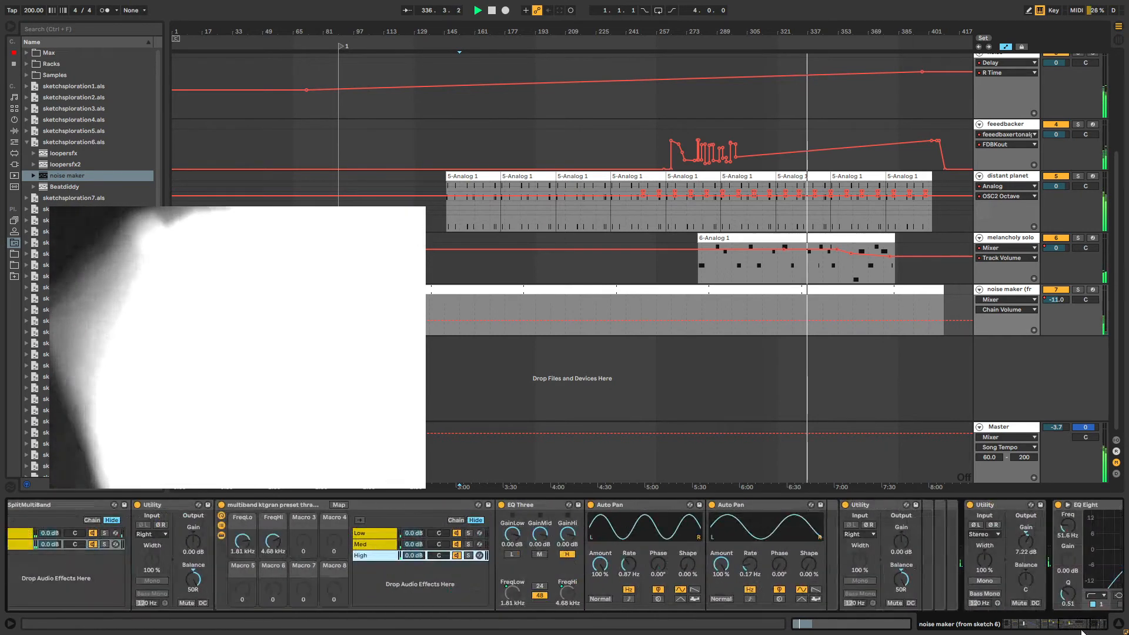
pyautogui.click(811, 505)
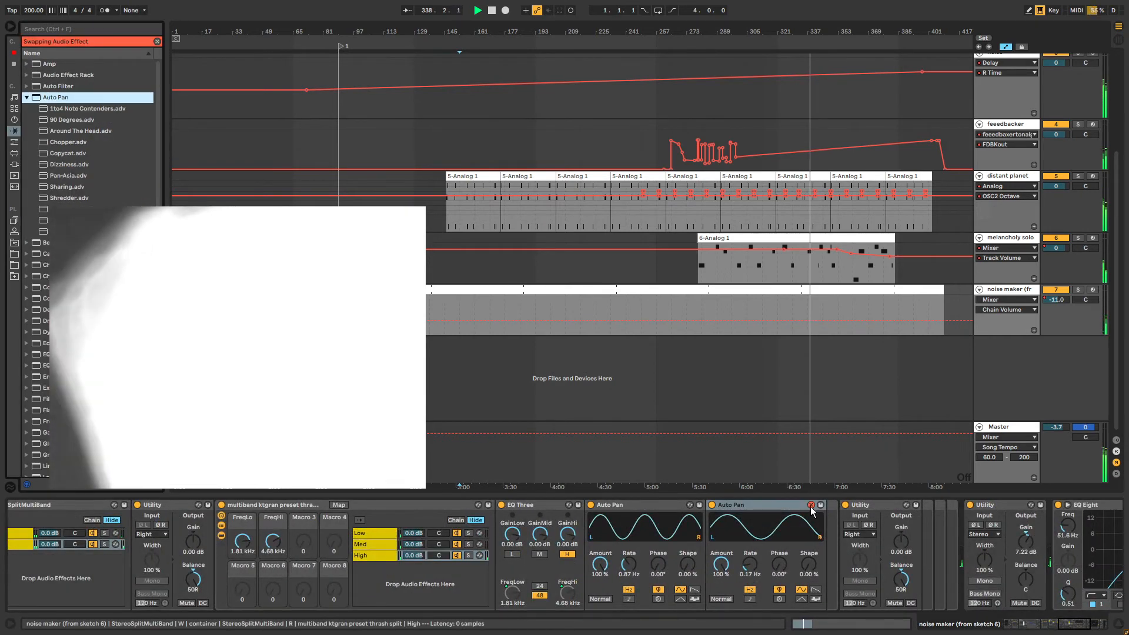
pyautogui.click(811, 506)
pyautogui.click(873, 506)
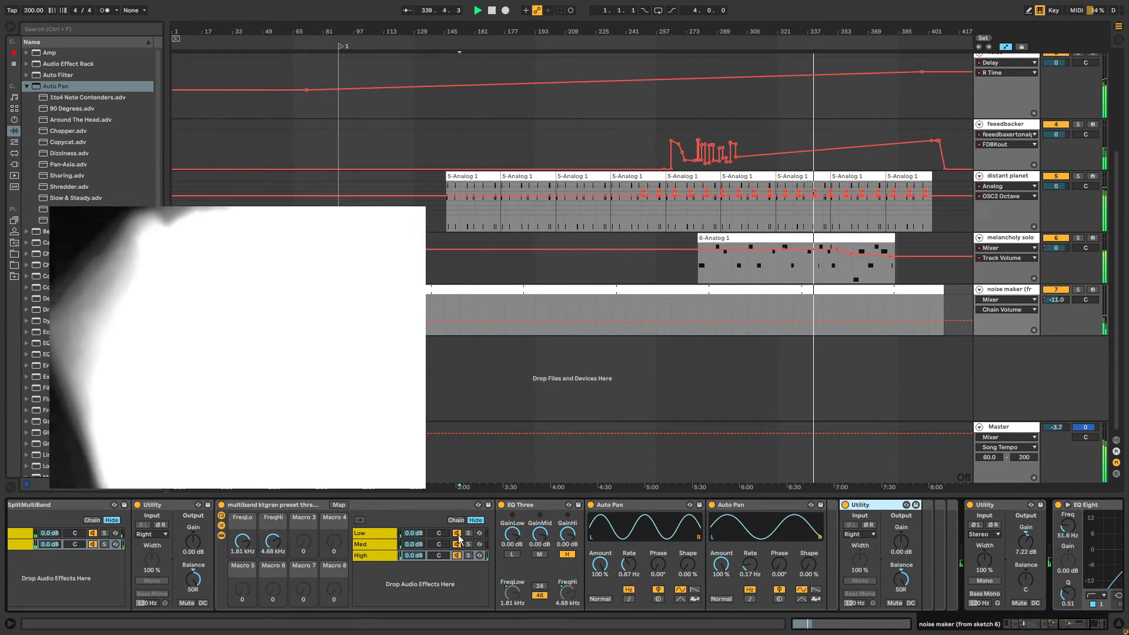
pyautogui.click(380, 545)
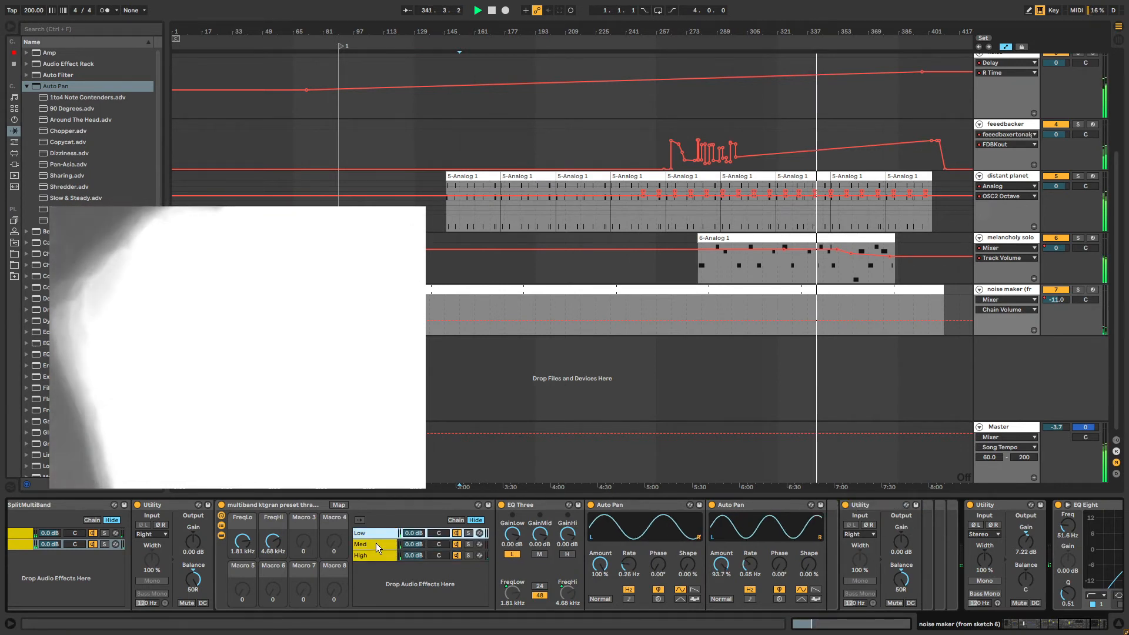
pyautogui.click(379, 559)
pyautogui.click(1062, 625)
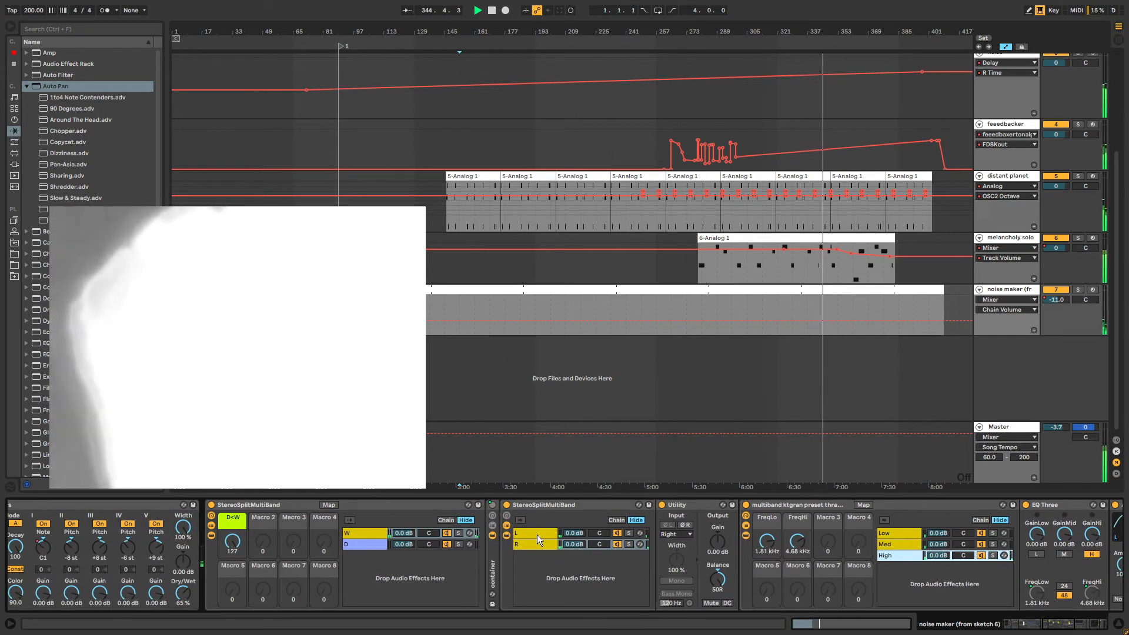
pyautogui.click(538, 535)
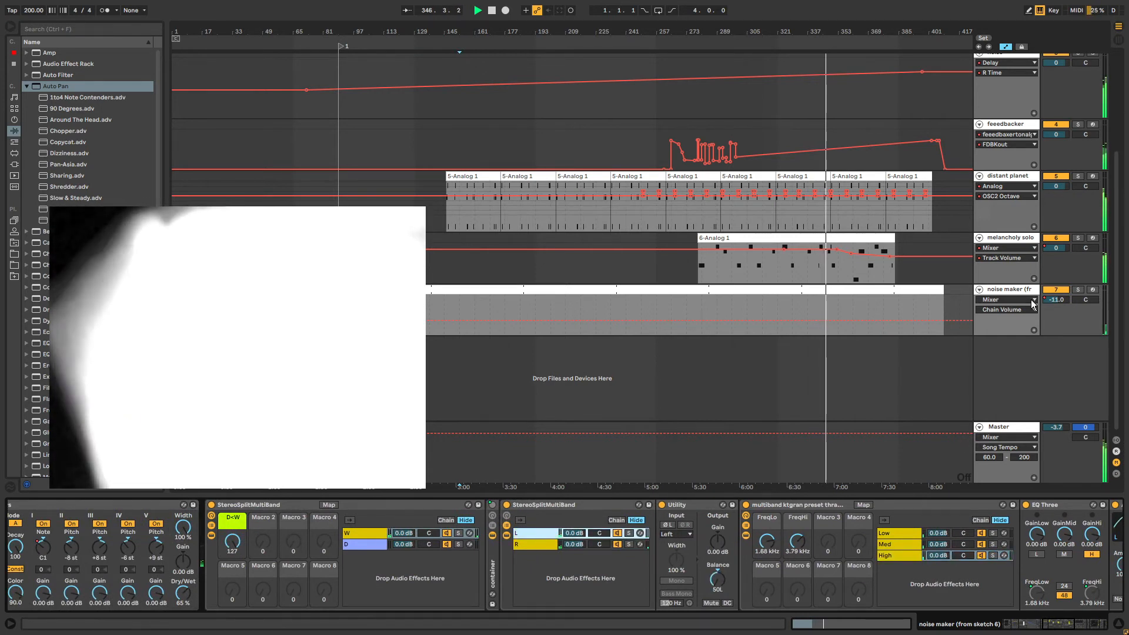
pyautogui.click(210, 526)
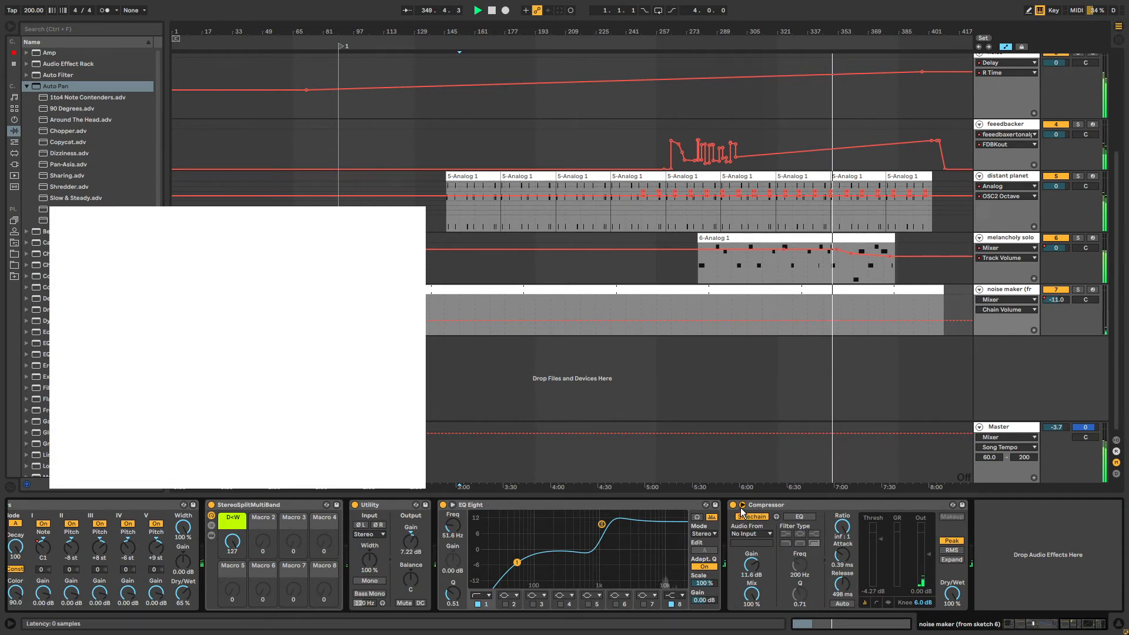
# Delete the Compressor, show the Track Volume lane, and undo the accidental Utility deletion.
pyautogui.click(785, 504)
pyautogui.press('Delete')
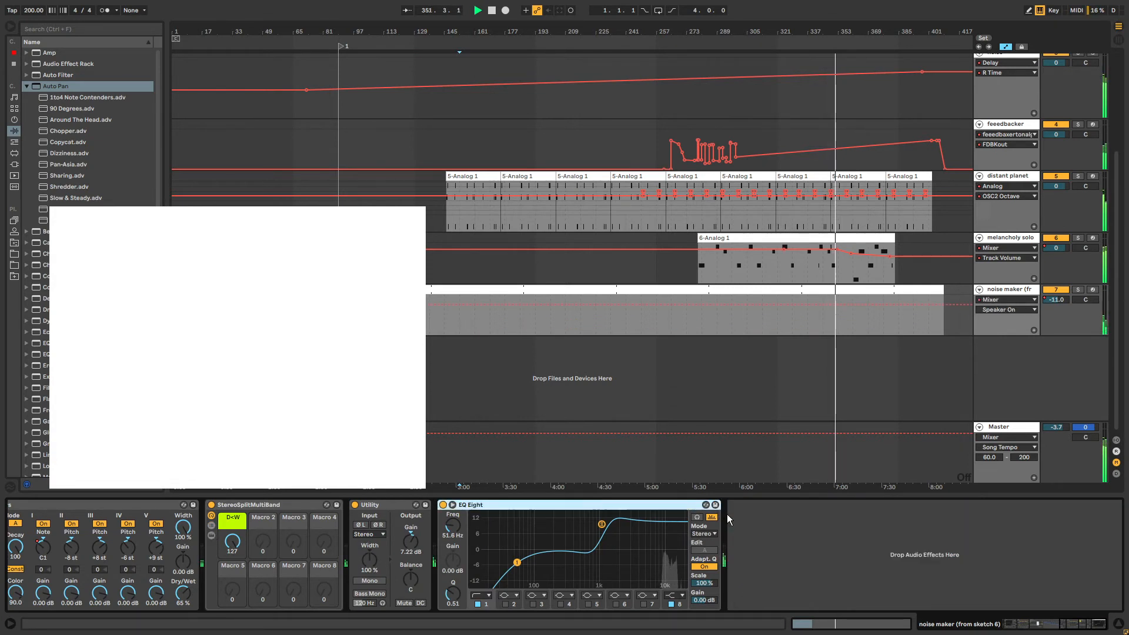
pyautogui.click(382, 503)
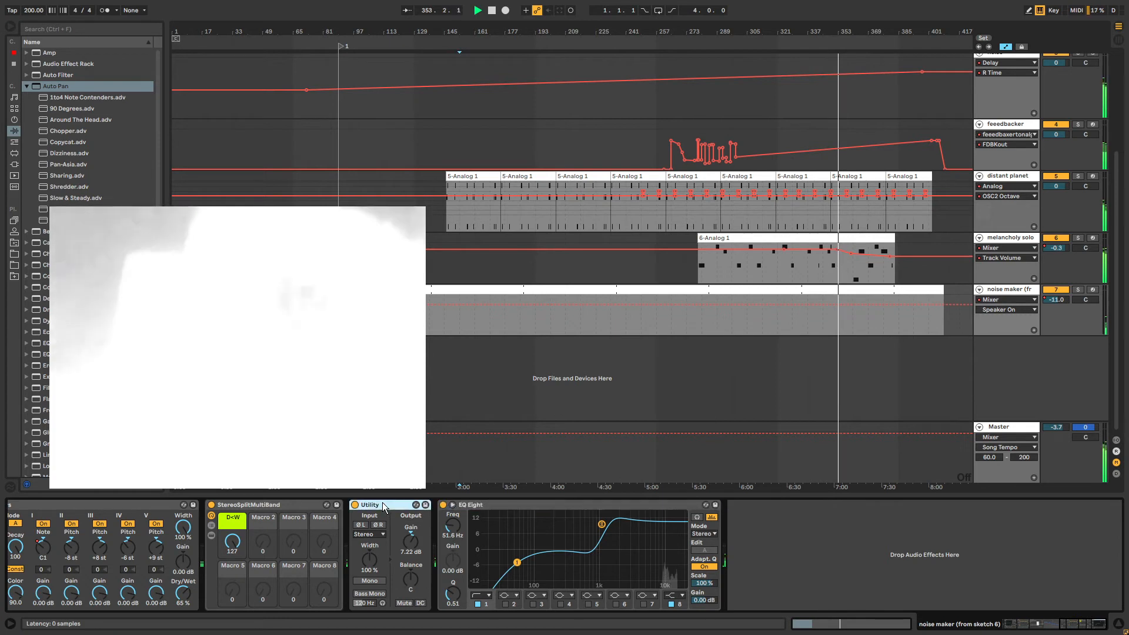
pyautogui.press('Delete')
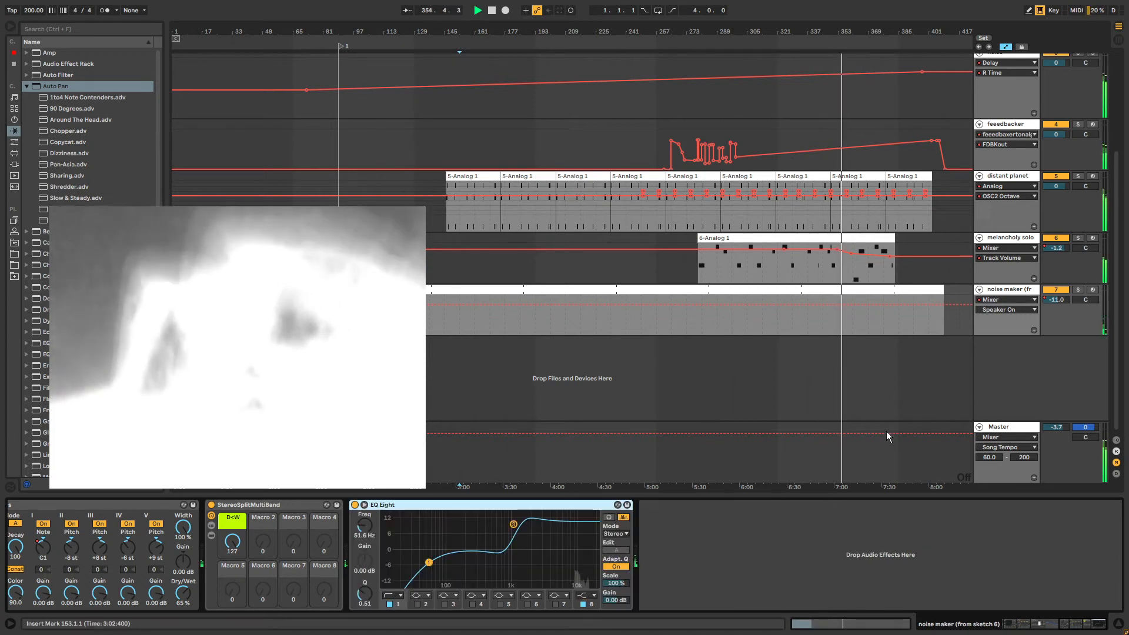
pyautogui.click(1054, 291)
pyautogui.click(1051, 301)
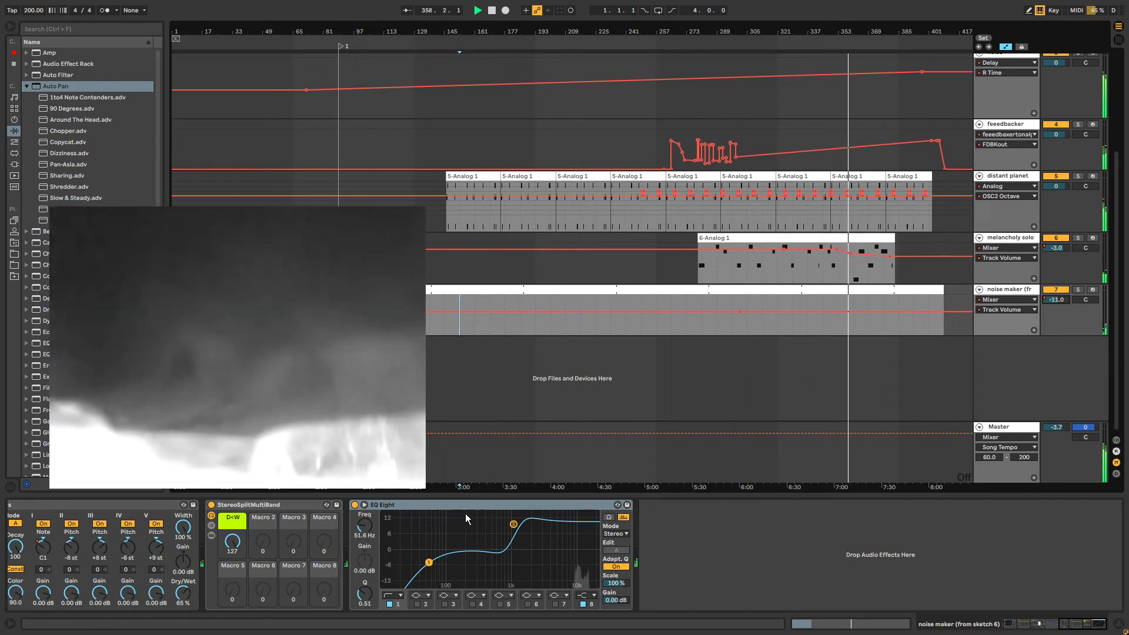
pyautogui.hotkey('ctrl', 'z')
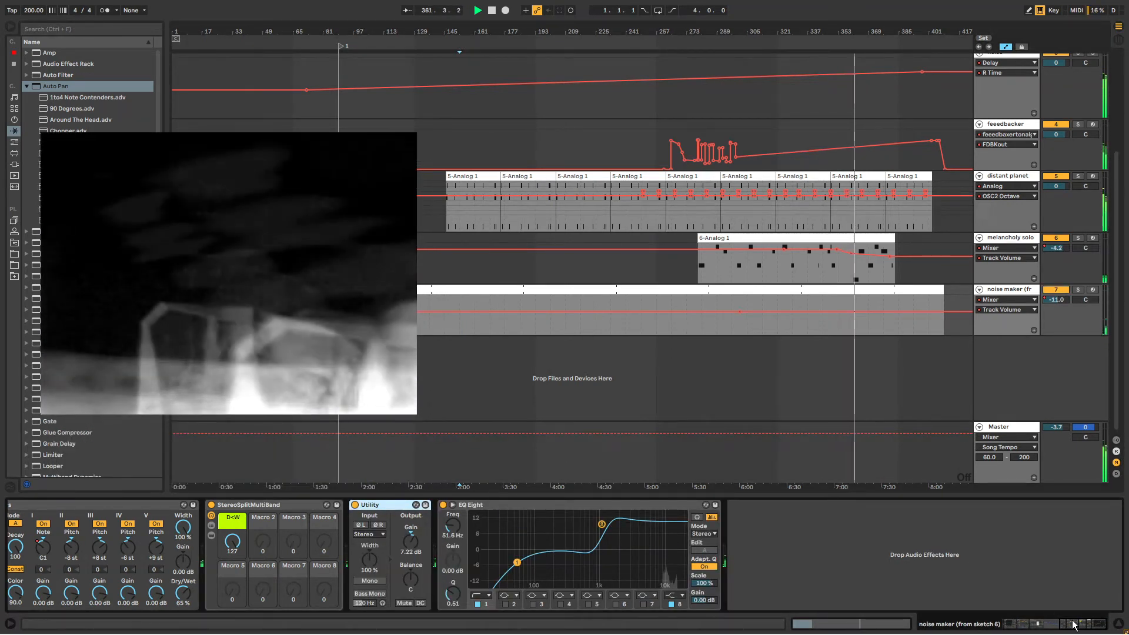
pyautogui.moveTo(1074, 626); pyautogui.dragTo(1052, 625)
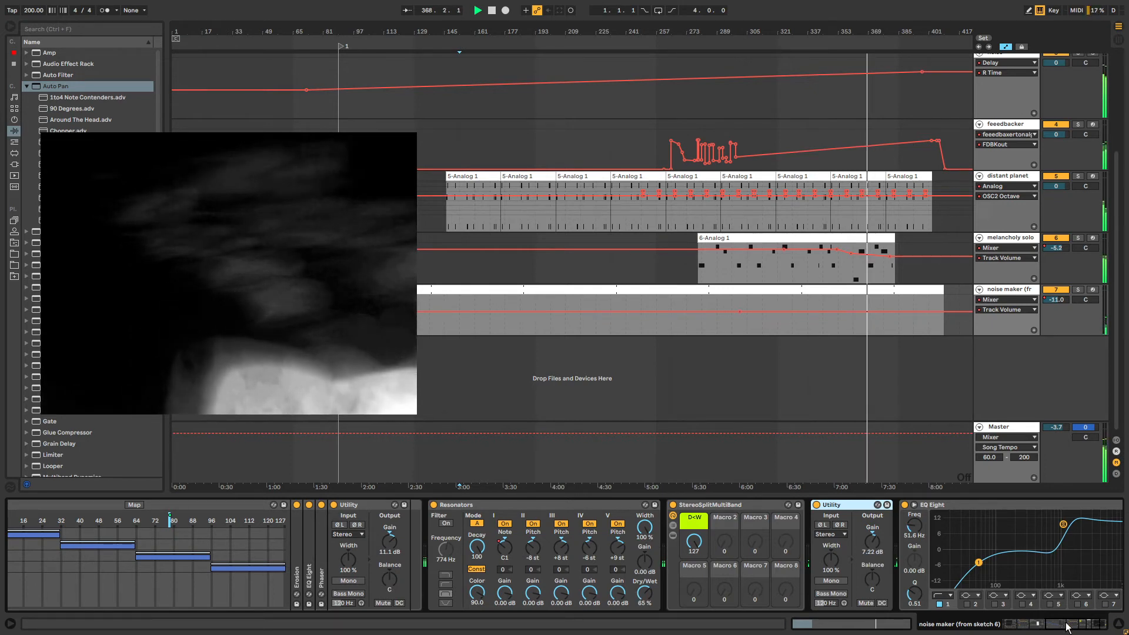
# Delete the lo, second hi and mute chains, stretching the remaining hi chain's zone to 127.
pyautogui.moveTo(1067, 627); pyautogui.dragTo(1051, 626)
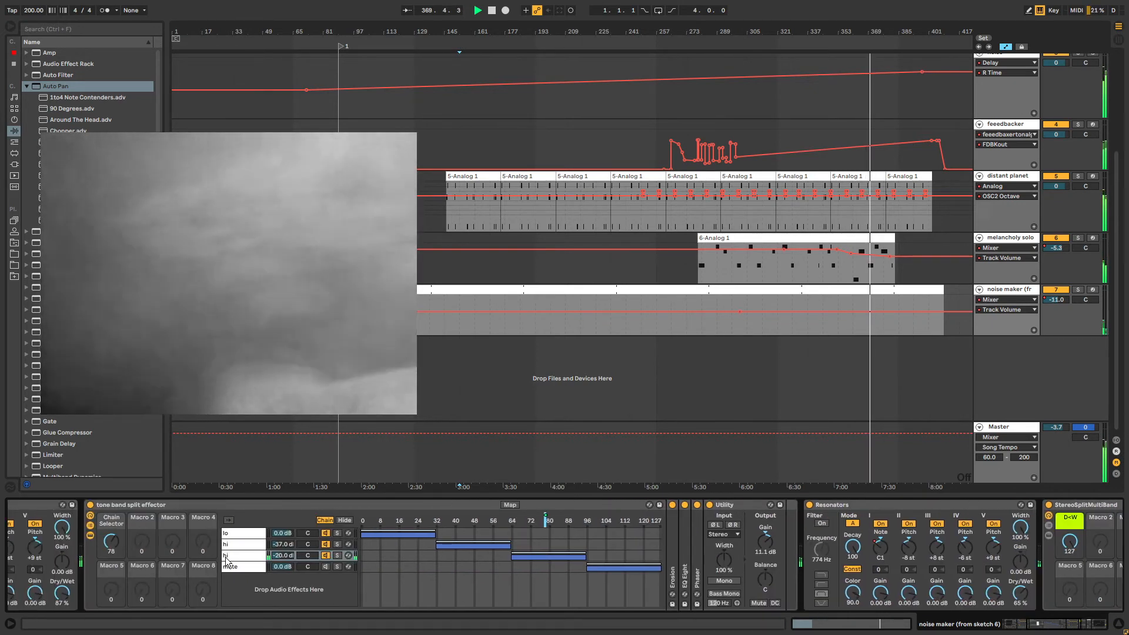
pyautogui.click(236, 559)
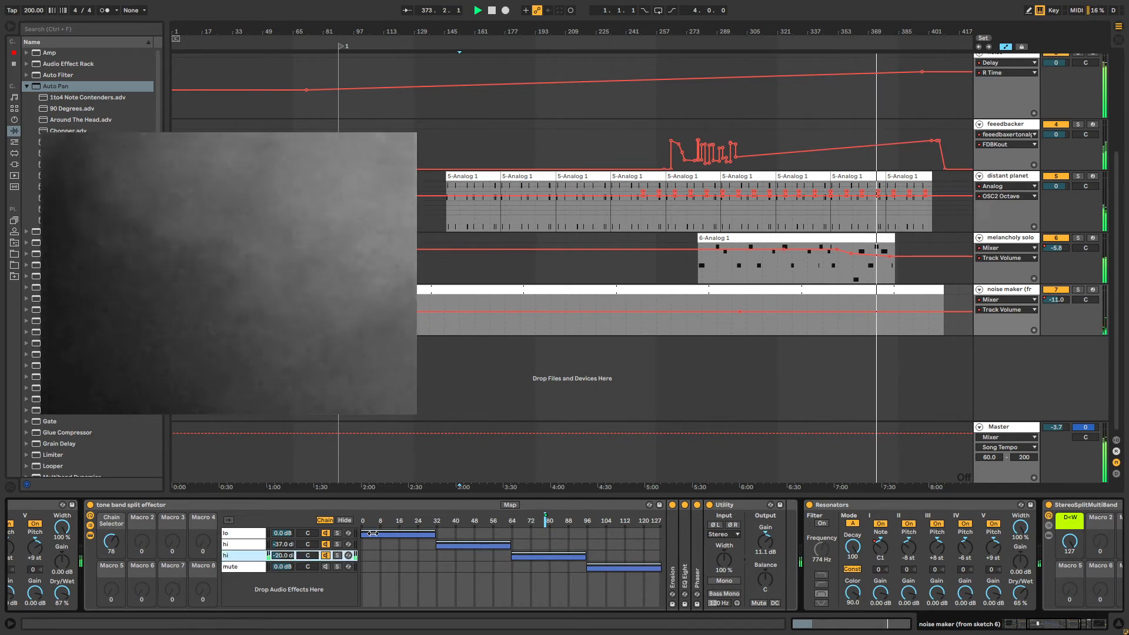
pyautogui.click(244, 544)
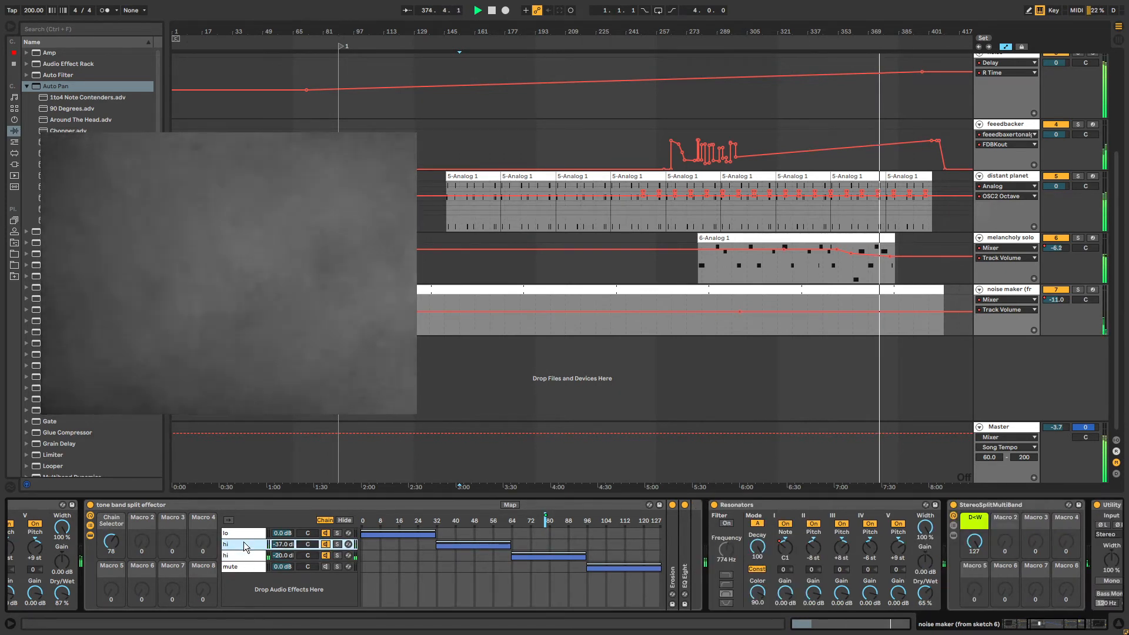
pyautogui.press('Delete')
pyautogui.click(246, 534)
pyautogui.press('Delete')
pyautogui.click(249, 544)
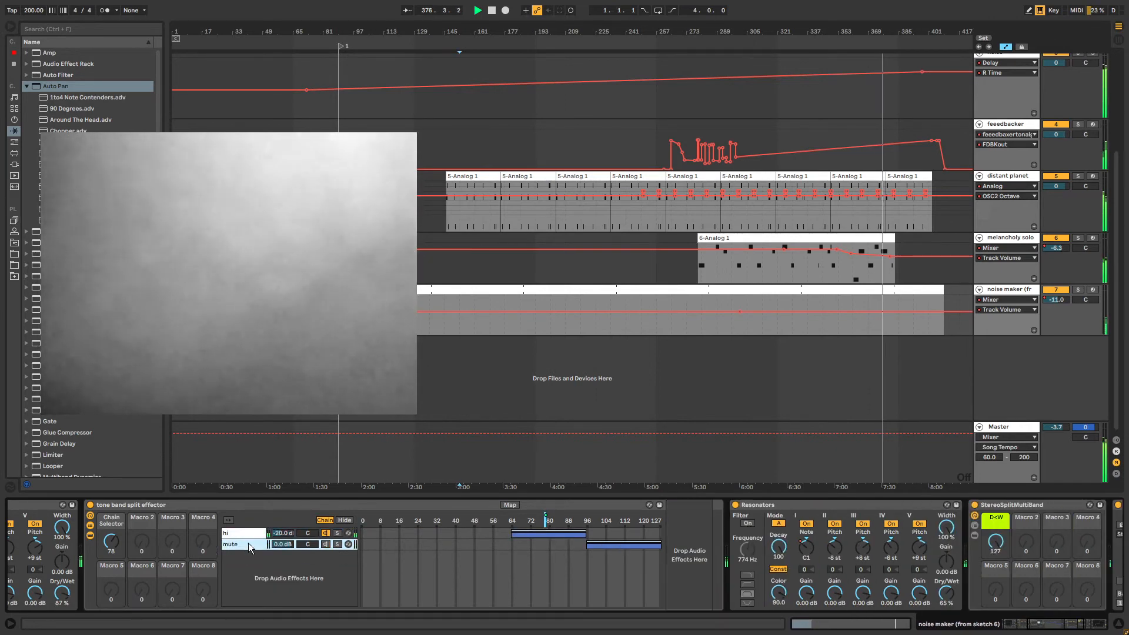
pyautogui.press('Delete')
pyautogui.click(241, 535)
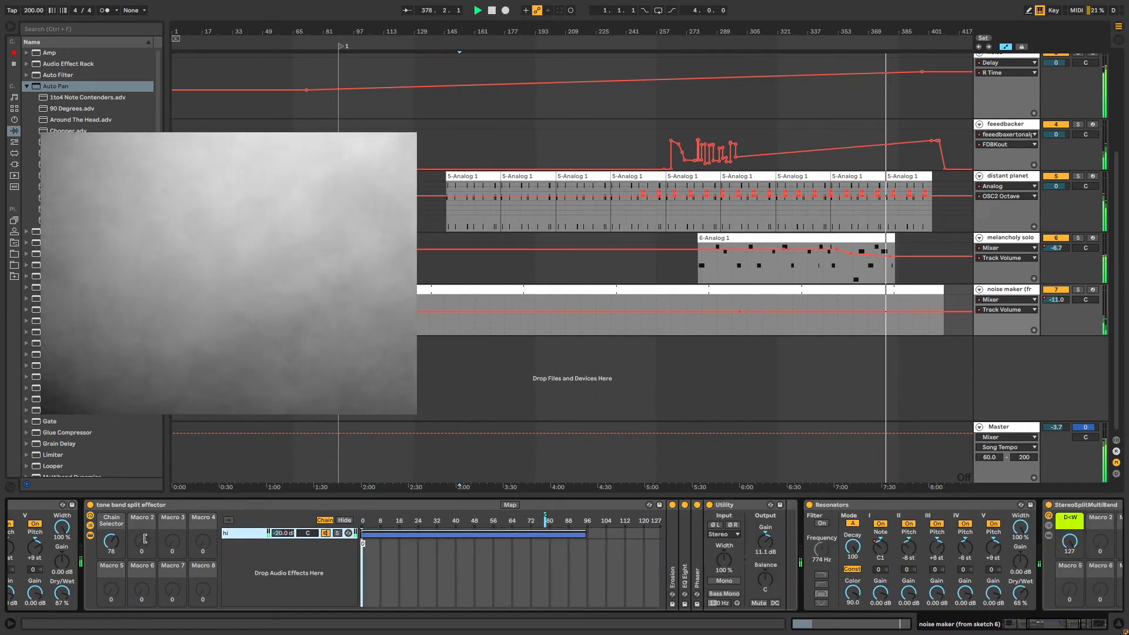
pyautogui.moveTo(585, 536); pyautogui.dragTo(706, 534)
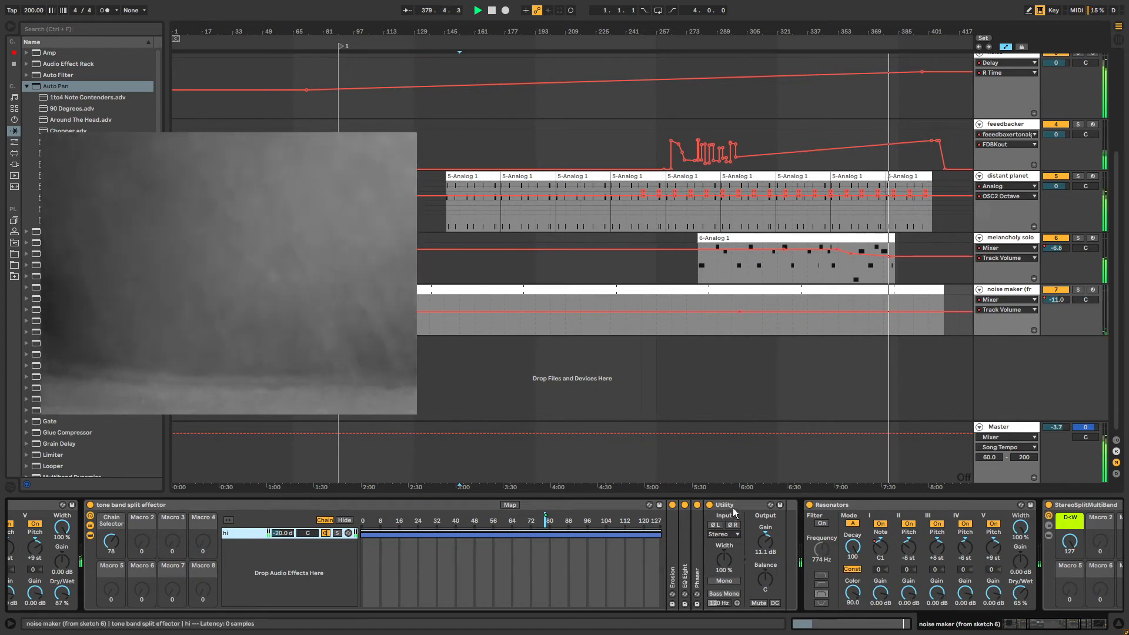
# Fold up the Resonators, Auto Filter and tone band split effector devices.
pyautogui.click(1030, 625)
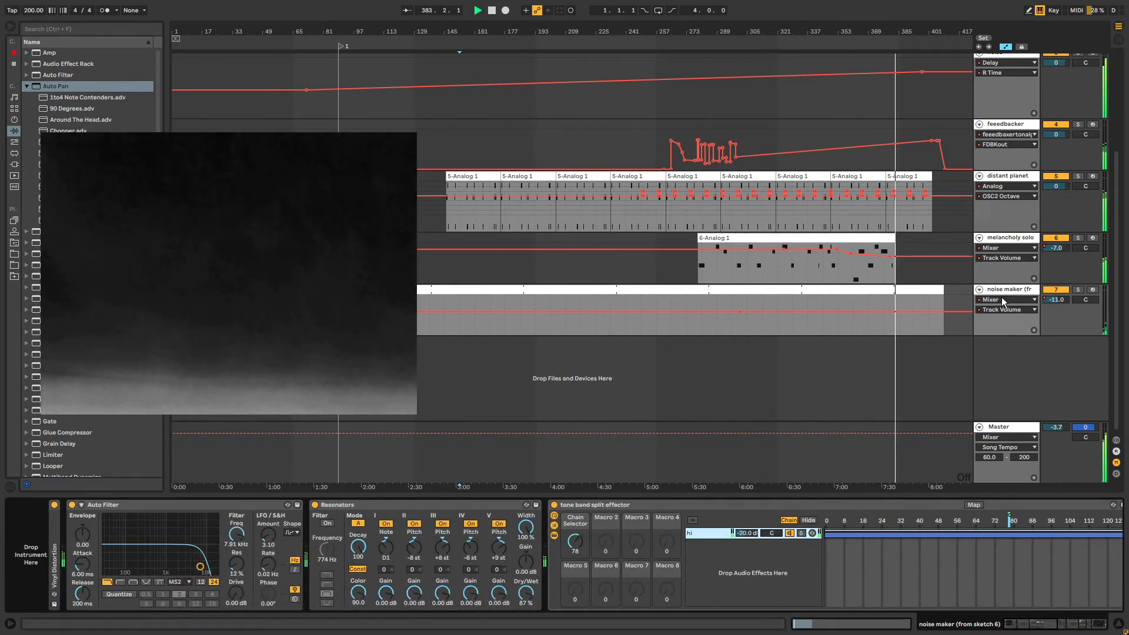
pyautogui.doubleClick(349, 506)
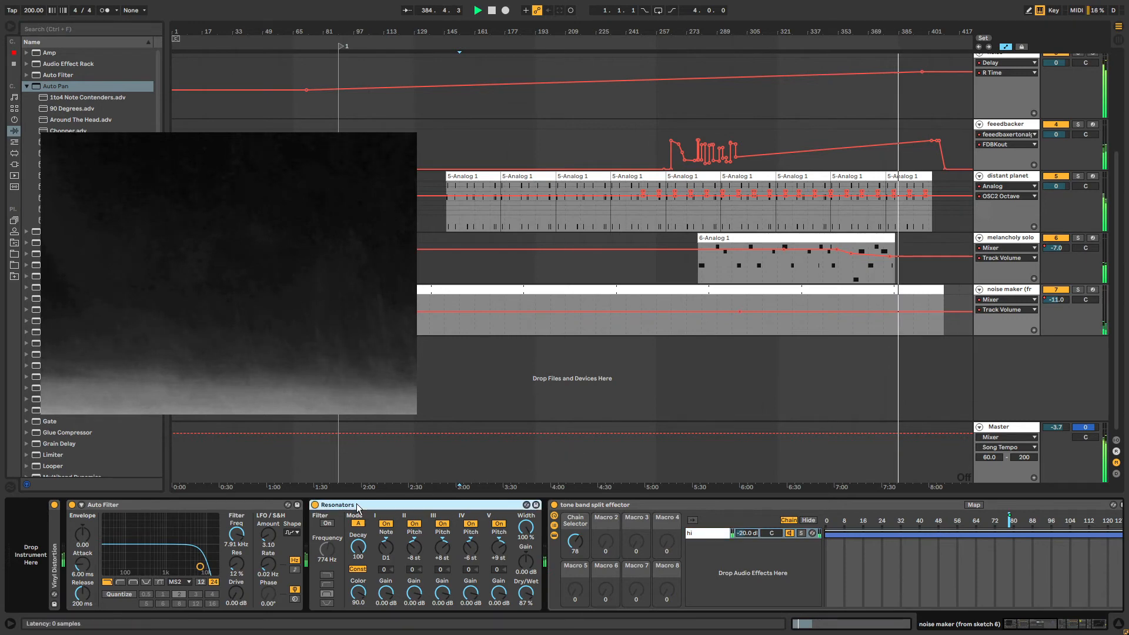
pyautogui.doubleClick(166, 507)
pyautogui.doubleClick(166, 507)
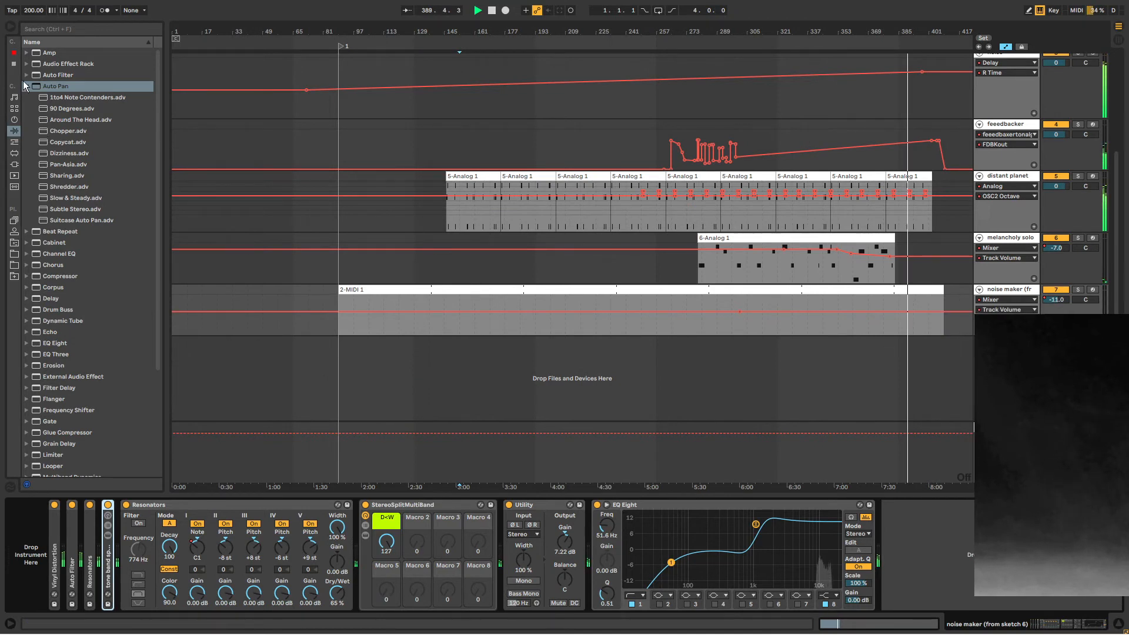
# Fade noise maker's volume in from -inf and out near bar 401; trim 2-MIDI 1 to start near bar 145.
pyautogui.click(25, 86)
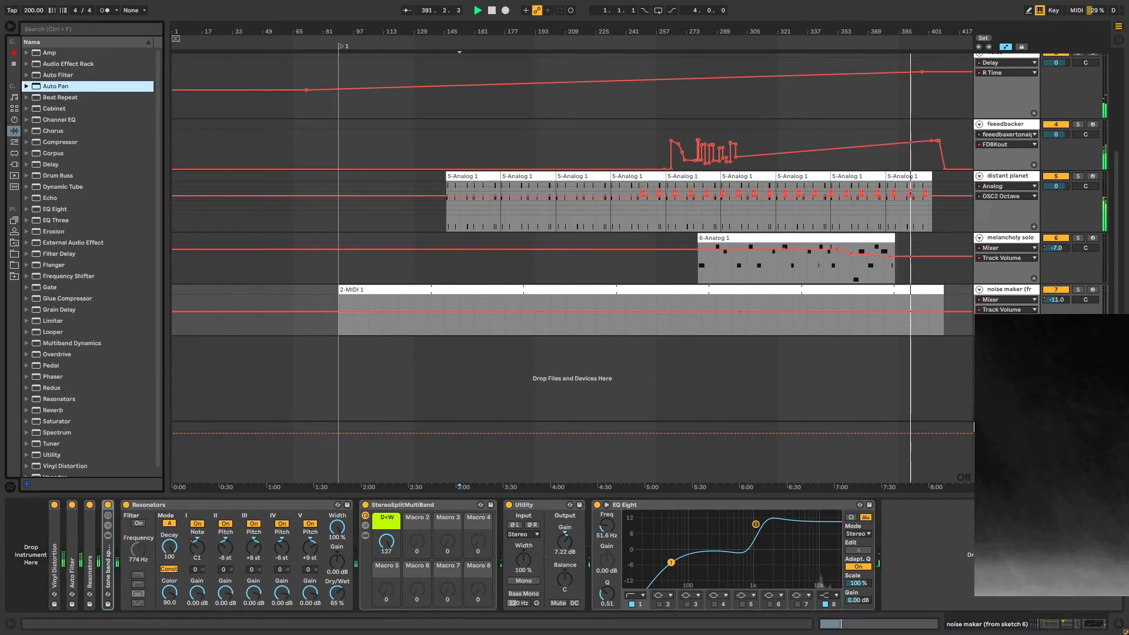
pyautogui.click(1060, 299)
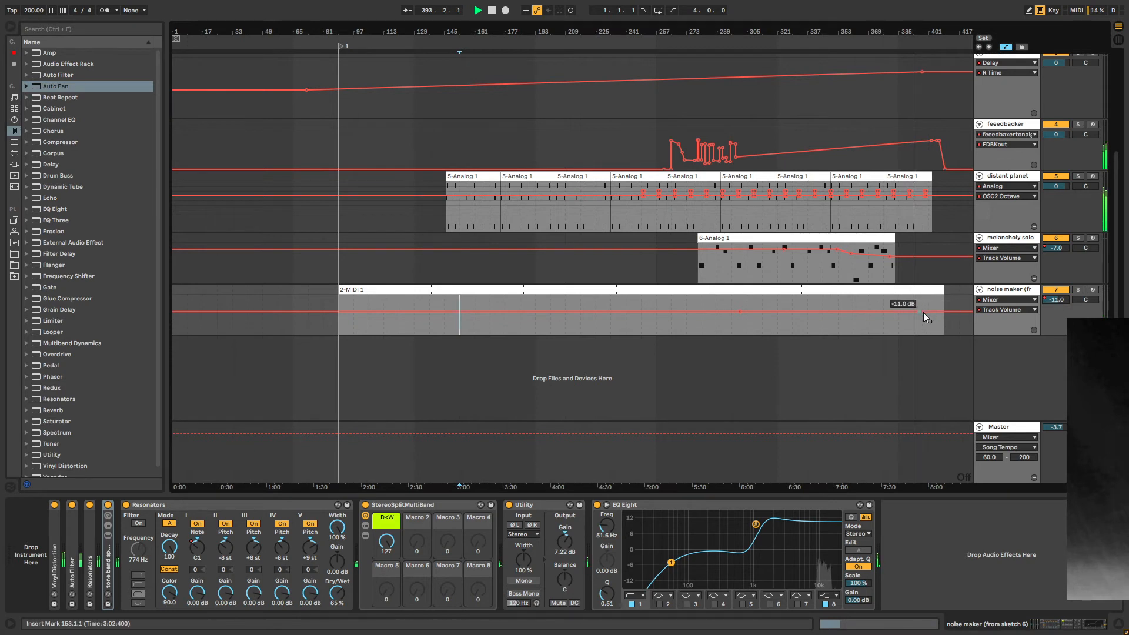
pyautogui.moveTo(931, 313); pyautogui.dragTo(929, 333)
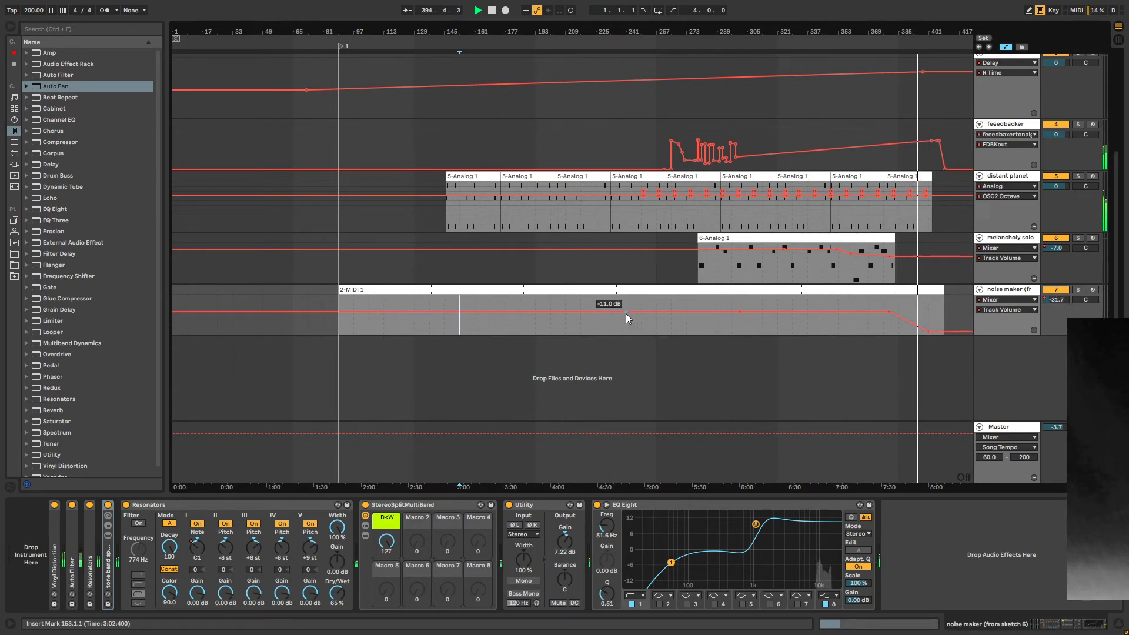
pyautogui.moveTo(556, 312); pyautogui.dragTo(471, 335)
pyautogui.moveTo(339, 291); pyautogui.dragTo(454, 291)
pyautogui.click(935, 346)
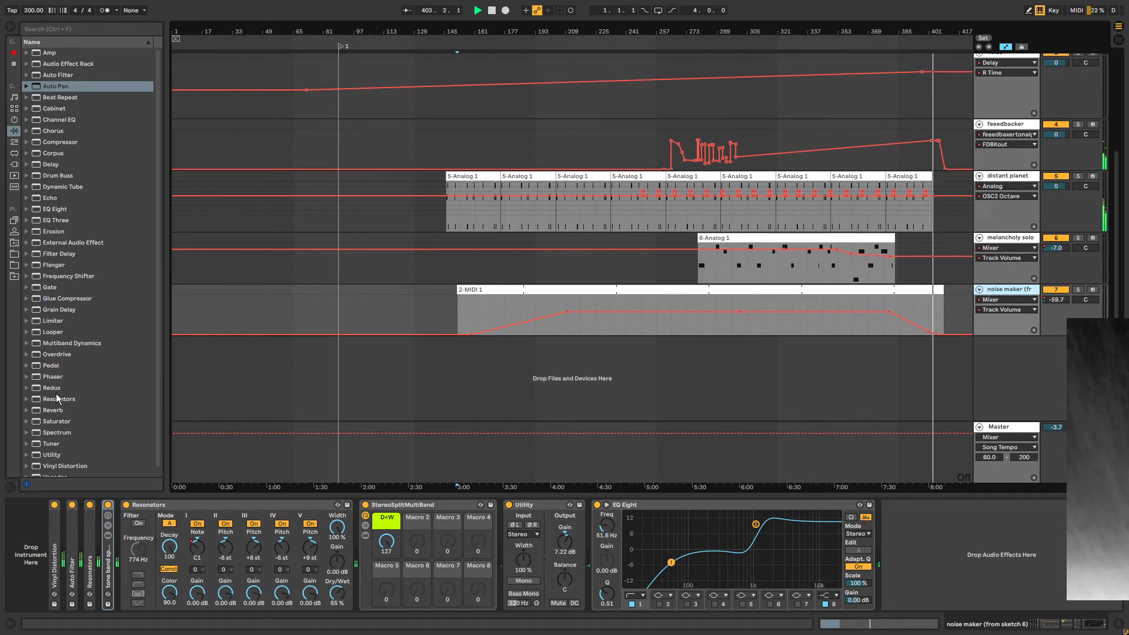
# Add a Grain Delay at the end of the noise maker chain with DryWet at 94%.
pyautogui.click(54, 312)
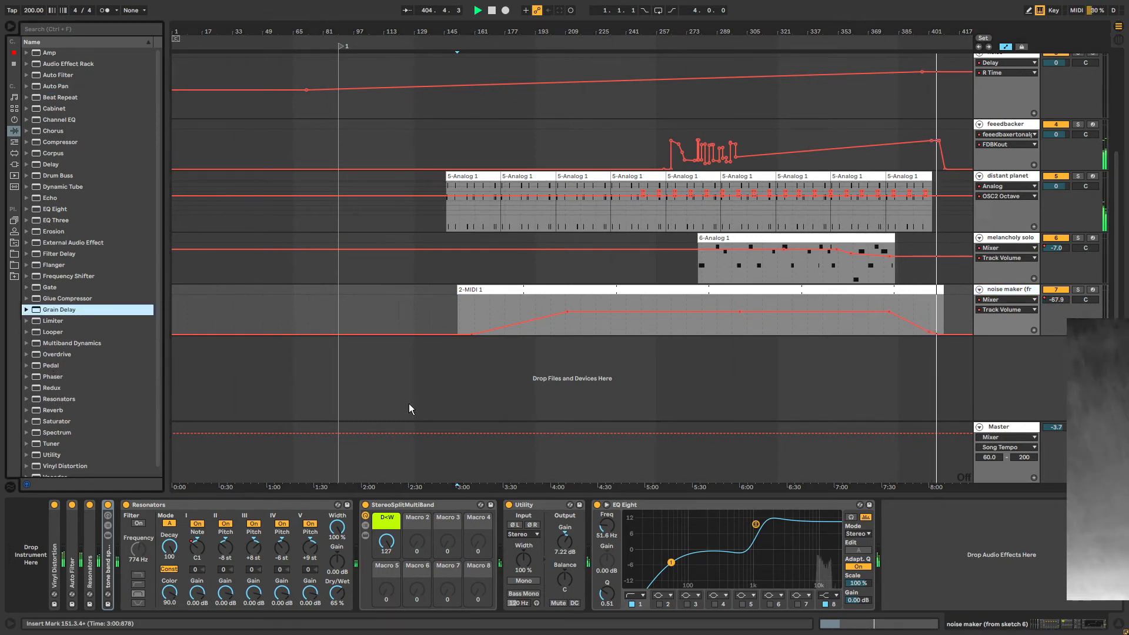
pyautogui.moveTo(45, 312); pyautogui.dragTo(954, 512)
pyautogui.click(1085, 628)
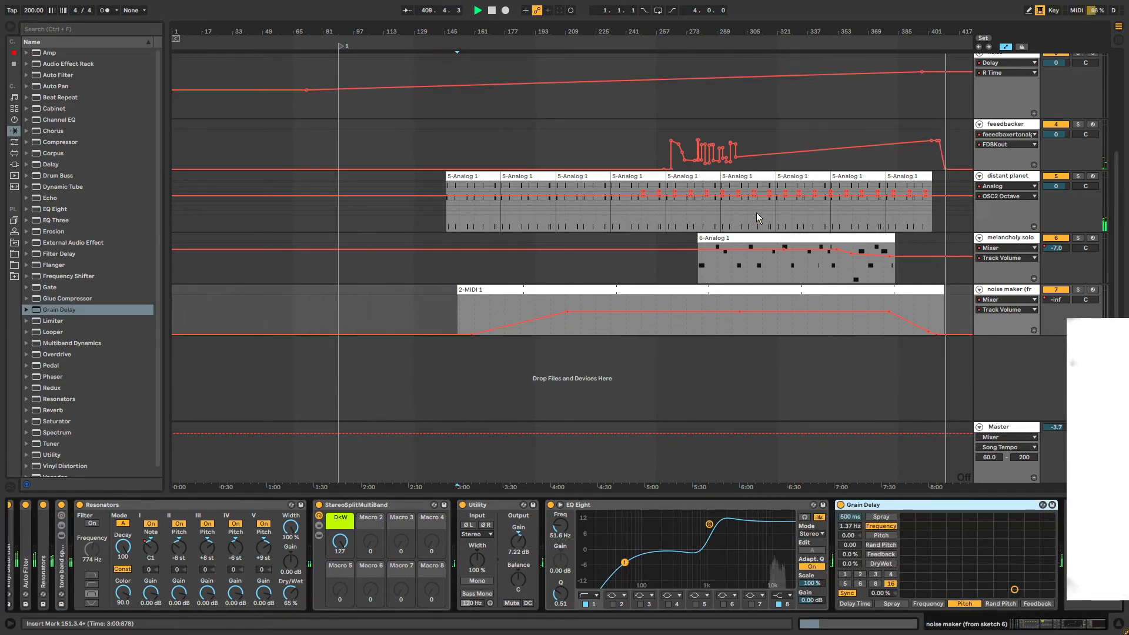
pyautogui.moveTo(611, 32); pyautogui.dragTo(610, 30)
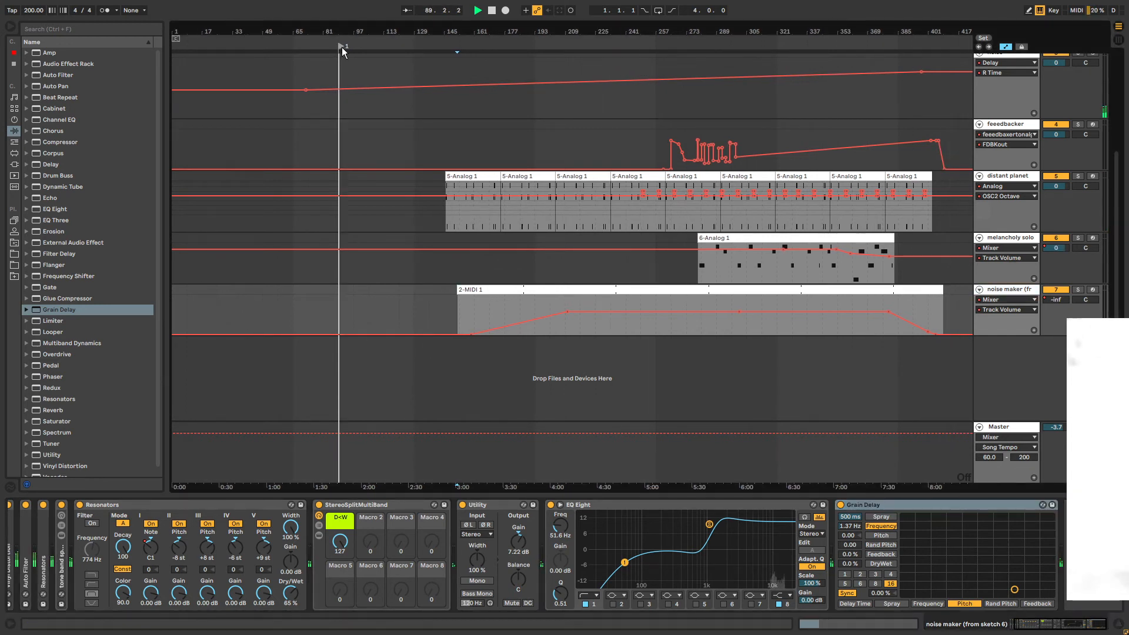
pyautogui.moveTo(851, 563); pyautogui.dragTo(851, 504)
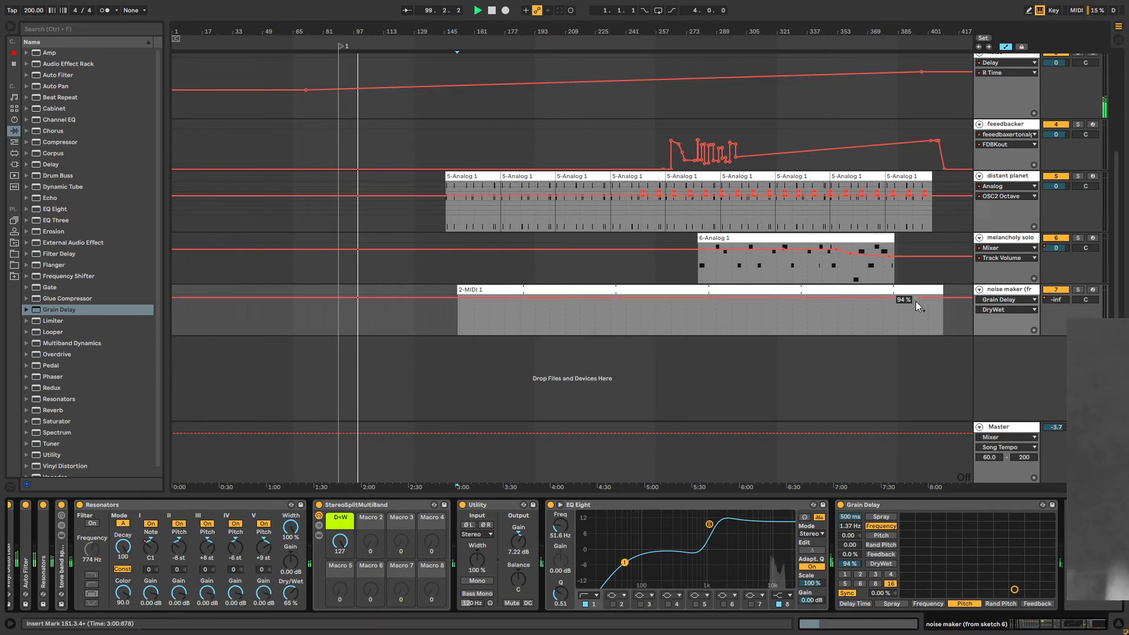
# Raise the Grain Delay's Feedback to 62%.
pyautogui.click(1004, 333)
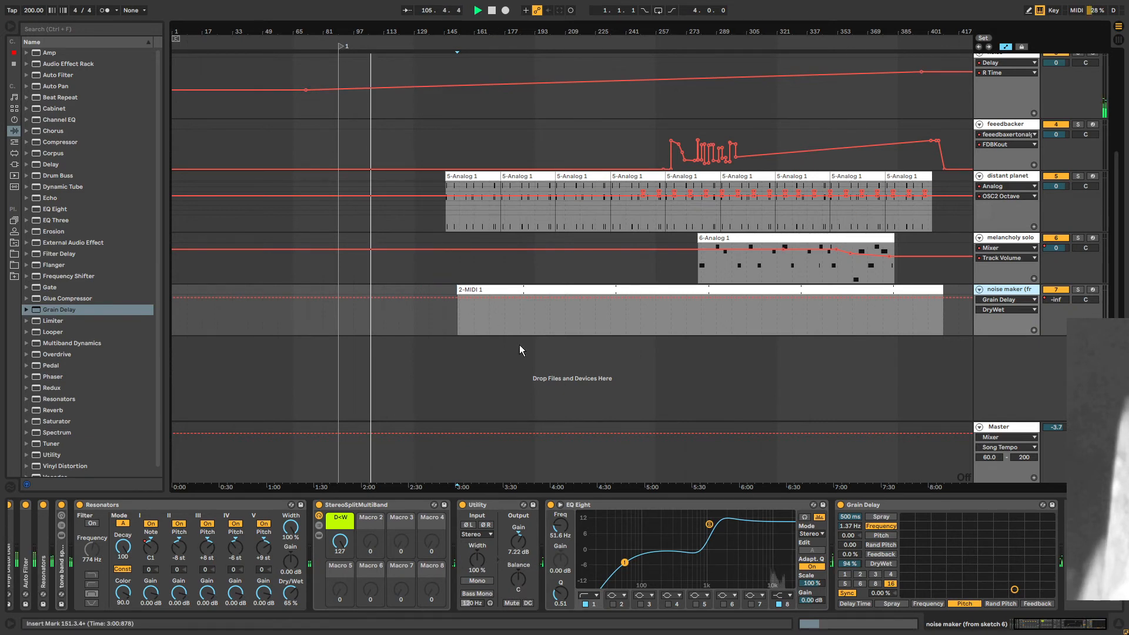
pyautogui.click(874, 507)
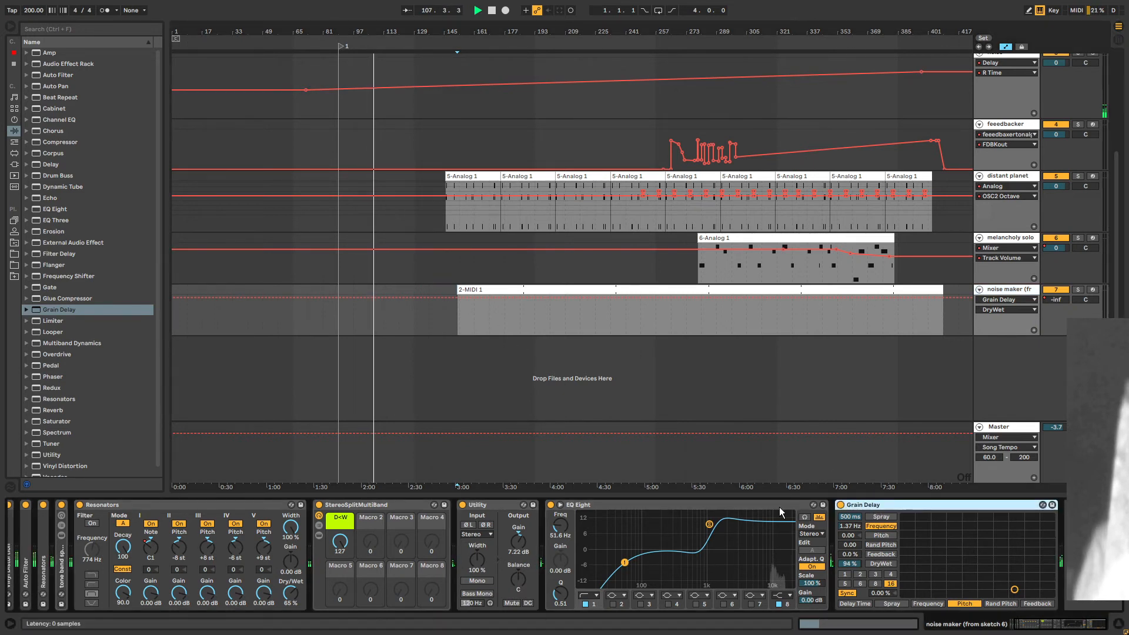
pyautogui.click(779, 506)
pyautogui.click(868, 505)
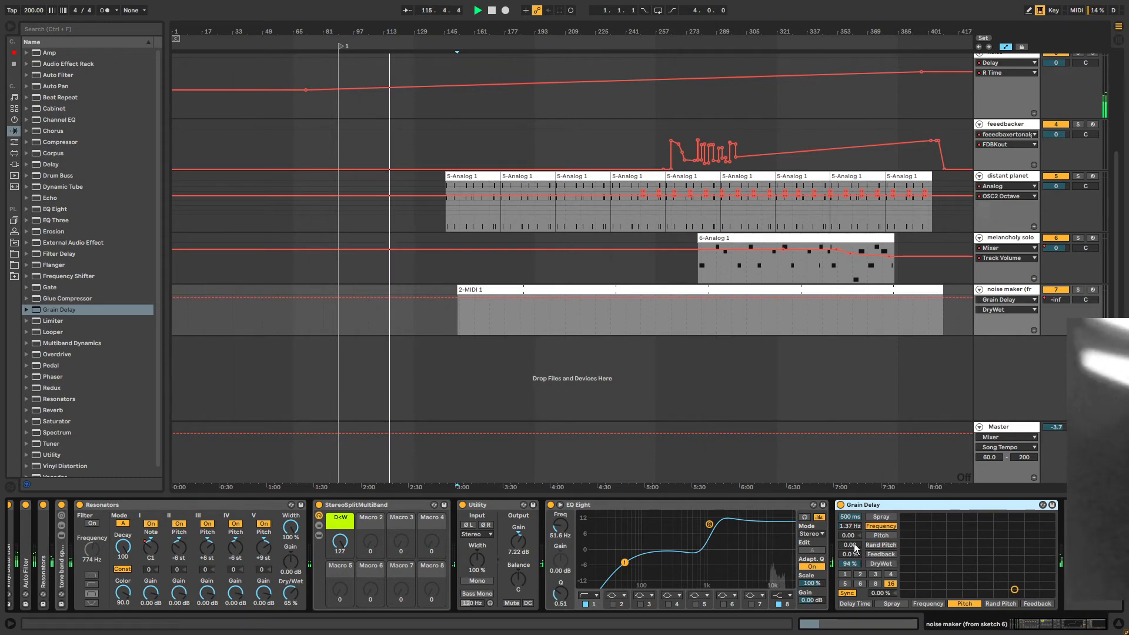
pyautogui.moveTo(850, 554); pyautogui.dragTo(850, 518)
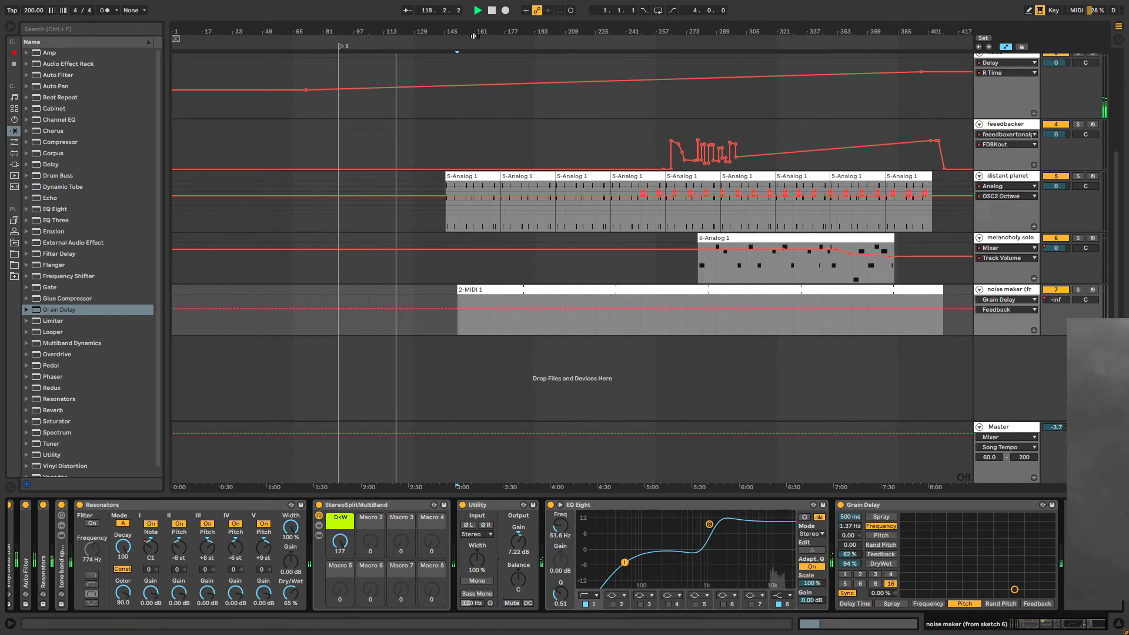
pyautogui.scroll(5, 529, 214)
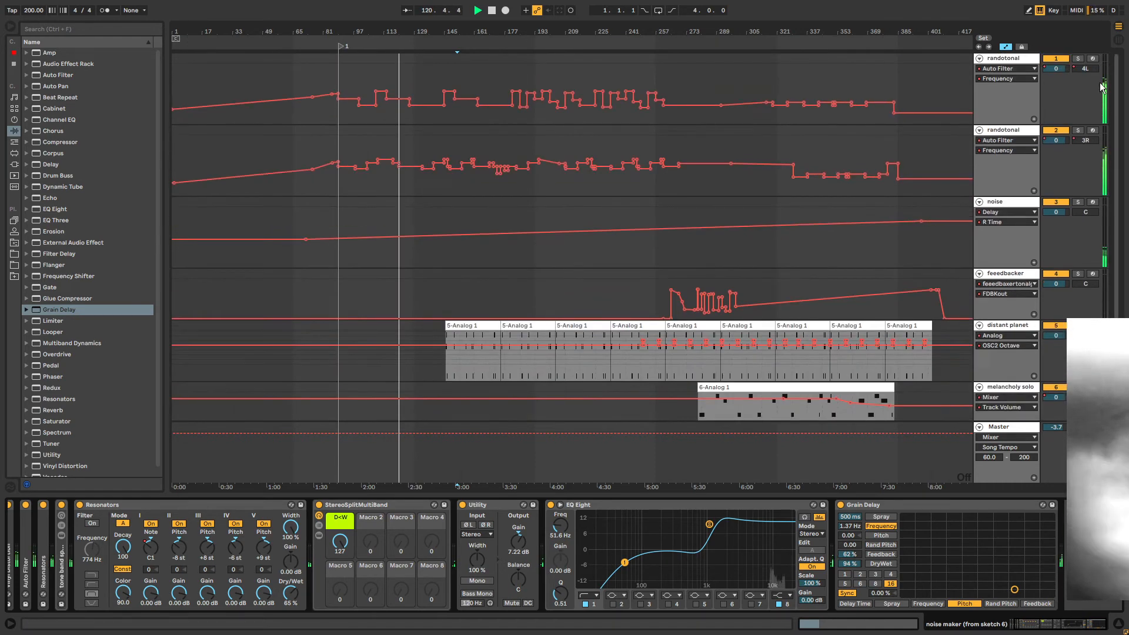
pyautogui.scroll(-3, 557, 340)
pyautogui.scroll(3, 556, 340)
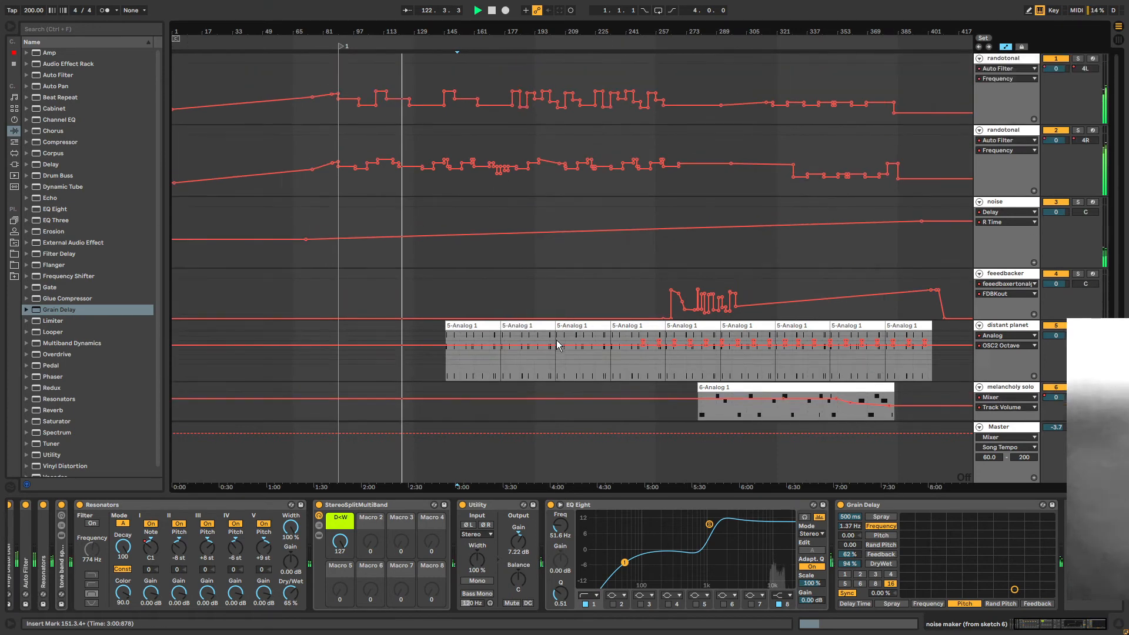
pyautogui.scroll(-3, 707, 311)
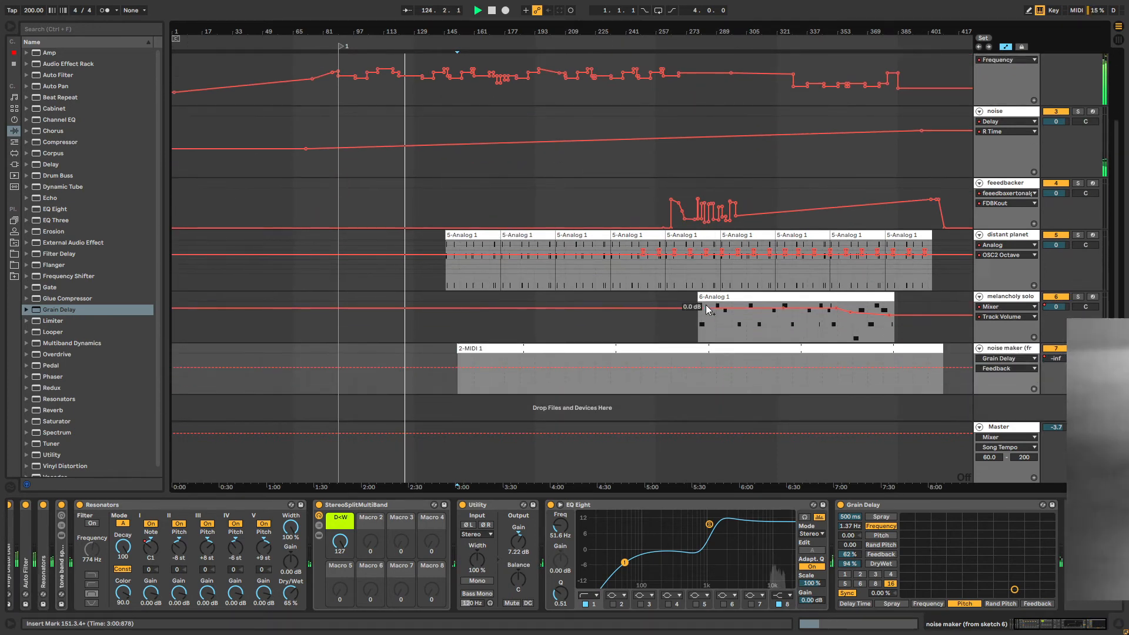
pyautogui.click(713, 297)
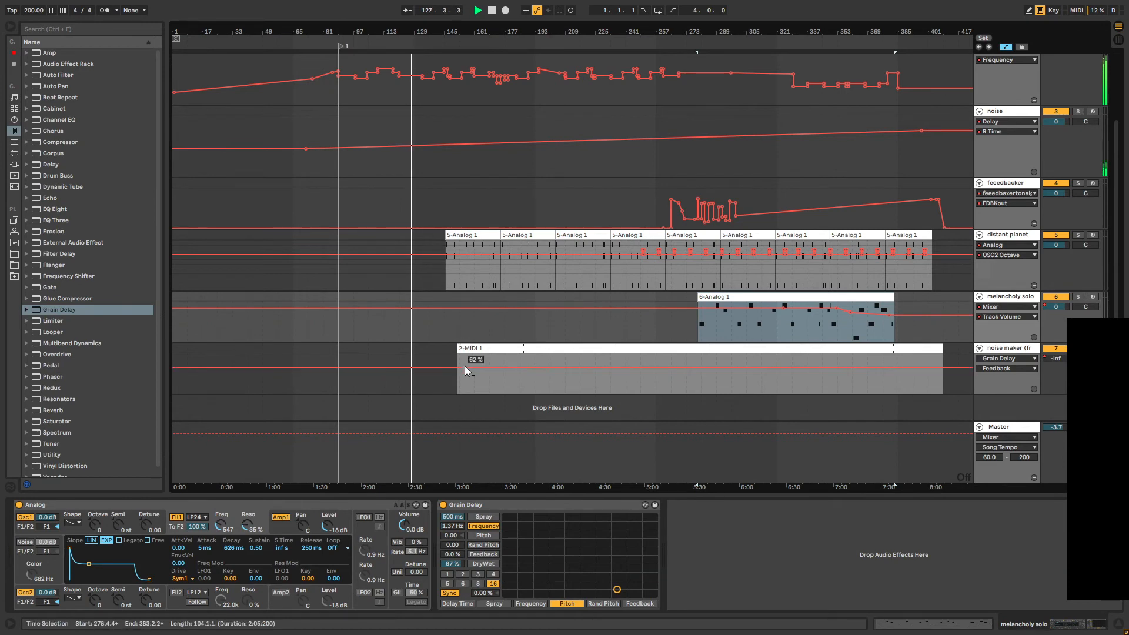
pyautogui.click(466, 348)
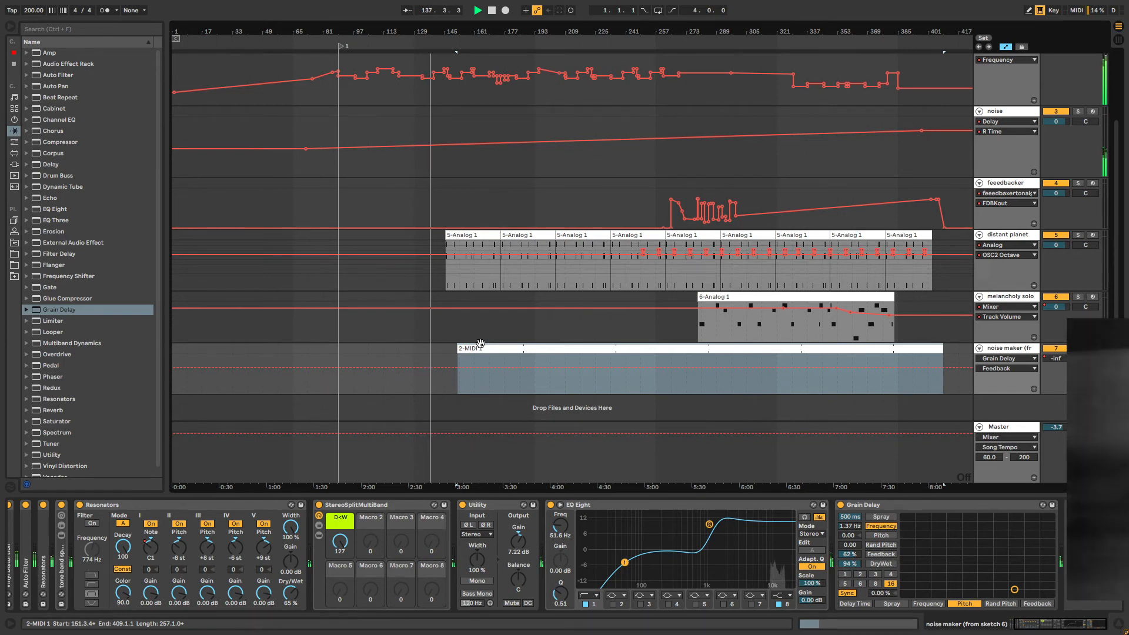
pyautogui.click(1011, 297)
# Select the feeedbacker track to show its feeedbackertonalgenerator rack, briefly zooming the timeline.
pyautogui.click(1009, 235)
pyautogui.click(1005, 186)
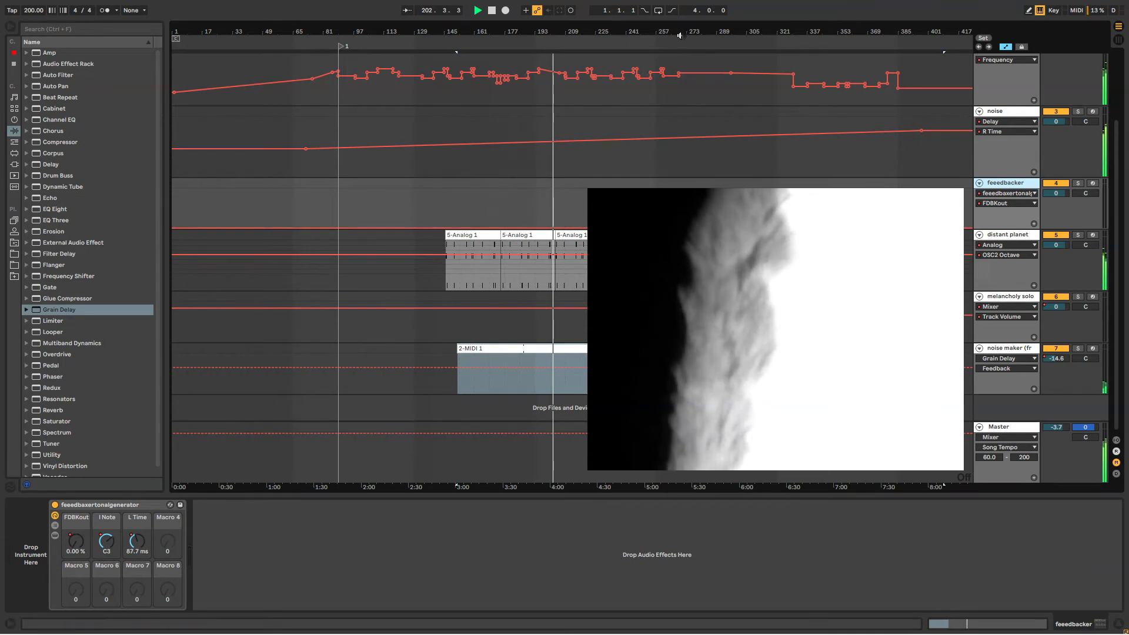
pyautogui.moveTo(680, 35); pyautogui.dragTo(517, 38)
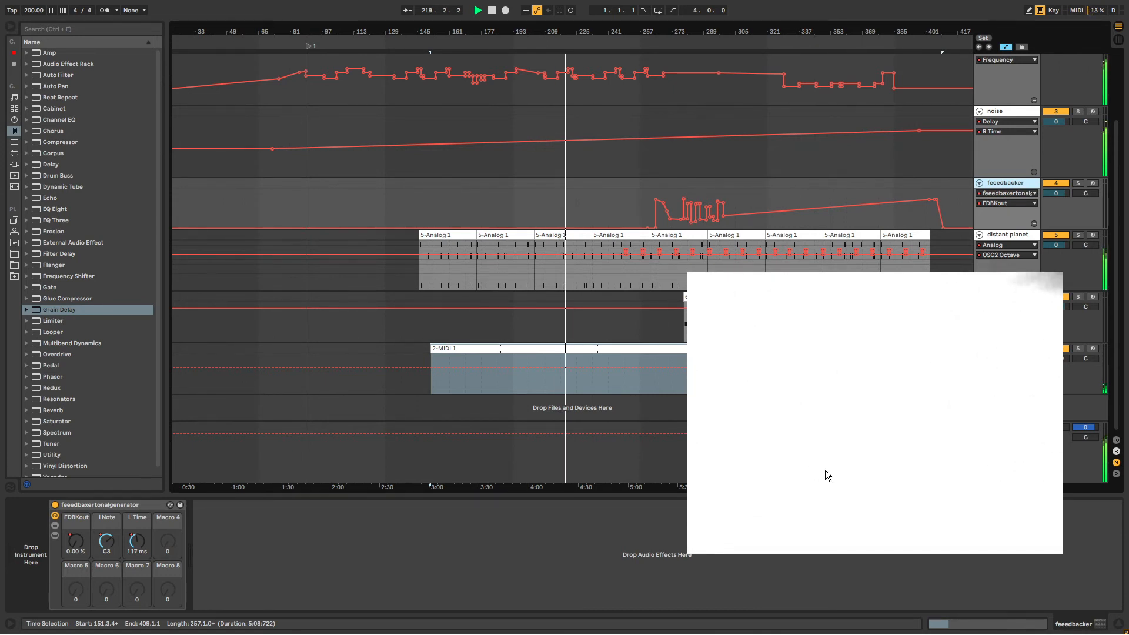
# In Resolume, set Bright.Contrast Brightness to 0.43 and Contrast to 0.68, then return to Ableton.
pyautogui.hotkey('alt', 'Tab')
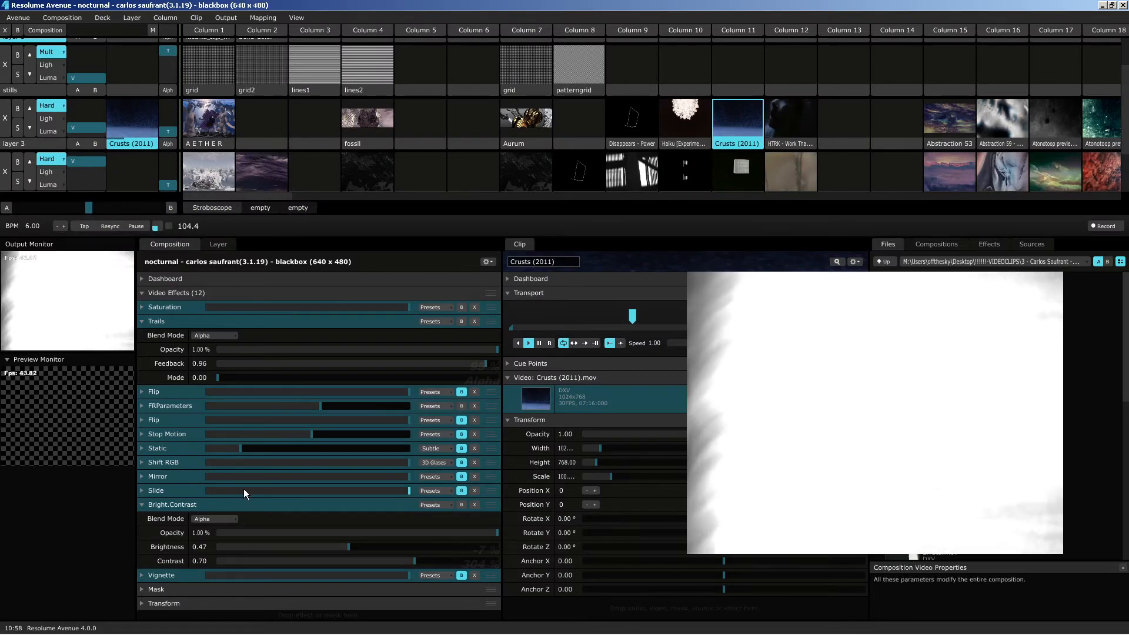
pyautogui.moveTo(348, 547); pyautogui.dragTo(339, 547)
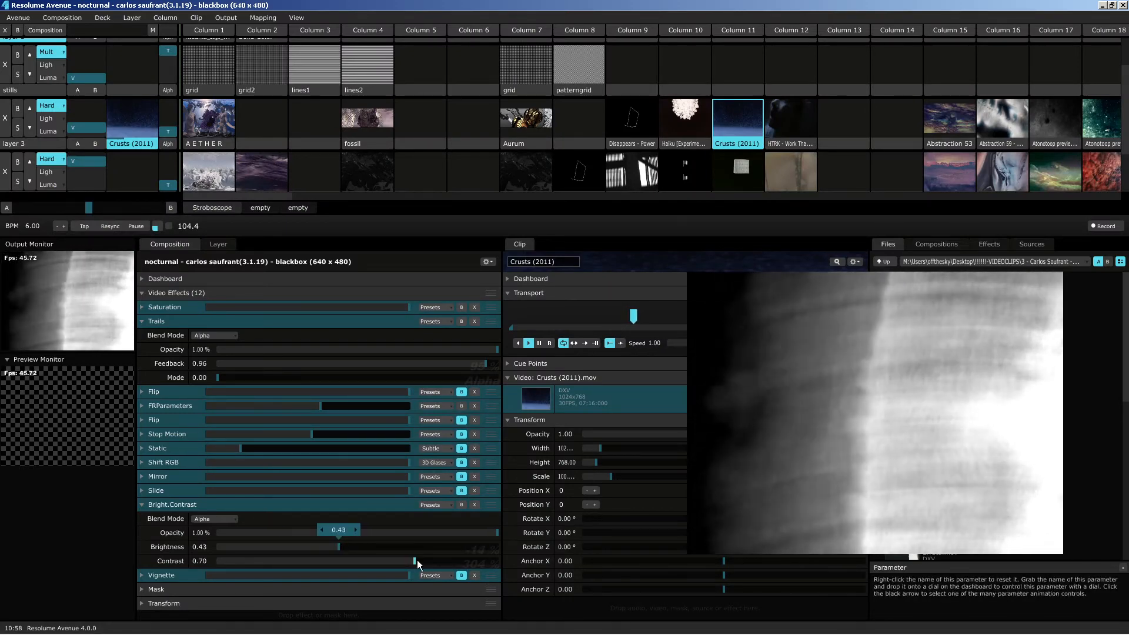
pyautogui.moveTo(415, 561); pyautogui.dragTo(407, 559)
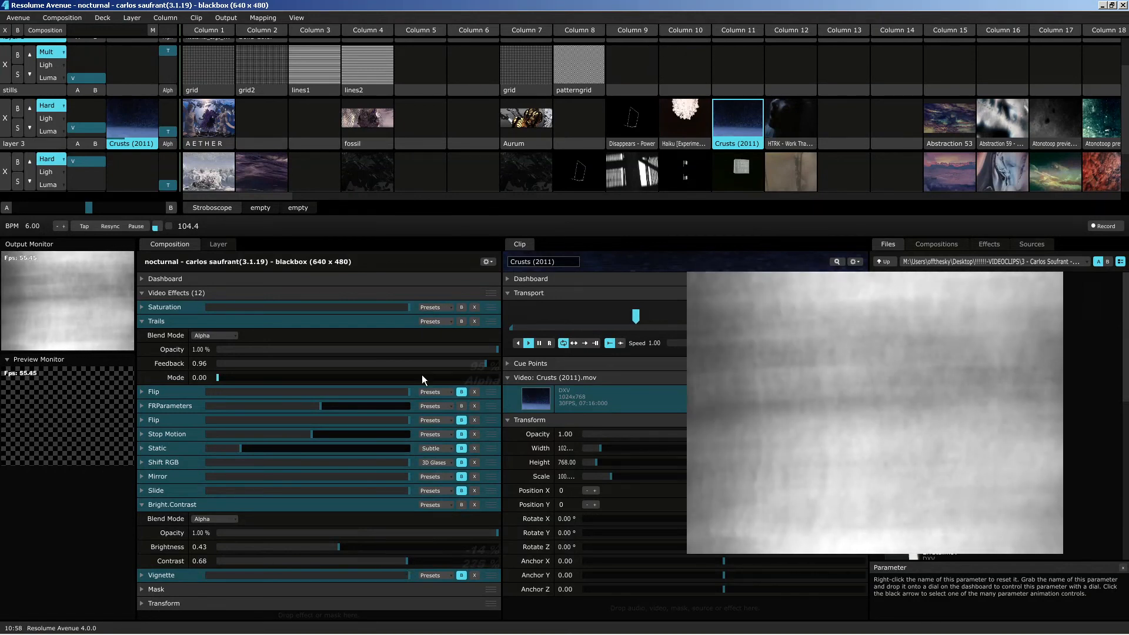
pyautogui.hotkey('alt', 'Tab')
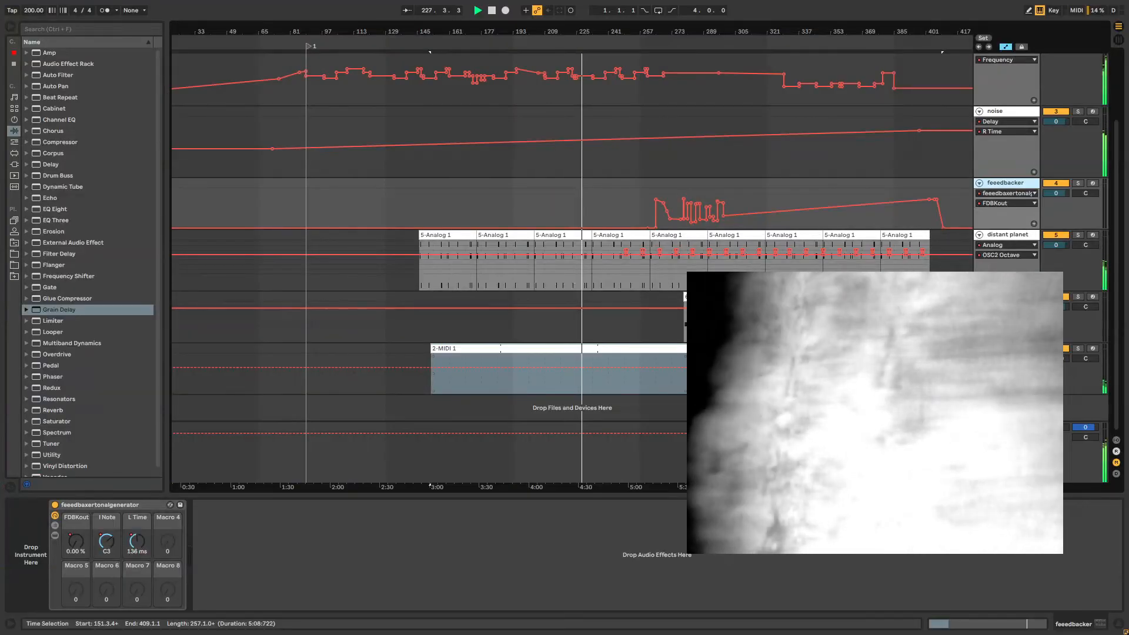
# Nudge the video window down and select a 5-Analog 1 clip to show distant planet's Analog and Echo chain.
pyautogui.moveTo(857, 373); pyautogui.dragTo(842, 411)
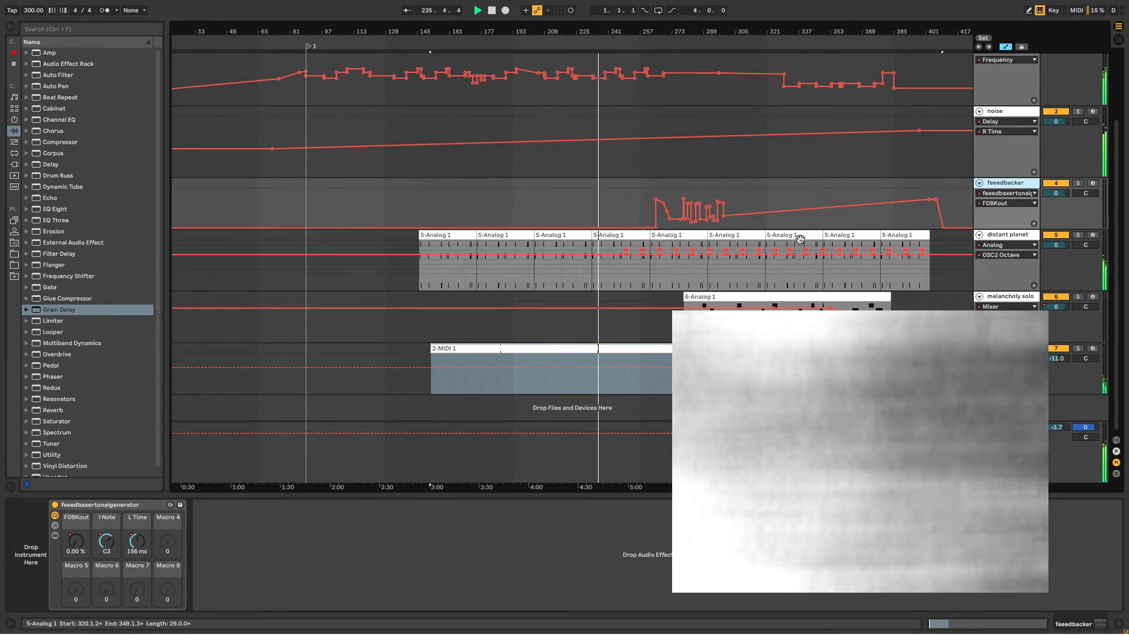
pyautogui.click(636, 236)
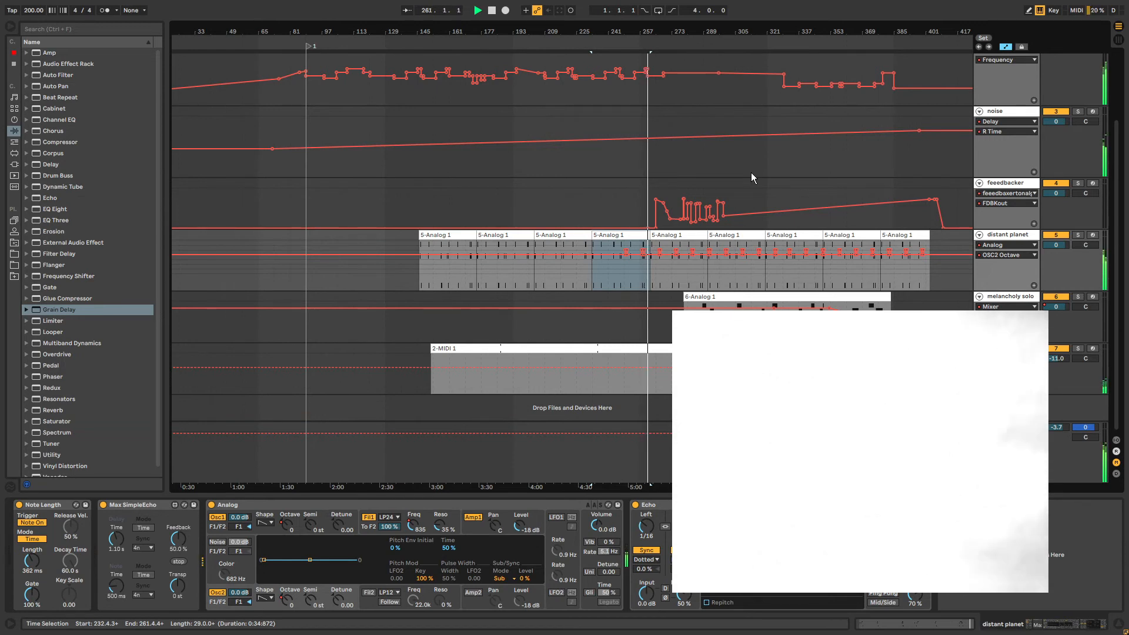
pyautogui.moveTo(800, 423); pyautogui.dragTo(287, 383)
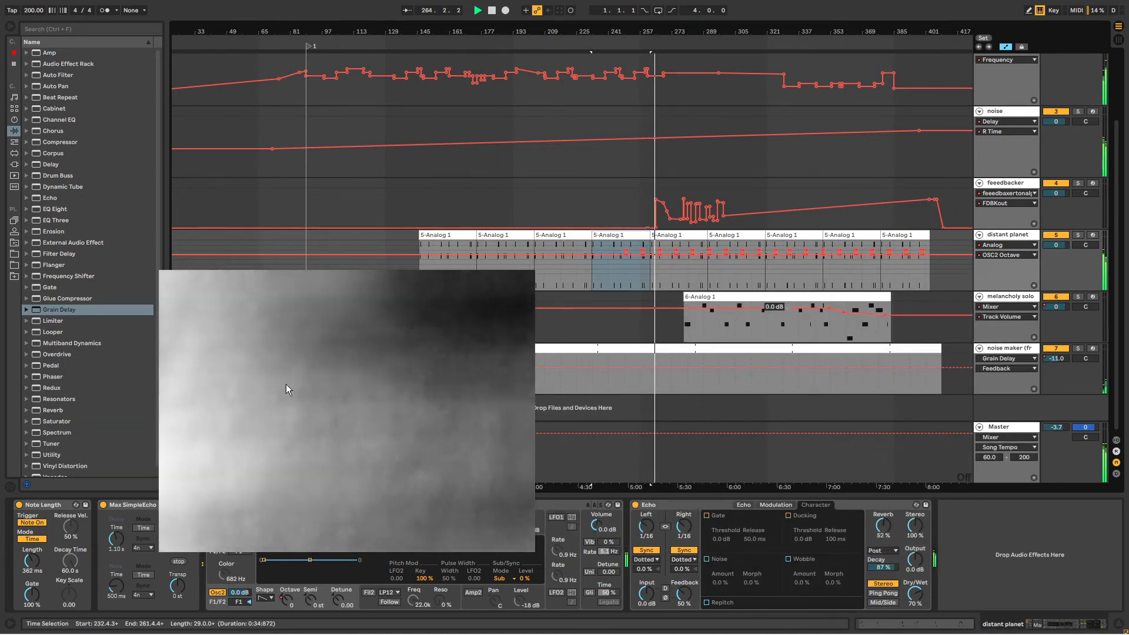
pyautogui.moveTo(285, 383); pyautogui.dragTo(157, 426)
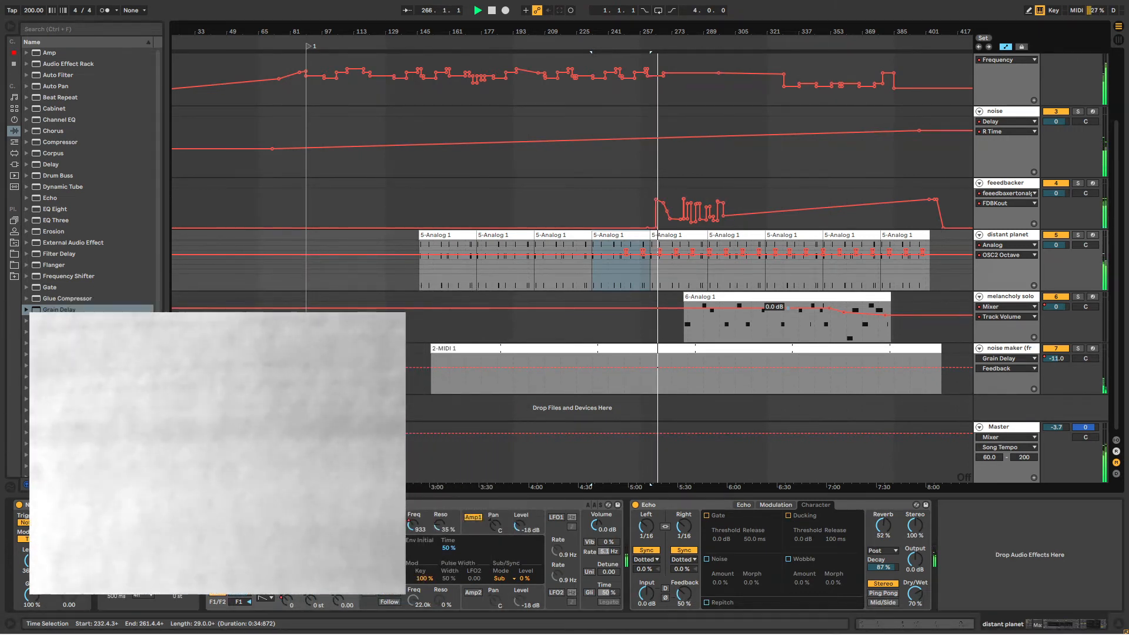
pyautogui.moveTo(105, 452); pyautogui.dragTo(97, 456)
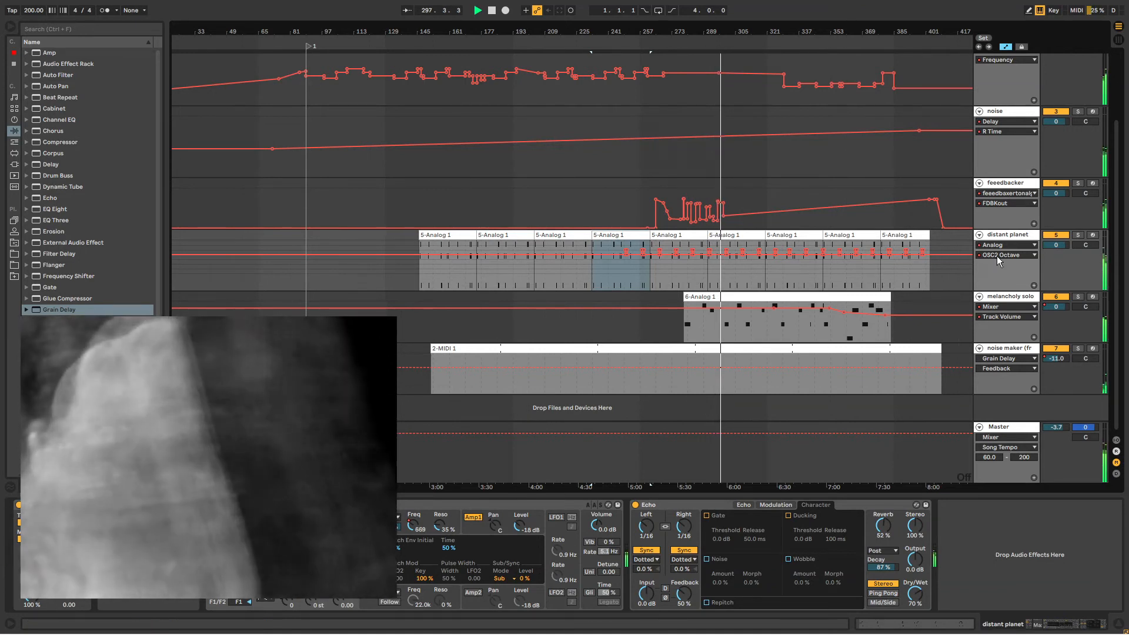
# Nudge the randotonal tracks' volume curves, raising the first one to -12.6 dB.
pyautogui.scroll(5, 1056, 129)
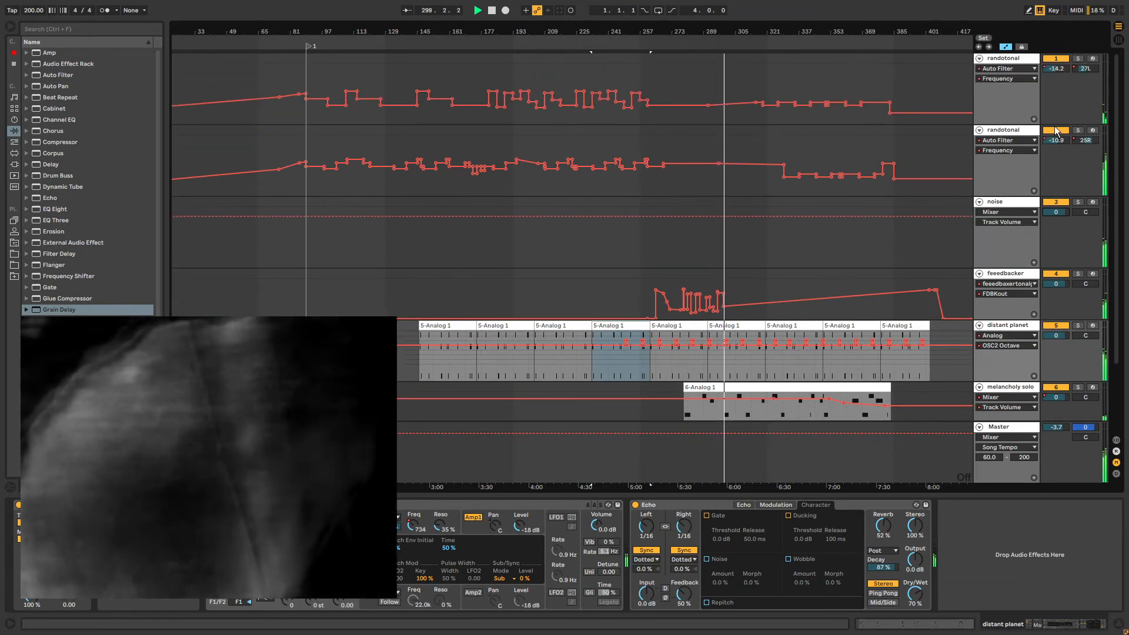
pyautogui.moveTo(722, 158); pyautogui.dragTo(719, 162)
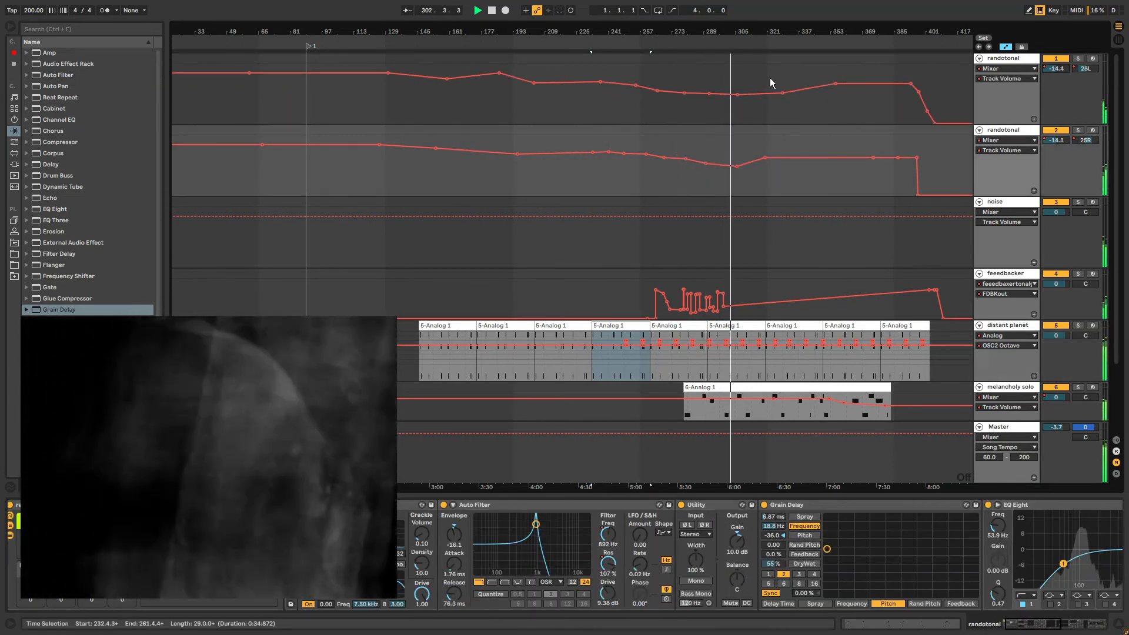
pyautogui.moveTo(727, 96); pyautogui.dragTo(729, 92)
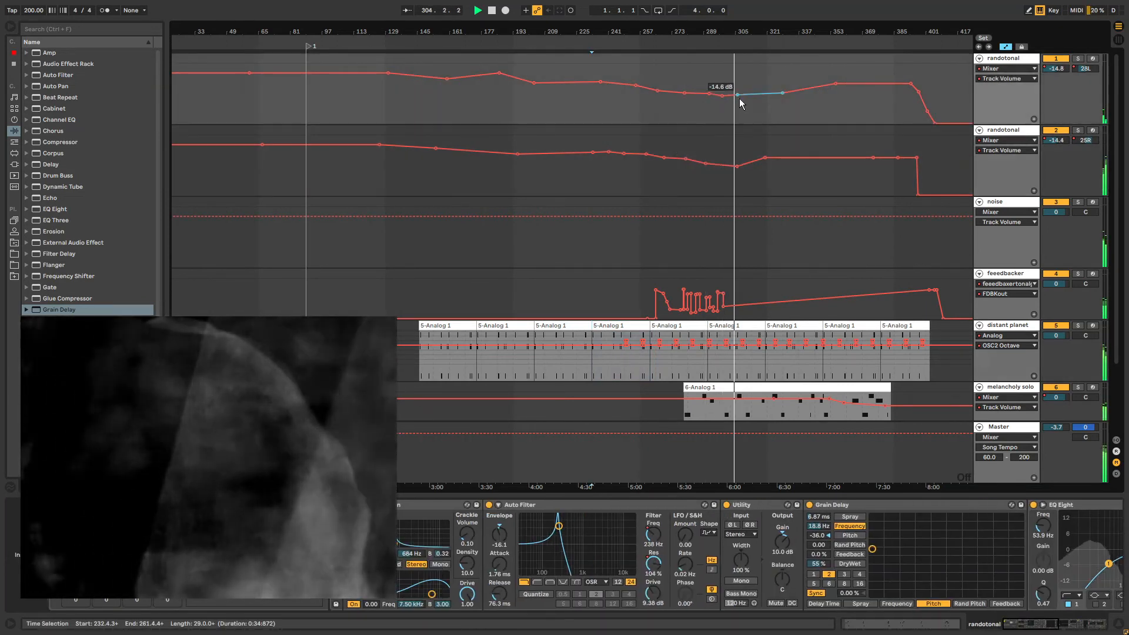
# Move the tremelo device to the end of the first randotonal track's chain, after Reverb.
pyautogui.scroll(-5, 779, 551)
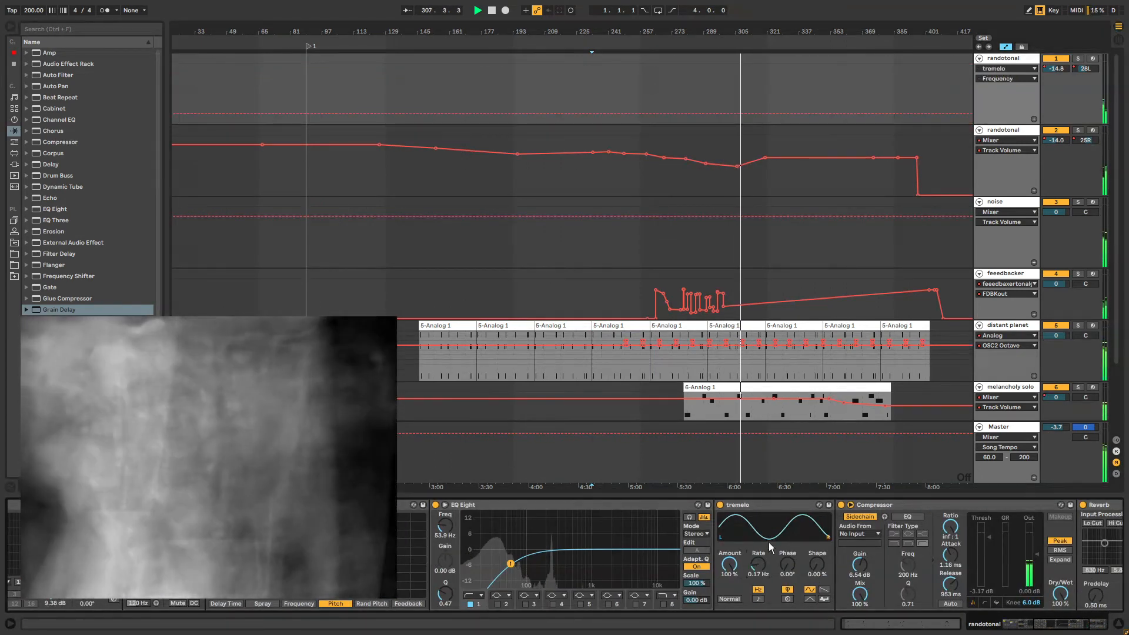
pyautogui.moveTo(1067, 626); pyautogui.dragTo(1083, 627)
pyautogui.moveTo(441, 506); pyautogui.dragTo(1079, 554)
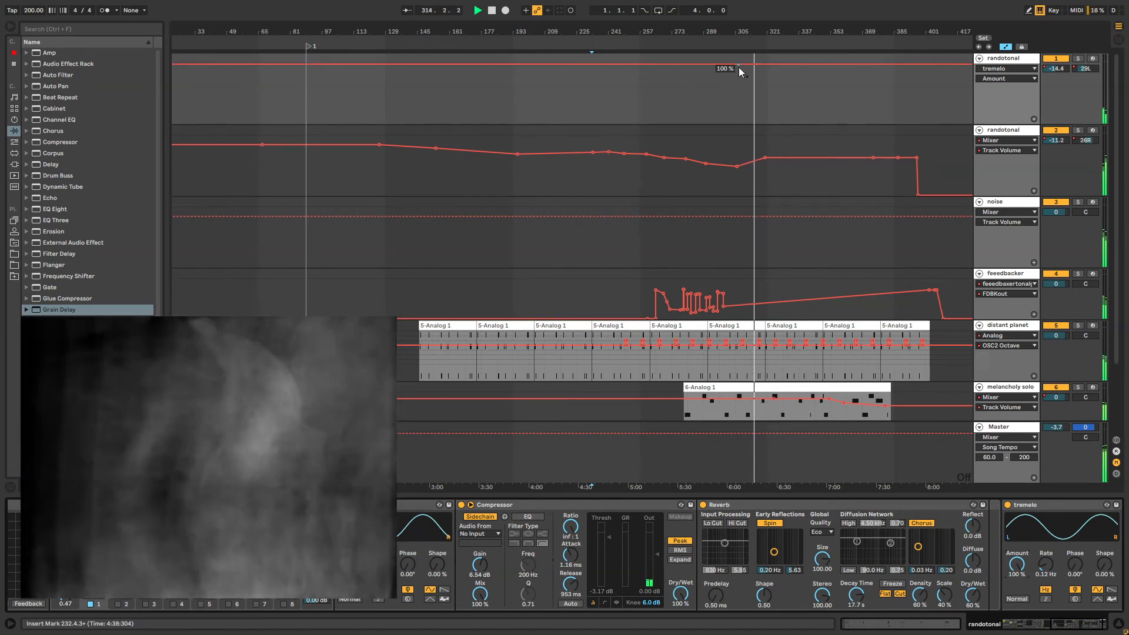
# Shape tremelo Amount ramps rising from 0% on both randotonal tracks.
pyautogui.click(739, 65)
pyautogui.moveTo(565, 64); pyautogui.dragTo(556, 123)
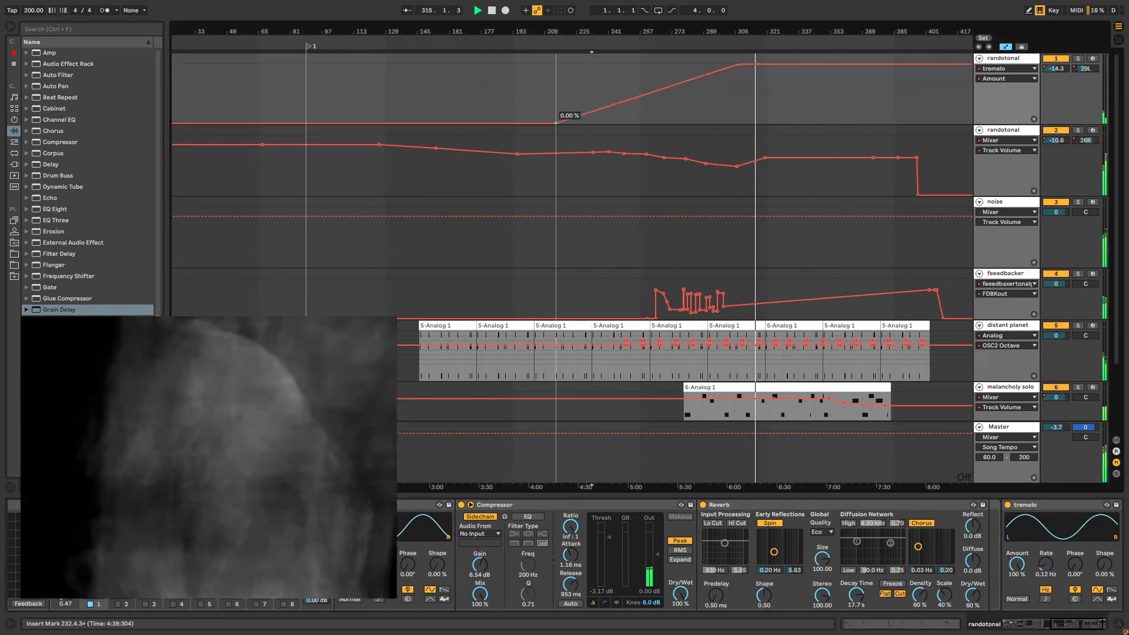
pyautogui.click(1046, 509)
pyautogui.moveTo(1046, 507); pyautogui.dragTo(645, 176)
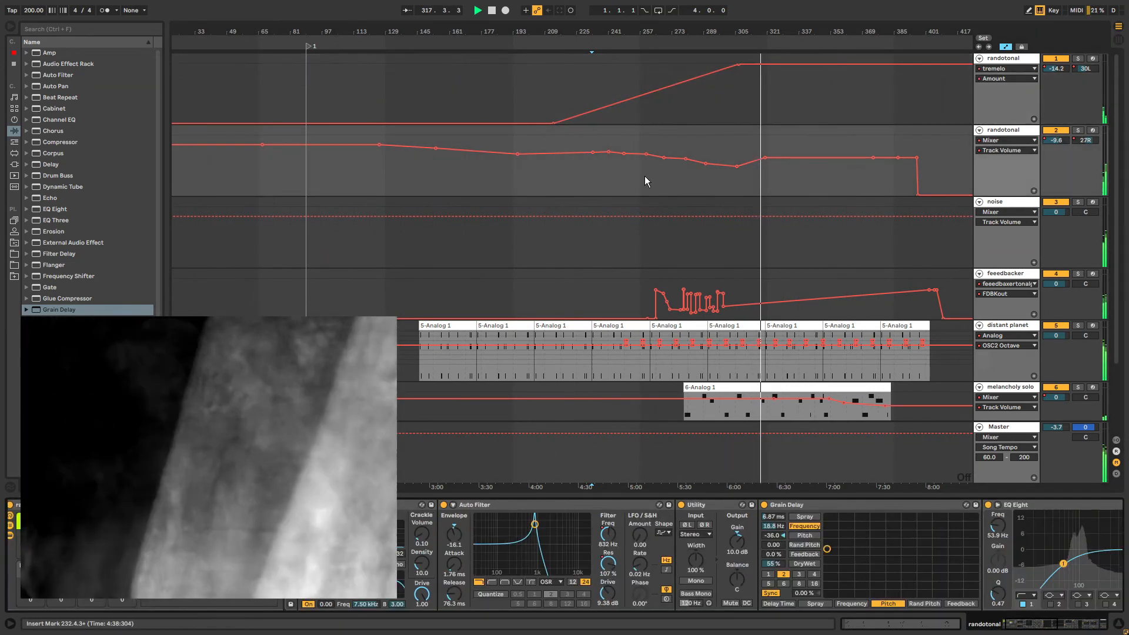
pyautogui.moveTo(1034, 629); pyautogui.dragTo(1087, 628)
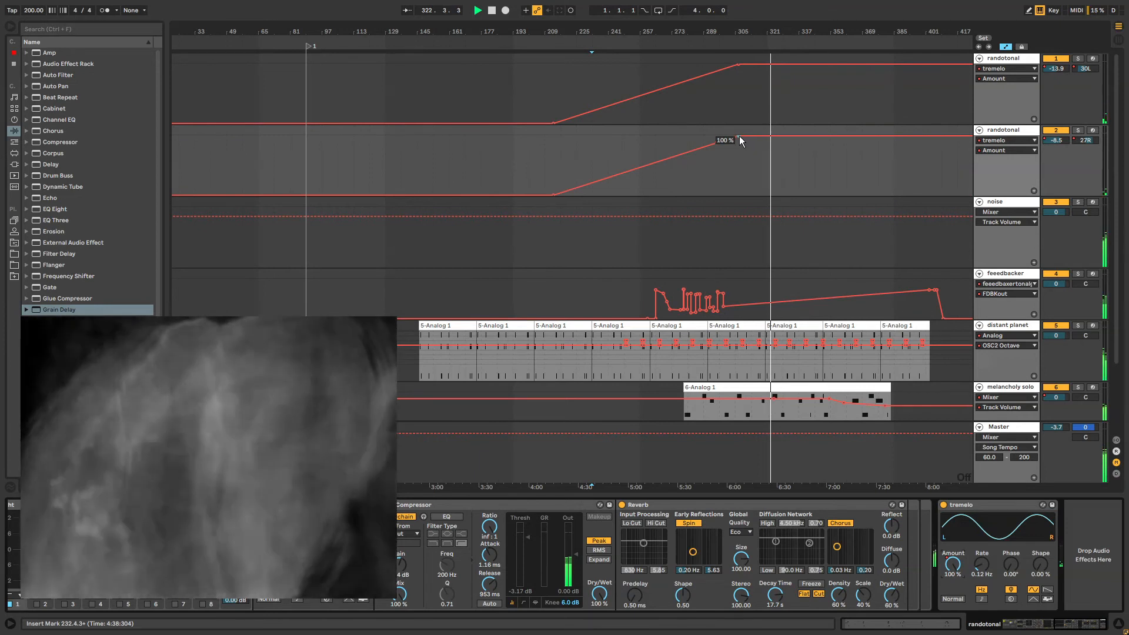
pyautogui.moveTo(739, 137); pyautogui.dragTo(718, 137)
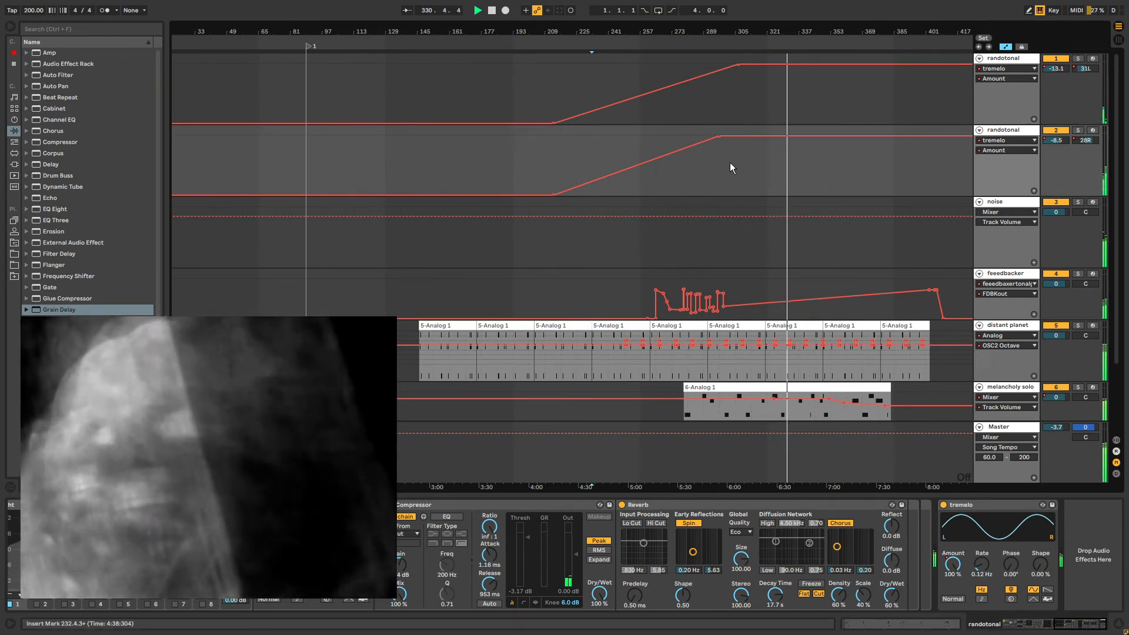
# Nudge the video window aside and set the insert mark on the noise lane at 6:09.
pyautogui.moveTo(140, 482); pyautogui.dragTo(142, 475)
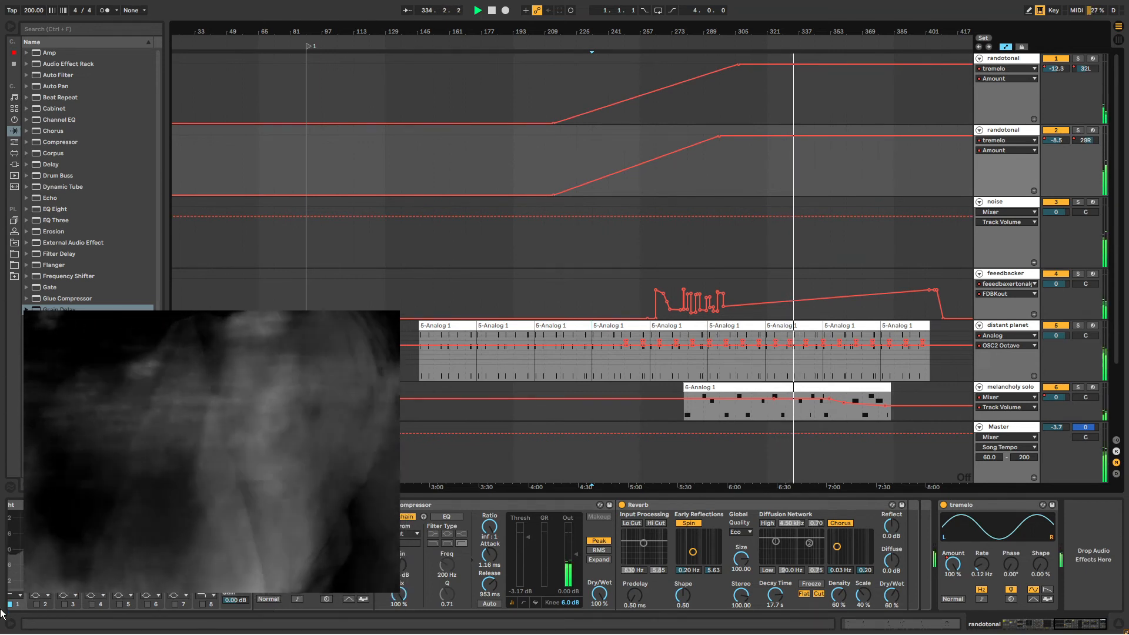
pyautogui.moveTo(112, 560); pyautogui.dragTo(103, 565)
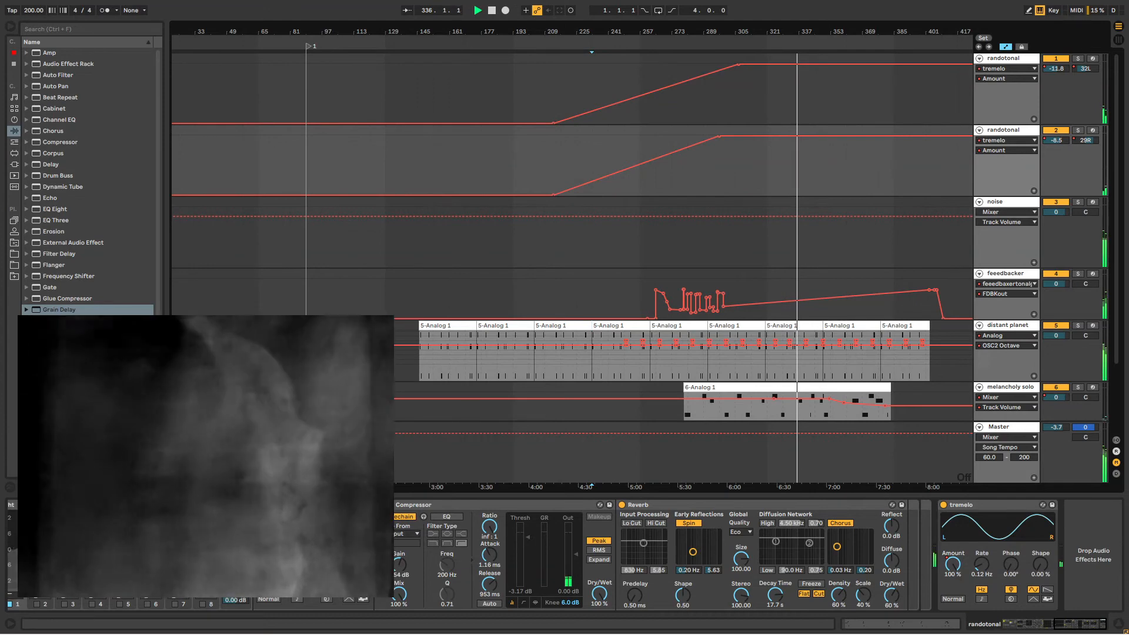
pyautogui.click(742, 244)
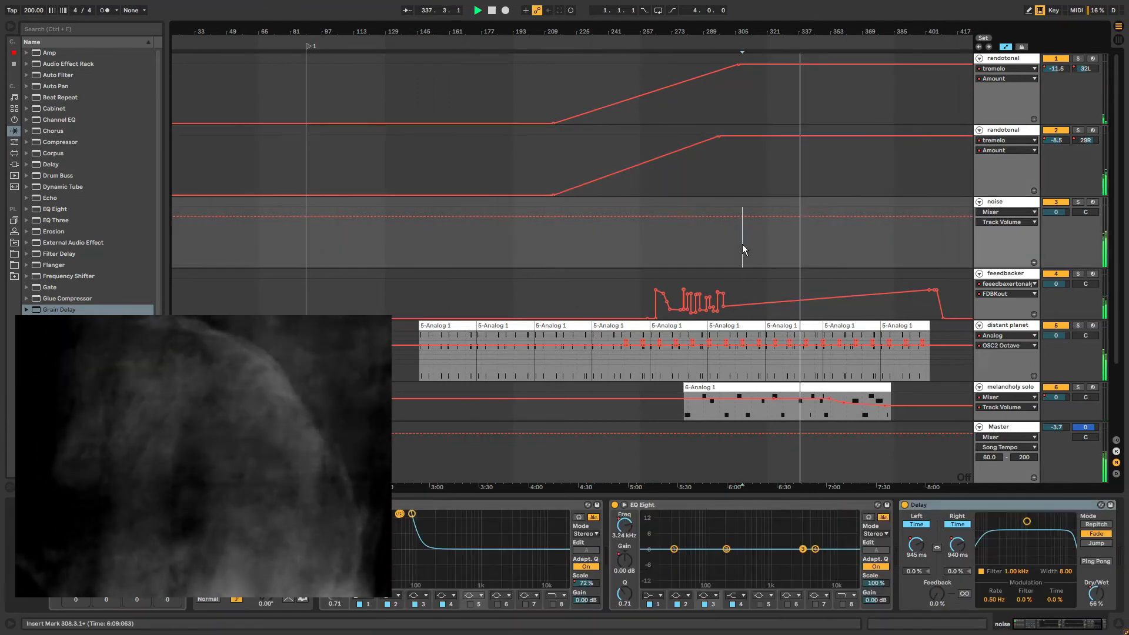
# Add a breakpoint to noise maker's volume automation and lower that segment to -15.0 dB.
pyautogui.scroll(-3, 809, 248)
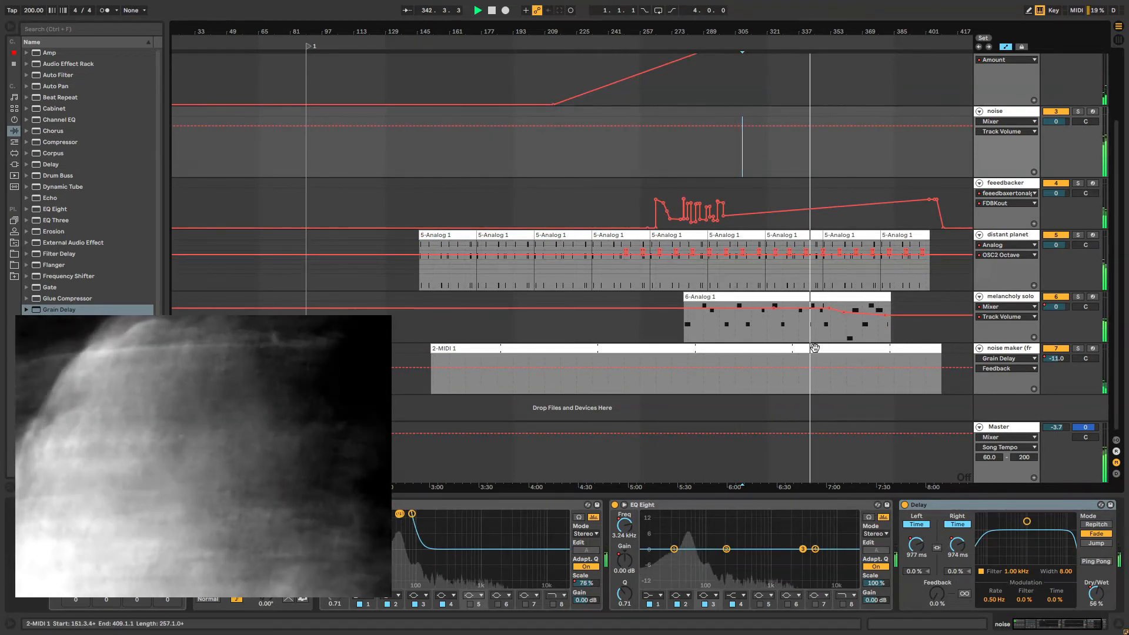
pyautogui.click(1064, 358)
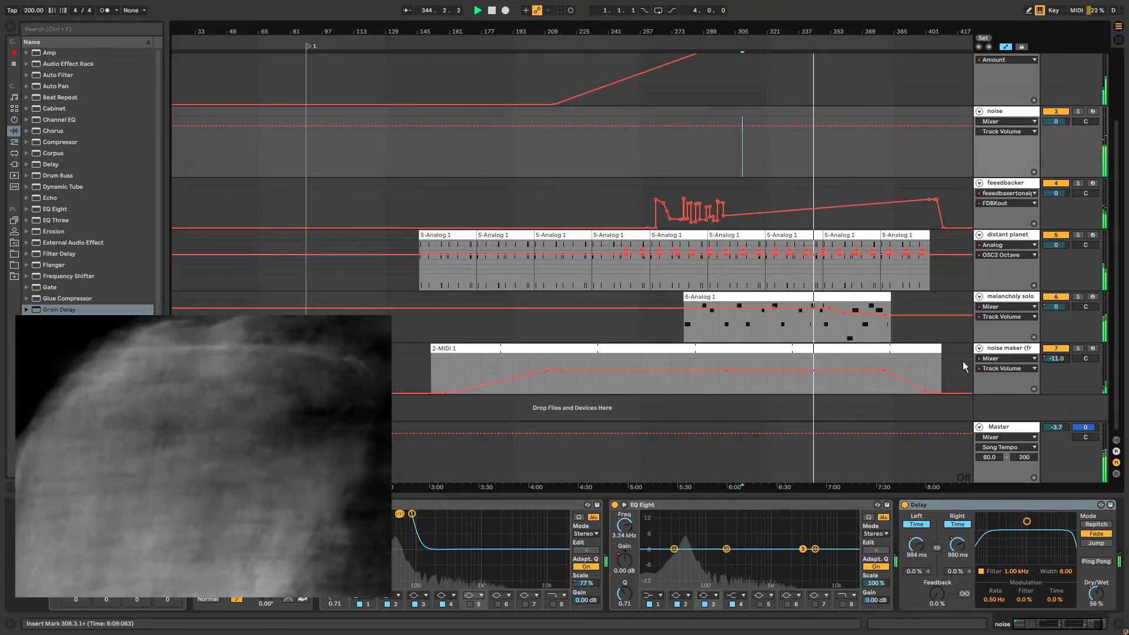
pyautogui.click(780, 373)
pyautogui.moveTo(798, 374); pyautogui.dragTo(866, 372)
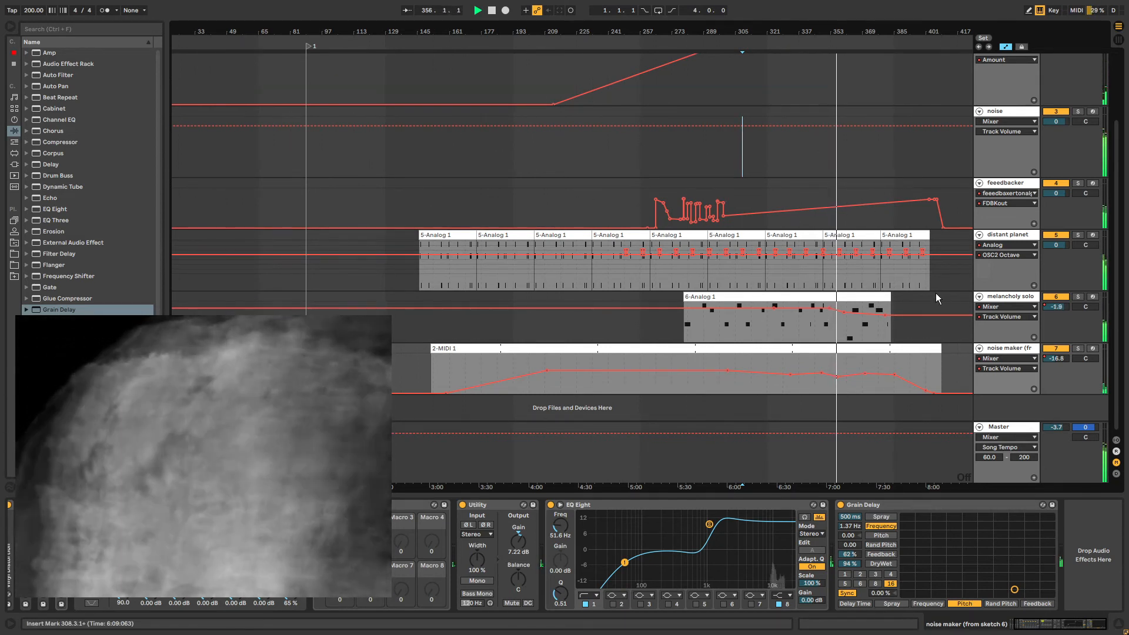
# Nudge a late noise maker volume breakpoint near -13.7 dB slightly later.
pyautogui.click(938, 349)
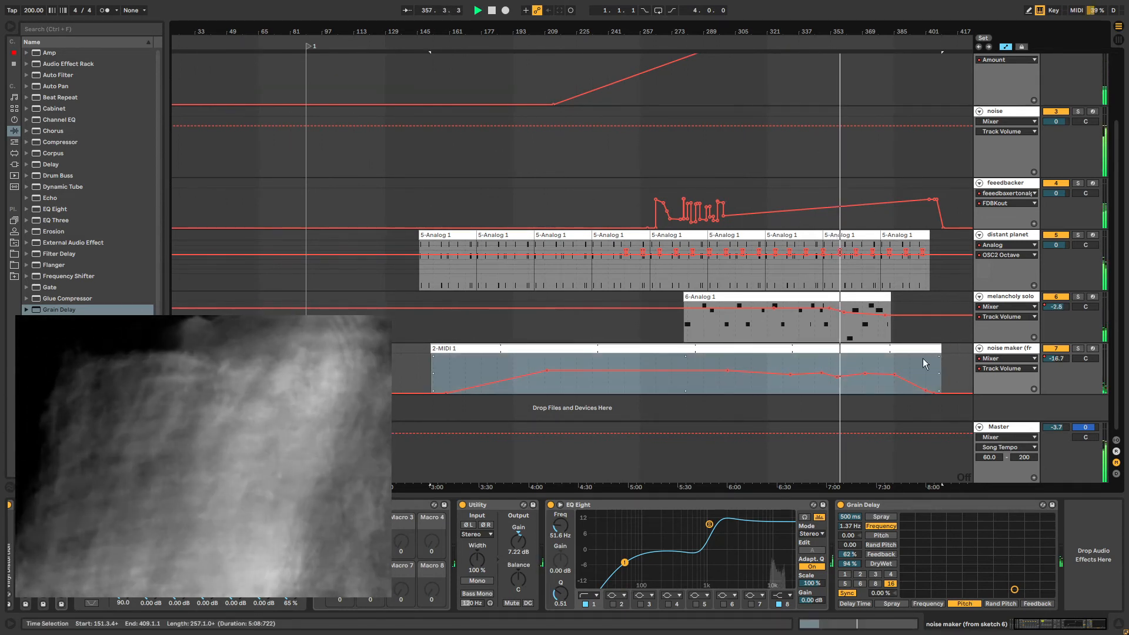
pyautogui.click(888, 358)
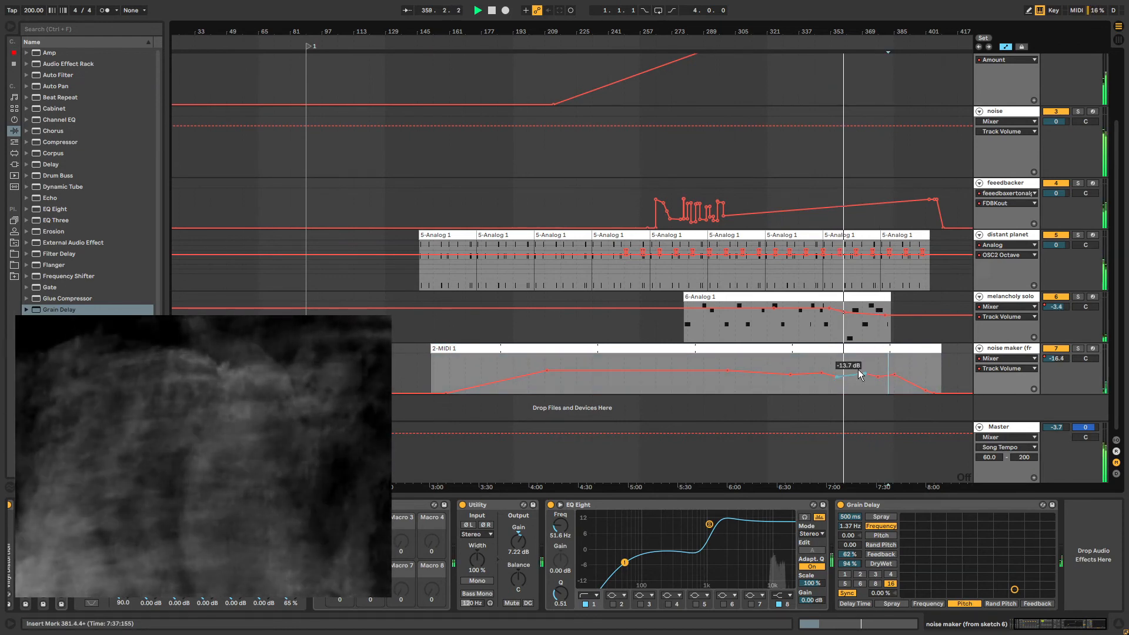
pyautogui.moveTo(858, 370); pyautogui.dragTo(861, 370)
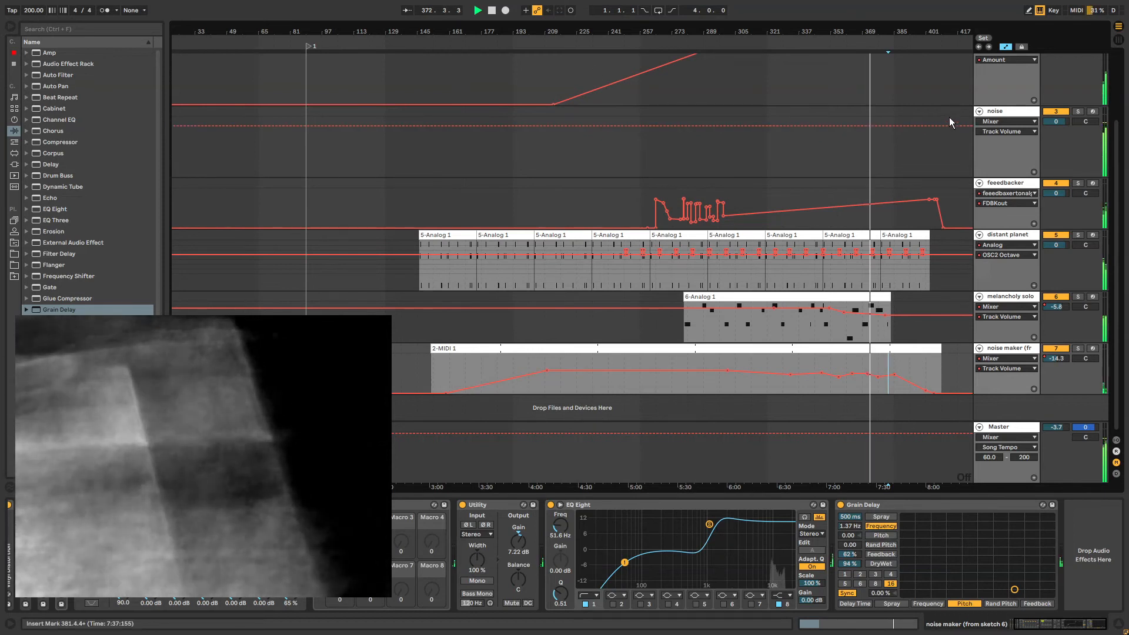
pyautogui.rightClick(419, 47)
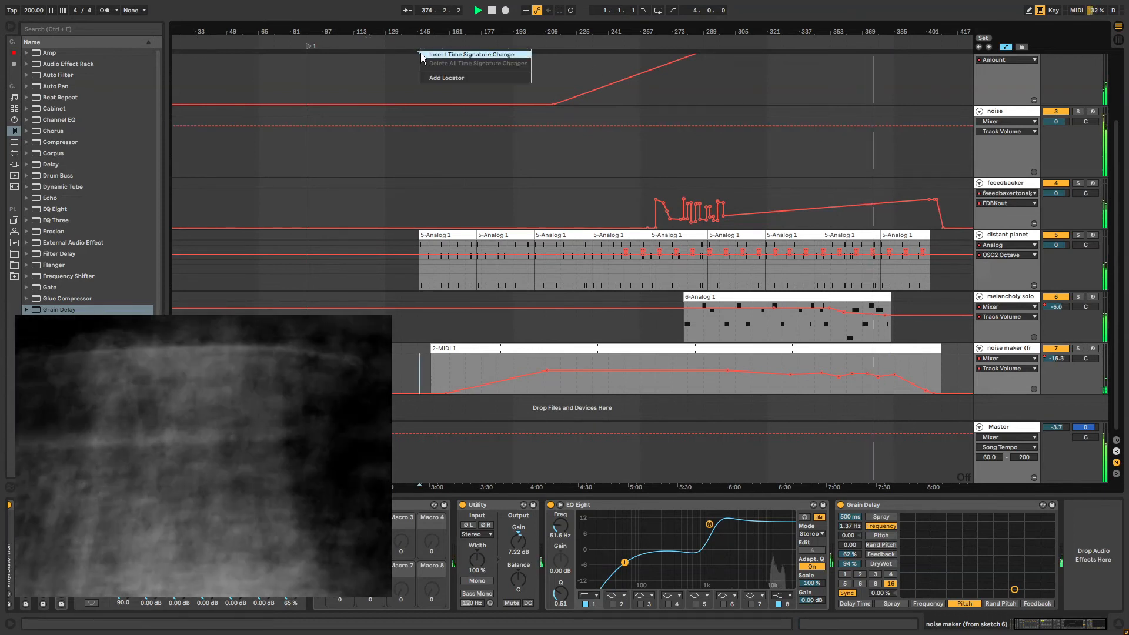
pyautogui.click(435, 79)
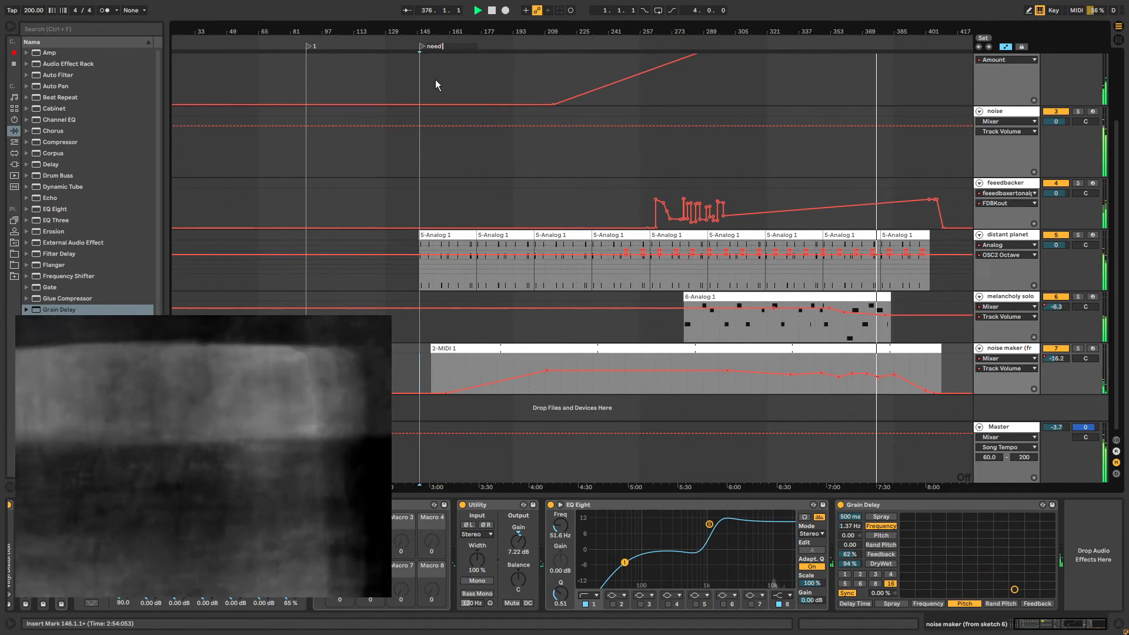
pyautogui.write('otes')
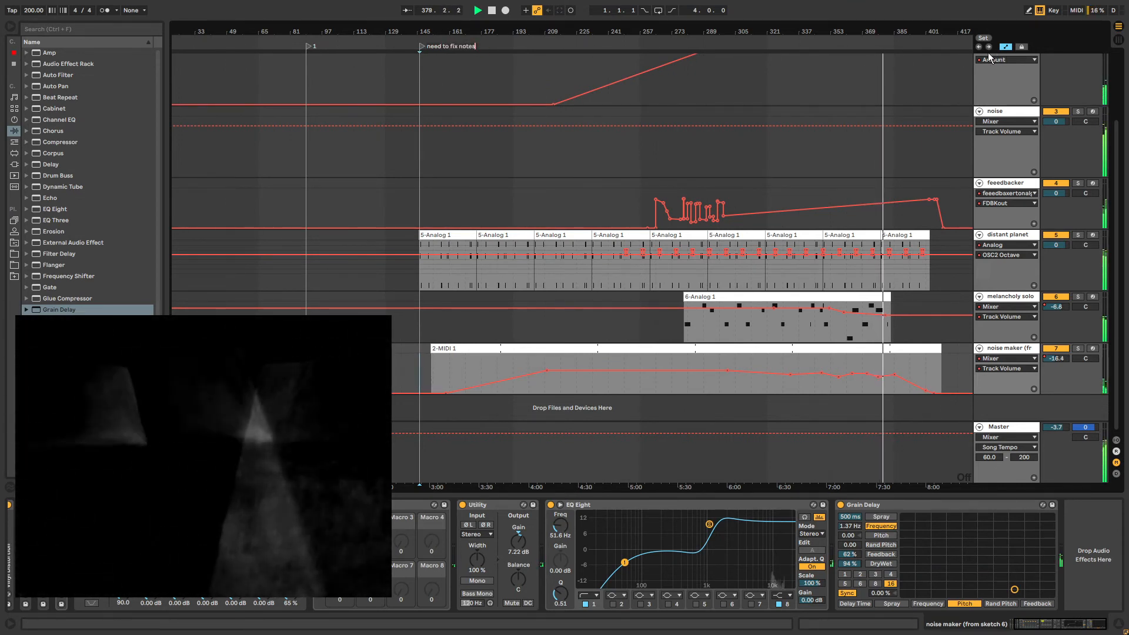
pyautogui.rightClick(422, 50)
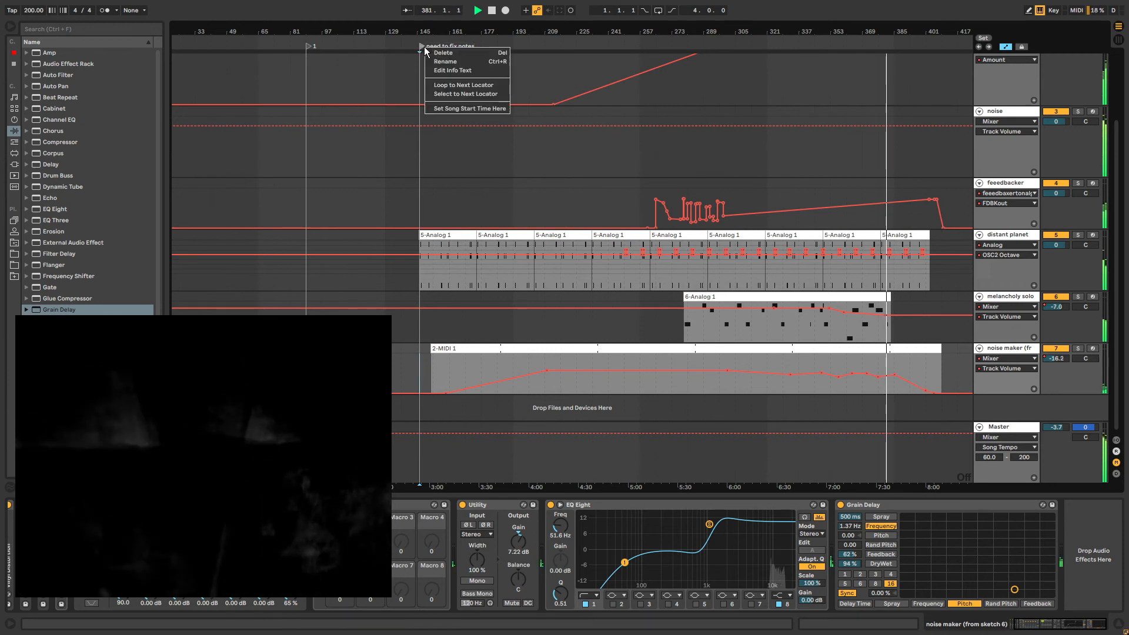
pyautogui.click(465, 52)
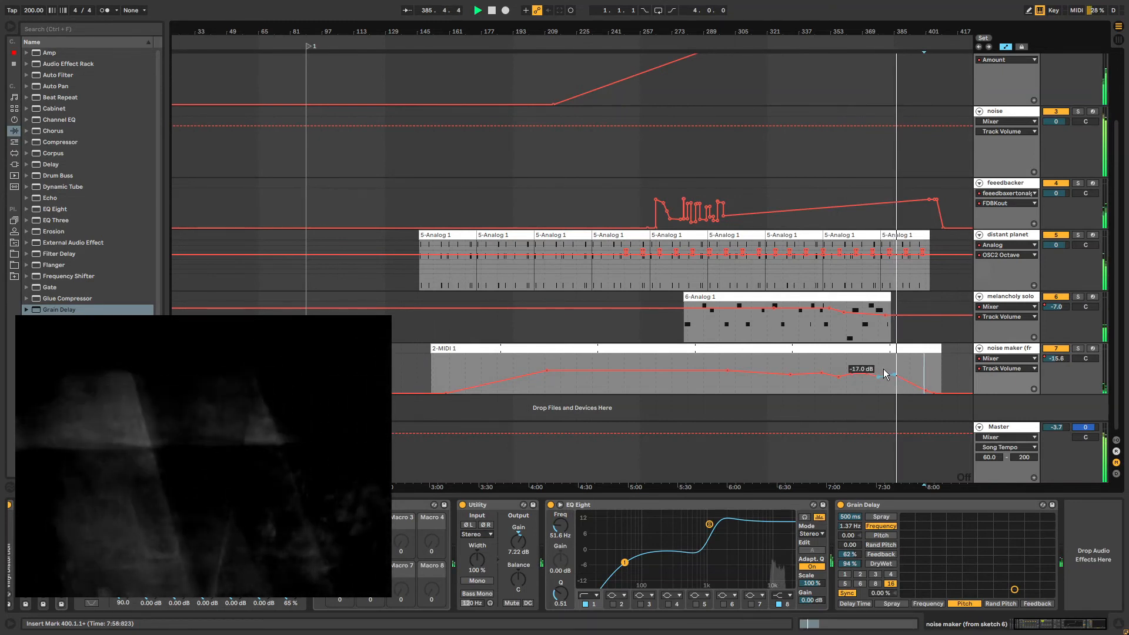
# Reshape the noise maker fade-out through a -49.0 dB breakpoint down to -inf at the clip's end.
pyautogui.moveTo(884, 368); pyautogui.dragTo(887, 371)
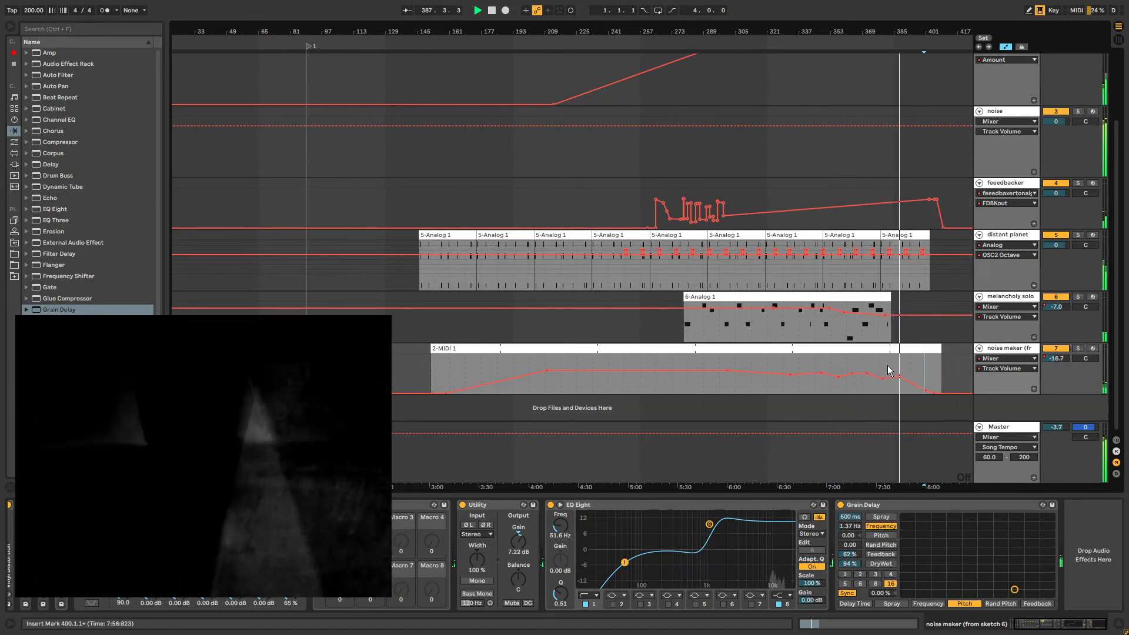
pyautogui.click(887, 365)
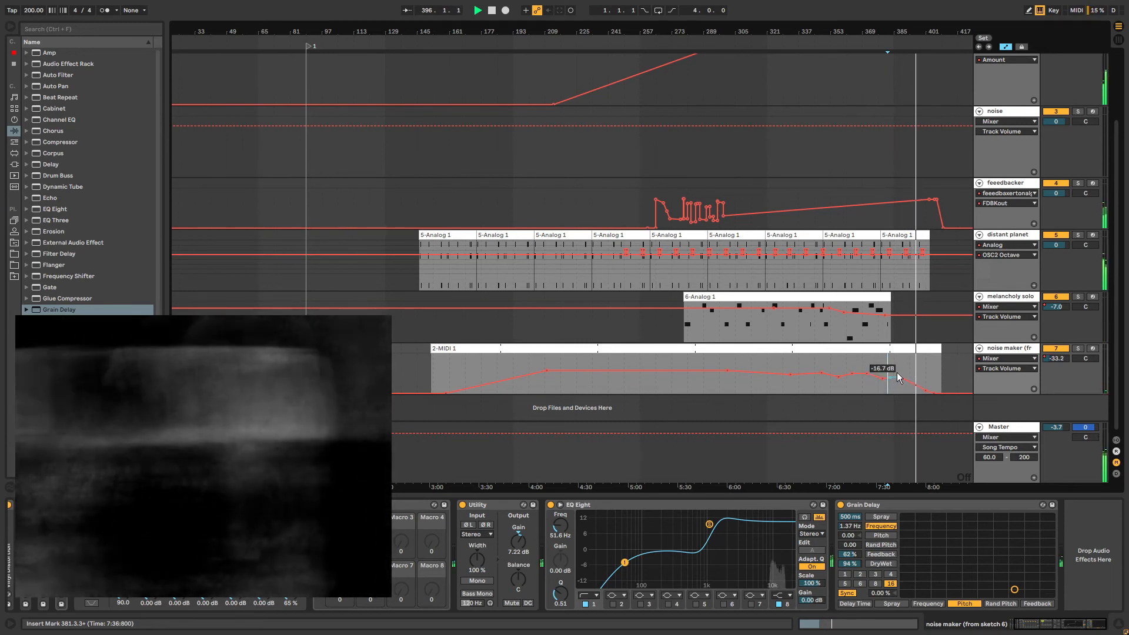
pyautogui.moveTo(897, 373); pyautogui.dragTo(909, 374)
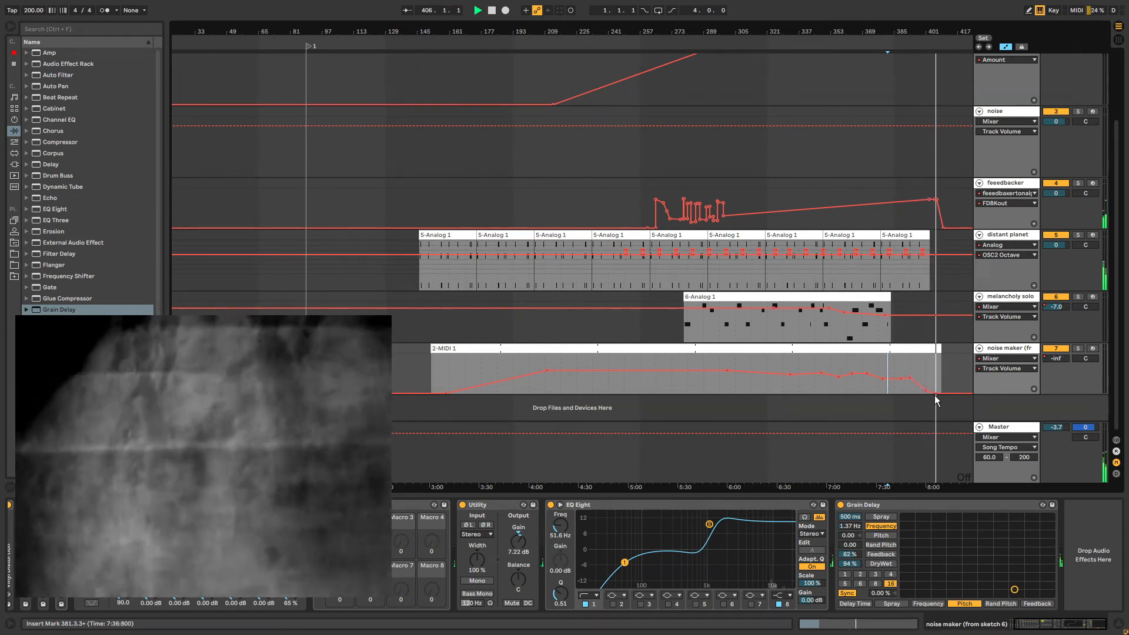
pyautogui.moveTo(926, 390); pyautogui.dragTo(929, 389)
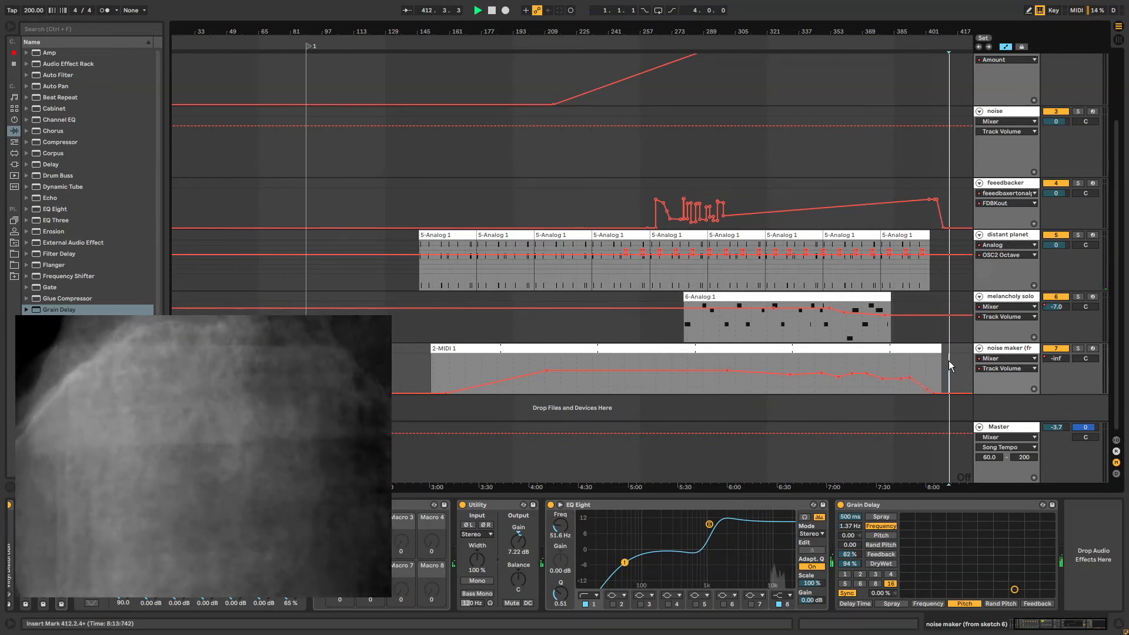
# Stop playback and return the playhead to the song start.
pyautogui.click(492, 10)
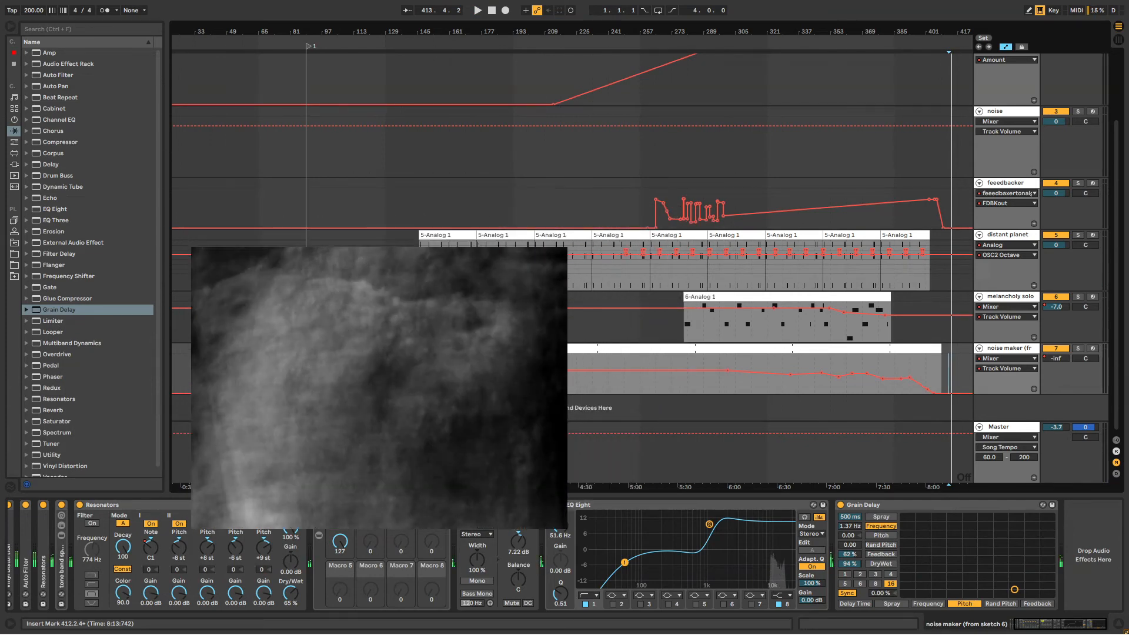
pyautogui.click(494, 10)
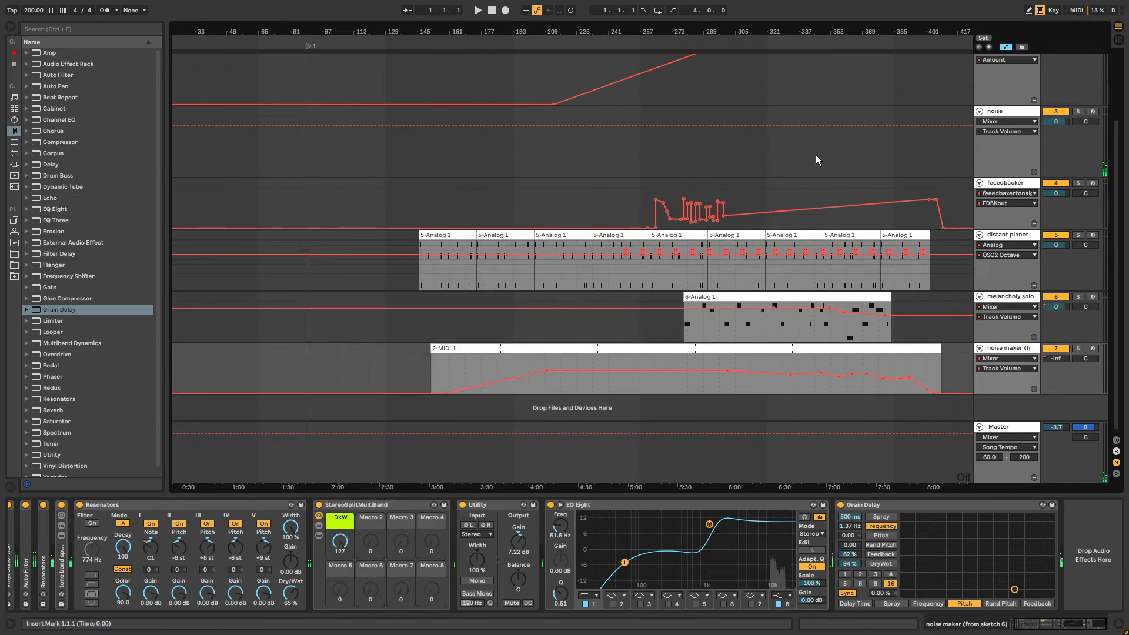
pyautogui.scroll(3, 883, 301)
pyautogui.scroll(-3, 884, 301)
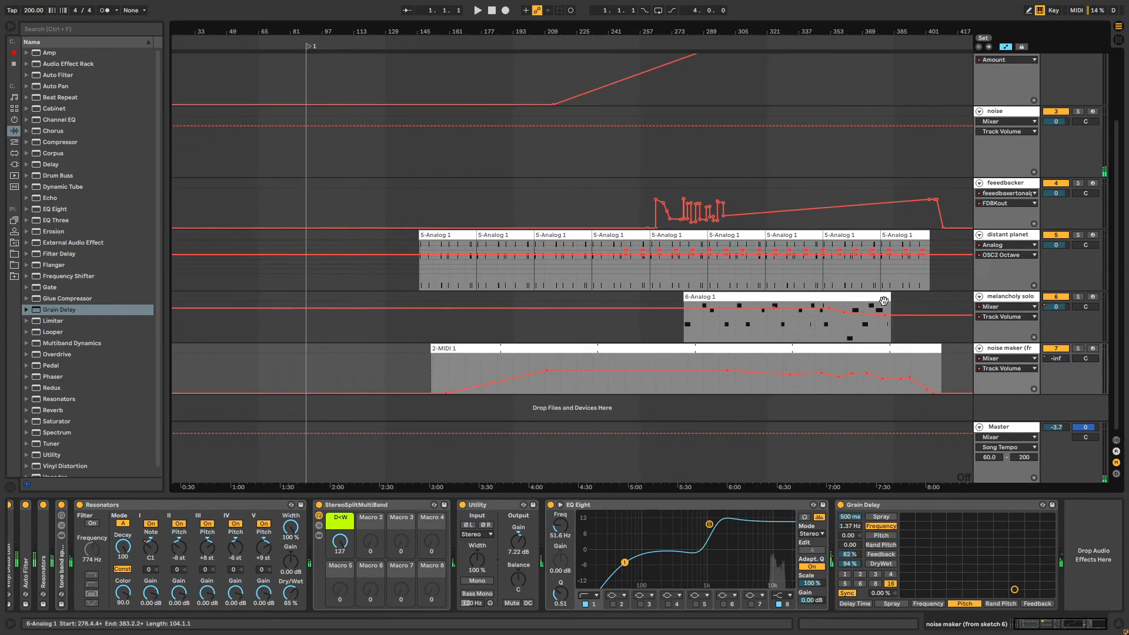
# Select melancholy solo from its start to bar 117, zoom out, and bring OBS forward.
pyautogui.moveTo(364, 323); pyautogui.dragTo(96, 328)
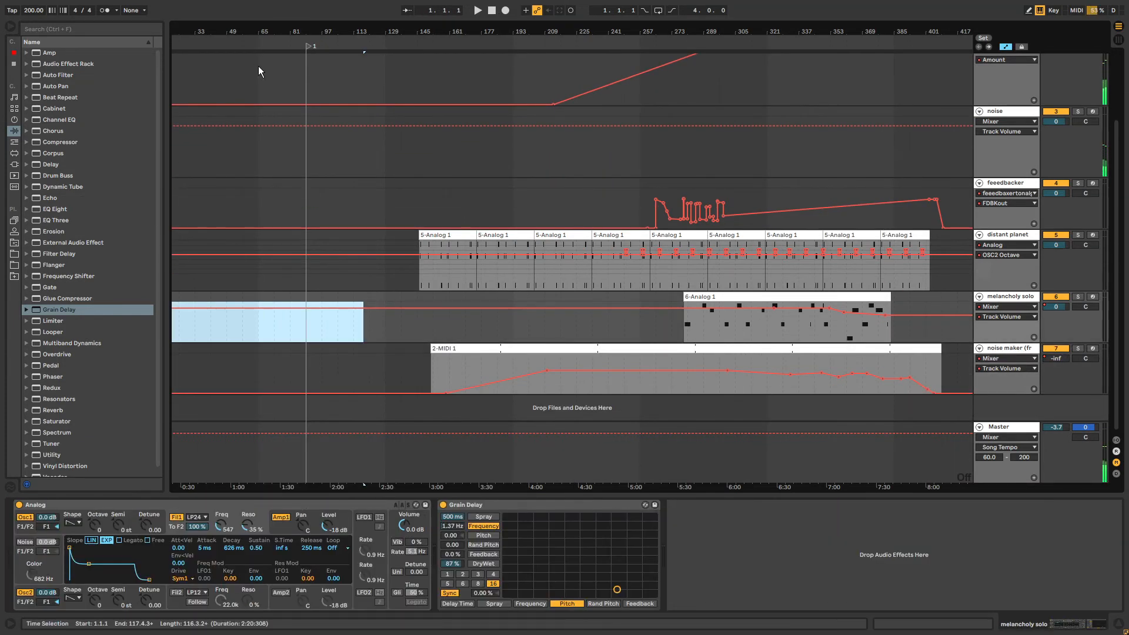
pyautogui.press('-')
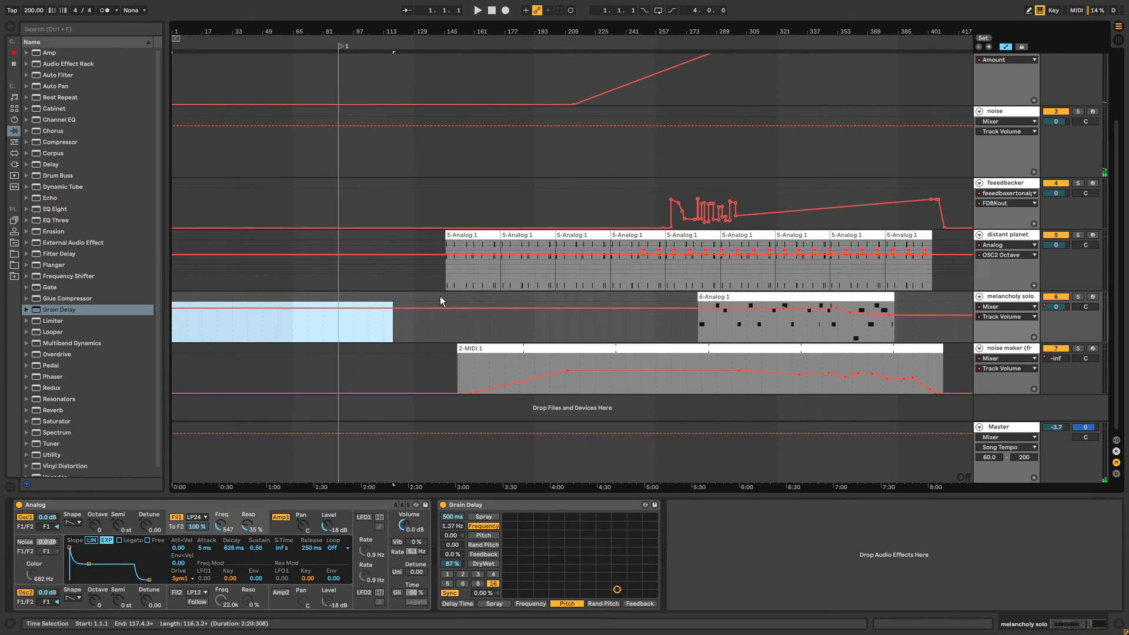
pyautogui.hotkey('alt', 'Tab')
pyautogui.hotkey('alt', 'Tab')
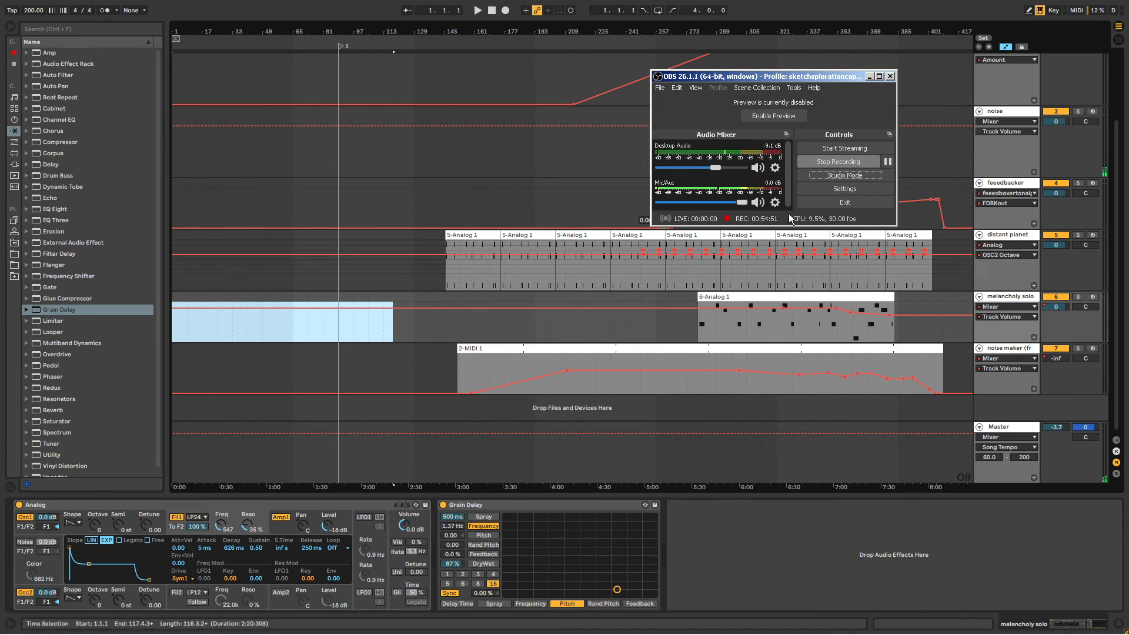
# Select bars 1 to 12 on a track, then clear it to set an insert point.
pyautogui.click(316, 334)
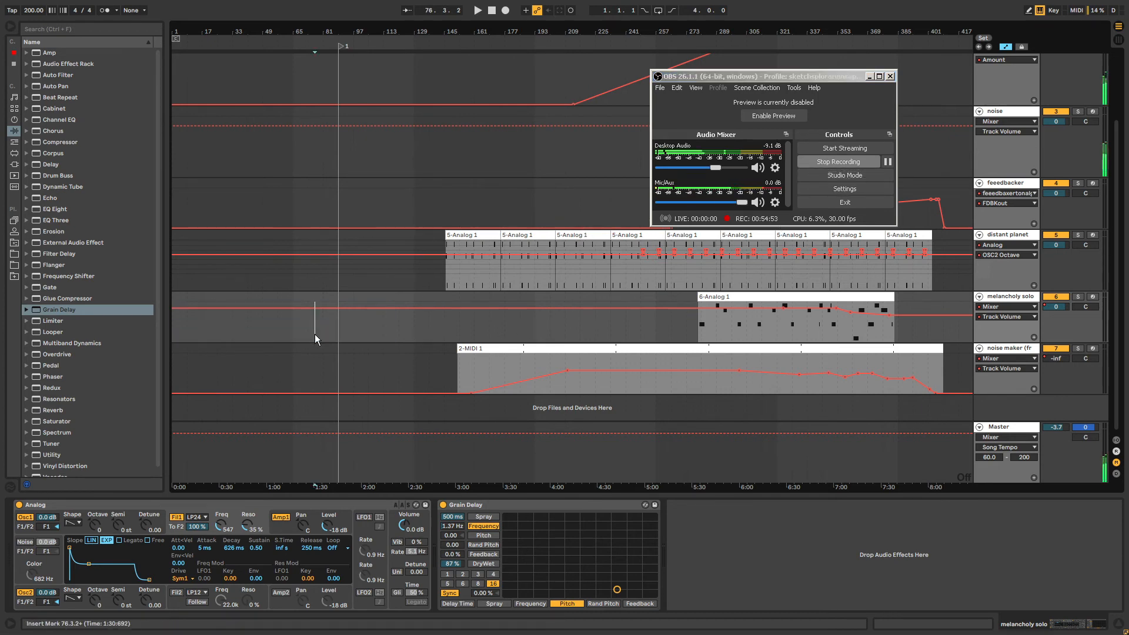
pyautogui.moveTo(193, 331); pyautogui.dragTo(153, 292)
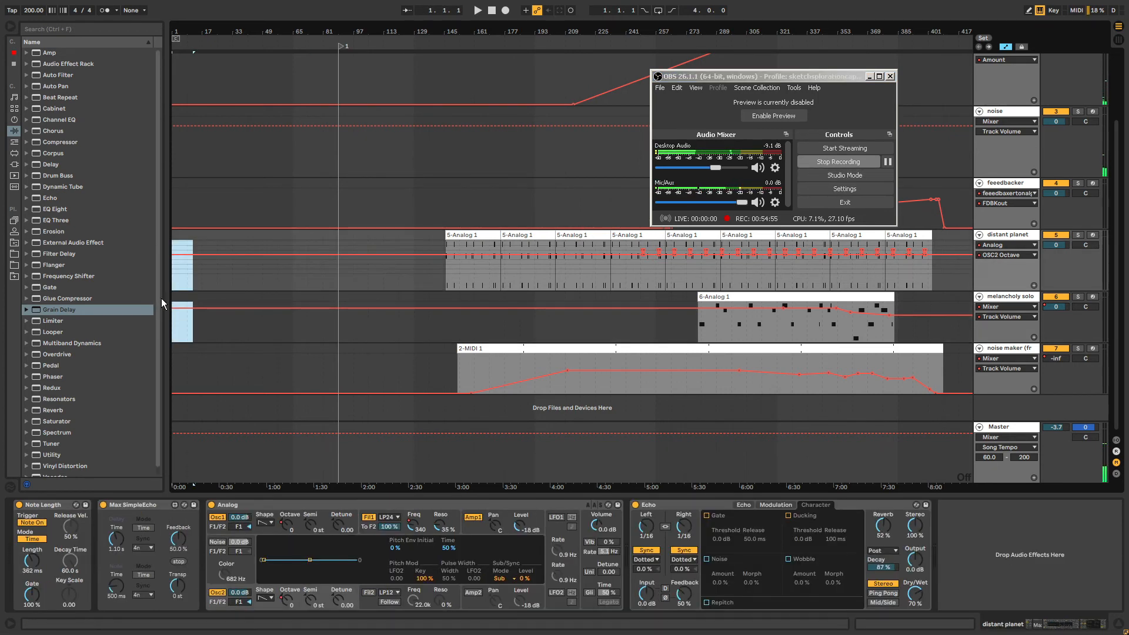
pyautogui.click(179, 329)
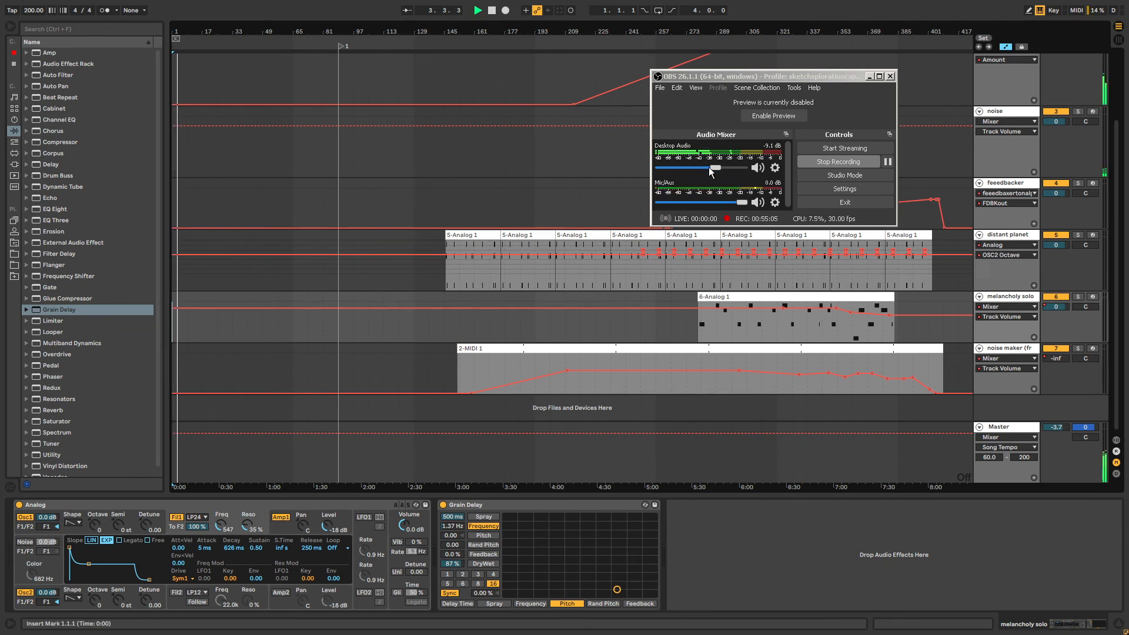
# Raise OBS desktop audio to -2.2 dB and move the video preview to the upper right.
pyautogui.moveTo(709, 168); pyautogui.dragTo(733, 171)
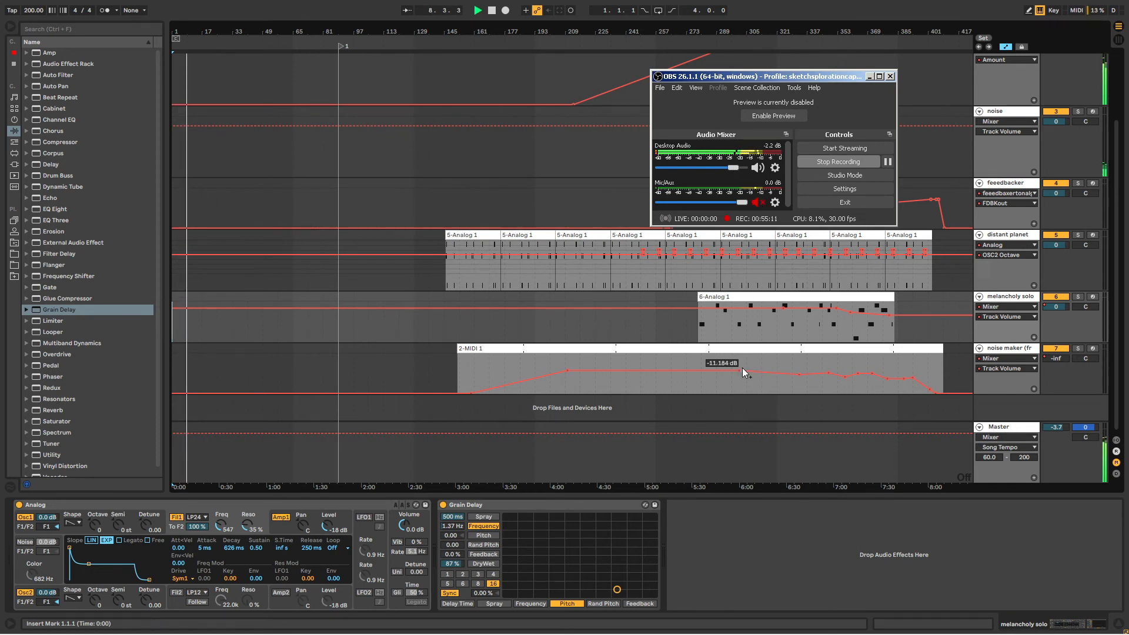
pyautogui.hotkey('alt', 'Tab')
pyautogui.hotkey('alt', 'Tab')
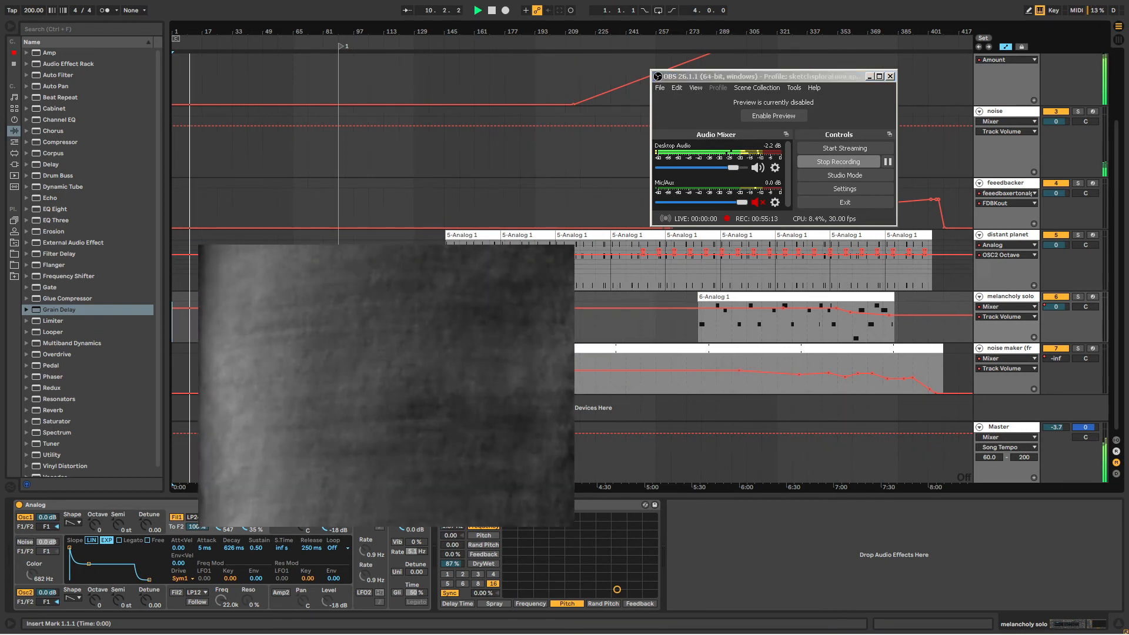
pyautogui.moveTo(465, 415); pyautogui.dragTo(855, 186)
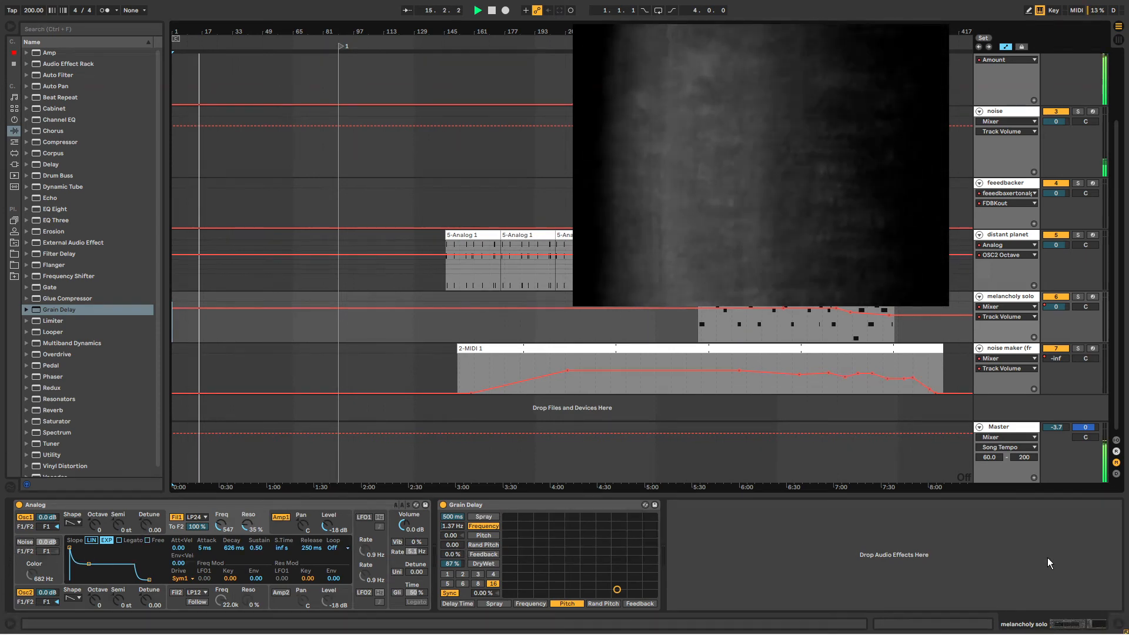
pyautogui.hotkey('alt', 'Tab')
pyautogui.hotkey('alt', 'Tab')
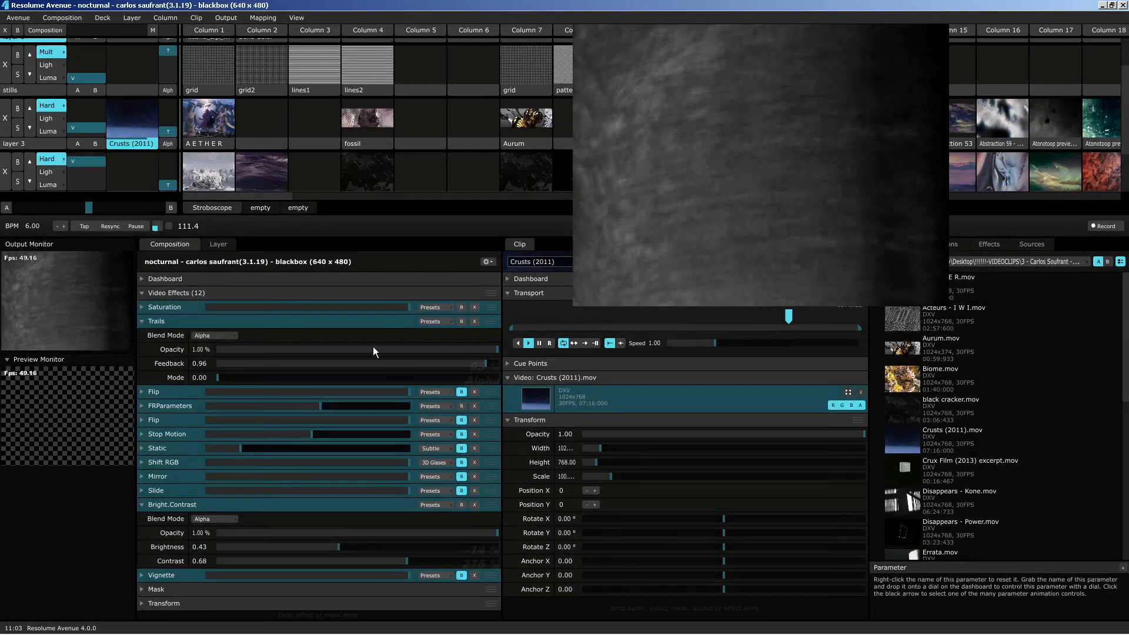
# Set Resolume's output to Fullscreen on DISPLAY1 (1920x1080).
pyautogui.click(226, 18)
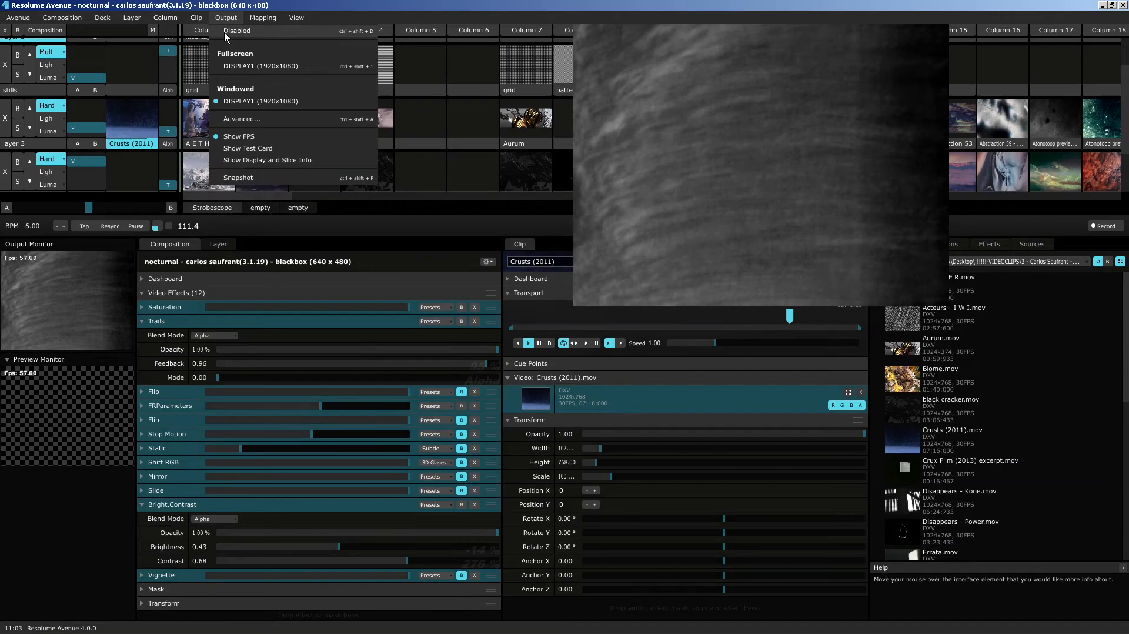
pyautogui.click(237, 67)
pyautogui.hotkey('alt', 'Tab')
pyautogui.hotkey('alt', 'Tab')
pyautogui.hotkey('alt', 'Tab')
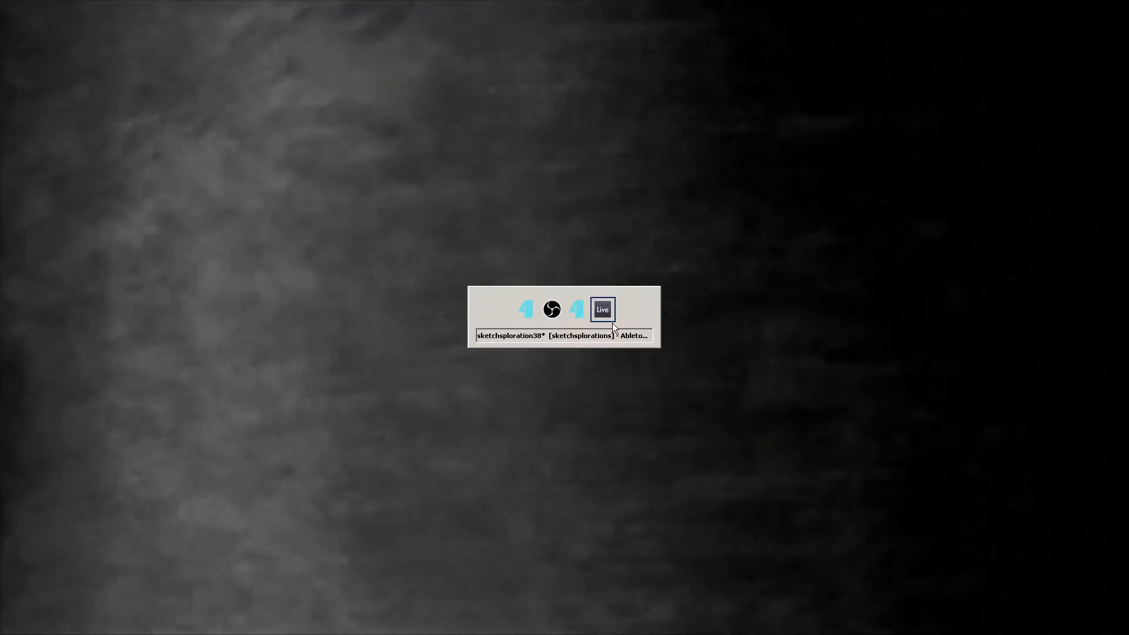